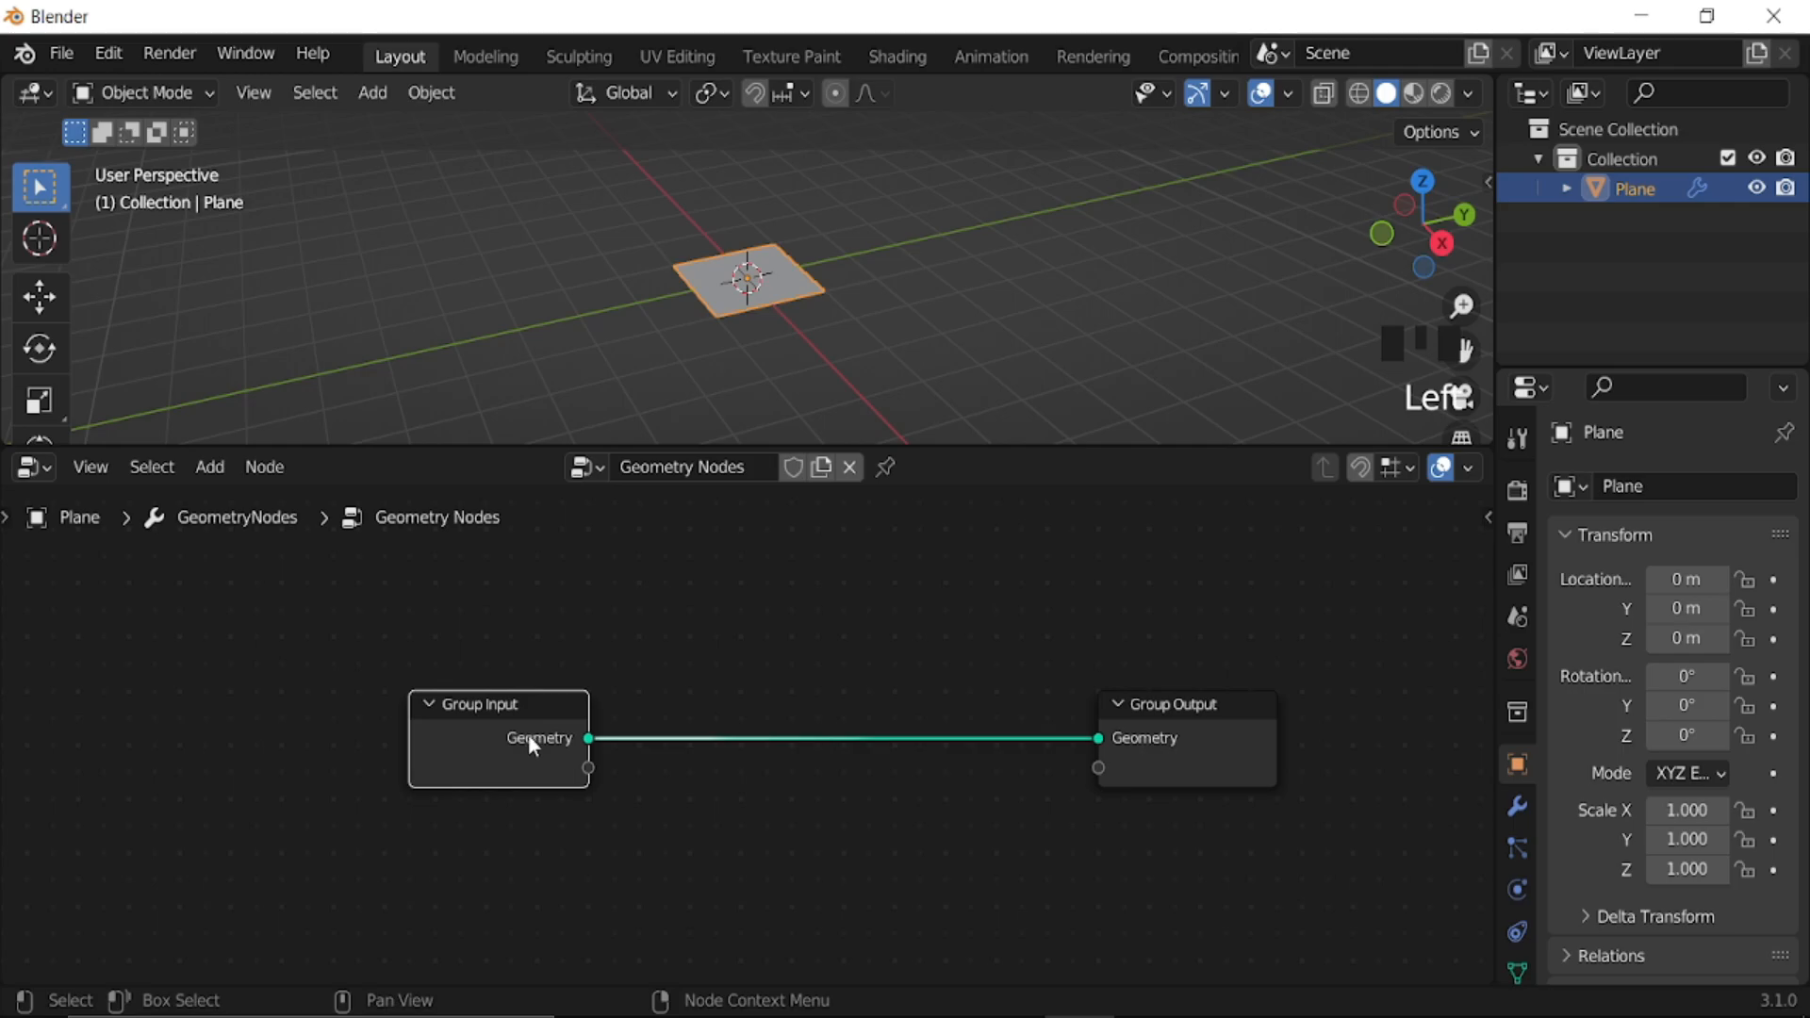
- Add a Curve Line node and connect its curve to the Group Output's geometry
{"action": "key", "text": "shift+a"}
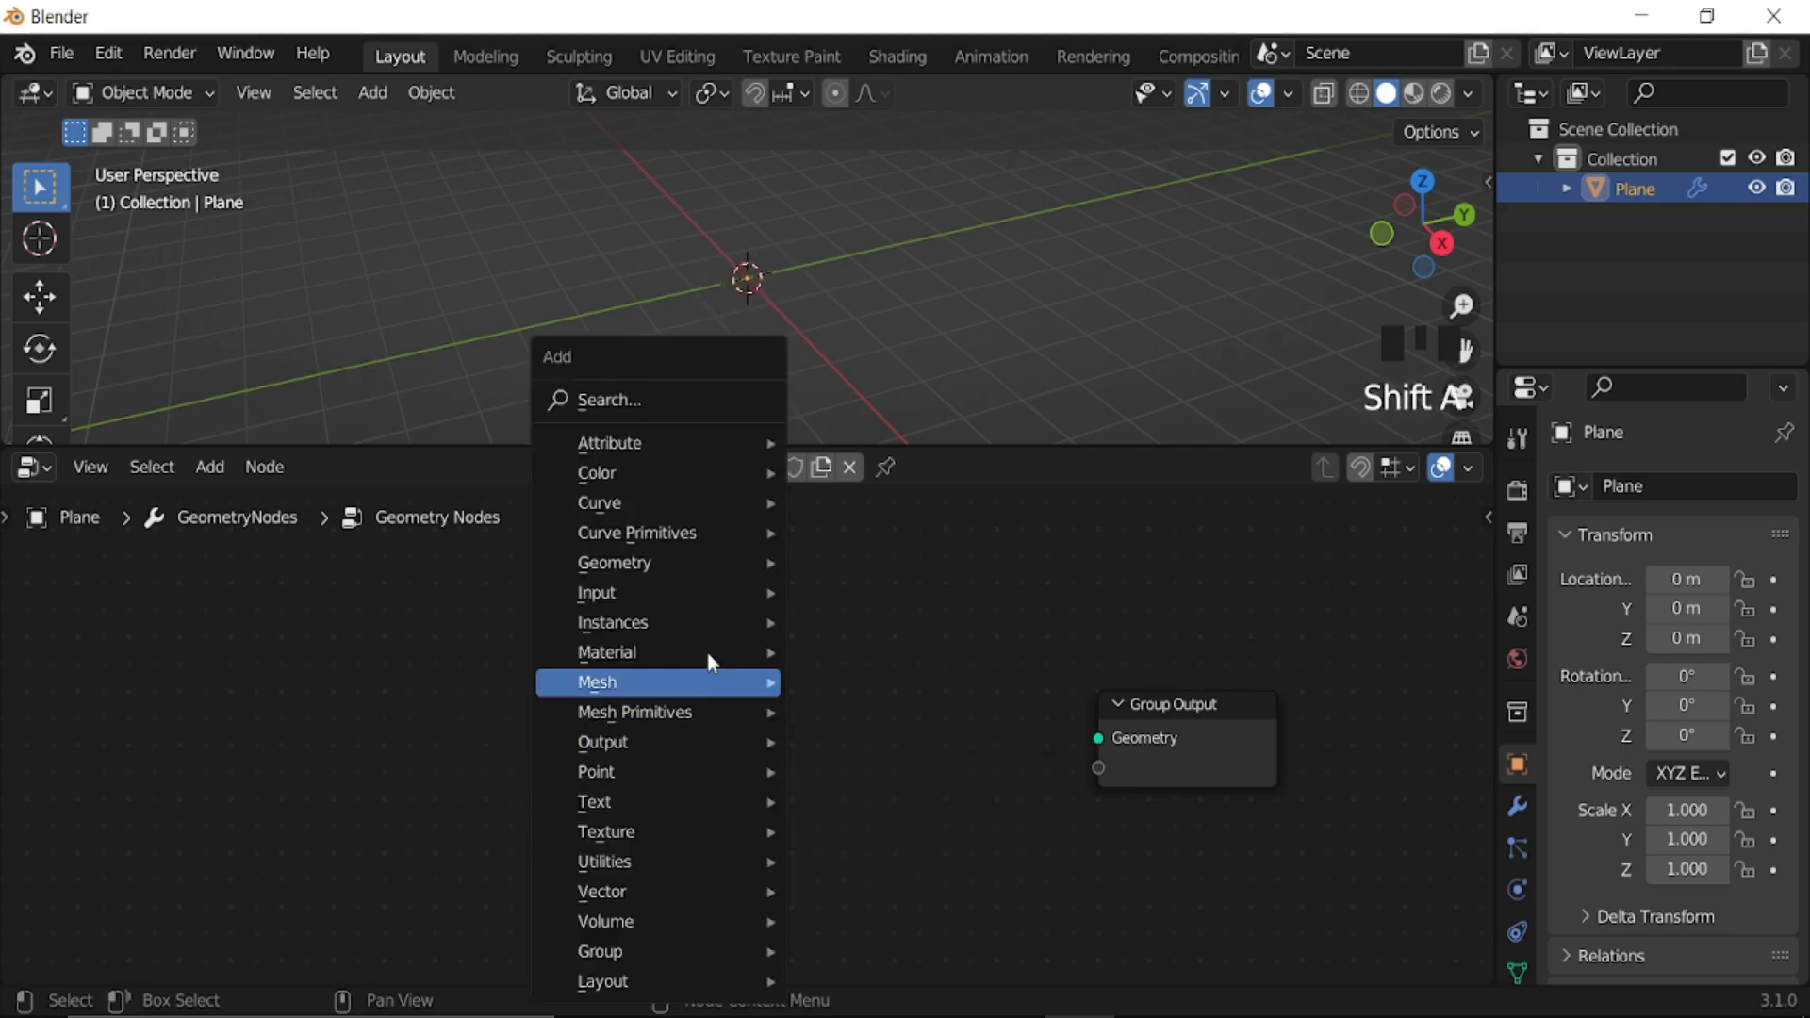
{"action": "mouse_move", "coordinate": [677, 507]}
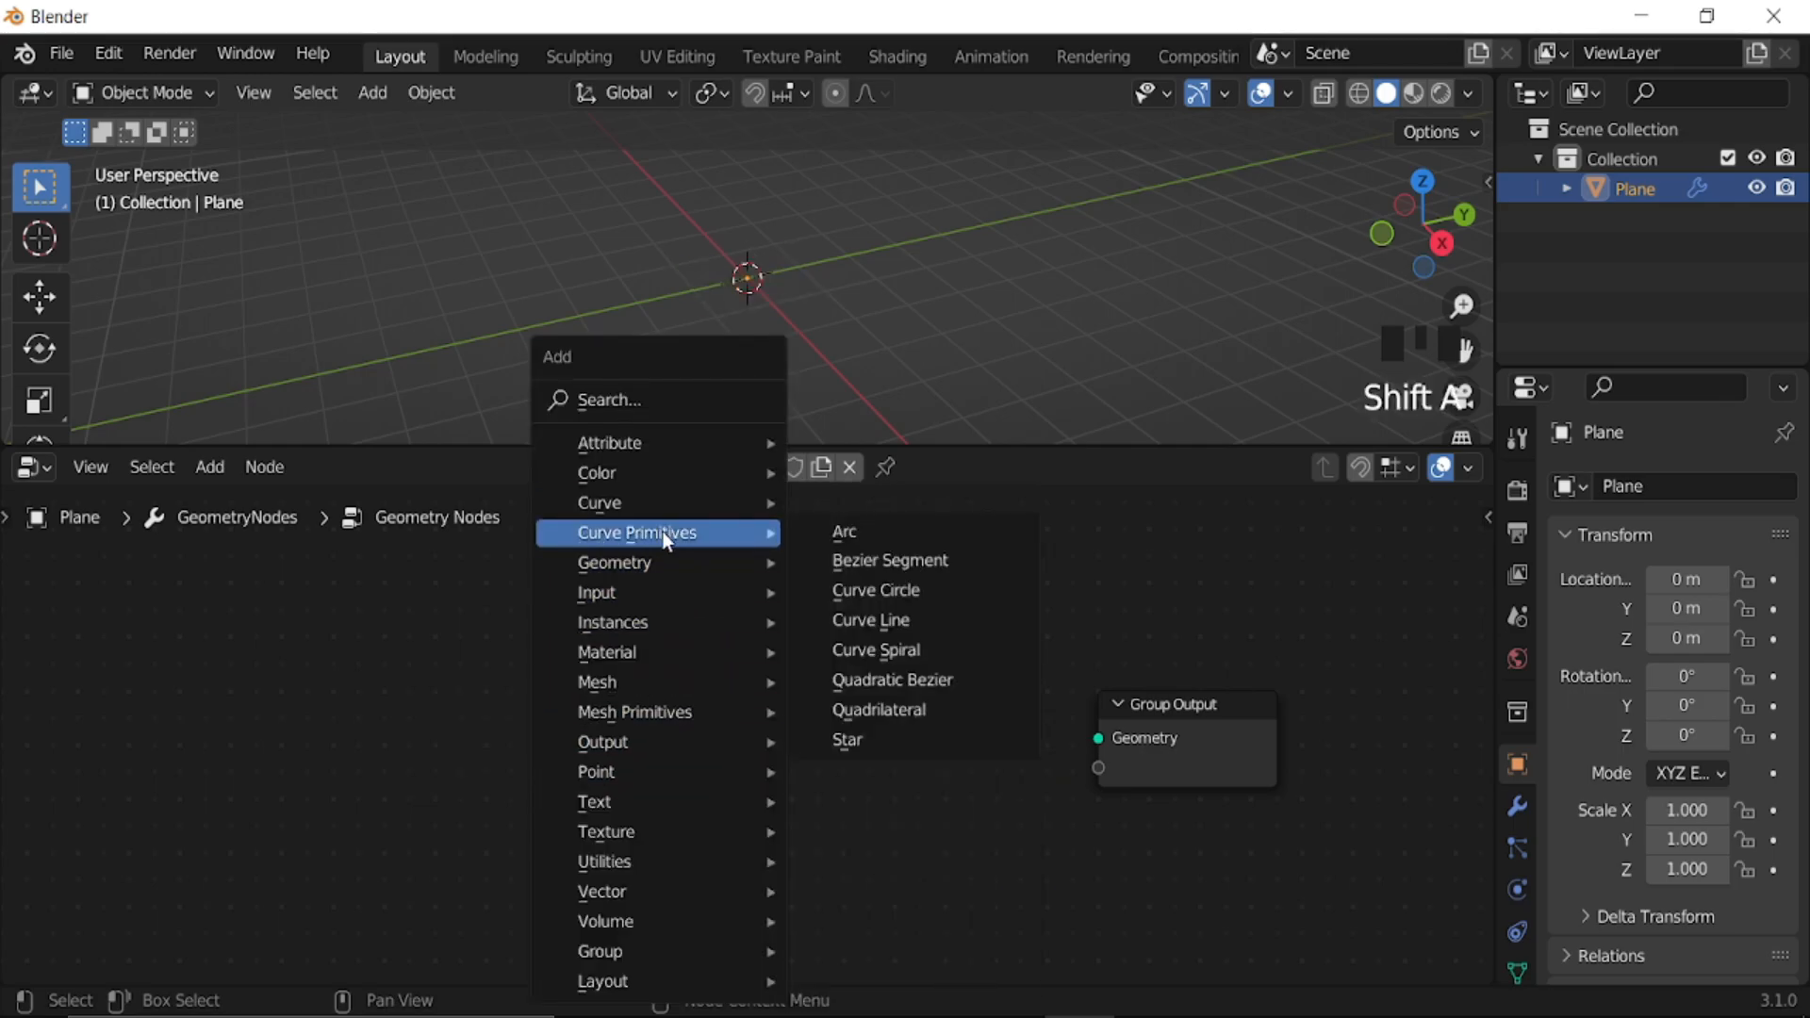
{"action": "left_click", "coordinate": [899, 622]}
{"action": "left_click", "coordinate": [257, 648]}
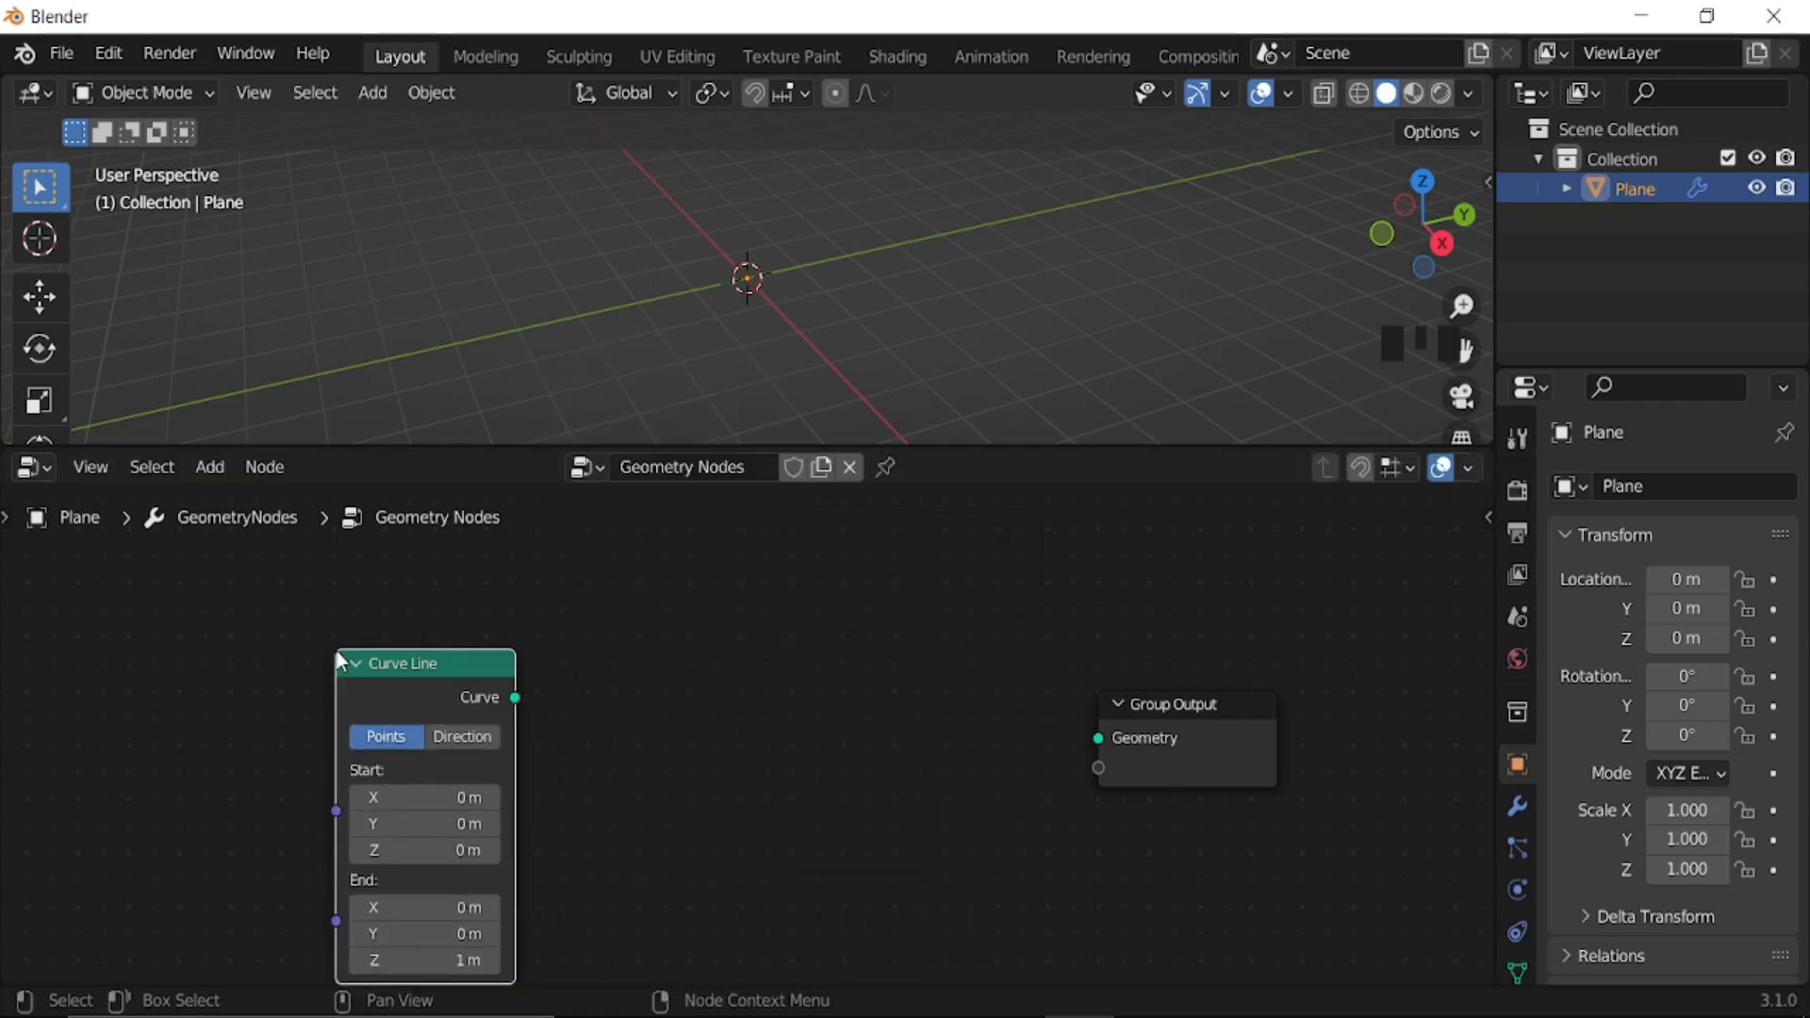
{"action": "left_click_drag", "start_coordinate": [514, 698], "coordinate": [1128, 734]}
{"action": "scroll", "coordinate": [743, 255], "scroll_direction": "up", "scroll_amount": 3}
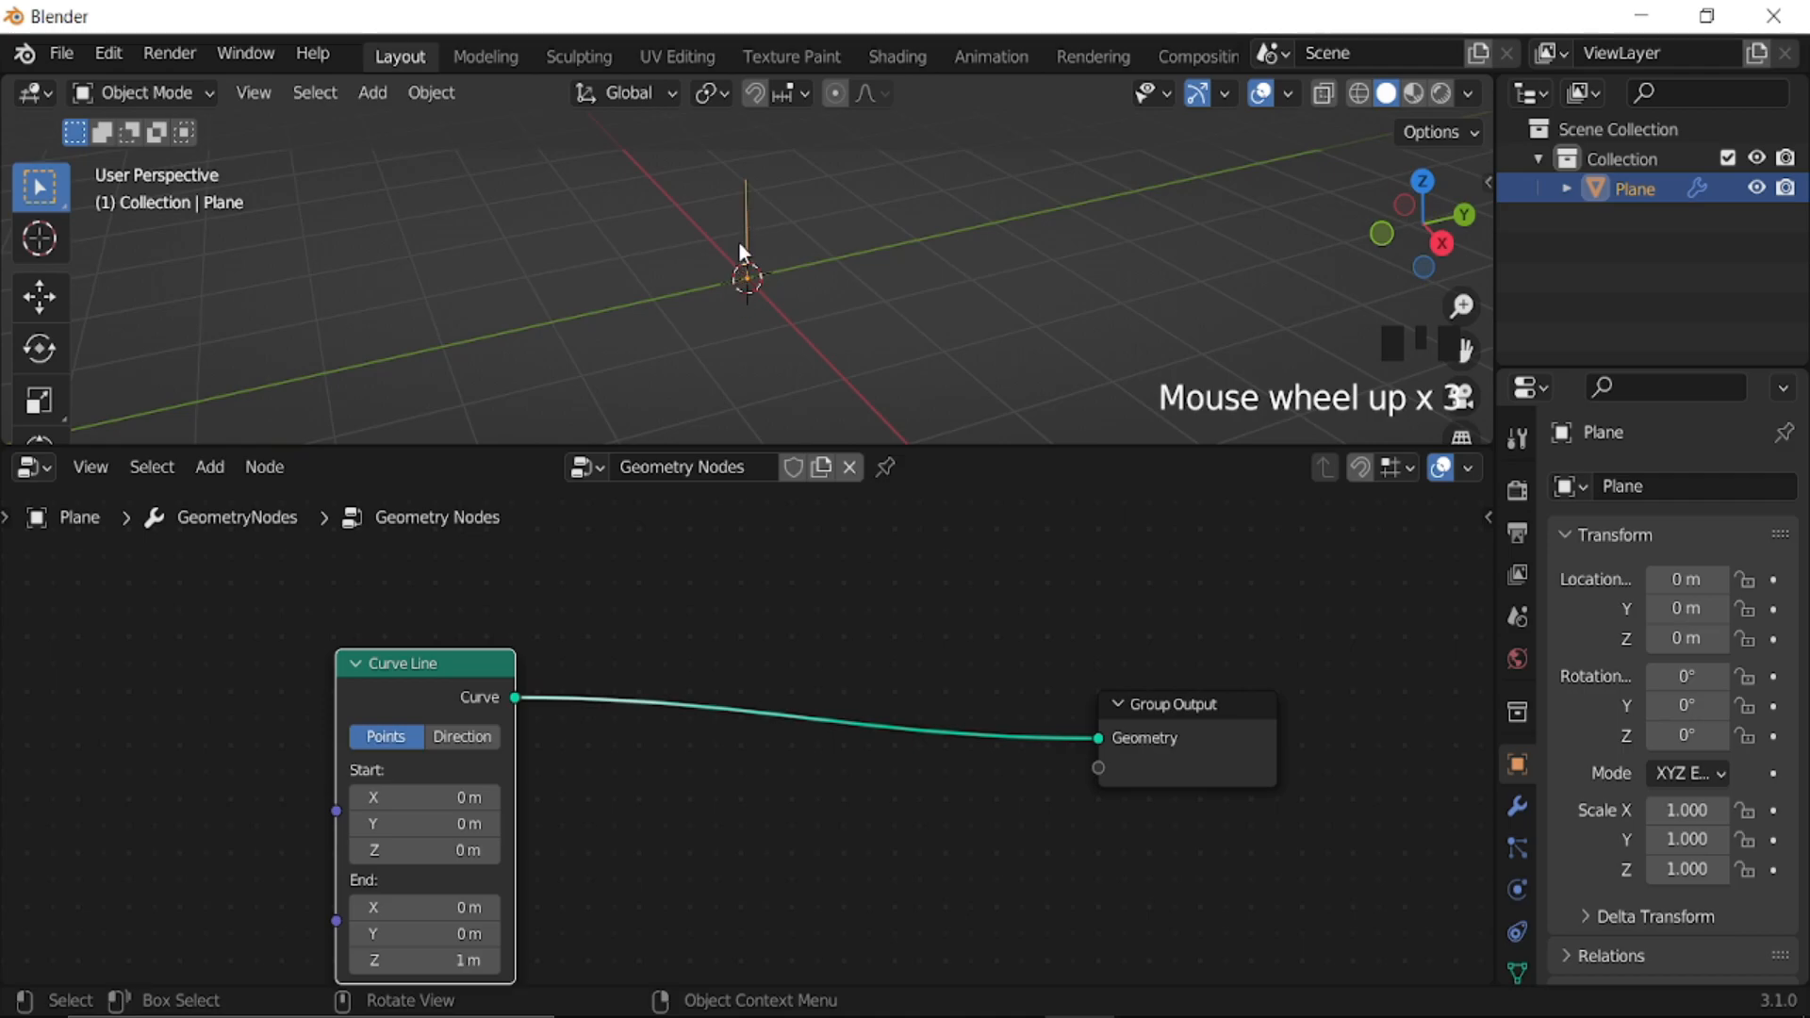
- Insert a Curve to Mesh node between Curve Line and Group Output, and move Curve Line farther away from it
{"action": "middle_click_drag", "start_coordinate": [721, 743], "coordinate": [830, 738]}
{"action": "key", "text": "shift+a"}
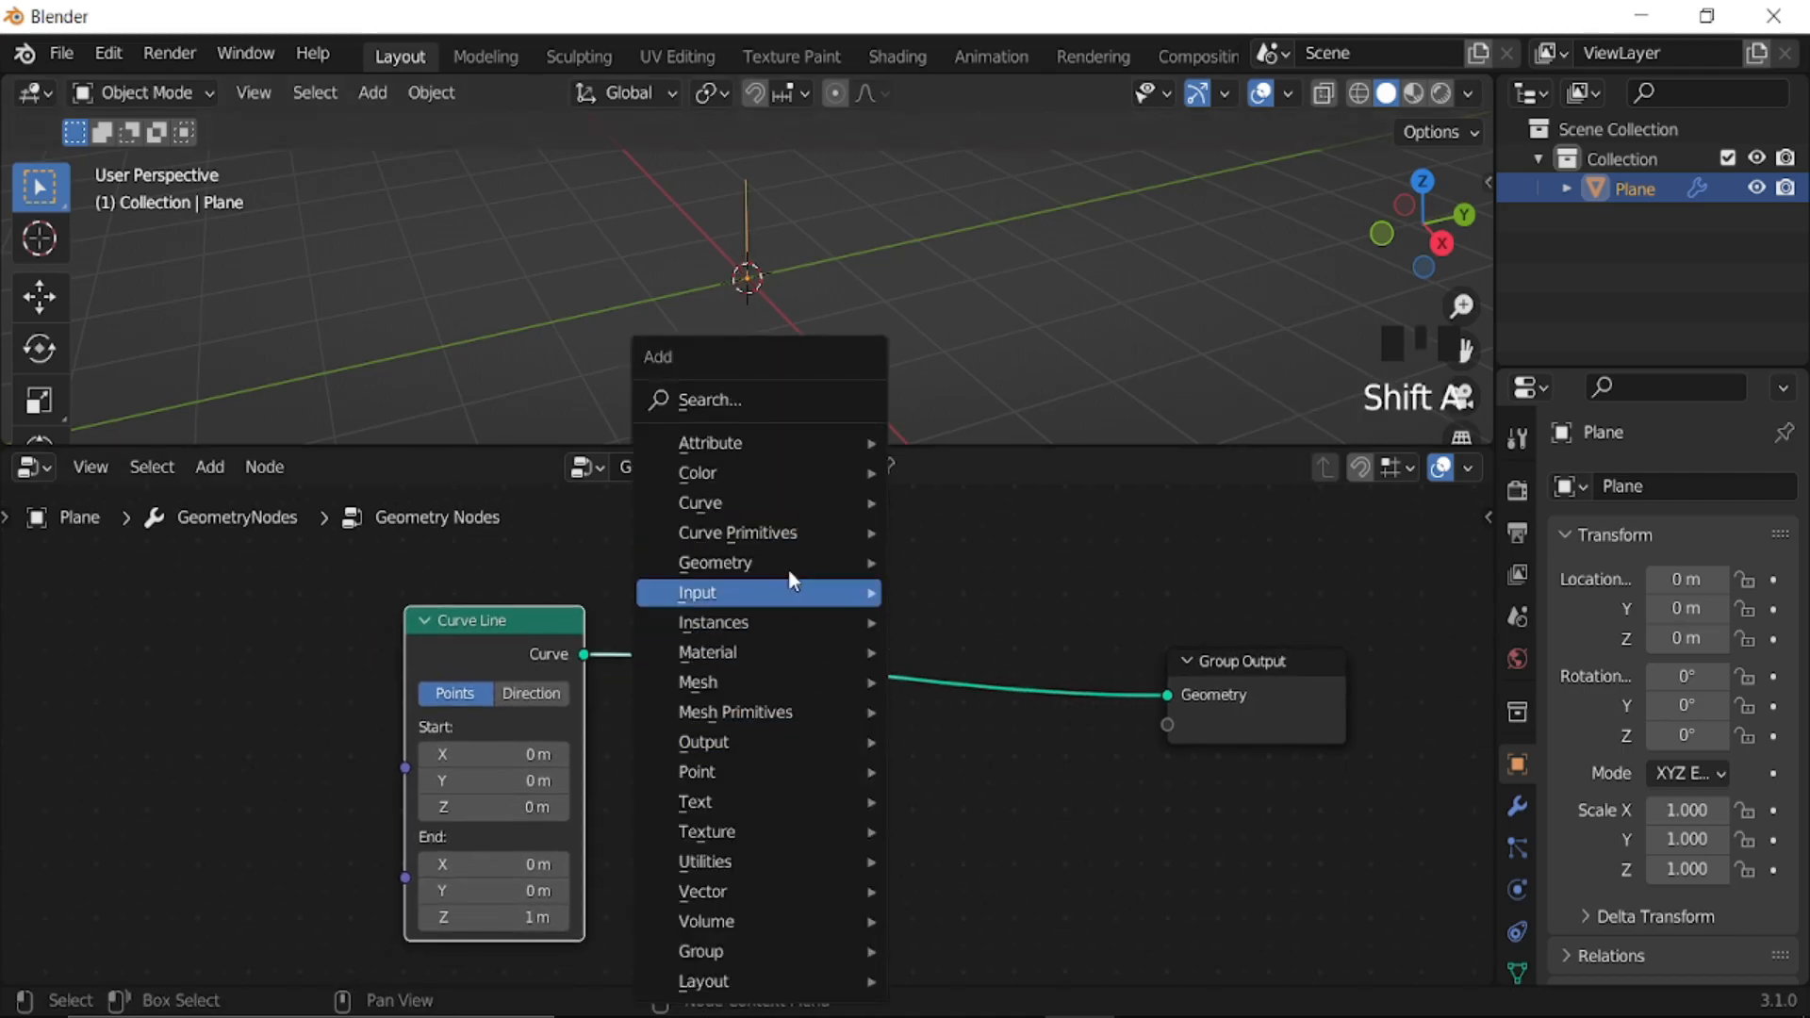
{"action": "mouse_move", "coordinate": [784, 536]}
{"action": "mouse_move", "coordinate": [773, 504]}
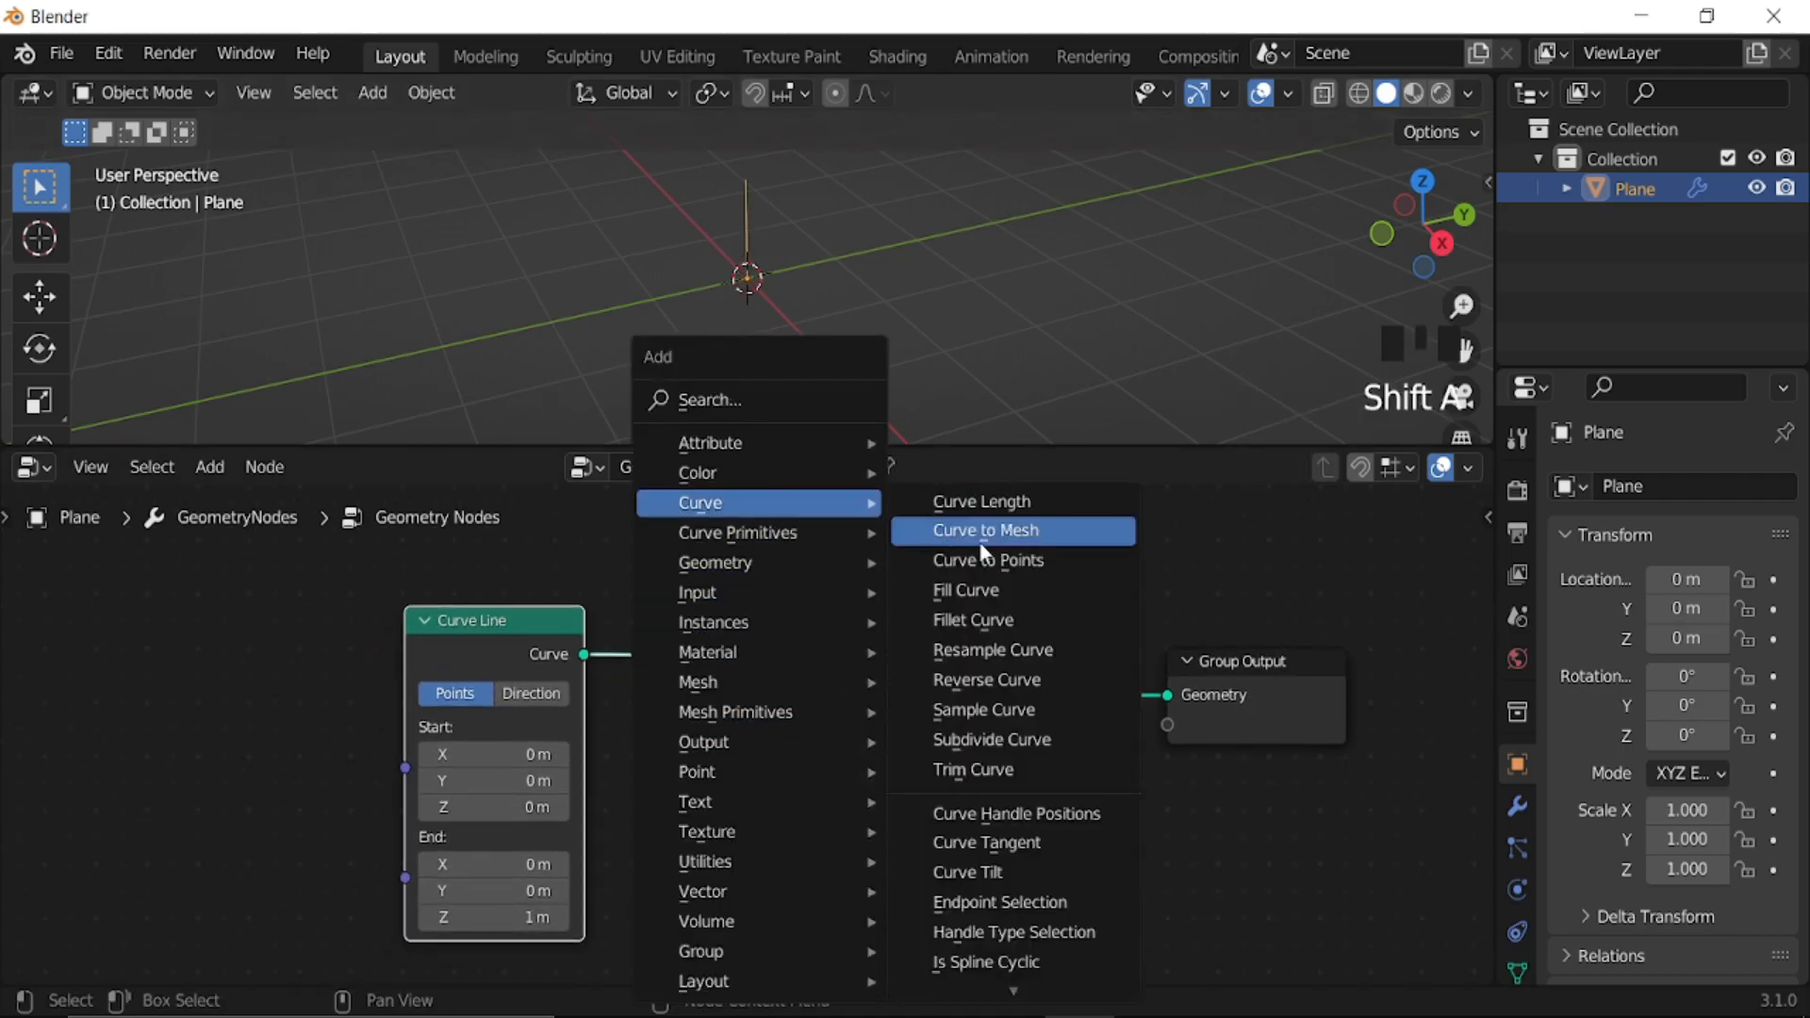
{"action": "left_click", "coordinate": [1007, 531]}
{"action": "left_click", "coordinate": [971, 698]}
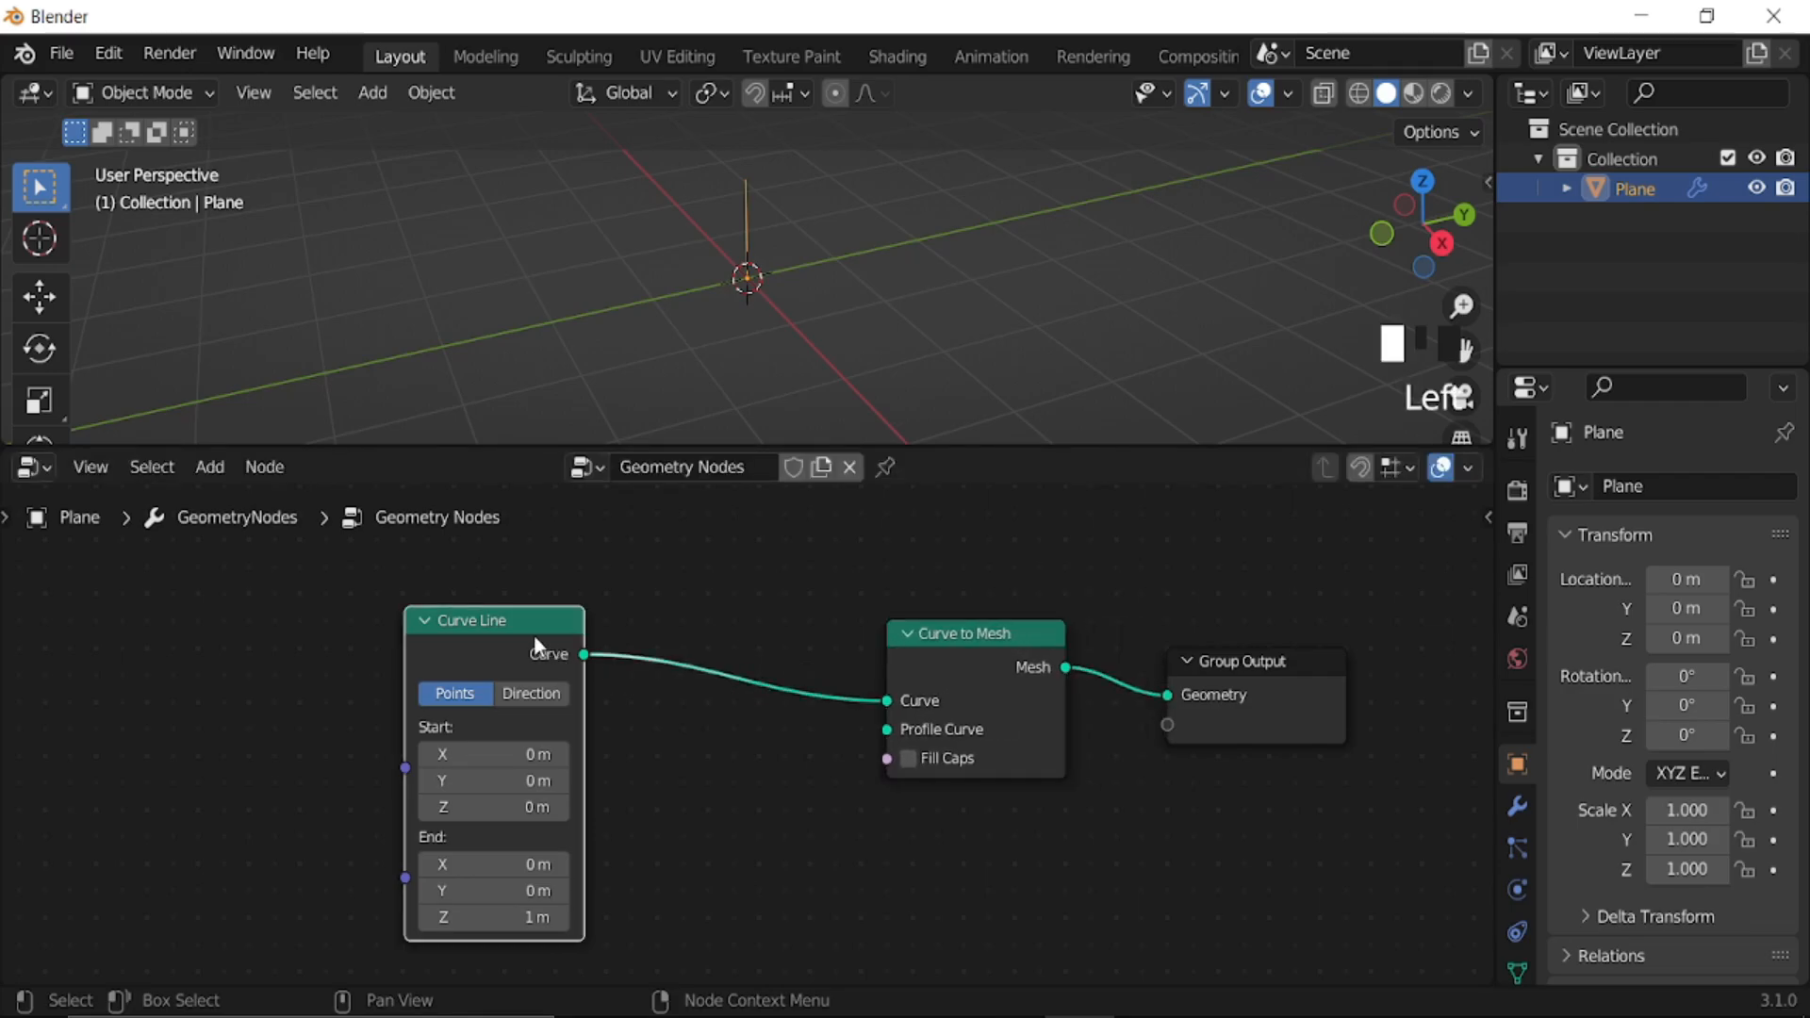
{"action": "left_click_drag", "start_coordinate": [541, 637], "coordinate": [396, 562]}
- Add a Curve Circle node below Curve Line and connect it to Curve to Mesh's Profile Curve
{"action": "middle_click_drag", "start_coordinate": [687, 701], "coordinate": [937, 666]}
{"action": "key", "text": "shift+a"}
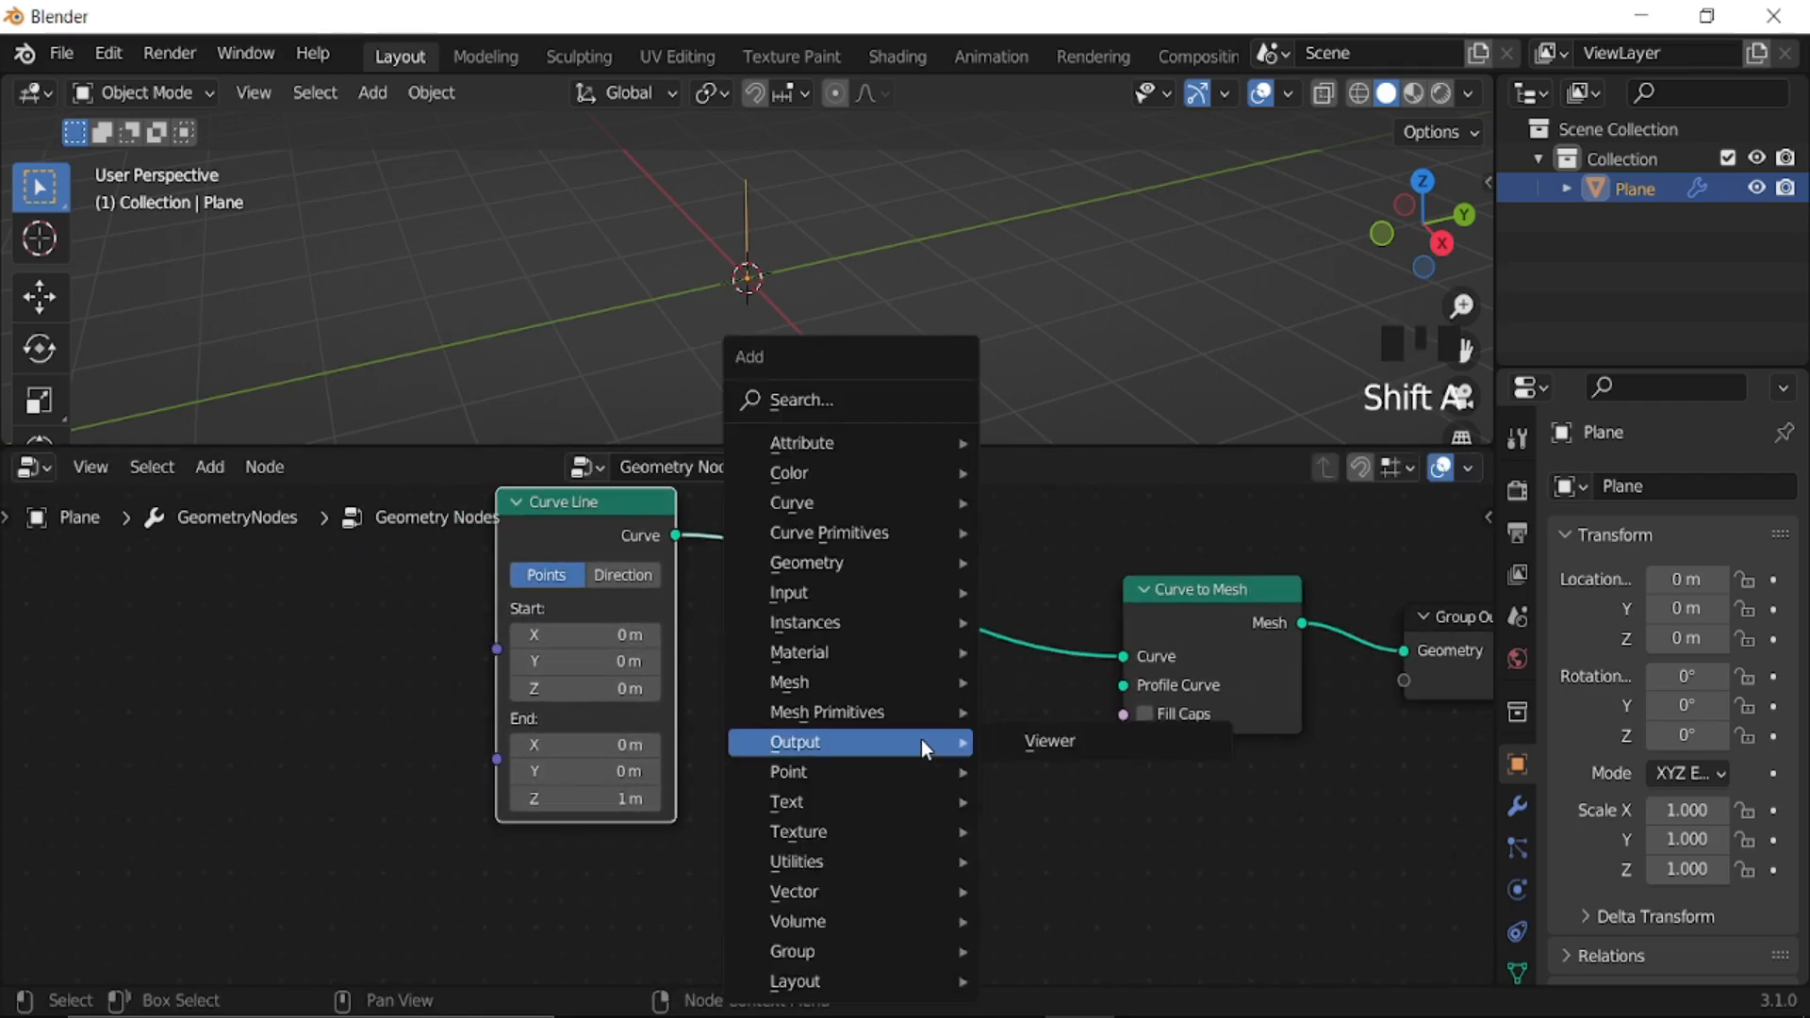
{"action": "mouse_move", "coordinate": [830, 533]}
{"action": "left_click", "coordinate": [1068, 596]}
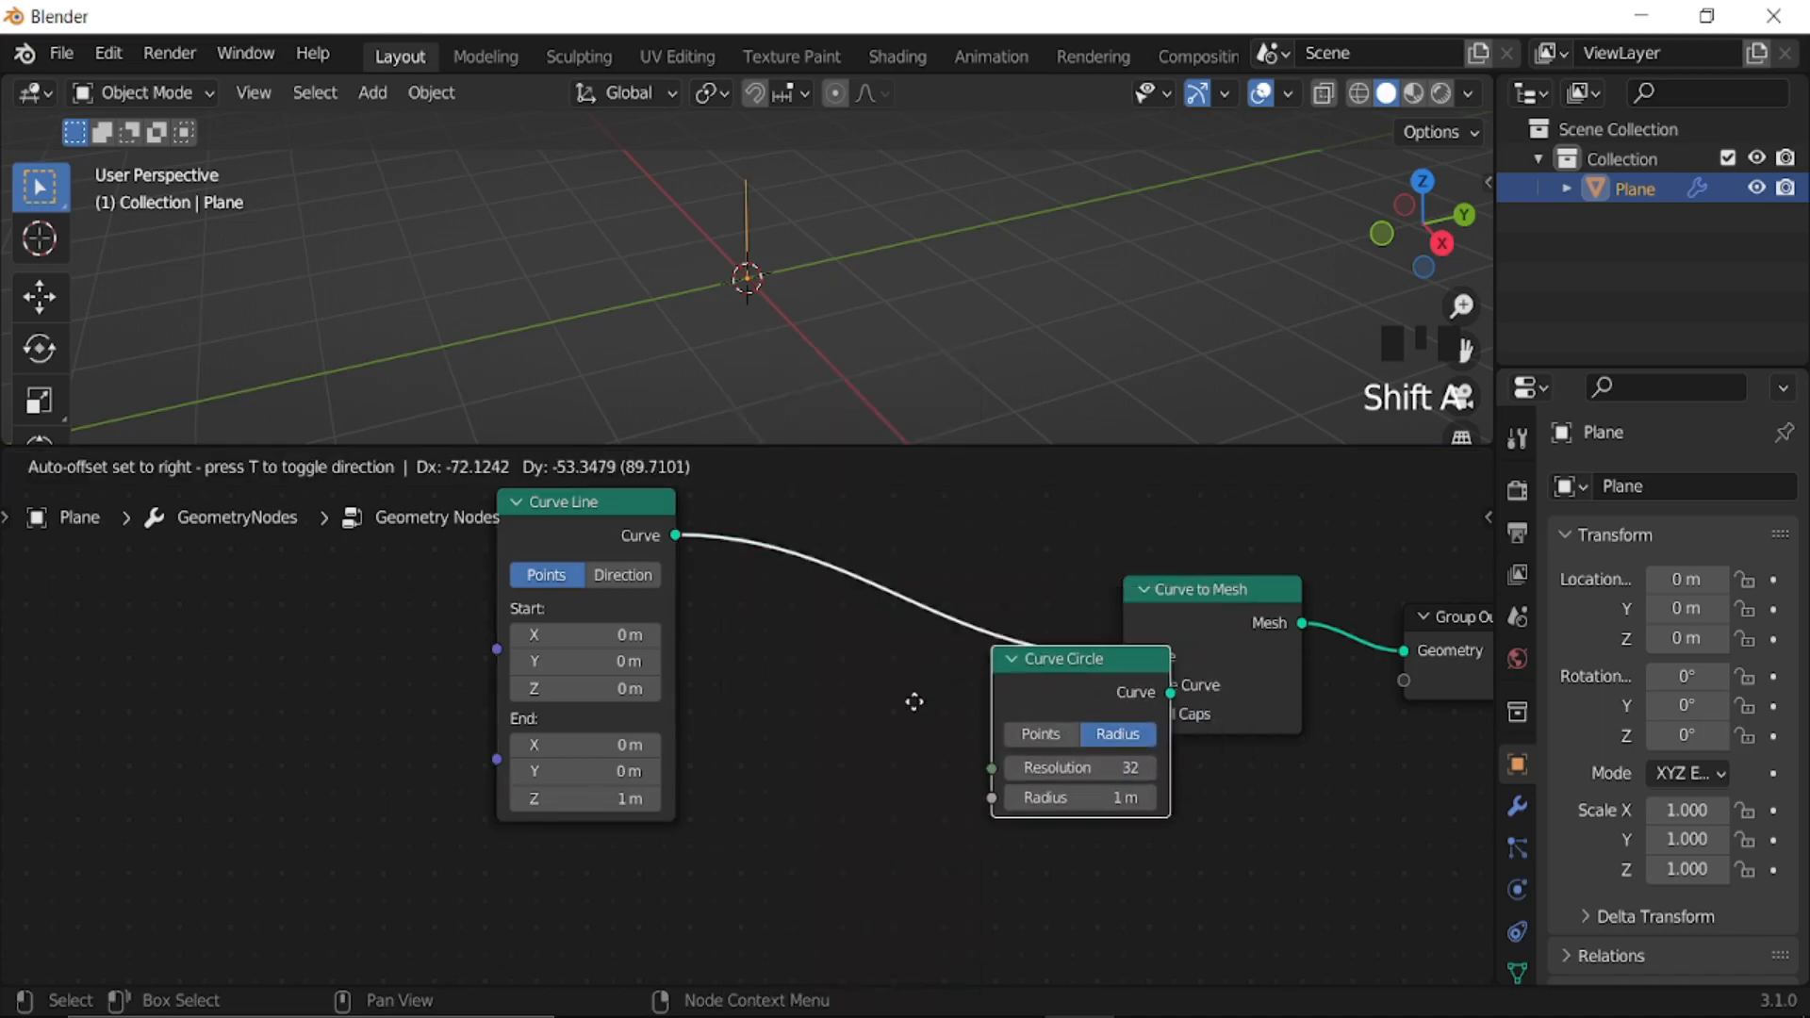
{"action": "left_click", "coordinate": [493, 845]}
{"action": "left_click_drag", "start_coordinate": [713, 892], "coordinate": [1123, 684]}
- Set the Curve Circle's radius to 0.14 m
{"action": "middle_click_drag", "start_coordinate": [900, 615], "coordinate": [969, 866]}
{"action": "scroll", "coordinate": [970, 873], "scroll_direction": "up", "scroll_amount": 2}
{"action": "left_click_drag", "start_coordinate": [943, 808], "coordinate": [745, 808], "text": "shift"}
{"action": "left_click_drag", "start_coordinate": [905, 808], "coordinate": [957, 808]}
- Set the Curve Line's end Z to 10 m
{"action": "middle_click_drag", "start_coordinate": [937, 666], "coordinate": [967, 812]}
{"action": "left_click", "coordinate": [932, 707]}
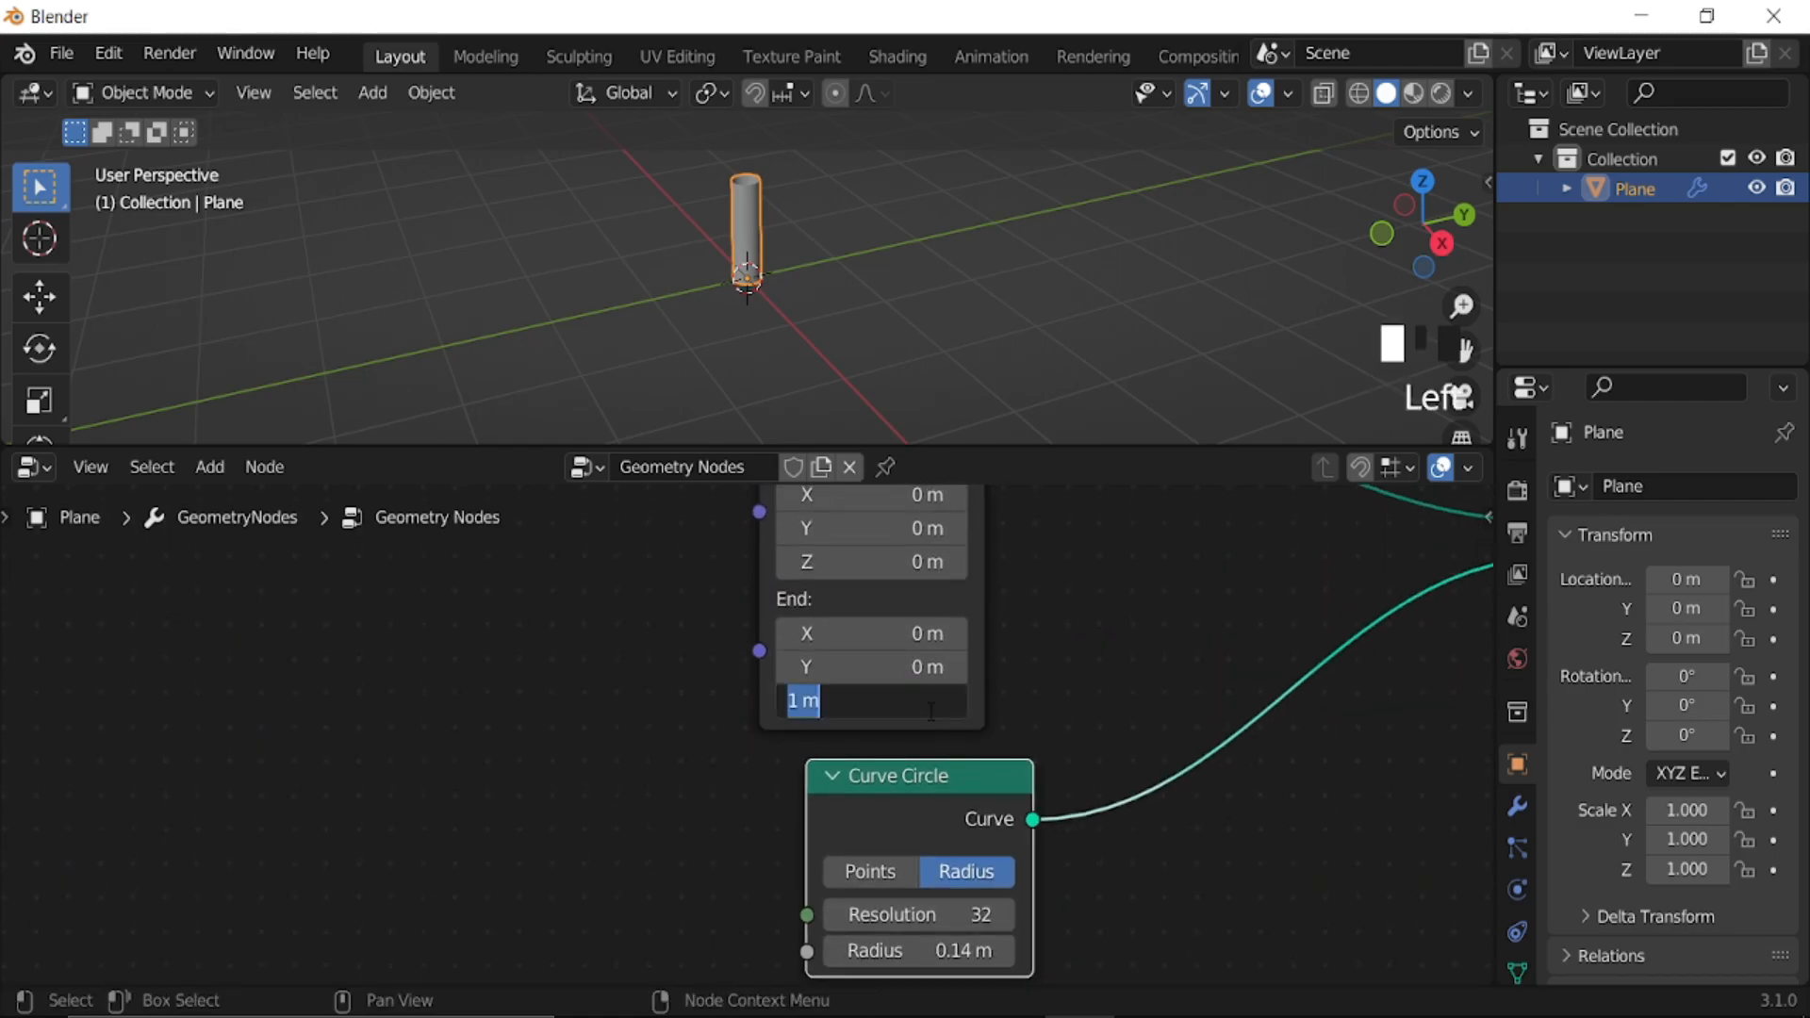
{"action": "type", "text": "7"}
{"action": "key", "text": "Return"}
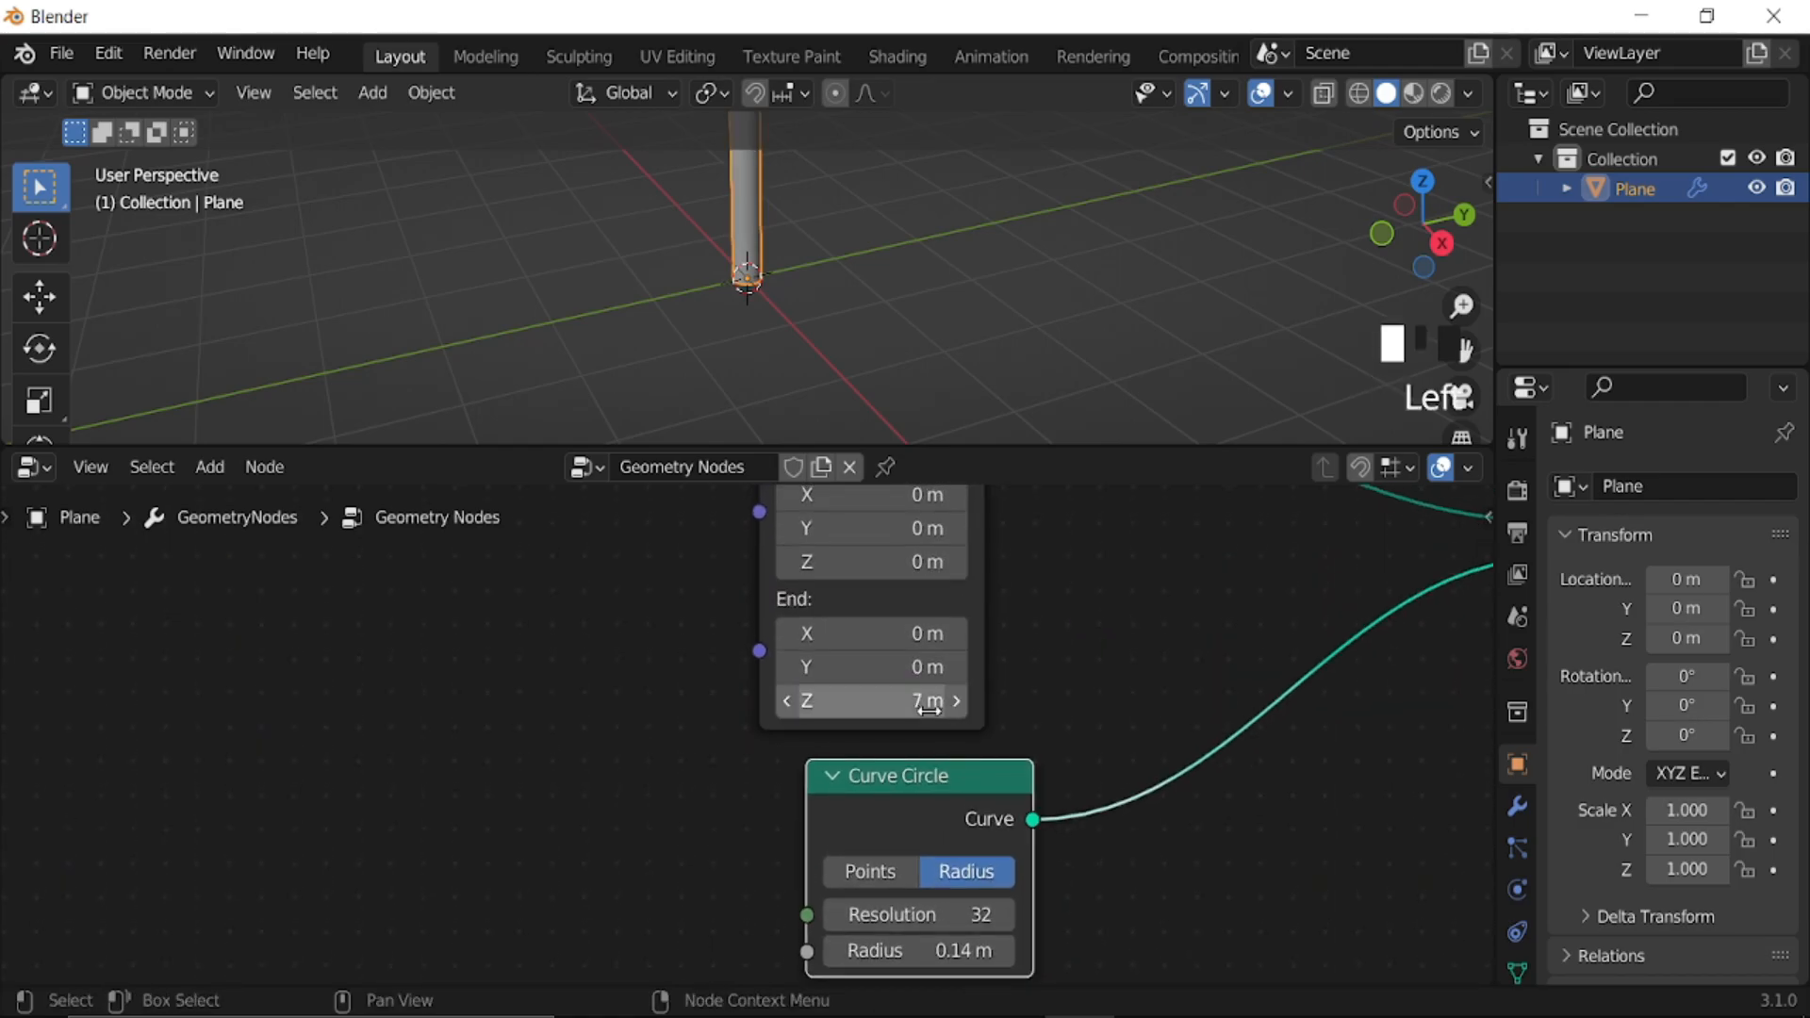
{"action": "left_click", "coordinate": [929, 707]}
{"action": "type", "text": "10"}
{"action": "key", "text": "Return"}
{"action": "scroll", "coordinate": [703, 285], "scroll_direction": "down", "scroll_amount": 10}
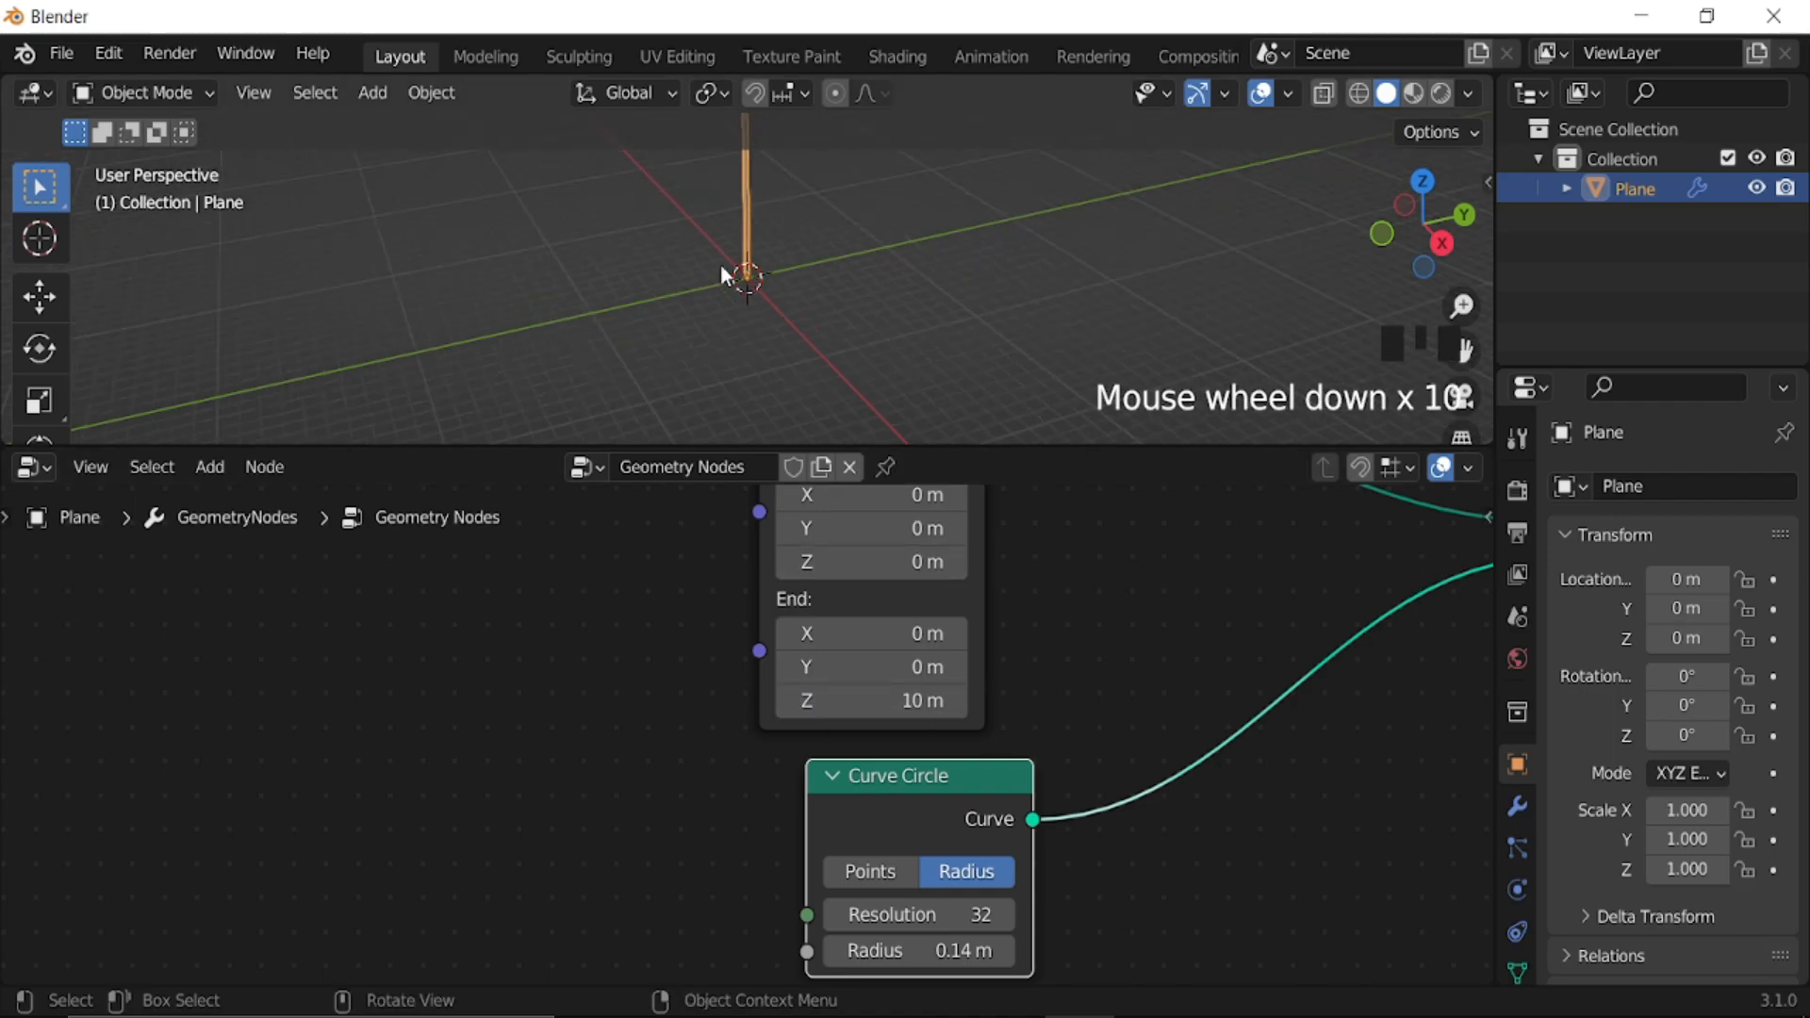
{"action": "left_click_drag", "start_coordinate": [848, 703], "coordinate": [897, 700], "text": "shift"}
{"action": "left_click", "coordinate": [896, 697]}
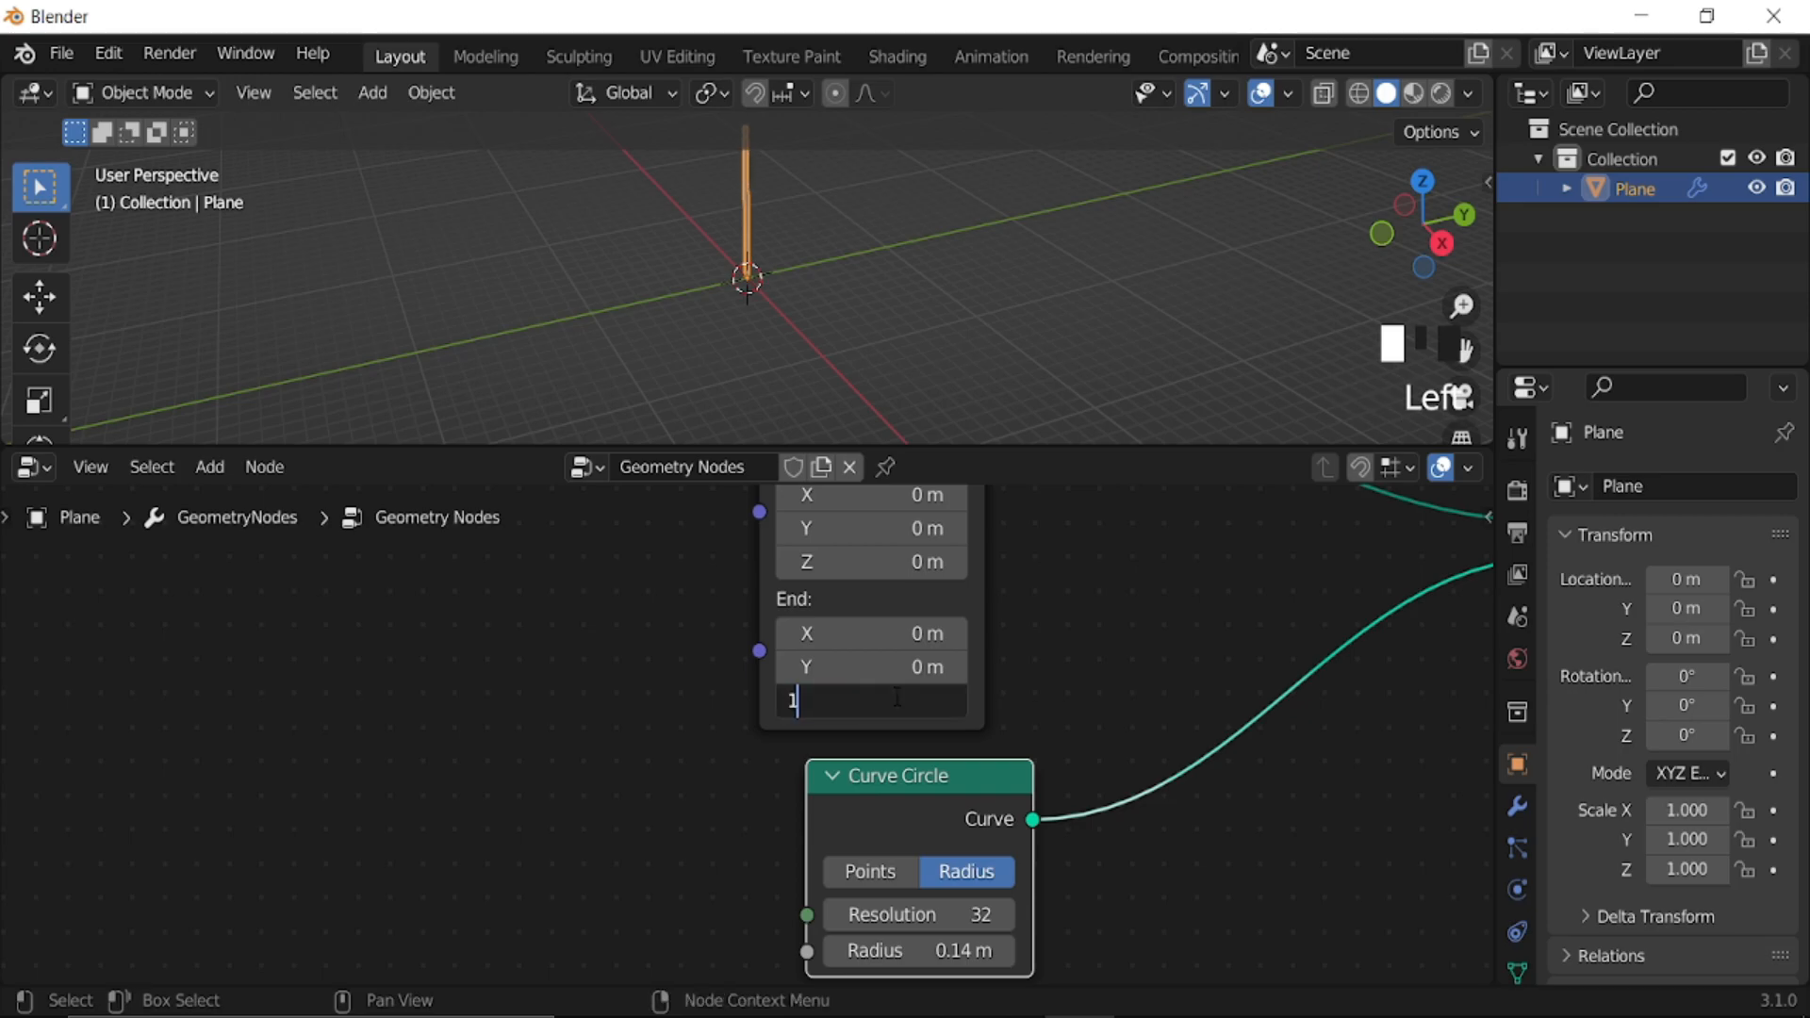
{"action": "key", "text": "Return"}
- Insert a Join Geometry node between Curve Circle and the Profile Curve input of Curve to Mesh
{"action": "middle_click_drag", "start_coordinate": [1298, 675], "coordinate": [863, 769]}
{"action": "key", "text": "shift+a"}
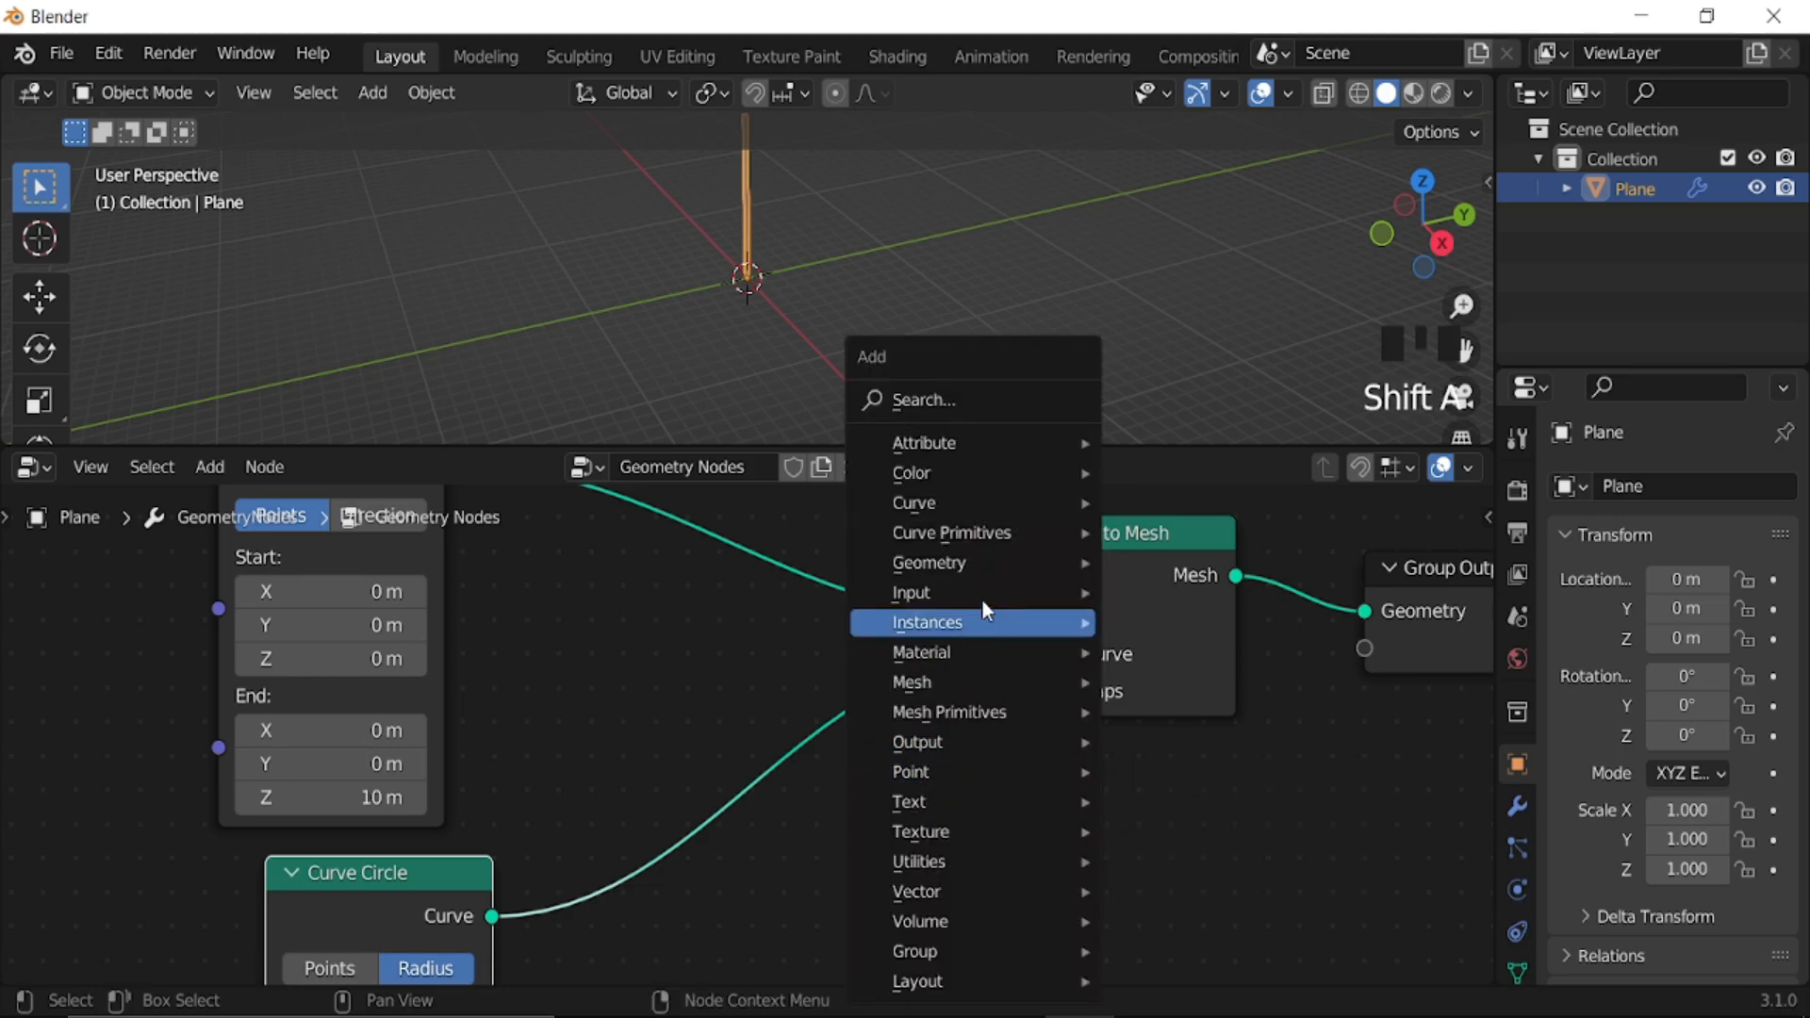
{"action": "mouse_move", "coordinate": [976, 562]}
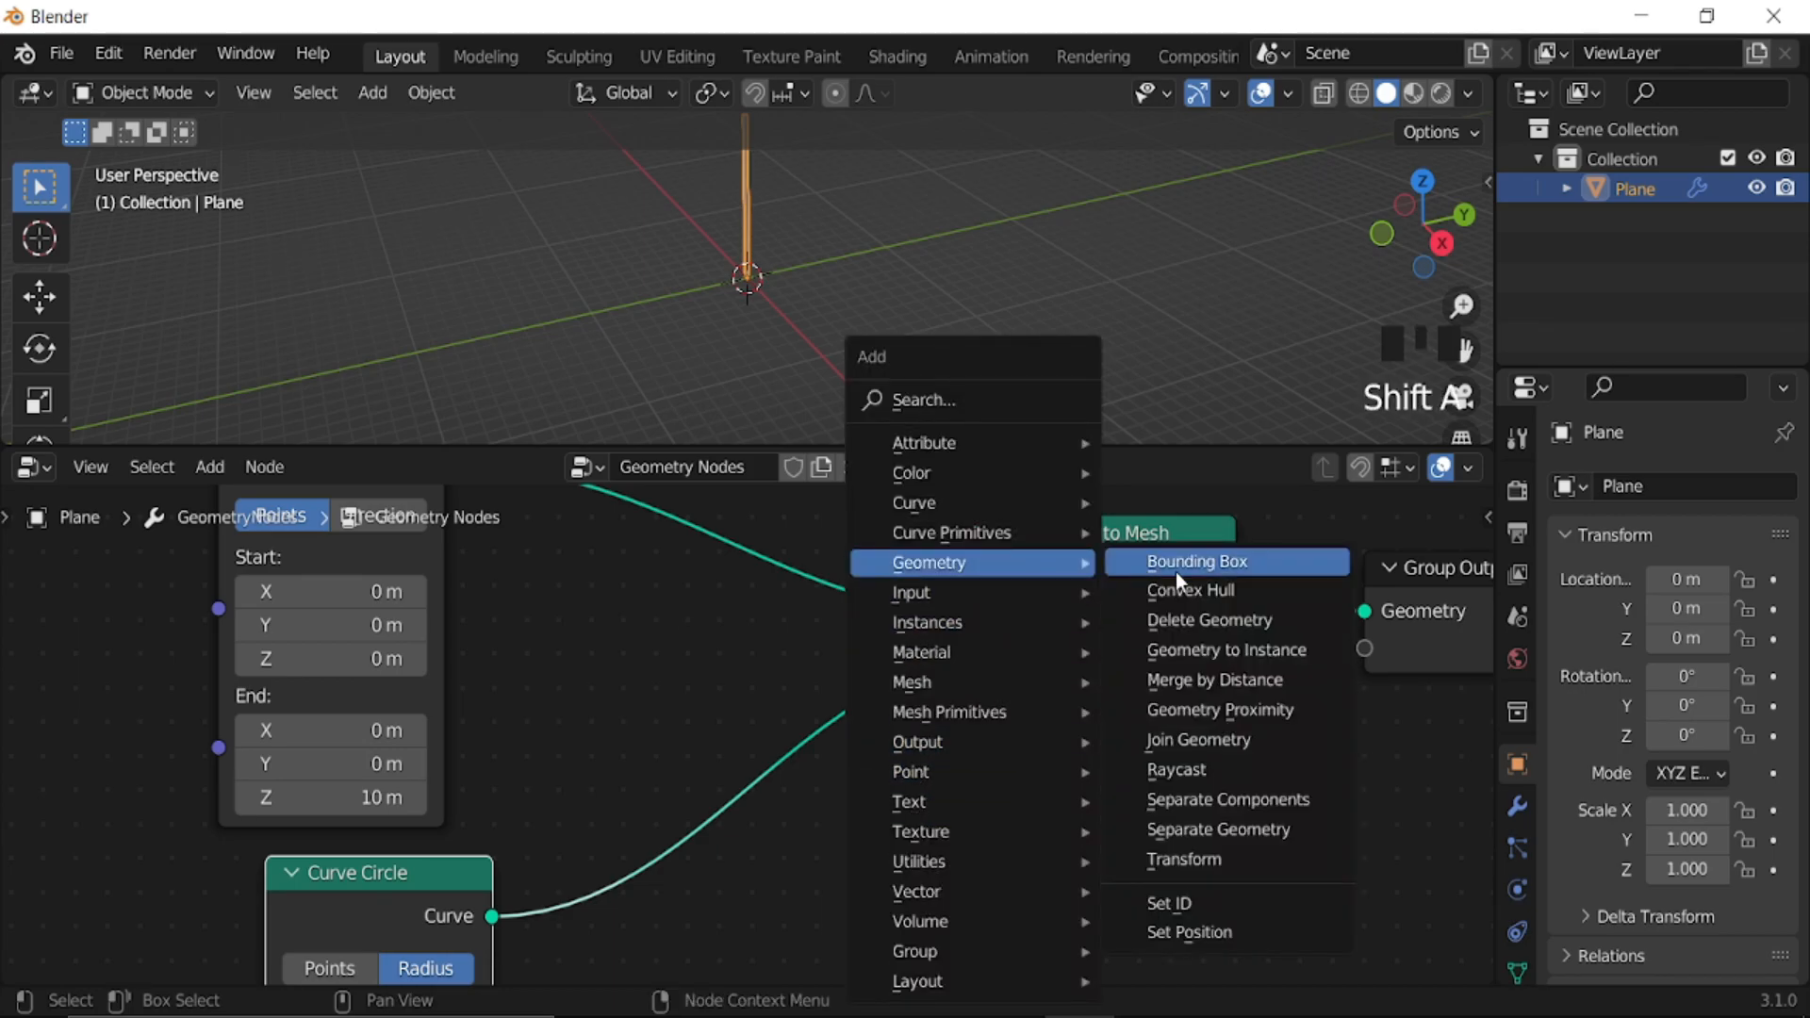
{"action": "left_click", "coordinate": [1224, 740]}
{"action": "left_click", "coordinate": [671, 690]}
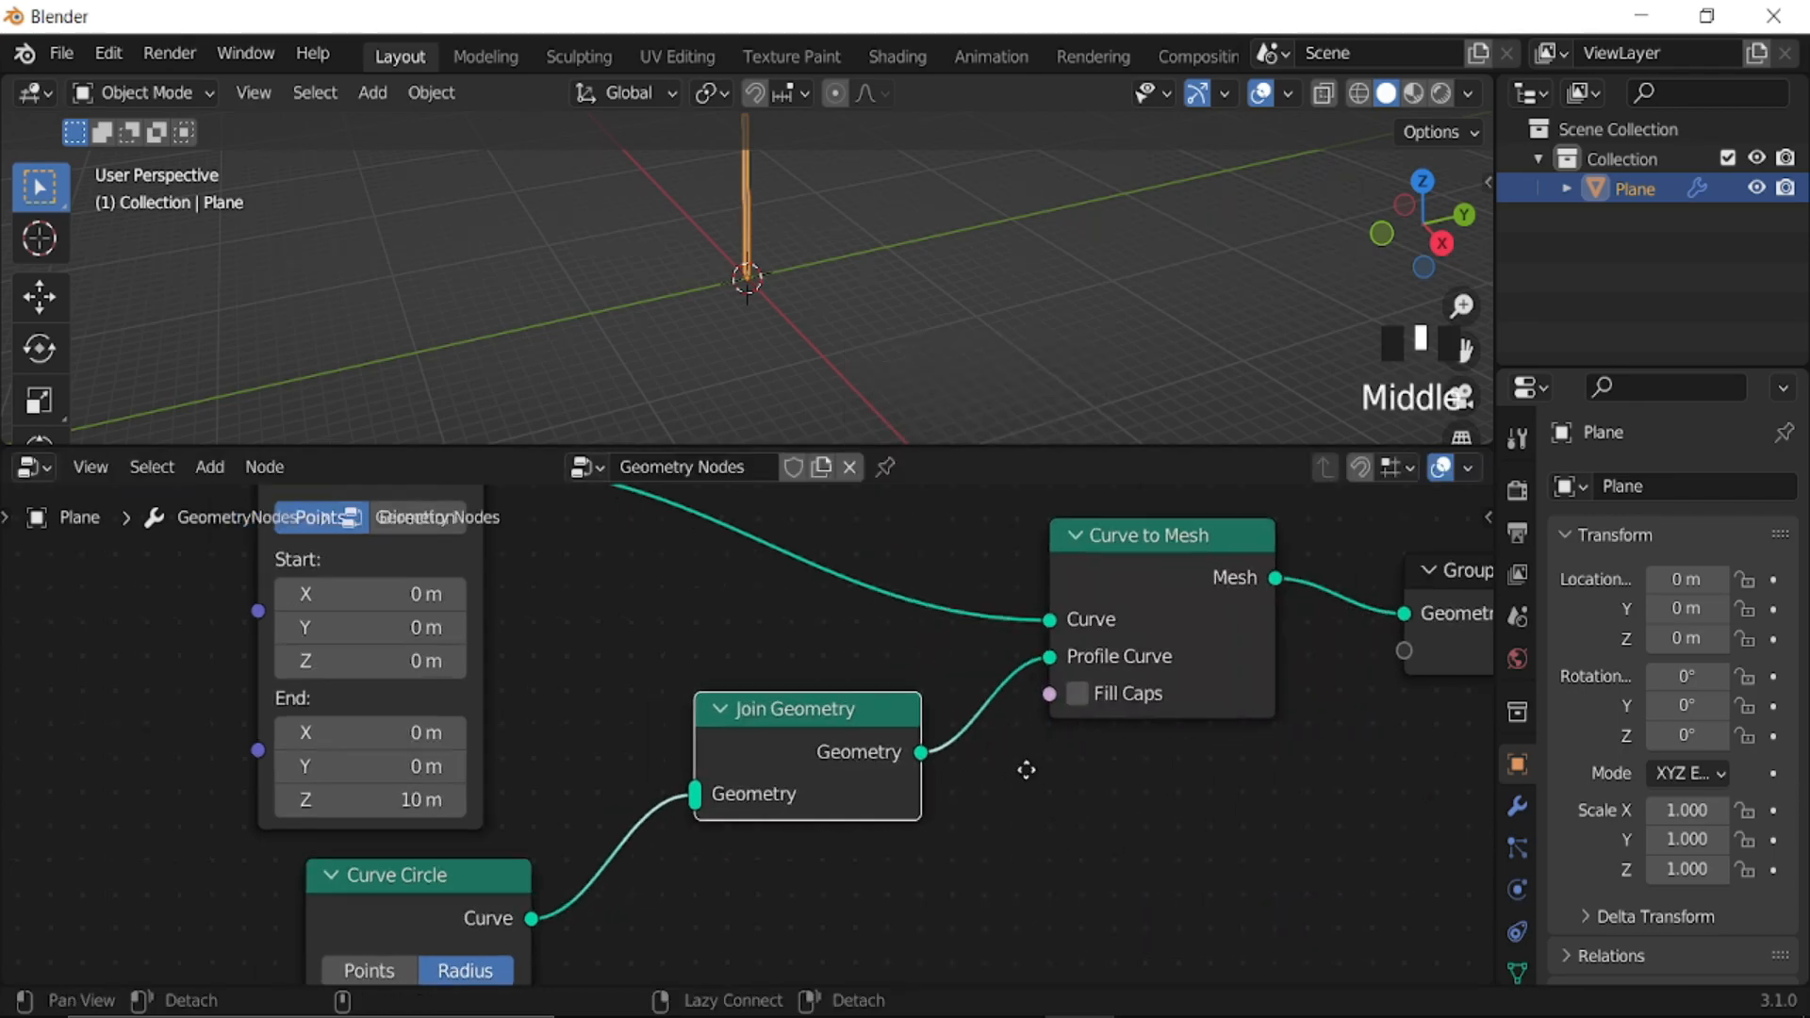
- Rearrange the Curve Circle and Join Geometry nodes to leave room between them for another node
{"action": "middle_click_drag", "start_coordinate": [744, 795], "coordinate": [1016, 741]}
{"action": "left_click", "coordinate": [725, 825]}
{"action": "left_click", "coordinate": [1034, 676], "text": "shift"}
{"action": "left_click_drag", "start_coordinate": [1040, 671], "coordinate": [1006, 820]}
{"action": "middle_click_drag", "start_coordinate": [1026, 784], "coordinate": [1126, 613]}
{"action": "left_click_drag", "start_coordinate": [1079, 705], "coordinate": [882, 651]}
{"action": "left_click_drag", "start_coordinate": [958, 594], "coordinate": [1223, 693]}
{"action": "left_click", "coordinate": [1026, 635]}
- Insert a Transform node between Curve Circle and Join Geometry, and also link the circle directly to Join Geometry
{"action": "key", "text": "shift+a"}
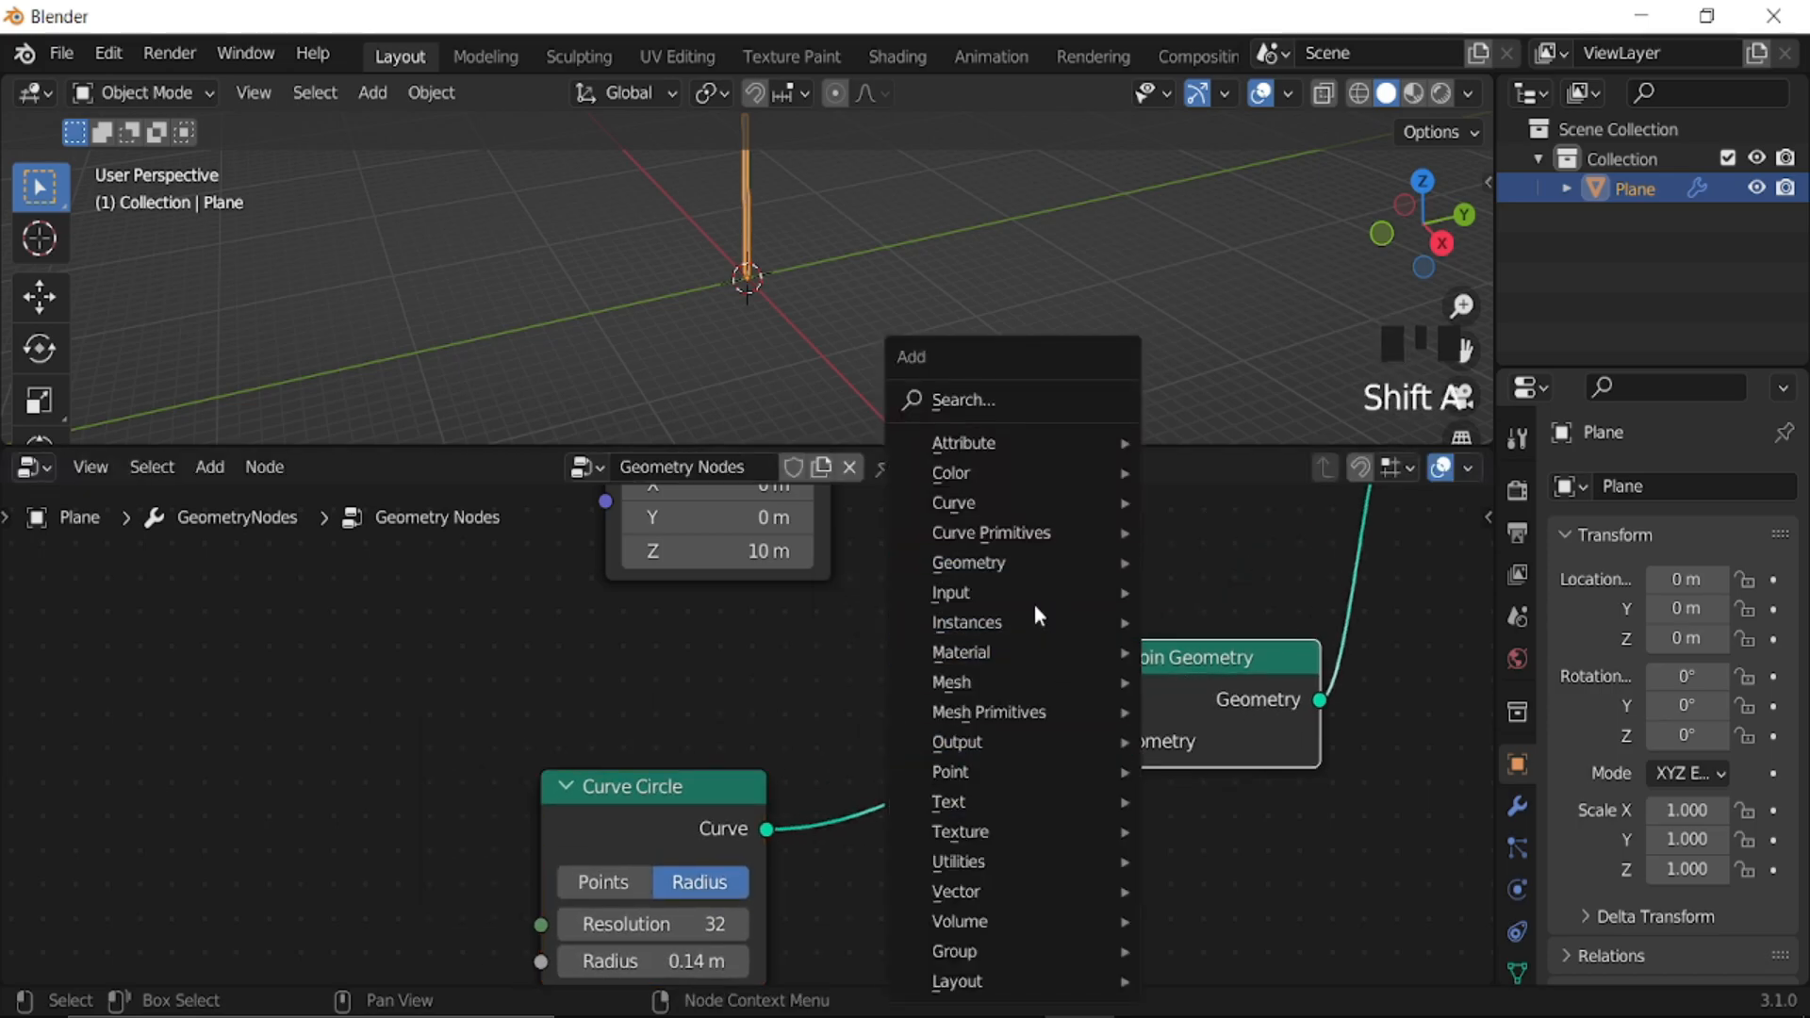
{"action": "mouse_move", "coordinate": [1073, 560]}
{"action": "left_click", "coordinate": [1223, 859]}
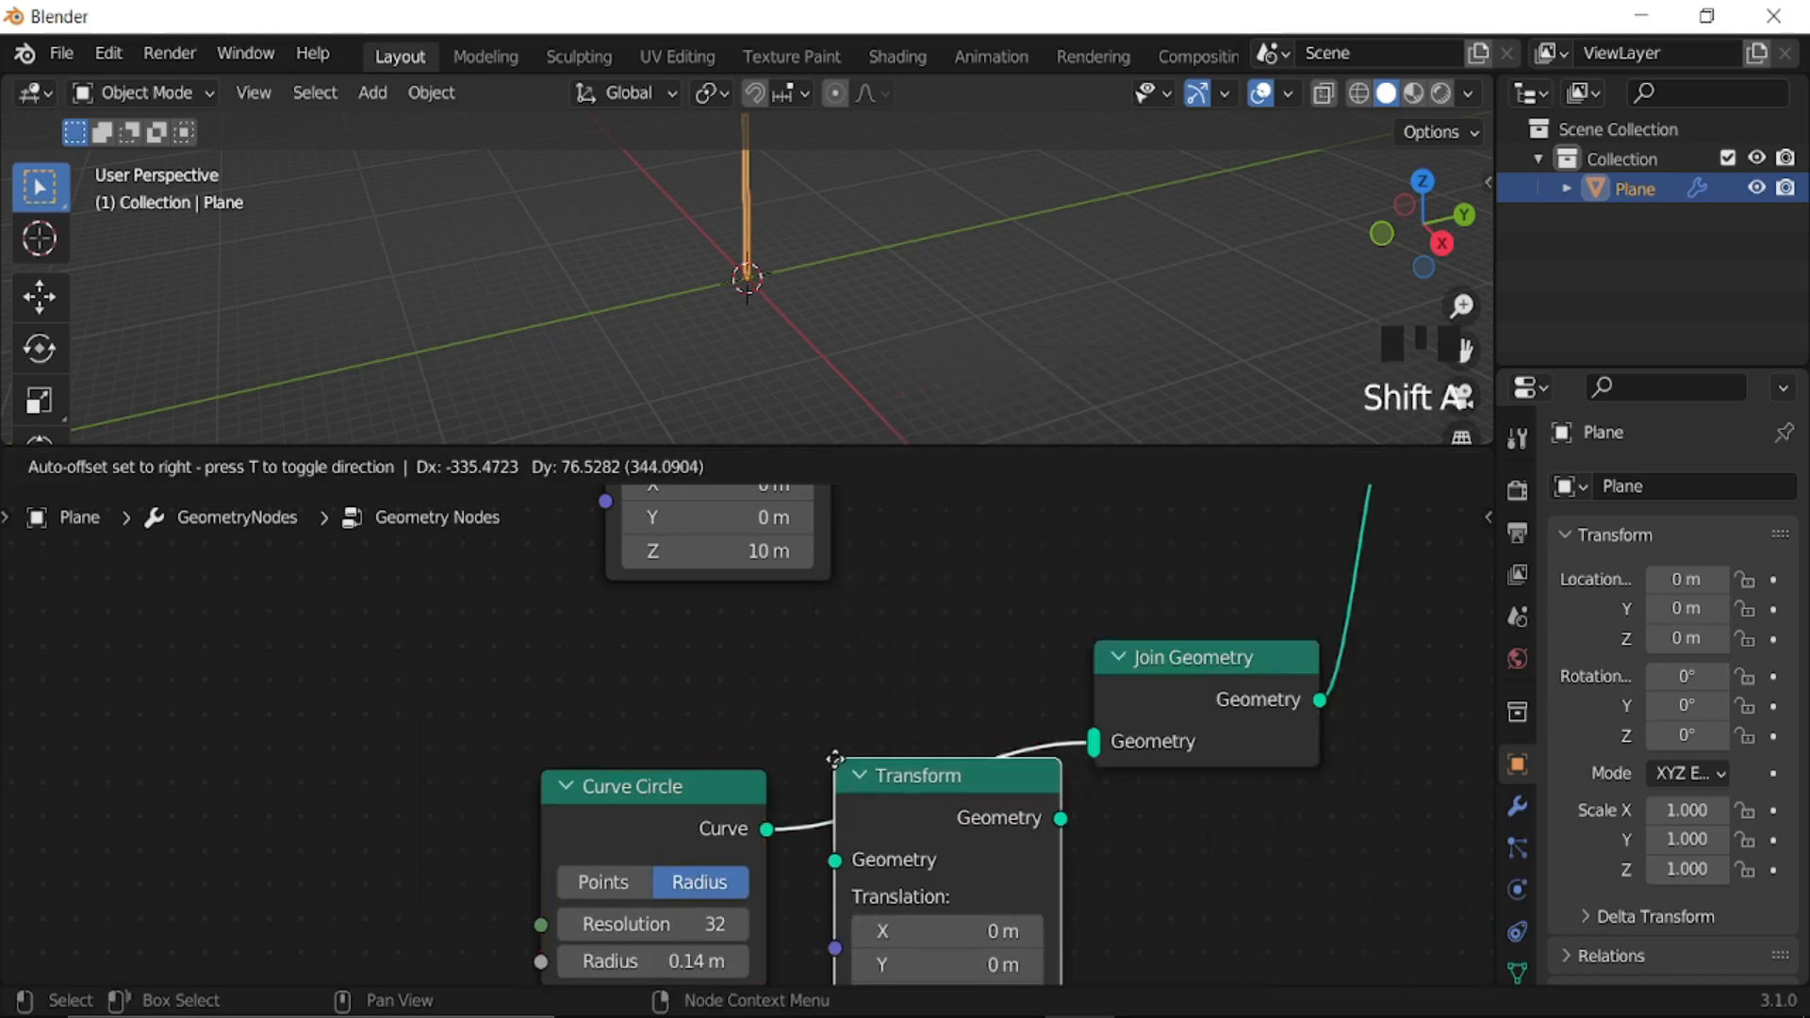
{"action": "left_click", "coordinate": [1005, 794]}
{"action": "middle_click_drag", "start_coordinate": [1214, 842], "coordinate": [1215, 691]}
{"action": "left_click_drag", "start_coordinate": [950, 629], "coordinate": [950, 793]}
{"action": "left_click_drag", "start_coordinate": [769, 677], "coordinate": [1247, 592]}
- Duplicate the Transform node onto the direct link from Curve Circle to Join Geometry, and space the two Transforms apart vertically
{"action": "left_click", "coordinate": [1052, 795]}
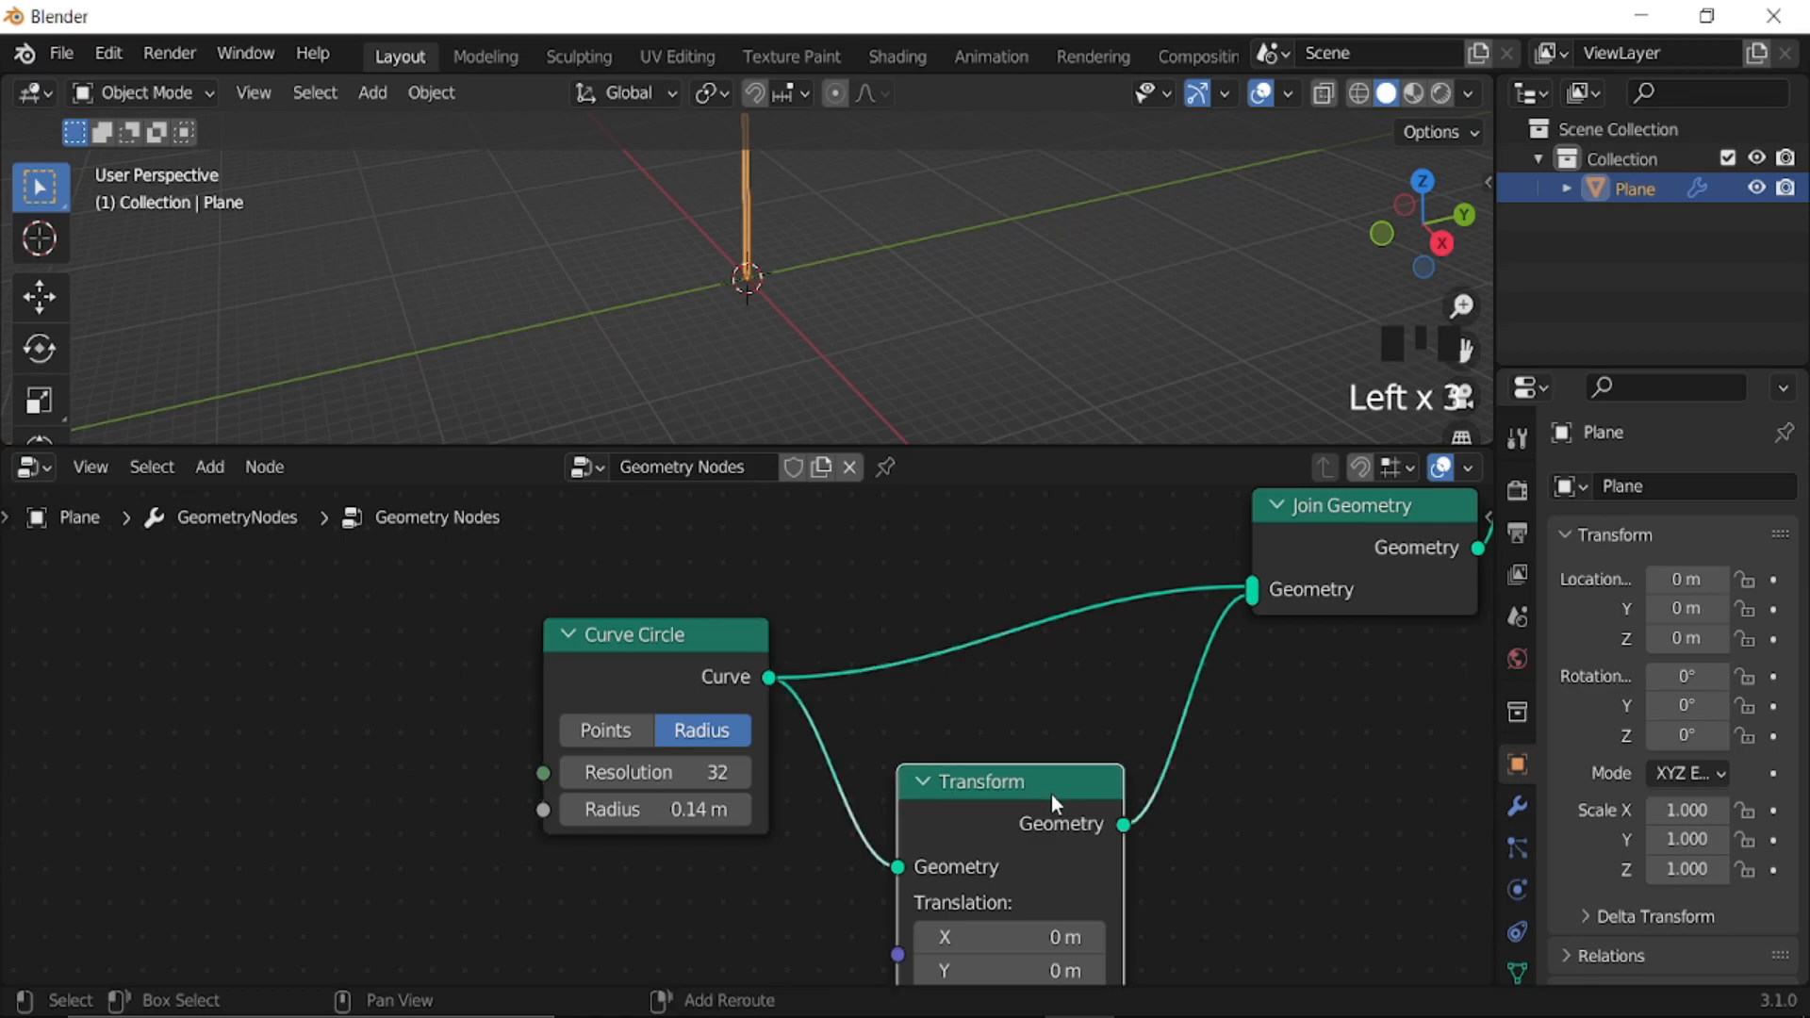
{"action": "key", "text": "shift+d"}
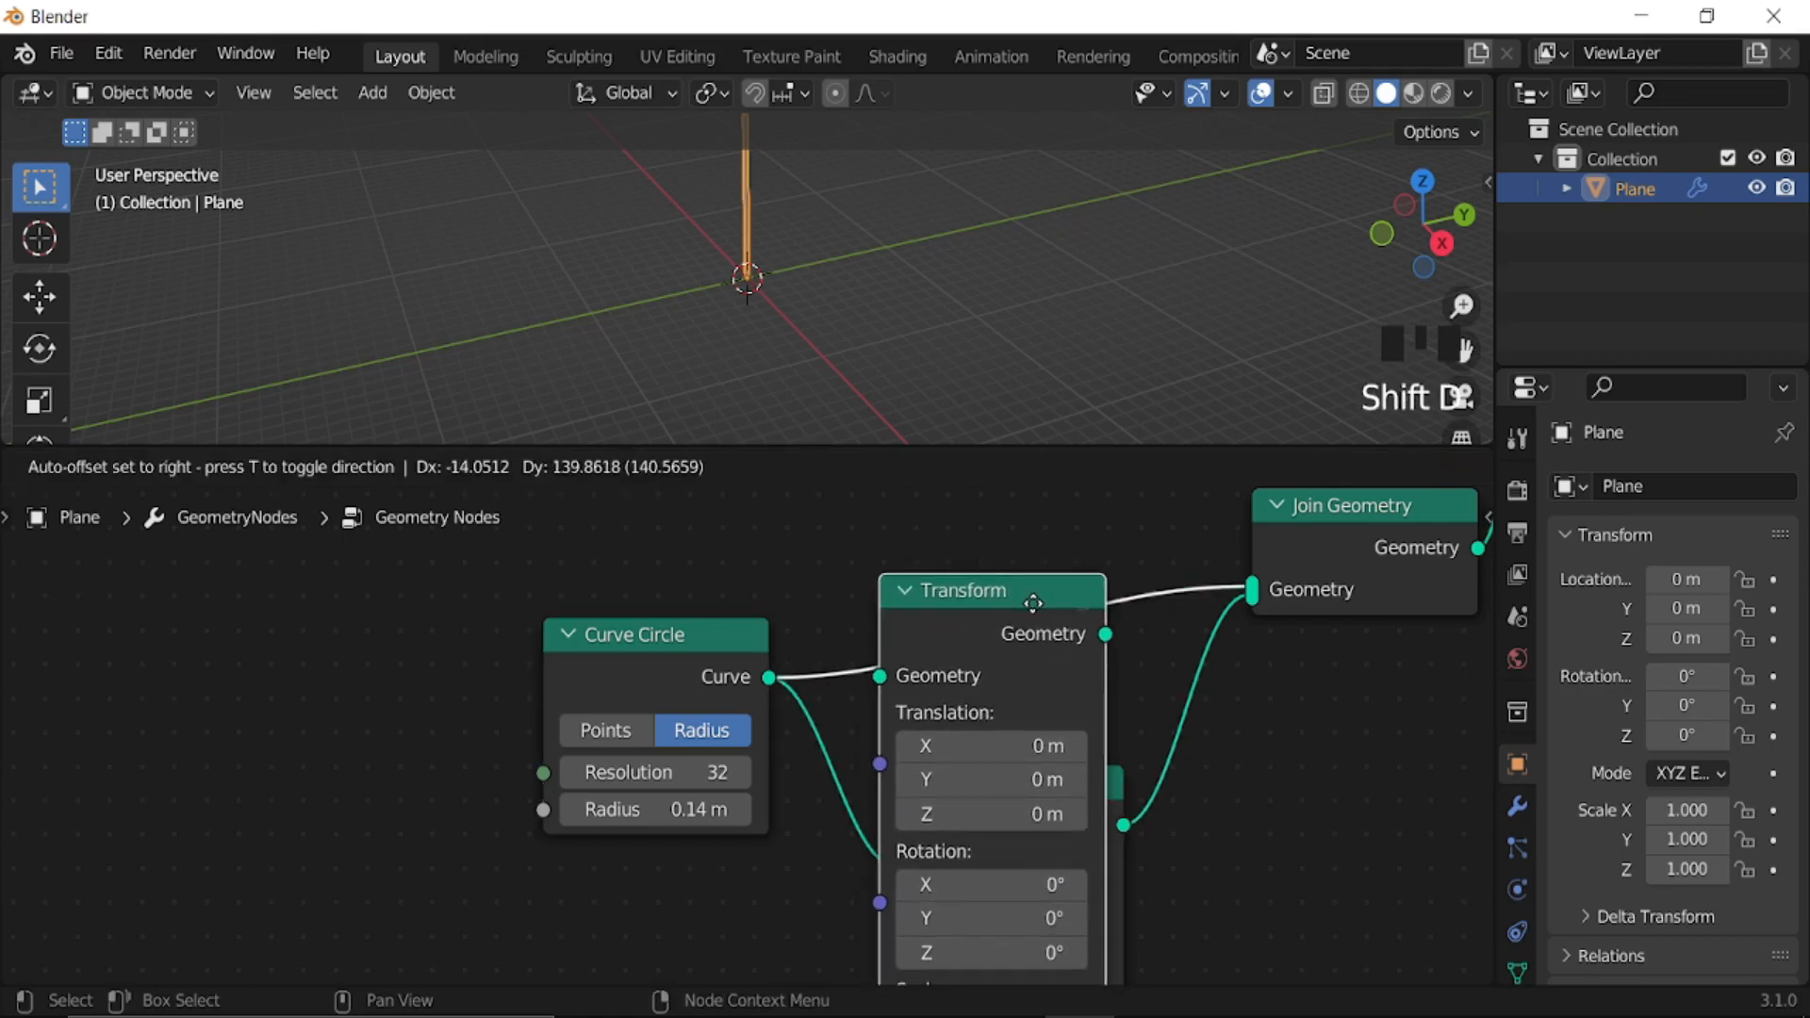
{"action": "left_click", "coordinate": [1052, 603]}
{"action": "scroll", "coordinate": [1150, 797], "scroll_direction": "down", "scroll_amount": 2}
{"action": "left_click_drag", "start_coordinate": [918, 635], "coordinate": [927, 559]}
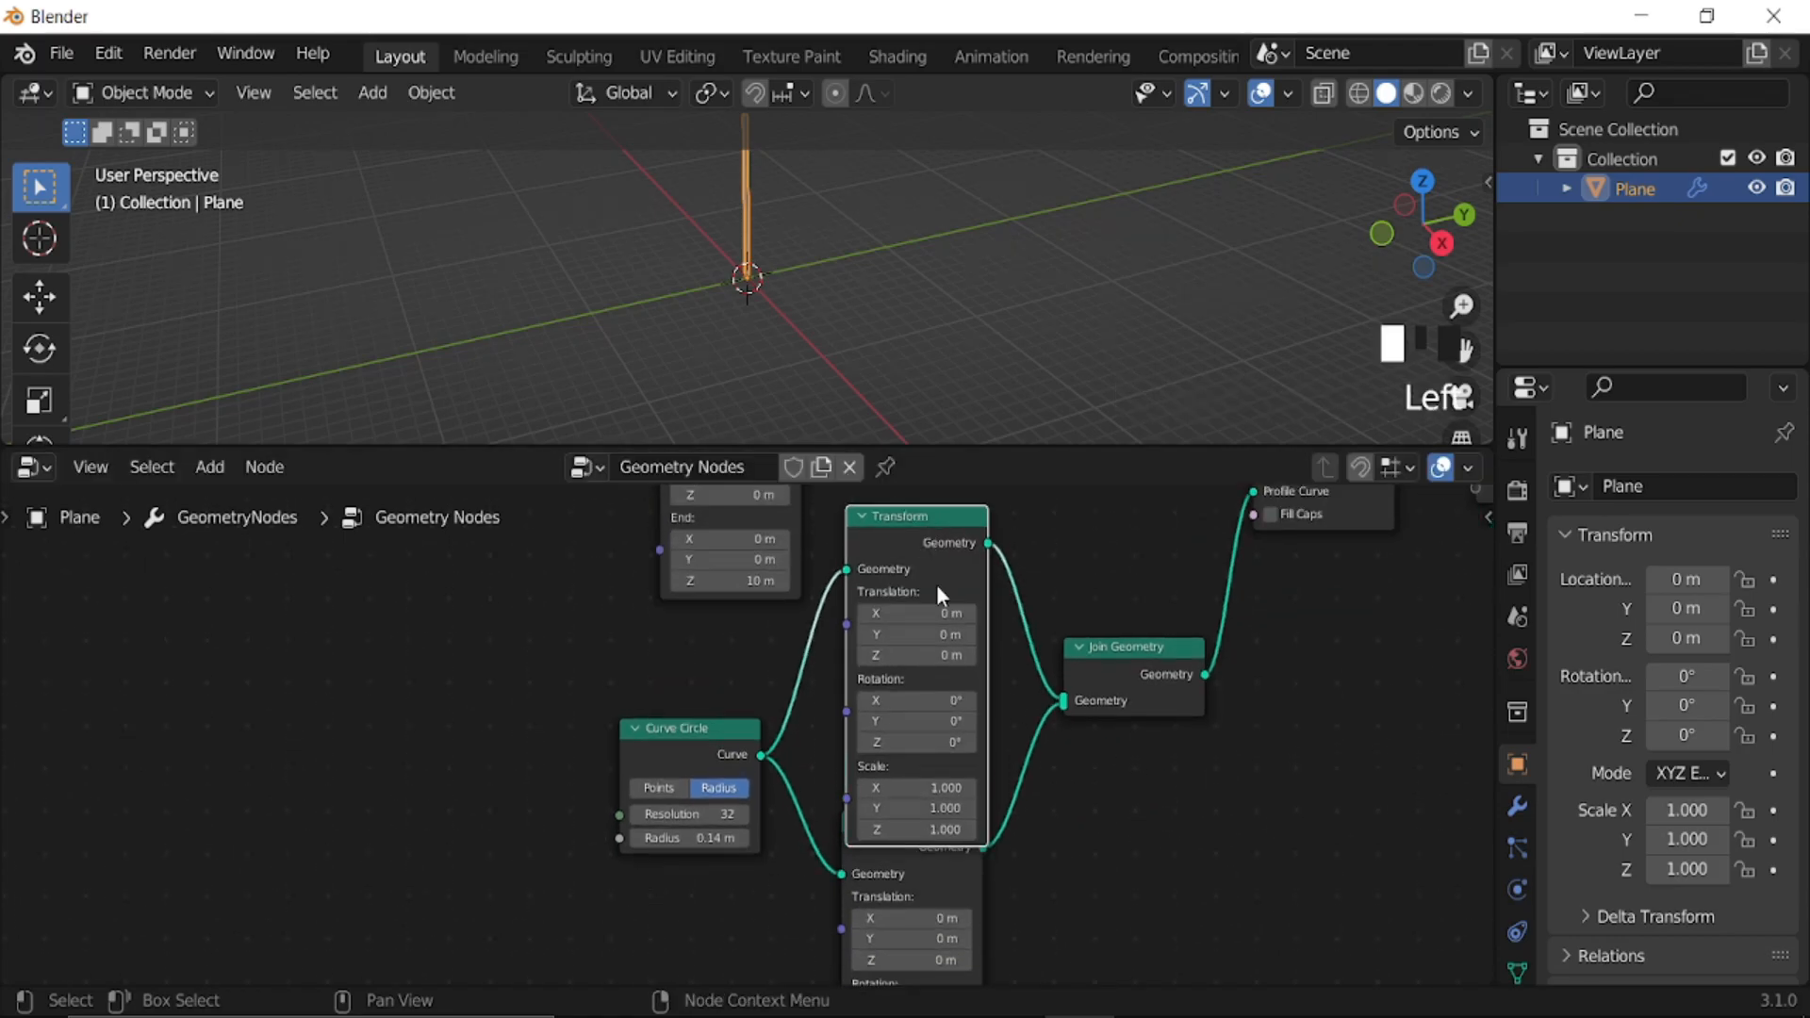
{"action": "middle_click_drag", "start_coordinate": [1042, 858], "coordinate": [1091, 727]}
{"action": "left_click_drag", "start_coordinate": [998, 739], "coordinate": [1011, 789]}
{"action": "middle_click_drag", "start_coordinate": [1127, 816], "coordinate": [1107, 726]}
{"action": "middle_click_drag", "start_coordinate": [1098, 616], "coordinate": [1075, 562]}
- Set the lower Transform node's Y translation to 1 m
{"action": "scroll", "coordinate": [1043, 783], "scroll_direction": "up", "scroll_amount": 2}
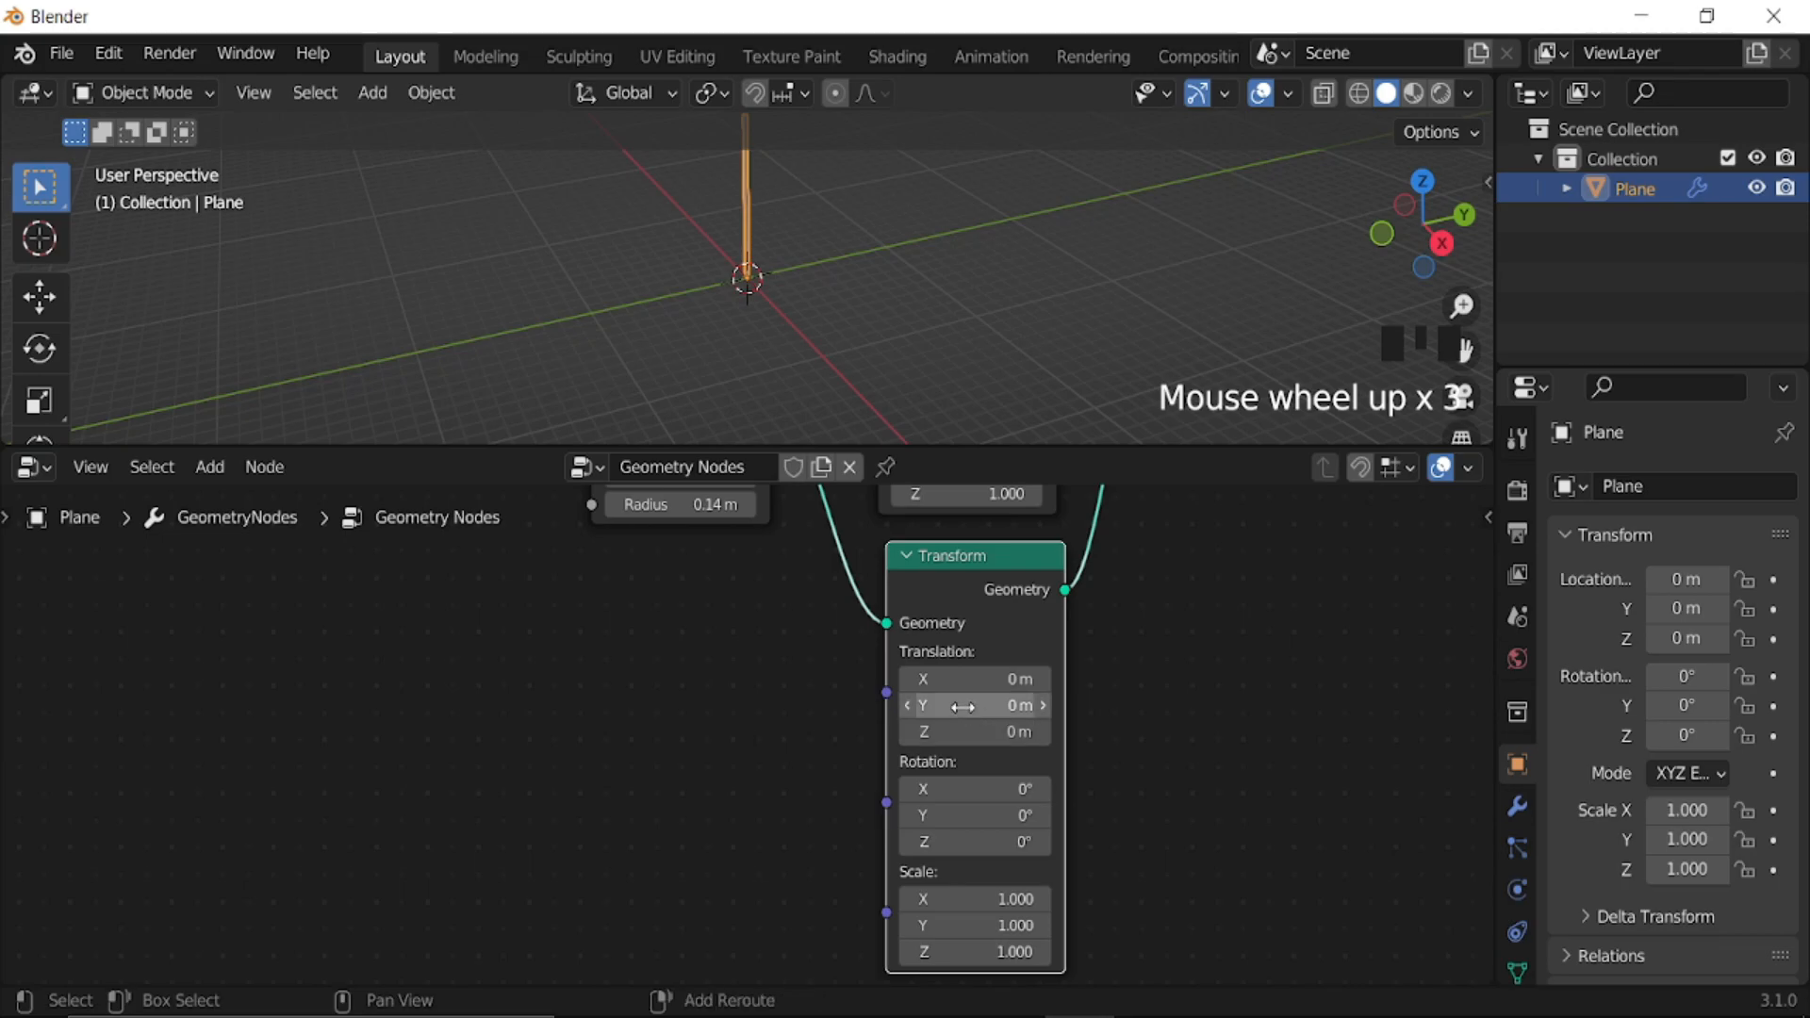
{"action": "left_click_drag", "start_coordinate": [976, 705], "coordinate": [990, 705], "text": "shift"}
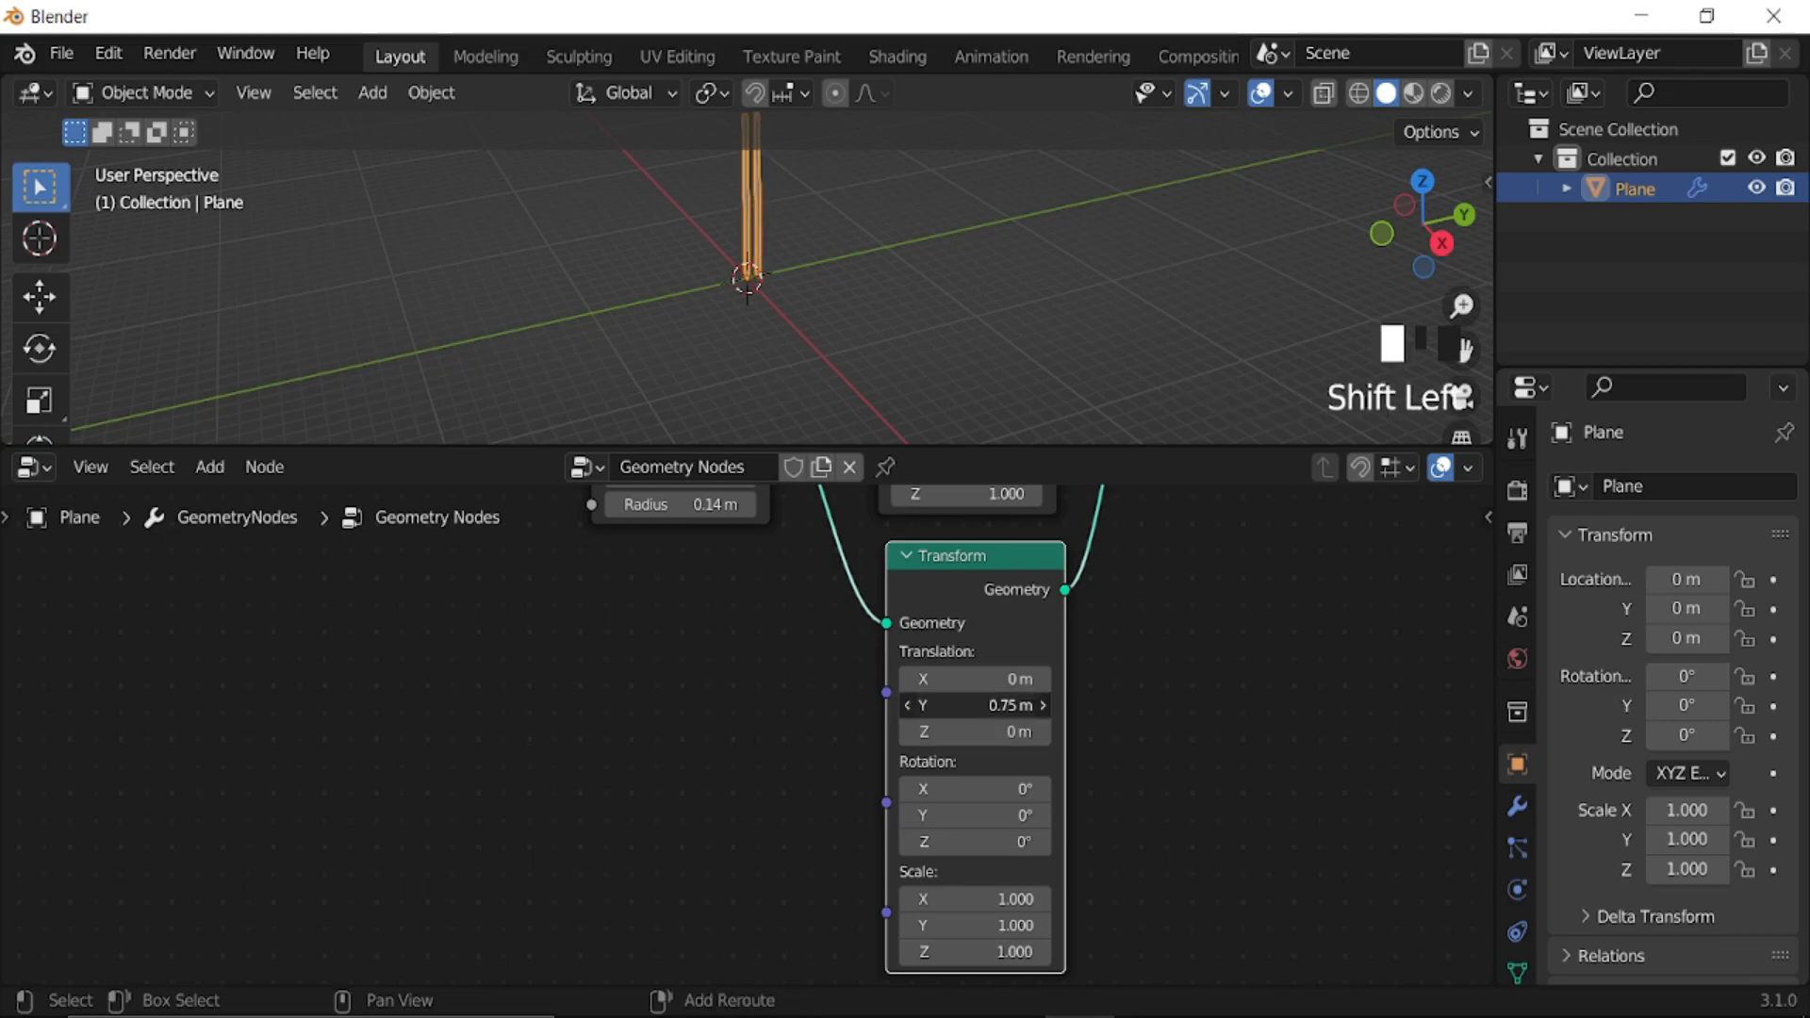
{"action": "scroll", "coordinate": [801, 283], "scroll_direction": "up", "scroll_amount": 2}
{"action": "middle_click_drag", "start_coordinate": [828, 251], "coordinate": [819, 247]}
{"action": "left_click", "coordinate": [986, 705]}
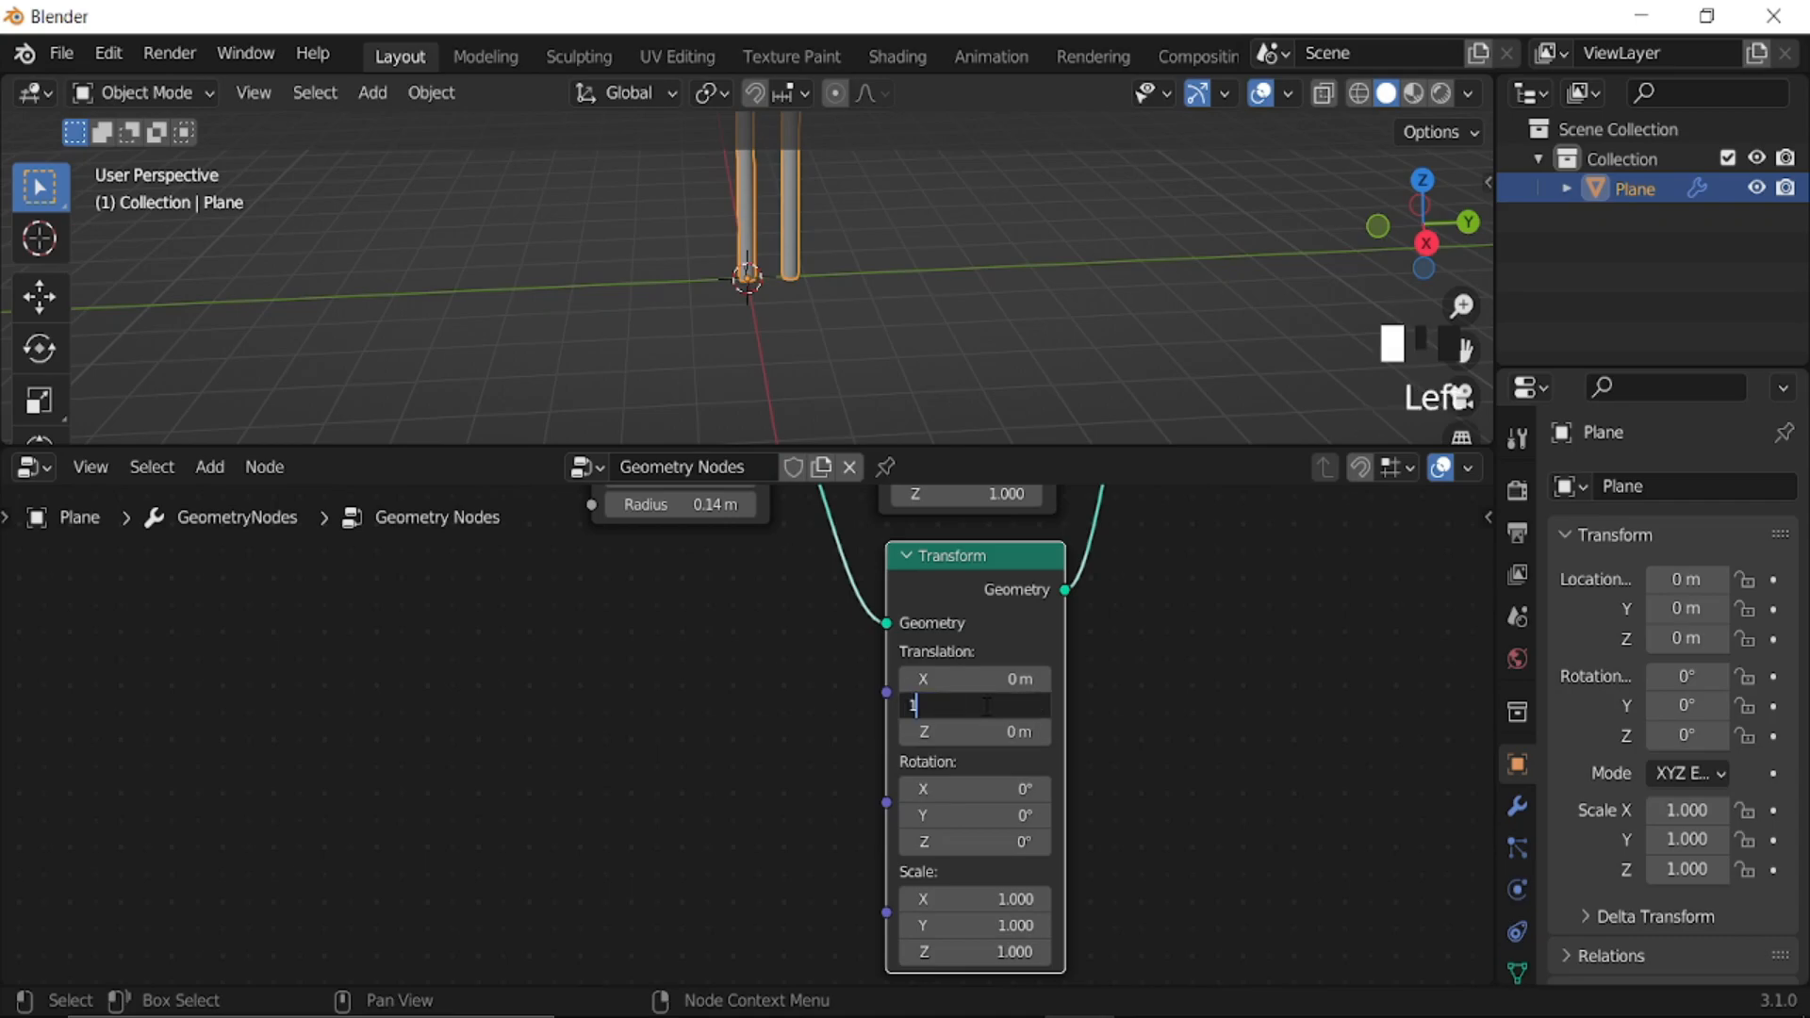
{"action": "key", "text": "Return"}
- Move the Group Output node farther away from Curve to Mesh
{"action": "middle_click_drag", "start_coordinate": [975, 705], "coordinate": [926, 773]}
{"action": "scroll", "coordinate": [1089, 624], "scroll_direction": "down", "scroll_amount": 2}
{"action": "middle_click_drag", "start_coordinate": [1090, 624], "coordinate": [764, 800]}
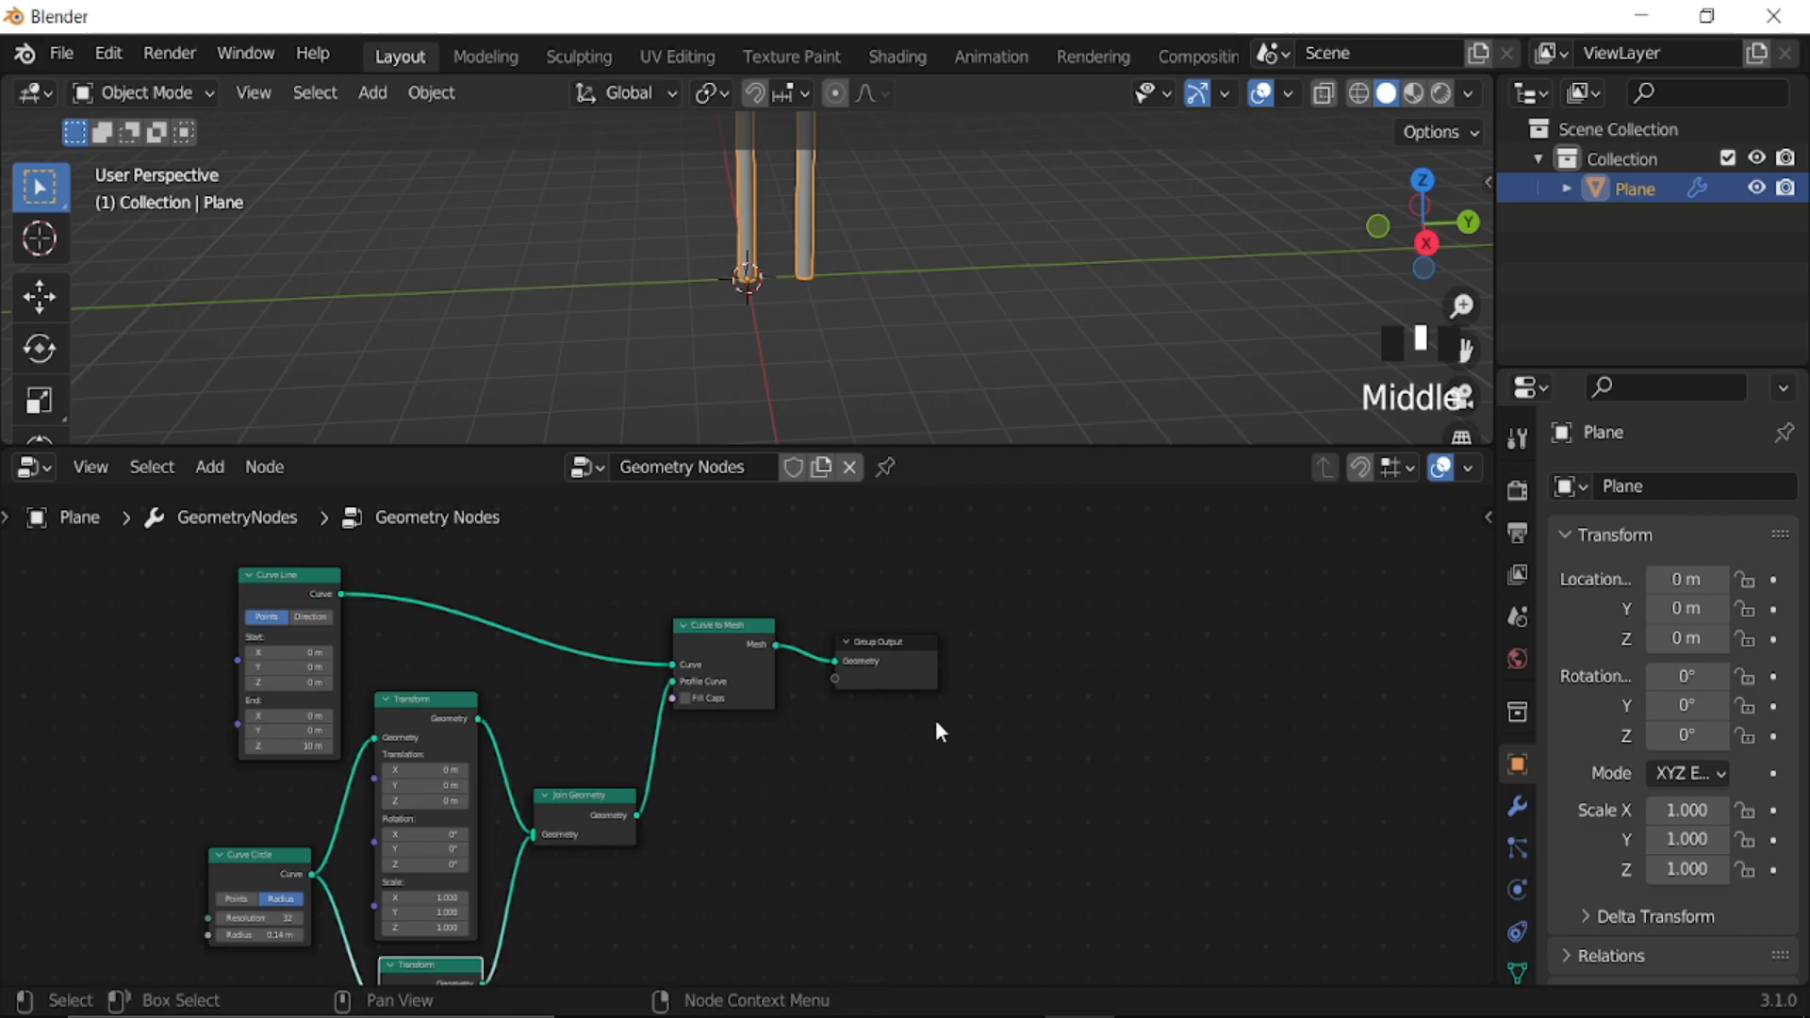
{"action": "left_click_drag", "start_coordinate": [894, 650], "coordinate": [1017, 653]}
- Move the Curve Circle, upper Transform and Join Geometry nodes together farther down, away from Curve Line
{"action": "middle_click_drag", "start_coordinate": [781, 770], "coordinate": [1072, 762]}
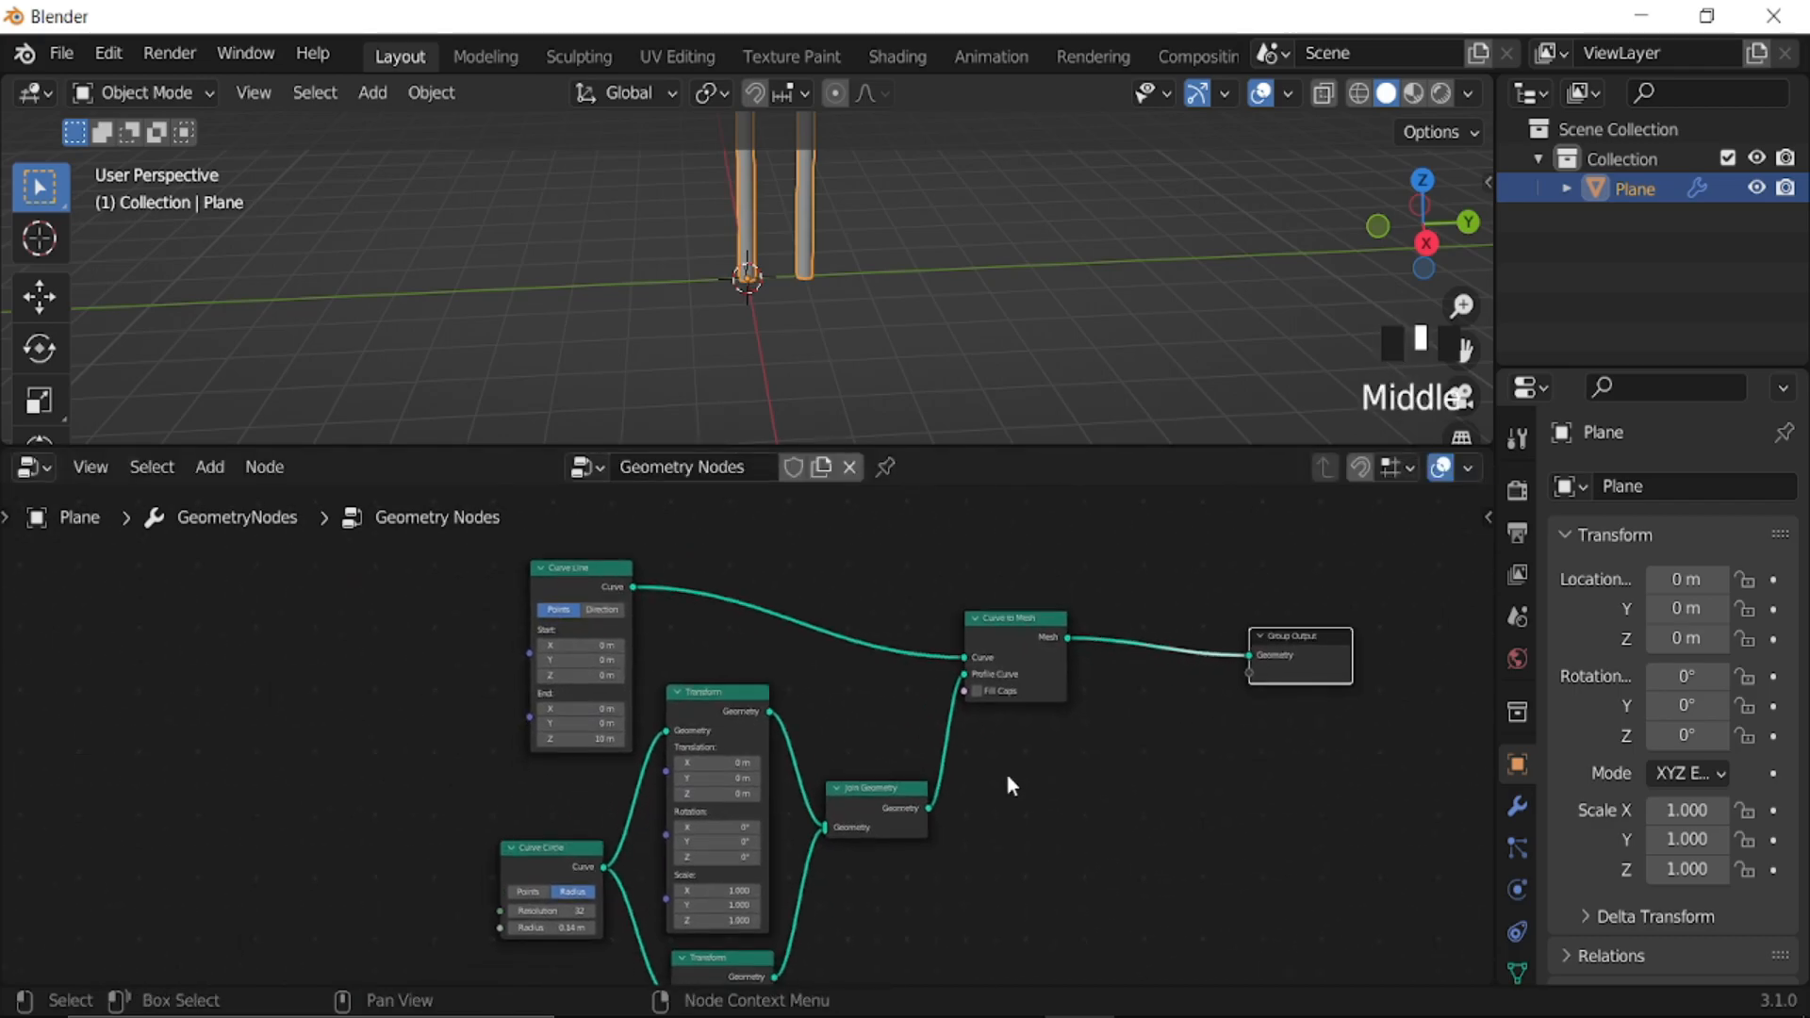
{"action": "left_click_drag", "start_coordinate": [843, 718], "coordinate": [579, 958]}
{"action": "left_click_drag", "start_coordinate": [903, 718], "coordinate": [684, 933]}
{"action": "left_click", "coordinate": [663, 808], "text": "shift"}
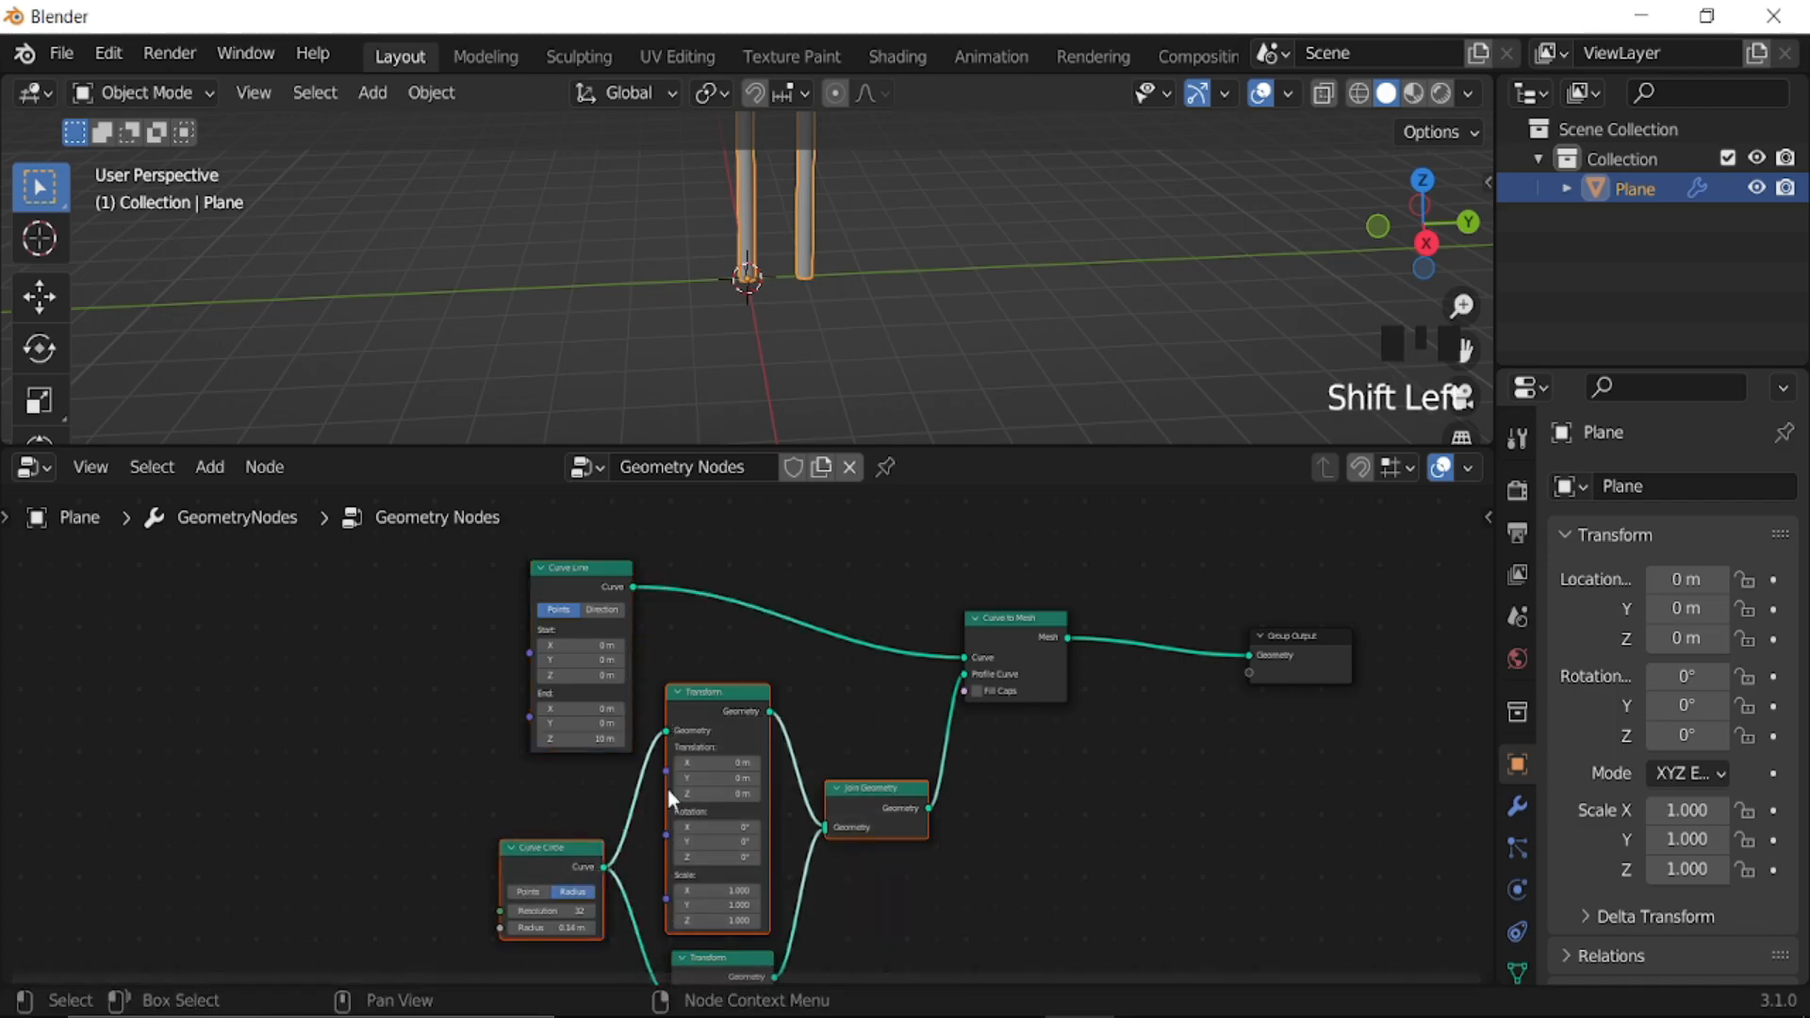
{"action": "left_click_drag", "start_coordinate": [704, 722], "coordinate": [685, 882]}
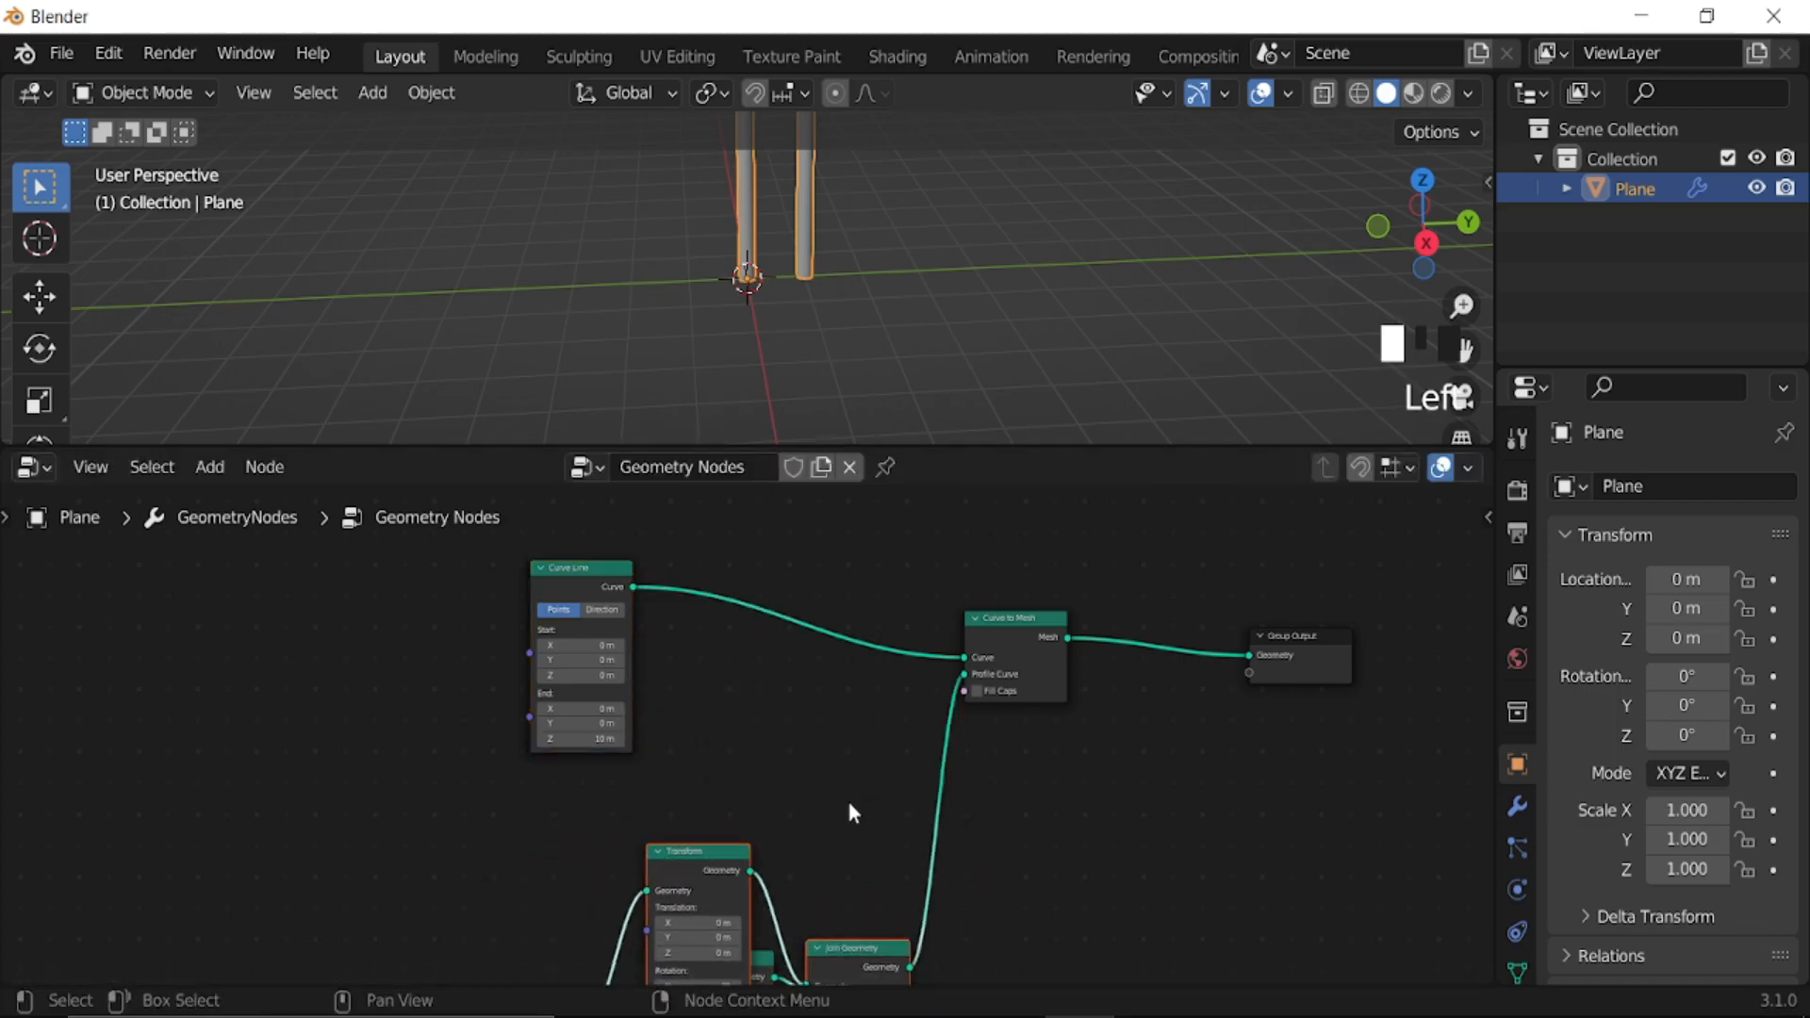
- Enable Fill Caps on the Curve to Mesh node to close the tube ends
{"action": "scroll", "coordinate": [860, 744], "scroll_direction": "up", "scroll_amount": 2}
{"action": "middle_click_drag", "start_coordinate": [860, 744], "coordinate": [841, 762]}
{"action": "middle_click_drag", "start_coordinate": [788, 222], "coordinate": [831, 240]}
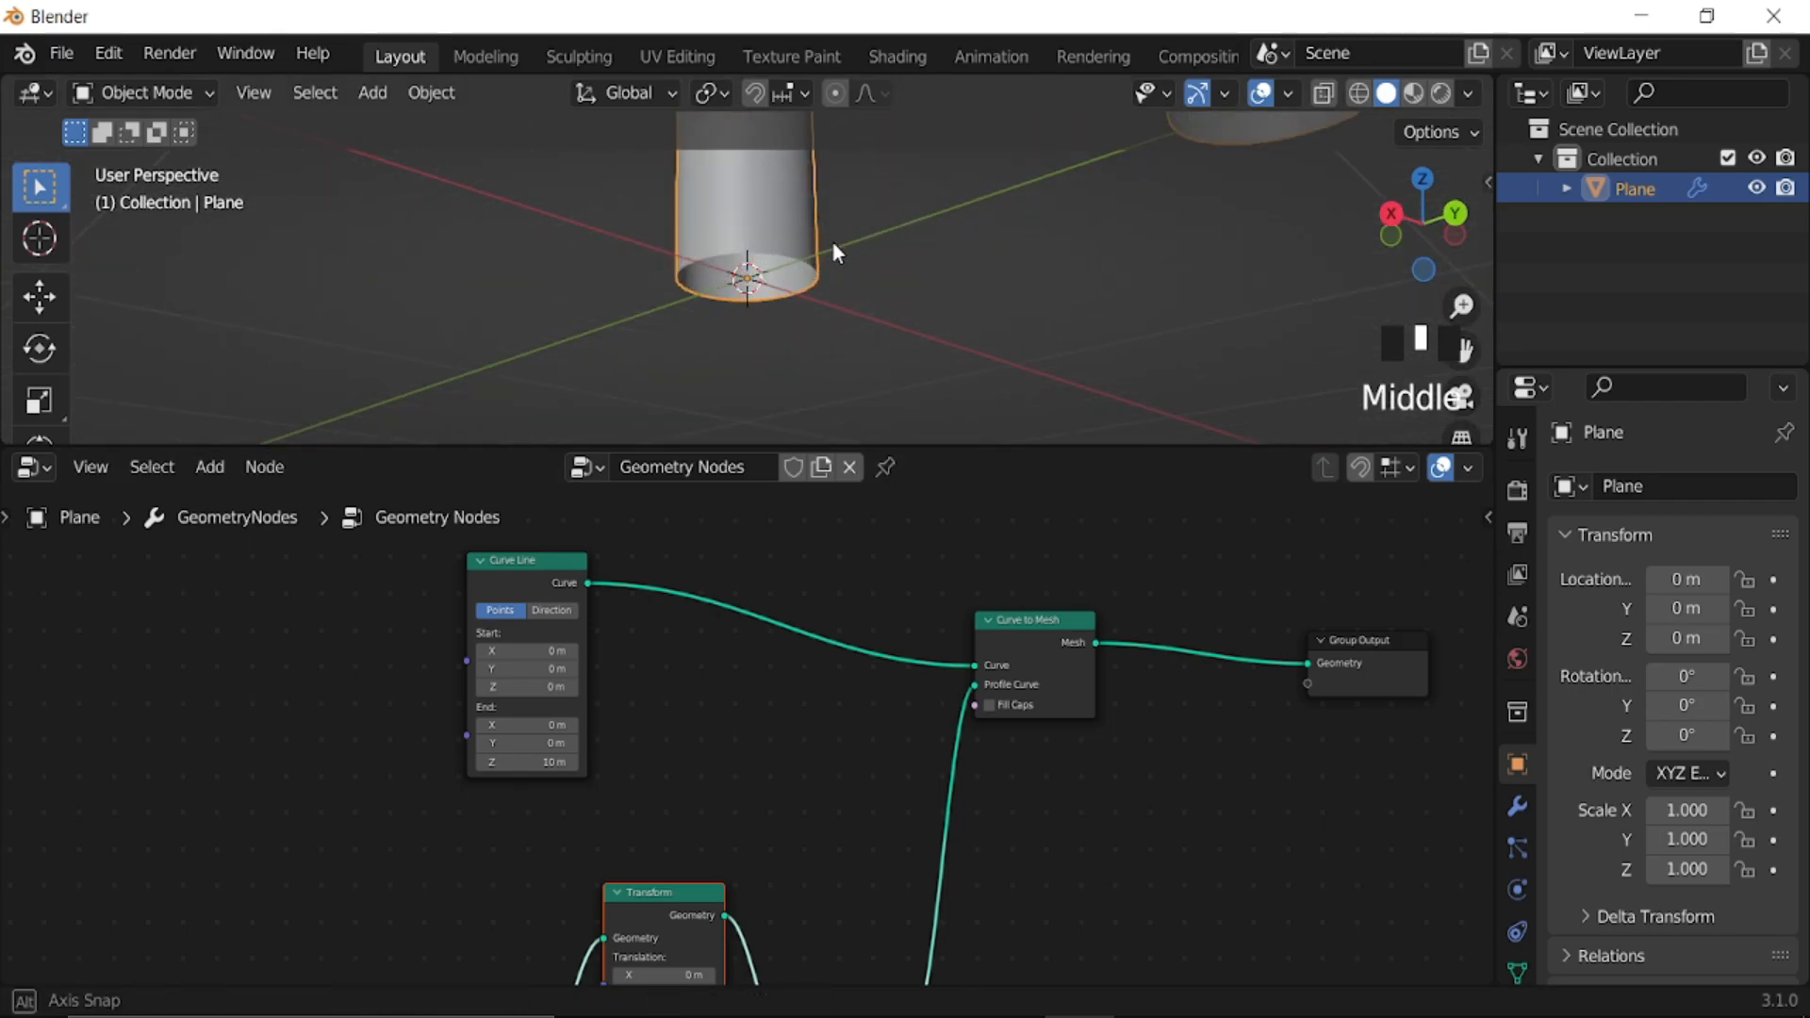
{"action": "left_click", "coordinate": [989, 705]}
{"action": "scroll", "coordinate": [835, 255], "scroll_direction": "down", "scroll_amount": 3}
{"action": "middle_click_drag", "start_coordinate": [817, 236], "coordinate": [909, 330]}
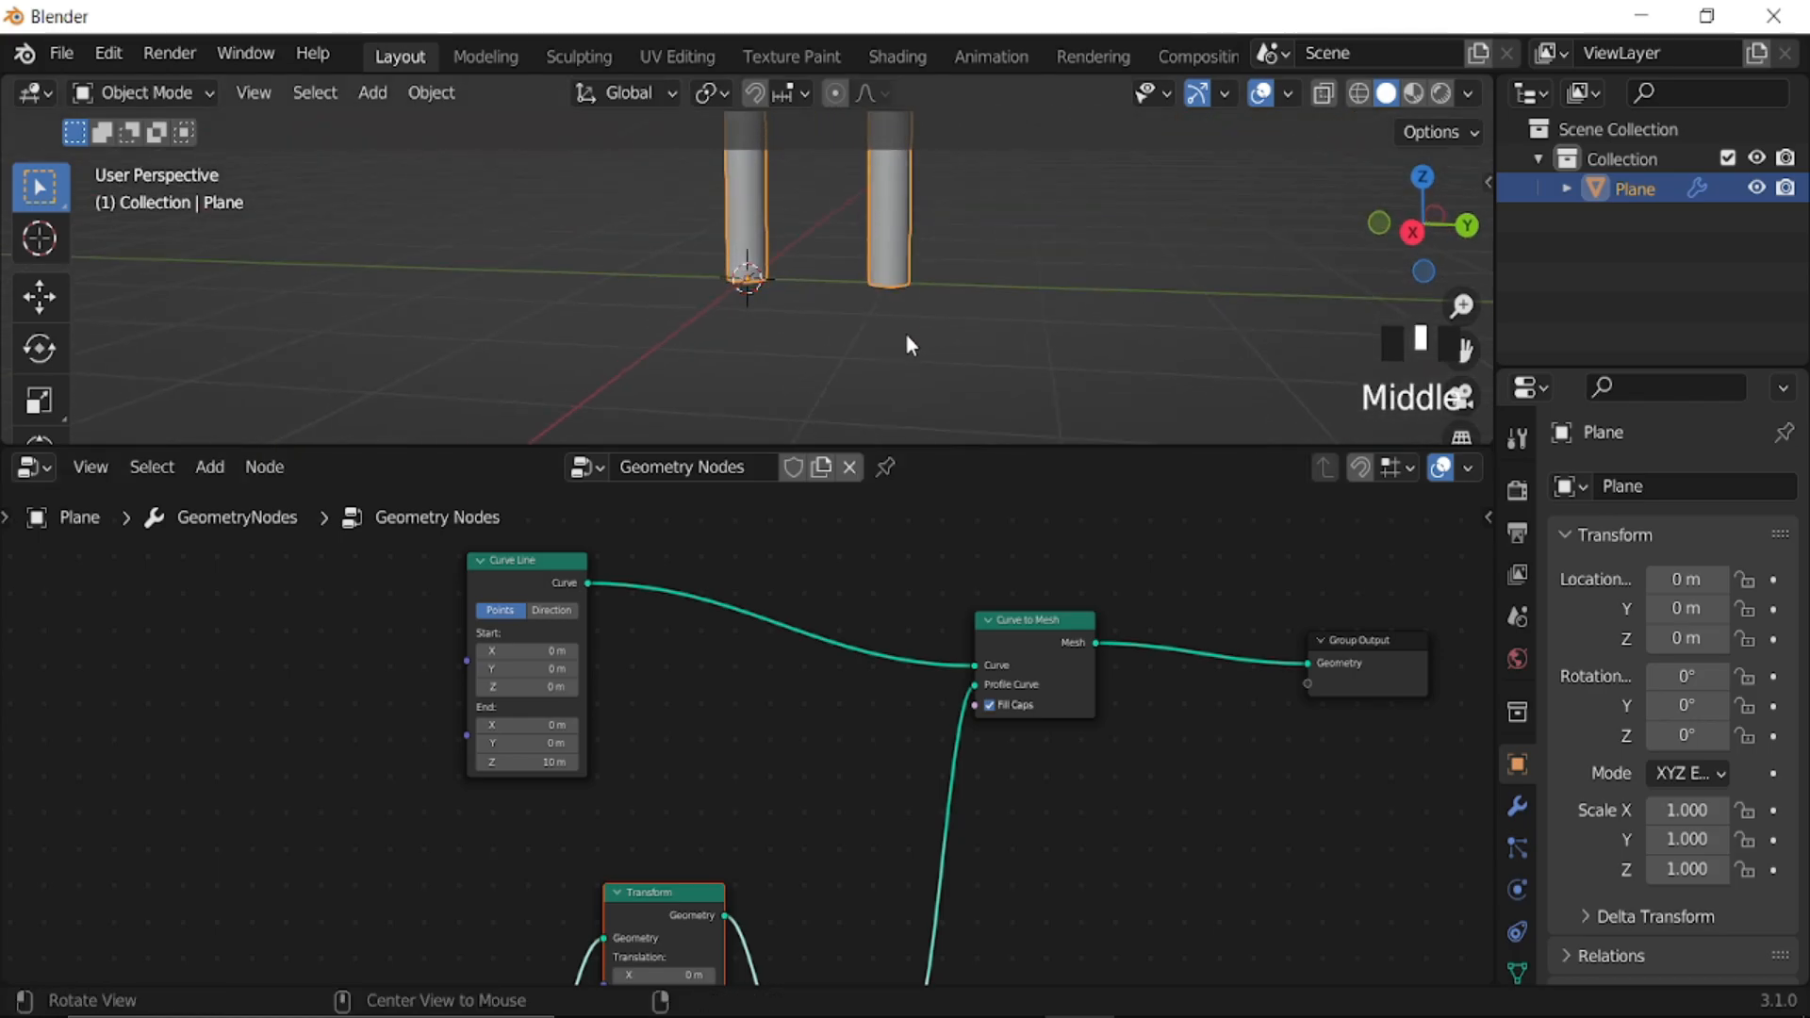
- Insert a Set Curve Tilt node between Curve Line and Curve to Mesh, and set its tilt to 24°
{"action": "key", "text": "shift+a"}
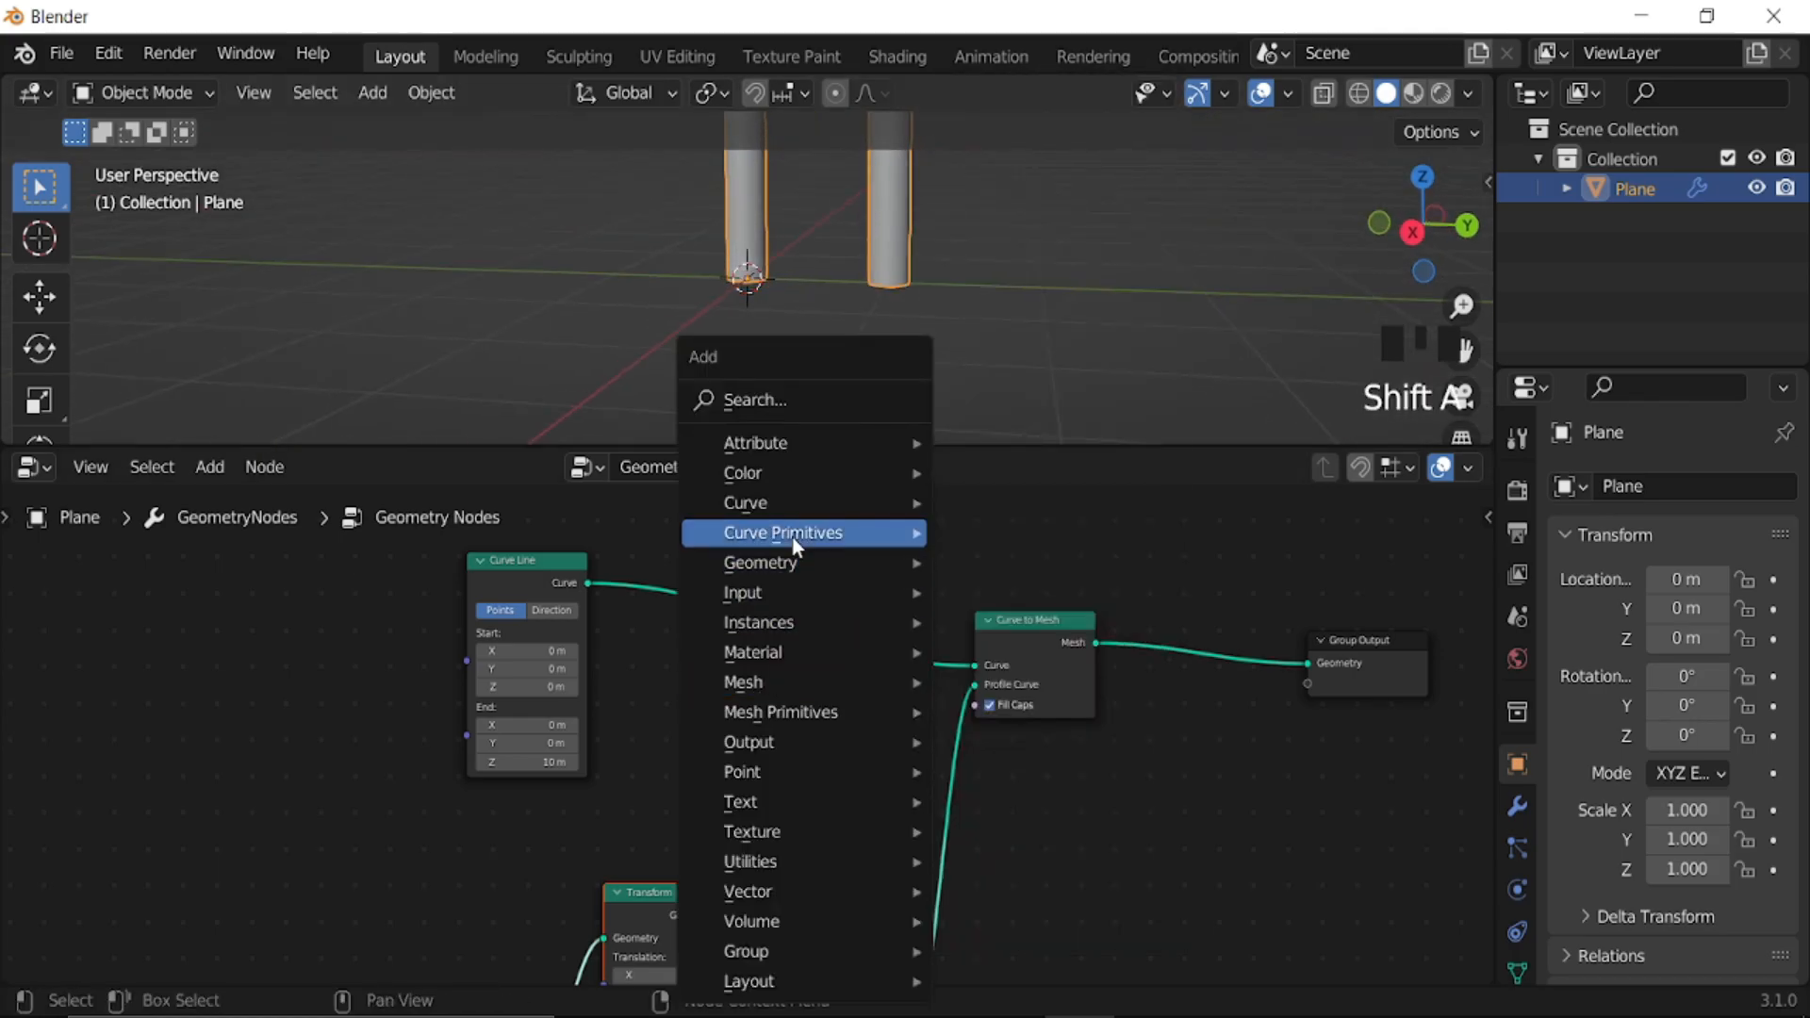
{"action": "mouse_move", "coordinate": [778, 515]}
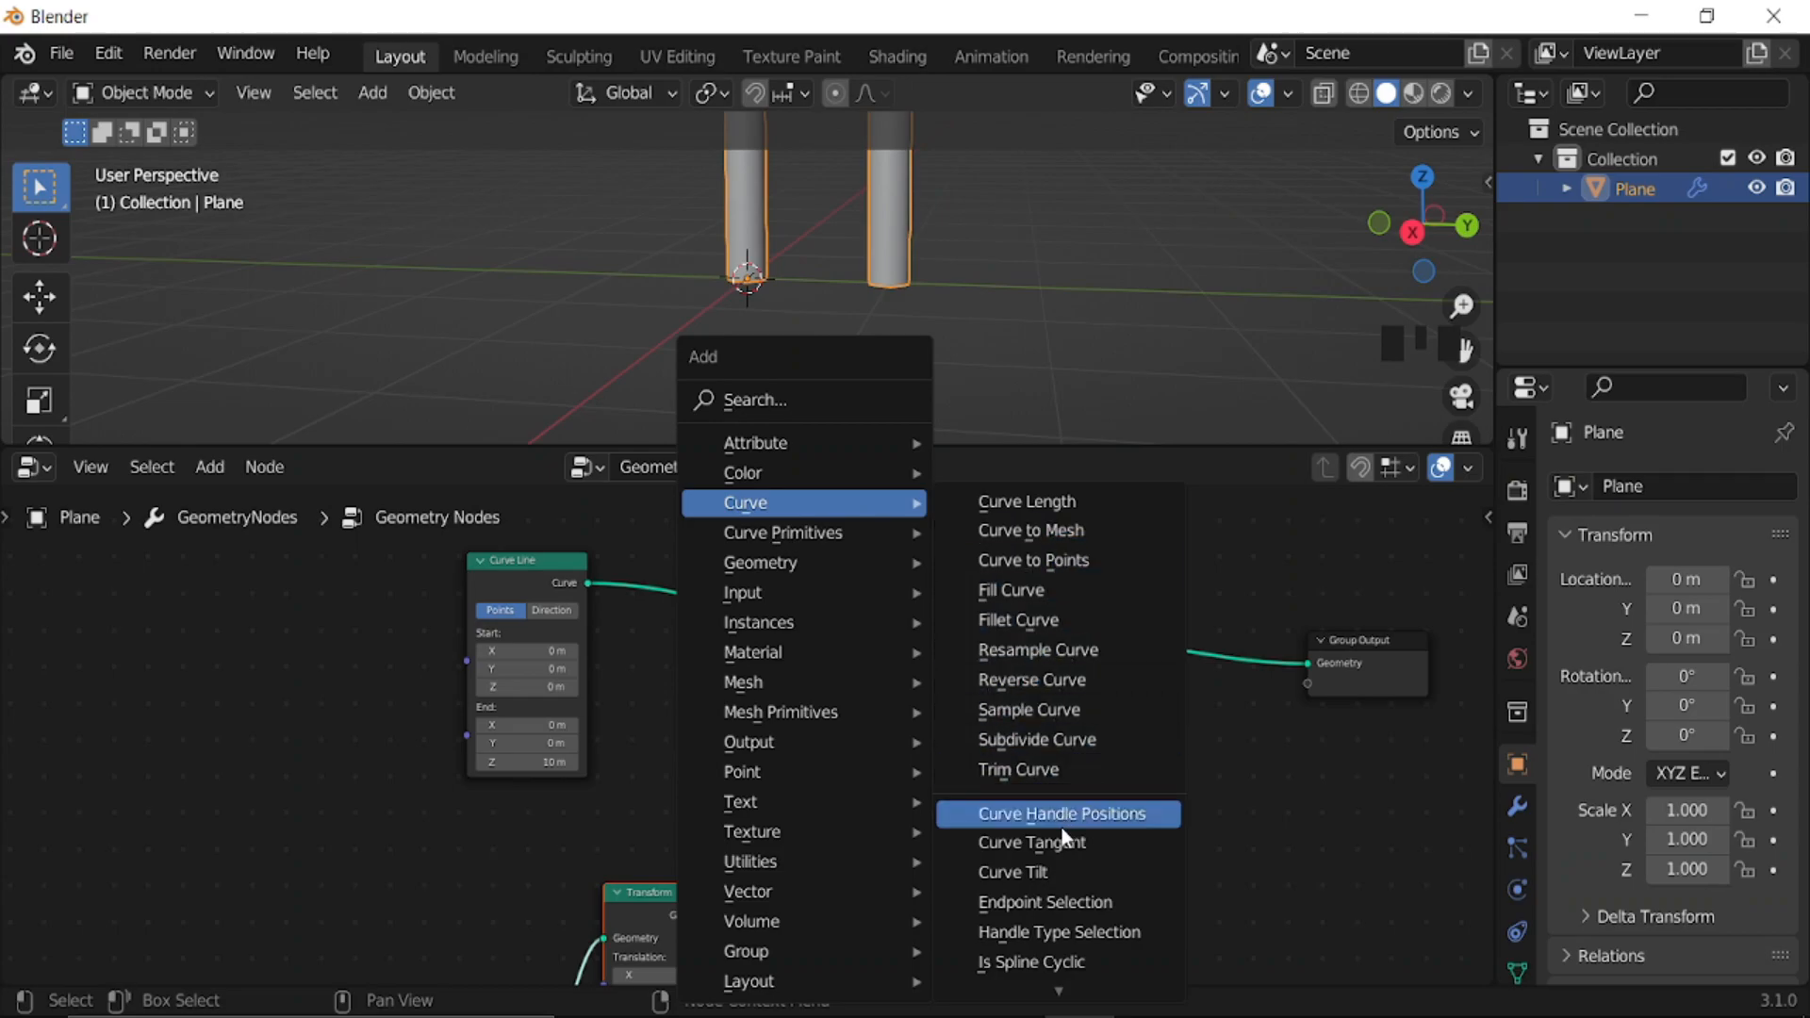
{"action": "mouse_move", "coordinate": [1060, 1001]}
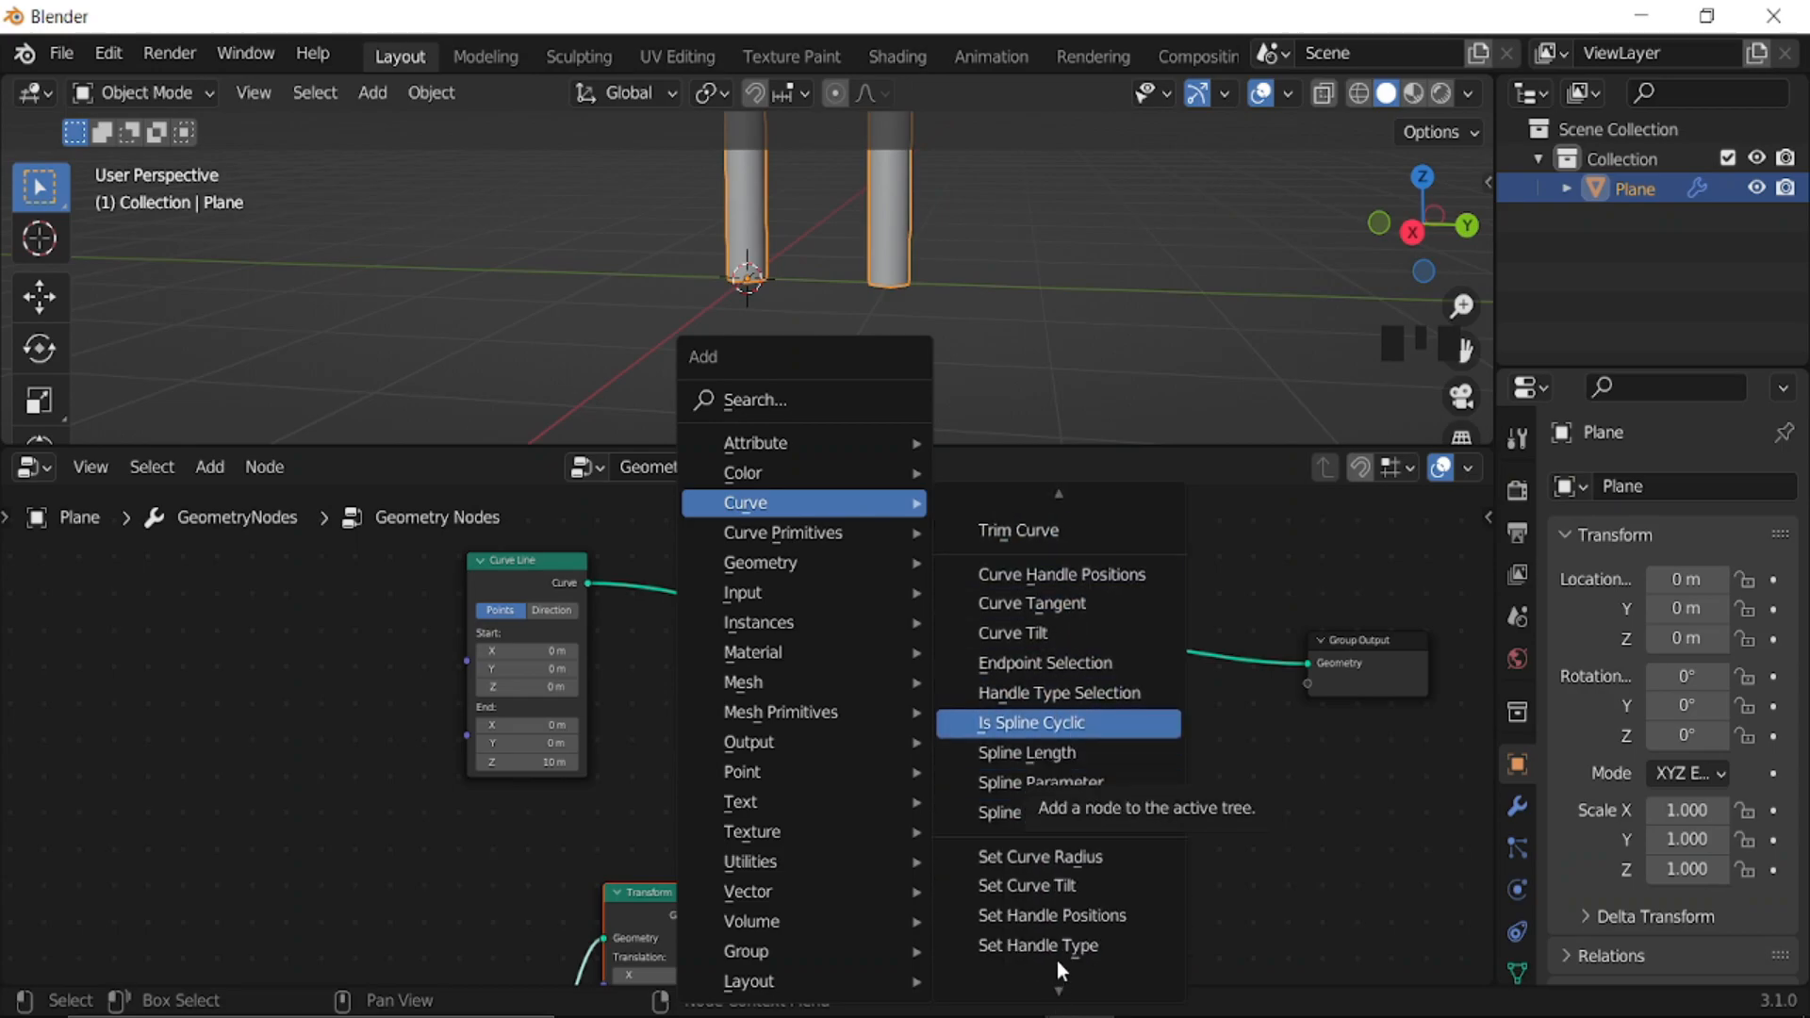
{"action": "left_click", "coordinate": [1075, 886]}
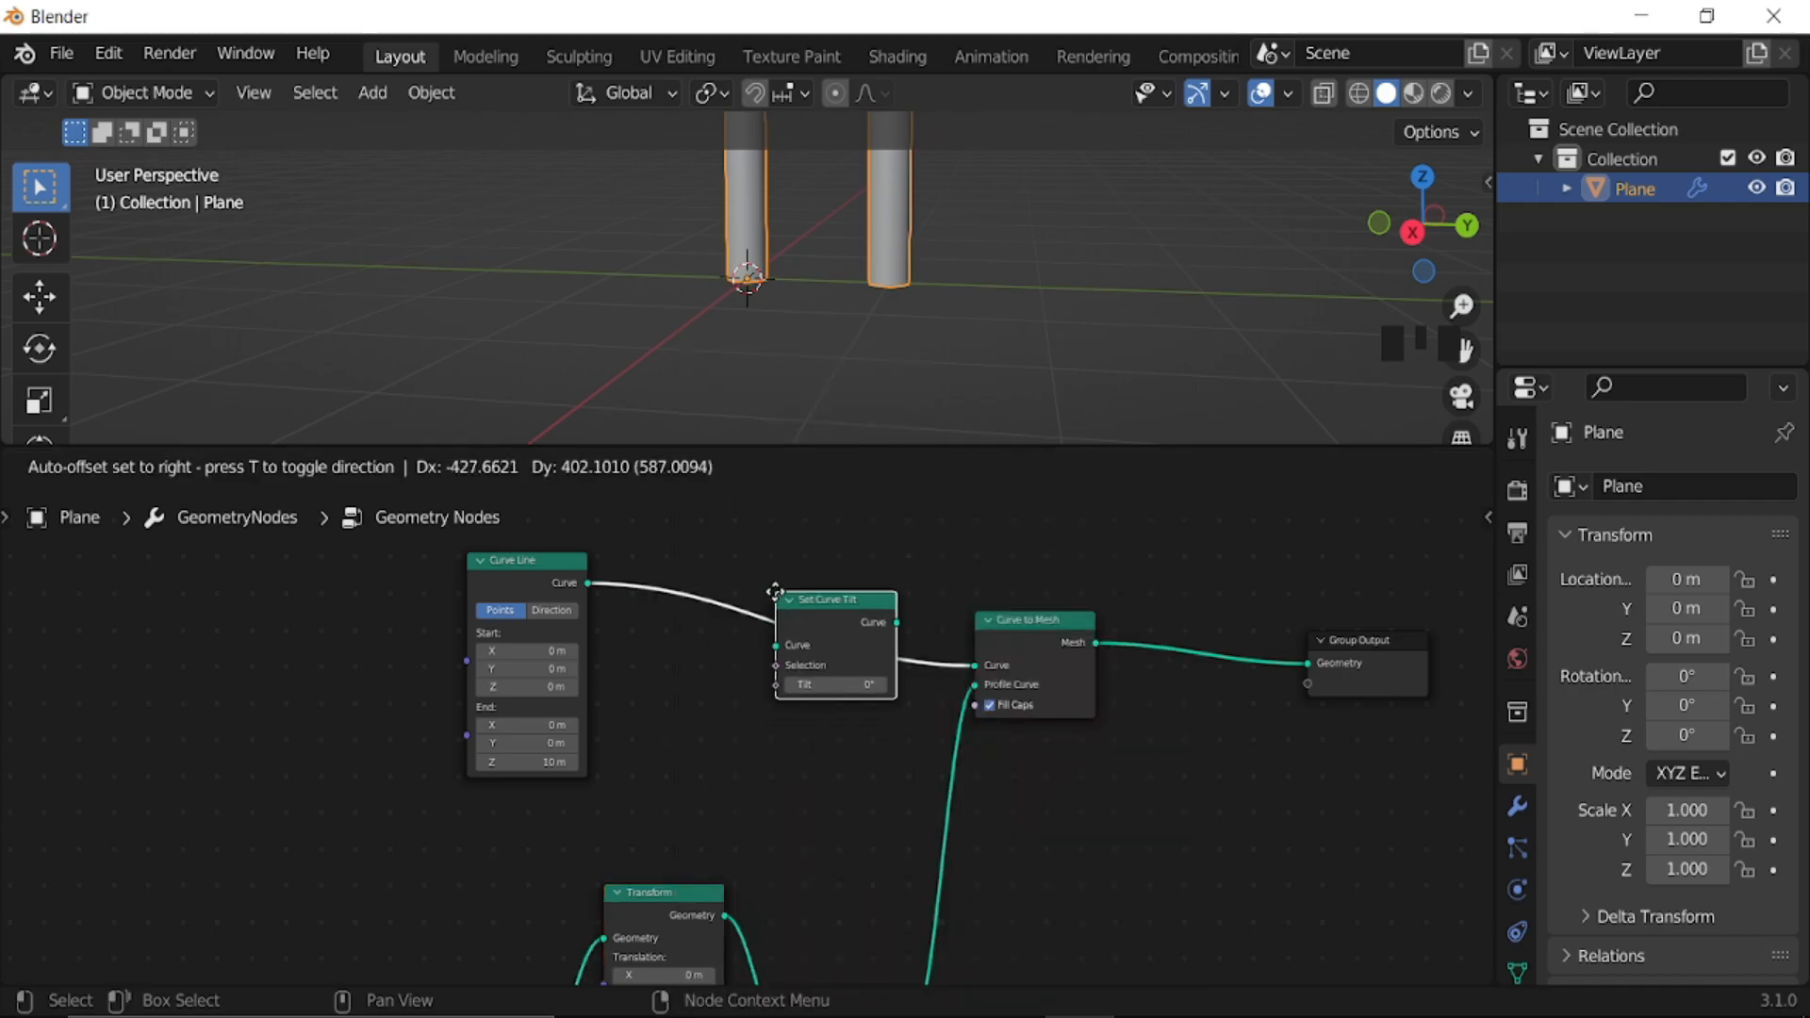
{"action": "left_click", "coordinate": [867, 707]}
{"action": "left_click", "coordinate": [848, 710]}
{"action": "left_click_drag", "start_coordinate": [847, 710], "coordinate": [848, 710]}
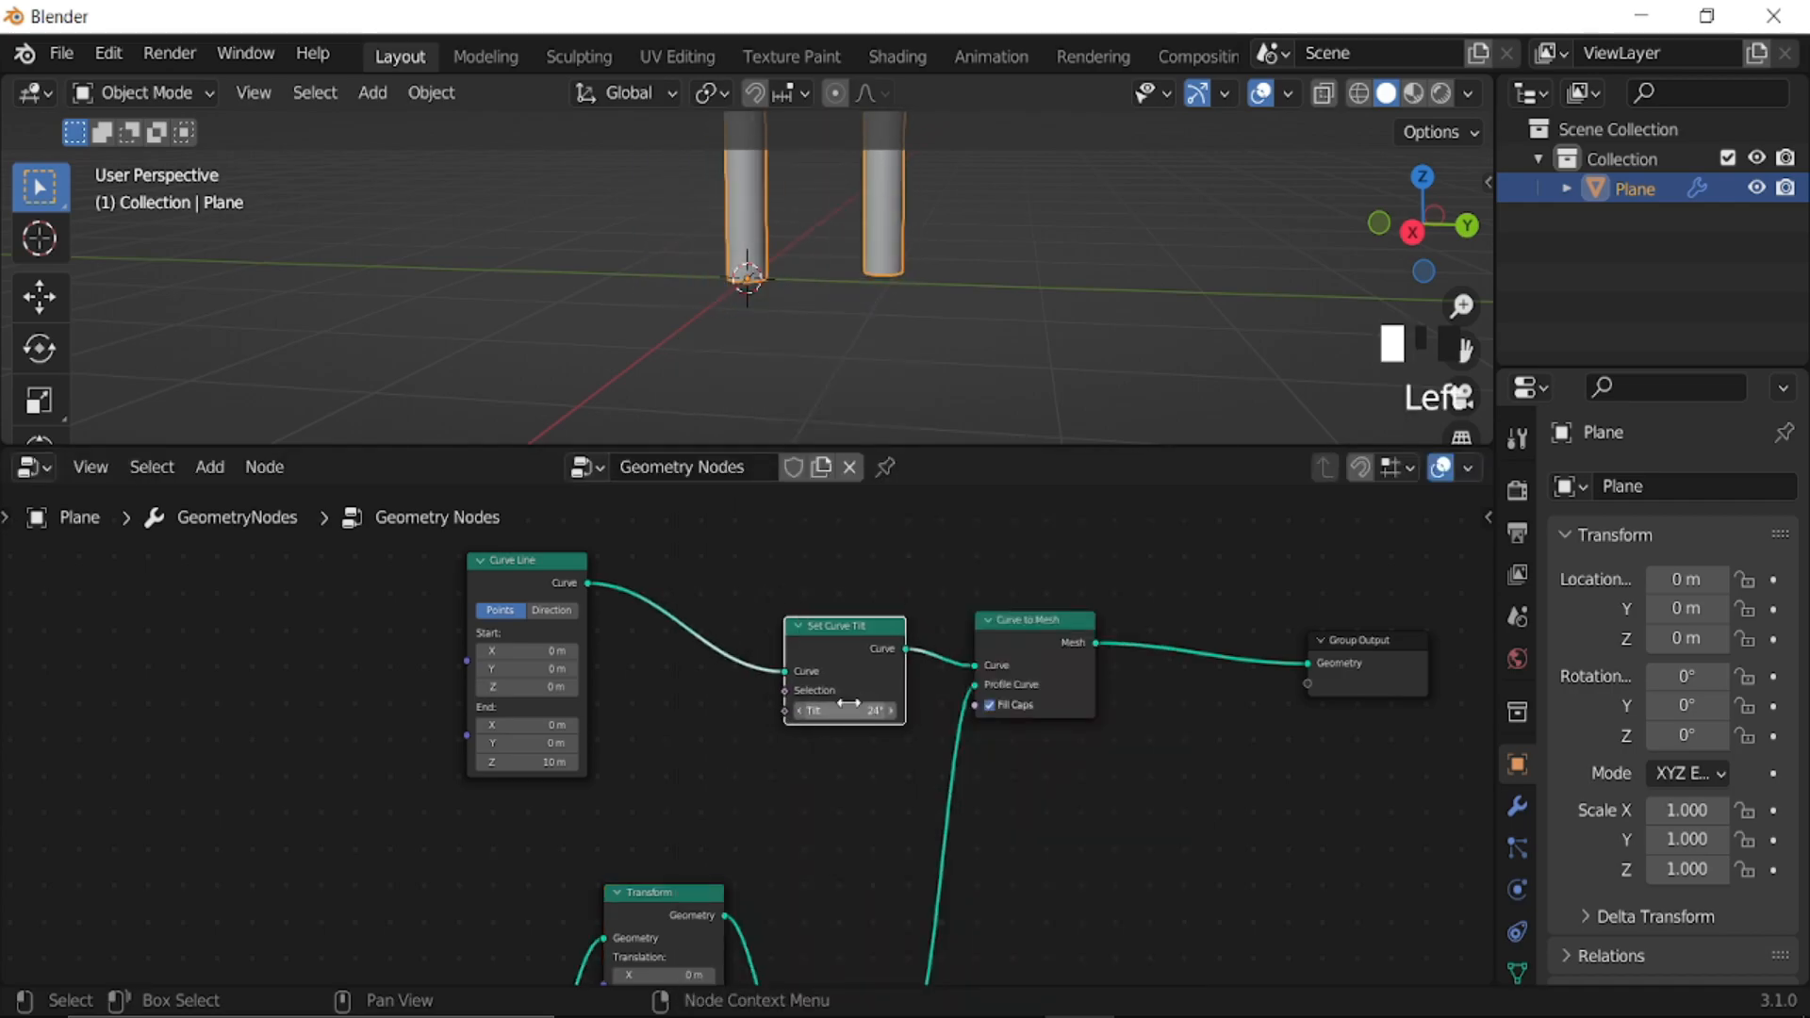
- Set the tilt of the Set Curve Tilt node to 22.7°
{"action": "scroll", "coordinate": [768, 293], "scroll_direction": "down", "scroll_amount": 14}
{"action": "scroll", "coordinate": [762, 313], "scroll_direction": "up", "scroll_amount": 3}
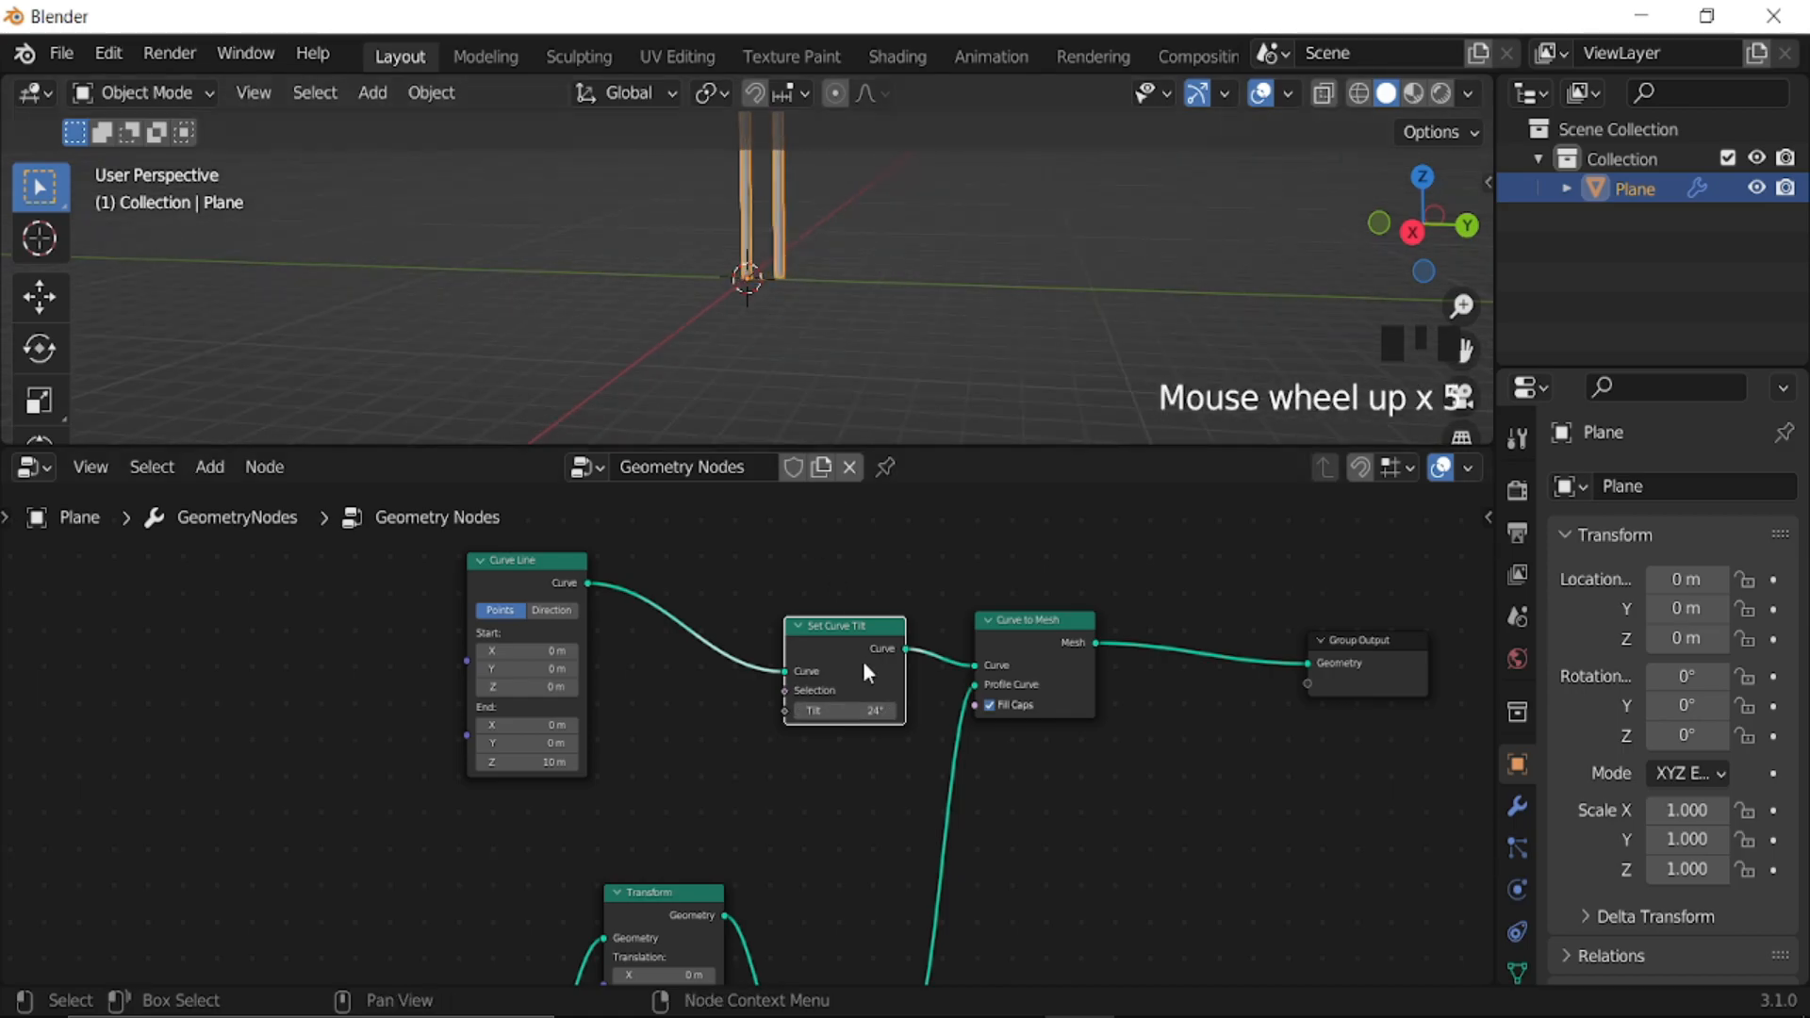
{"action": "left_click_drag", "start_coordinate": [848, 710], "coordinate": [847, 710]}
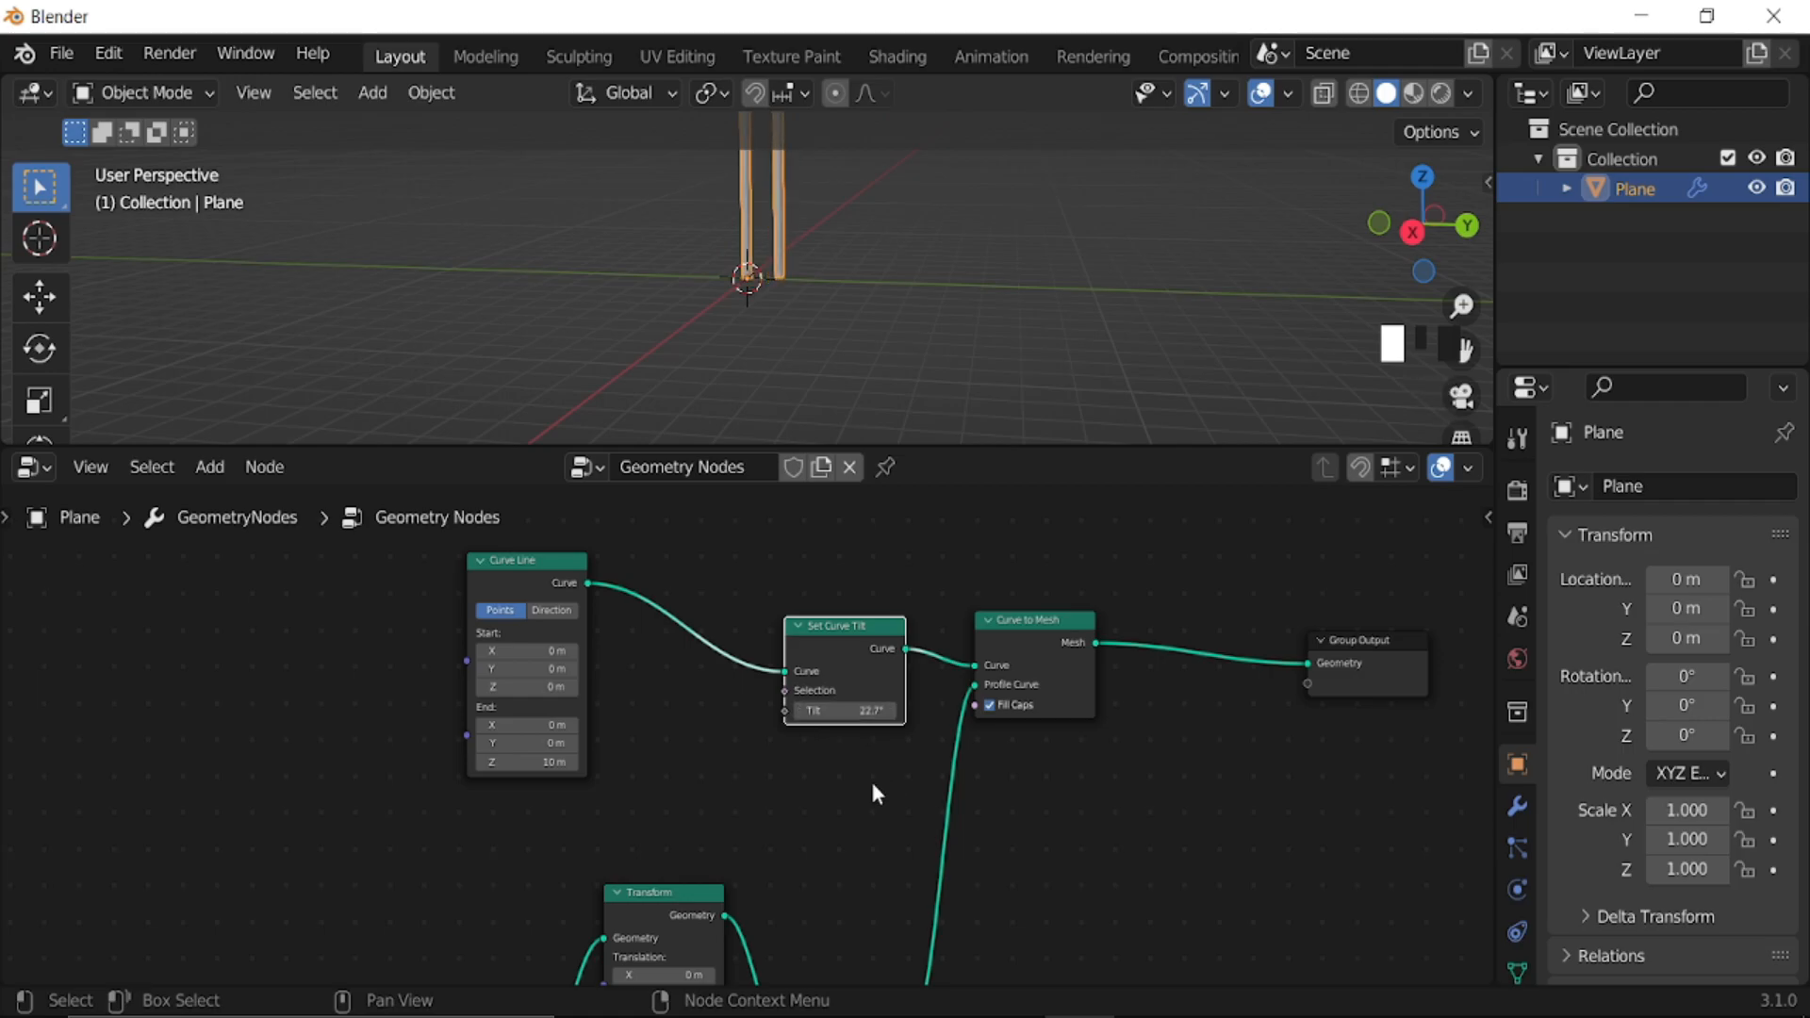
- Add a Spline Parameter node below Curve Line and connect its Factor output to the Tilt input of Set Curve Tilt
{"action": "middle_click_drag", "start_coordinate": [874, 787], "coordinate": [986, 681]}
{"action": "key", "text": "shift+a"}
{"action": "mouse_move", "coordinate": [665, 535]}
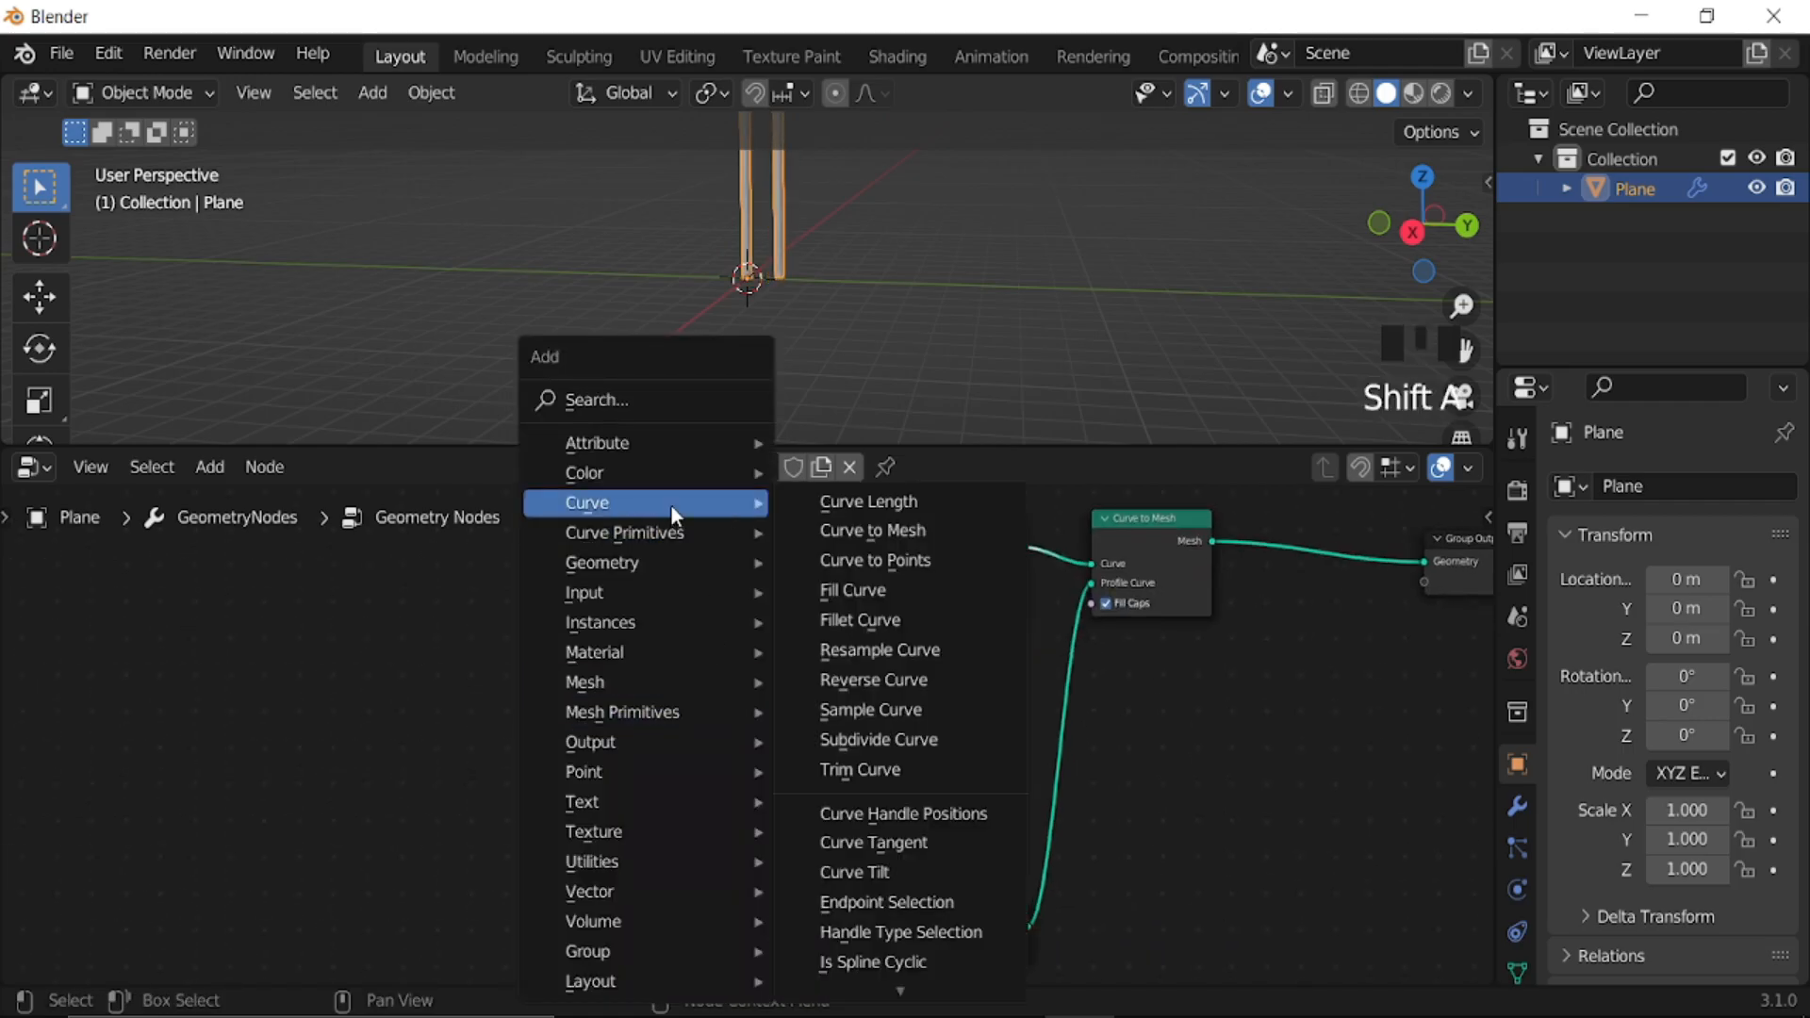
{"action": "scroll", "coordinate": [910, 910], "scroll_direction": "down", "scroll_amount": 9}
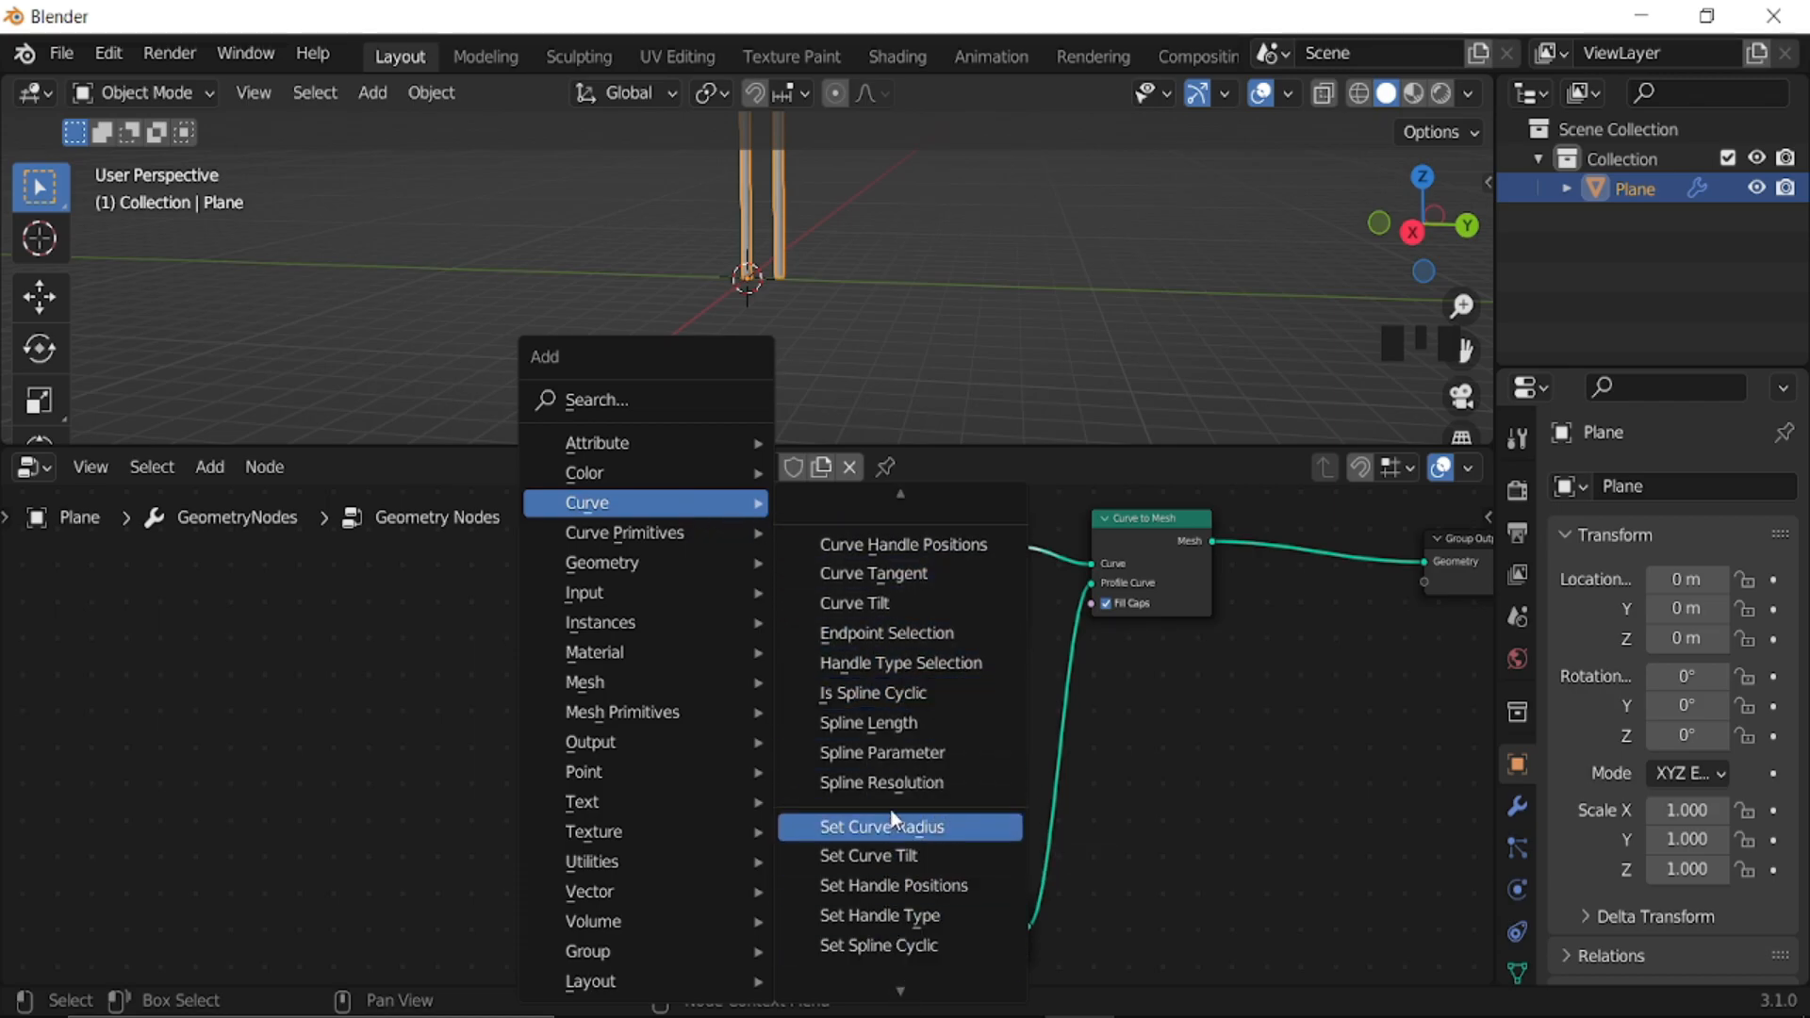
{"action": "left_click", "coordinate": [921, 756]}
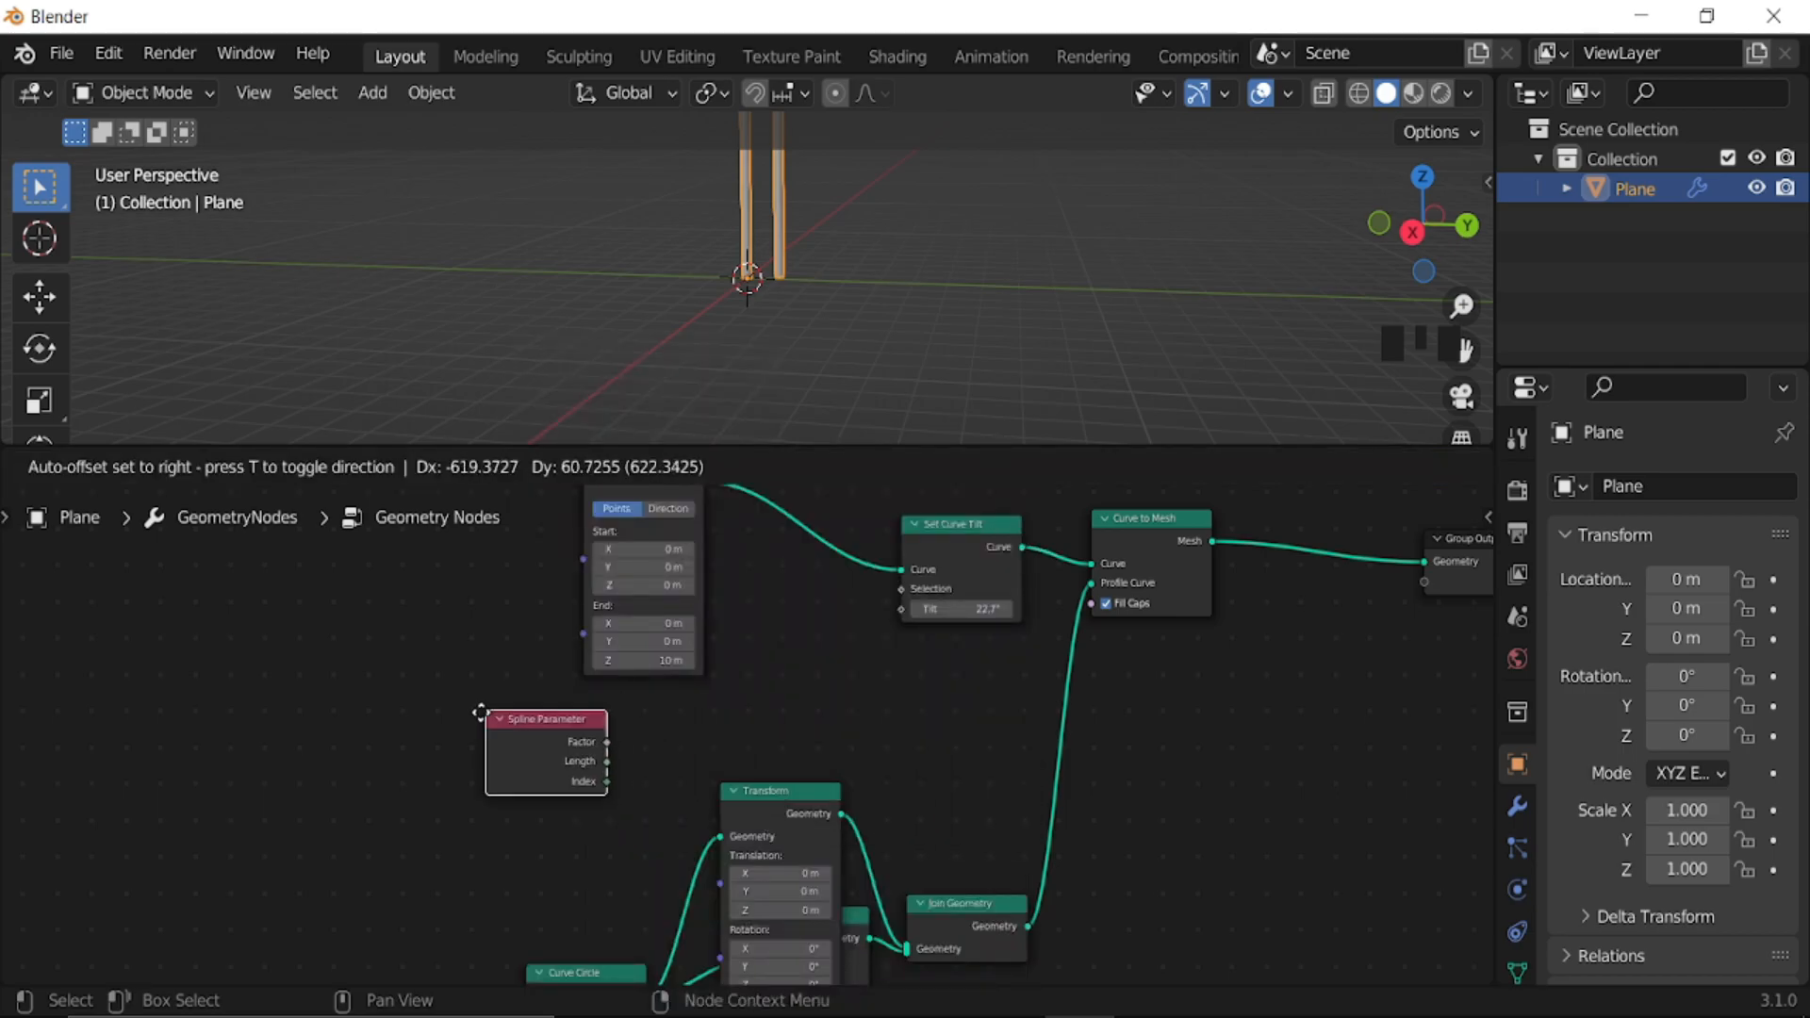
{"action": "left_click", "coordinate": [519, 752]}
{"action": "left_click_drag", "start_coordinate": [600, 745], "coordinate": [913, 611]}
- Hide the overlays in the 3D viewport to show the tubes without grid and outlines
{"action": "middle_click_drag", "start_coordinate": [736, 229], "coordinate": [1141, 263]}
{"action": "scroll", "coordinate": [808, 267], "scroll_direction": "down", "scroll_amount": 2}
{"action": "left_click", "coordinate": [1259, 94]}
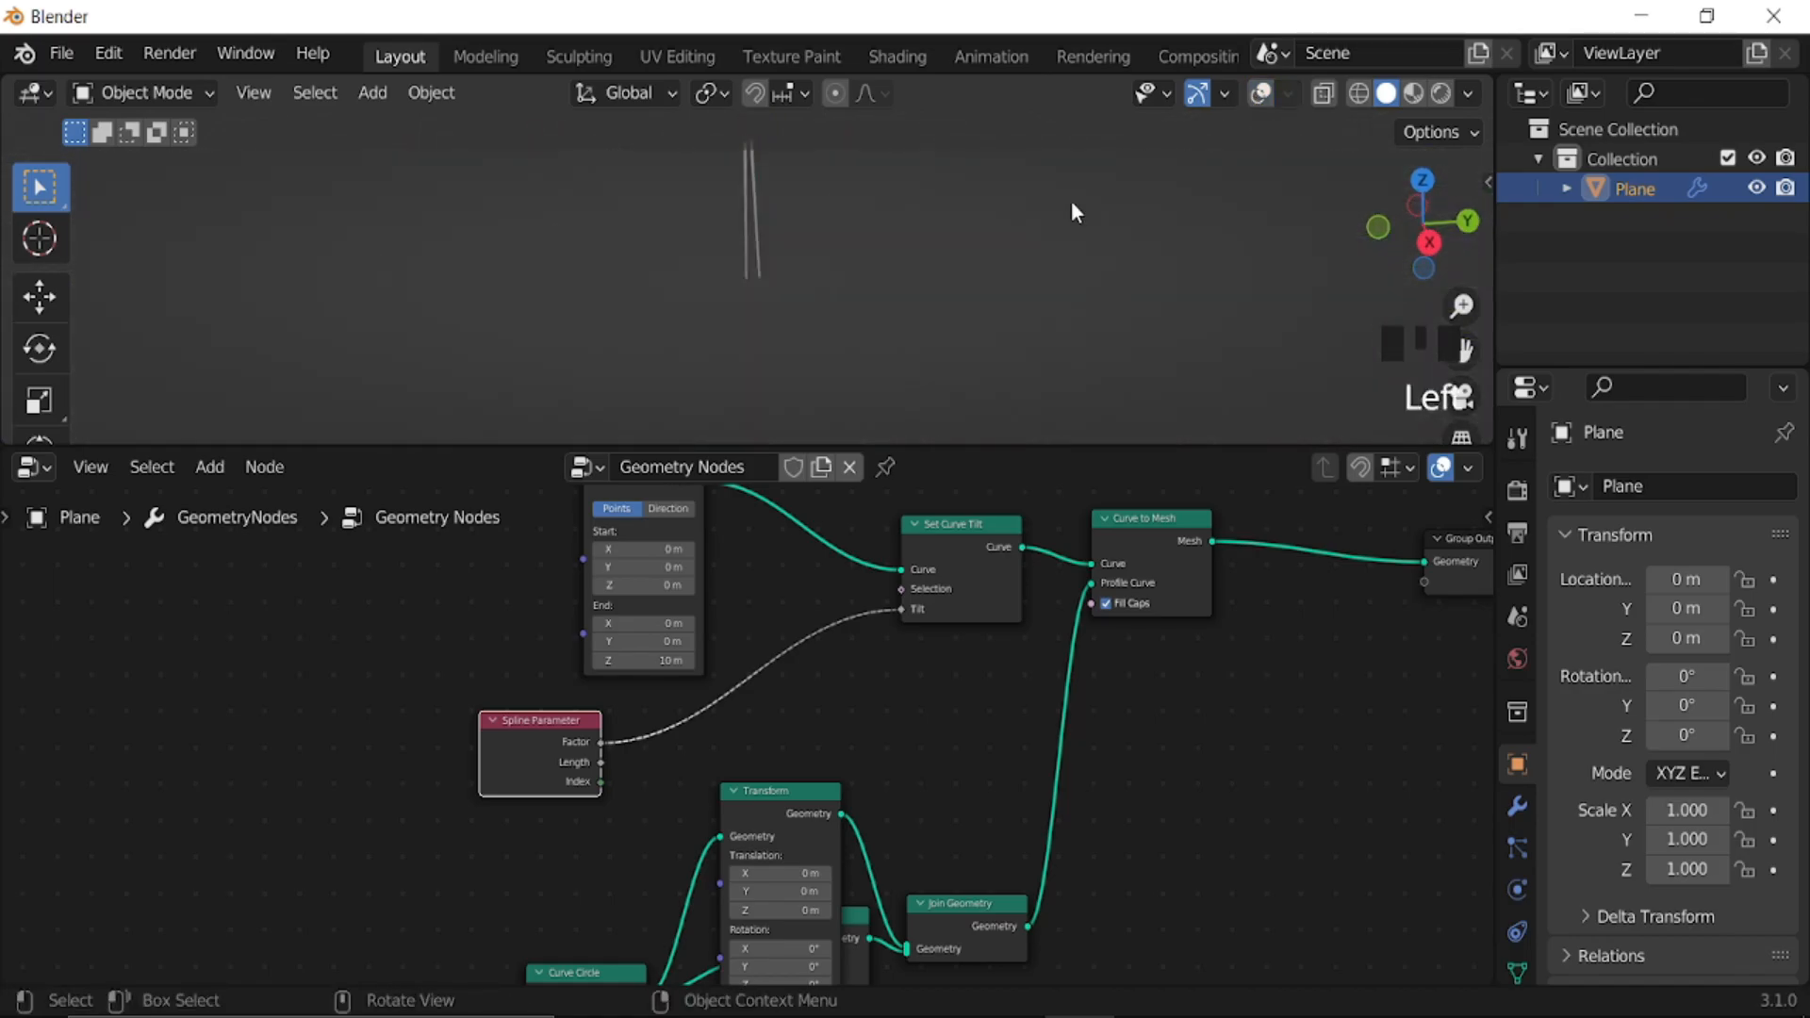
- Insert a Math node between the Spline Parameter's Factor and the Tilt input of Set Curve Tilt
{"action": "key", "text": "shift+a"}
{"action": "mouse_move", "coordinate": [750, 887]}
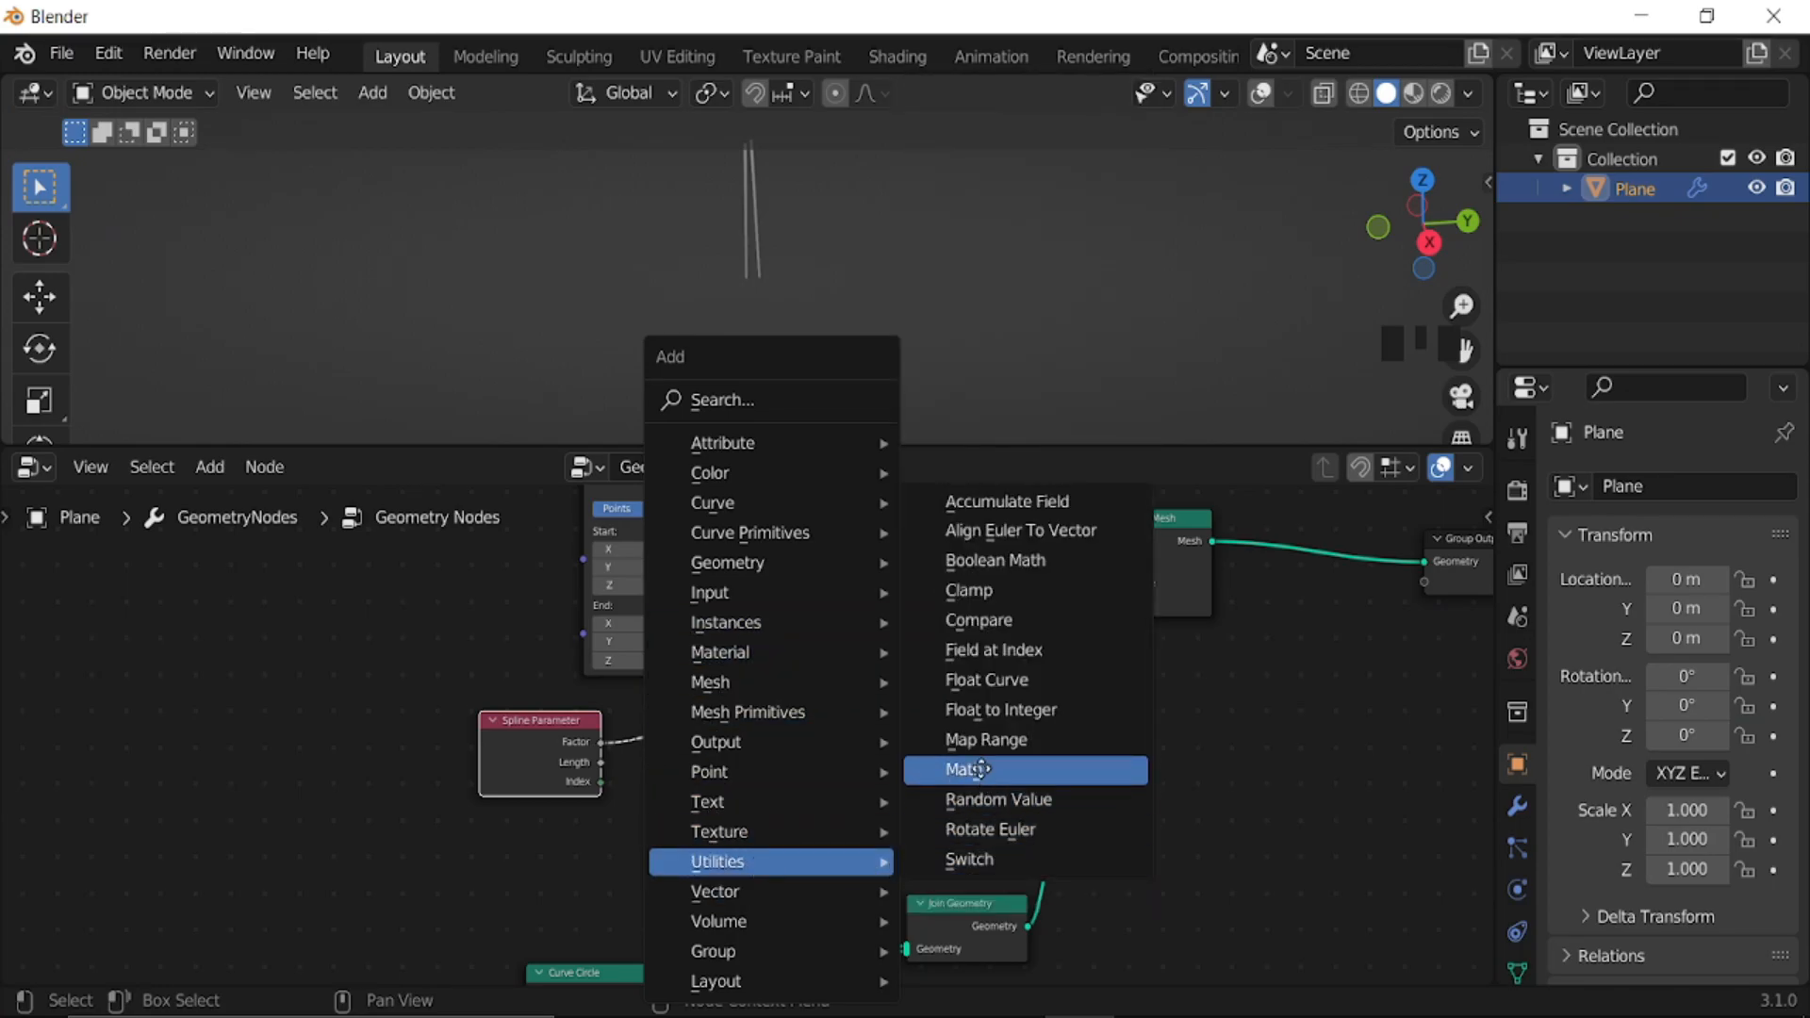
{"action": "left_click", "coordinate": [981, 769]}
{"action": "left_click", "coordinate": [599, 693]}
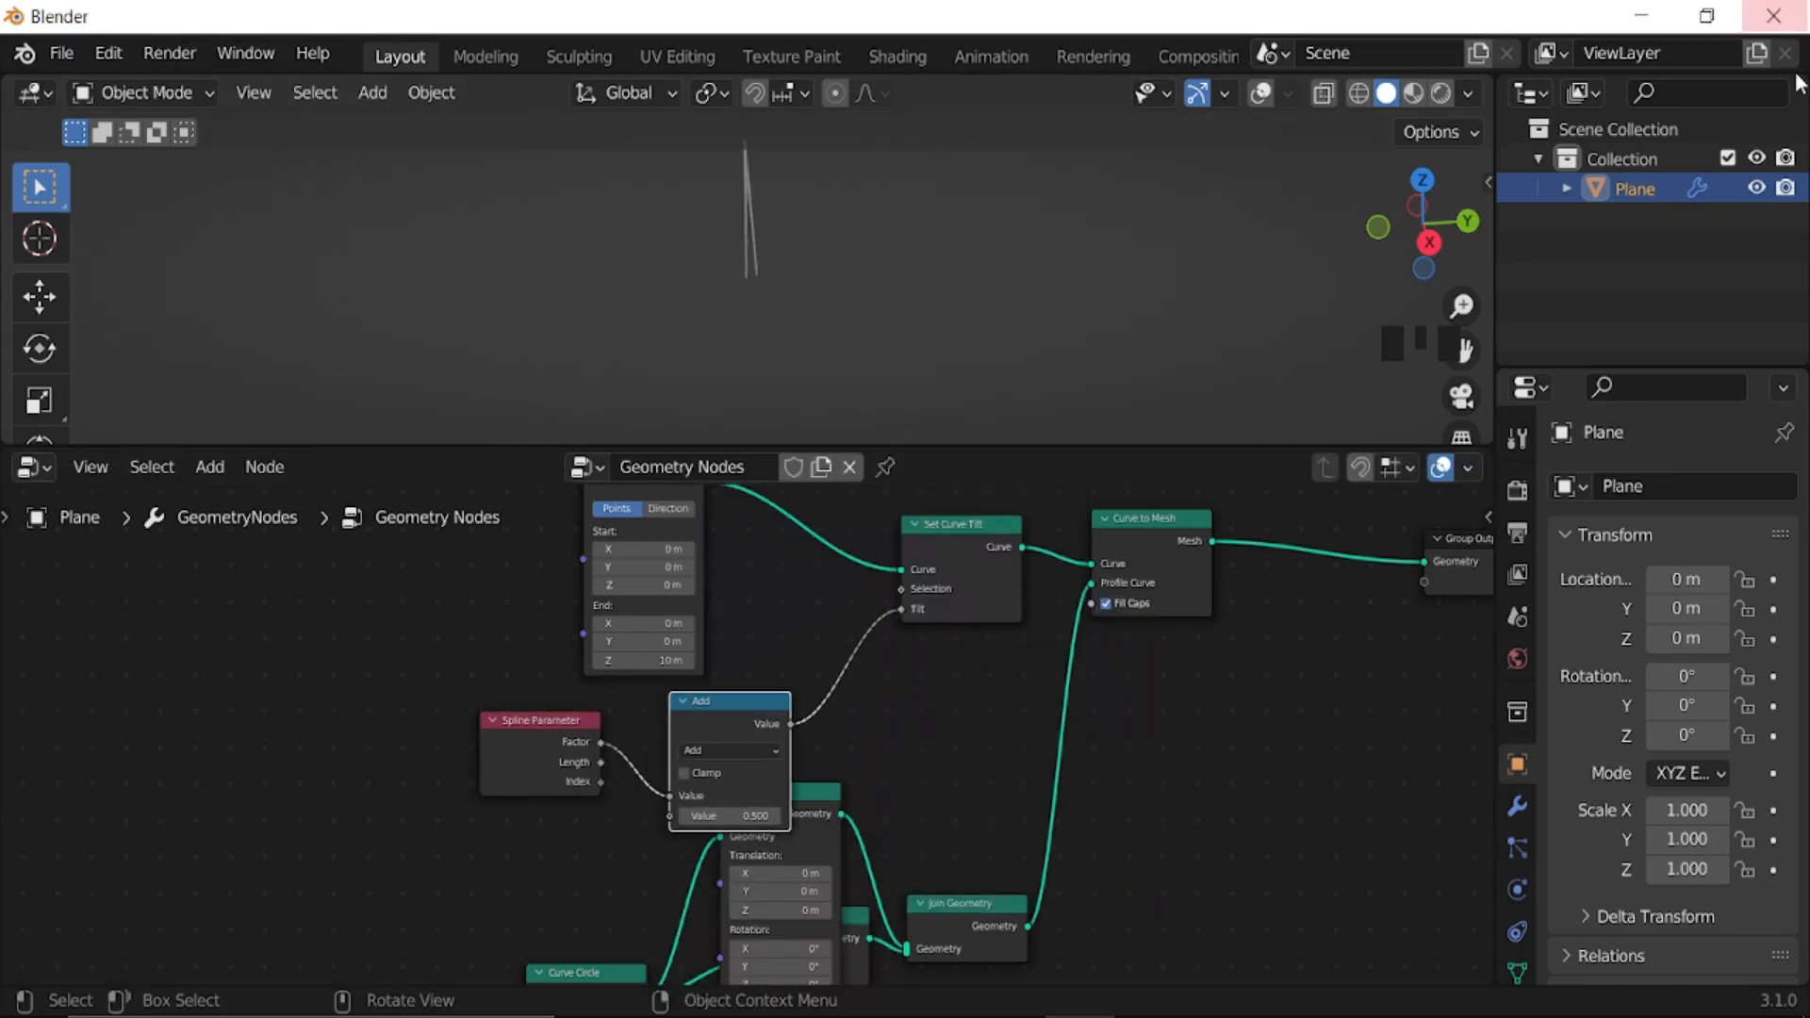
- Switch the Math node's operation to Multiply and set its value to 19.3
{"action": "middle_click_drag", "start_coordinate": [882, 752], "coordinate": [910, 653]}
{"action": "scroll", "coordinate": [781, 727], "scroll_direction": "up", "scroll_amount": 3}
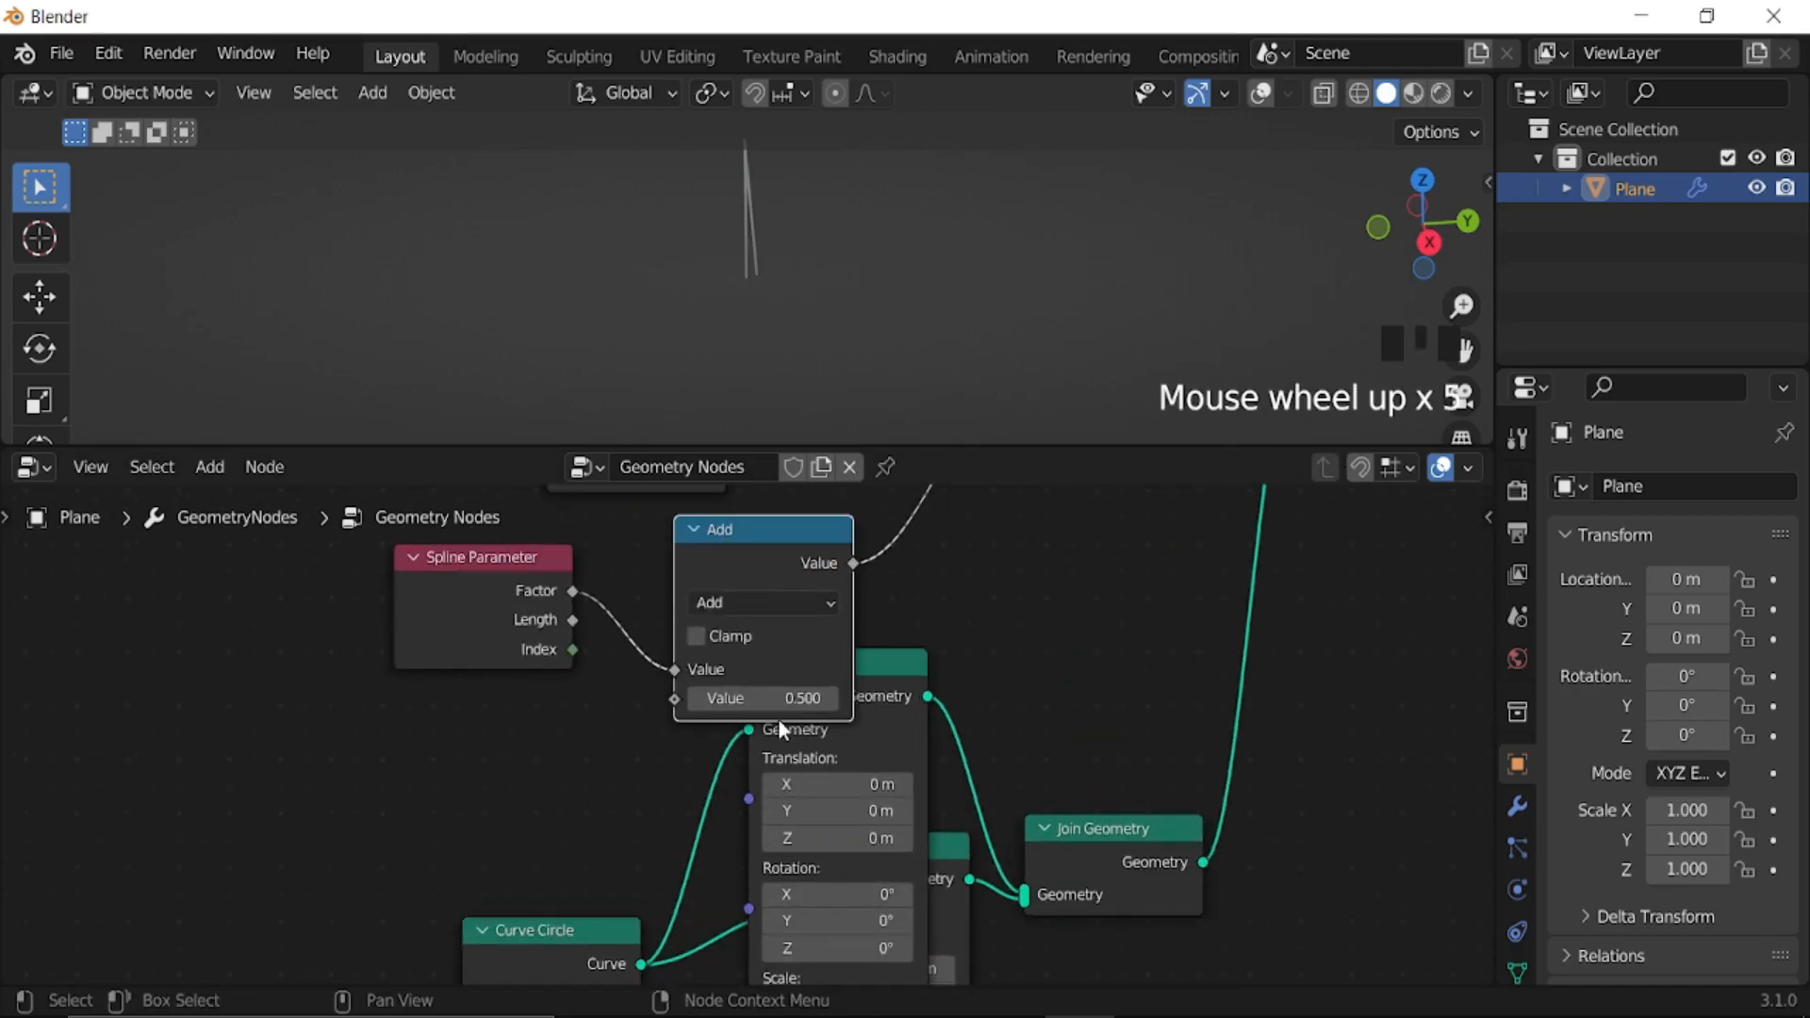
{"action": "left_click", "coordinate": [790, 613]}
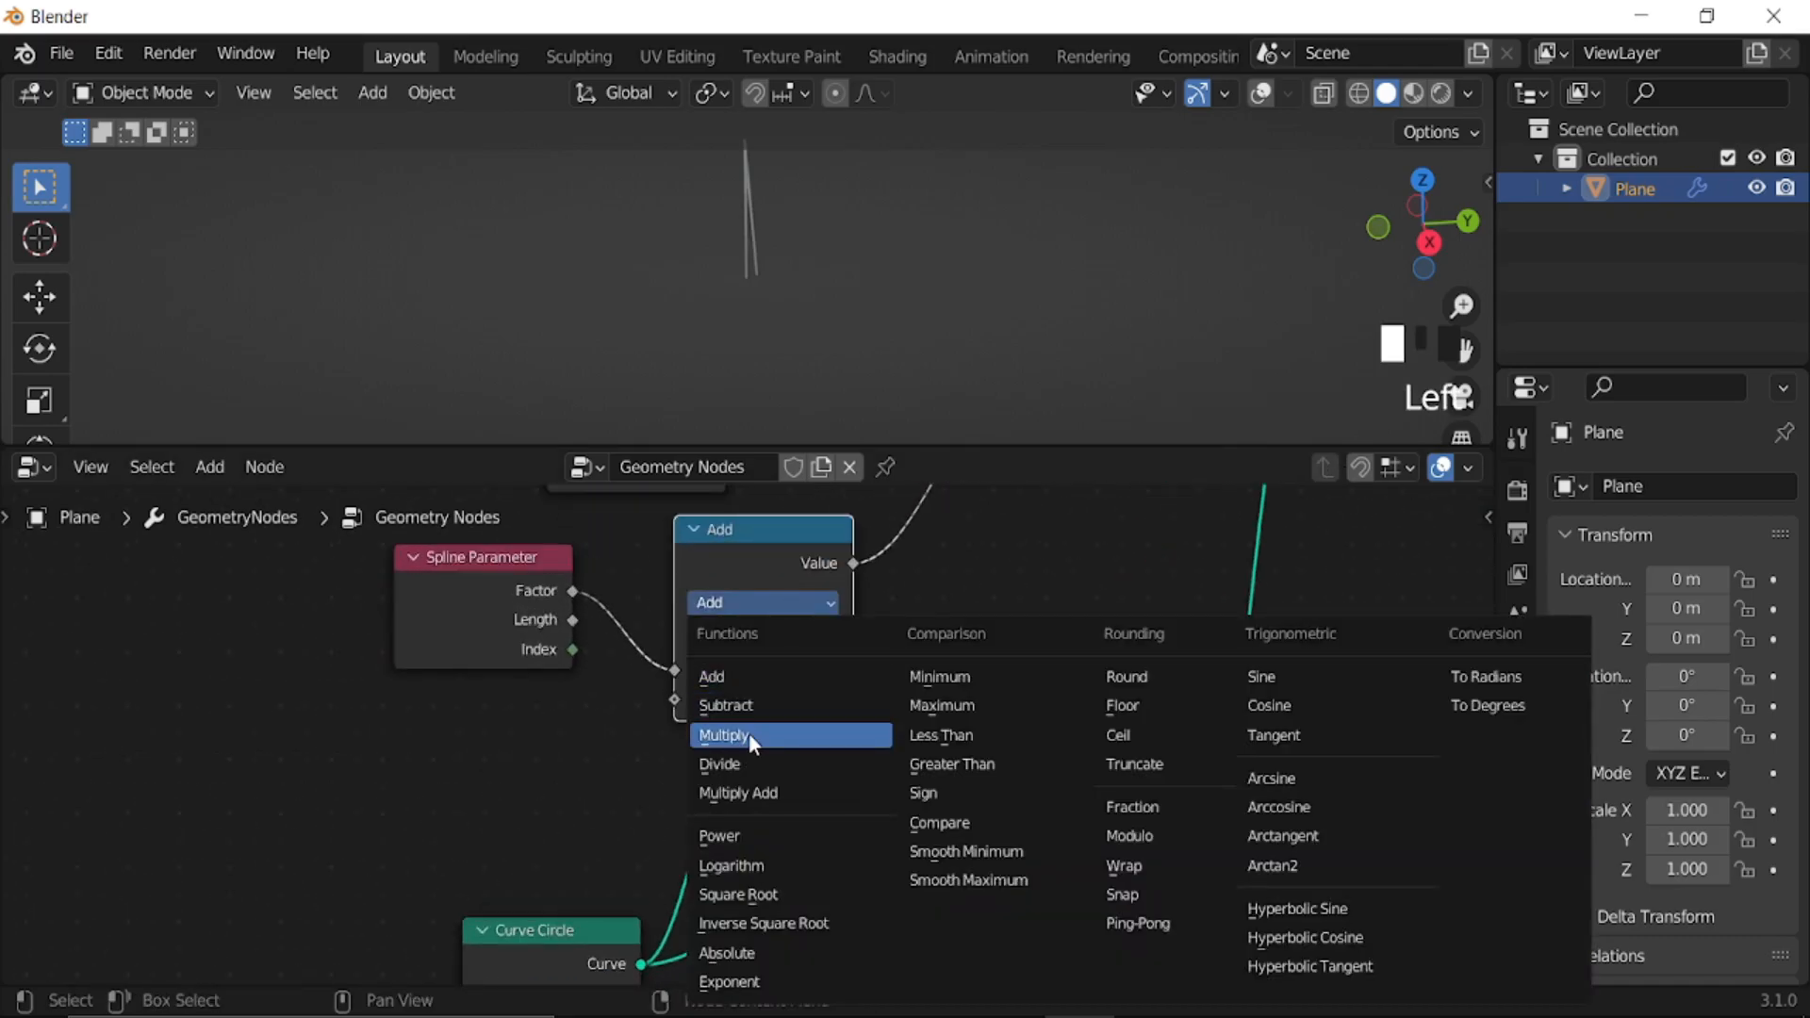
{"action": "left_click", "coordinate": [751, 733]}
{"action": "left_click_drag", "start_coordinate": [727, 698], "coordinate": [829, 698]}
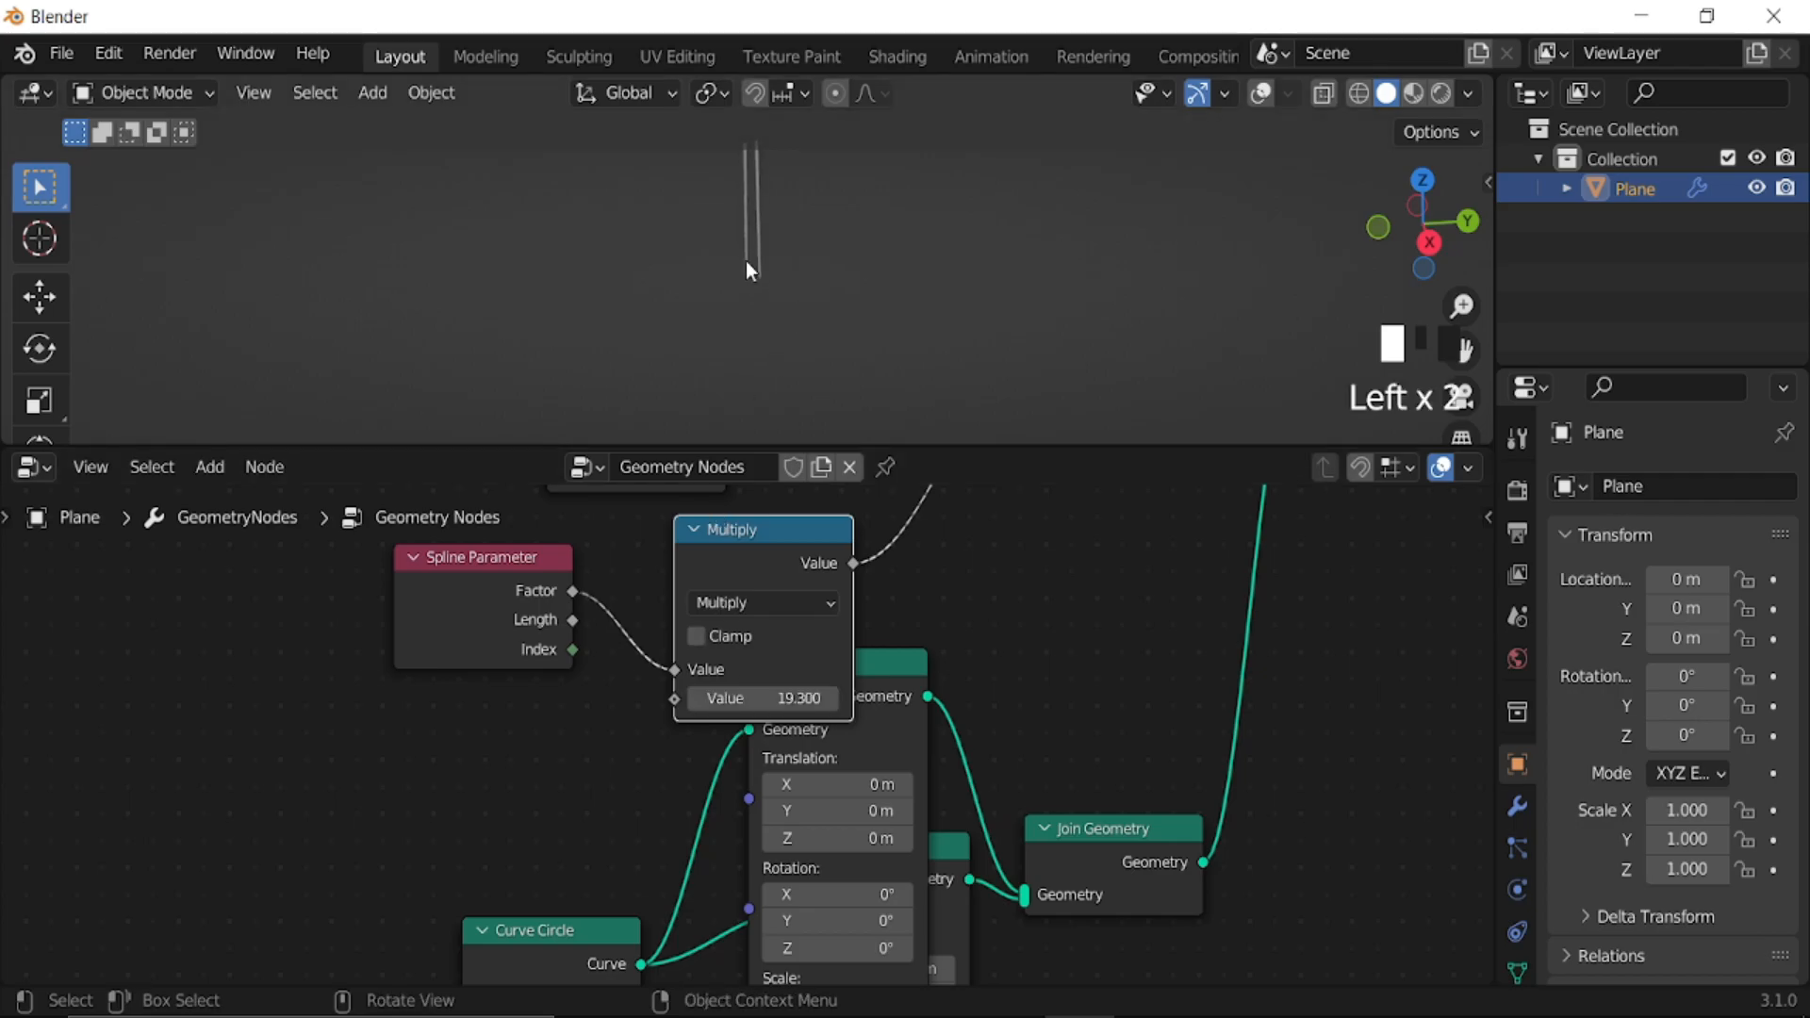
- Set the Multiply node's value to 34.5 and the upper Transform node's Y translation to 0 m
{"action": "middle_click_drag", "start_coordinate": [914, 813], "coordinate": [914, 547]}
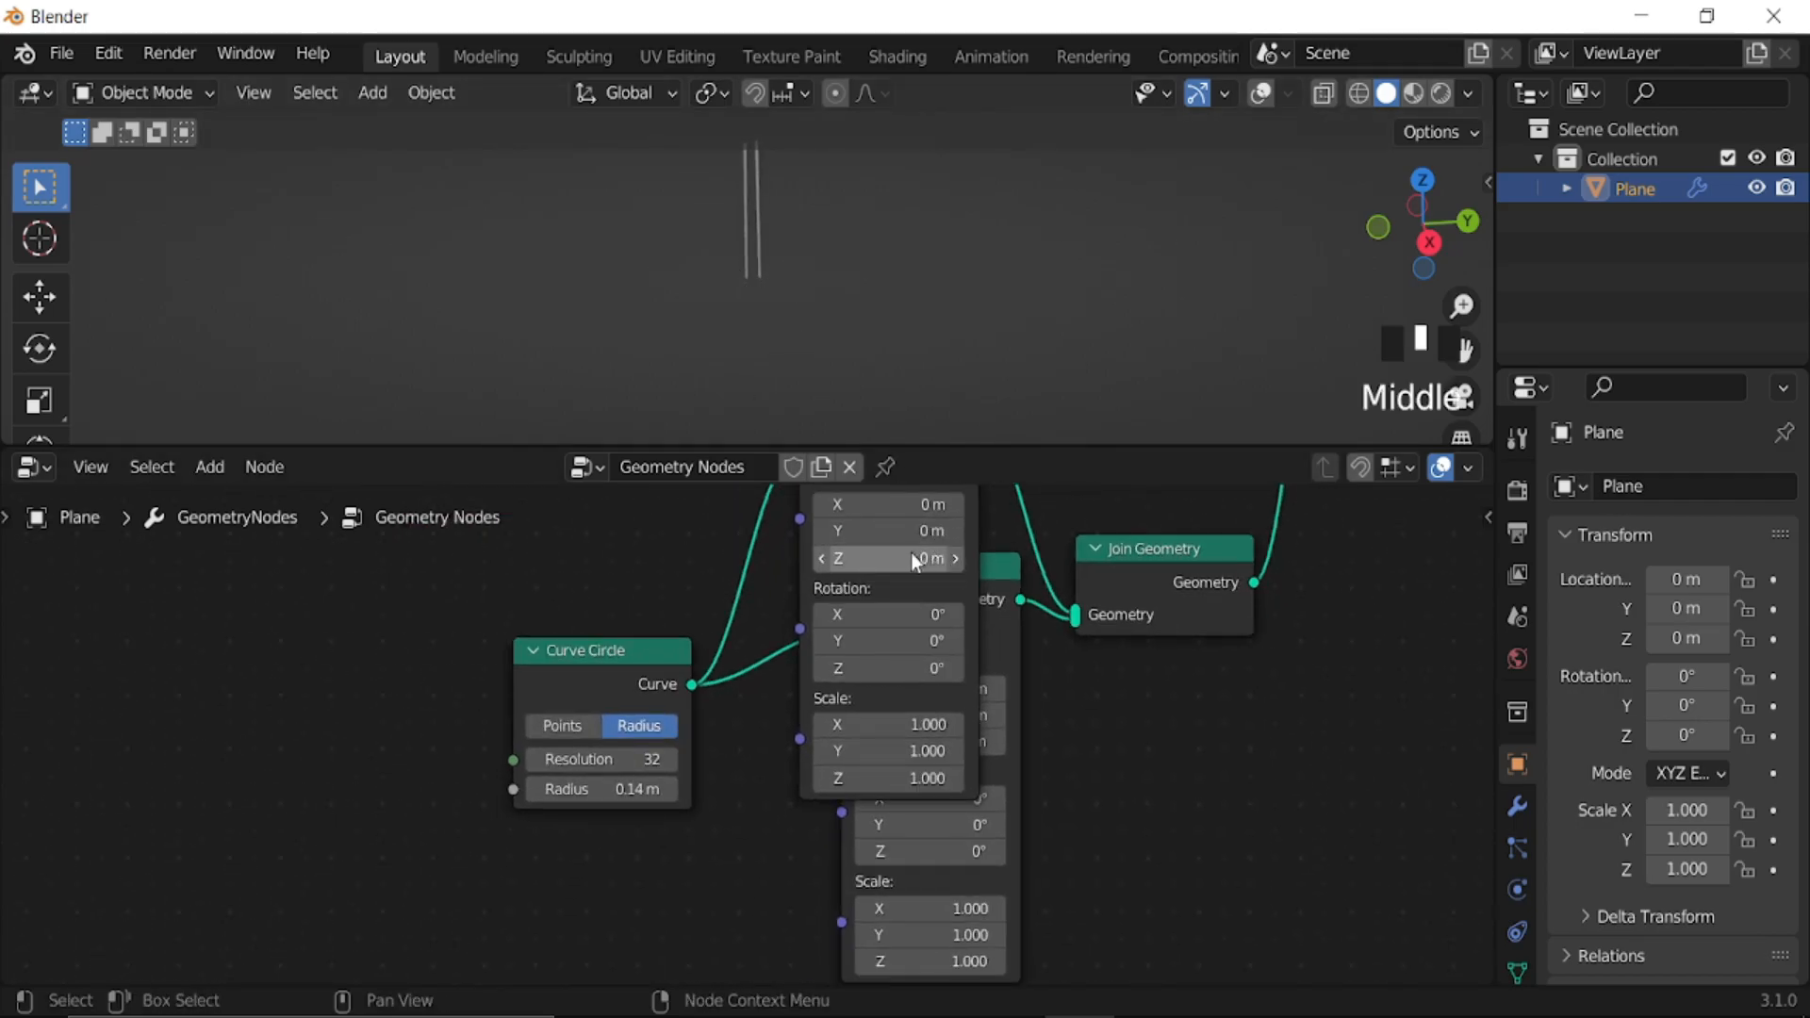
{"action": "middle_click_drag", "start_coordinate": [872, 648], "coordinate": [792, 778]}
{"action": "left_click_drag", "start_coordinate": [808, 662], "coordinate": [822, 662], "text": "shift"}
{"action": "left_click_drag", "start_coordinate": [750, 549], "coordinate": [806, 549]}
{"action": "double_click", "coordinate": [817, 661]}
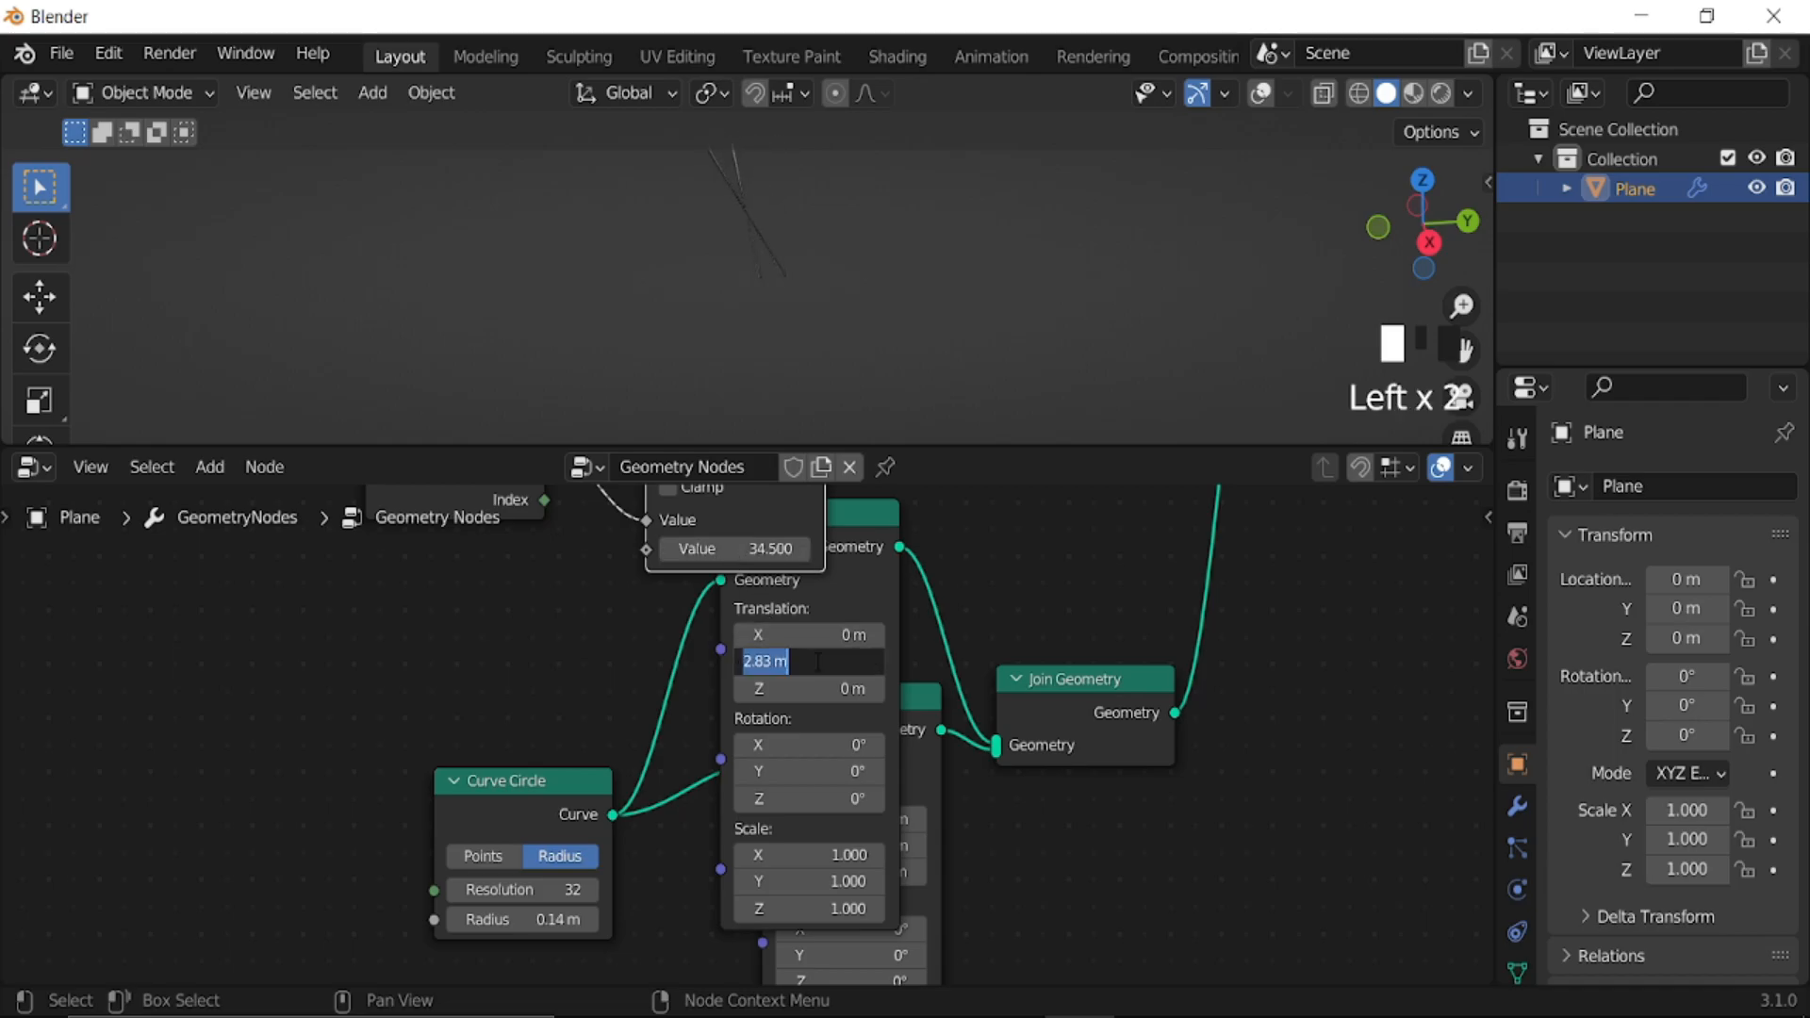
{"action": "key", "text": "Return"}
- Move the lower Transform node farther down and set the upper Transform node's Y translation to -1 m
{"action": "scroll", "coordinate": [1053, 851], "scroll_direction": "down", "scroll_amount": 2}
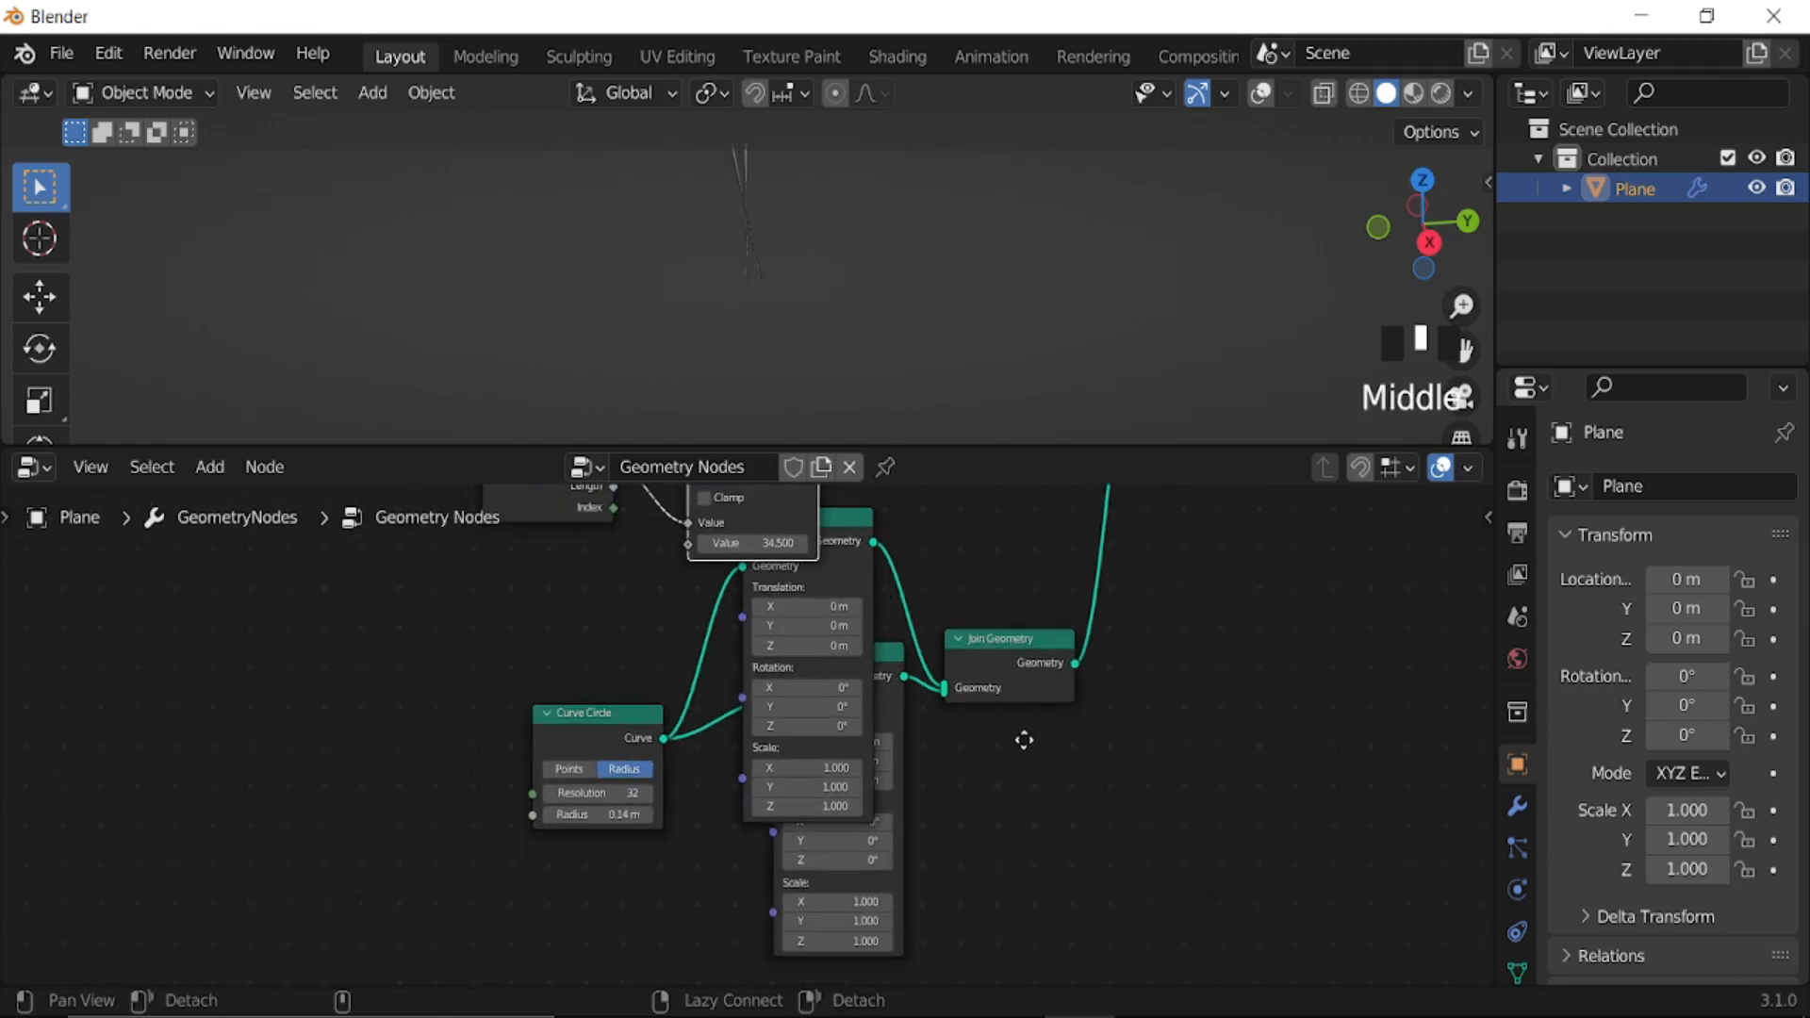
{"action": "left_click_drag", "start_coordinate": [890, 651], "coordinate": [879, 792]}
{"action": "middle_click_drag", "start_coordinate": [954, 852], "coordinate": [991, 855]}
{"action": "left_click", "coordinate": [886, 626]}
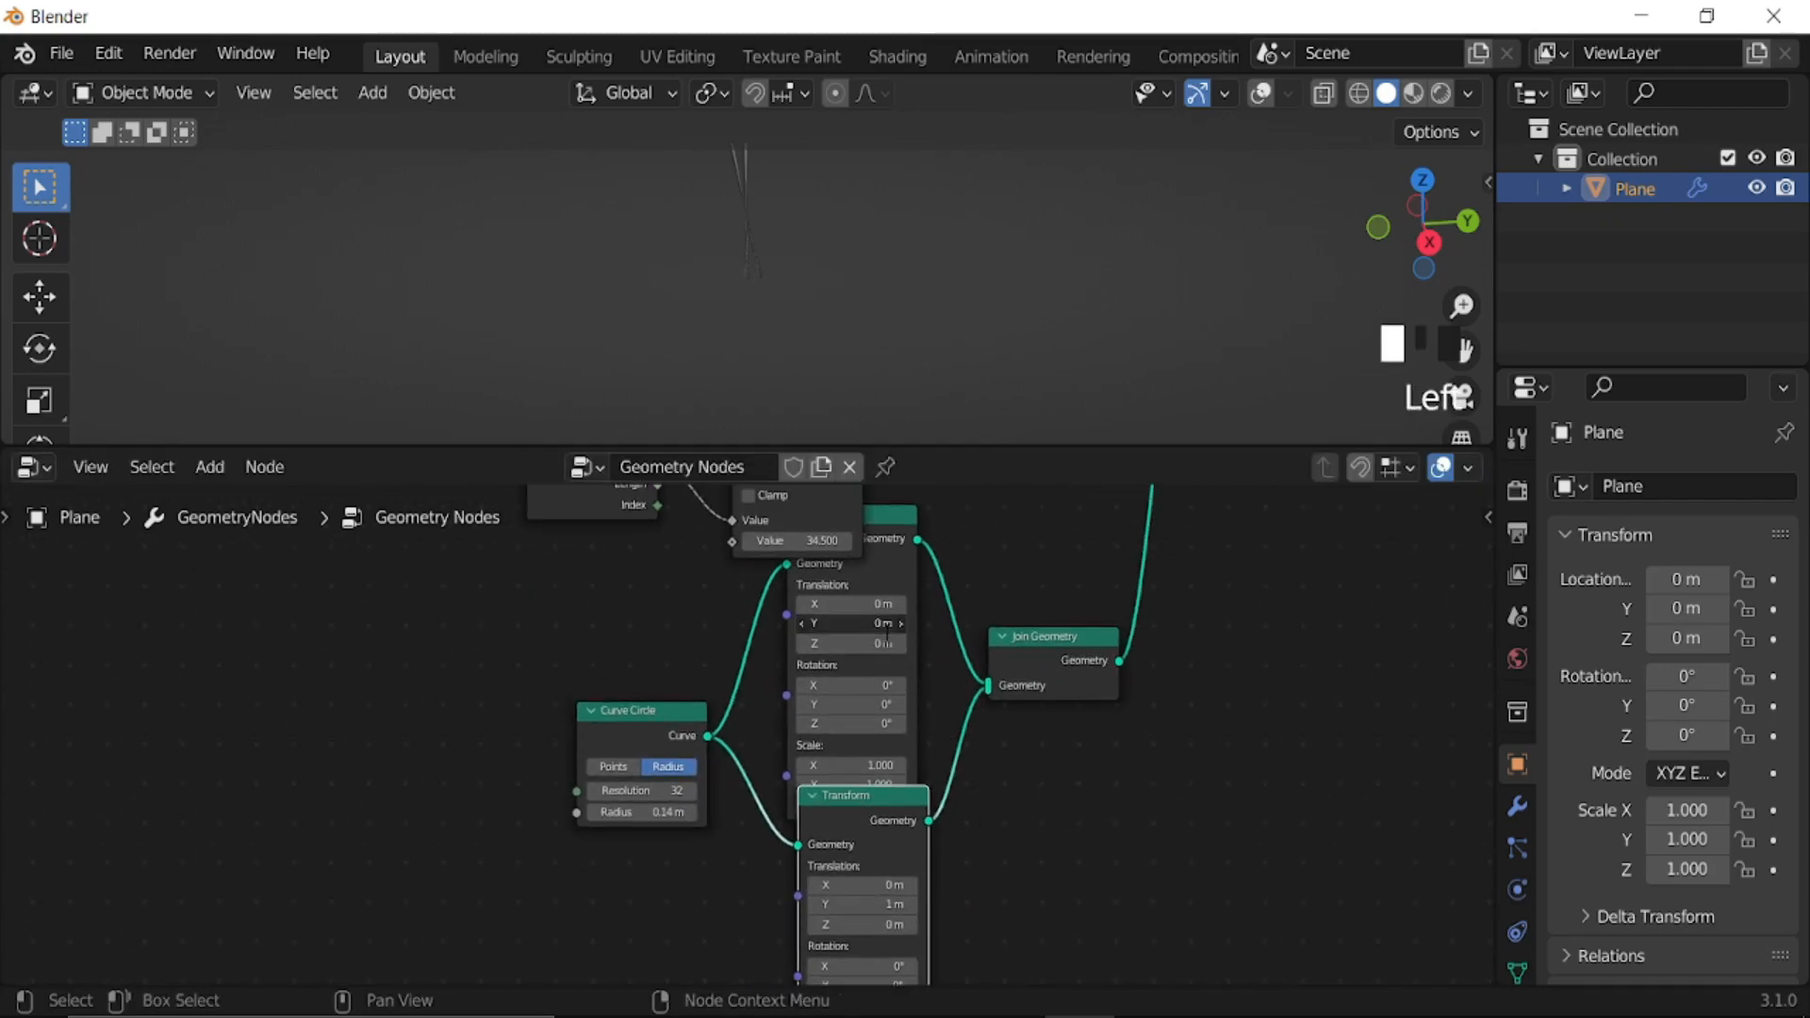
{"action": "type", "text": "-1"}
{"action": "key", "text": "Return"}
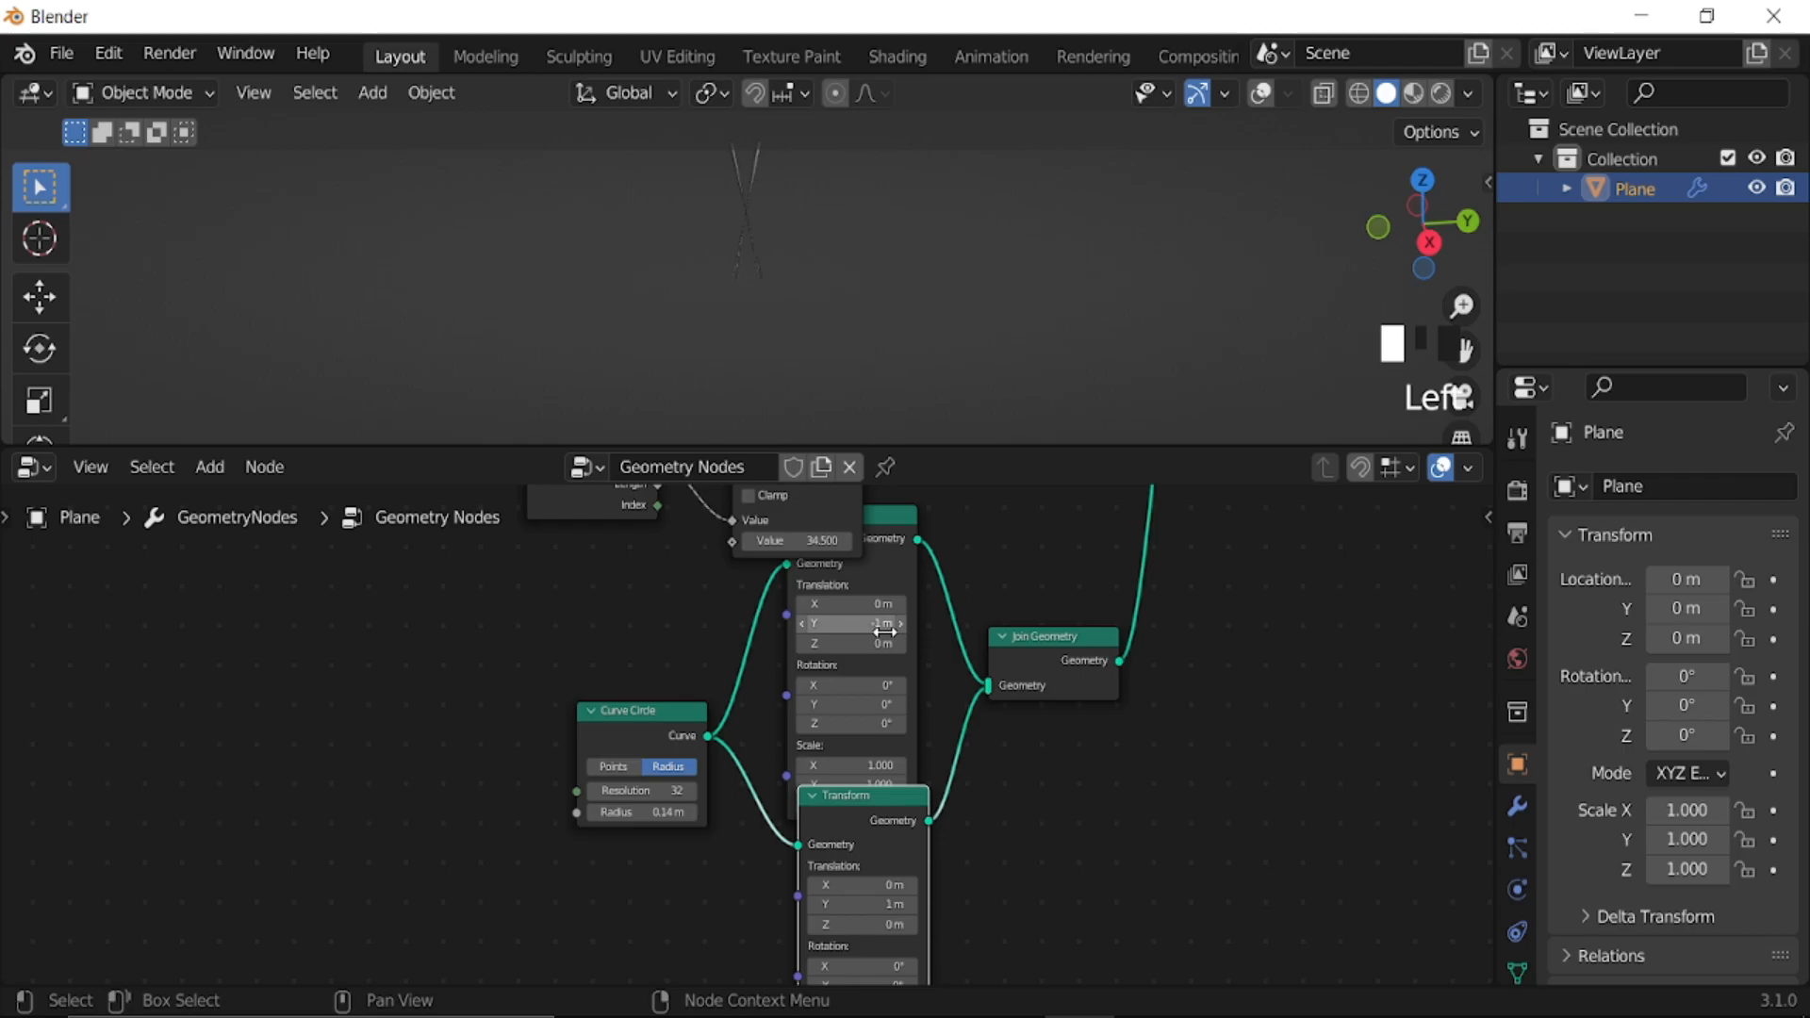
- Set the value of the Multiply node feeding the curve tilt to 44.9
{"action": "scroll", "coordinate": [901, 659], "scroll_direction": "up", "scroll_amount": 3}
{"action": "middle_click_drag", "start_coordinate": [1094, 789], "coordinate": [978, 560]}
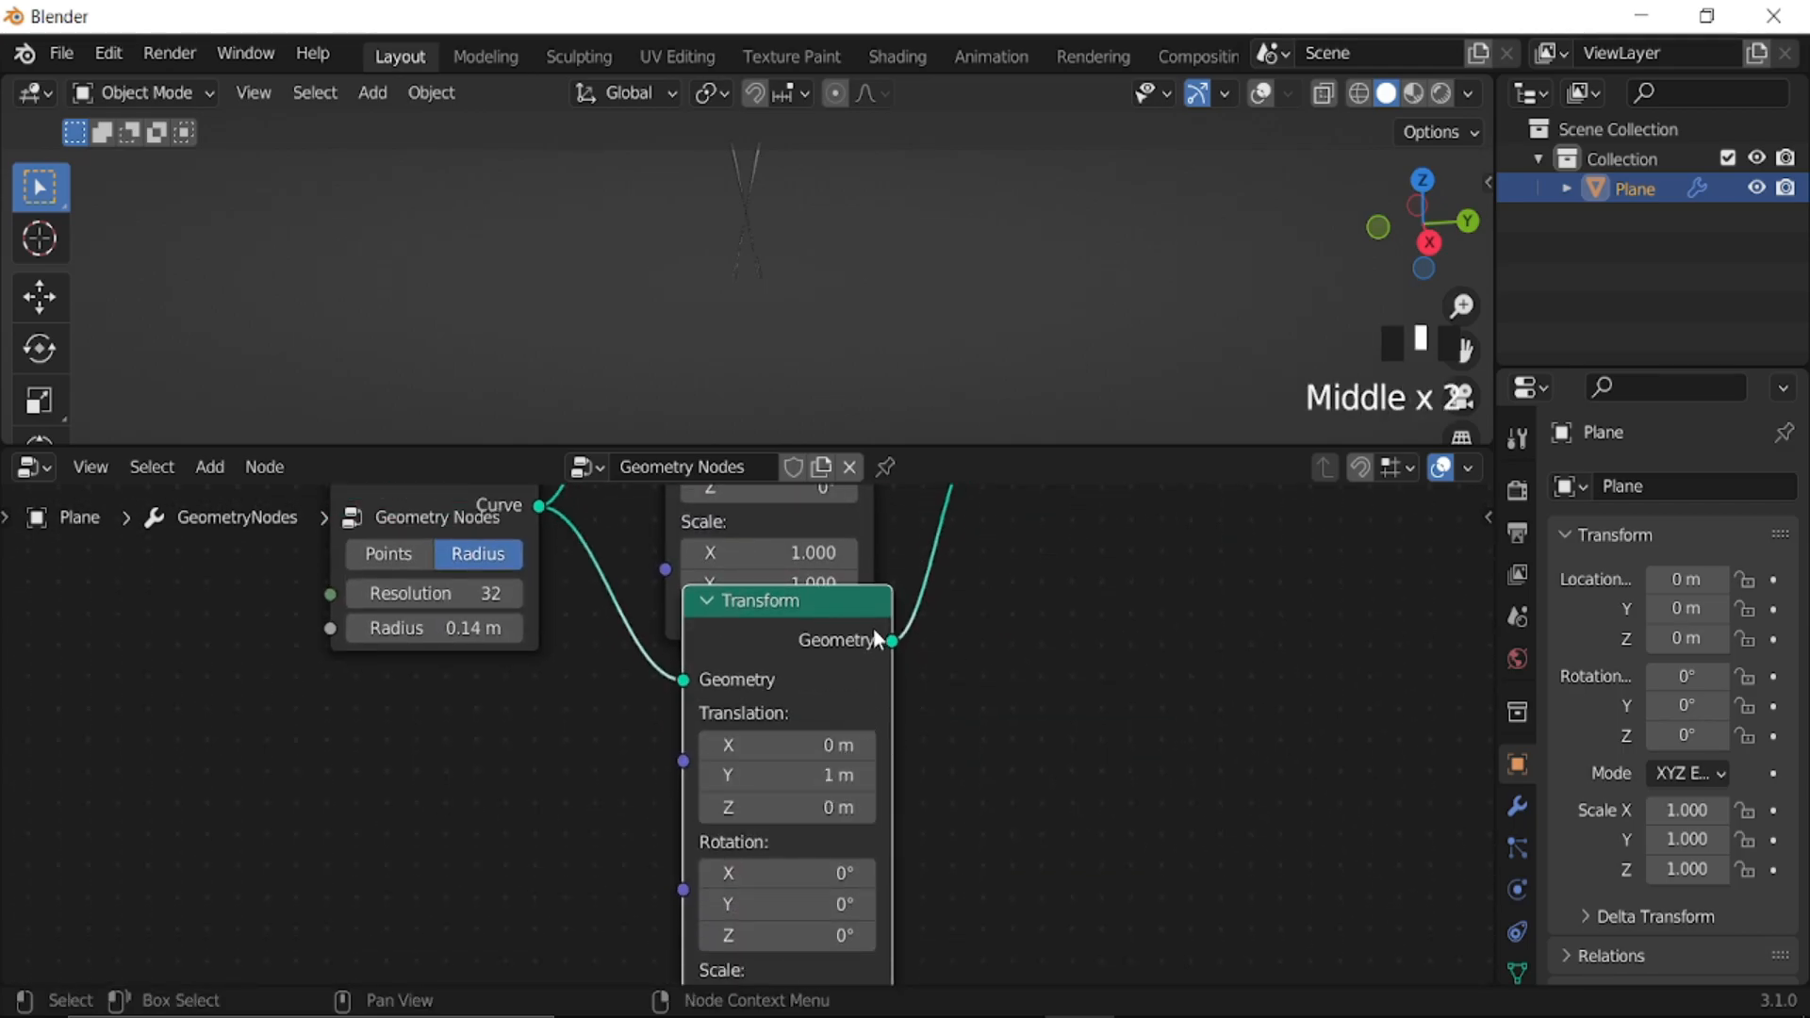
{"action": "scroll", "coordinate": [845, 585], "scroll_direction": "down", "scroll_amount": 2}
{"action": "middle_click_drag", "start_coordinate": [845, 585], "coordinate": [963, 834]}
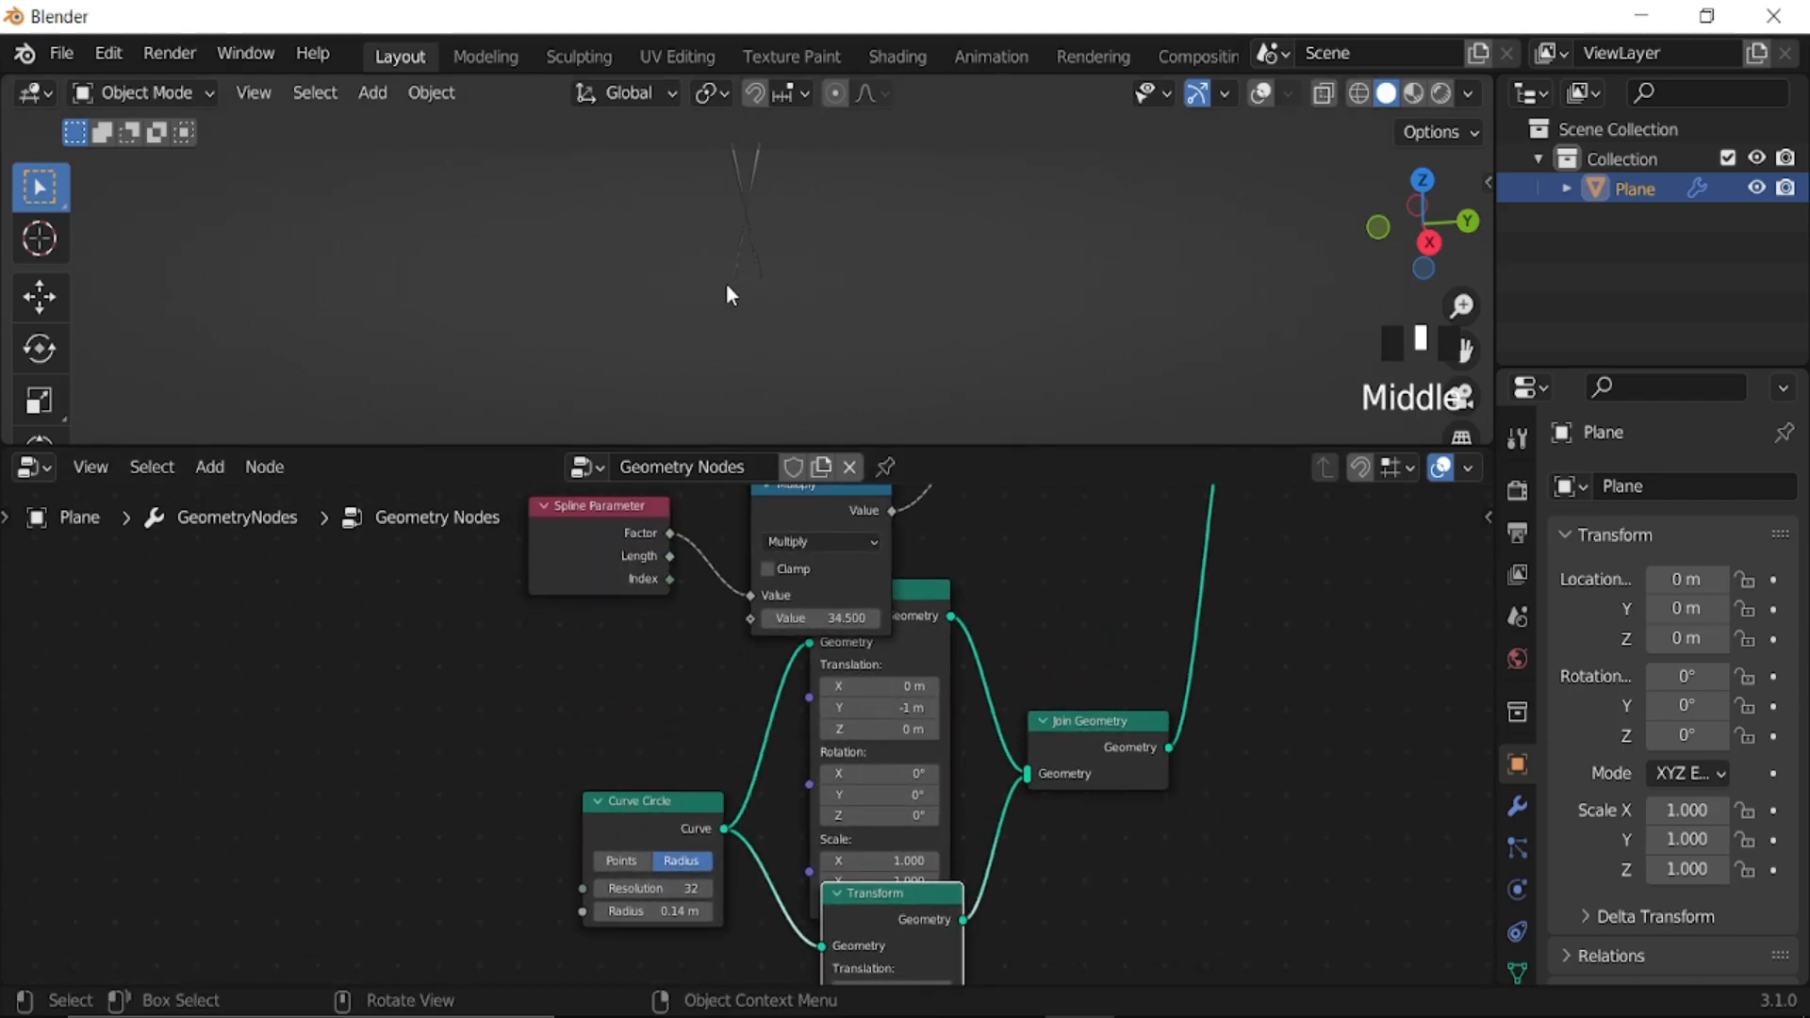
{"action": "key", "text": "ctrl+KP_8"}
{"action": "scroll", "coordinate": [782, 342], "scroll_direction": "up", "scroll_amount": 3}
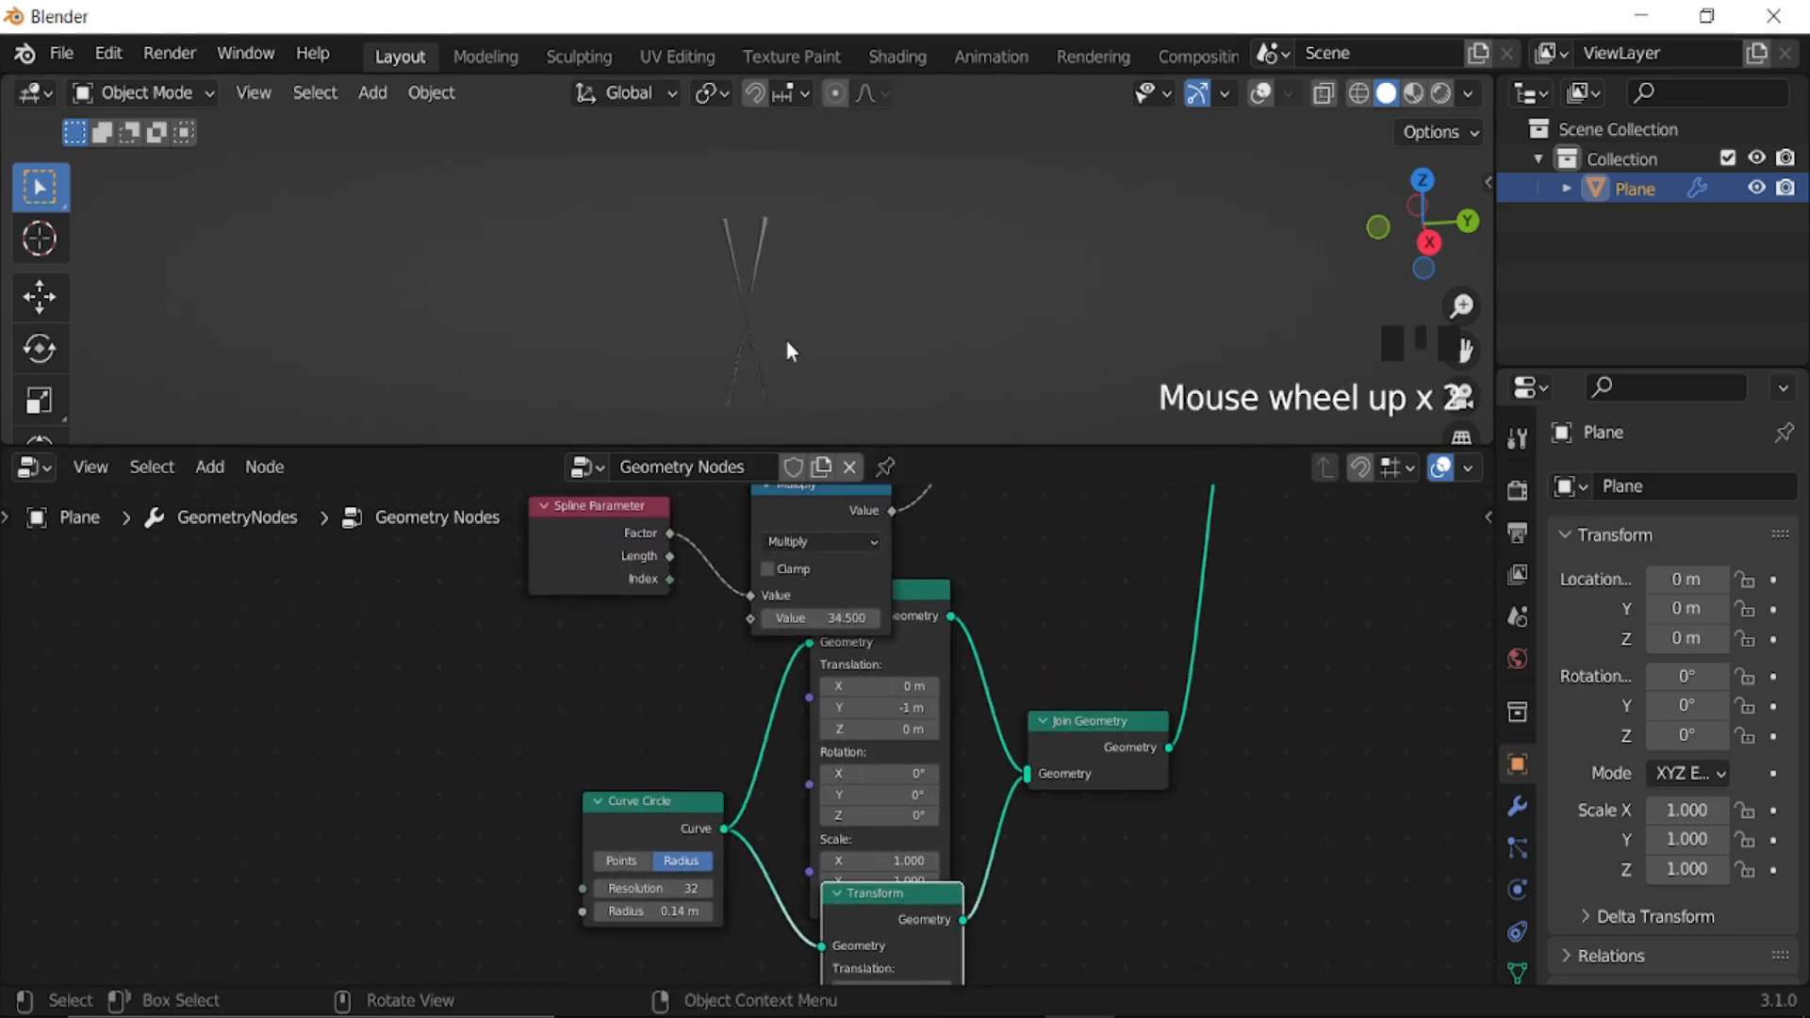
{"action": "middle_click_drag", "start_coordinate": [829, 613], "coordinate": [732, 666]}
{"action": "scroll", "coordinate": [733, 666], "scroll_direction": "up", "scroll_amount": 2}
{"action": "left_click", "coordinate": [717, 647], "text": "shift"}
{"action": "left_click_drag", "start_coordinate": [716, 647], "coordinate": [815, 647], "text": "shift"}
- Duplicate the Multiply node and insert the copy on the link between Multiply and Set Curve Tilt
{"action": "scroll", "coordinate": [784, 636], "scroll_direction": "down", "scroll_amount": 3}
{"action": "middle_click_drag", "start_coordinate": [784, 636], "coordinate": [639, 658]}
{"action": "left_click", "coordinate": [625, 644]}
{"action": "key", "text": "shift+d"}
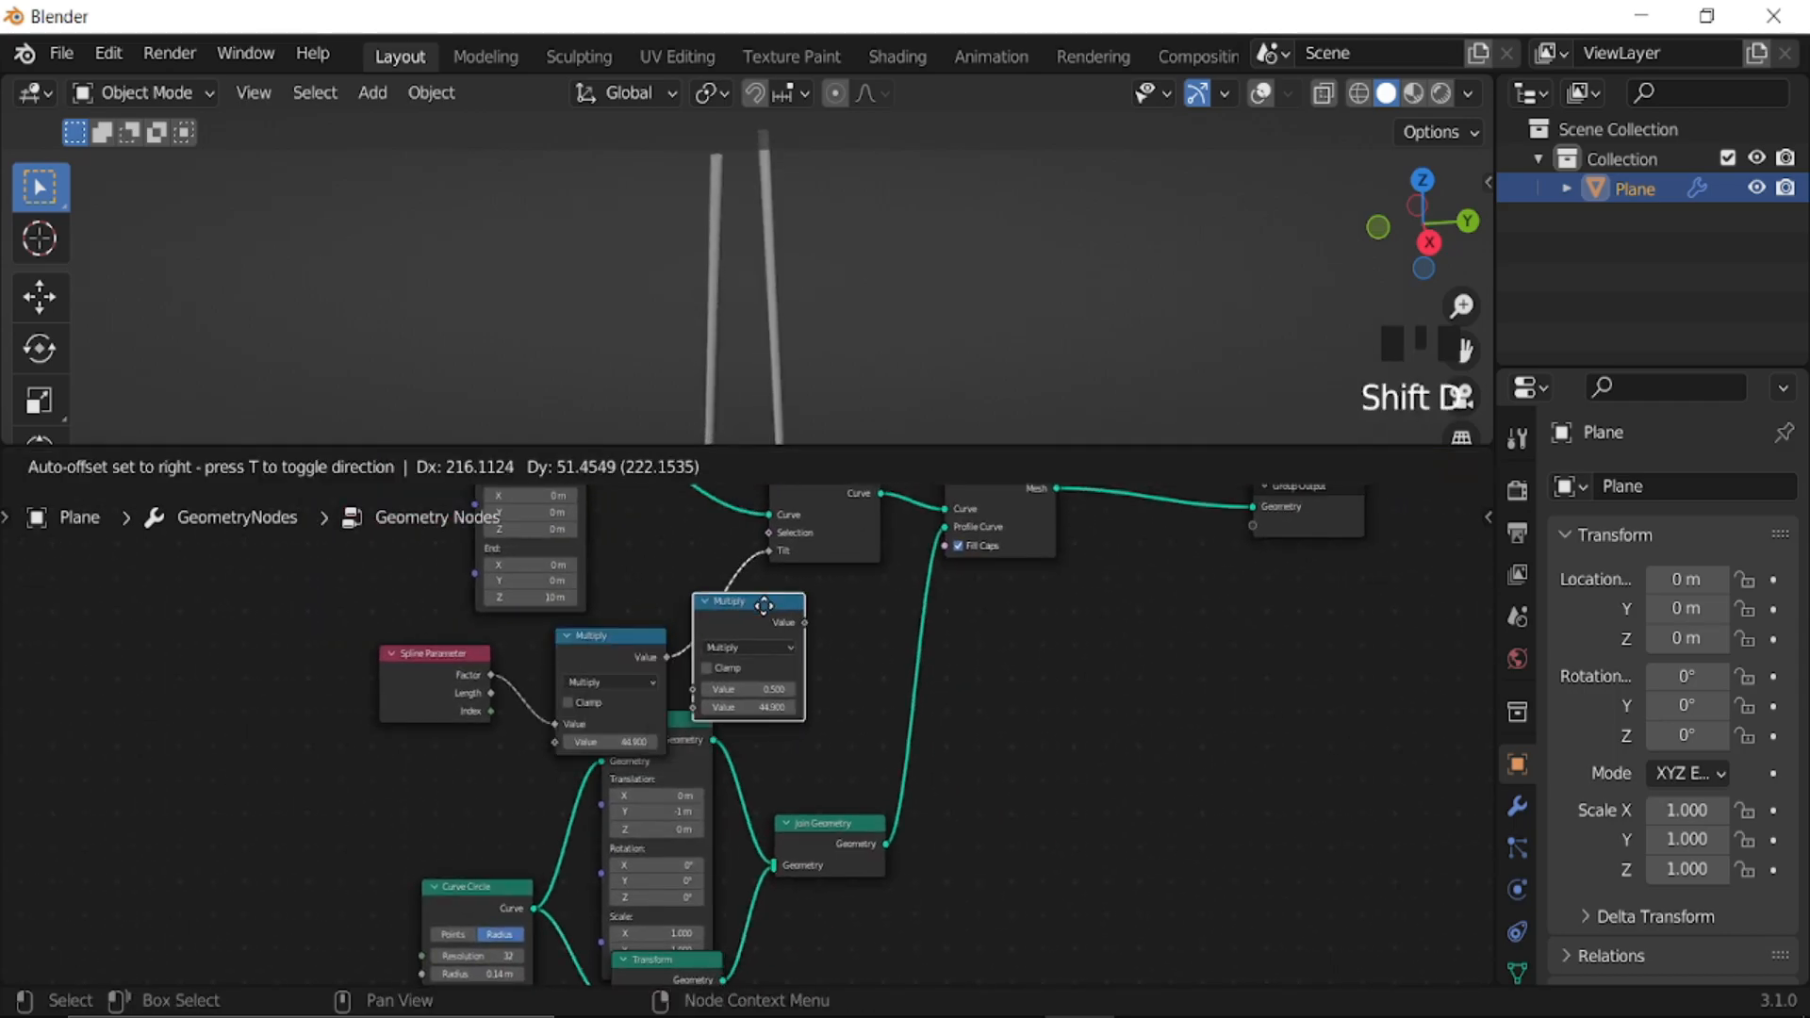
{"action": "left_click", "coordinate": [771, 635]}
- Switch the duplicated math node's operation to Add and set its value to 58.4
{"action": "left_click", "coordinate": [797, 647]}
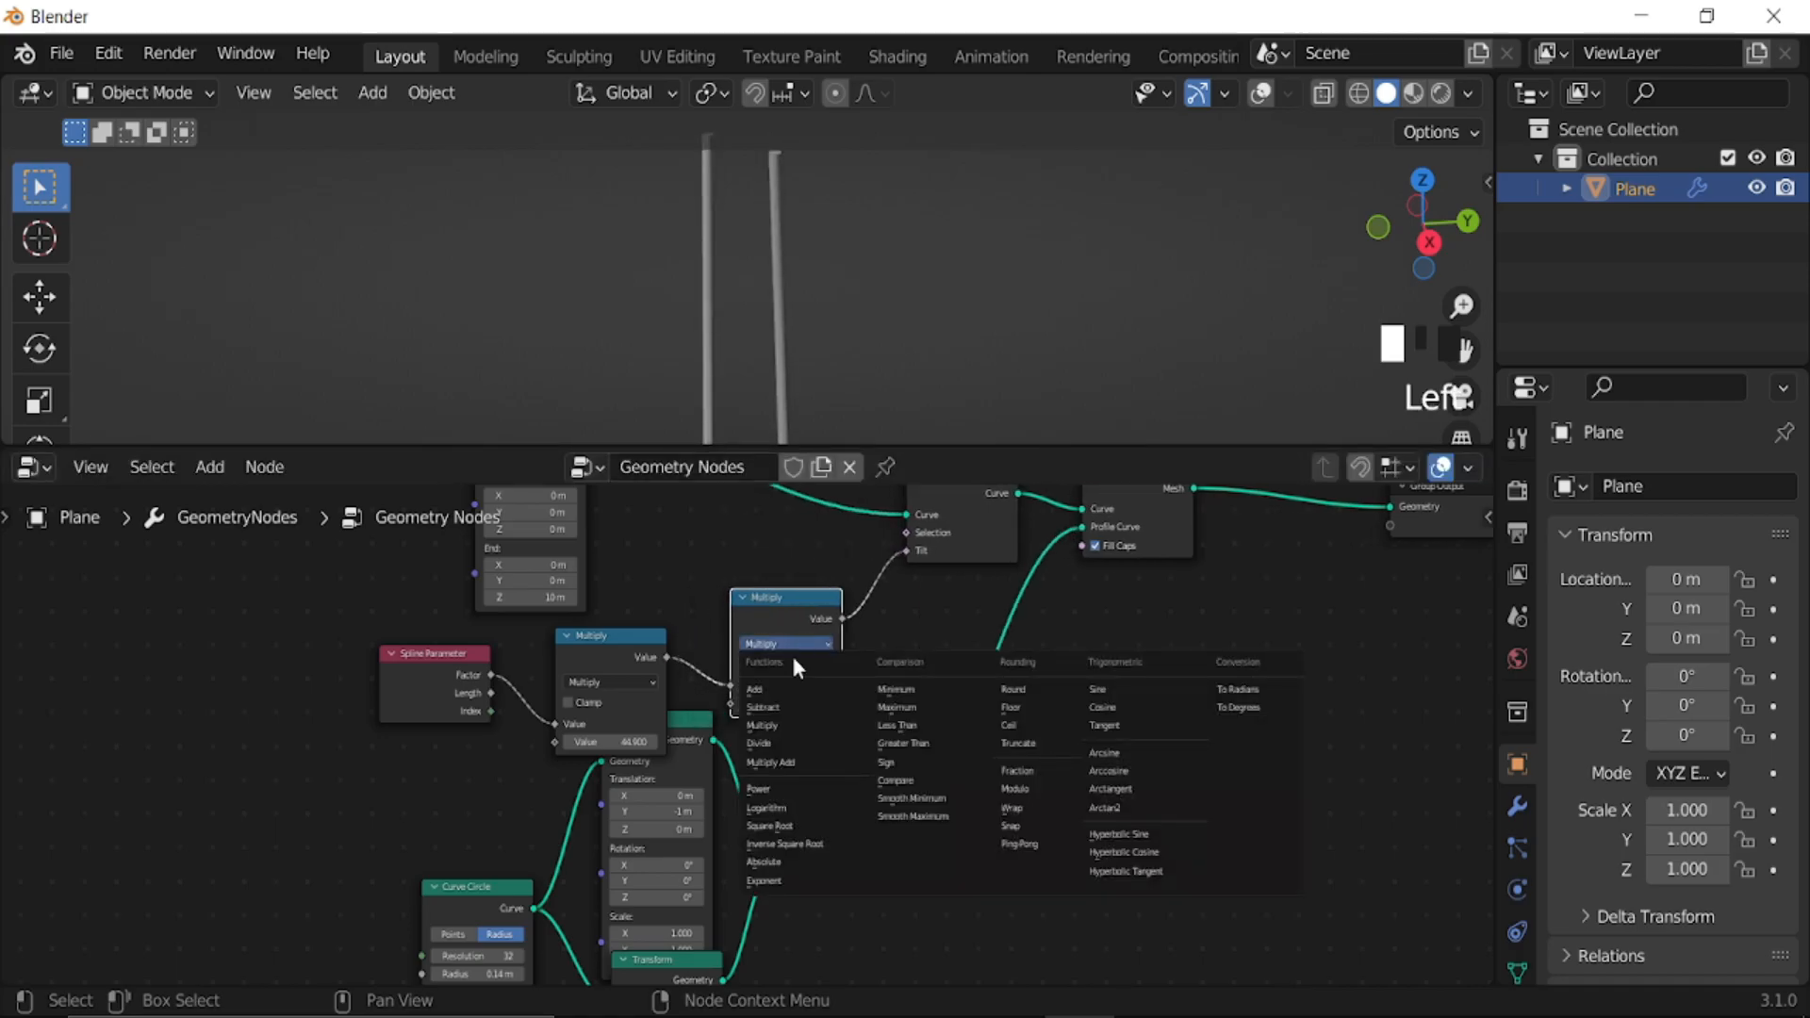
{"action": "left_click", "coordinate": [770, 696]}
{"action": "left_click_drag", "start_coordinate": [764, 700], "coordinate": [853, 700]}
- Insert a Resample Curve node between Curve Line and Set Curve Tilt
{"action": "scroll", "coordinate": [749, 260], "scroll_direction": "down", "scroll_amount": 5}
{"action": "middle_click_drag", "start_coordinate": [737, 598], "coordinate": [479, 681]}
{"action": "key", "text": "shift+a"}
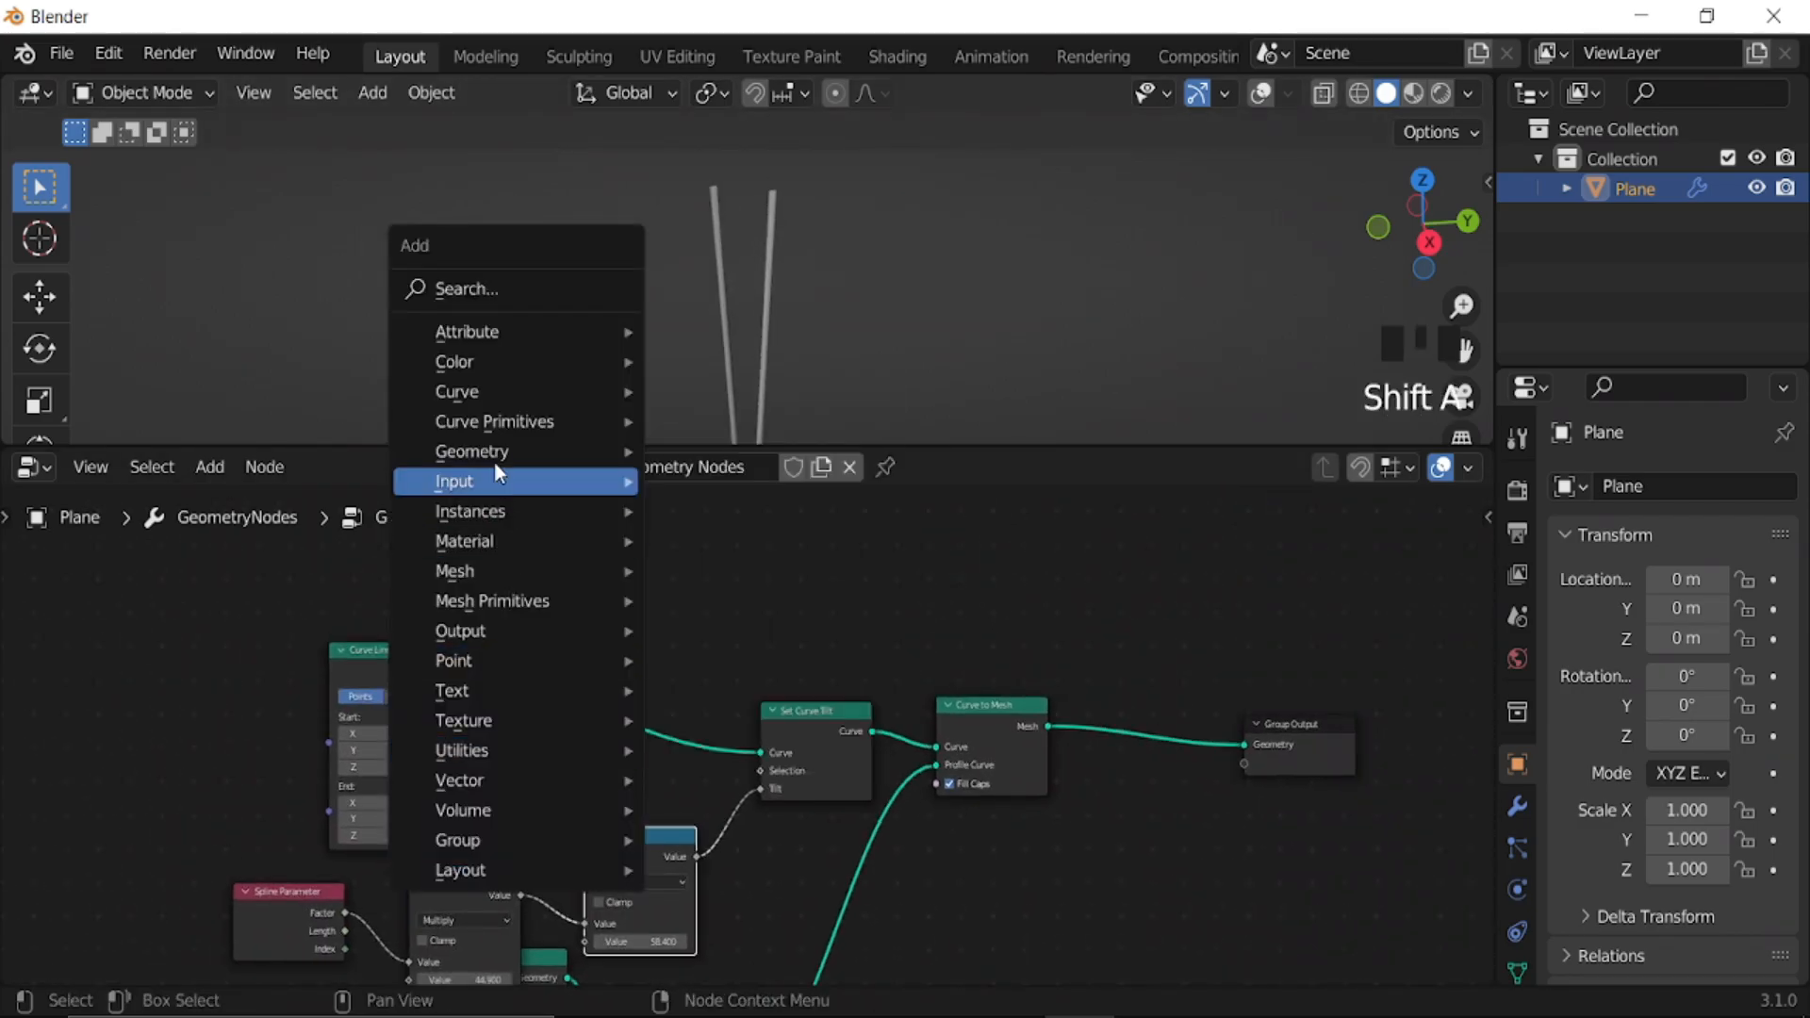
{"action": "mouse_move", "coordinate": [503, 406]}
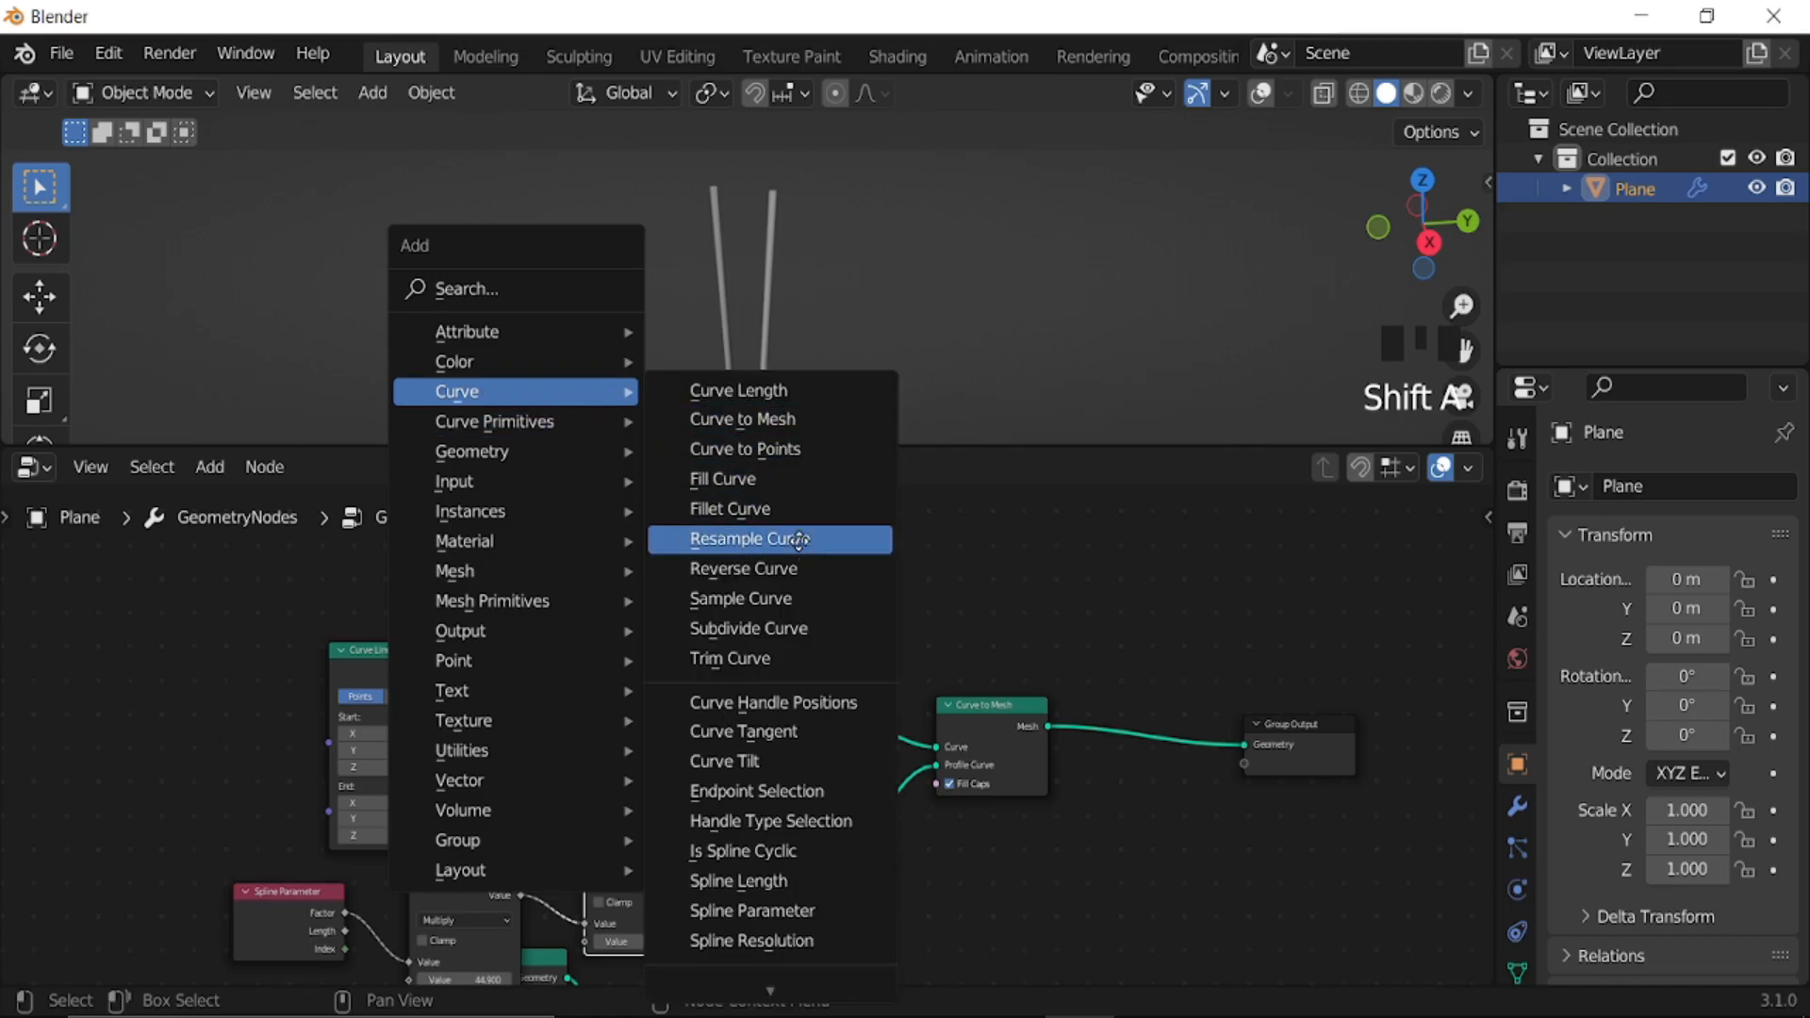
{"action": "left_click", "coordinate": [750, 538]}
{"action": "left_click", "coordinate": [553, 658]}
- Set the Multiply node's value to 45.6 to adjust the twist of the tubes
{"action": "scroll", "coordinate": [695, 748], "scroll_direction": "up", "scroll_amount": 3}
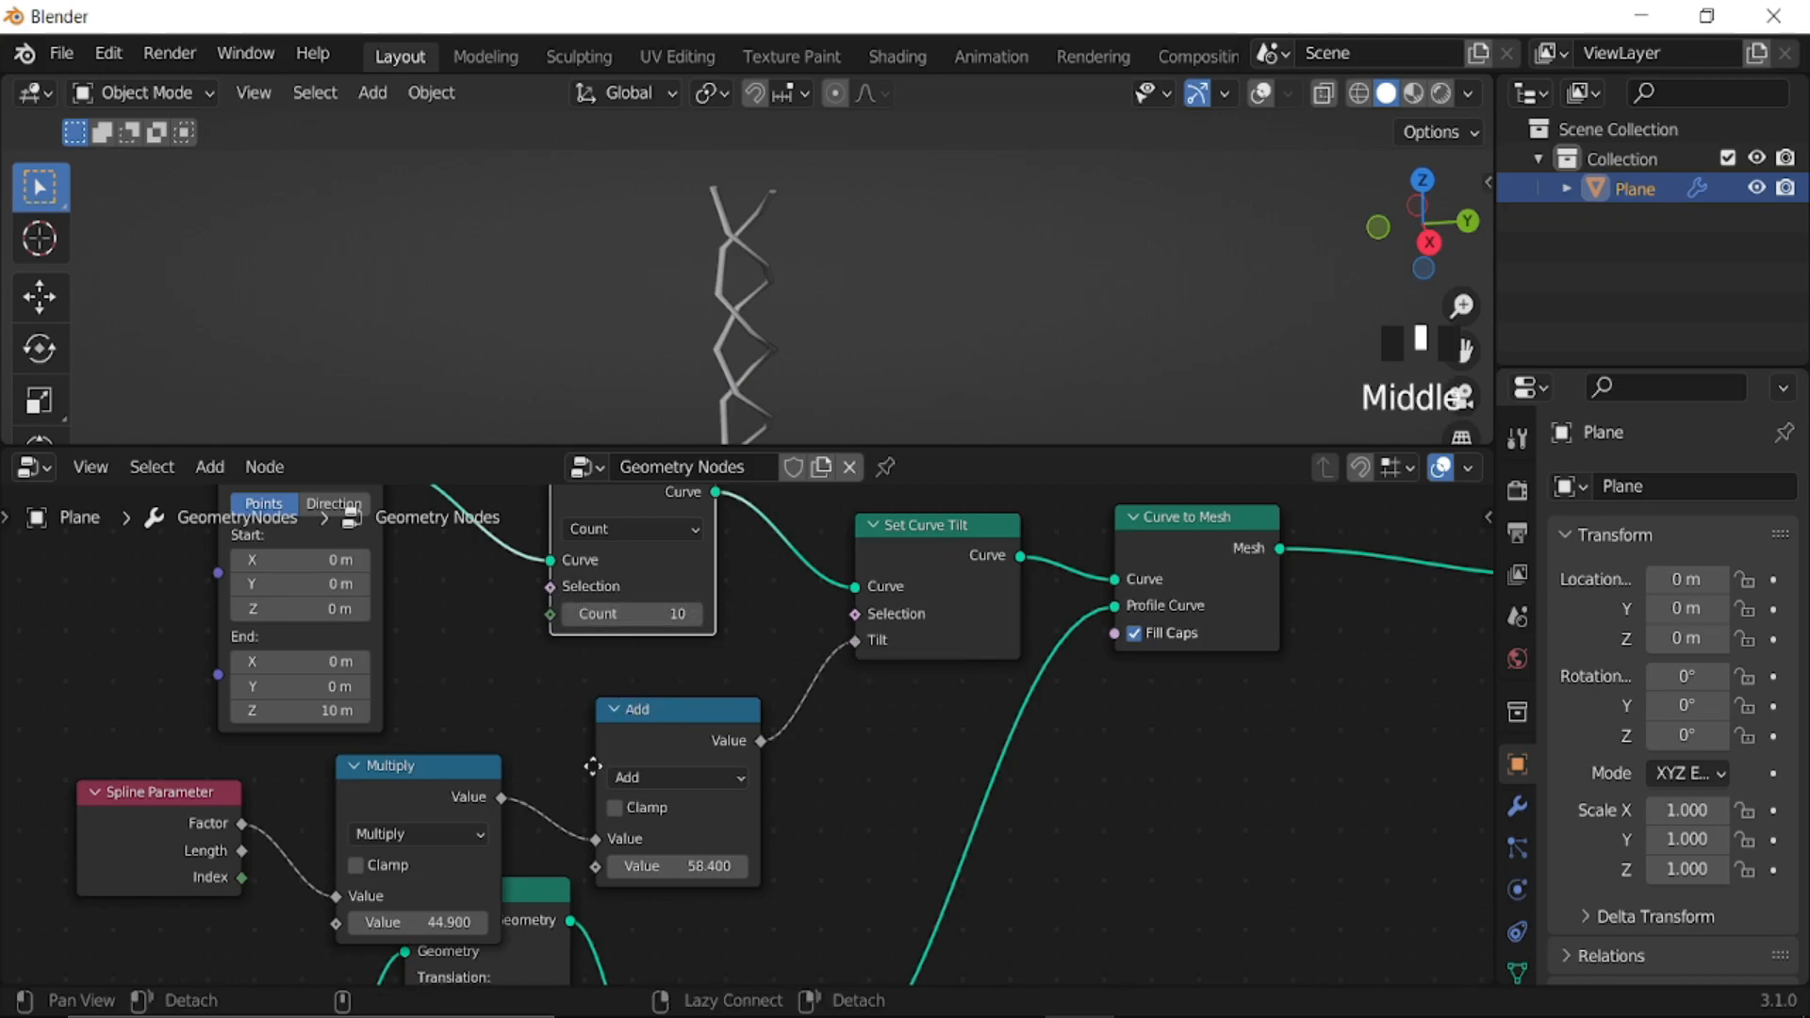
{"action": "middle_click_drag", "start_coordinate": [589, 811], "coordinate": [773, 647]}
{"action": "left_click", "coordinate": [634, 757]}
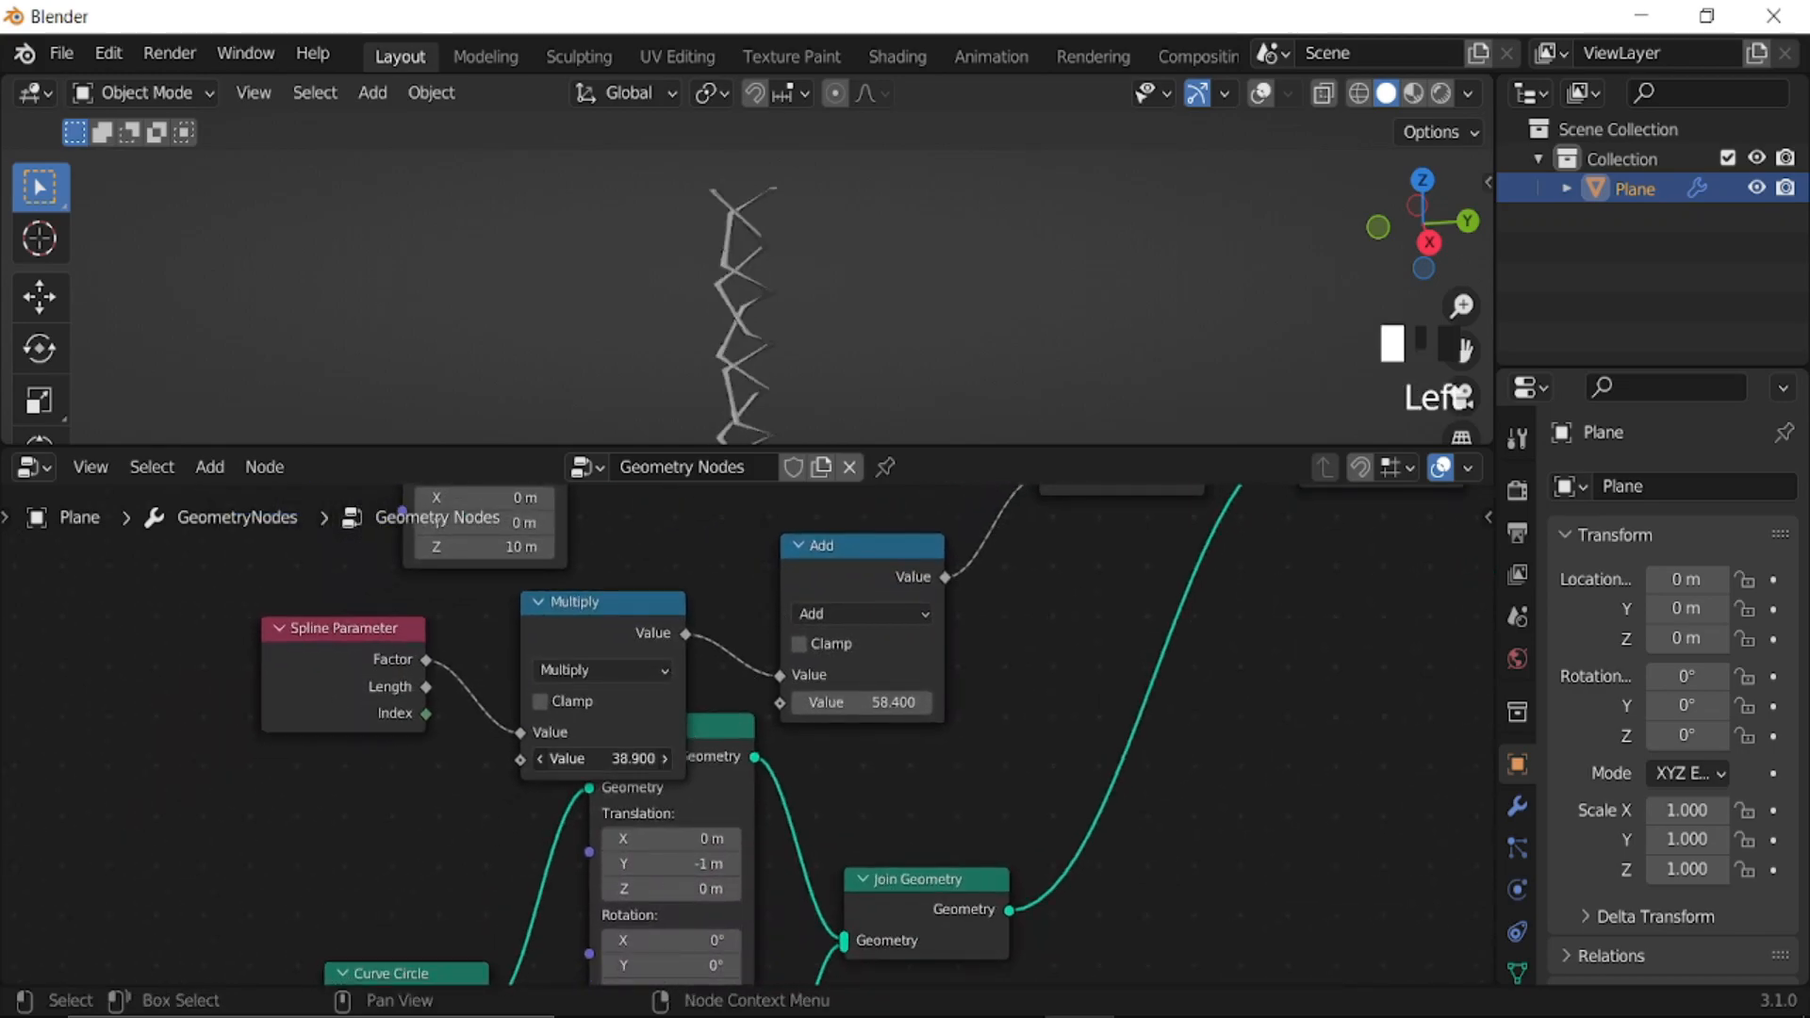
{"action": "left_click_drag", "start_coordinate": [585, 757], "coordinate": [646, 757]}
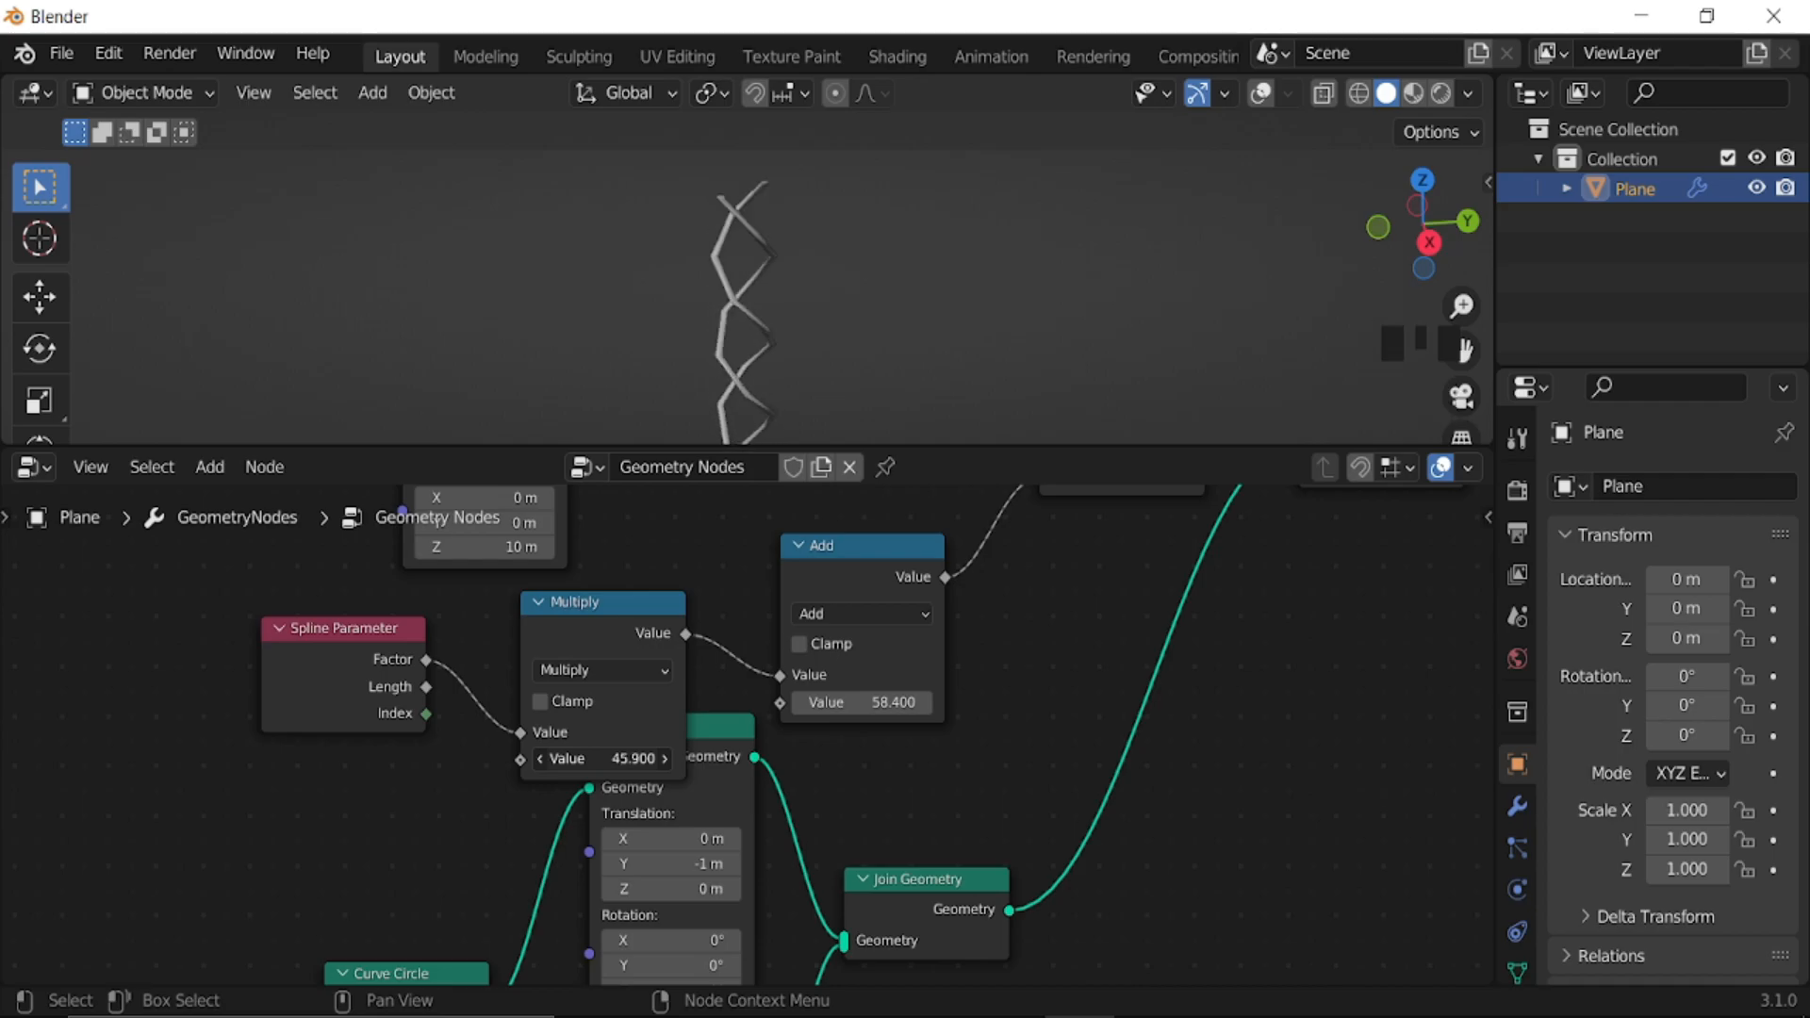
- Set the Curve Circle node's resolution to 383 and its radius to 0.54 m
{"action": "middle_click_drag", "start_coordinate": [700, 352], "coordinate": [847, 439]}
{"action": "middle_click_drag", "start_coordinate": [691, 615], "coordinate": [640, 525]}
{"action": "middle_click_drag", "start_coordinate": [454, 838], "coordinate": [1010, 655]}
{"action": "left_click_drag", "start_coordinate": [703, 691], "coordinate": [769, 691], "text": "shift"}
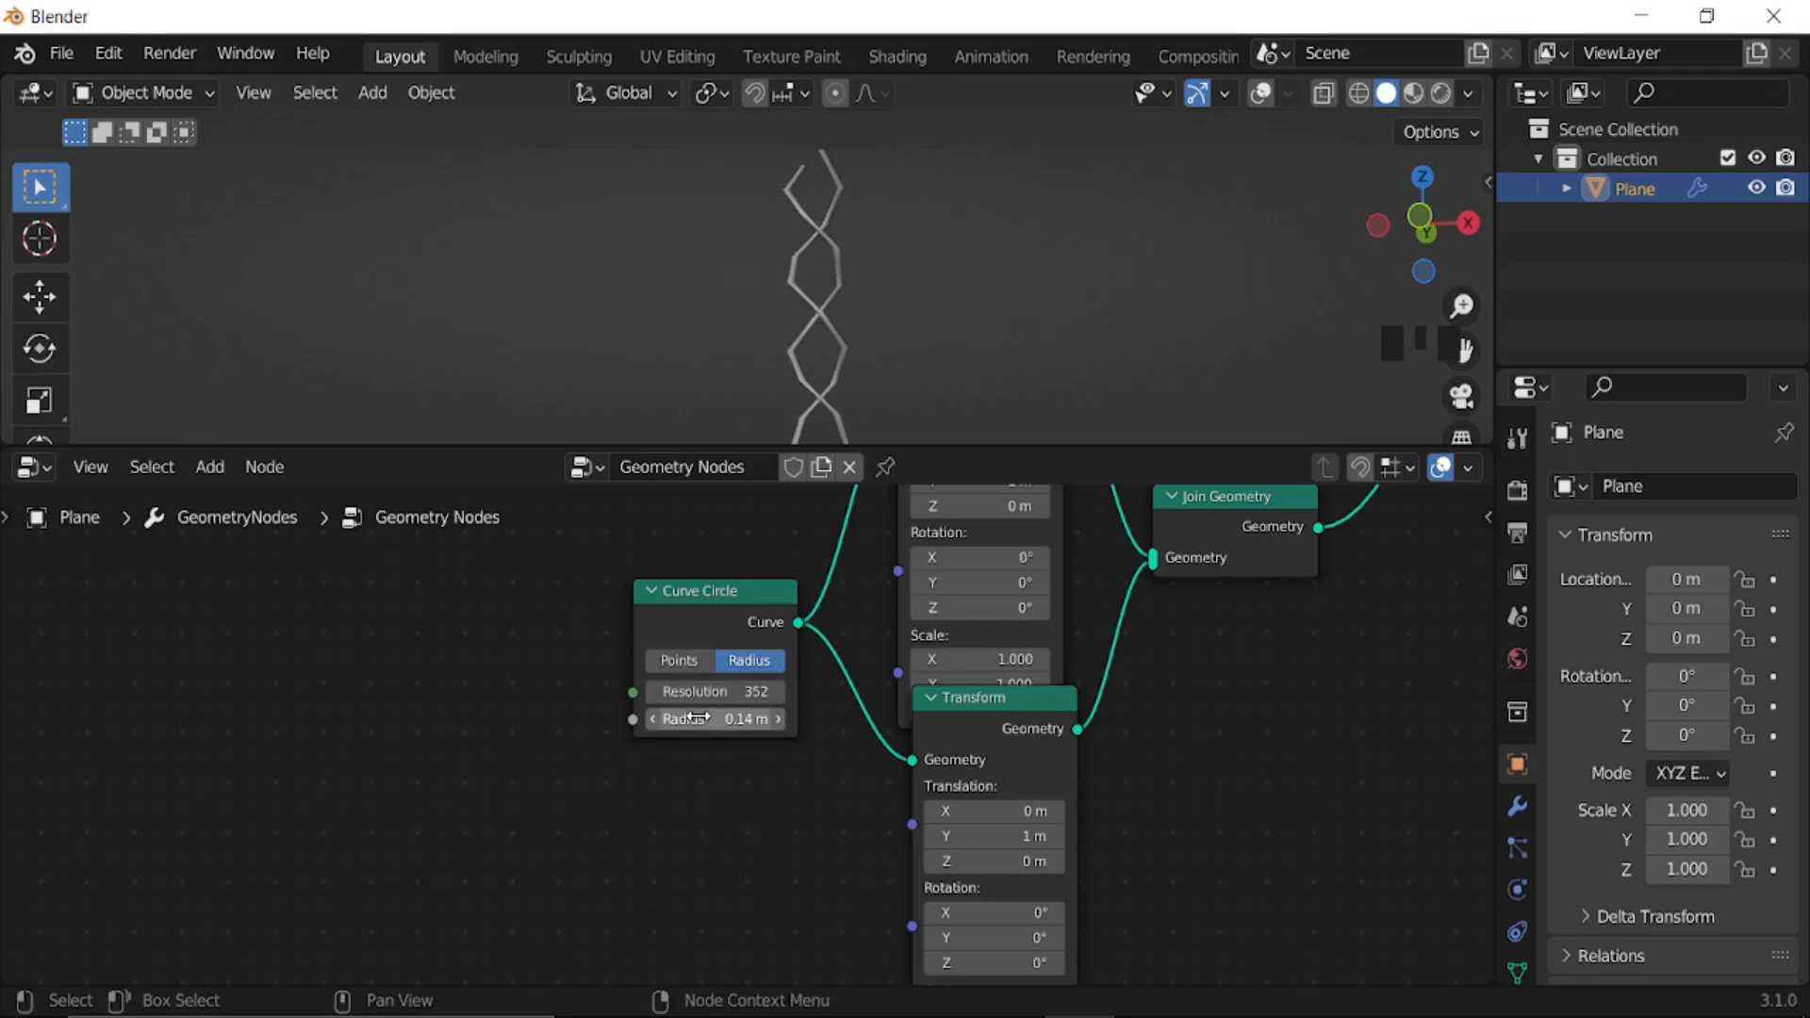
{"action": "left_click_drag", "start_coordinate": [717, 718], "coordinate": [755, 718], "text": "shift"}
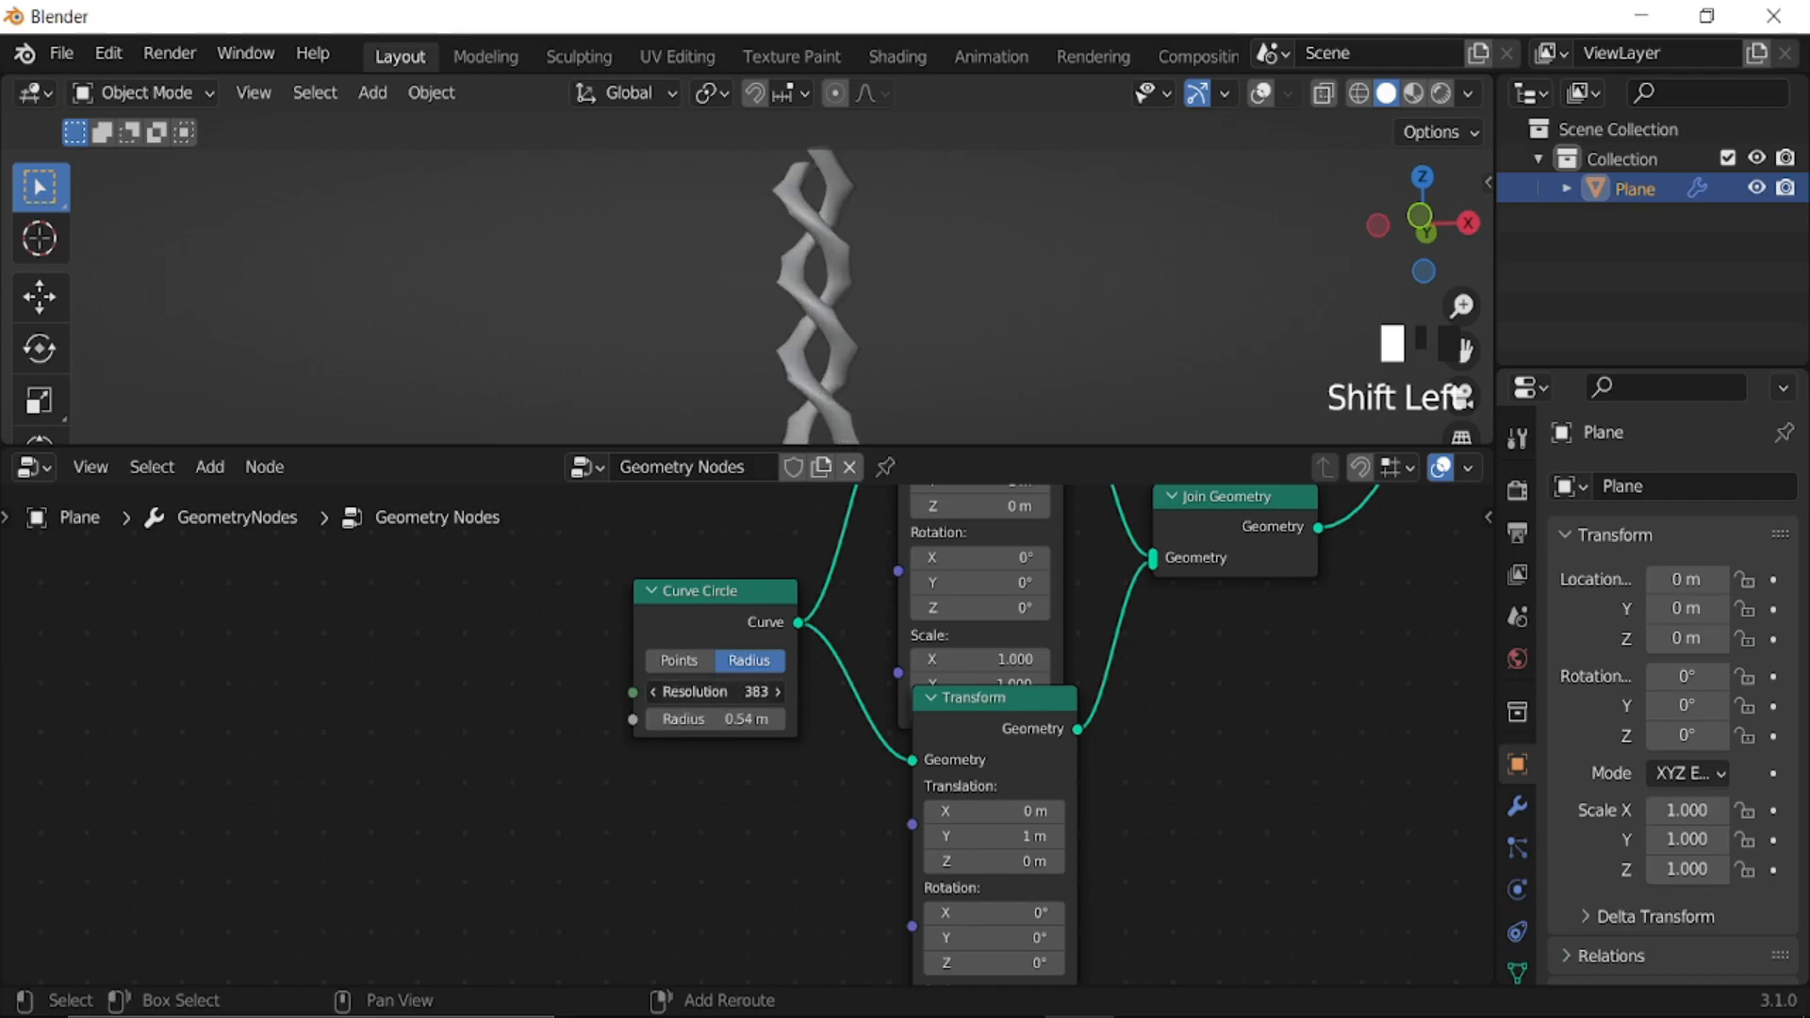
- Set the Multiply node's value to 48.7 to fine-tune the twist of the thicker tubes
{"action": "middle_click_drag", "start_coordinate": [936, 643], "coordinate": [829, 916]}
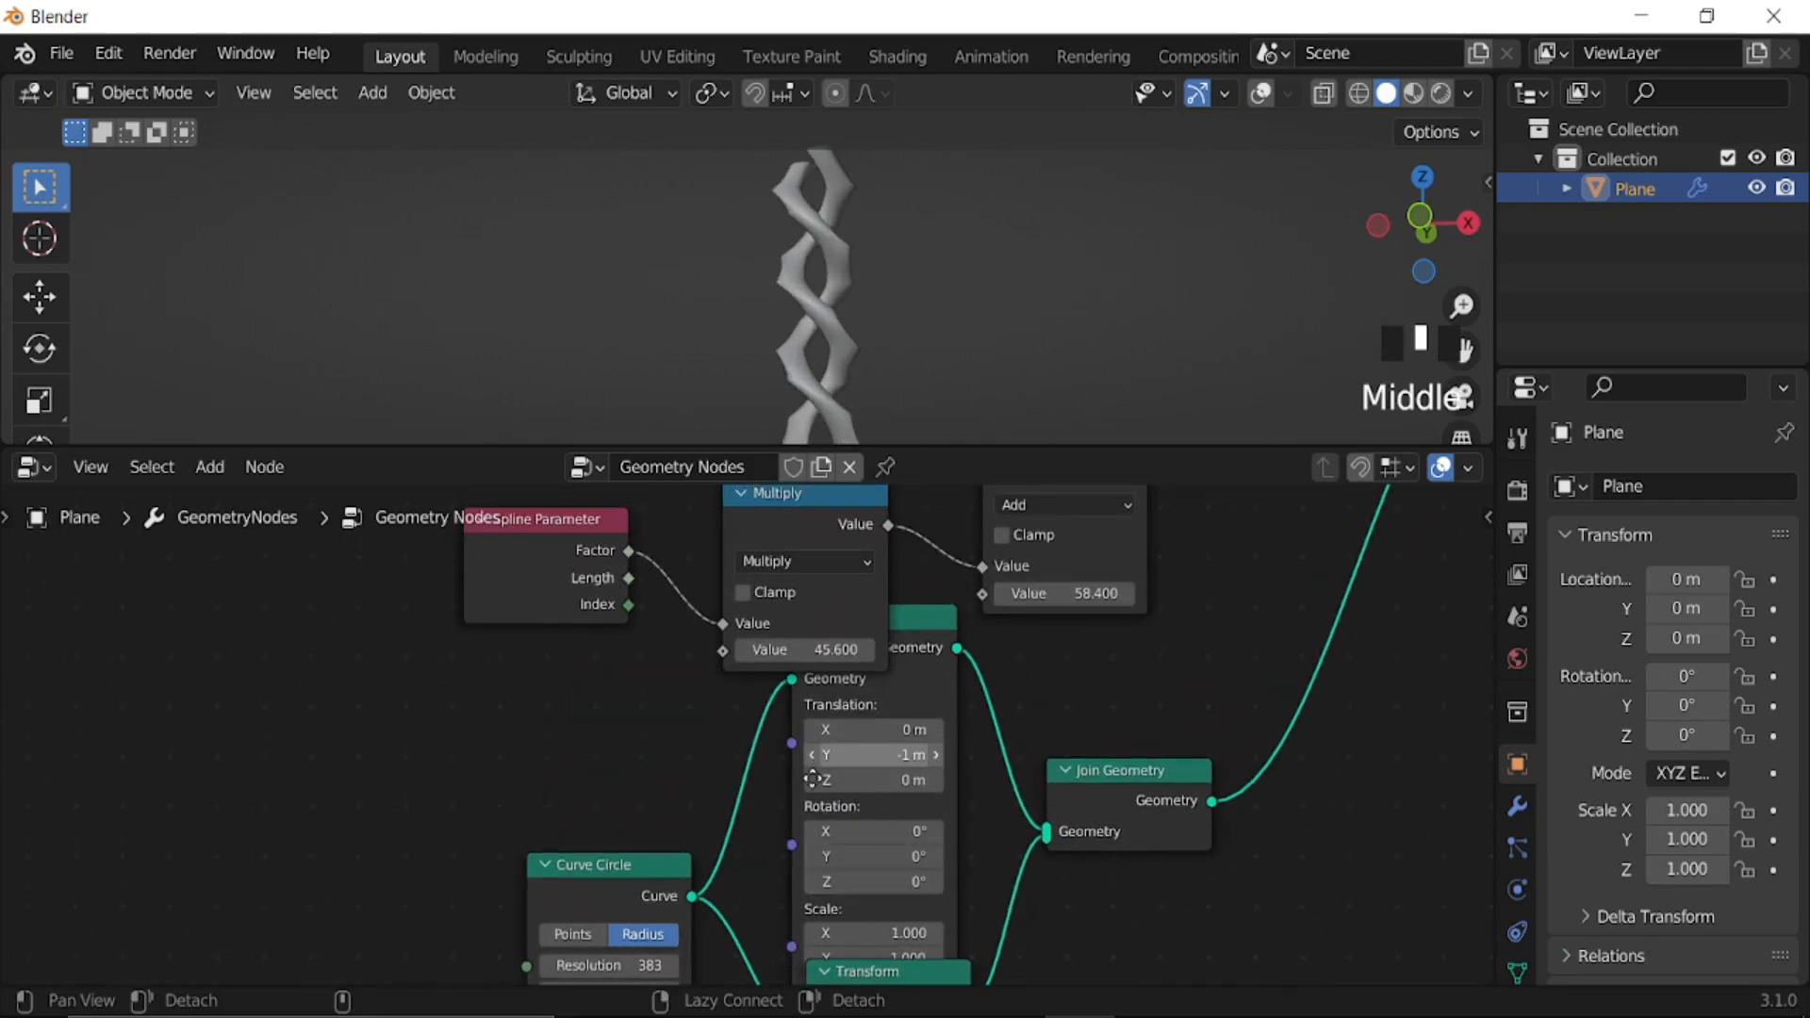
{"action": "middle_click_drag", "start_coordinate": [820, 719], "coordinate": [766, 834]}
{"action": "scroll", "coordinate": [750, 744], "scroll_direction": "up", "scroll_amount": 1}
{"action": "mouse_move", "coordinate": [793, 770]}
{"action": "left_mouse_down", "text": "shift"}
{"action": "mouse_move", "coordinate": [740, 770]}
{"action": "mouse_move", "coordinate": [776, 770]}
{"action": "left_mouse_up", "text": "shift"}
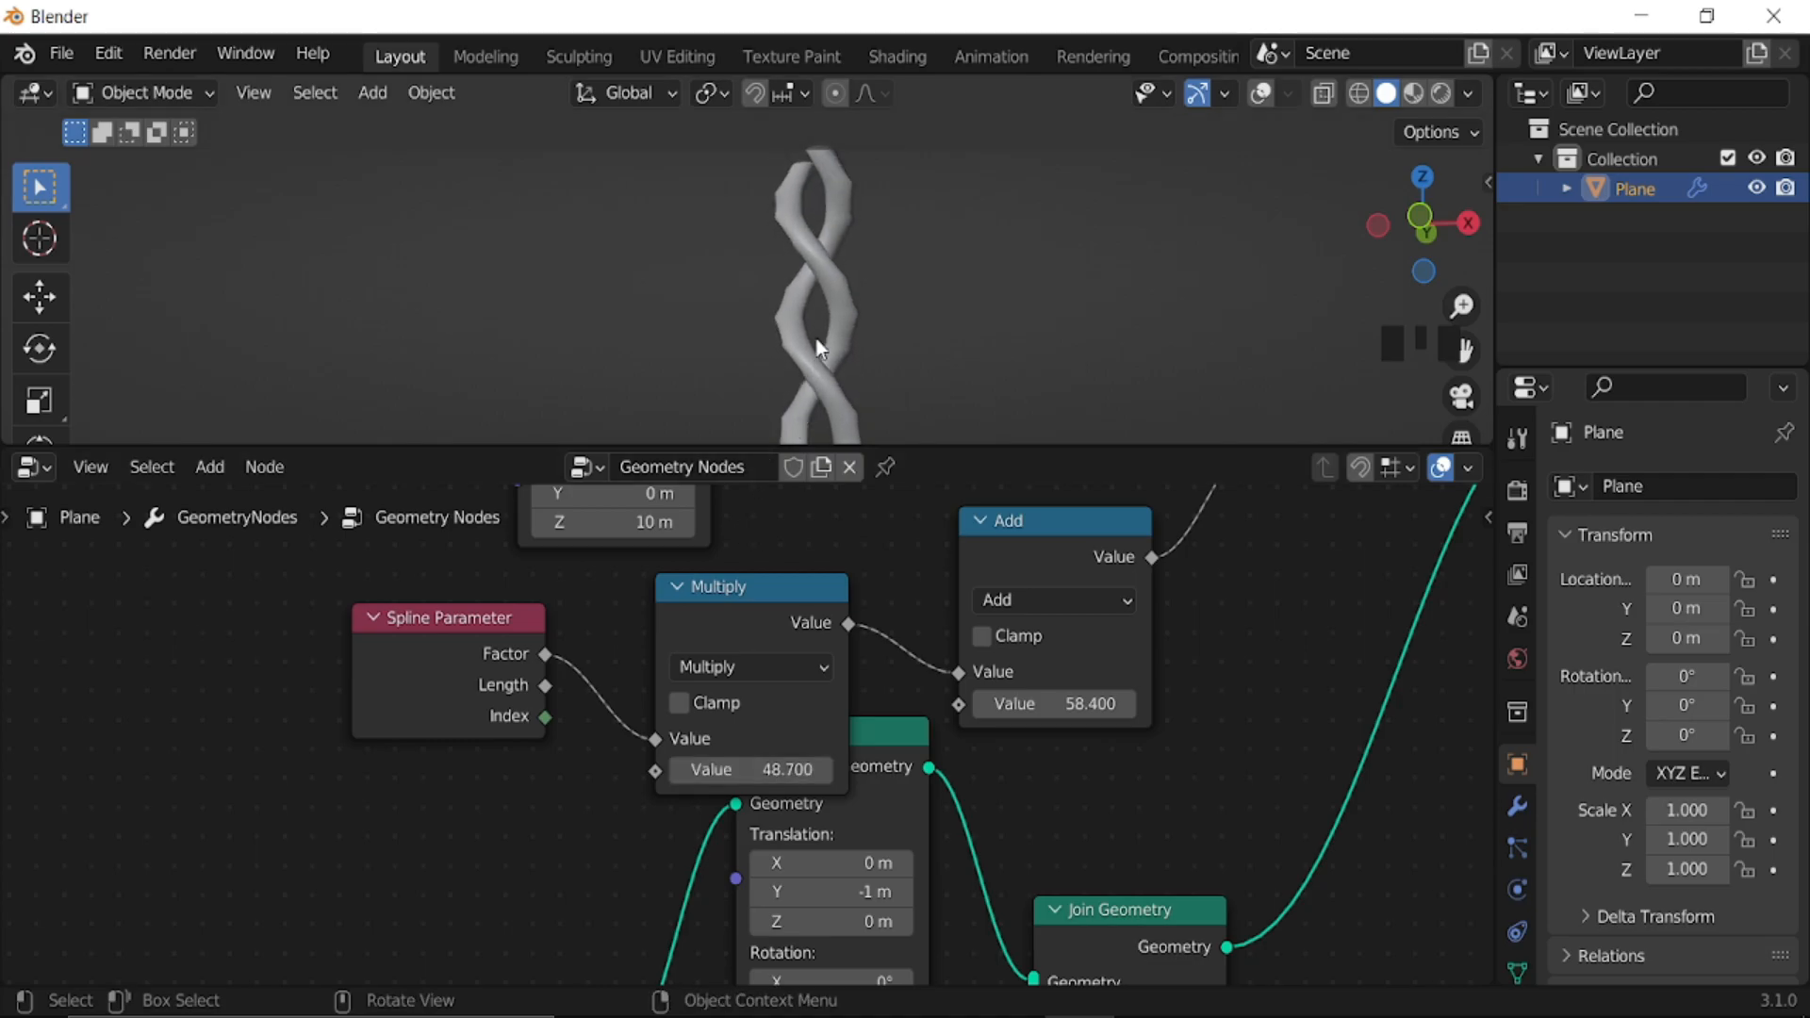
- Turn the 3D viewport overlays back on with the whole twisted model in view
{"action": "scroll", "coordinate": [815, 339], "scroll_direction": "down", "scroll_amount": 2}
{"action": "scroll", "coordinate": [818, 325], "scroll_direction": "up", "scroll_amount": 2}
{"action": "middle_click_drag", "start_coordinate": [865, 816], "coordinate": [752, 848]}
{"action": "scroll", "coordinate": [933, 340], "scroll_direction": "down", "scroll_amount": 4}
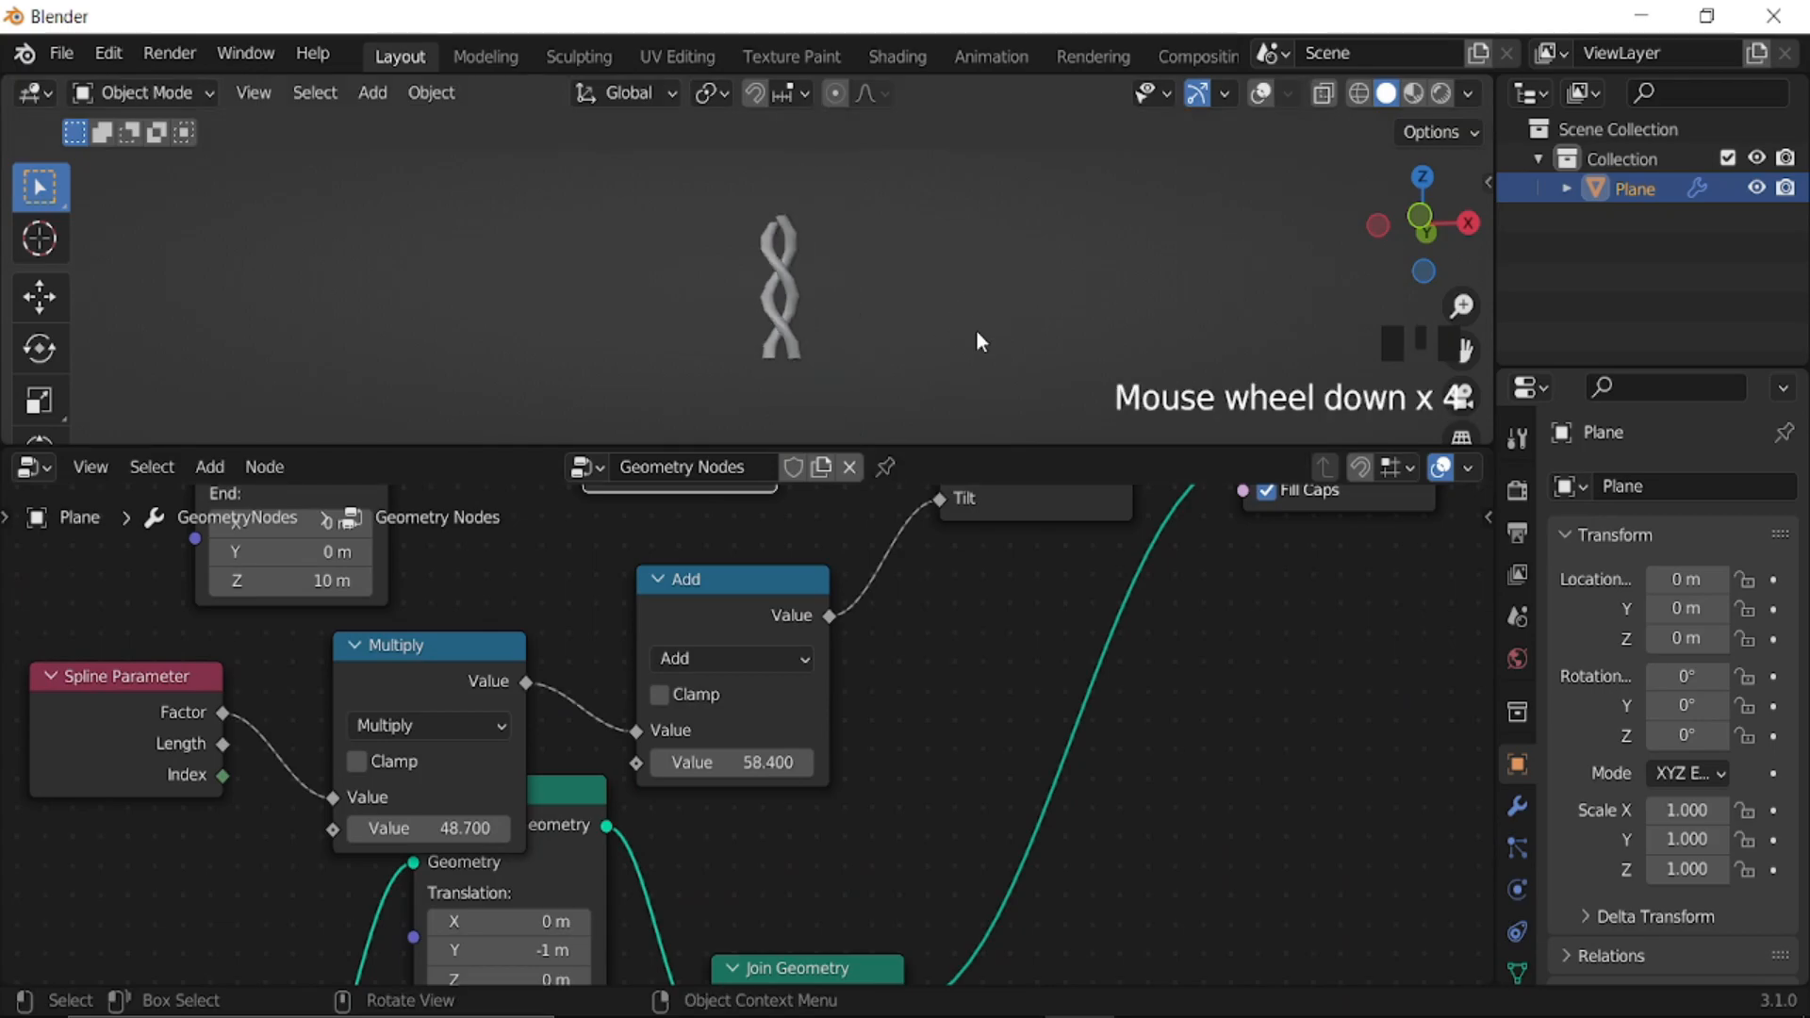
{"action": "left_click", "coordinate": [1268, 94]}
- Add a camera and align it to a close right orthographic view of the twisted tubes
{"action": "key", "text": "shift+a"}
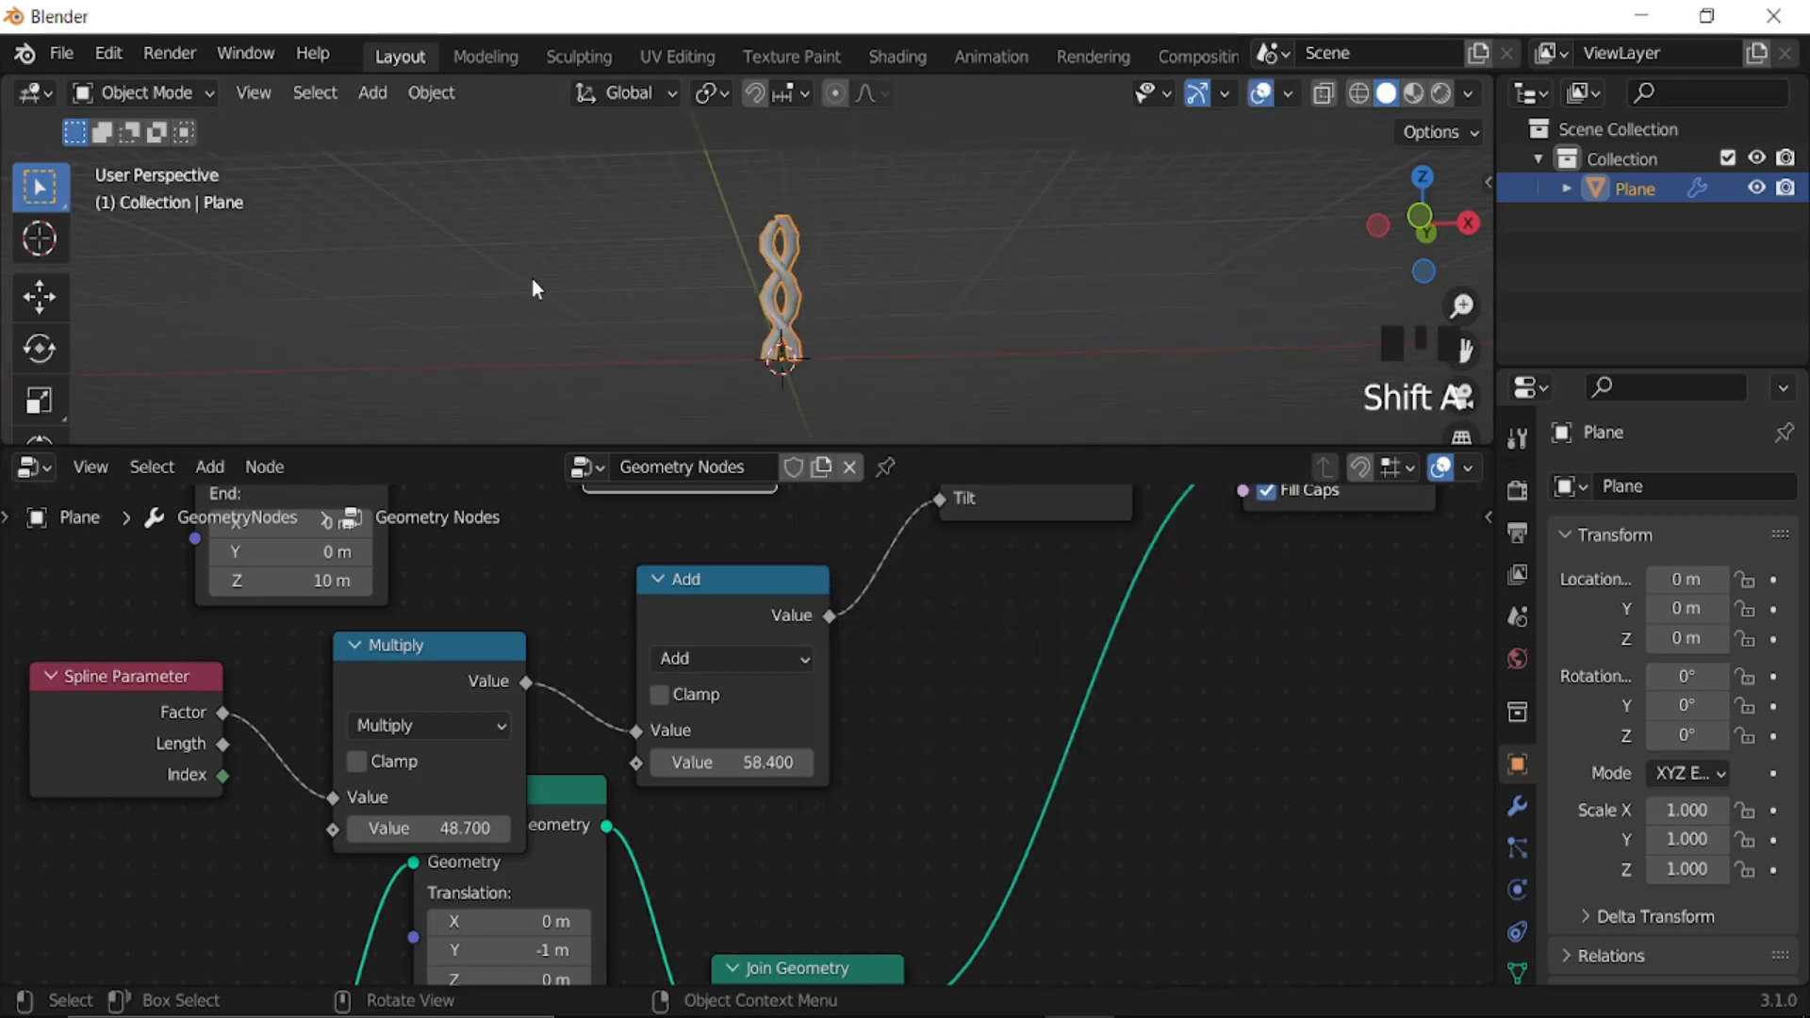
{"action": "key", "text": "KP_3"}
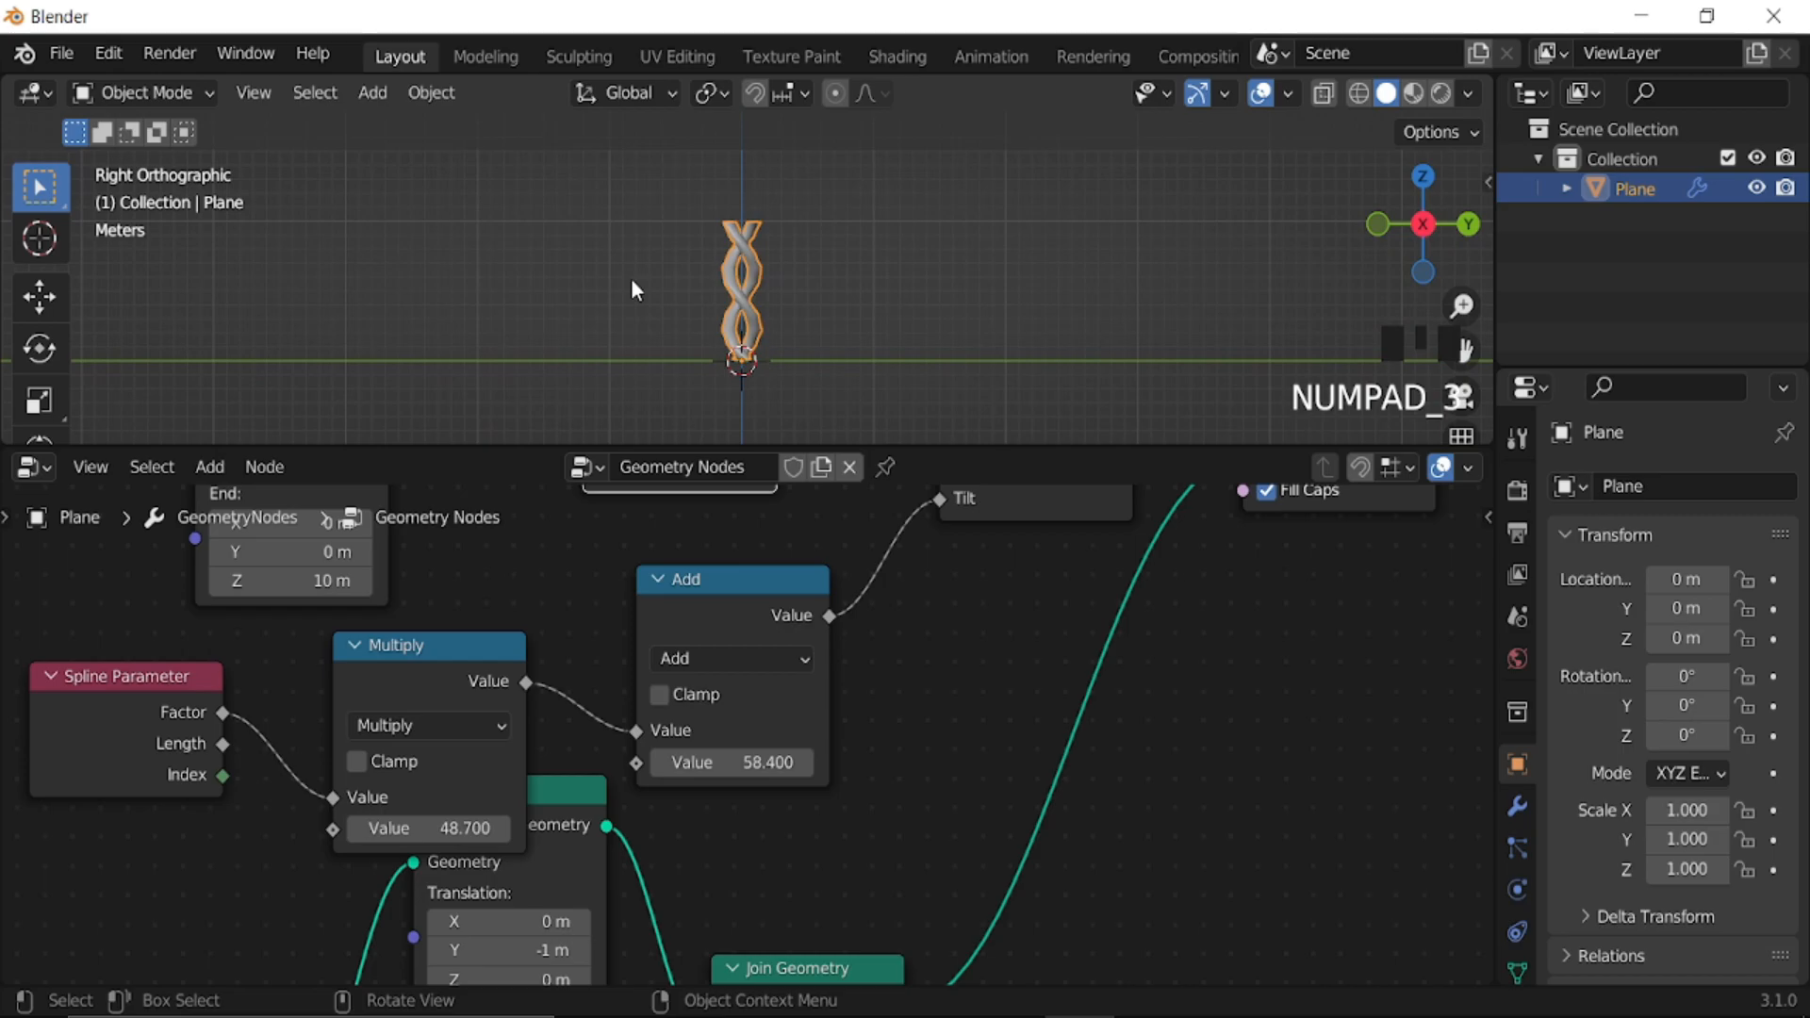
{"action": "key", "text": "shift+a"}
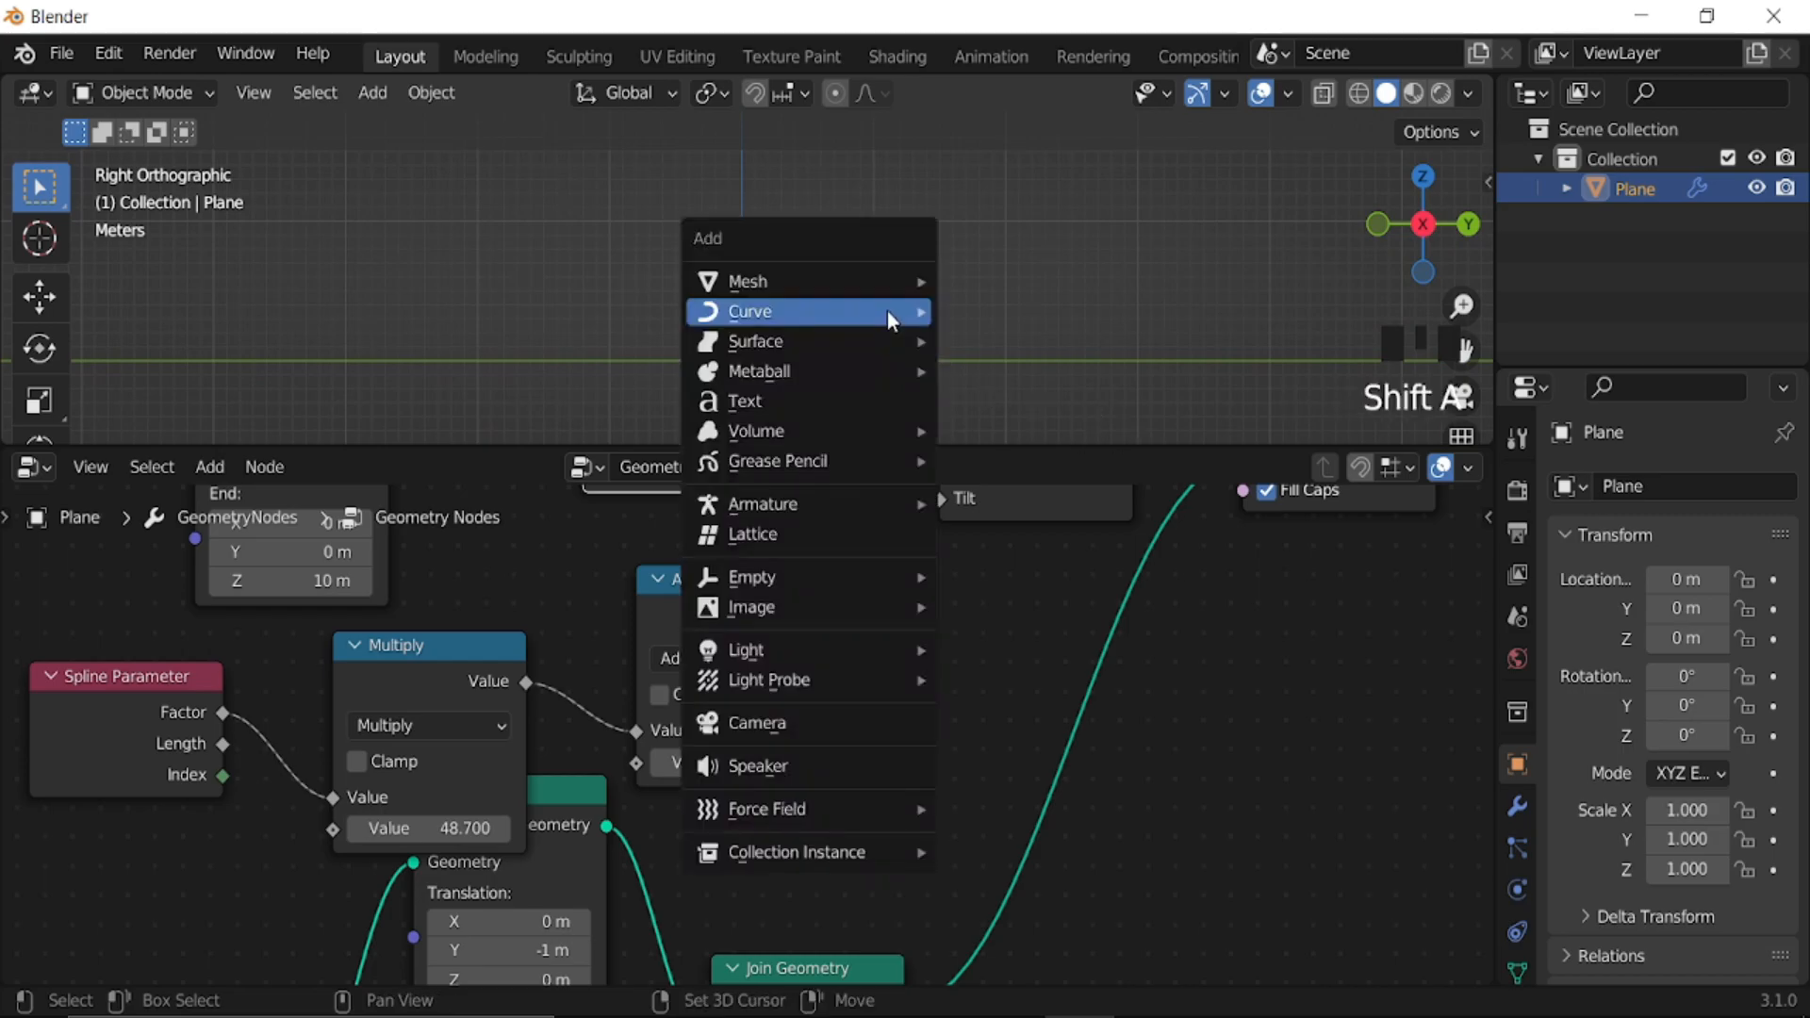
{"action": "left_click", "coordinate": [823, 723]}
{"action": "scroll", "coordinate": [770, 345], "scroll_direction": "up", "scroll_amount": 4}
{"action": "key", "text": "ctrl+alt+KP_0"}
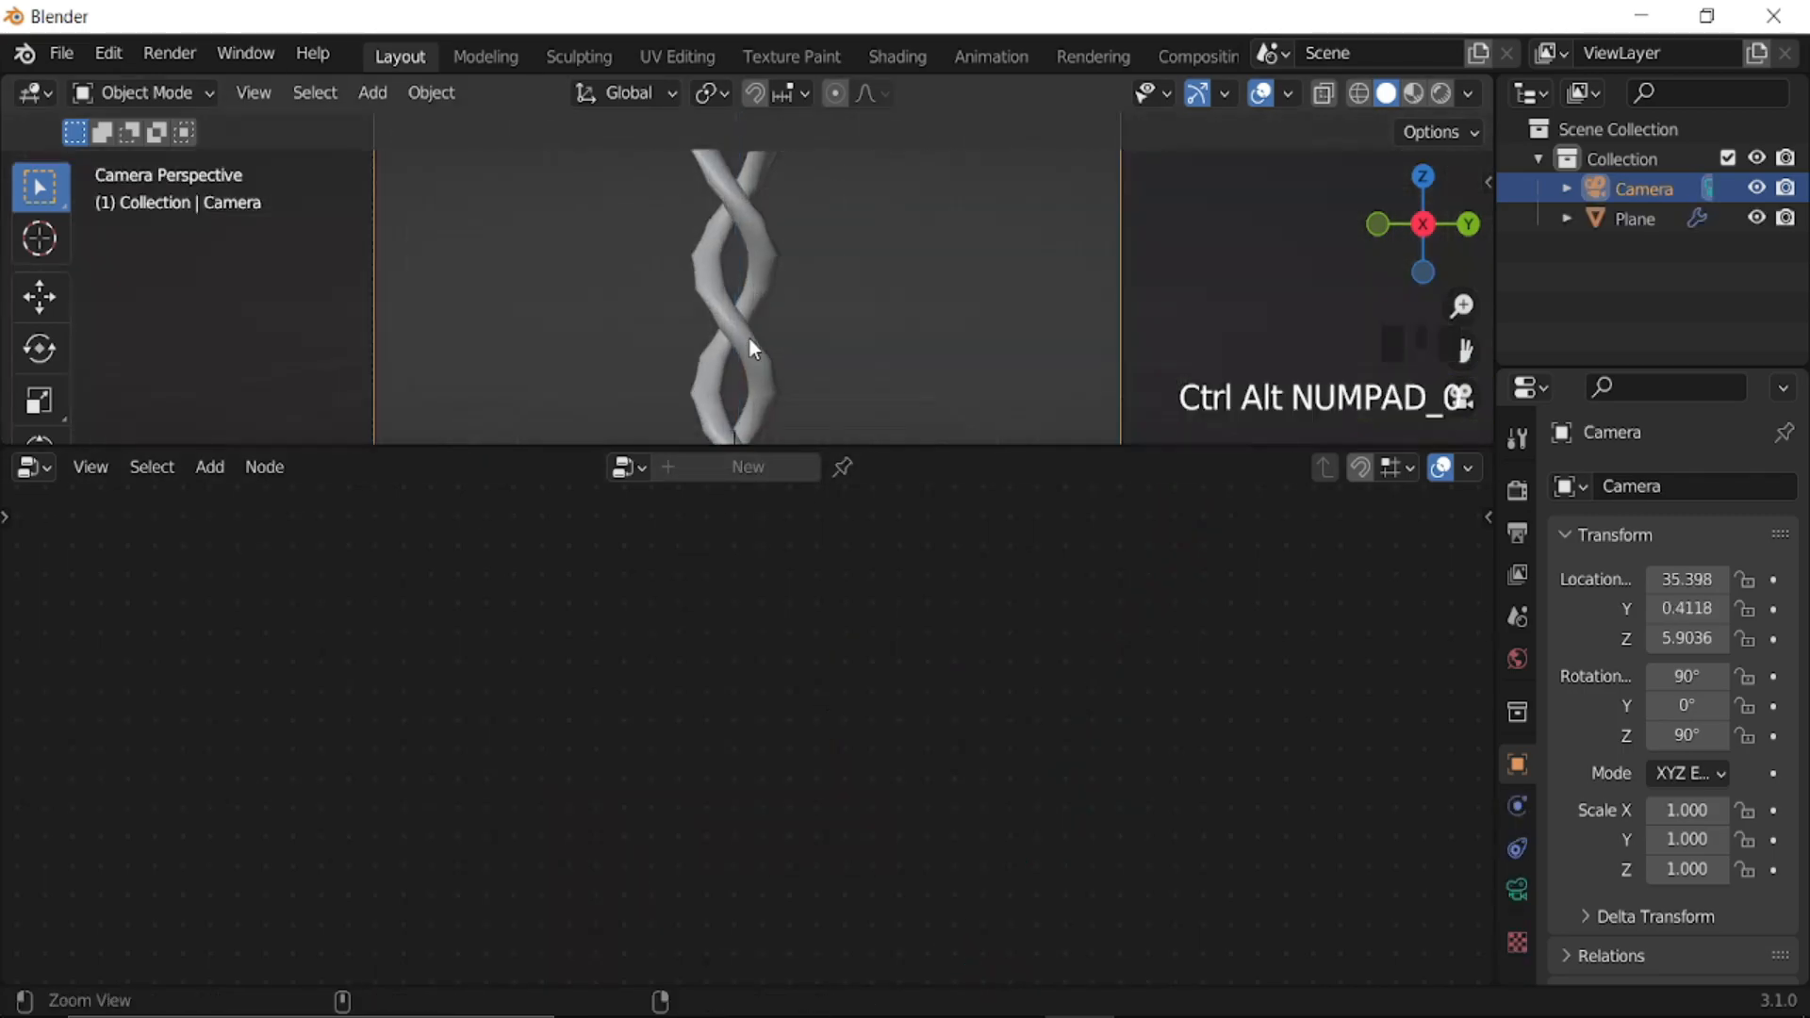
- Set the camera's focal length to 117 mm and move the camera along Y to about 0.2588 m
{"action": "scroll", "coordinate": [751, 349], "scroll_direction": "down", "scroll_amount": 3}
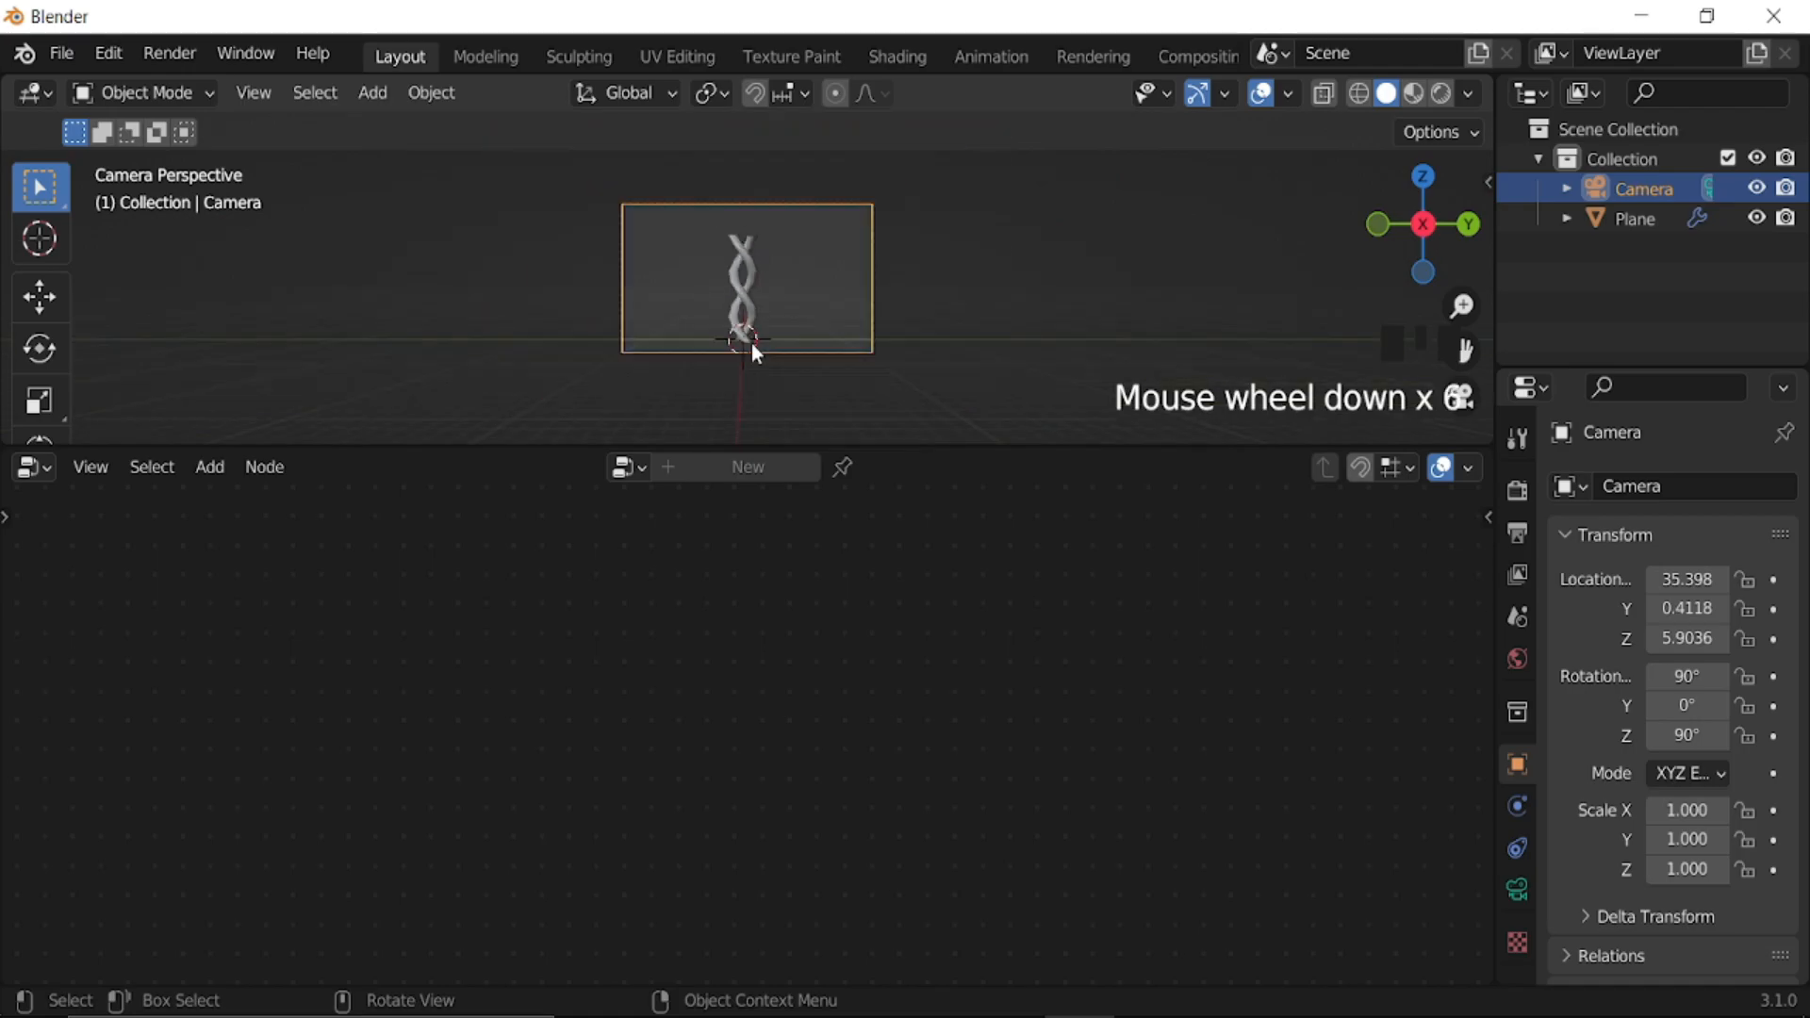
{"action": "left_click", "coordinate": [1517, 890]}
{"action": "left_click_drag", "start_coordinate": [1700, 627], "coordinate": [1781, 628]}
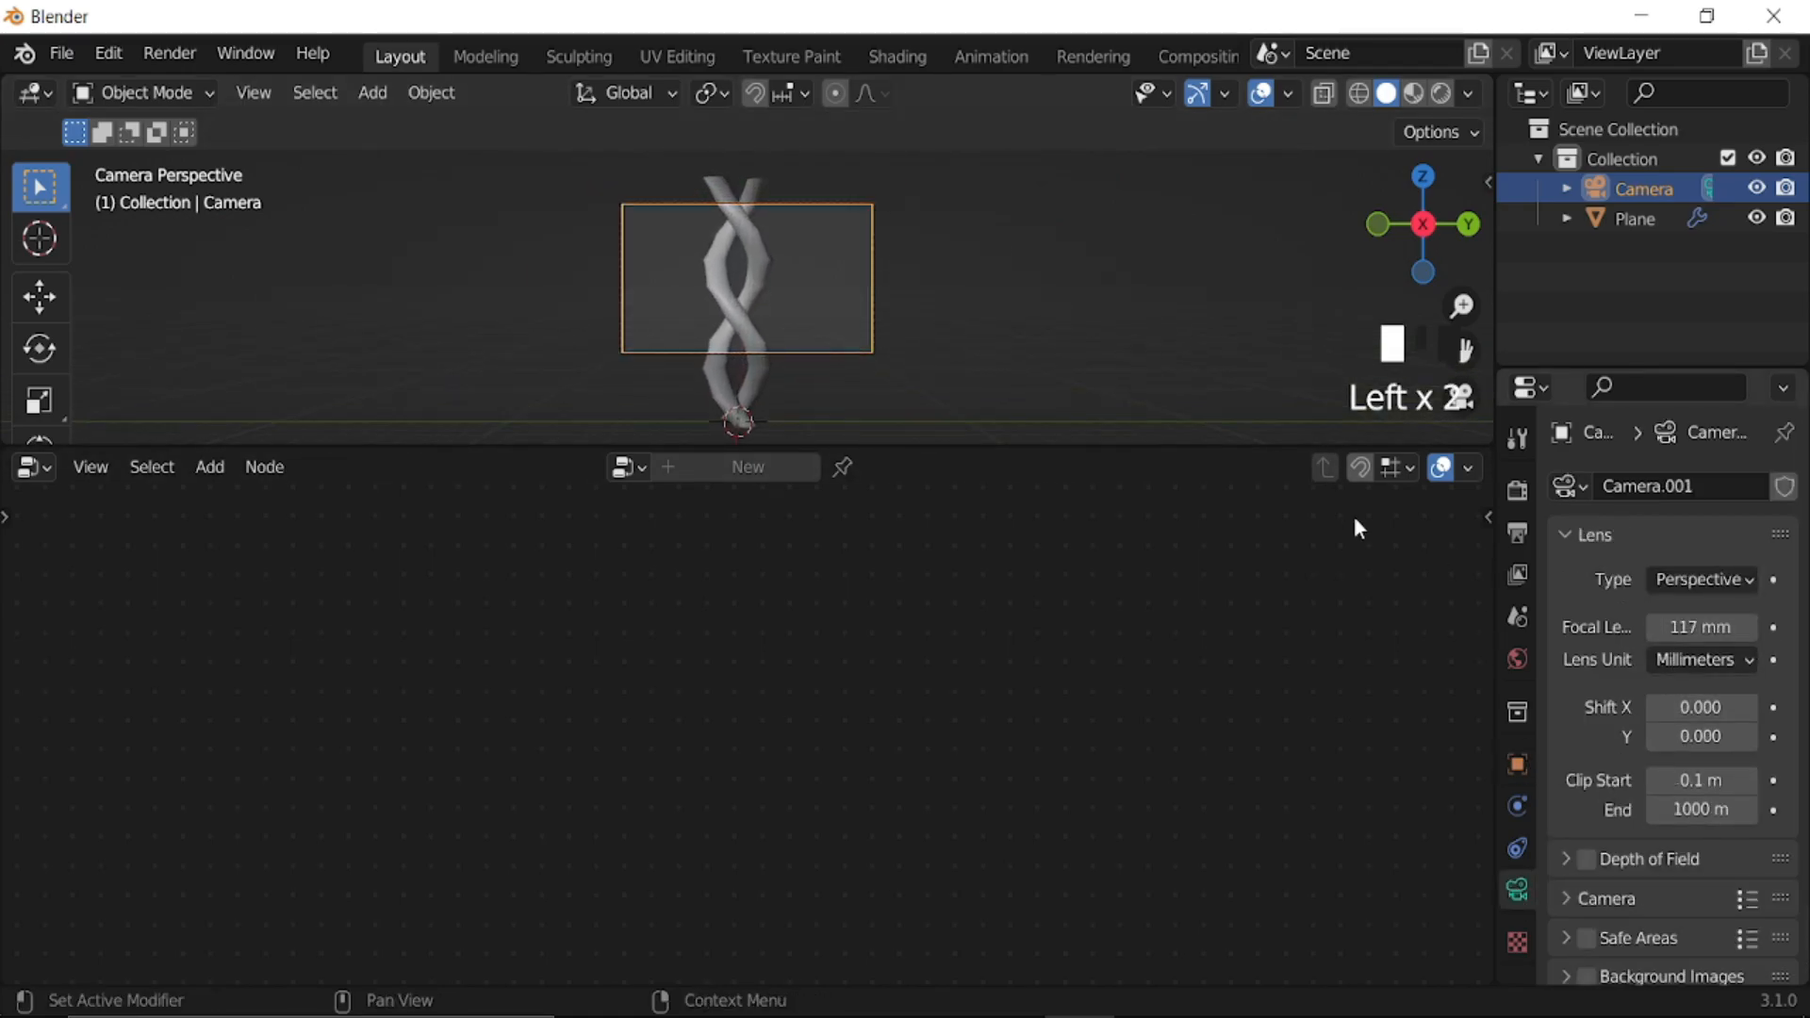
{"action": "scroll", "coordinate": [867, 373], "scroll_direction": "up", "scroll_amount": 2}
{"action": "scroll", "coordinate": [863, 370], "scroll_direction": "down", "scroll_amount": 3}
{"action": "key", "text": "g"}
{"action": "key", "text": "y"}
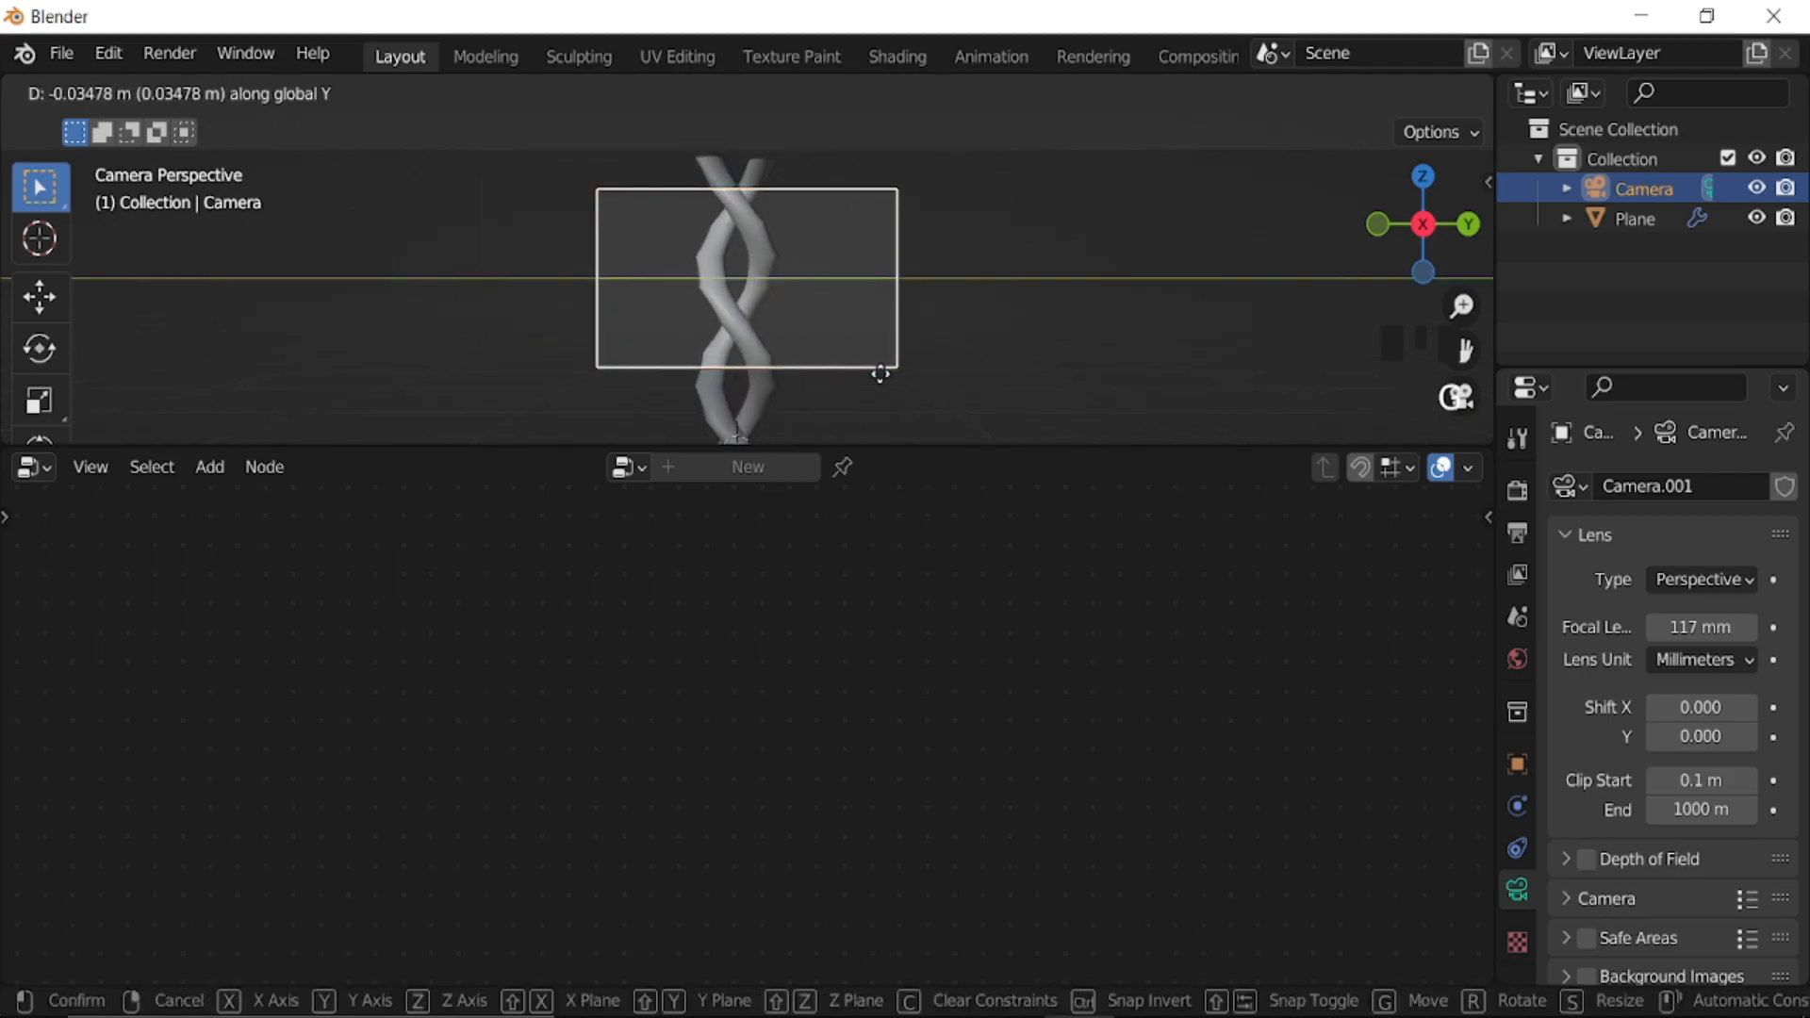
{"action": "left_click", "coordinate": [861, 371]}
- Set the camera's Y rotation to -44.2° so the twisted tubes run diagonally through the frame
{"action": "left_click", "coordinate": [1526, 765]}
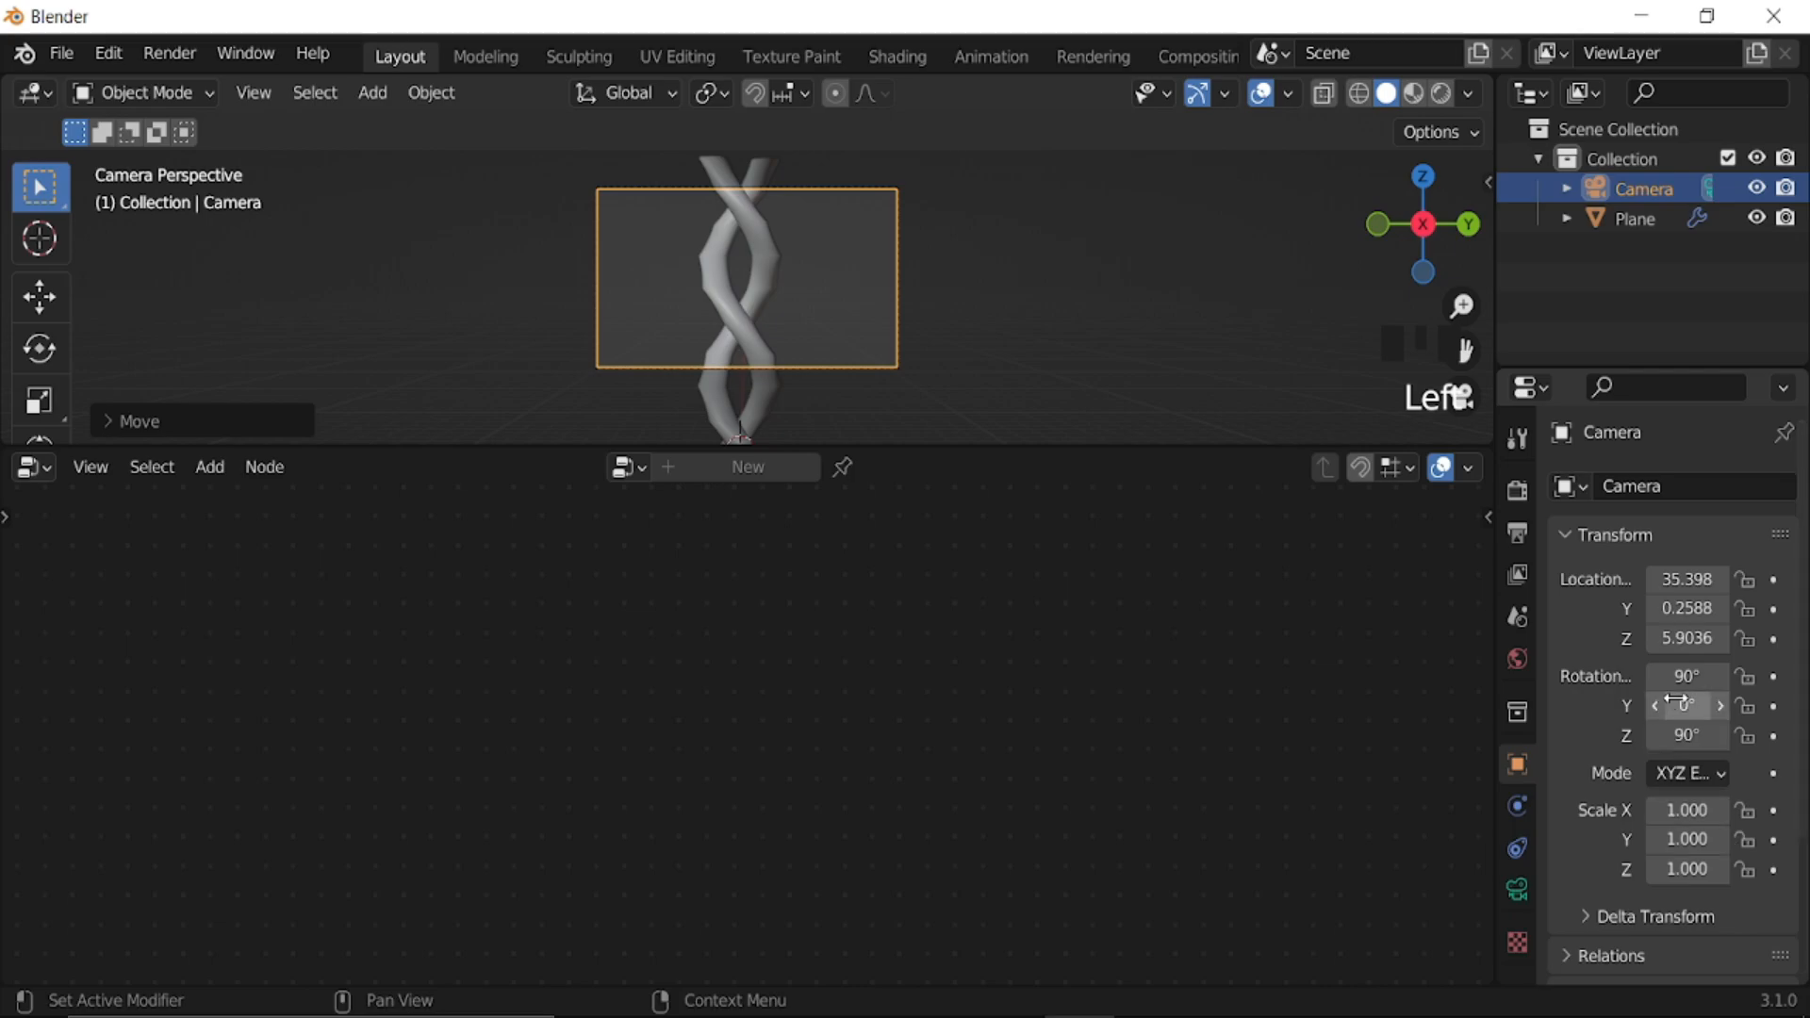
{"action": "left_click_drag", "start_coordinate": [1667, 676], "coordinate": [1688, 676]}
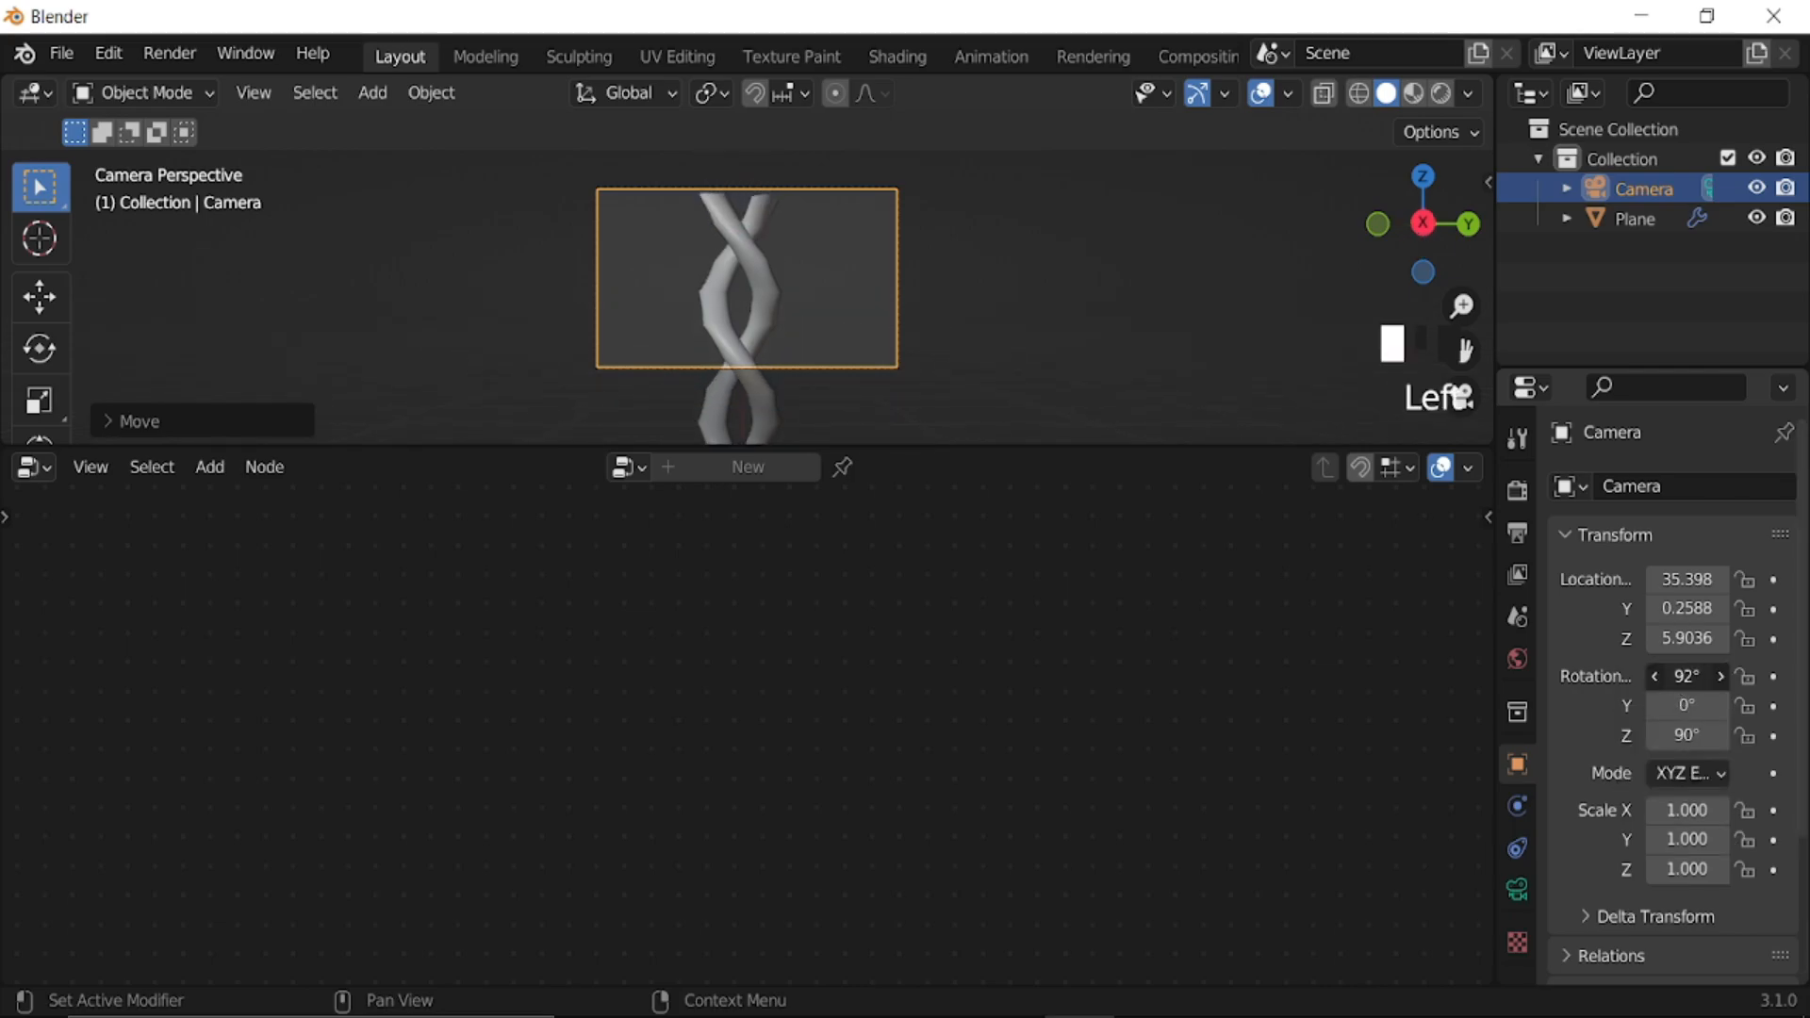
{"action": "key", "text": "ctrl+z"}
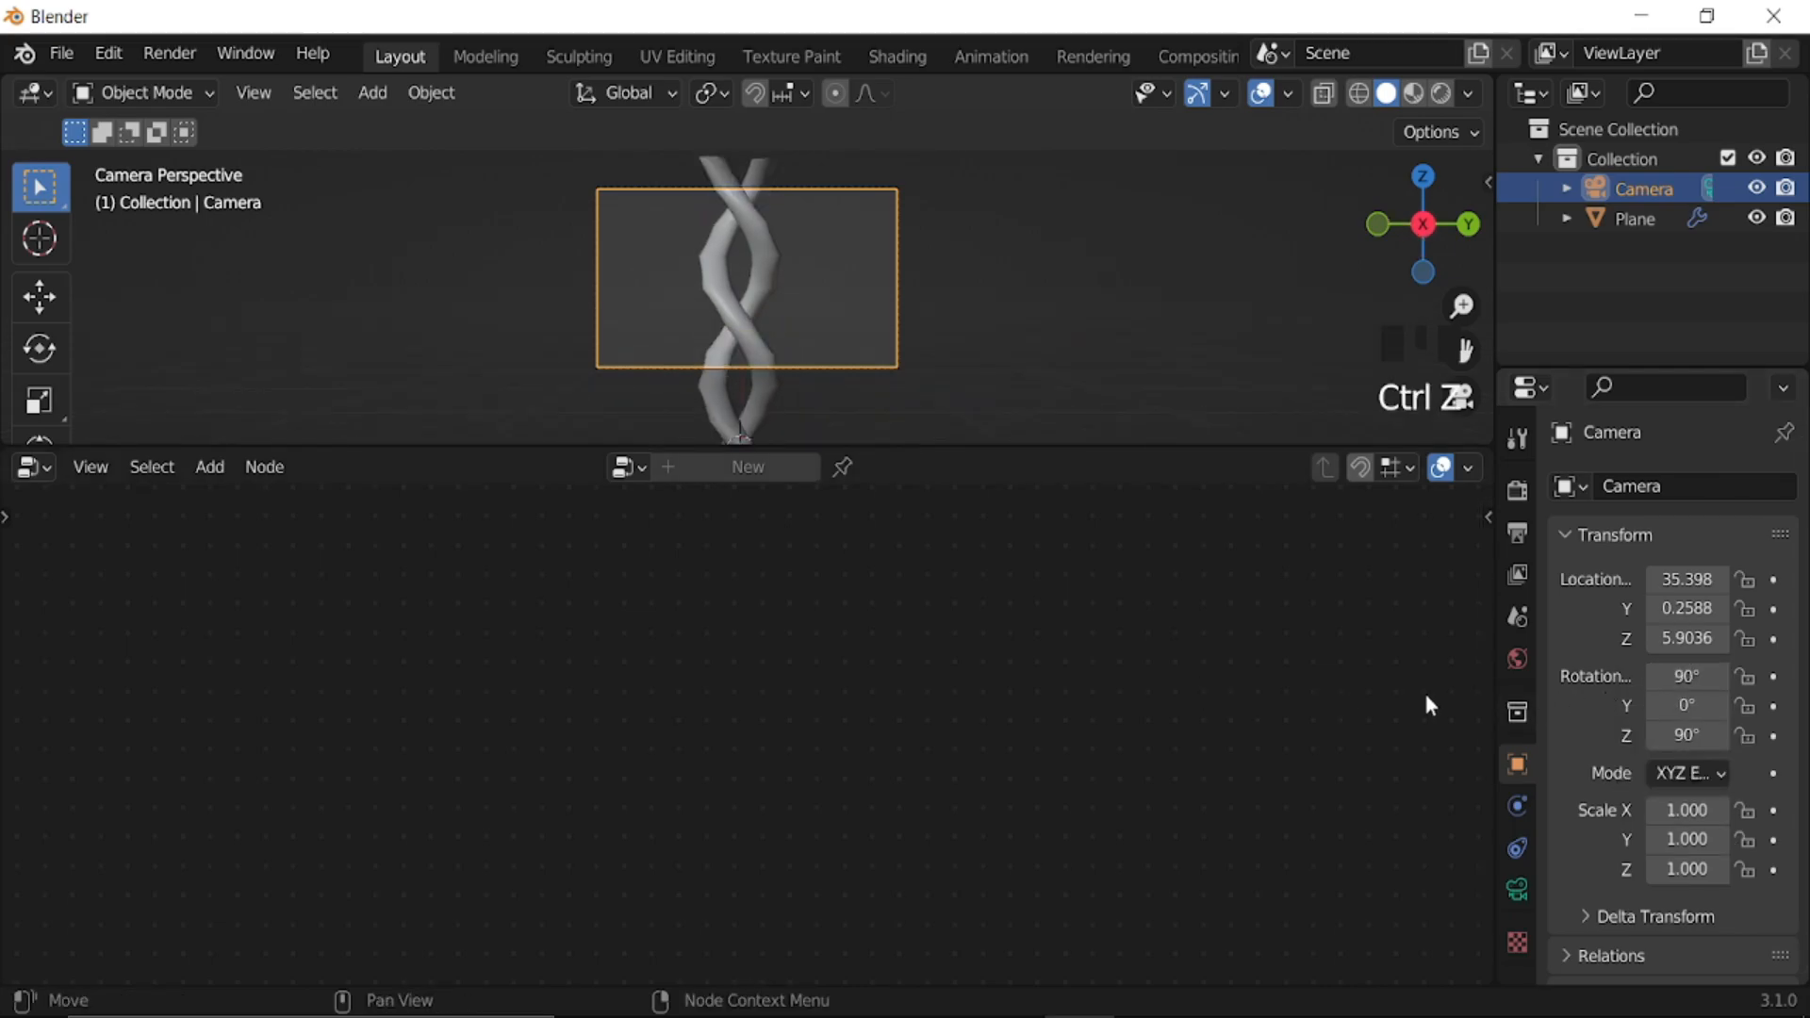
{"action": "left_click_drag", "start_coordinate": [1688, 705], "coordinate": [1612, 706]}
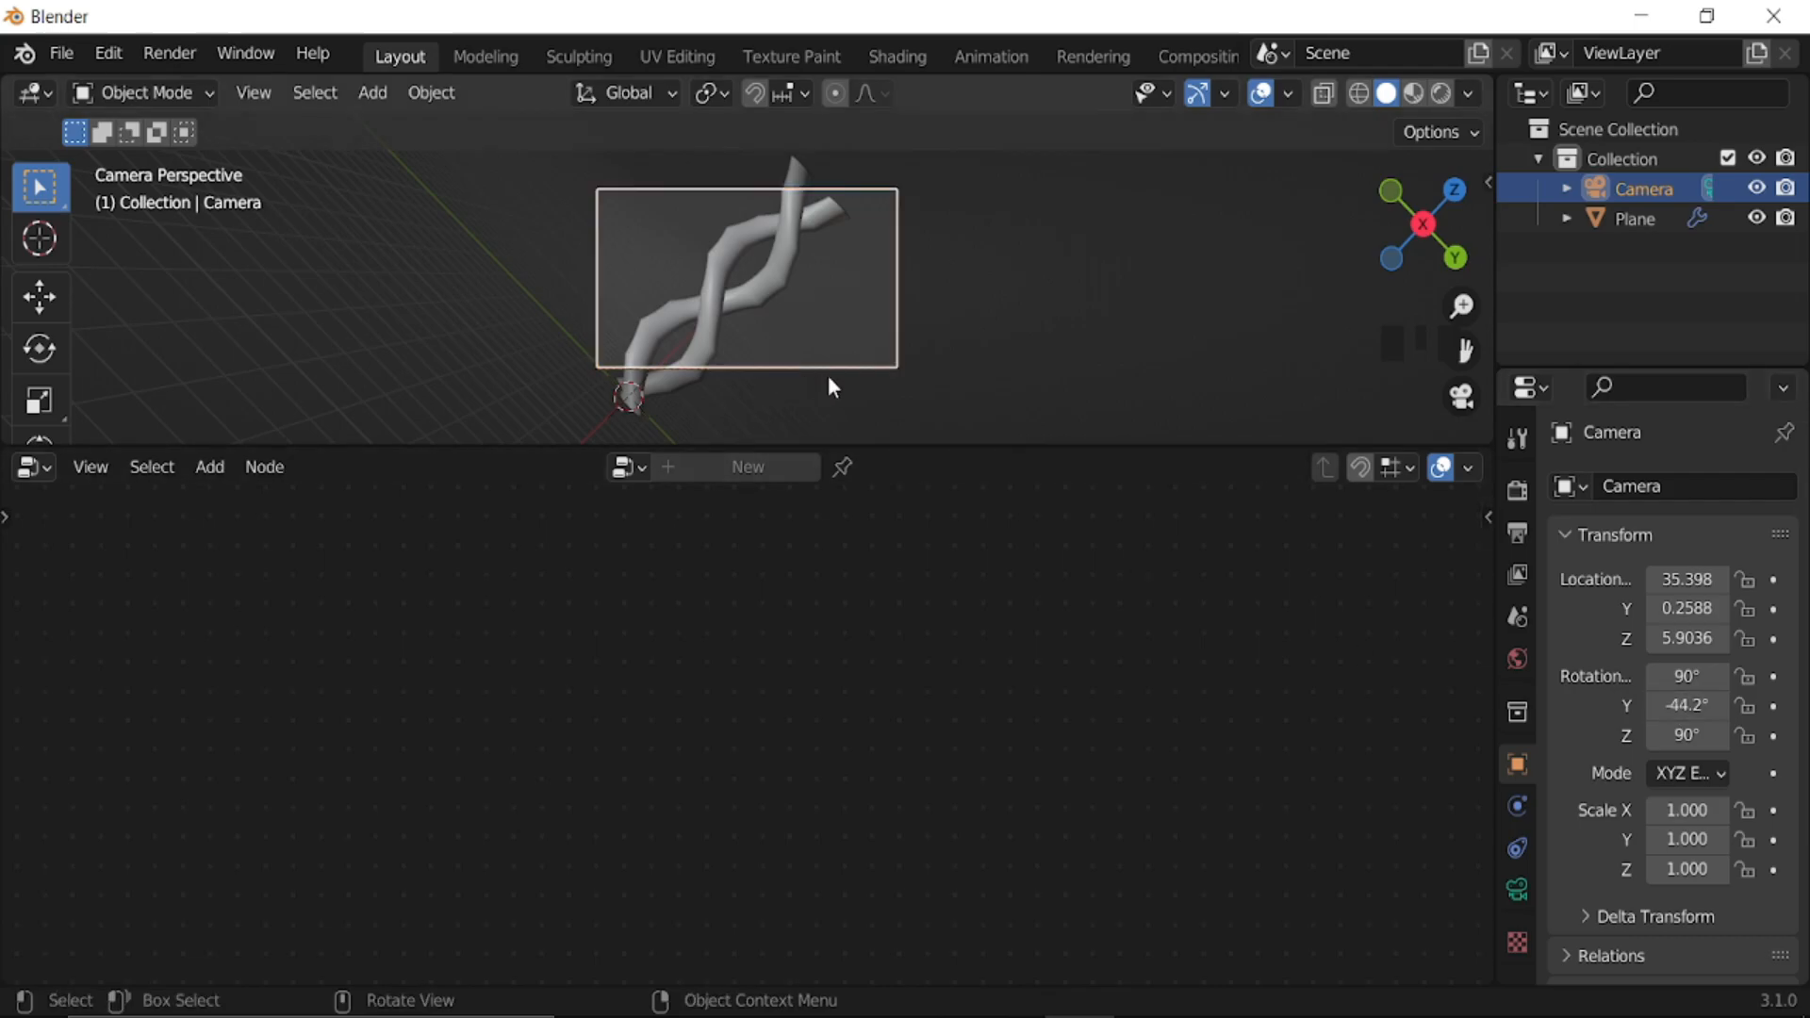
- Move the camera along Y to about -0.094 m and set its focal length to 171 mm
{"action": "key", "text": "g"}
{"action": "key", "text": "y"}
{"action": "left_click", "coordinate": [908, 364]}
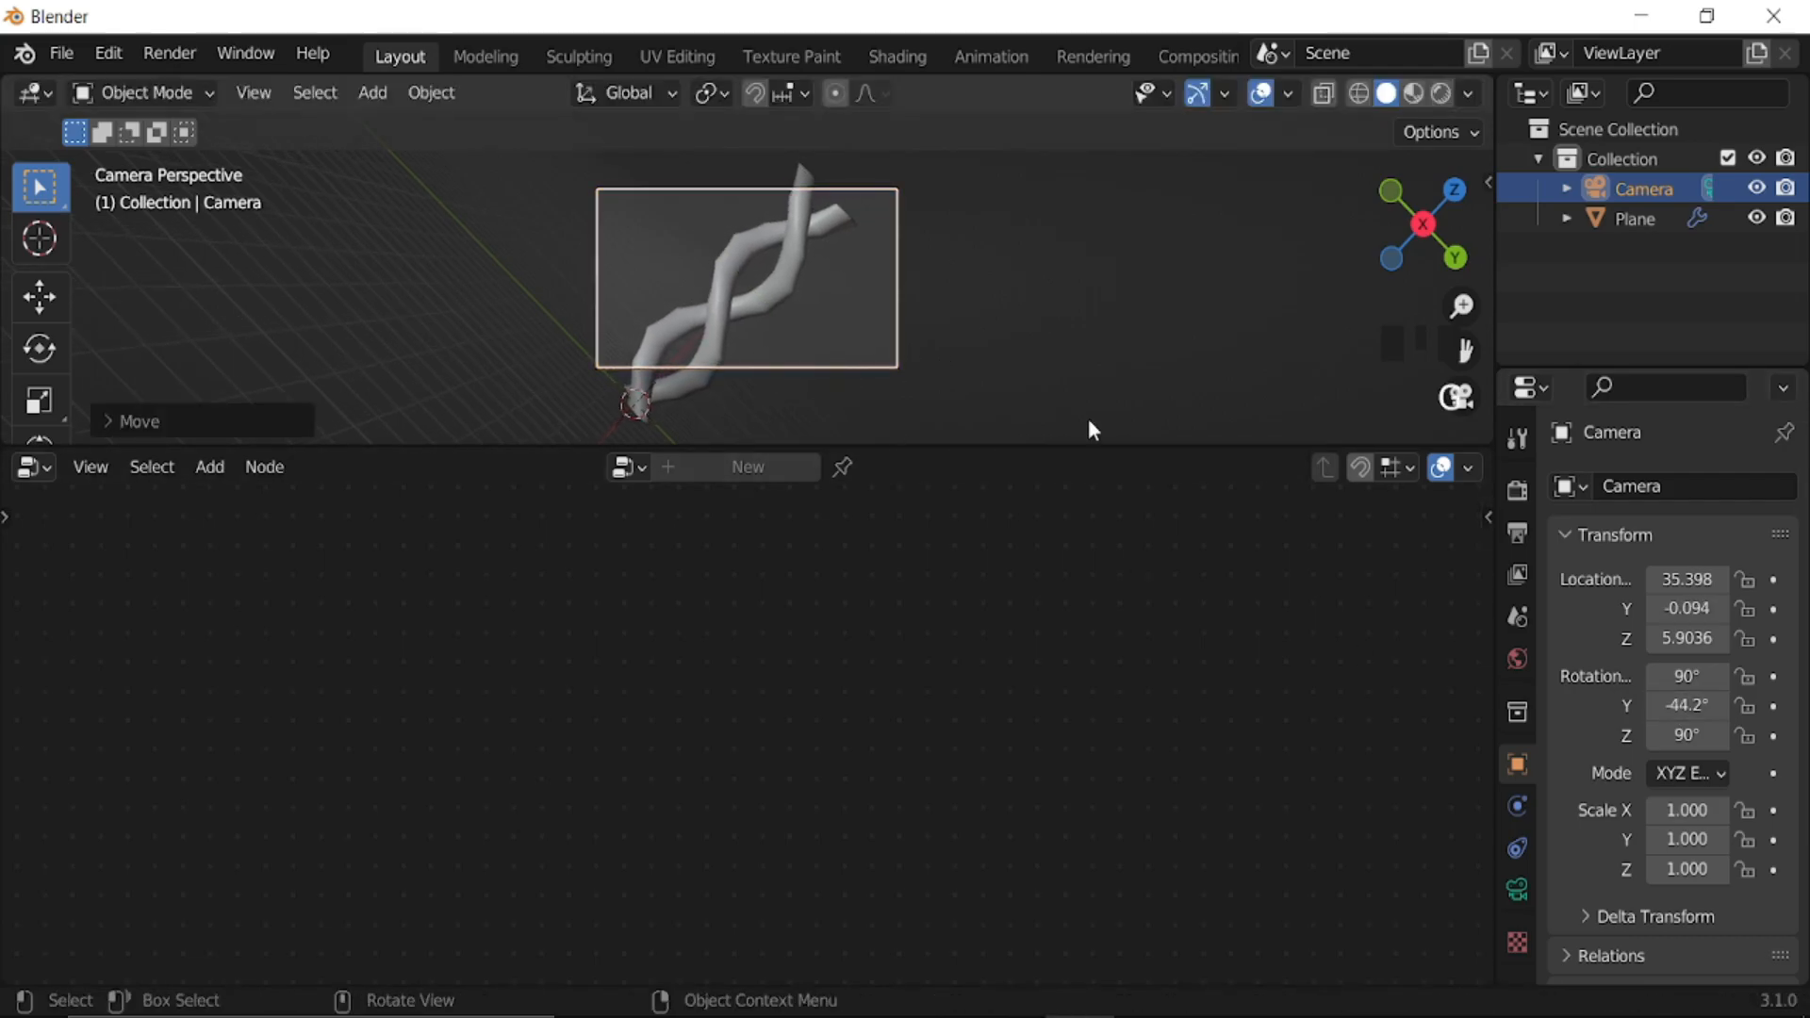
{"action": "left_click", "coordinate": [1517, 890]}
{"action": "mouse_move", "coordinate": [1701, 627]}
{"action": "left_mouse_down"}
{"action": "mouse_move", "coordinate": [1800, 627]}
{"action": "mouse_move", "coordinate": [1683, 627]}
{"action": "left_mouse_up"}
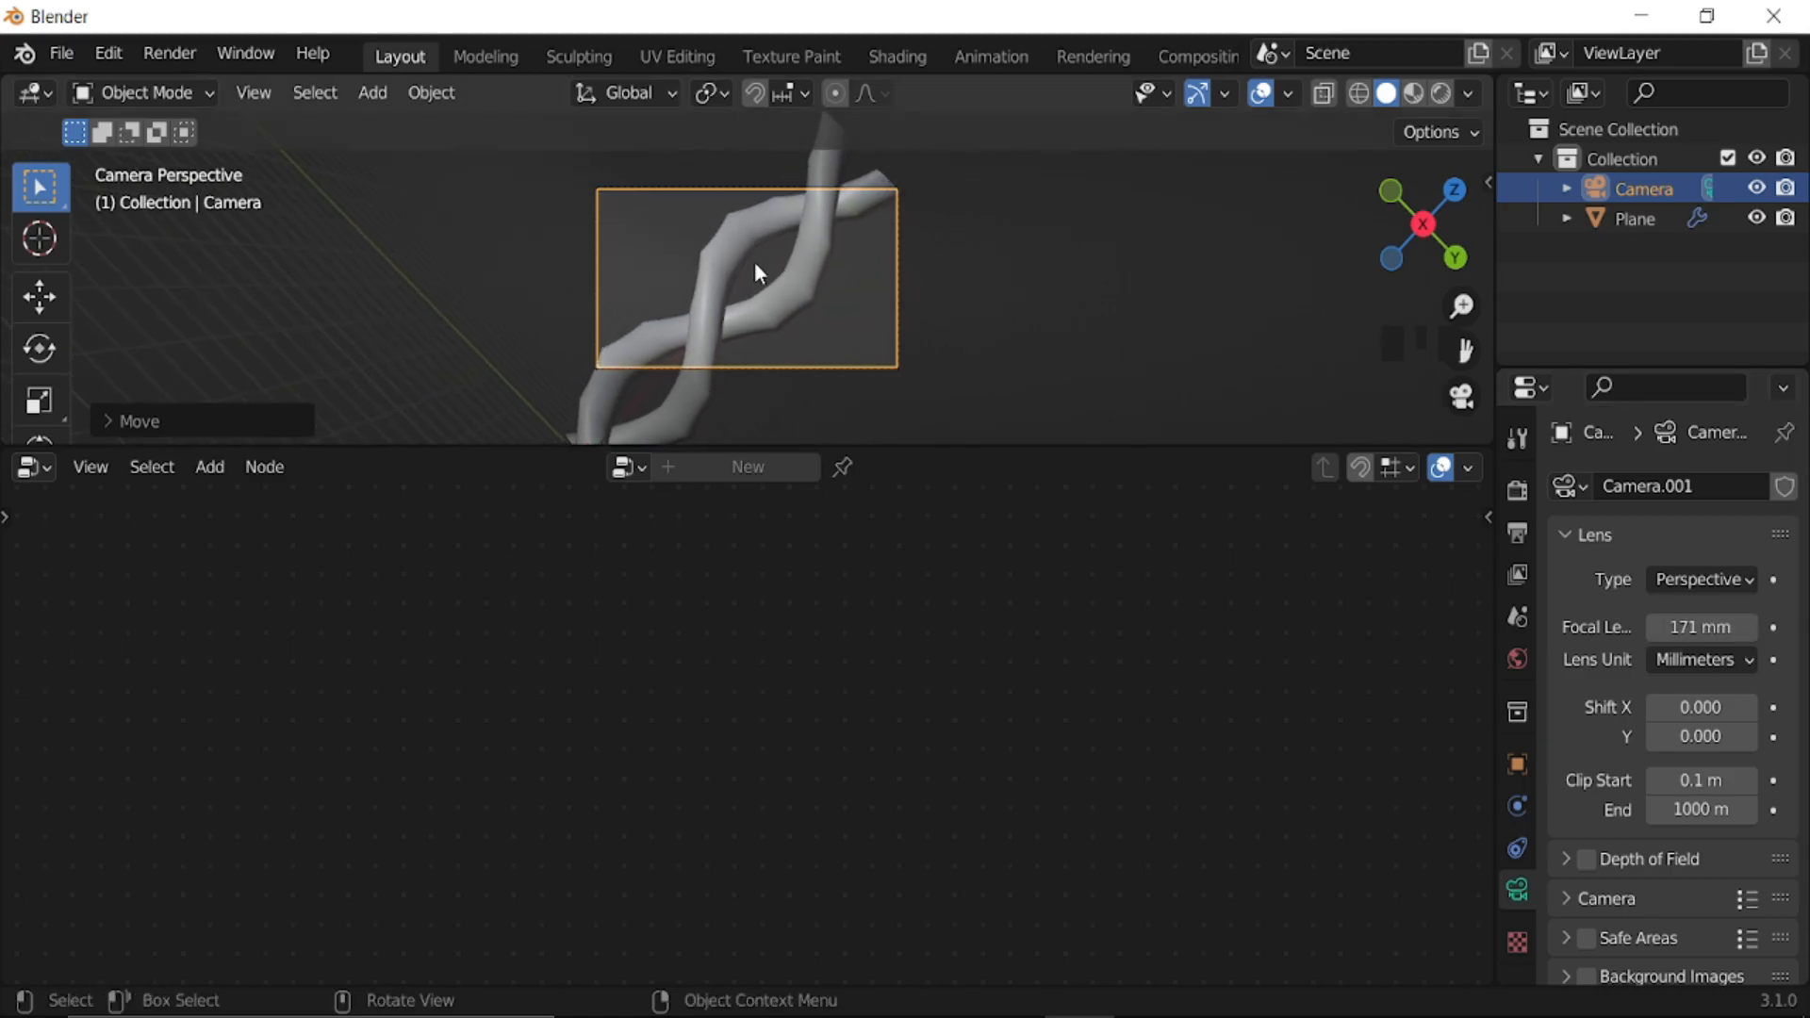
- Select the twisted tube object and add an Instance on Points node in free space before the Group Output
{"action": "left_click", "coordinate": [790, 283]}
{"action": "middle_click_drag", "start_coordinate": [955, 812], "coordinate": [595, 779]}
{"action": "scroll", "coordinate": [836, 662], "scroll_direction": "down", "scroll_amount": 3}
{"action": "left_click_drag", "start_coordinate": [830, 566], "coordinate": [1030, 600]}
{"action": "key", "text": "shift+a"}
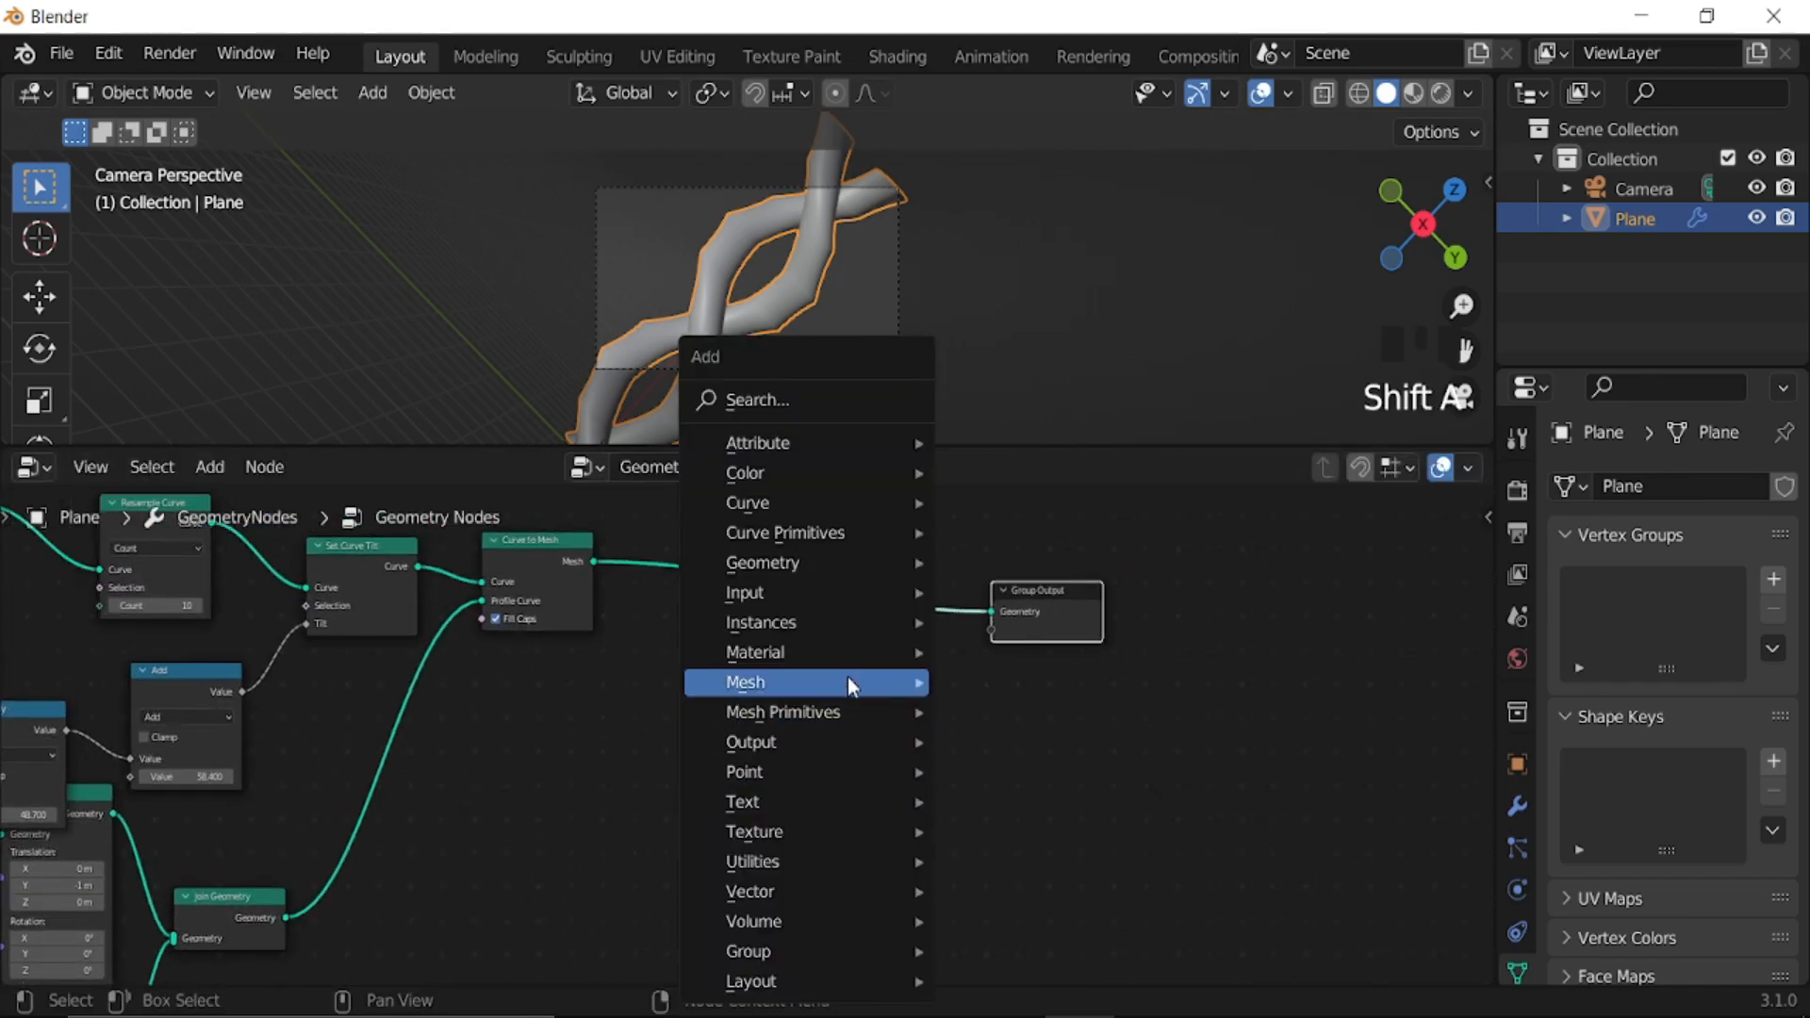
{"action": "mouse_move", "coordinate": [832, 626]}
{"action": "left_click", "coordinate": [1051, 624]}
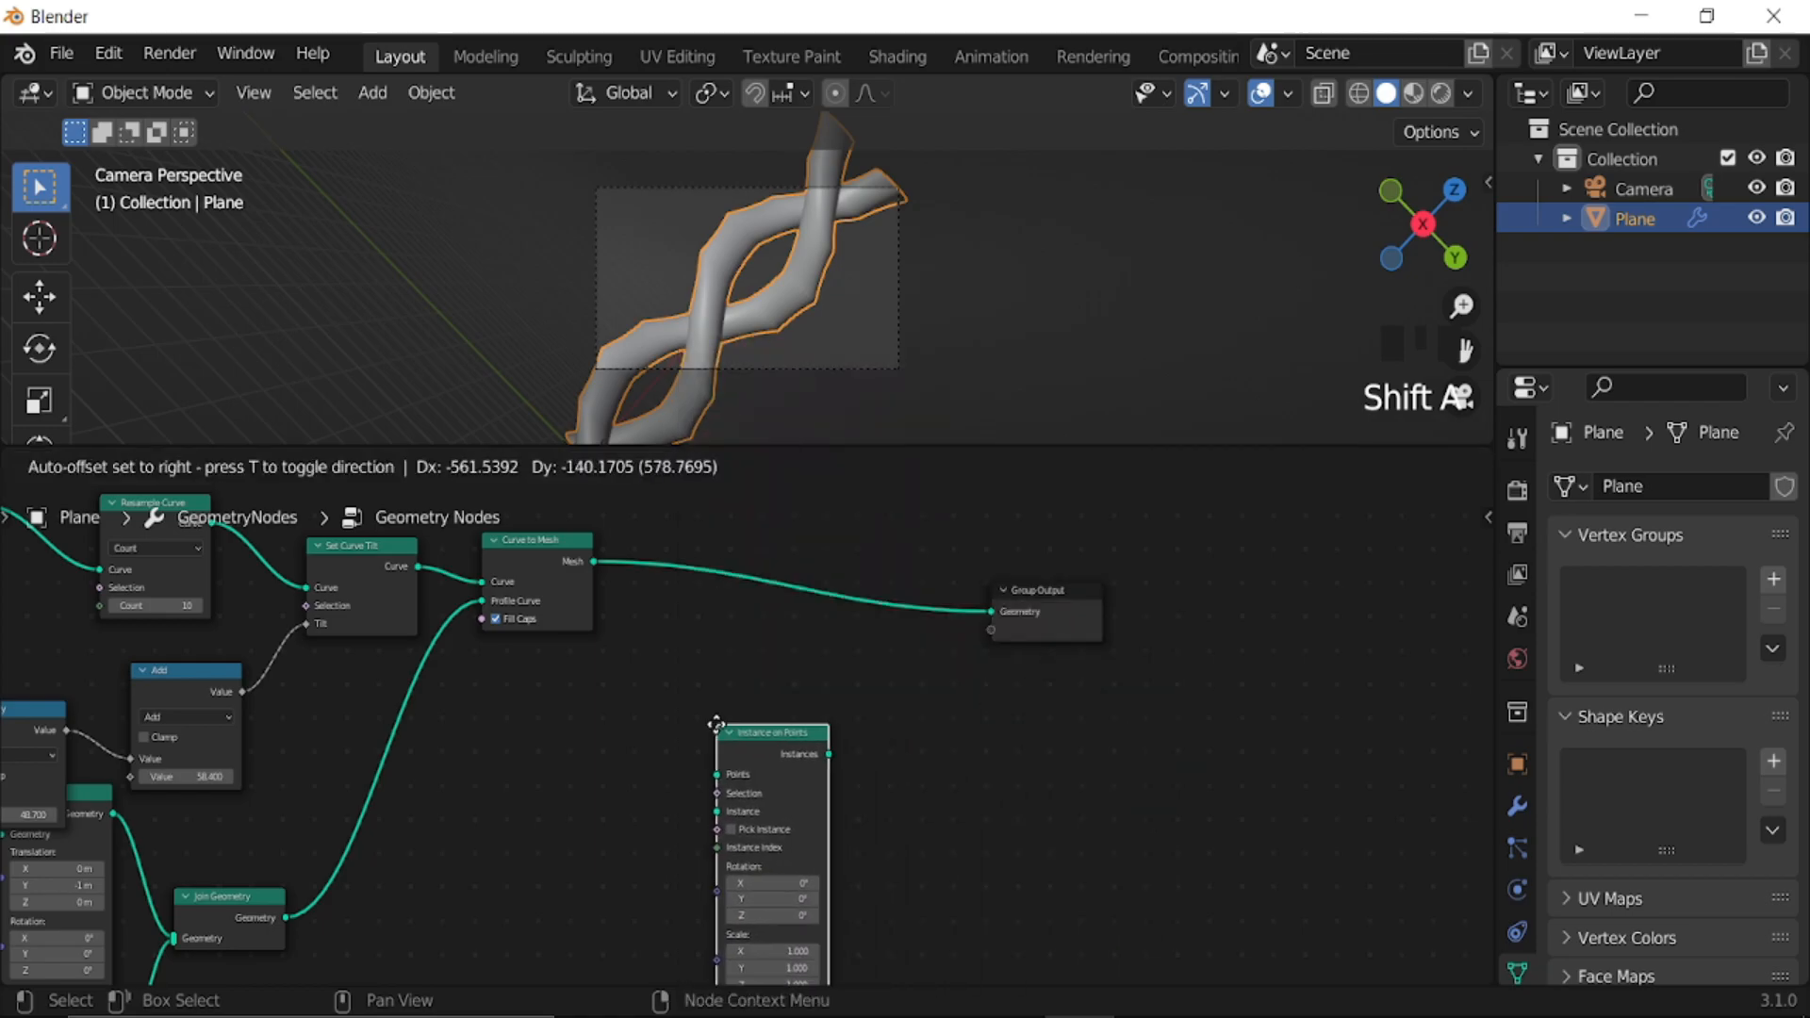
{"action": "left_click", "coordinate": [713, 627]}
{"action": "middle_click_drag", "start_coordinate": [722, 861], "coordinate": [976, 750]}
- Add a Mesh Line node and connect its mesh to the Points input of Instance on Points
{"action": "key", "text": "shift+a"}
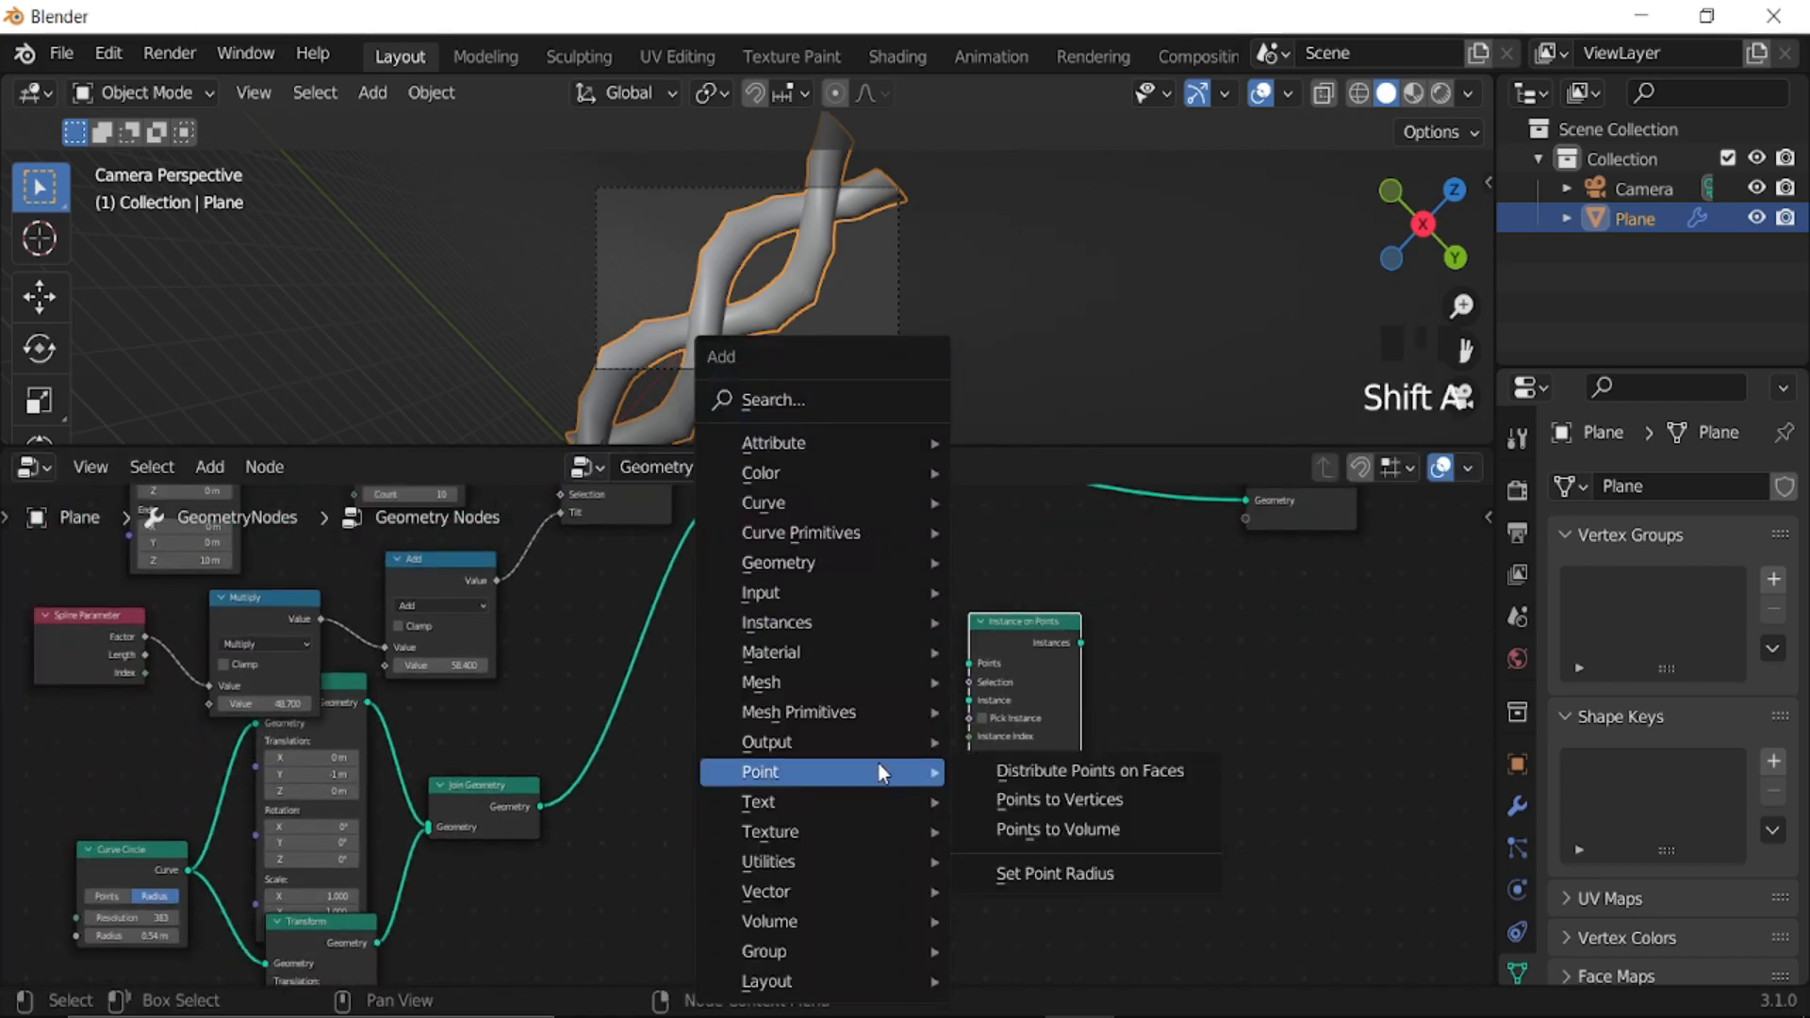
{"action": "mouse_move", "coordinate": [790, 682]}
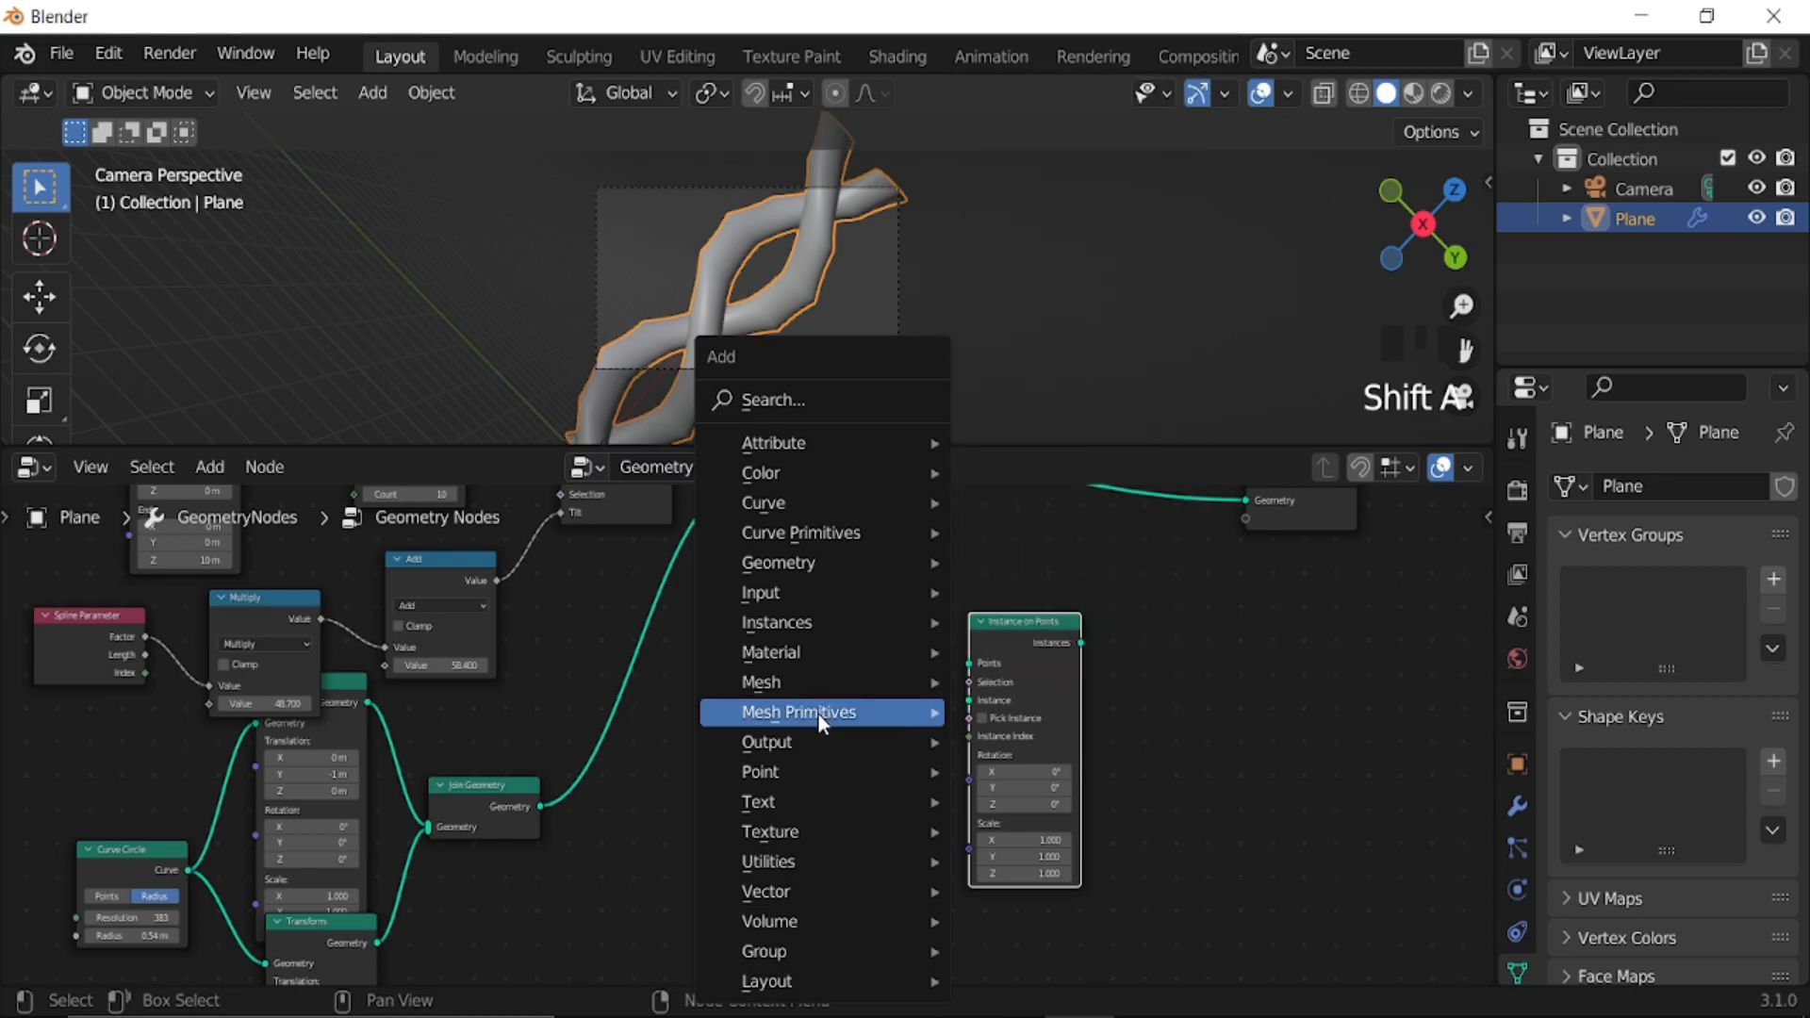
{"action": "mouse_move", "coordinate": [817, 713]}
{"action": "left_click", "coordinate": [1015, 887]}
{"action": "left_click", "coordinate": [698, 679]}
{"action": "left_click_drag", "start_coordinate": [806, 699], "coordinate": [968, 663]}
{"action": "middle_click_drag", "start_coordinate": [1099, 727], "coordinate": [862, 782]}
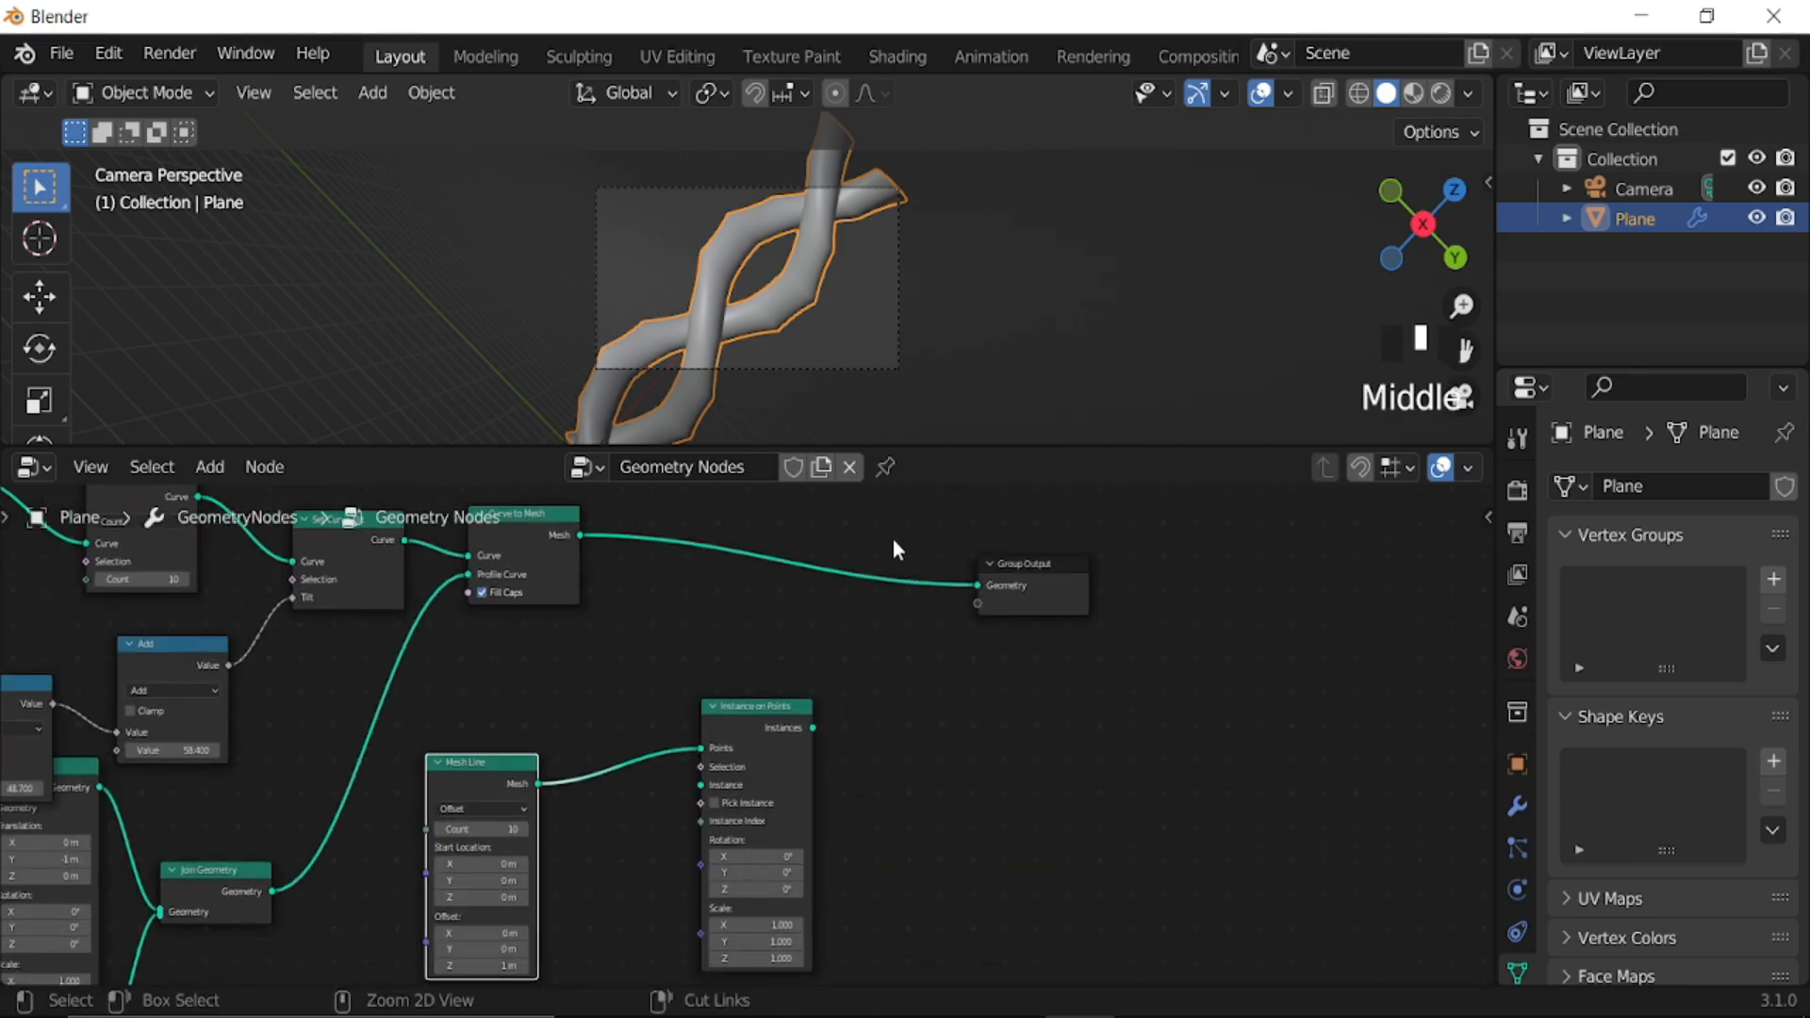
- Cut the link from Curve to Mesh to the Group Output and connect Instance on Points to the output instead
{"action": "right_click_drag", "start_coordinate": [933, 636], "coordinate": [933, 638], "text": "ctrl"}
{"action": "left_click_drag", "start_coordinate": [813, 728], "coordinate": [976, 585]}
{"action": "middle_click_drag", "start_coordinate": [929, 626], "coordinate": [1014, 601]}
{"action": "scroll", "coordinate": [630, 363], "scroll_direction": "down", "scroll_amount": 2}
- Add a Cube mesh primitive node and connect it to the Instance input of Instance on Points
{"action": "middle_click_drag", "start_coordinate": [610, 428], "coordinate": [621, 394]}
{"action": "key", "text": "KP_3"}
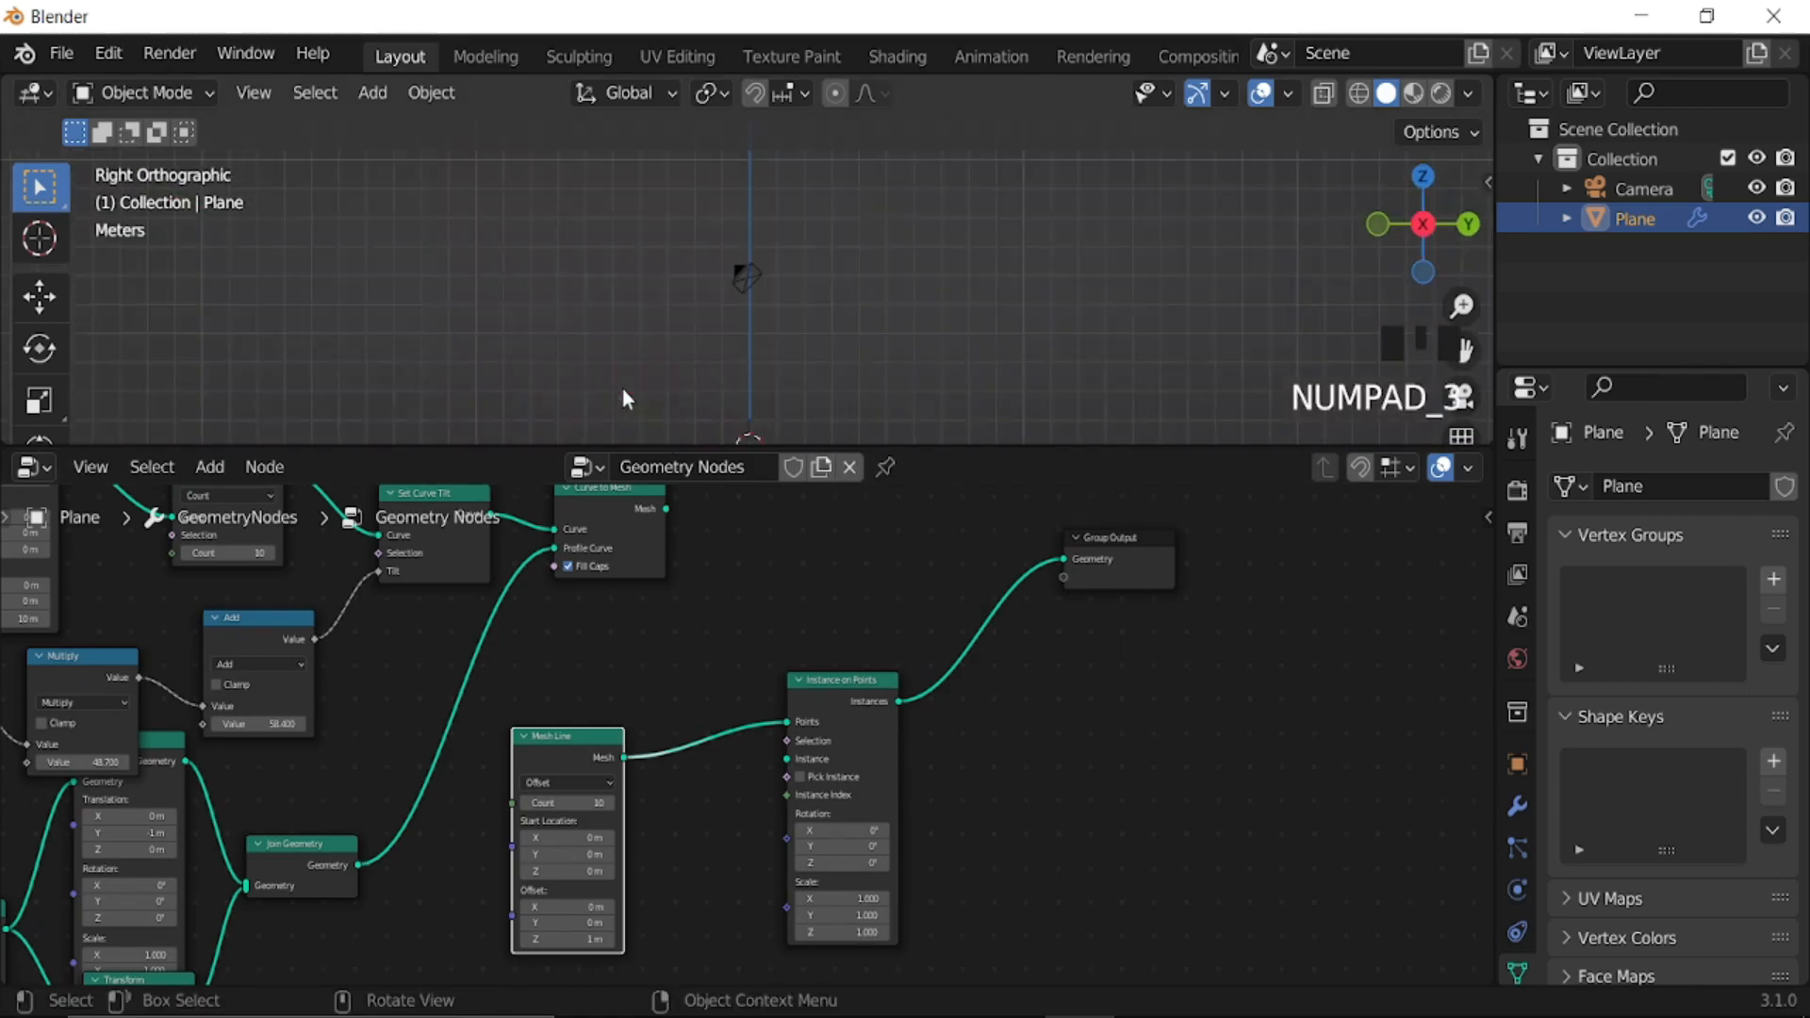
{"action": "key", "text": "ctrl+KP_2"}
{"action": "key", "text": "ctrl+KP_2"}
{"action": "key", "text": "ctrl+KP_2"}
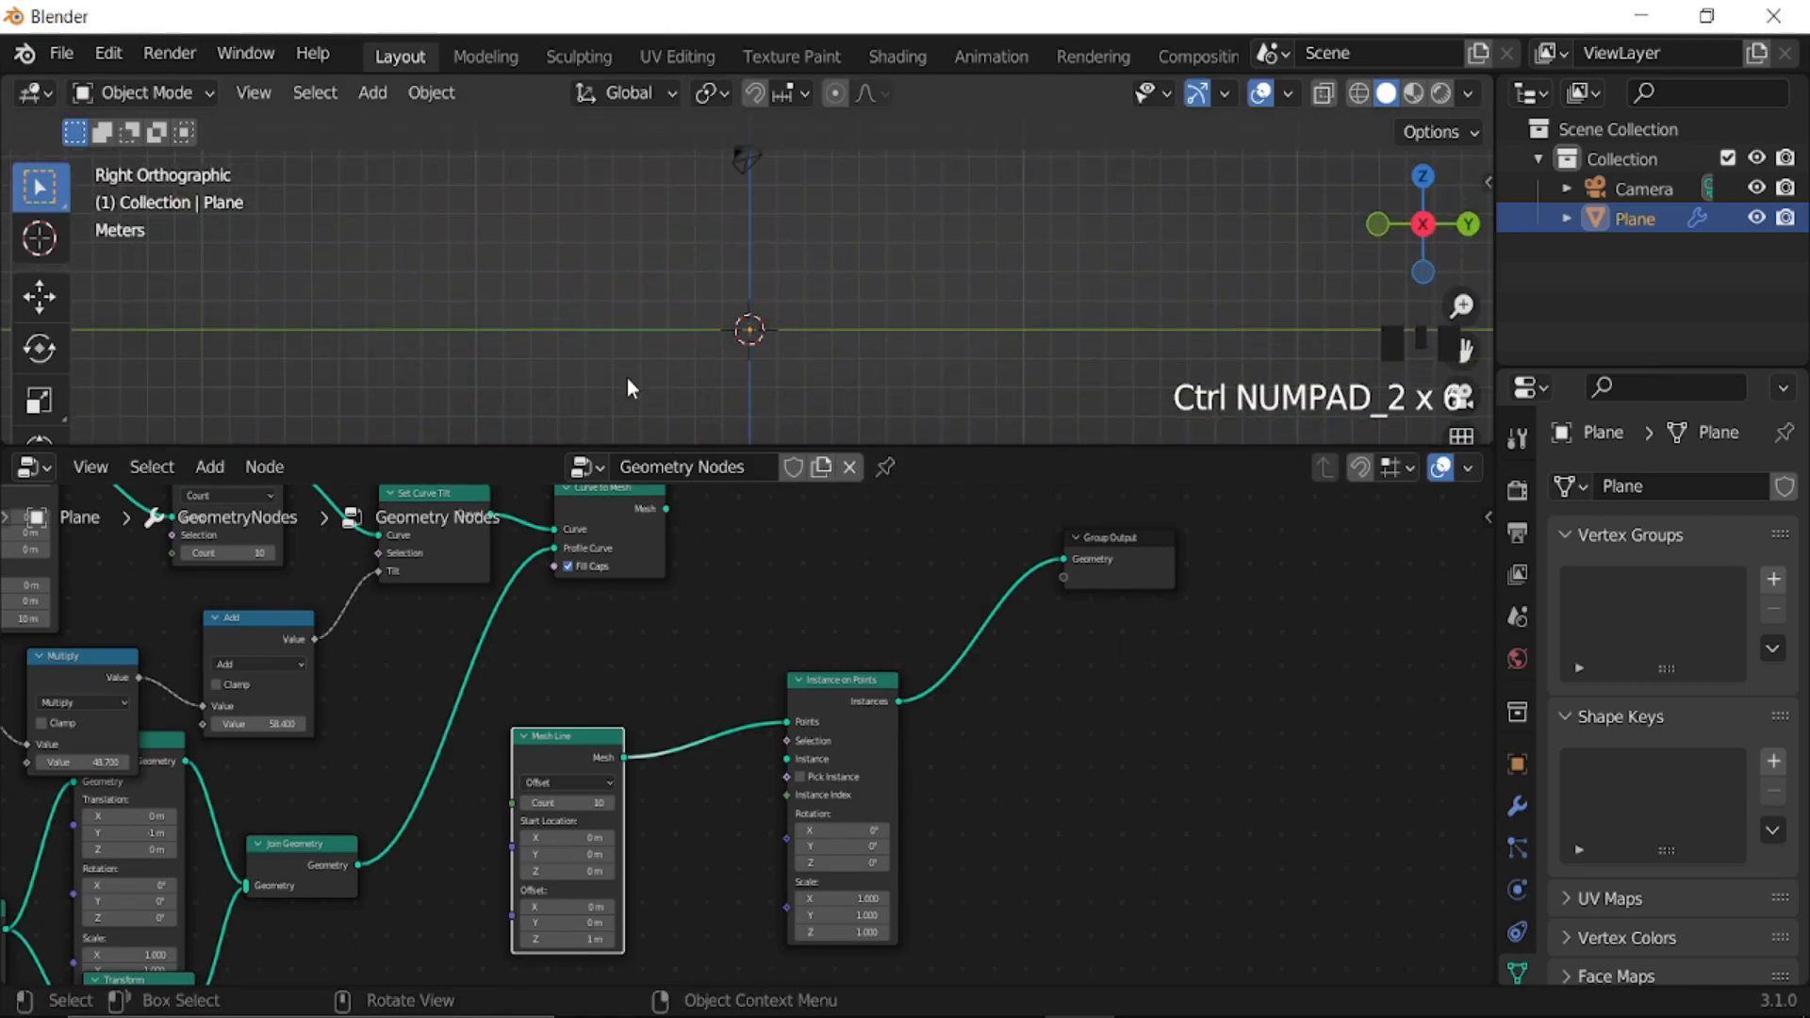
{"action": "middle_click_drag", "start_coordinate": [719, 299], "coordinate": [864, 339]}
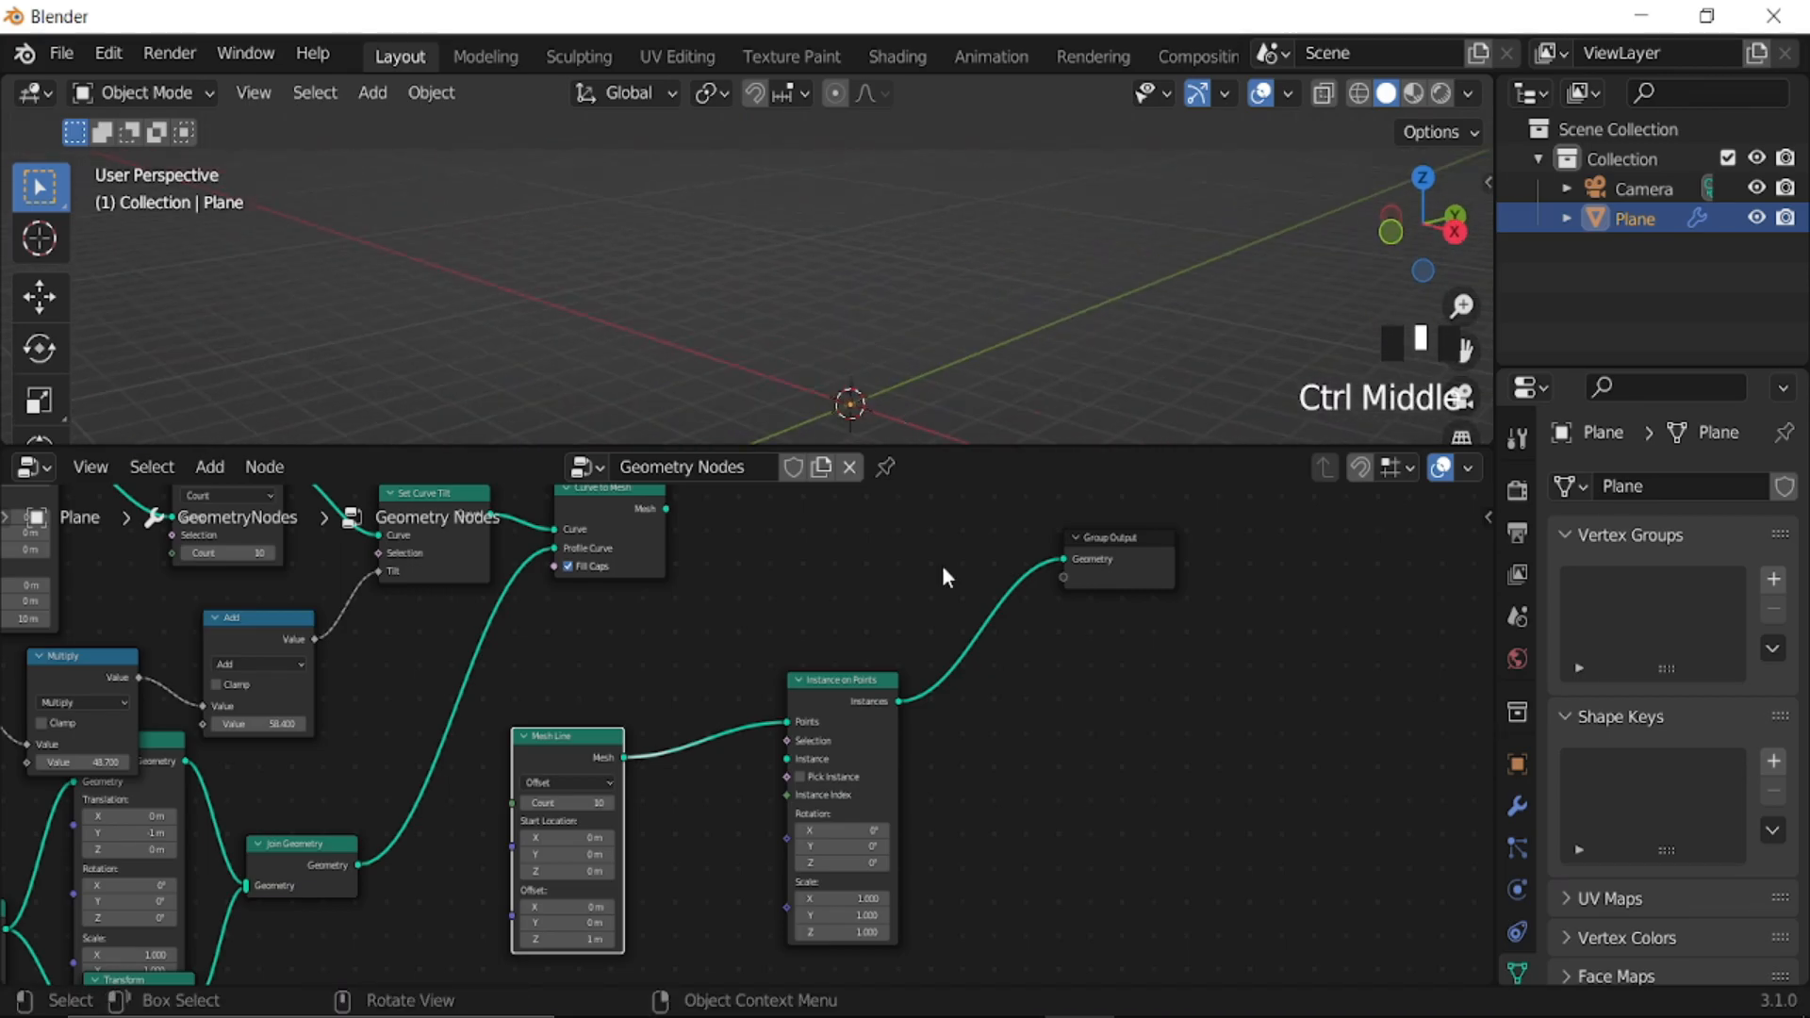
{"action": "middle_click_drag", "start_coordinate": [950, 787], "coordinate": [1249, 700]}
{"action": "left_click_drag", "start_coordinate": [907, 647], "coordinate": [905, 613]}
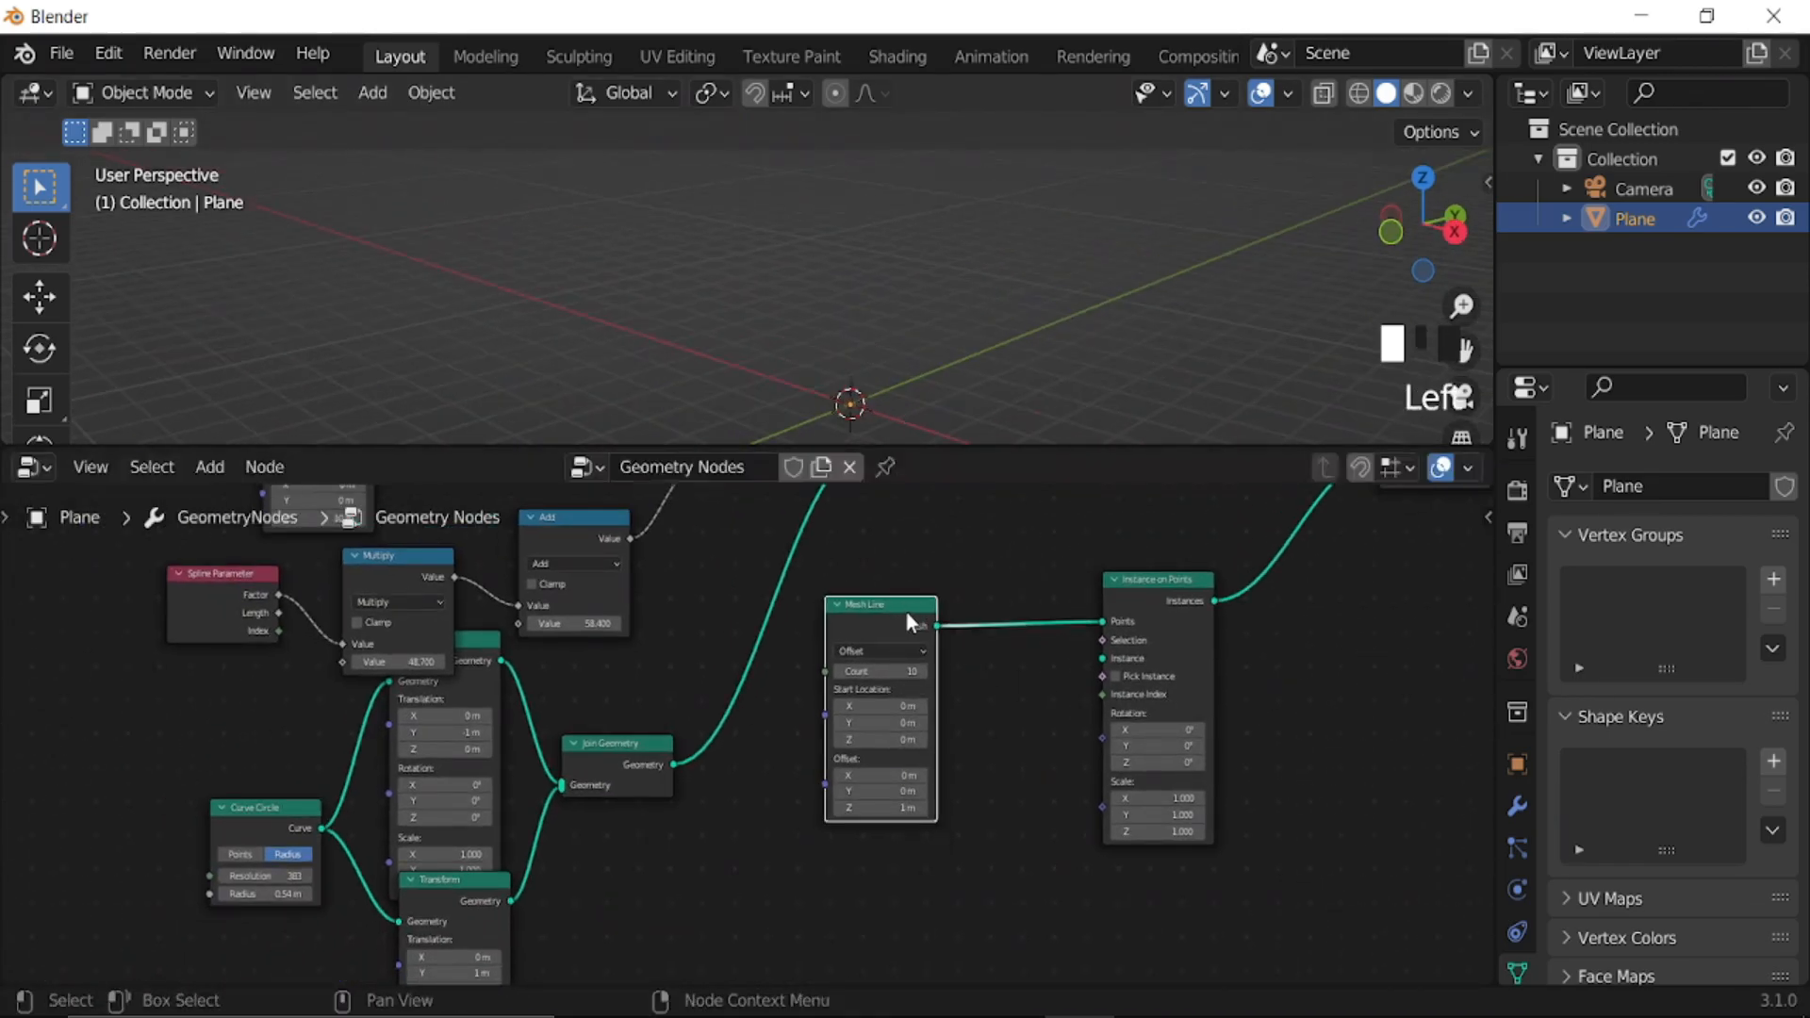
{"action": "key", "text": "shift+a"}
{"action": "mouse_move", "coordinate": [947, 710]}
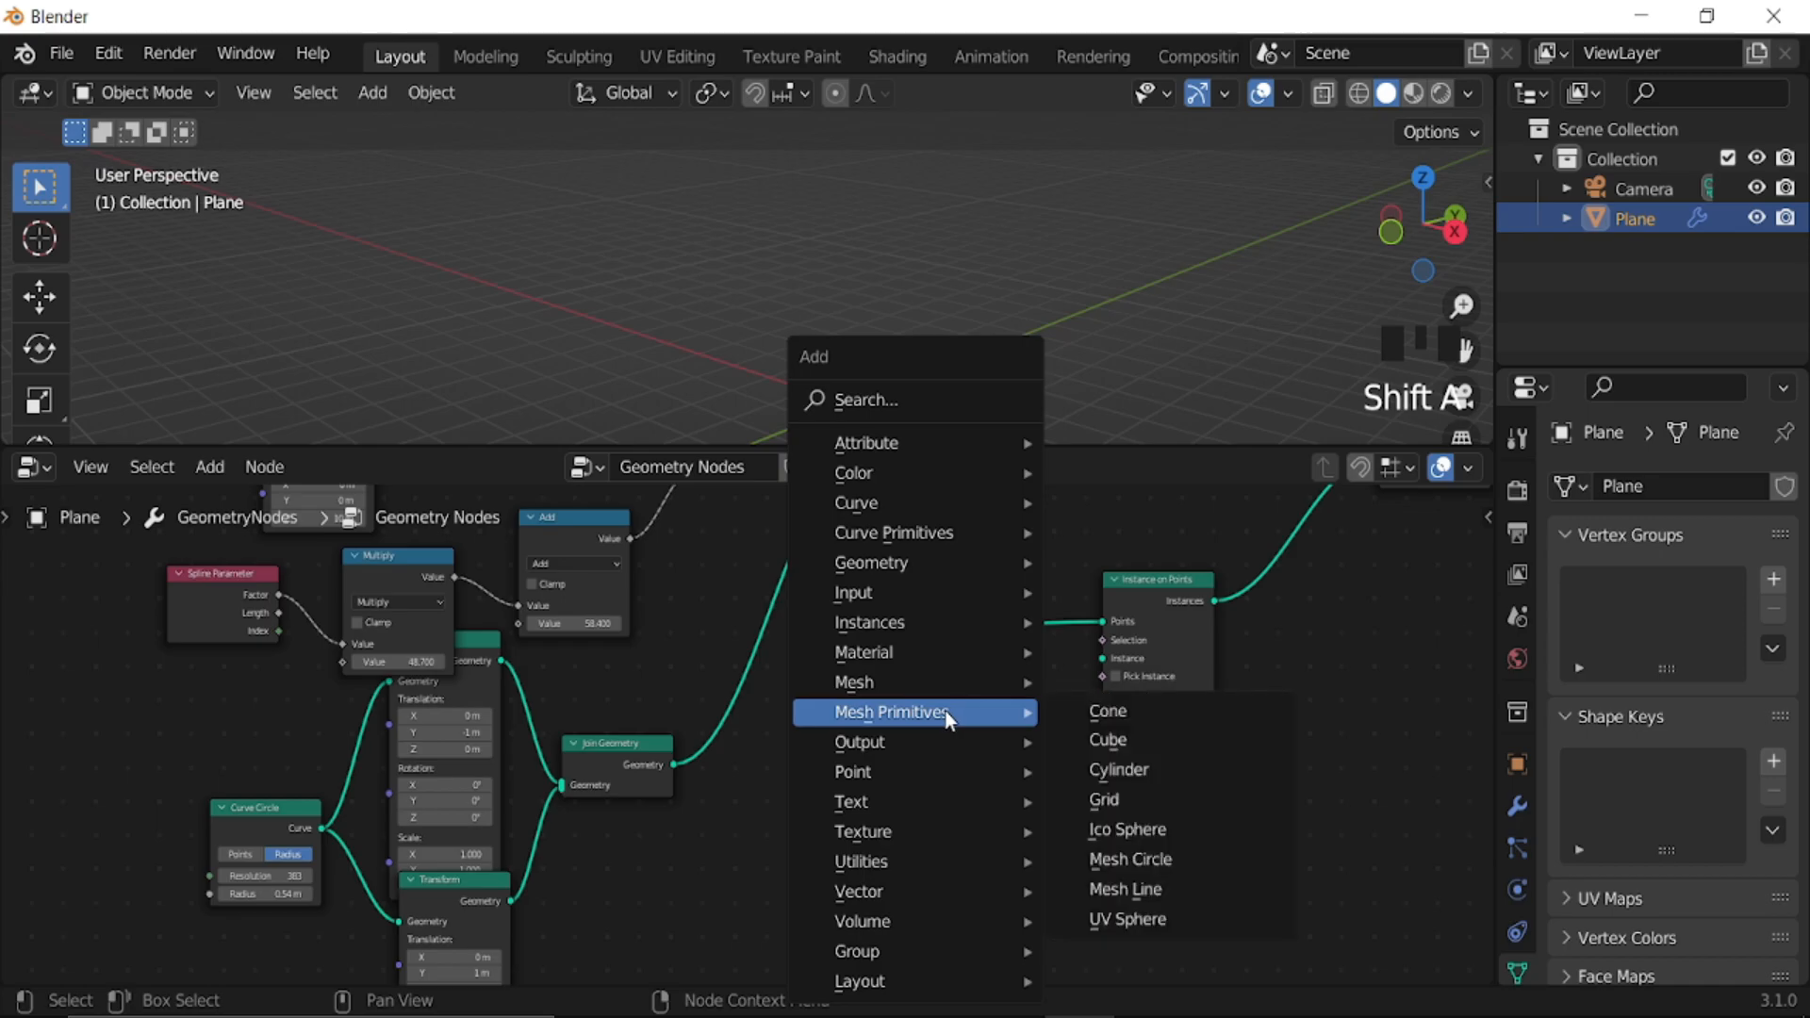
{"action": "left_click", "coordinate": [1120, 747]}
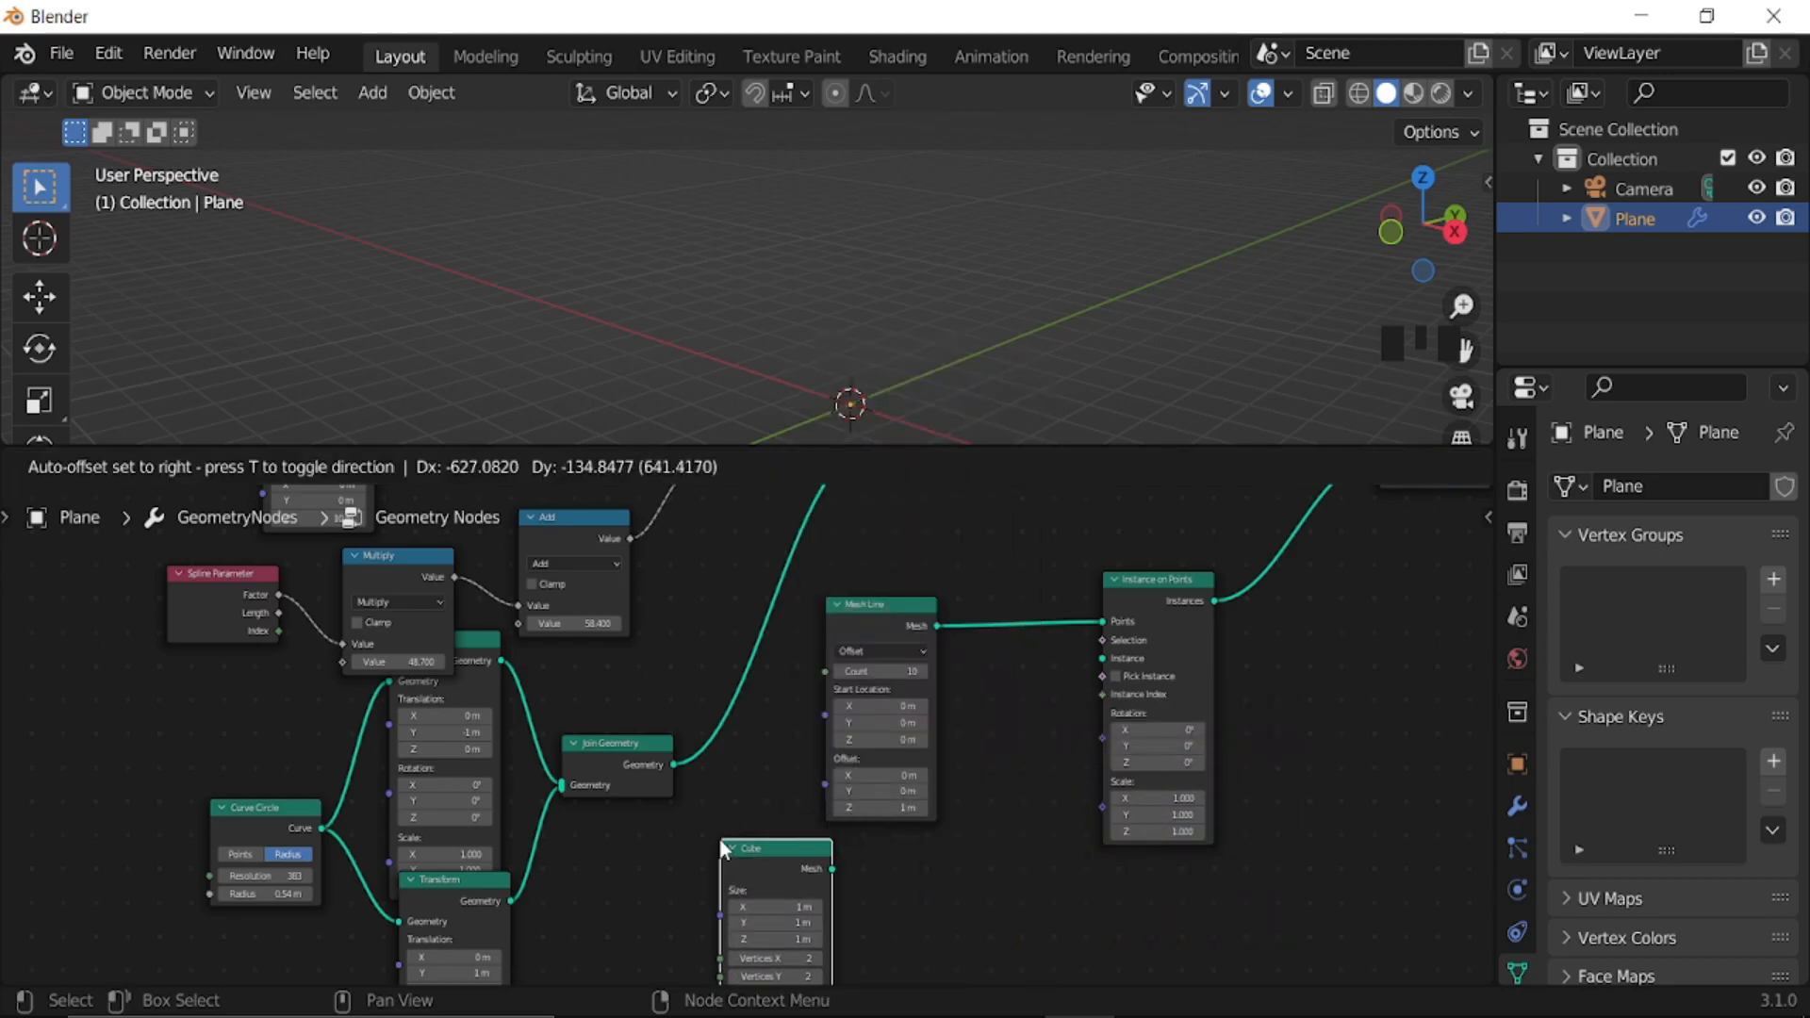
{"action": "left_click", "coordinate": [690, 841]}
{"action": "left_click_drag", "start_coordinate": [831, 868], "coordinate": [1120, 660]}
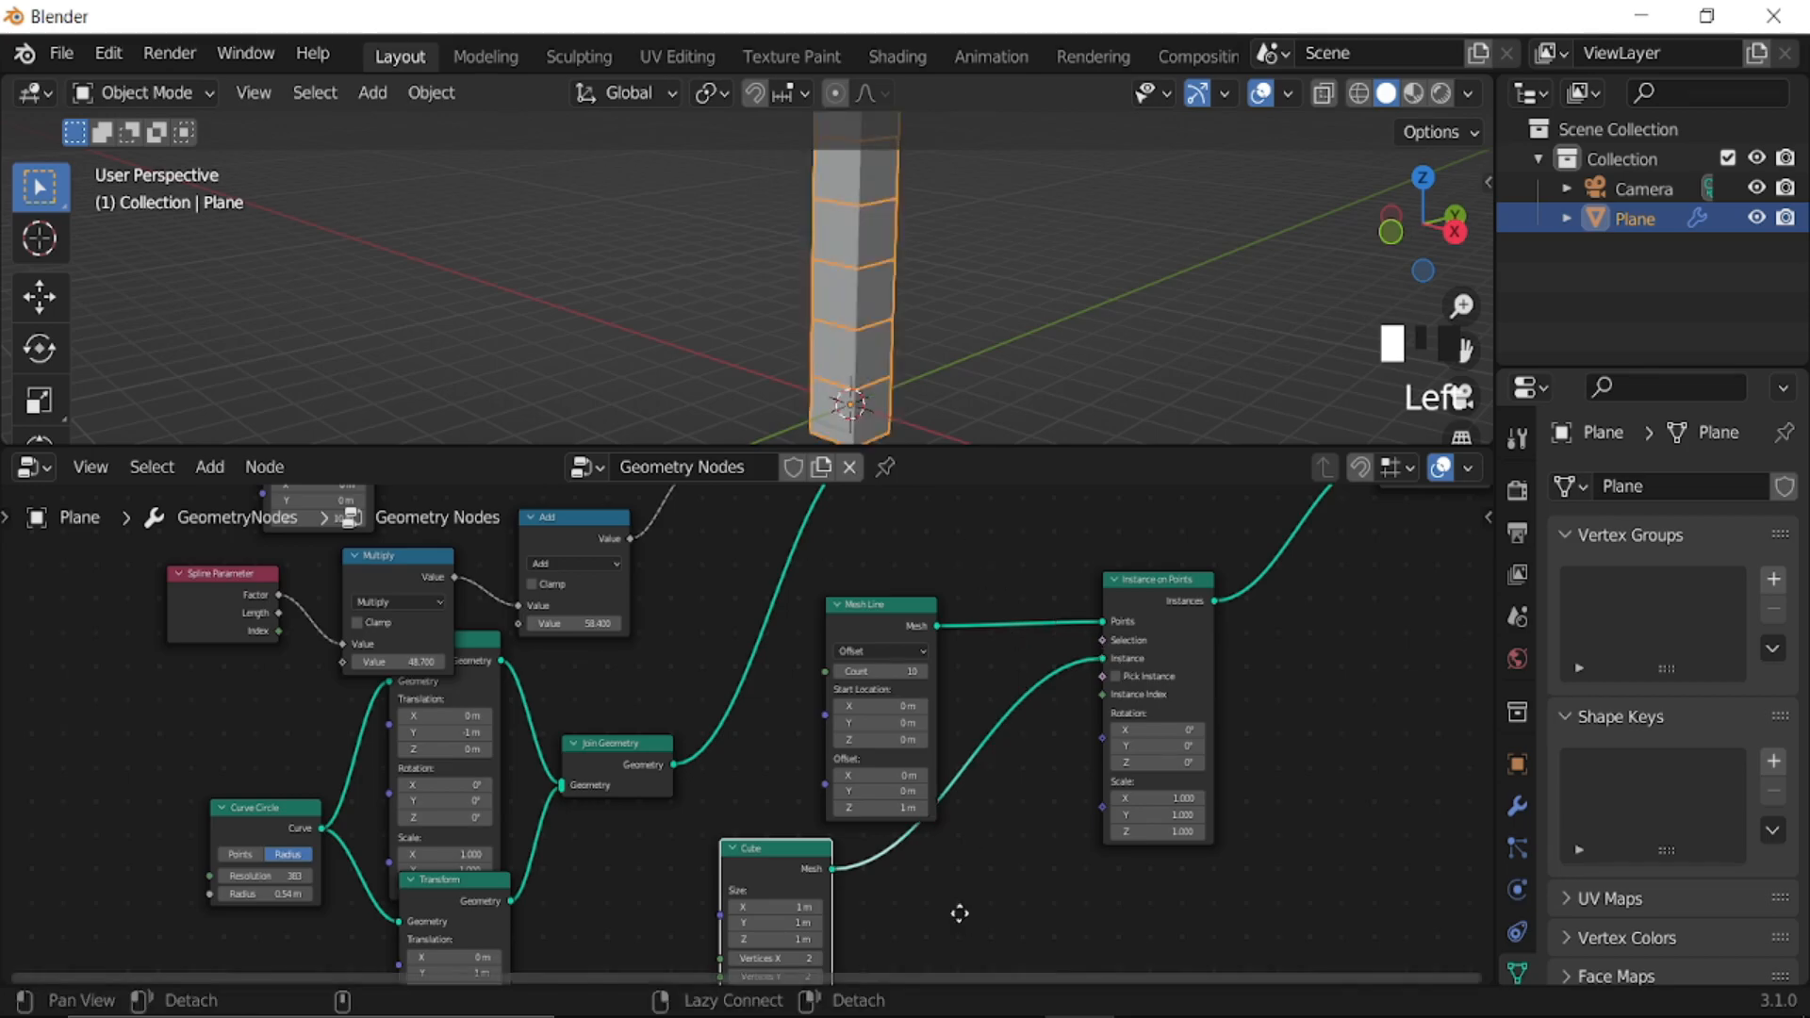
- Set the Cube size to 0.94 m on all axes and the Mesh Line's Z offset to 1.19 m
{"action": "scroll", "coordinate": [959, 913], "scroll_direction": "down", "scroll_amount": 5, "text": "shift"}
{"action": "scroll", "coordinate": [884, 813], "scroll_direction": "up", "scroll_amount": 4}
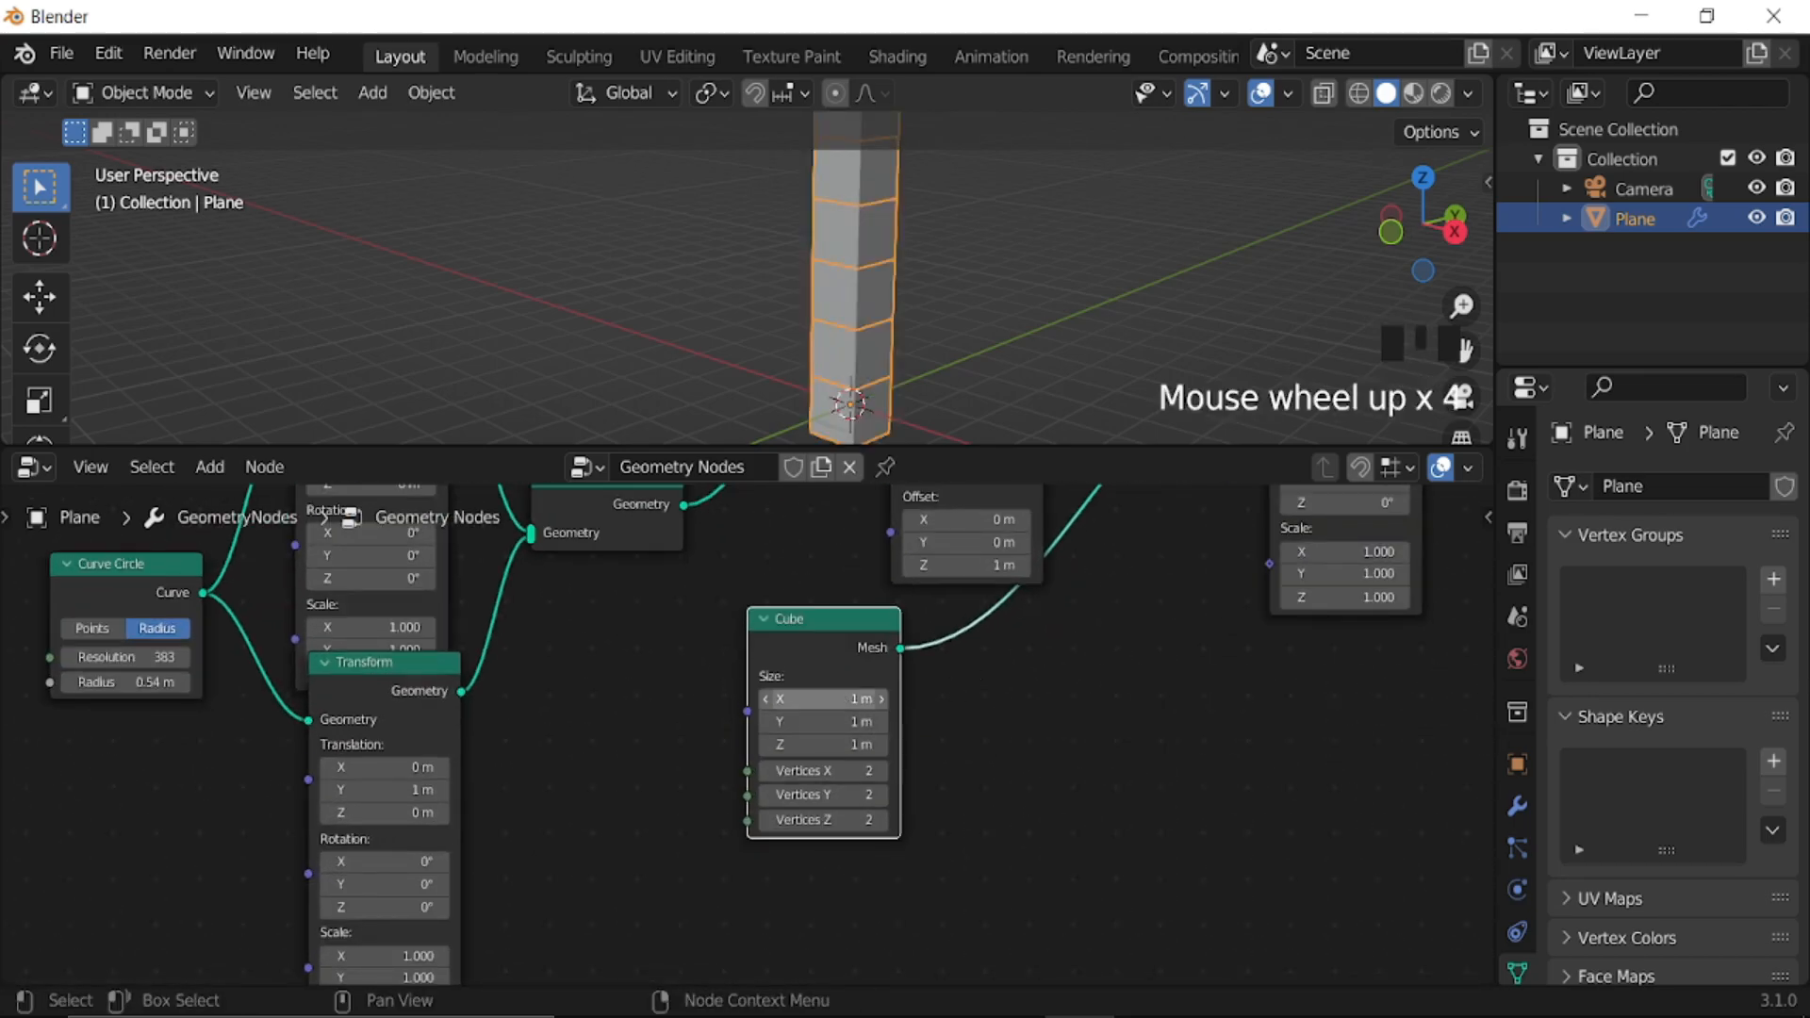
{"action": "left_click", "coordinate": [836, 699]}
{"action": "left_click_drag", "start_coordinate": [836, 698], "coordinate": [853, 744]}
{"action": "middle_click_drag", "start_coordinate": [967, 583], "coordinate": [839, 705]}
{"action": "left_click", "coordinate": [840, 691], "text": "shift"}
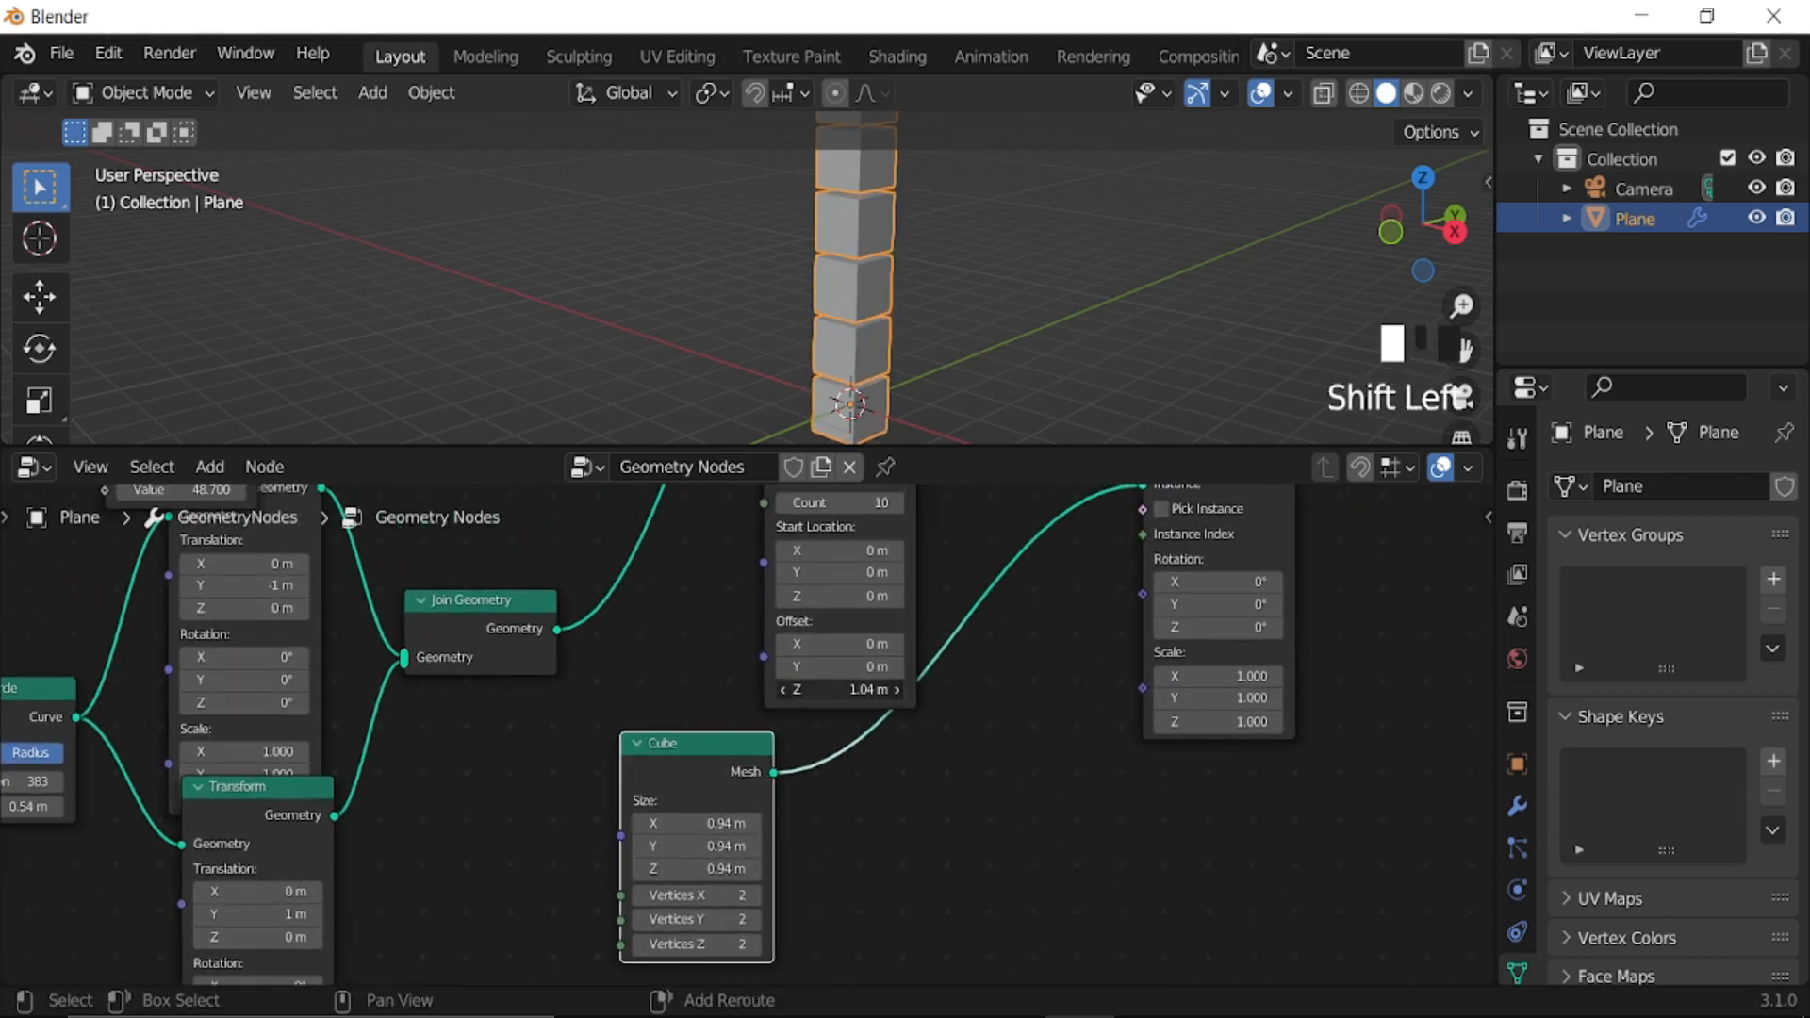
- Duplicate the Instance on Points node and cut the original's link to the Group Output
{"action": "scroll", "coordinate": [970, 679], "scroll_direction": "down", "scroll_amount": 3}
{"action": "middle_click_drag", "start_coordinate": [971, 675], "coordinate": [582, 813]}
{"action": "middle_click_drag", "start_coordinate": [739, 758], "coordinate": [584, 816]}
{"action": "left_click_drag", "start_coordinate": [729, 622], "coordinate": [834, 658]}
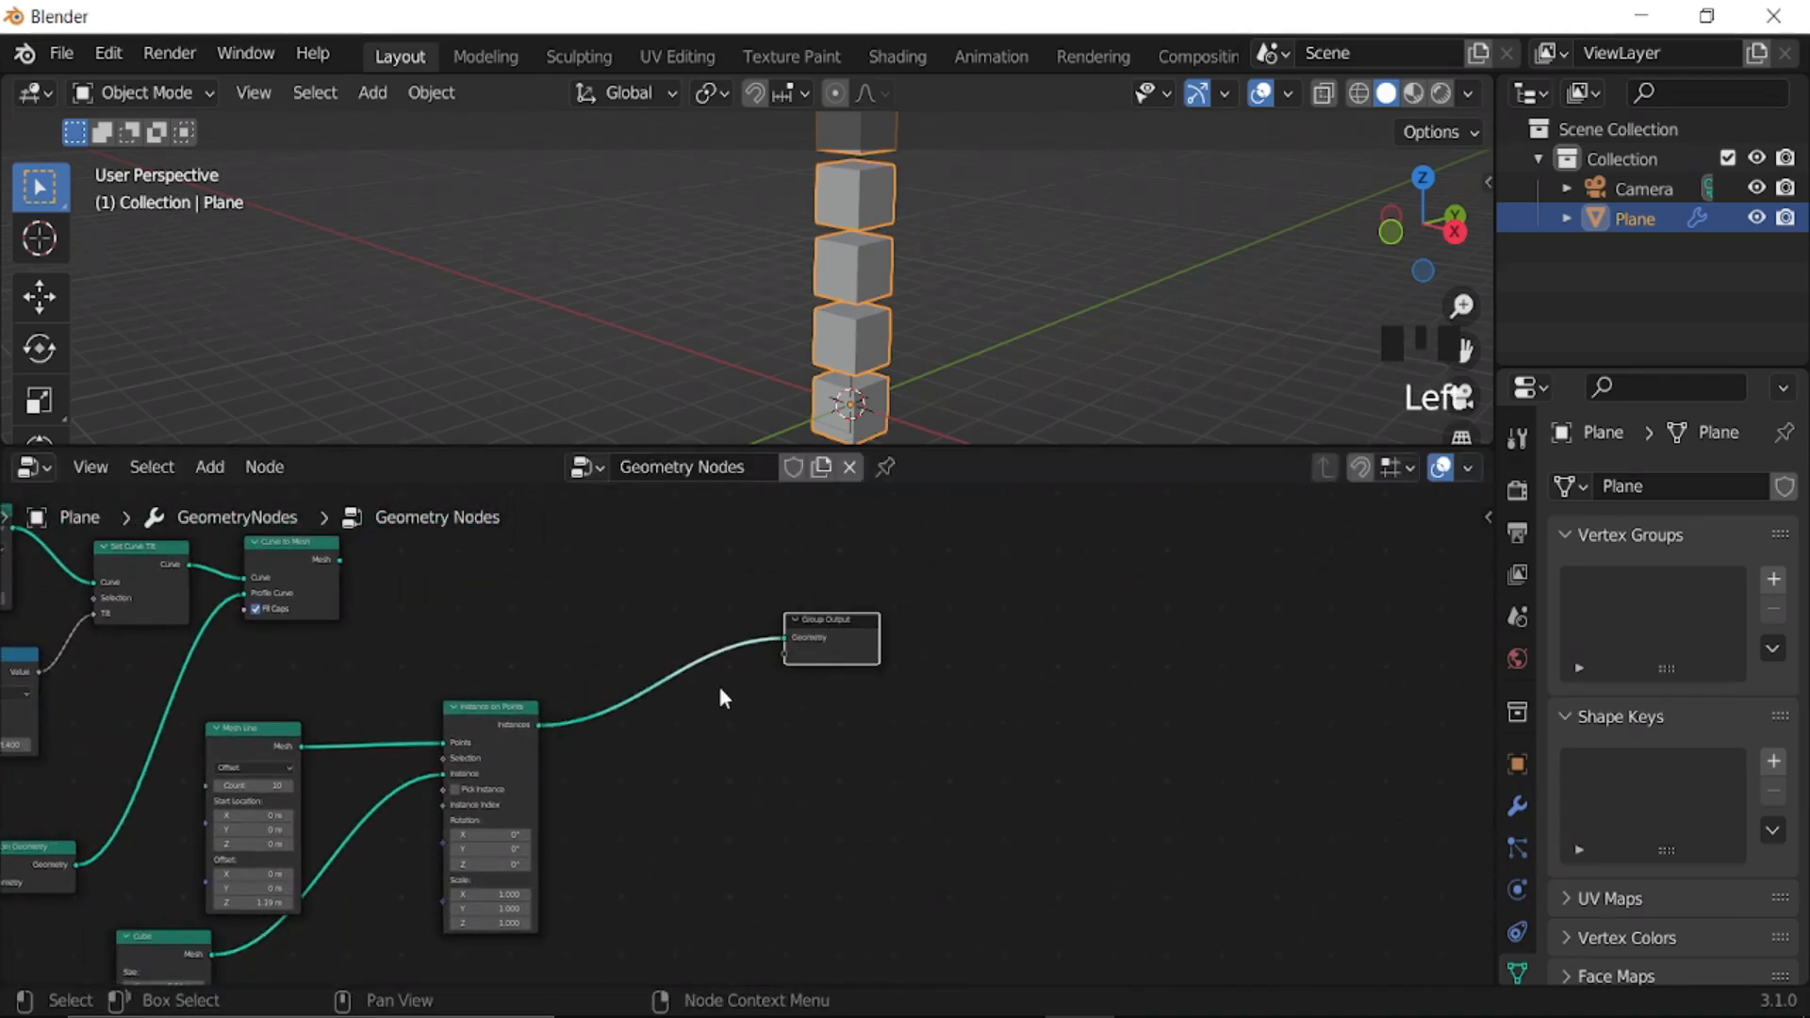
{"action": "left_click", "coordinate": [513, 718]}
{"action": "key", "text": "shift+d"}
{"action": "left_click", "coordinate": [783, 723]}
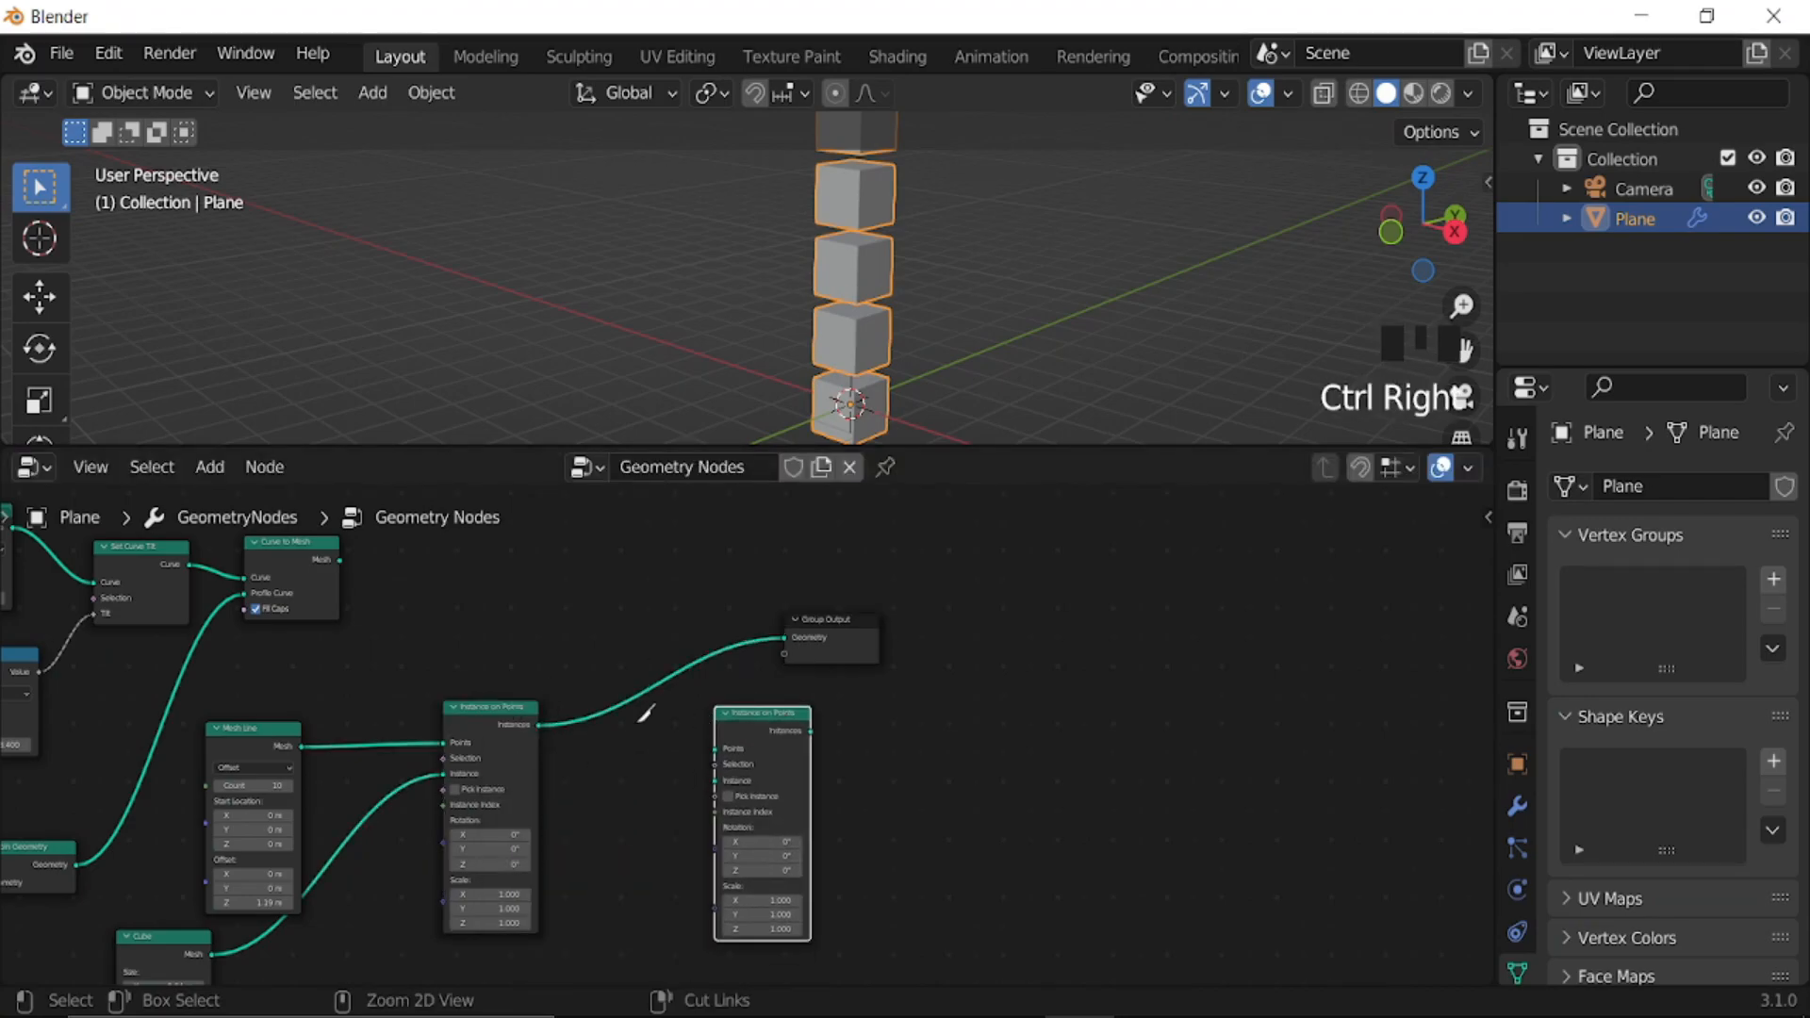
{"action": "right_click_drag", "start_coordinate": [641, 695], "coordinate": [643, 696], "text": "ctrl"}
- Feed the first Instance on Points into the duplicate's Points and Curve to Mesh into its Instance, and connect the duplicate to the Group Output
{"action": "middle_click_drag", "start_coordinate": [934, 716], "coordinate": [937, 723]}
{"action": "scroll", "coordinate": [993, 824], "scroll_direction": "up", "scroll_amount": 4}
{"action": "left_click_drag", "start_coordinate": [947, 698], "coordinate": [801, 594]}
{"action": "middle_click_drag", "start_coordinate": [690, 710], "coordinate": [846, 738]}
{"action": "scroll", "coordinate": [716, 707], "scroll_direction": "down", "scroll_amount": 5}
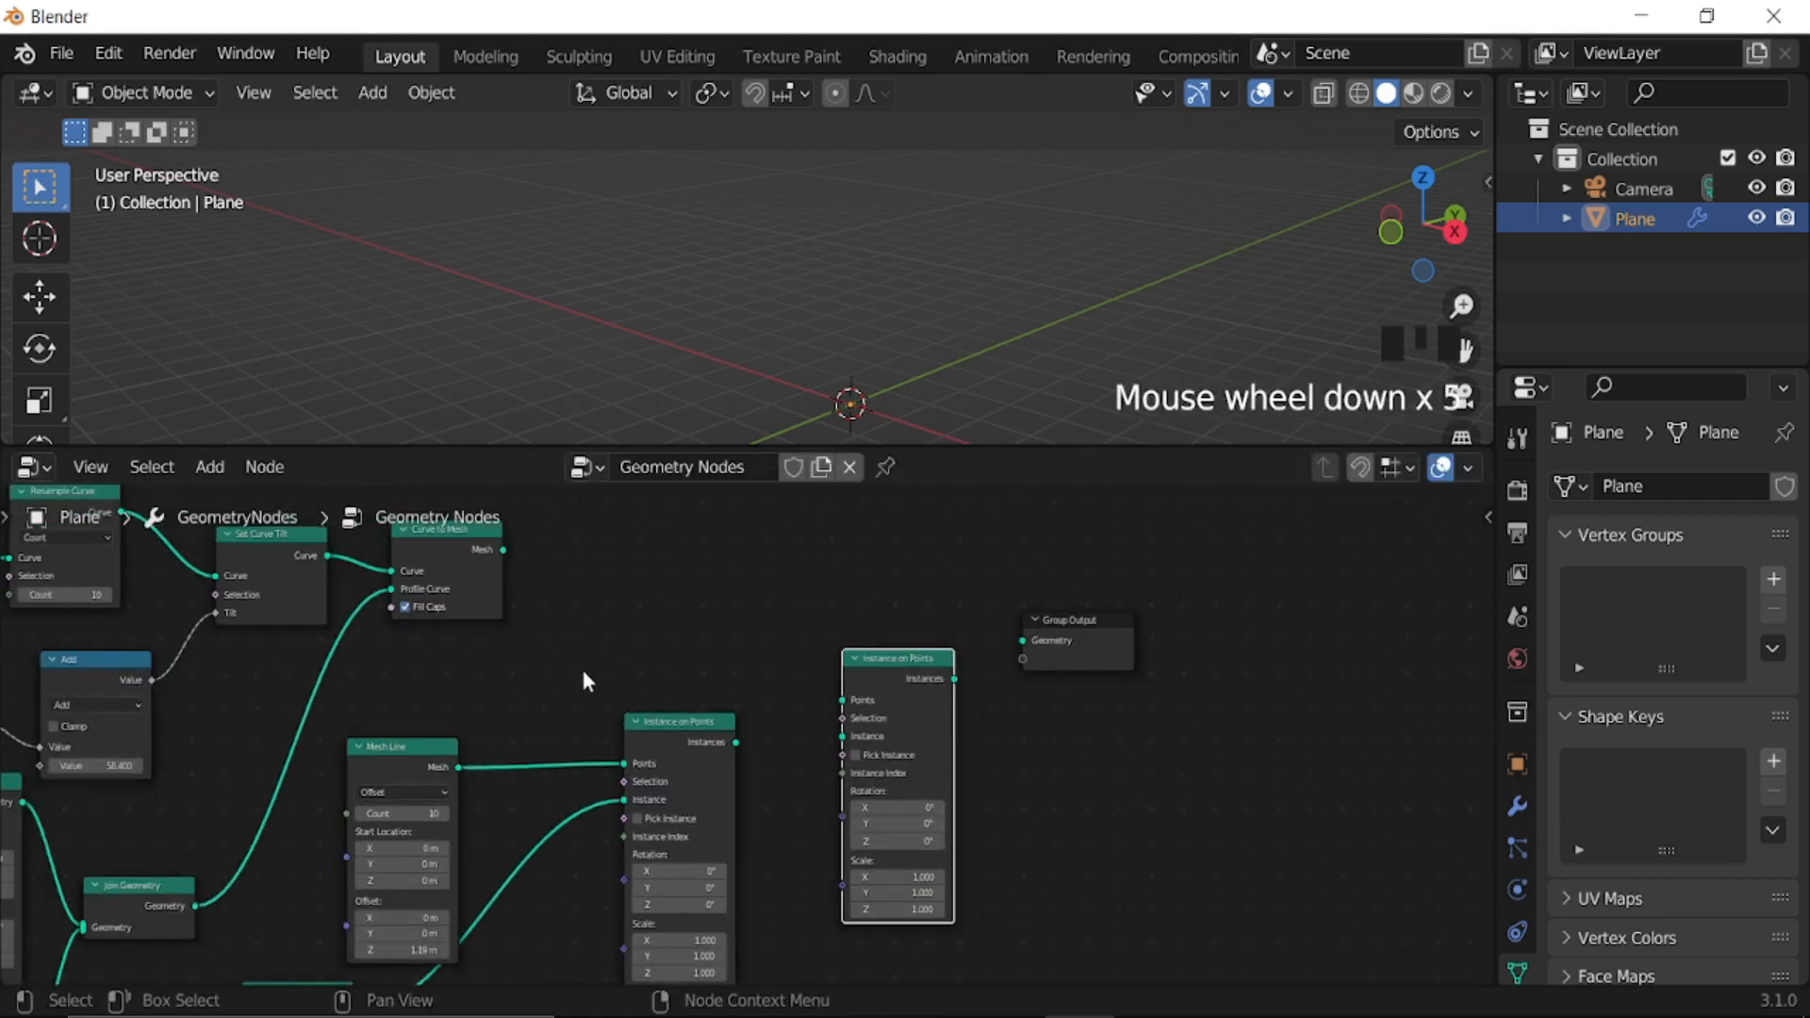
{"action": "left_click_drag", "start_coordinate": [736, 743], "coordinate": [849, 700]}
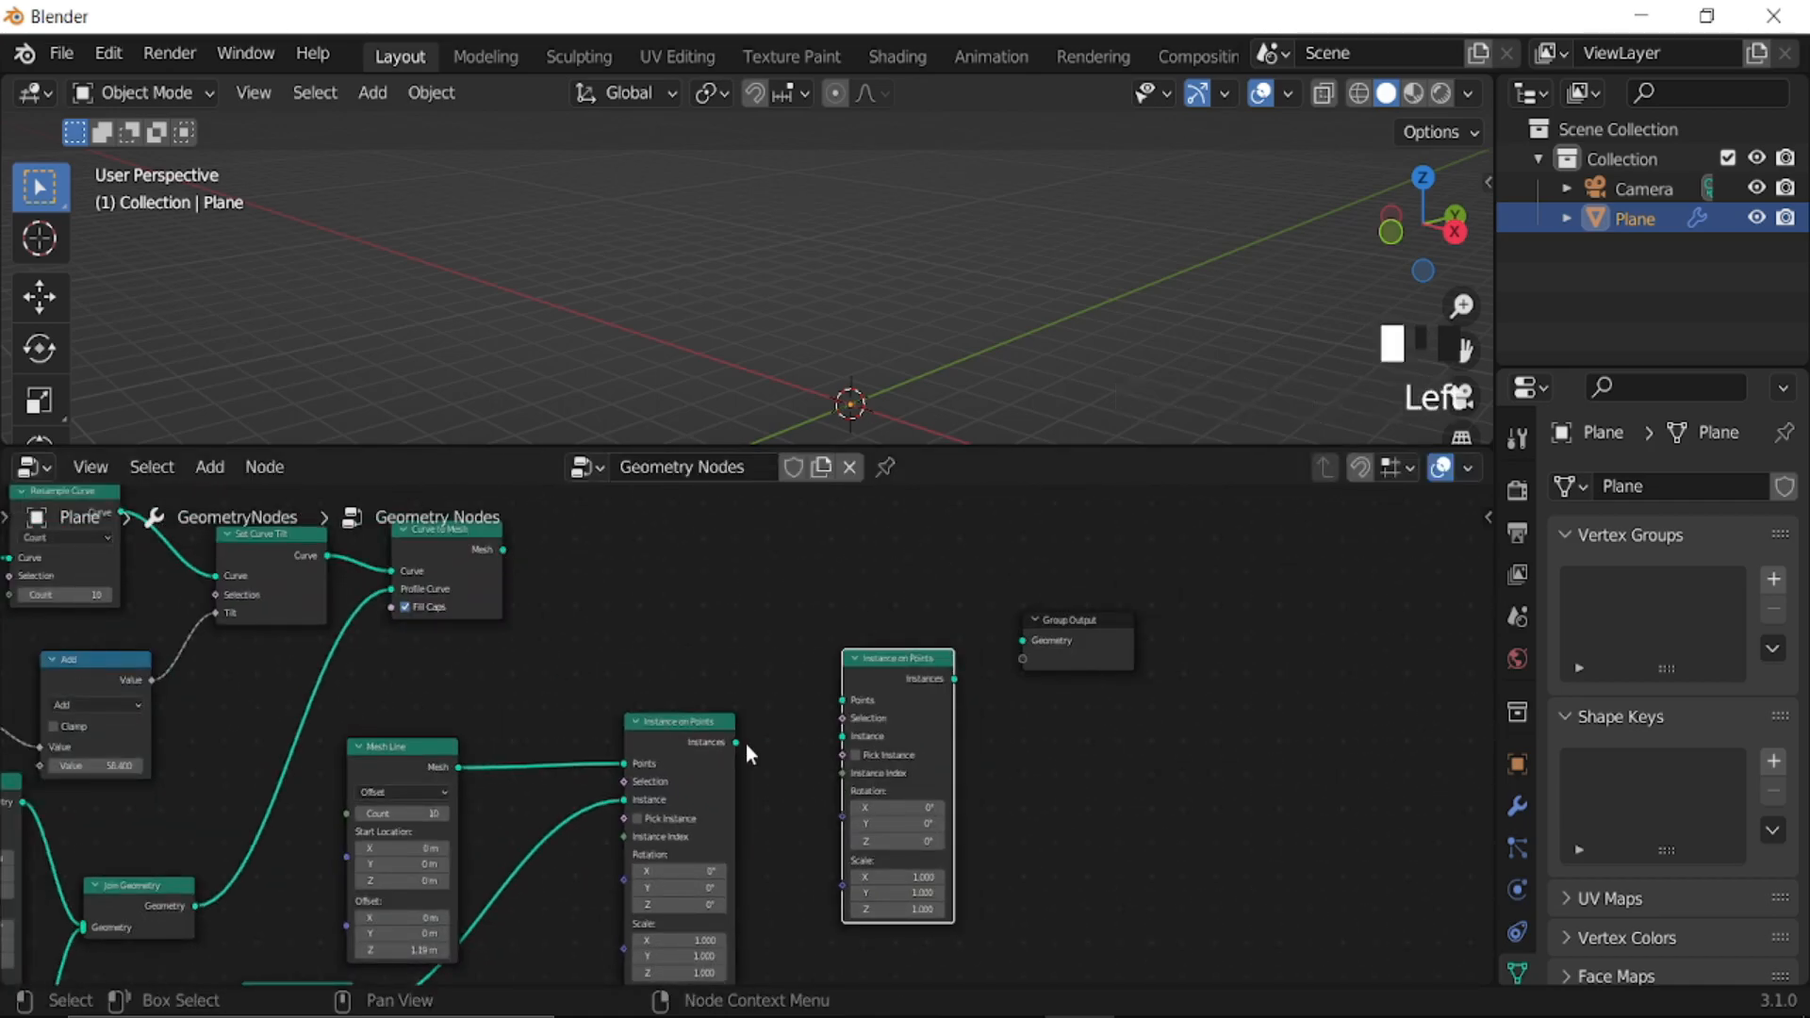
{"action": "left_click_drag", "start_coordinate": [504, 551], "coordinate": [854, 737]}
{"action": "left_click_drag", "start_coordinate": [911, 675], "coordinate": [1028, 643]}
{"action": "scroll", "coordinate": [885, 284], "scroll_direction": "down", "scroll_amount": 4}
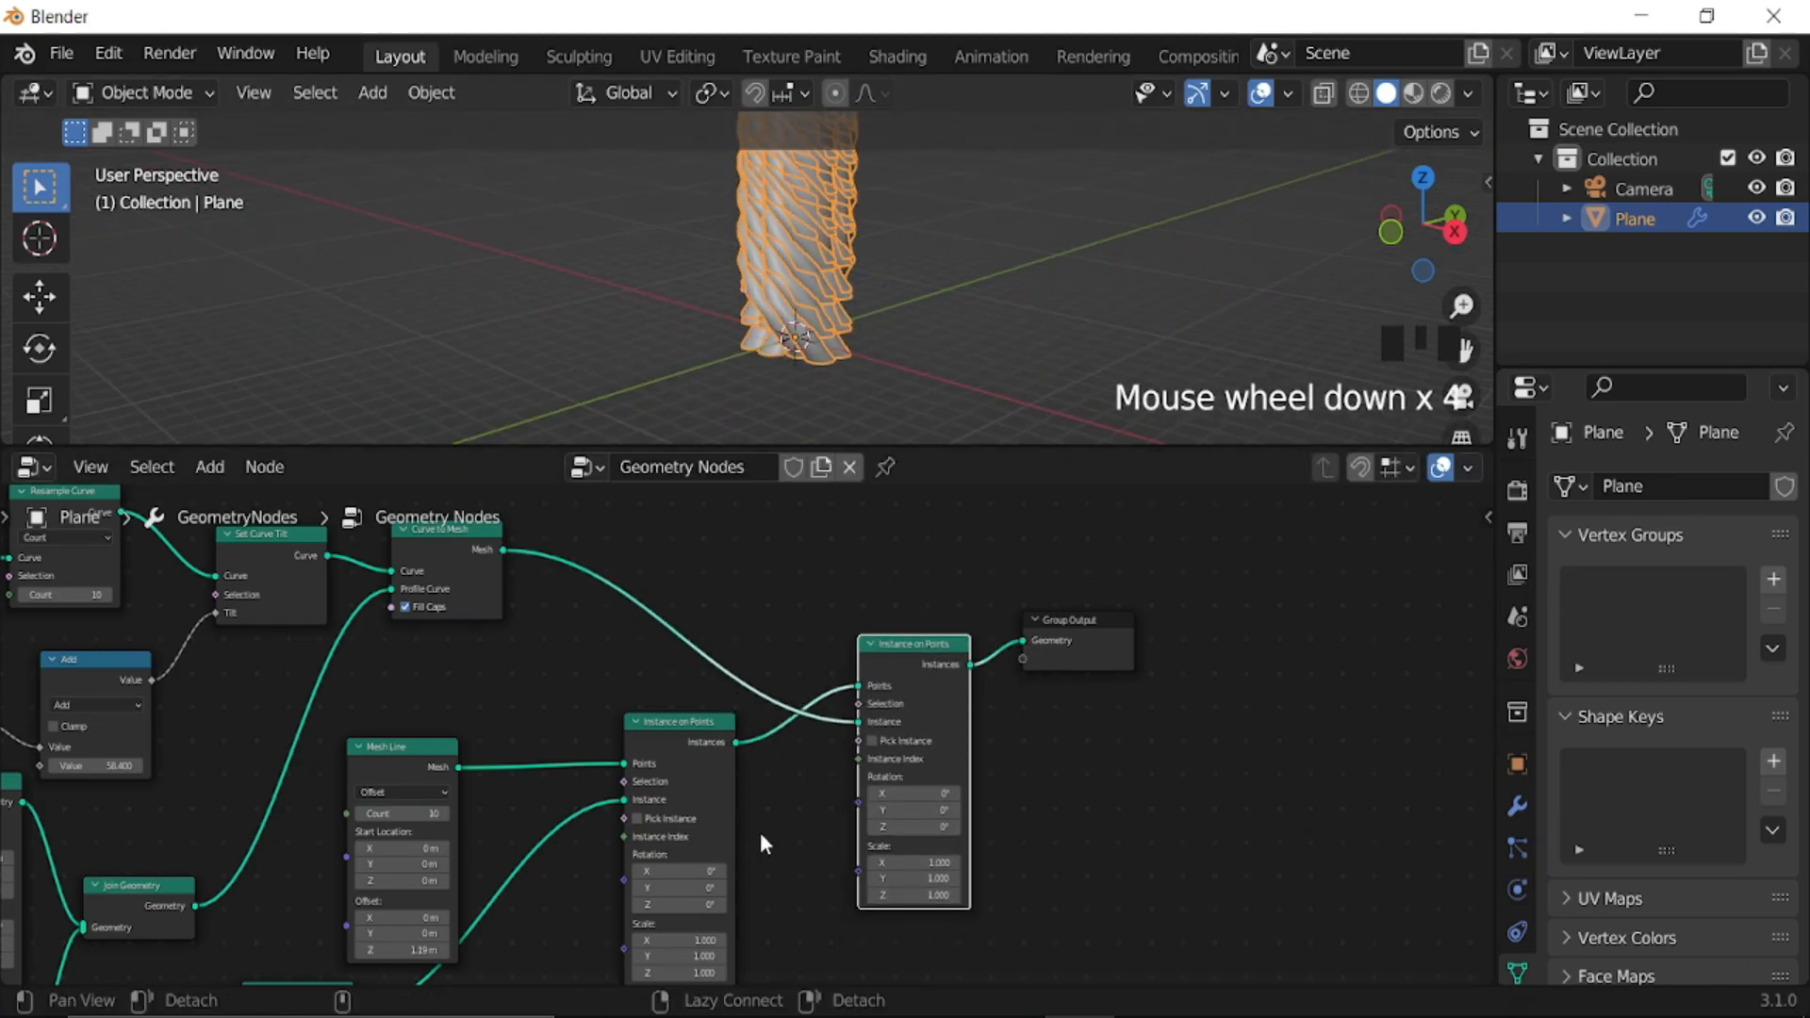
- Set the first Instance on Points node's scale to 0.310 on all axes and view the model through the camera without overlays
{"action": "middle_click_drag", "start_coordinate": [762, 854], "coordinate": [918, 776]}
{"action": "scroll", "coordinate": [860, 707], "scroll_direction": "up", "scroll_amount": 2}
{"action": "left_click", "coordinate": [844, 678]}
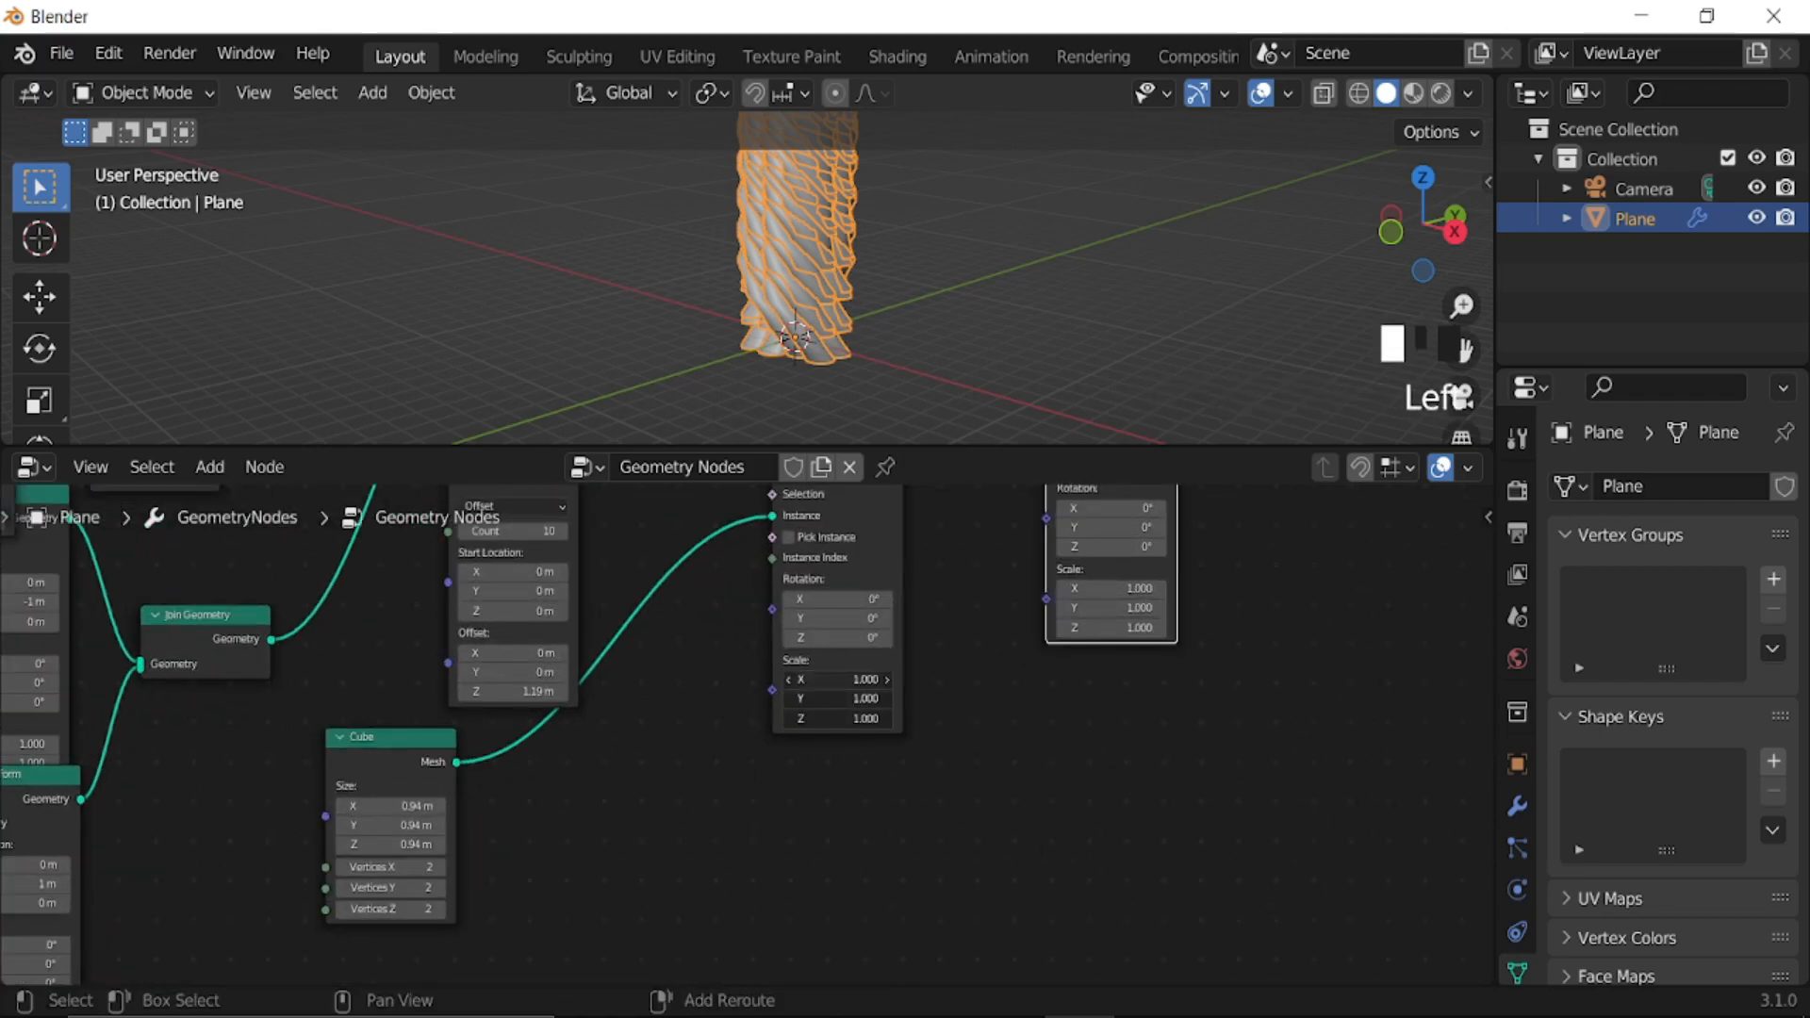
{"action": "left_click_drag", "start_coordinate": [844, 679], "coordinate": [809, 434]}
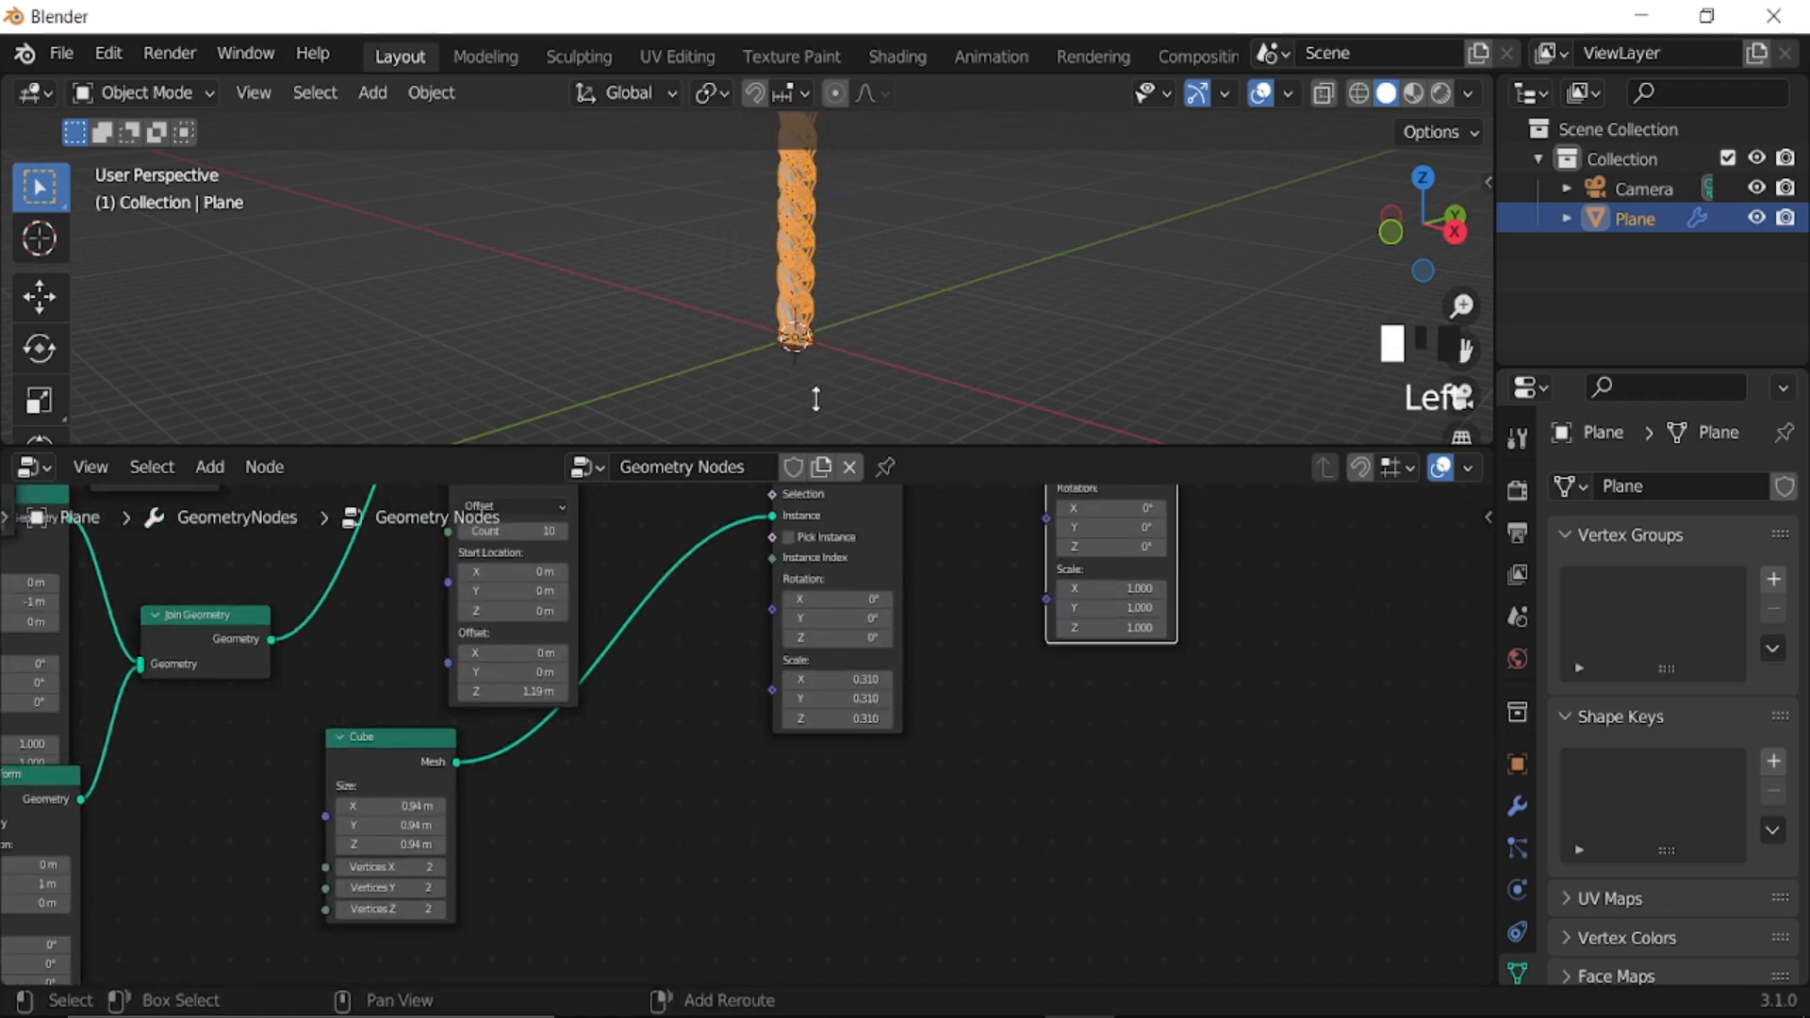
{"action": "key", "text": "KP_0"}
{"action": "scroll", "coordinate": [738, 366], "scroll_direction": "up", "scroll_amount": 3}
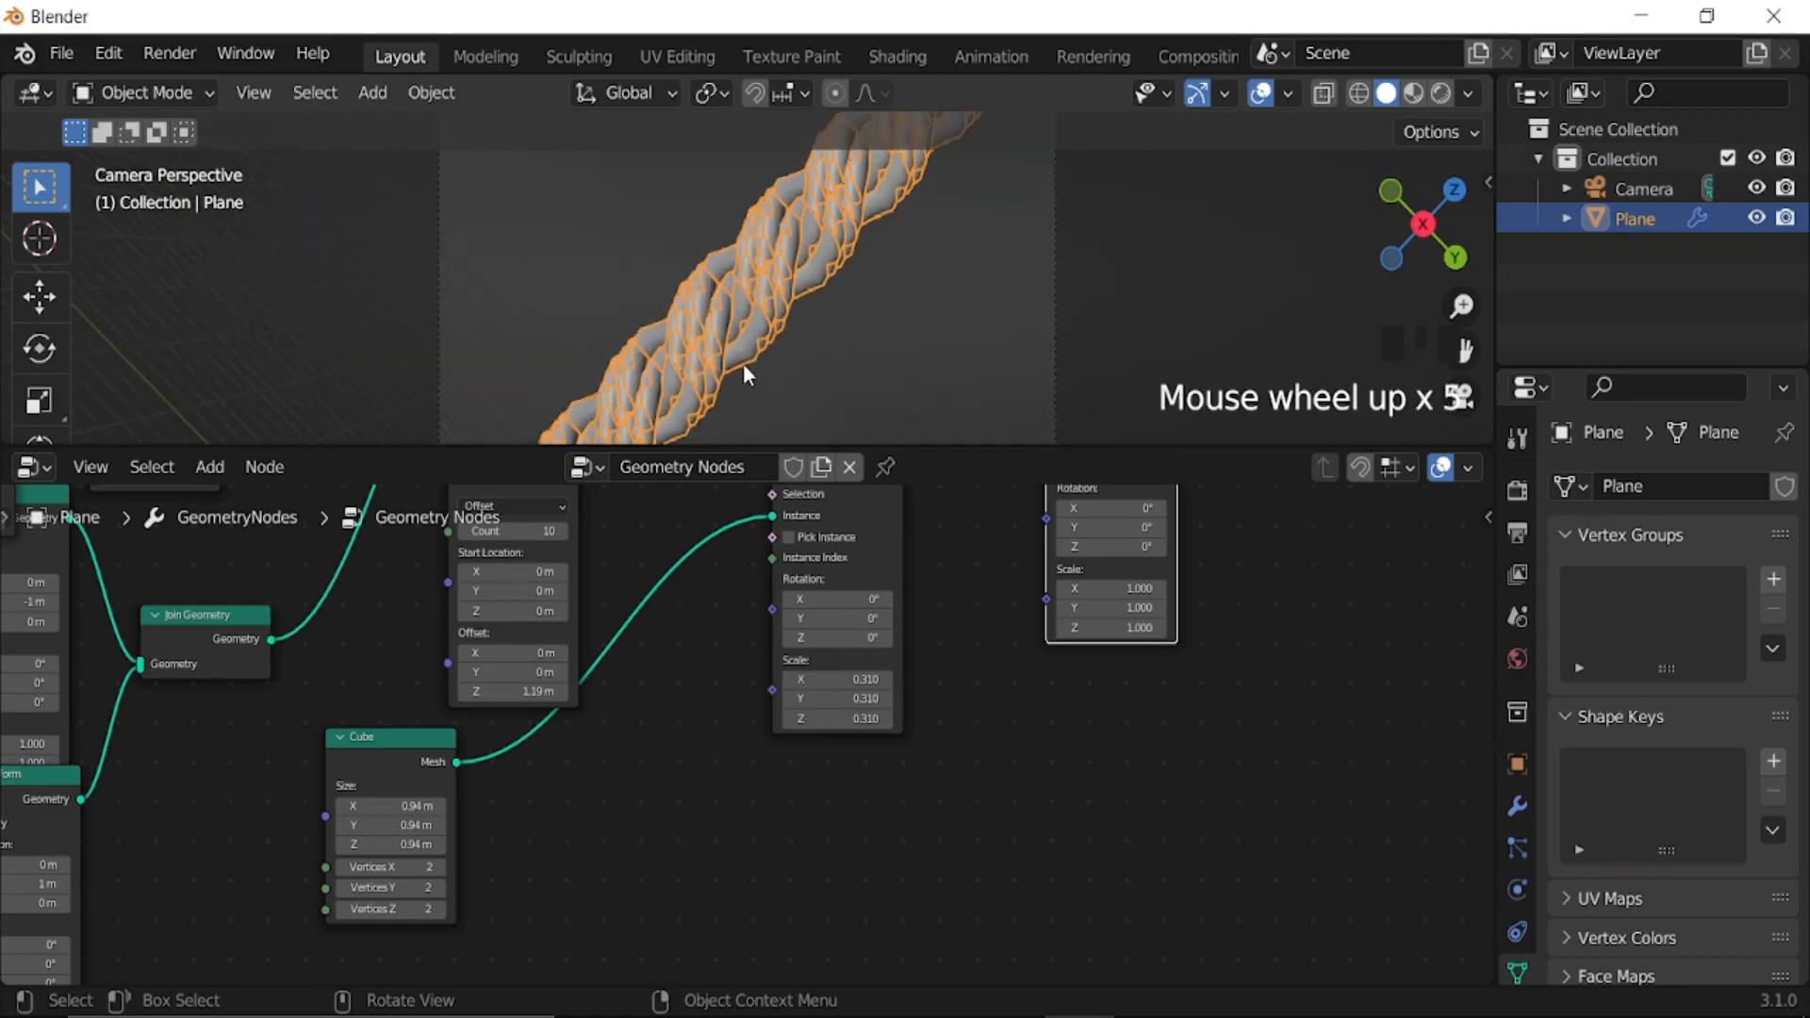
{"action": "left_click", "coordinate": [1258, 93]}
- Set the second Instance on Points node's scale to 1.410 on all axes
{"action": "scroll", "coordinate": [890, 706], "scroll_direction": "up", "scroll_amount": 5}
{"action": "left_click_drag", "start_coordinate": [885, 652], "coordinate": [881, 710]}
{"action": "middle_click_drag", "start_coordinate": [1212, 577], "coordinate": [936, 775]}
{"action": "scroll", "coordinate": [936, 775], "scroll_direction": "up", "scroll_amount": 2}
{"action": "left_click_drag", "start_coordinate": [990, 642], "coordinate": [1078, 711]}
- Insert a Realize Instances node between the two Instance on Points nodes
{"action": "middle_click_drag", "start_coordinate": [890, 635], "coordinate": [648, 808]}
{"action": "key", "text": "shift+a"}
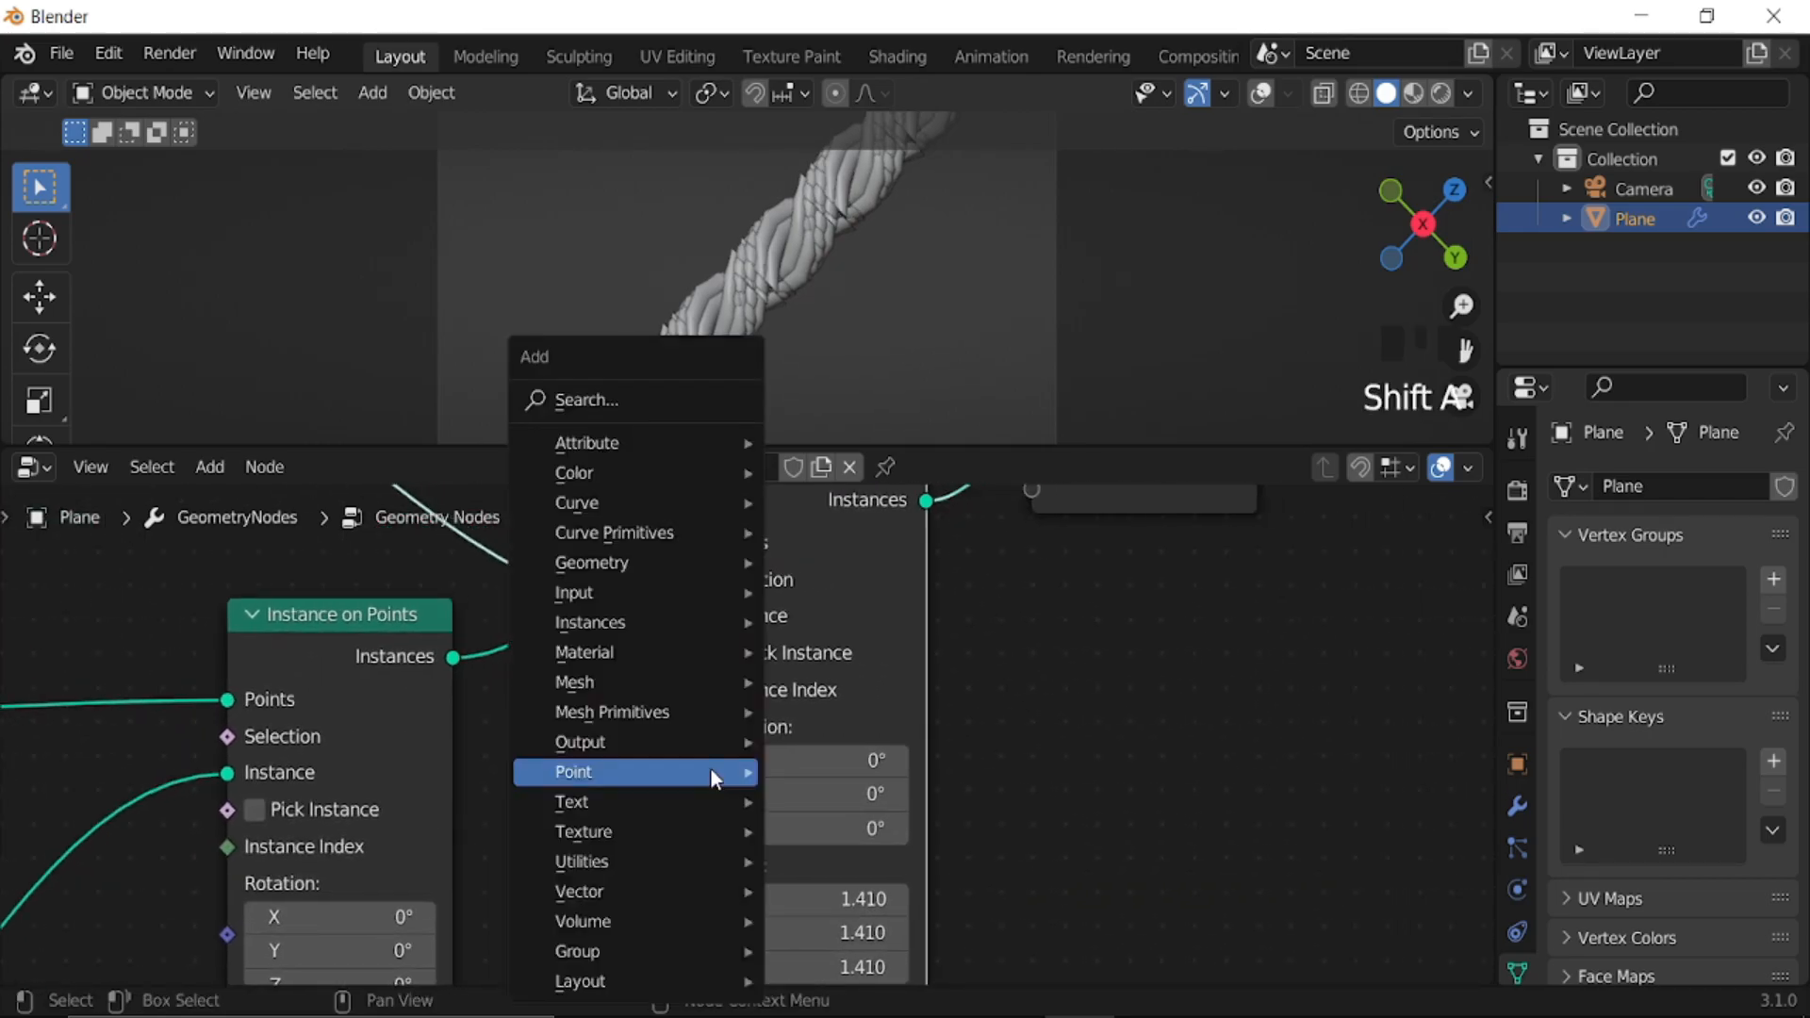
{"action": "mouse_move", "coordinate": [660, 622]}
{"action": "left_click", "coordinate": [883, 680]}
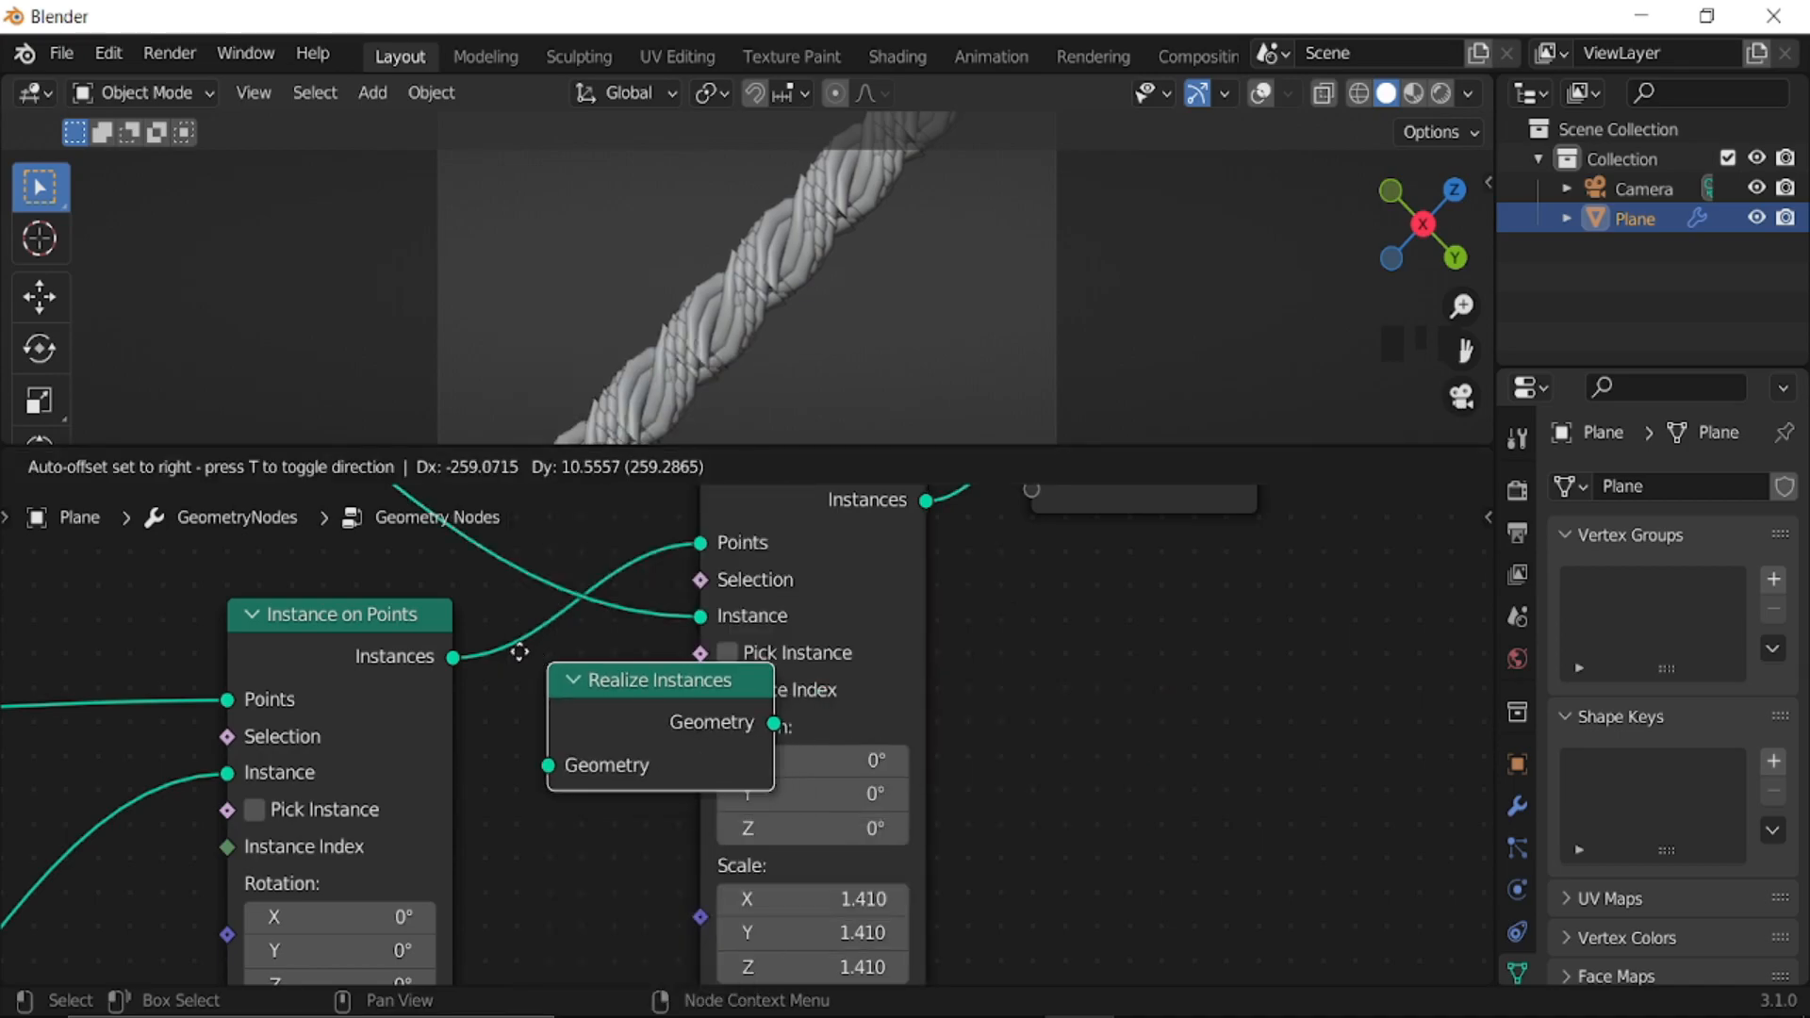
{"action": "left_click", "coordinate": [489, 645]}
- Set the scale on all axes to 0.330 for the first Instance on Points node and 0.100 for the second
{"action": "middle_click_drag", "start_coordinate": [698, 795], "coordinate": [649, 823]}
{"action": "left_click", "coordinate": [645, 823], "text": "shift"}
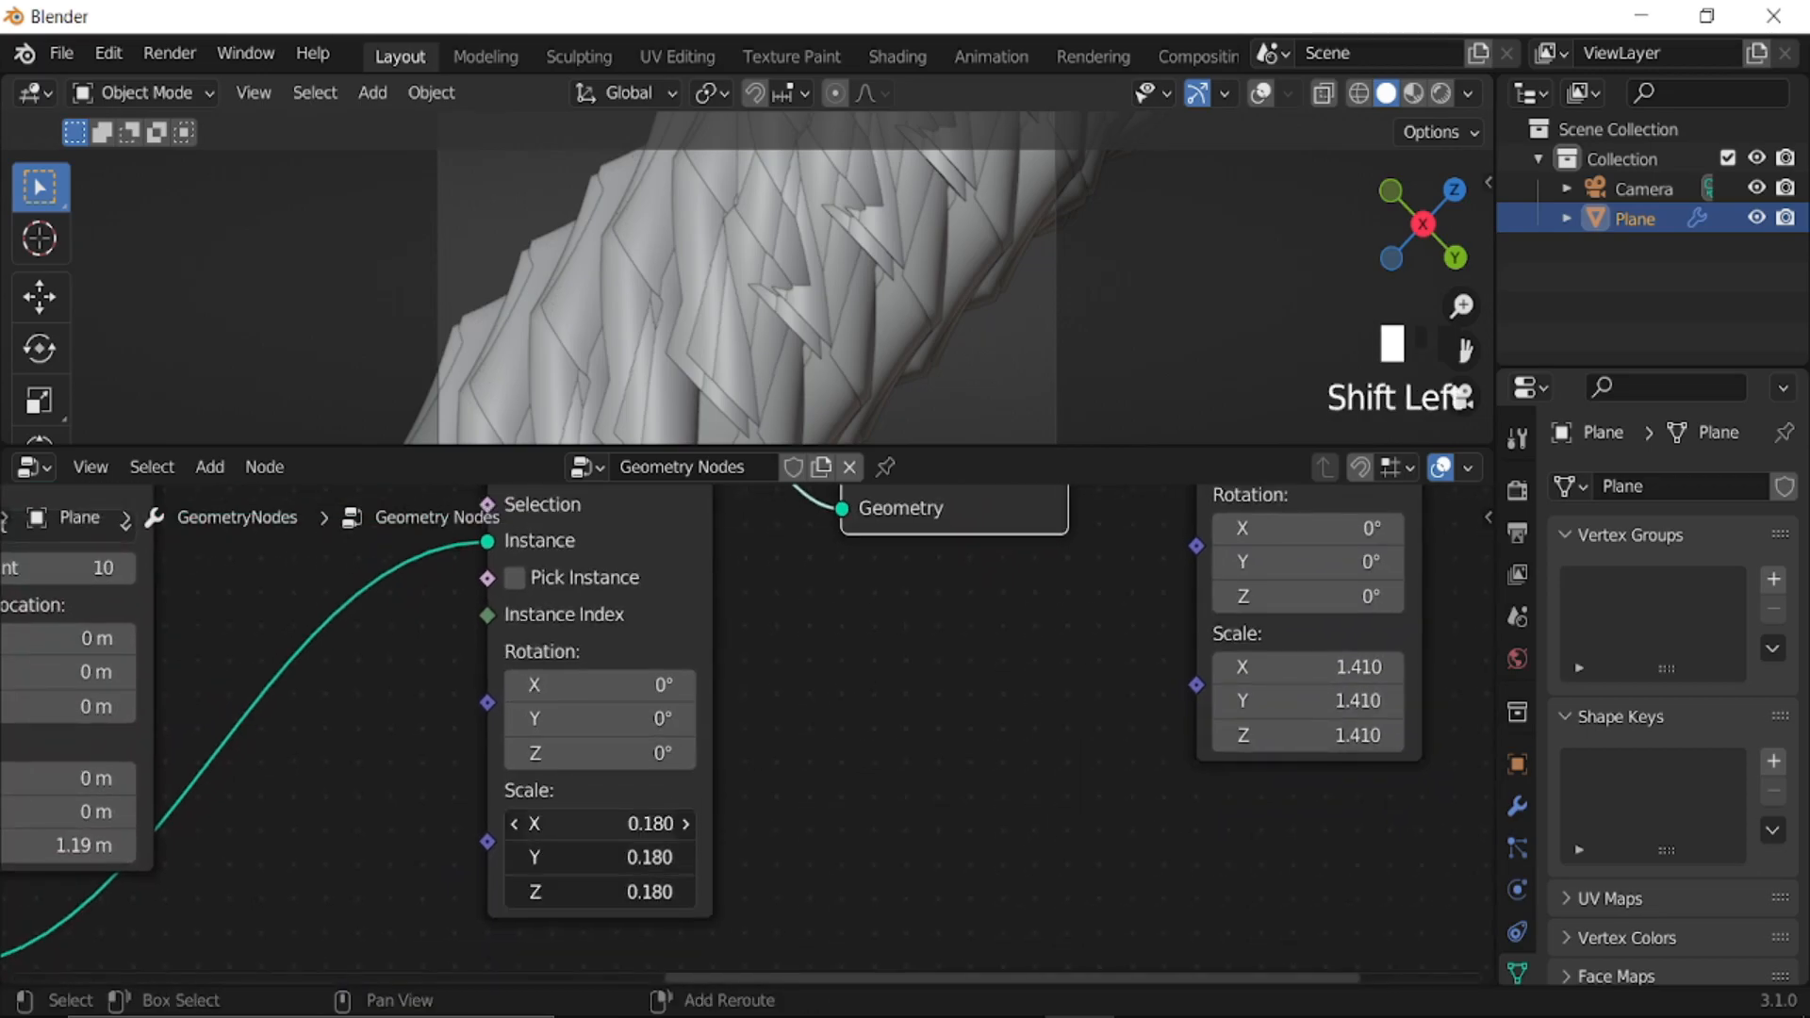
{"action": "mouse_move", "coordinate": [645, 823]}
{"action": "left_mouse_down", "text": "shift"}
{"action": "mouse_move", "coordinate": [851, 823]}
{"action": "mouse_move", "coordinate": [672, 823]}
{"action": "left_mouse_up", "text": "shift"}
{"action": "left_click_drag", "start_coordinate": [1320, 667], "coordinate": [1096, 667]}
{"action": "scroll", "coordinate": [811, 302], "scroll_direction": "up", "scroll_amount": 7}
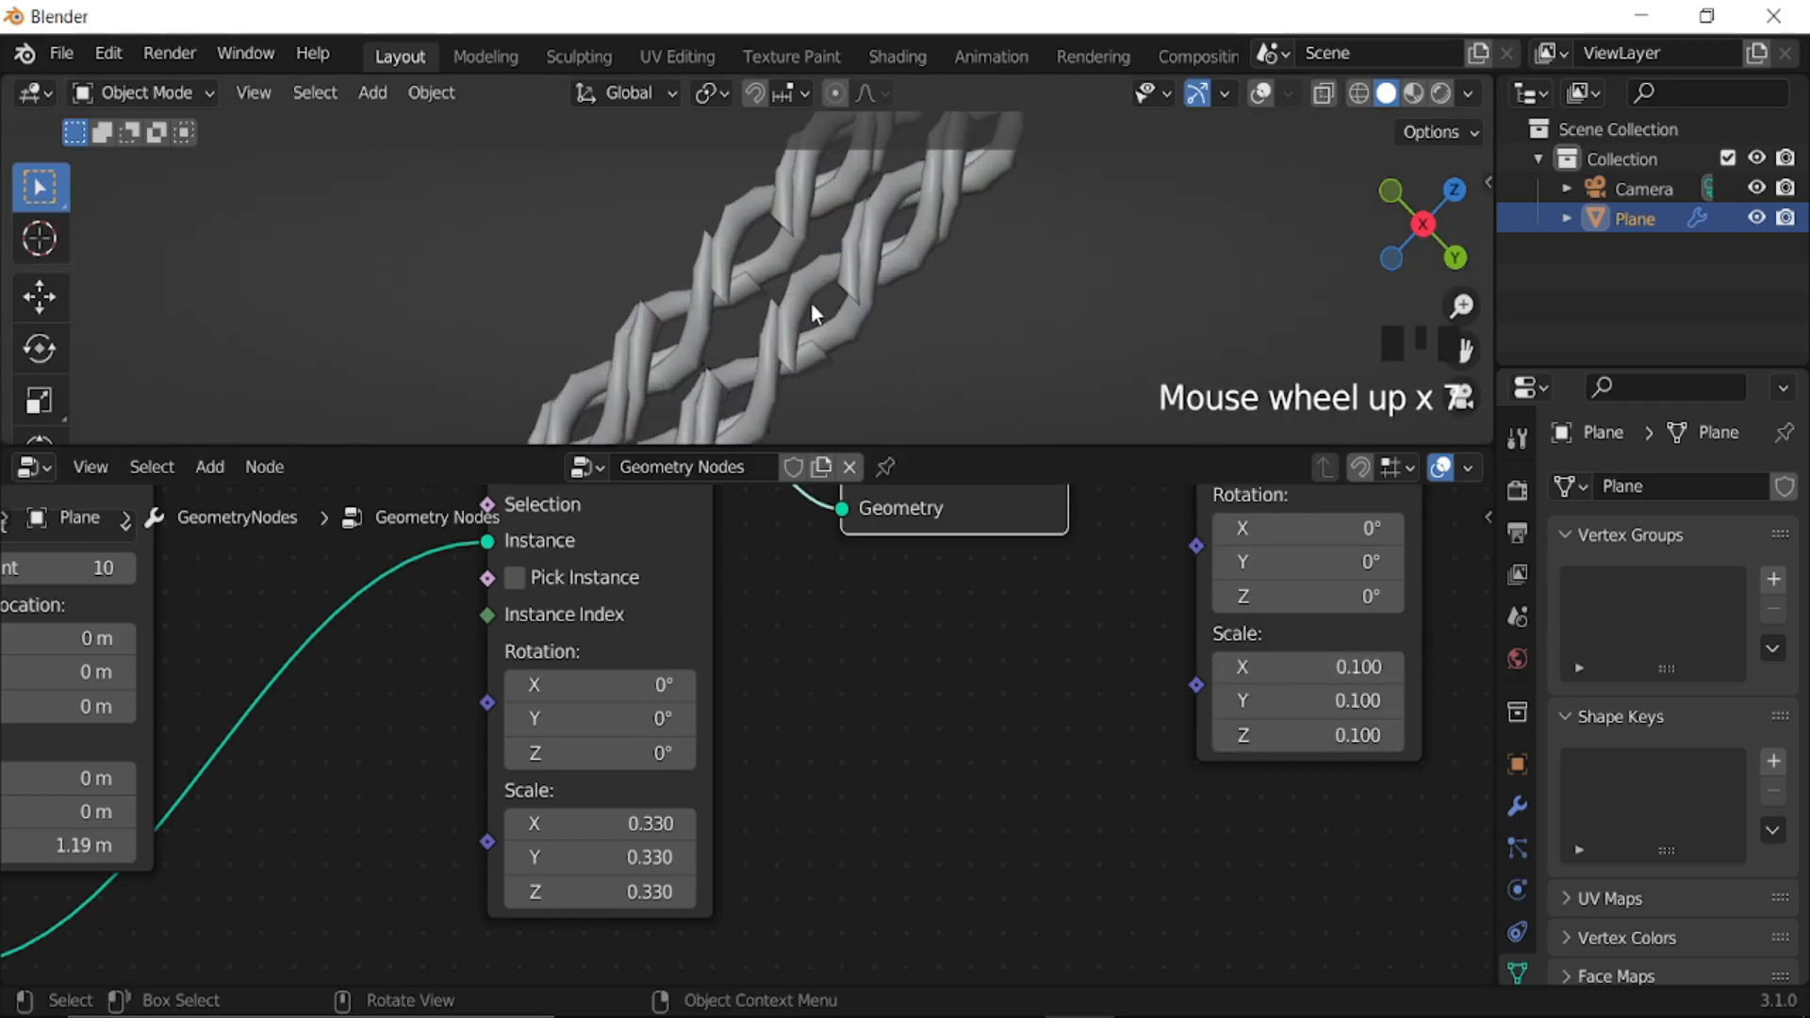
- Set the scale of the second Instance on Points node to 0.140 and the Cube node's size to 0.37 m on all axes
{"action": "left_click_drag", "start_coordinate": [1338, 675], "coordinate": [1358, 675]}
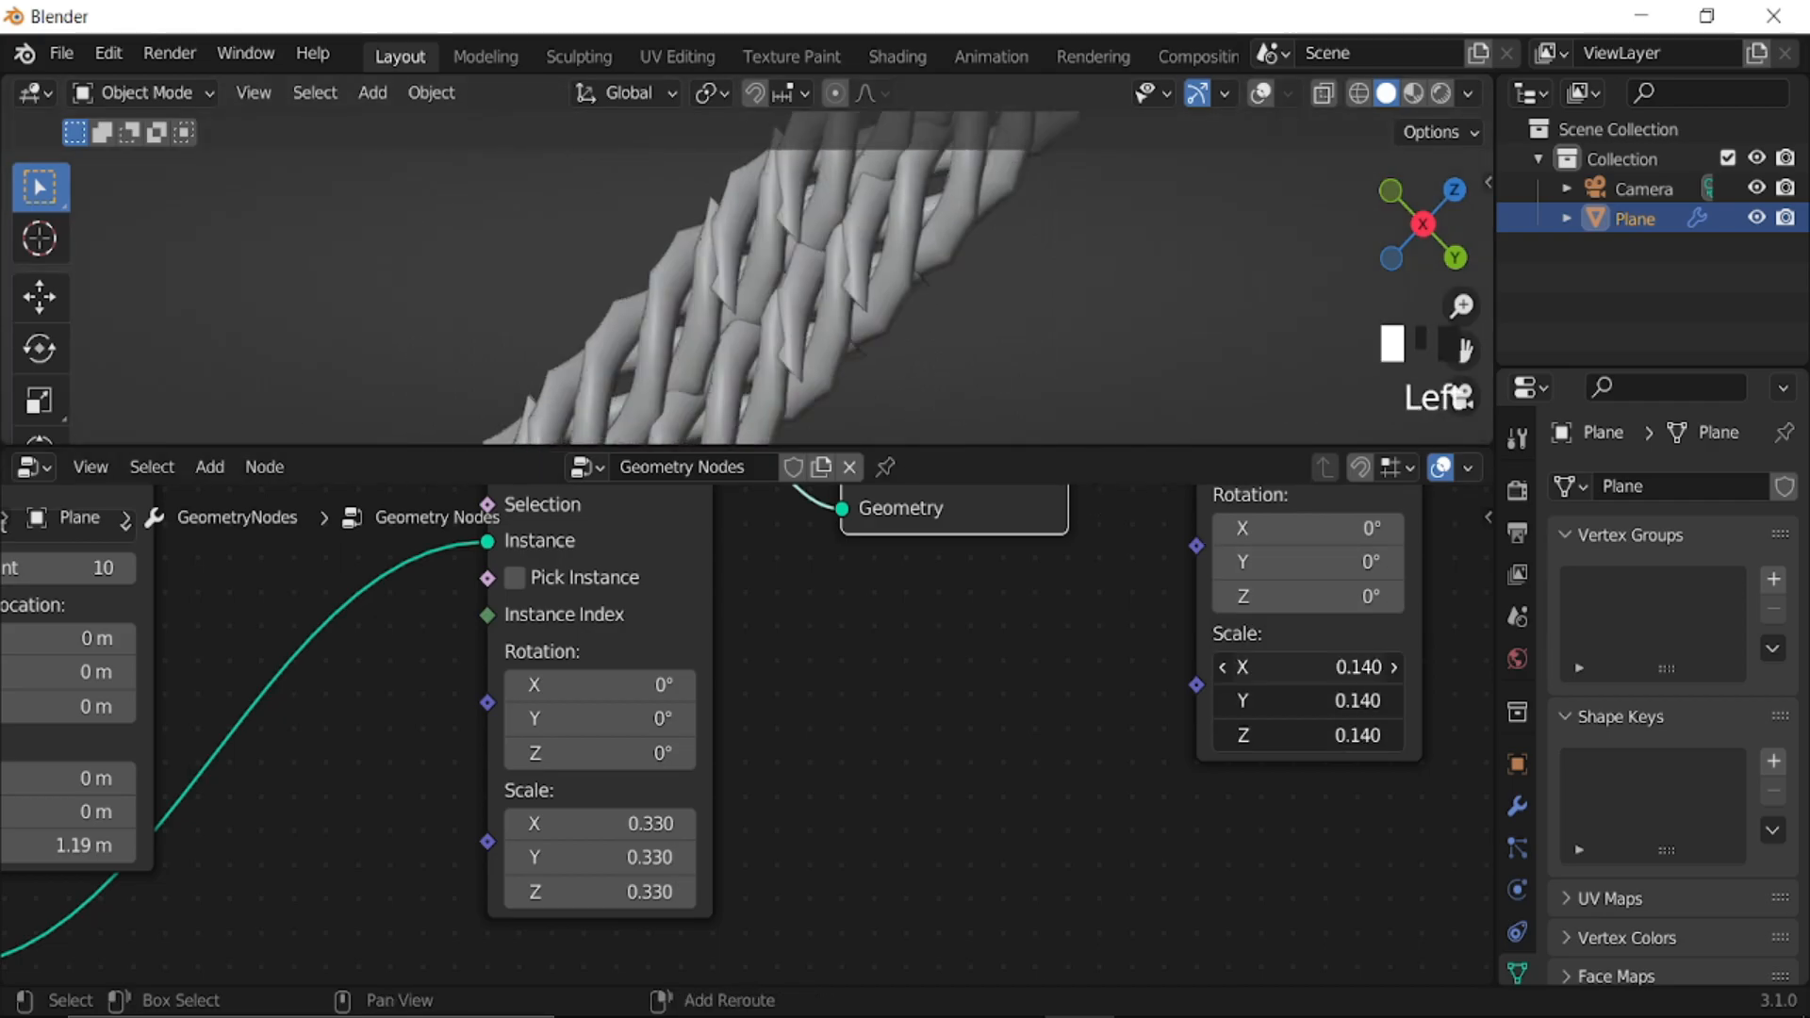
{"action": "scroll", "coordinate": [522, 751], "scroll_direction": "down", "scroll_amount": 2}
{"action": "middle_click_drag", "start_coordinate": [641, 706], "coordinate": [940, 597]}
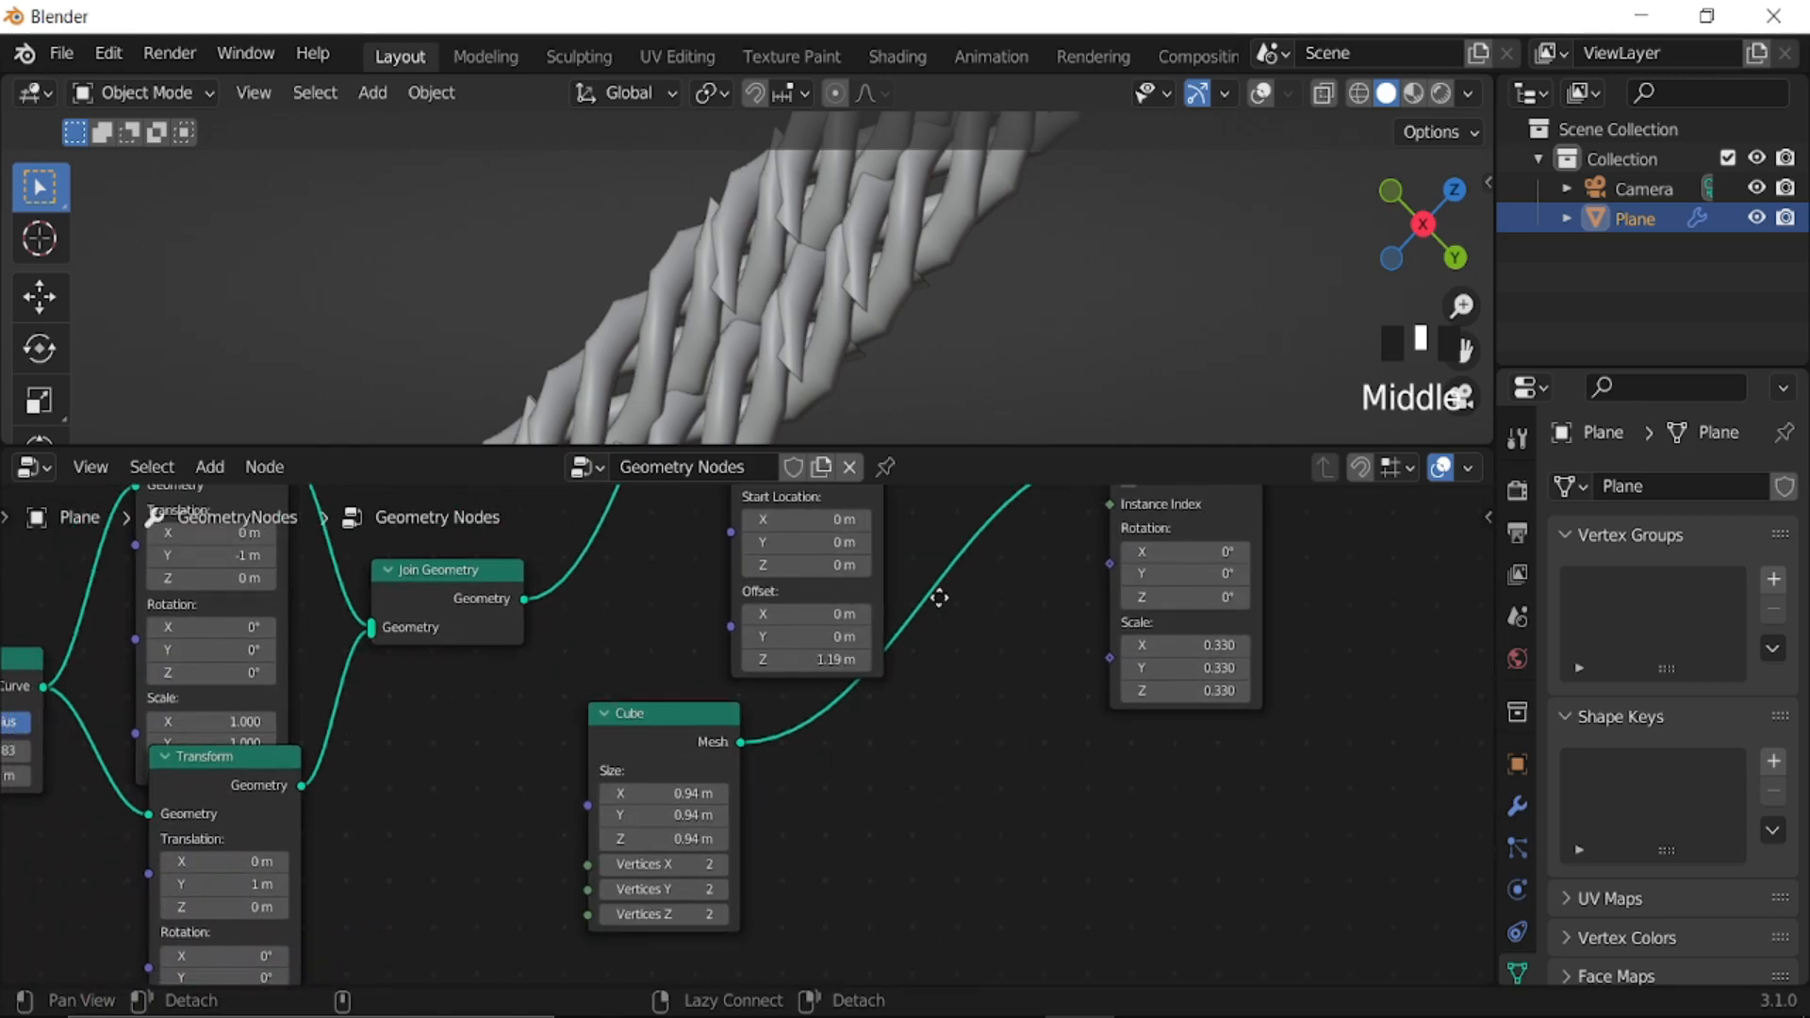
{"action": "middle_click_drag", "start_coordinate": [807, 786], "coordinate": [889, 679]}
{"action": "scroll", "coordinate": [808, 714], "scroll_direction": "up", "scroll_amount": 3}
{"action": "left_click_drag", "start_coordinate": [751, 641], "coordinate": [623, 698]}
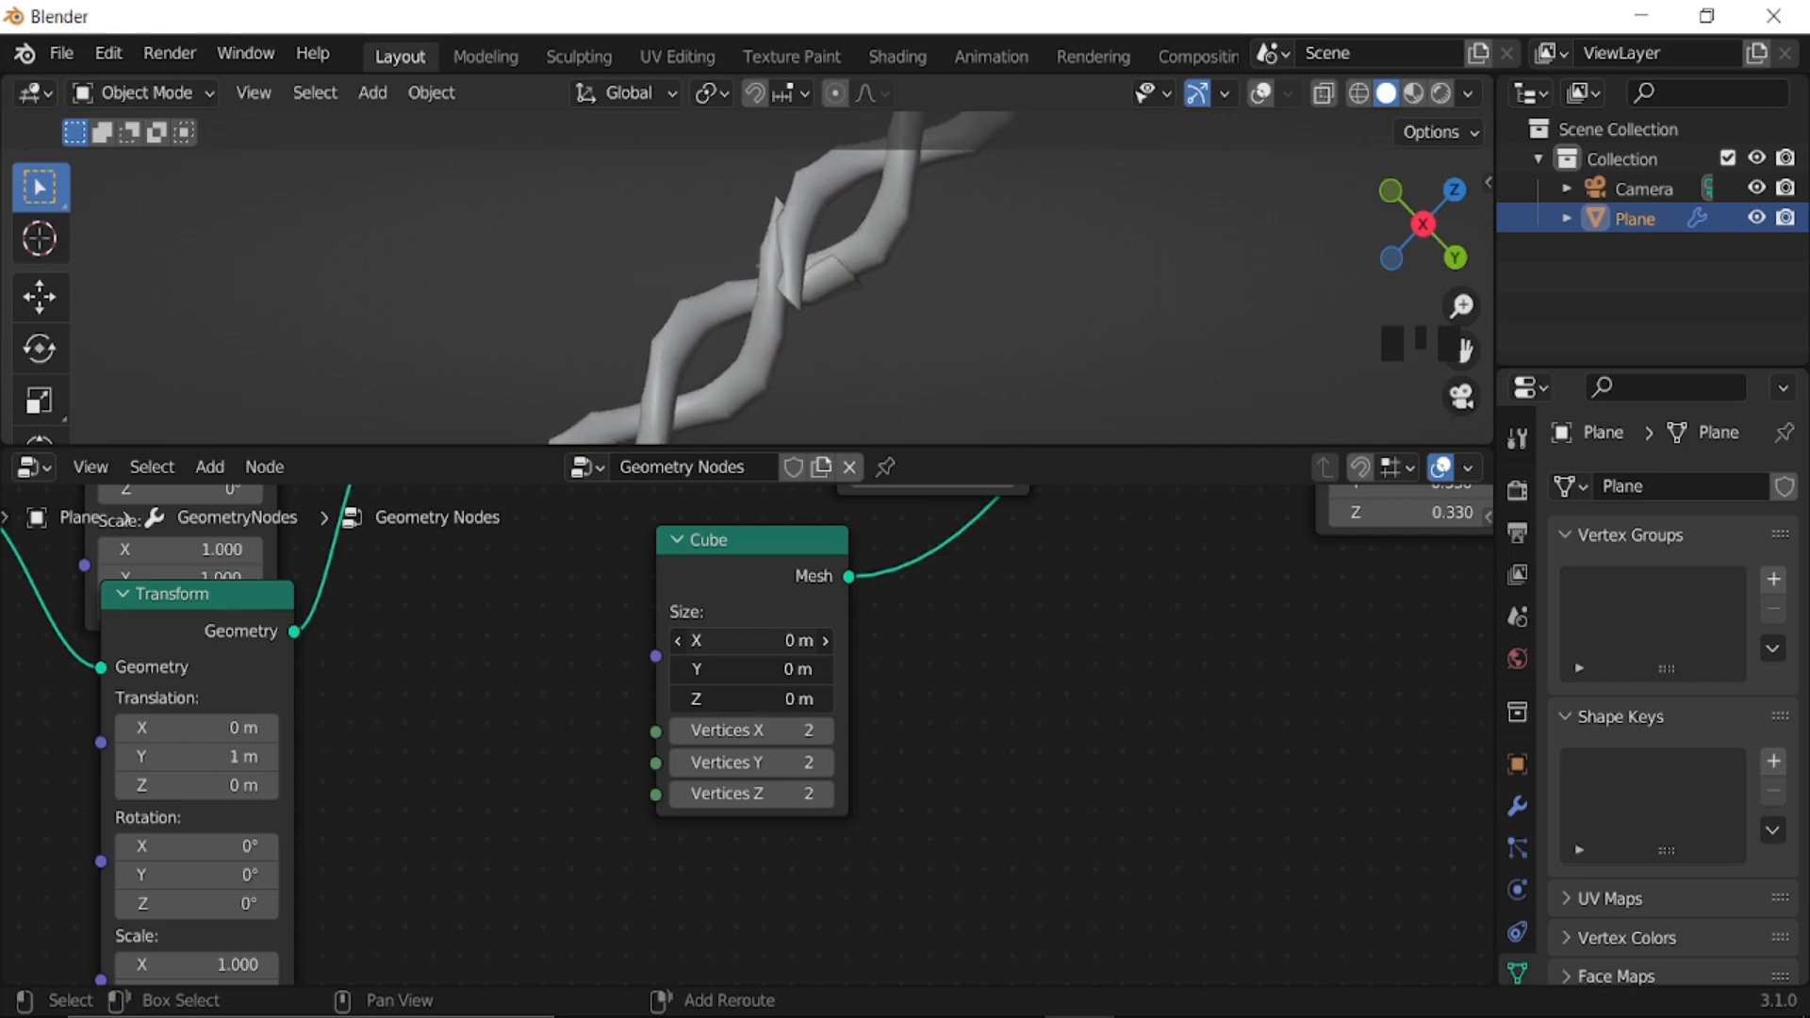
- Set the Multiply node's value to 49.180 and the Add node's value to 59.440 in the tilt calculation
{"action": "middle_click_drag", "start_coordinate": [860, 691], "coordinate": [1669, 953]}
{"action": "scroll", "coordinate": [1006, 674], "scroll_direction": "down", "scroll_amount": 1}
{"action": "scroll", "coordinate": [1006, 673], "scroll_direction": "down", "scroll_amount": 4}
{"action": "middle_click_drag", "start_coordinate": [1080, 637], "coordinate": [956, 769]}
{"action": "scroll", "coordinate": [835, 719], "scroll_direction": "up", "scroll_amount": 3}
{"action": "left_click_drag", "start_coordinate": [788, 661], "coordinate": [811, 661], "text": "shift"}
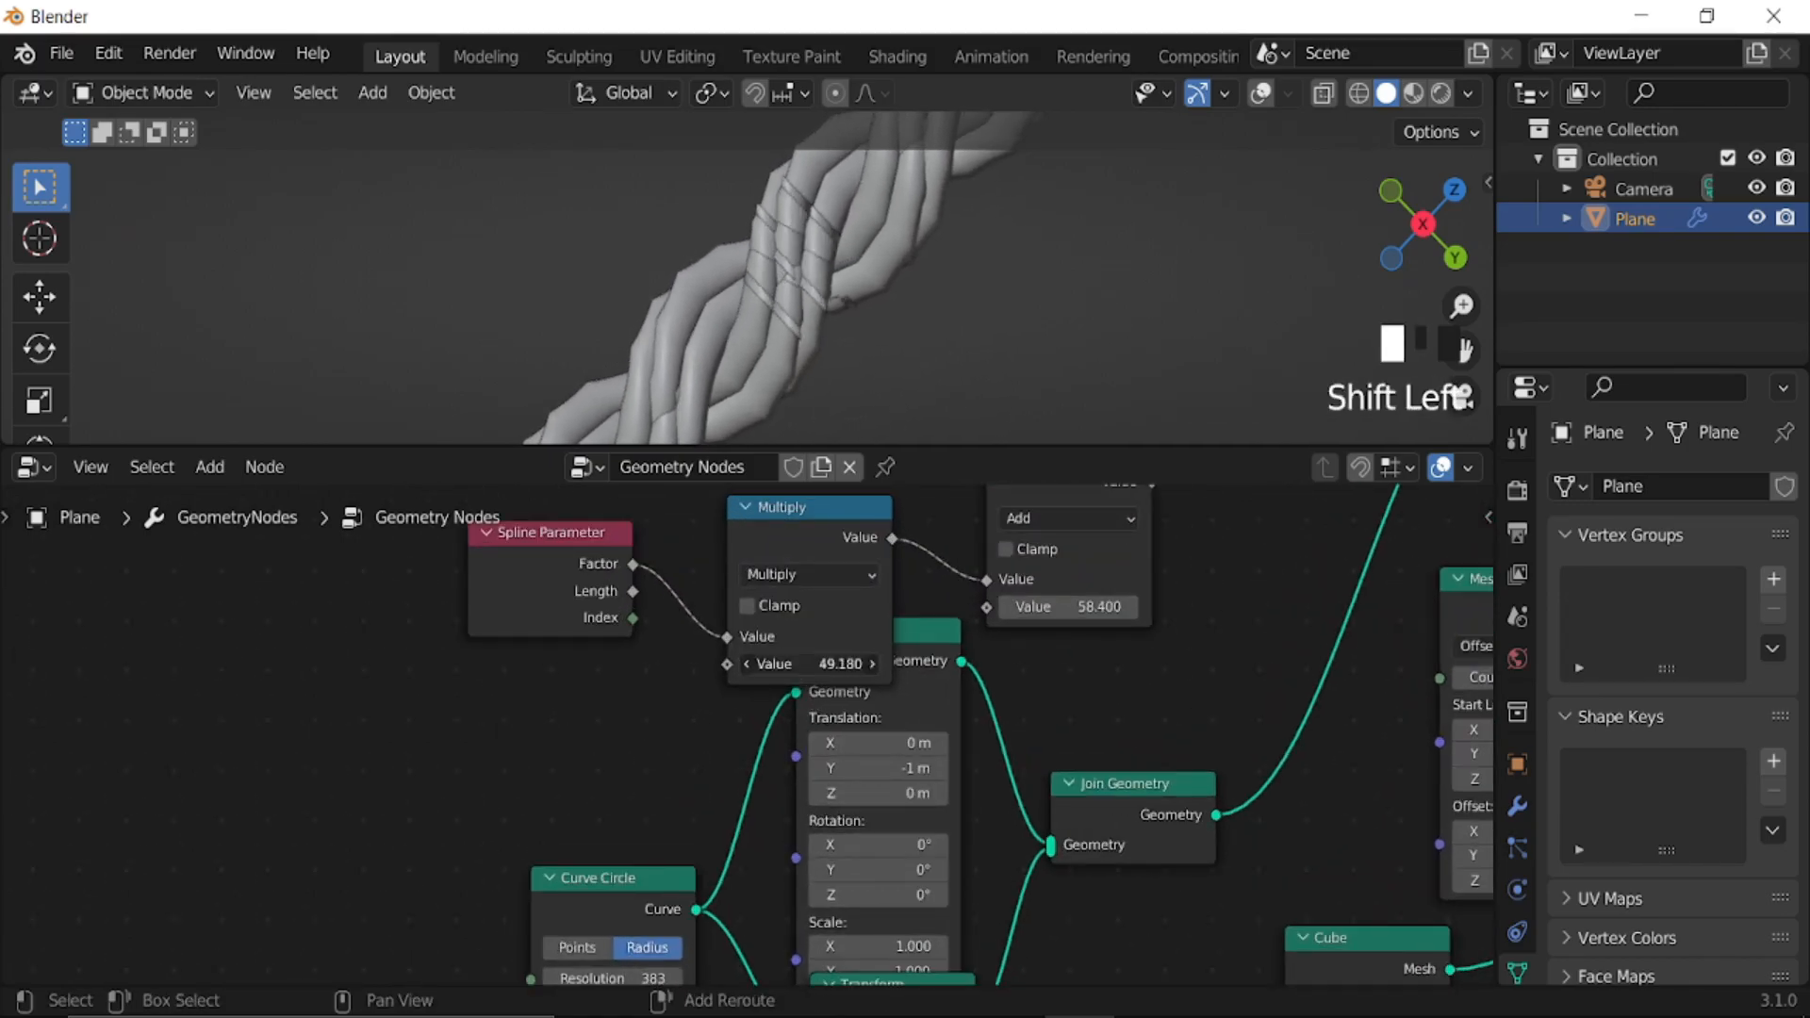
{"action": "left_click_drag", "start_coordinate": [1085, 607], "coordinate": [1174, 606], "text": "shift"}
- Set the Curve Line's end Z to 9.1 m and the Multiply node's value to 53.830
{"action": "middle_click_drag", "start_coordinate": [815, 615], "coordinate": [816, 883]}
{"action": "left_click_drag", "start_coordinate": [702, 720], "coordinate": [740, 719], "text": "shift"}
{"action": "middle_click_drag", "start_coordinate": [782, 728], "coordinate": [903, 599]}
{"action": "left_click_drag", "start_coordinate": [745, 778], "coordinate": [886, 778], "text": "shift"}
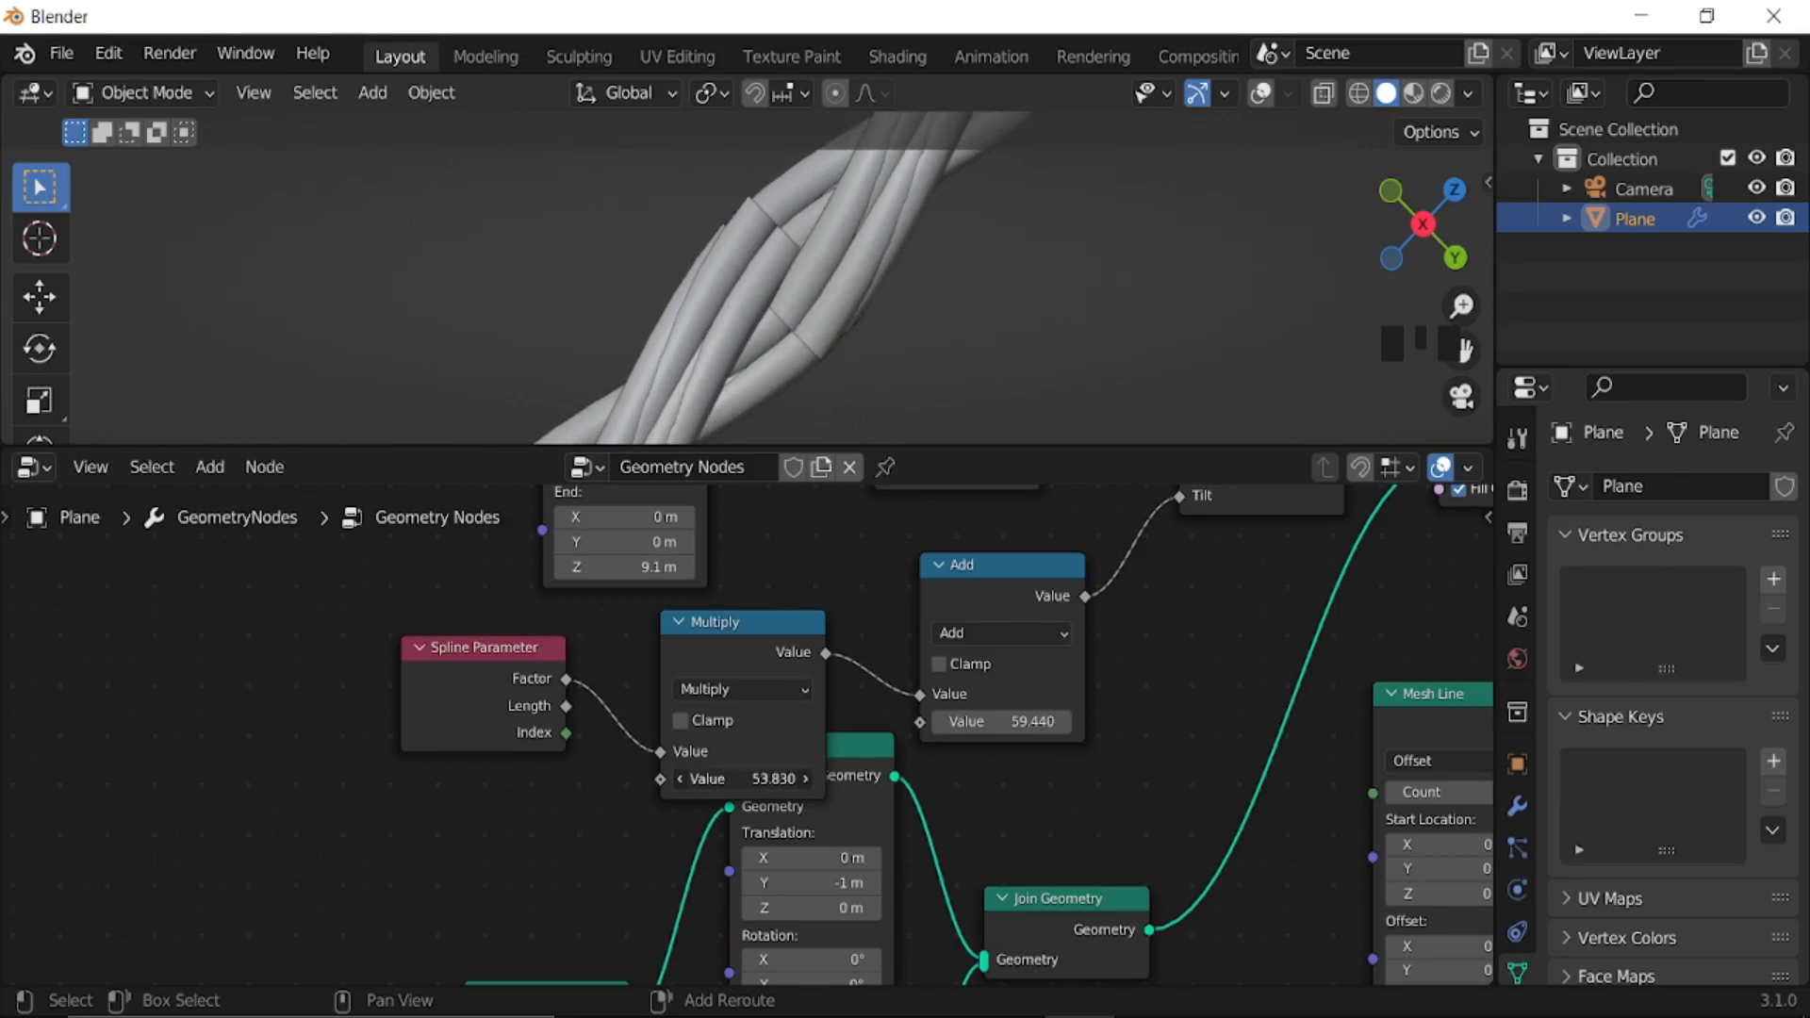
- Move the Group Output node farther away from the second Instance on Points node to make room between them
{"action": "scroll", "coordinate": [798, 309], "scroll_direction": "down", "scroll_amount": 3}
{"action": "scroll", "coordinate": [797, 321], "scroll_direction": "up", "scroll_amount": 3}
{"action": "middle_click_drag", "start_coordinate": [1195, 652], "coordinate": [299, 456]}
{"action": "middle_click_drag", "start_coordinate": [1141, 686], "coordinate": [311, 659]}
{"action": "scroll", "coordinate": [740, 673], "scroll_direction": "down", "scroll_amount": 7}
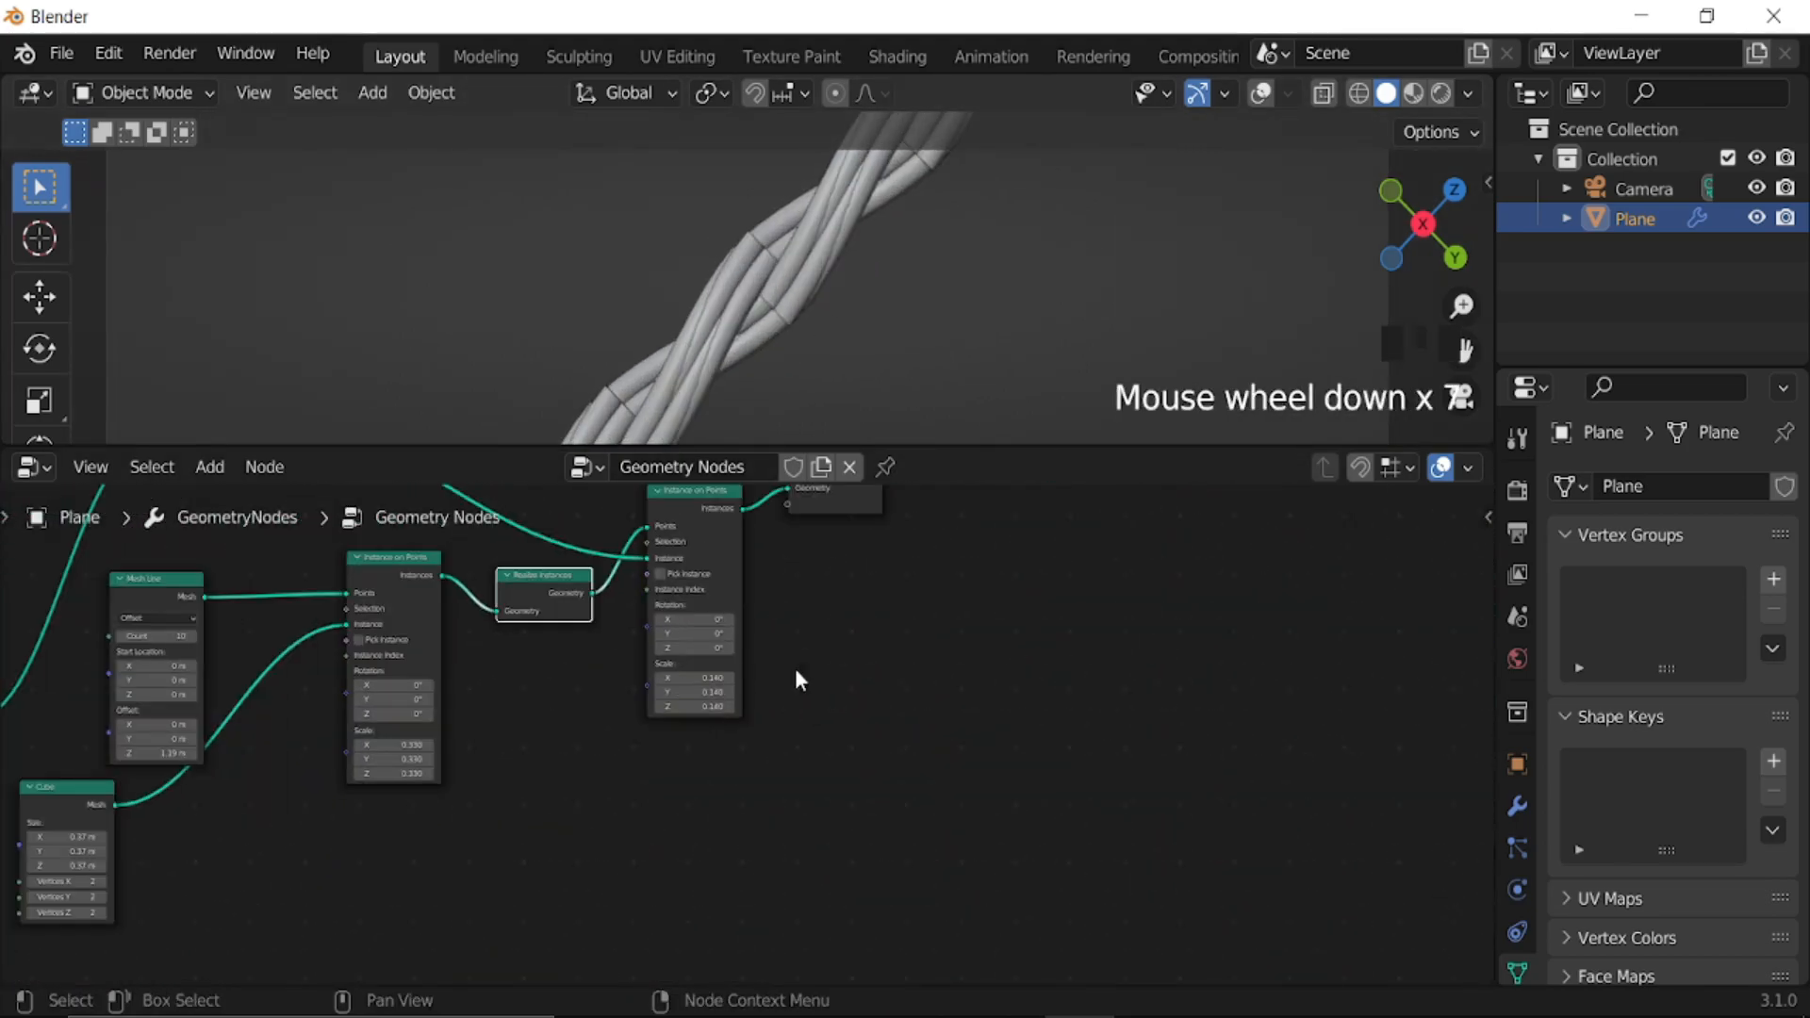
{"action": "middle_click_drag", "start_coordinate": [740, 674], "coordinate": [606, 873]}
{"action": "scroll", "coordinate": [614, 732], "scroll_direction": "up", "scroll_amount": 4}
{"action": "left_click", "coordinate": [552, 654]}
{"action": "left_click", "coordinate": [615, 699]}
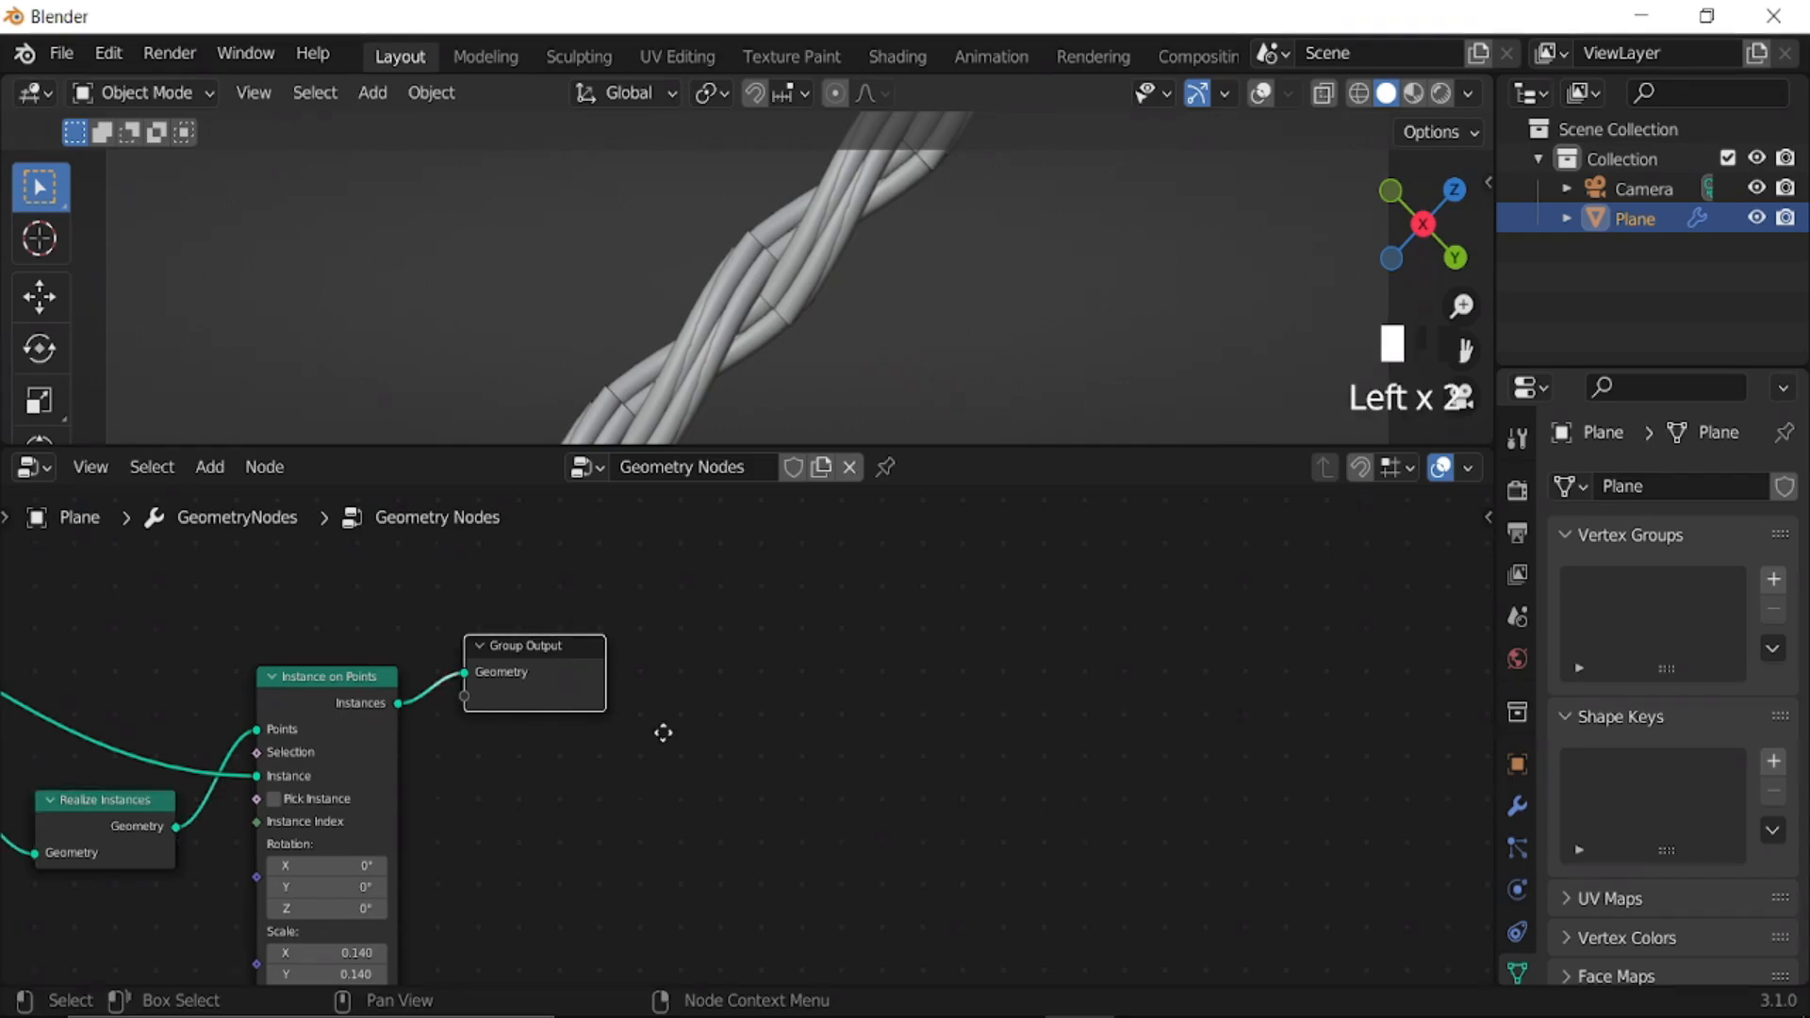
{"action": "left_click_drag", "start_coordinate": [616, 699], "coordinate": [946, 711]}
- Insert an Extrude Mesh node before the Group Output and set its offset scale to 0.060
{"action": "middle_click_drag", "start_coordinate": [712, 866], "coordinate": [836, 799]}
{"action": "key", "text": "shift+a"}
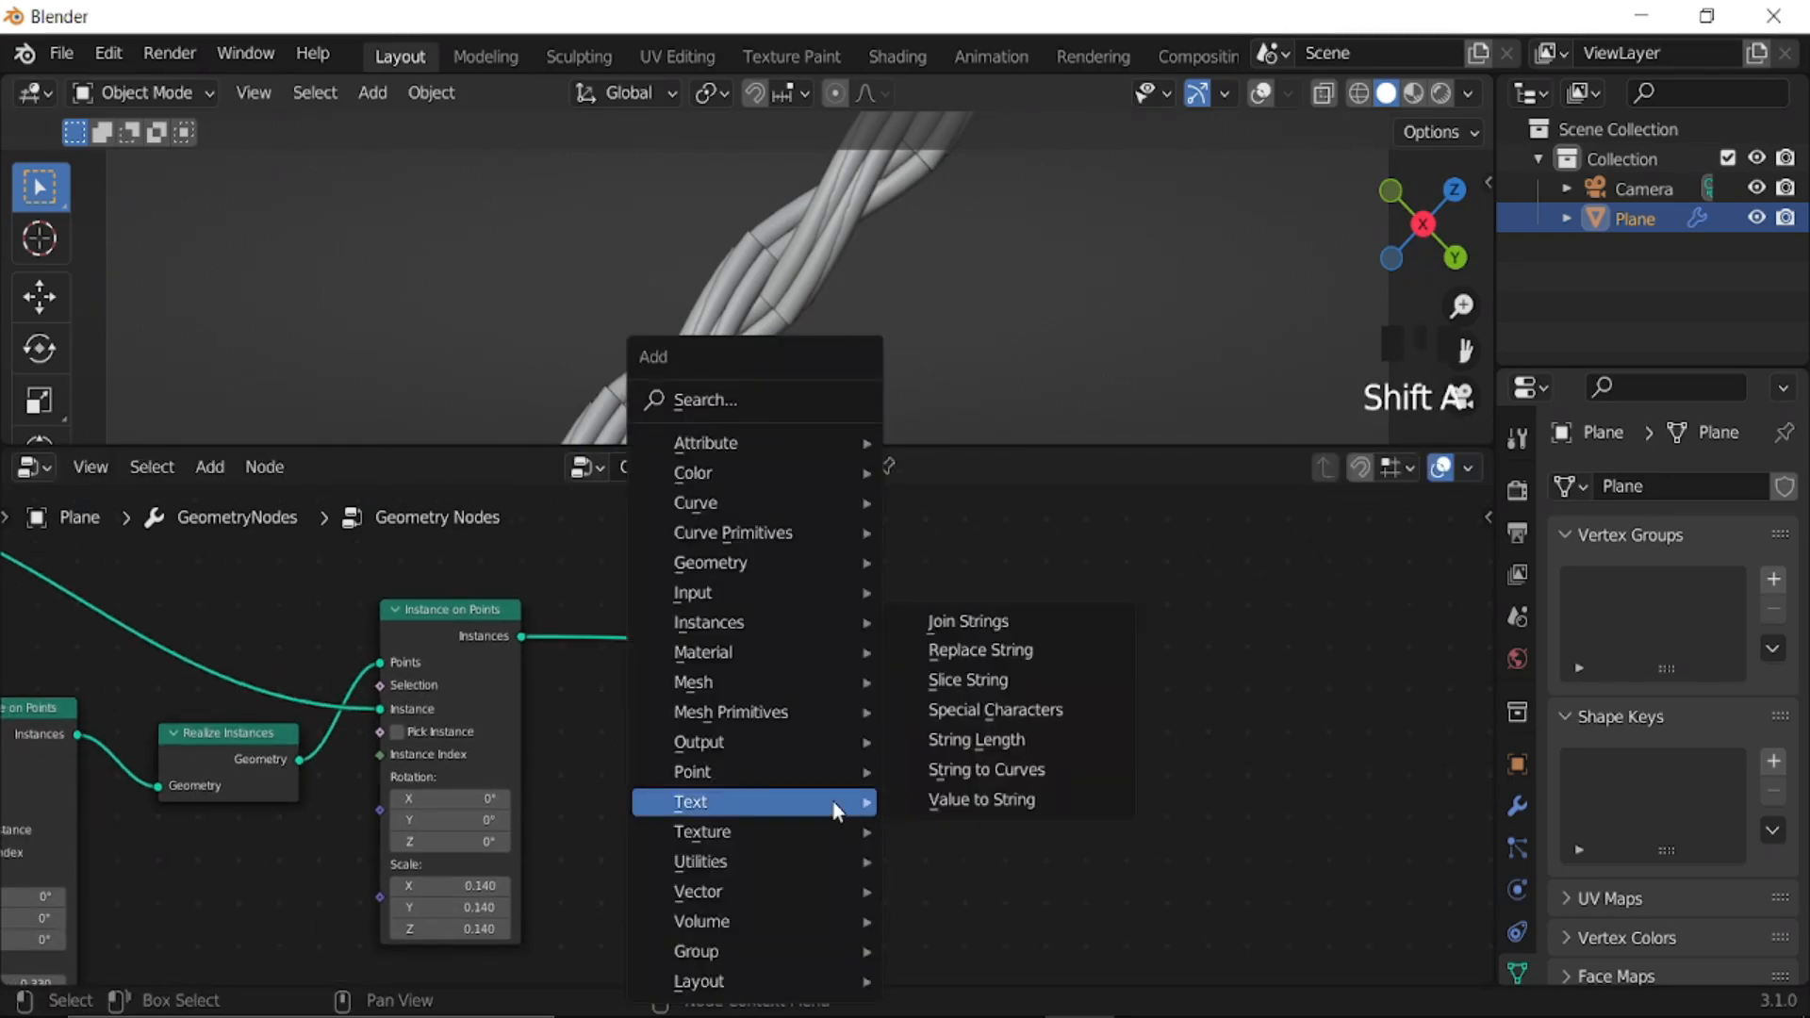
{"action": "mouse_move", "coordinate": [767, 680]}
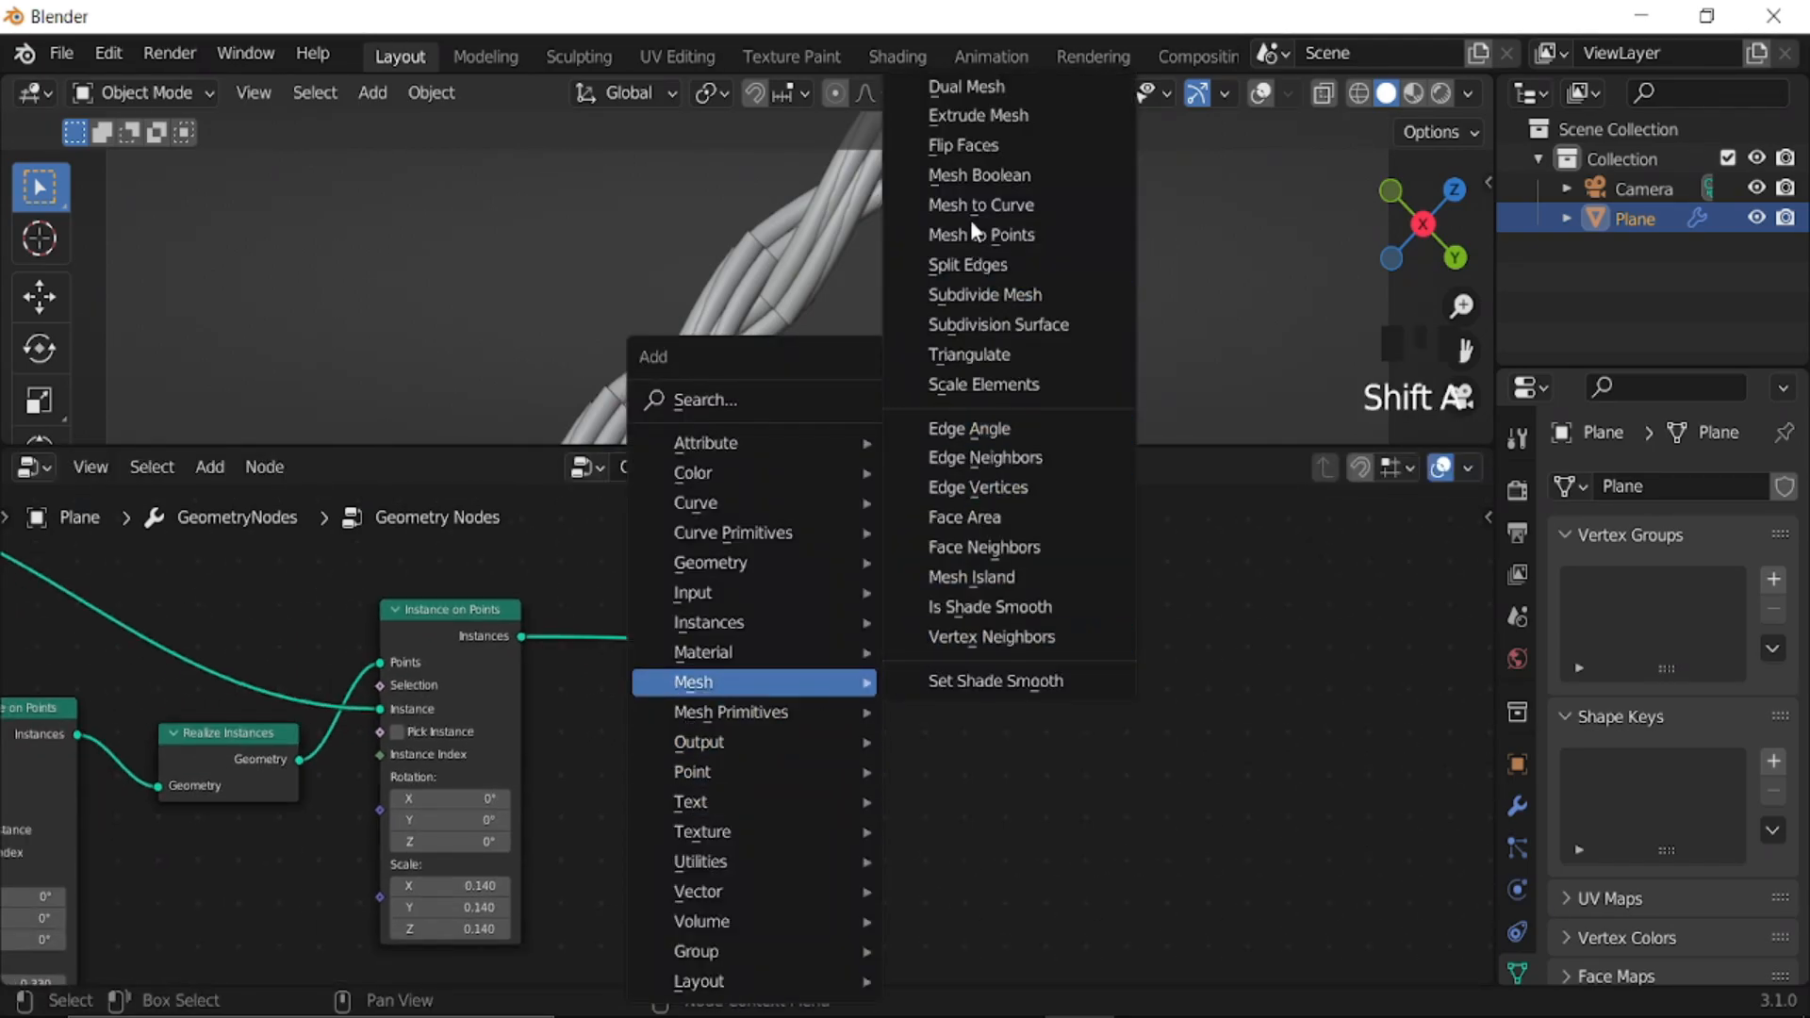
{"action": "left_click", "coordinate": [1007, 116]}
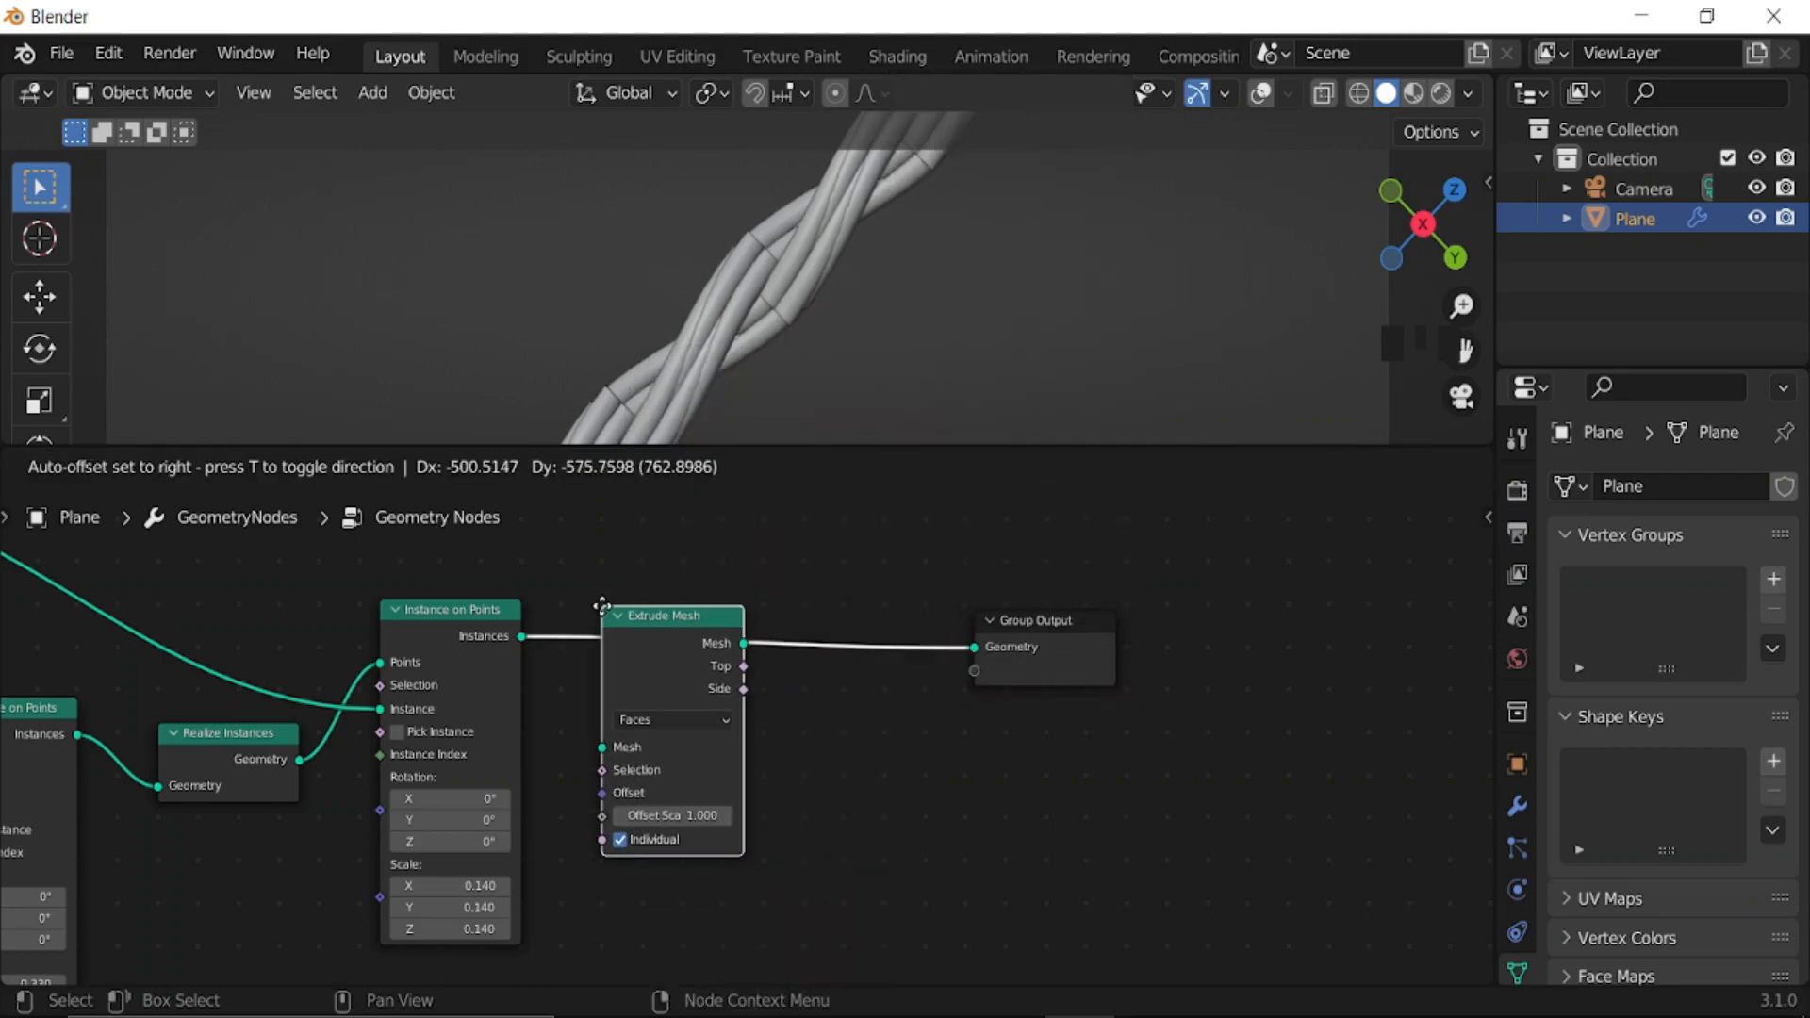
{"action": "left_click", "coordinate": [604, 615]}
{"action": "middle_click_drag", "start_coordinate": [701, 880], "coordinate": [851, 778]}
{"action": "scroll", "coordinate": [851, 778], "scroll_direction": "up", "scroll_amount": 3}
{"action": "left_click_drag", "start_coordinate": [842, 707], "coordinate": [754, 707], "text": "shift"}
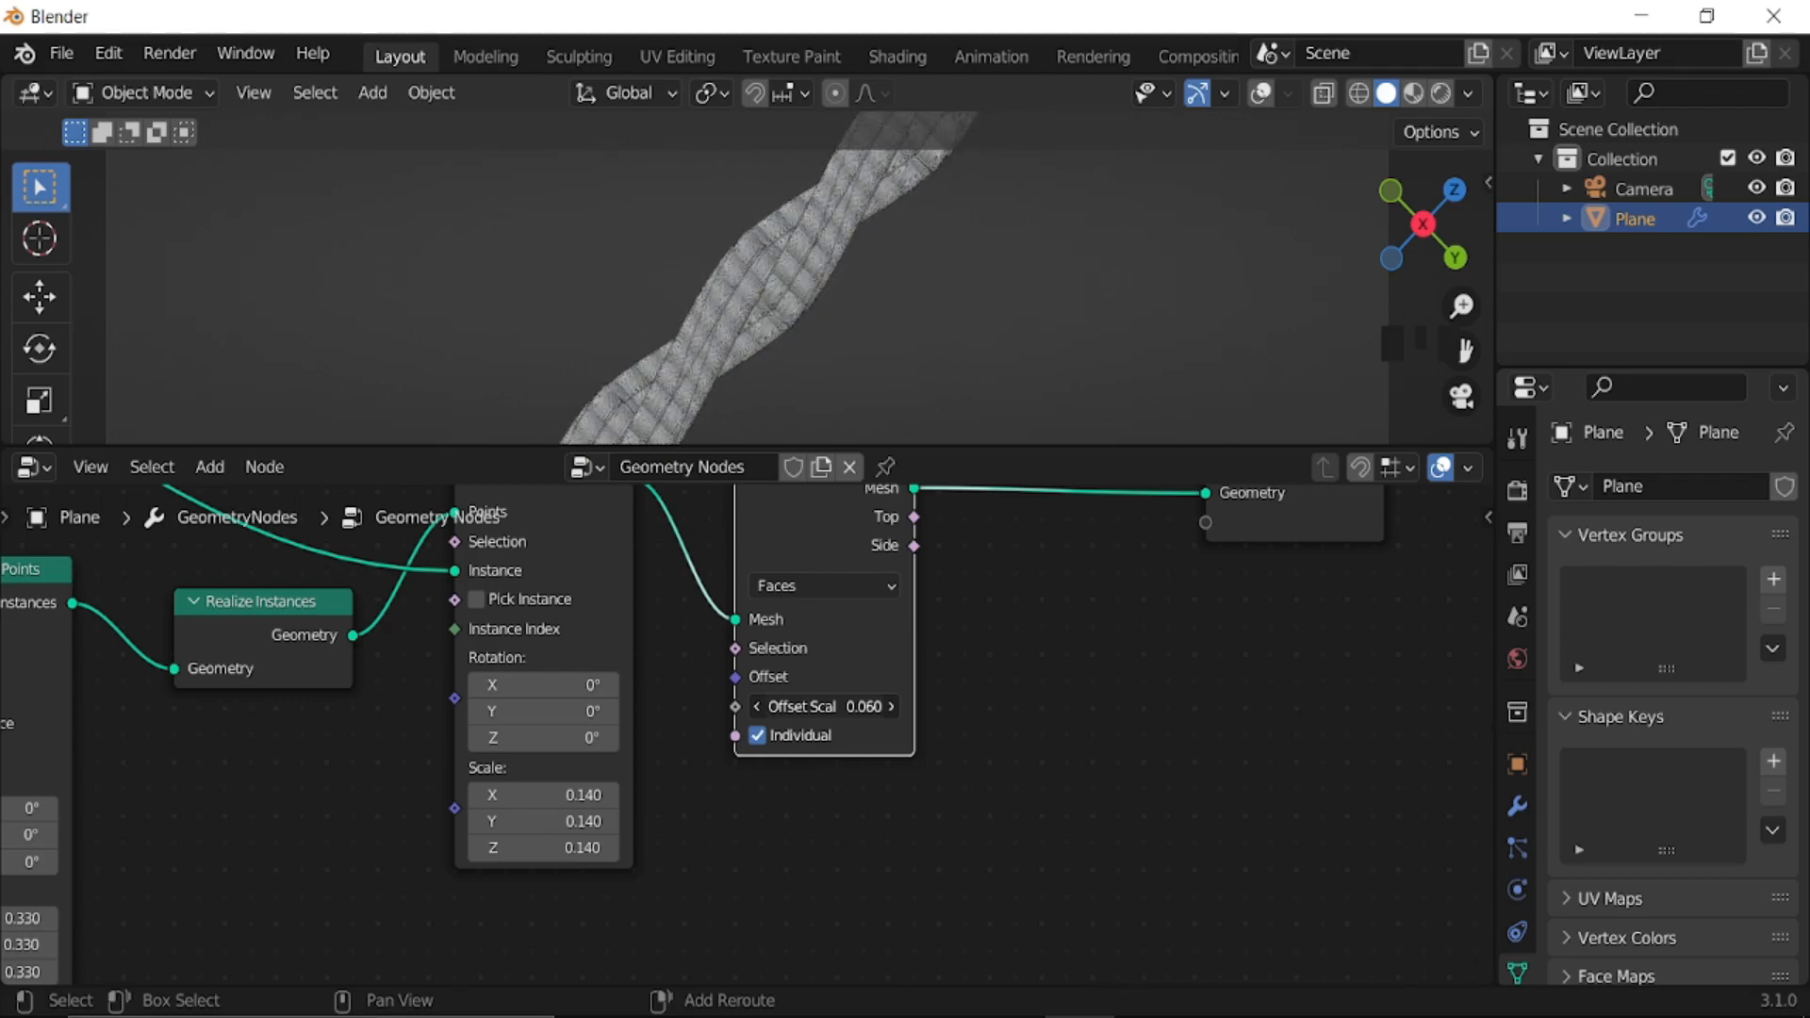
{"action": "scroll", "coordinate": [773, 360], "scroll_direction": "up", "scroll_amount": 5}
{"action": "scroll", "coordinate": [772, 336], "scroll_direction": "down", "scroll_amount": 3}
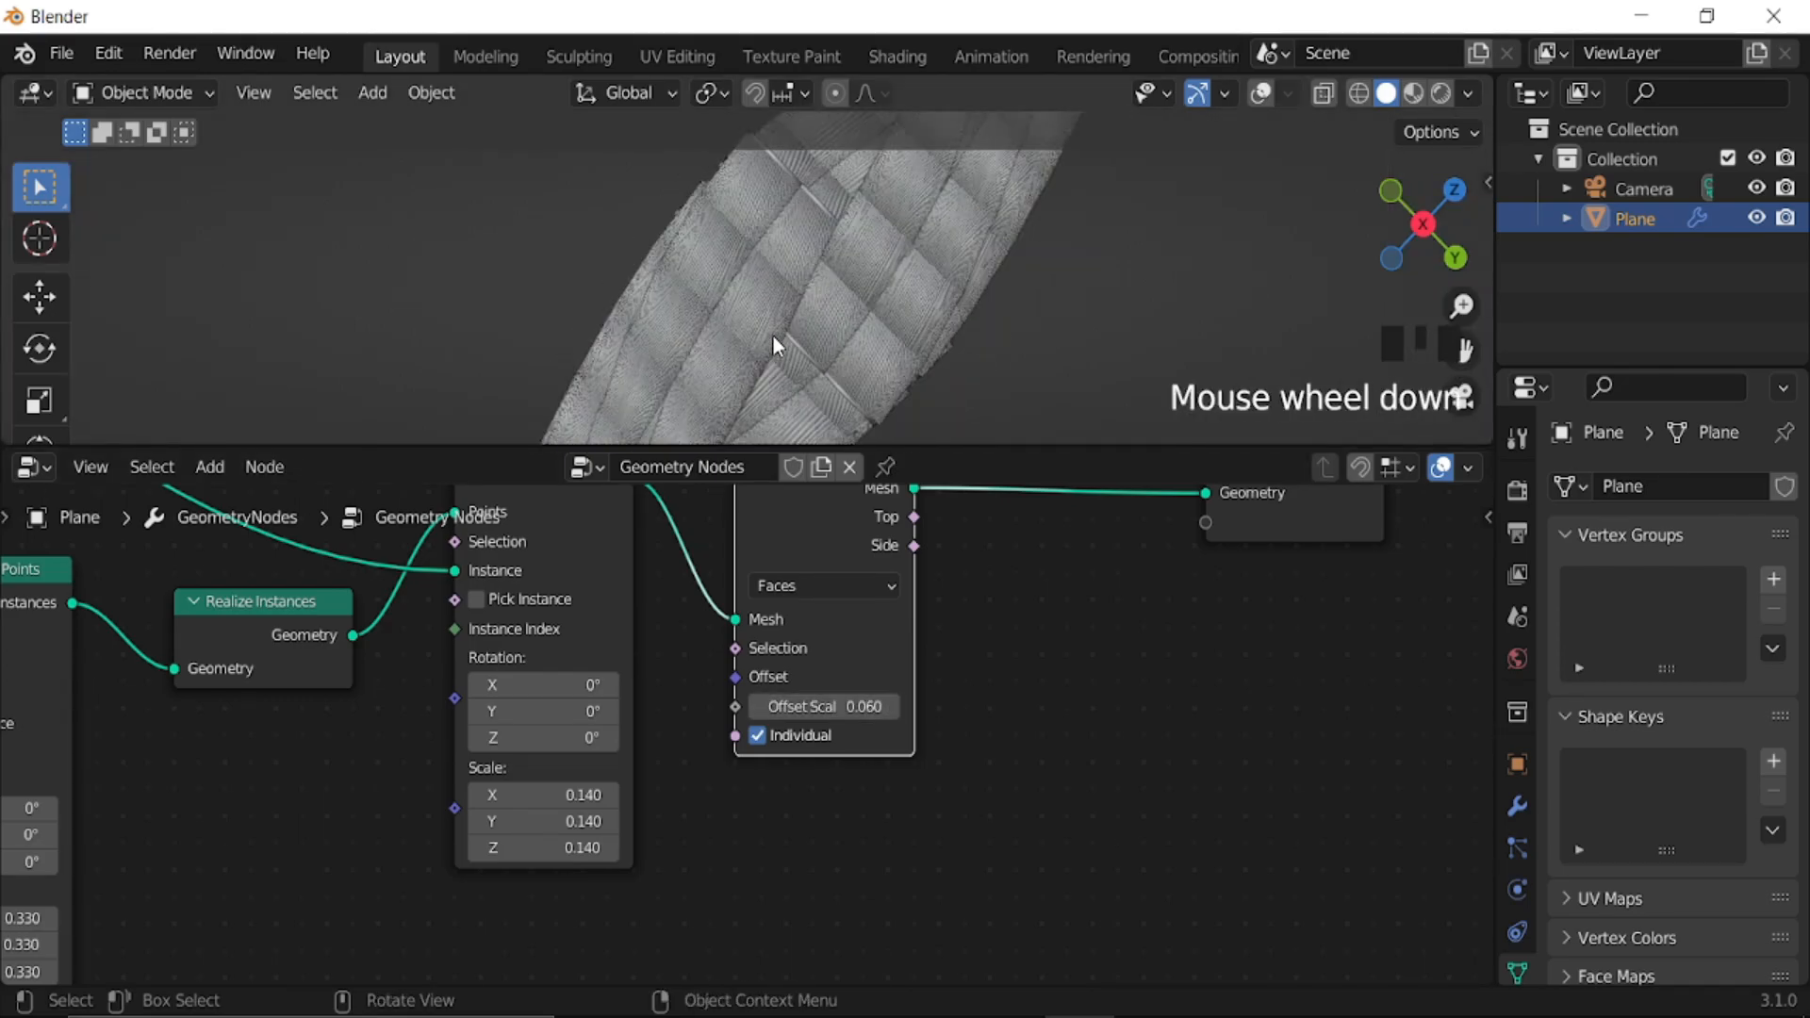
- Insert a Scale Elements node after Extrude Mesh, link Top to its Selection, and set its scale to 0.200
{"action": "middle_click_drag", "start_coordinate": [916, 685], "coordinate": [731, 761]}
{"action": "key", "text": "shift+a"}
{"action": "mouse_move", "coordinate": [732, 761]}
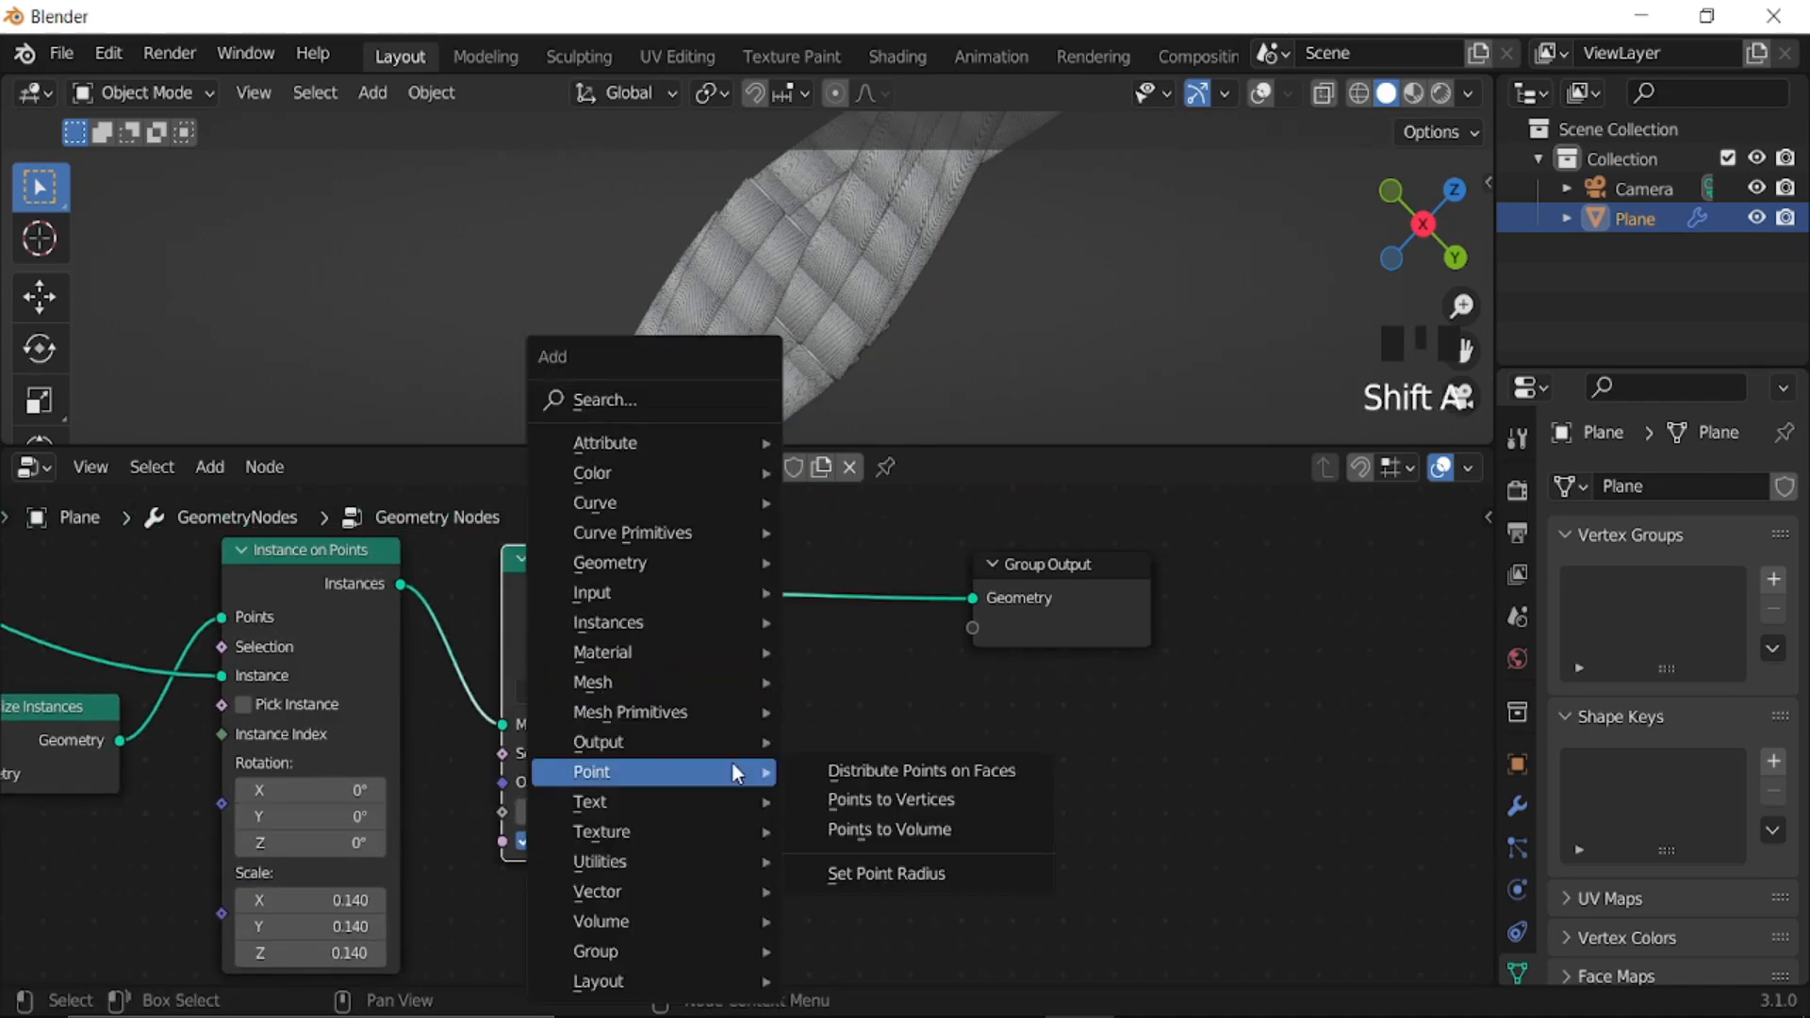
{"action": "mouse_move", "coordinate": [634, 681]}
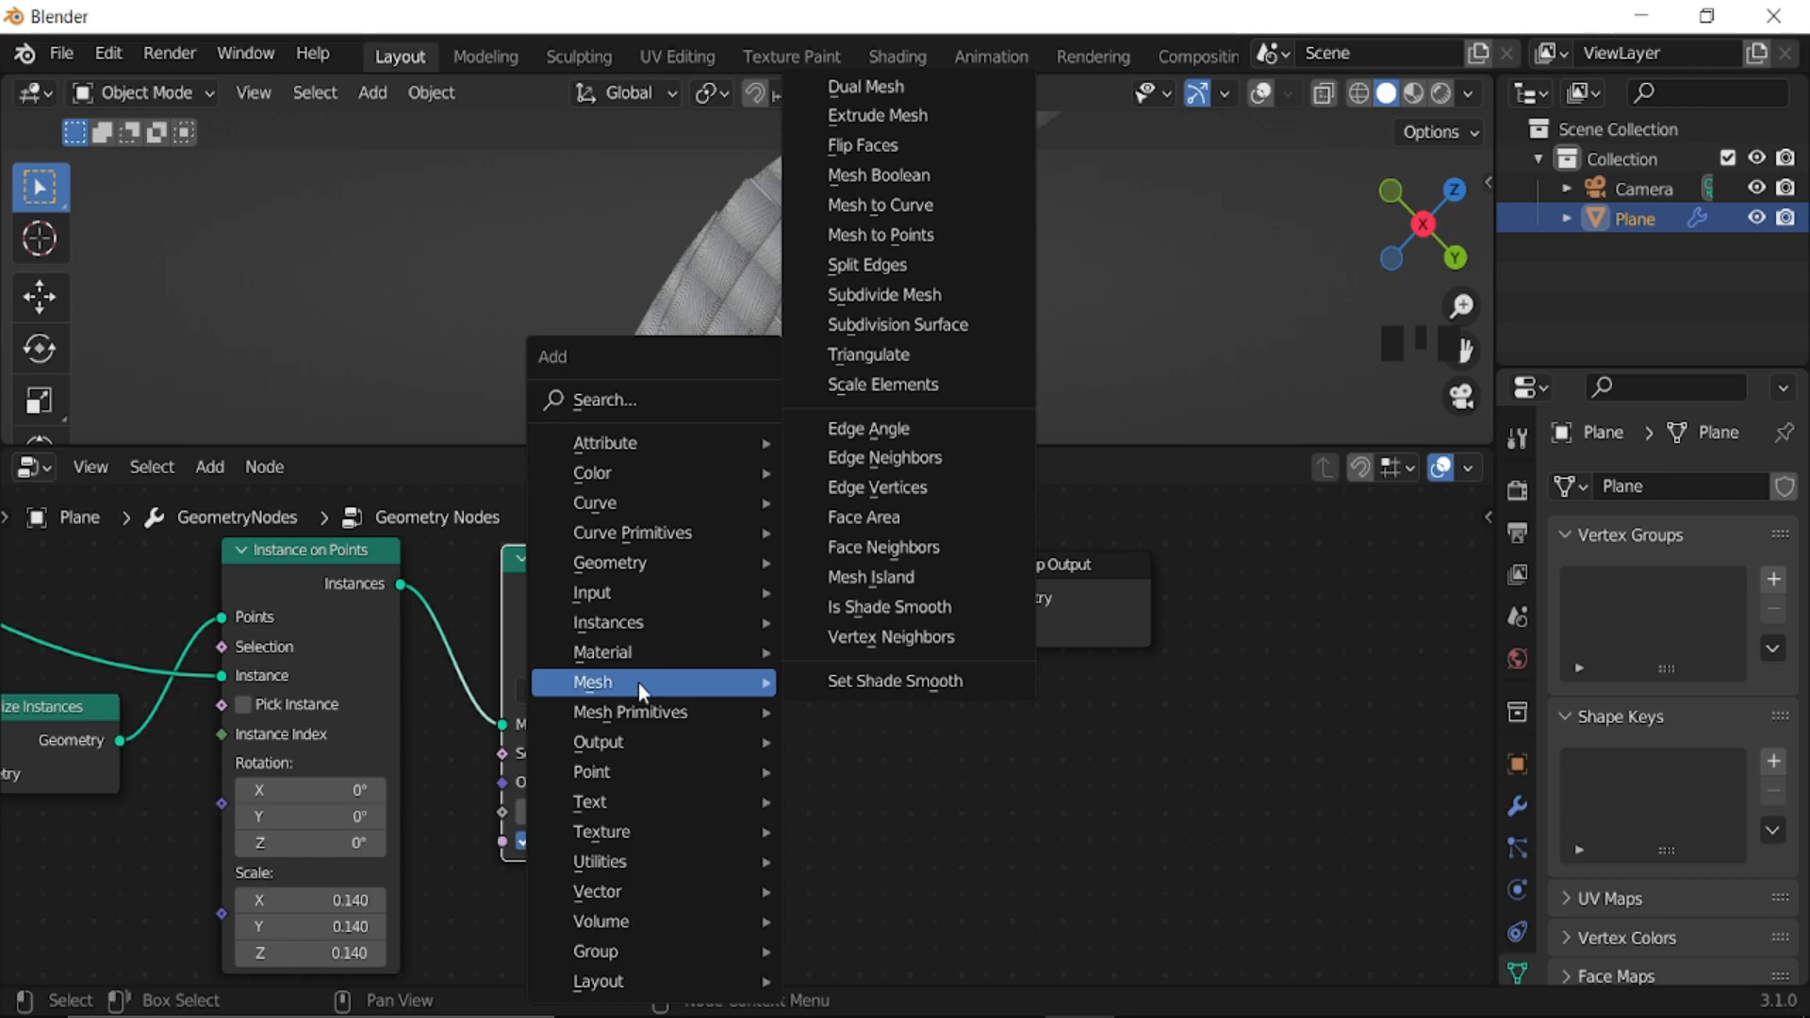
{"action": "left_click", "coordinate": [879, 386]}
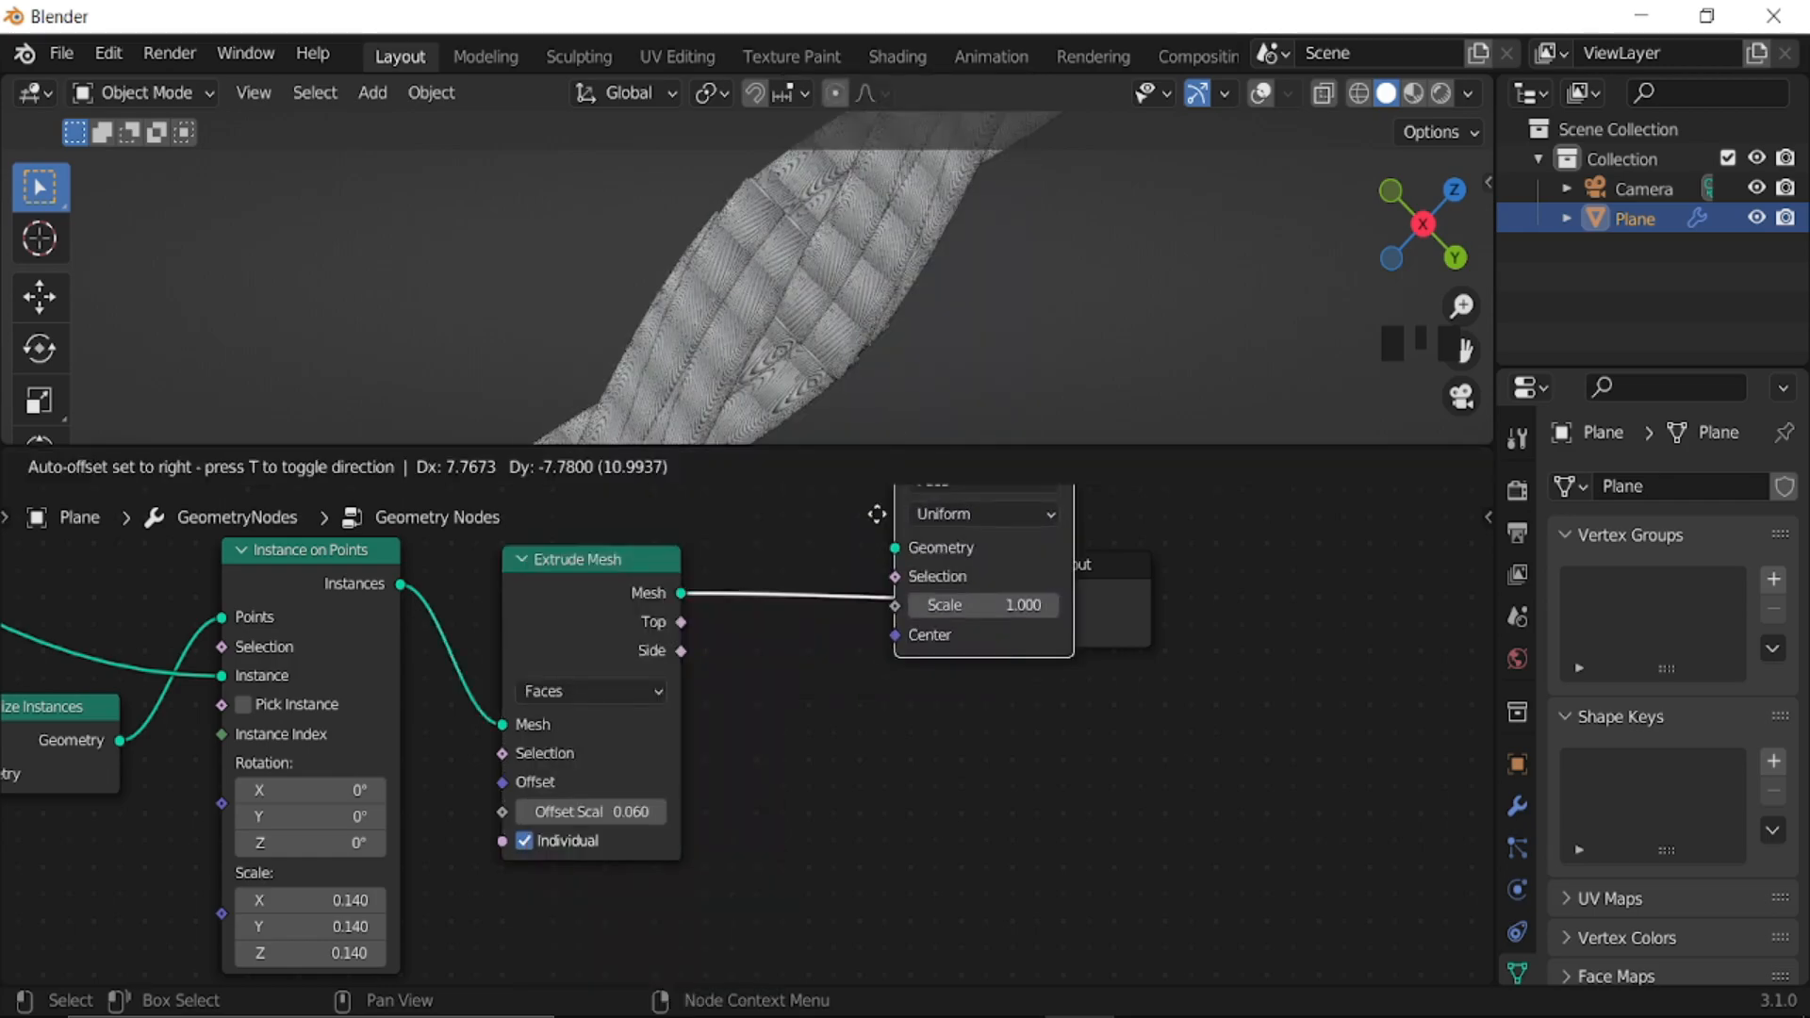
{"action": "left_click", "coordinate": [779, 562]}
{"action": "left_click_drag", "start_coordinate": [680, 624], "coordinate": [784, 747]}
{"action": "middle_click_drag", "start_coordinate": [737, 769], "coordinate": [900, 731]}
{"action": "mouse_move", "coordinate": [1038, 738]}
{"action": "left_mouse_down", "text": "shift"}
{"action": "mouse_move", "coordinate": [933, 739]}
{"action": "mouse_move", "coordinate": [1034, 738]}
{"action": "left_mouse_up", "text": "shift"}
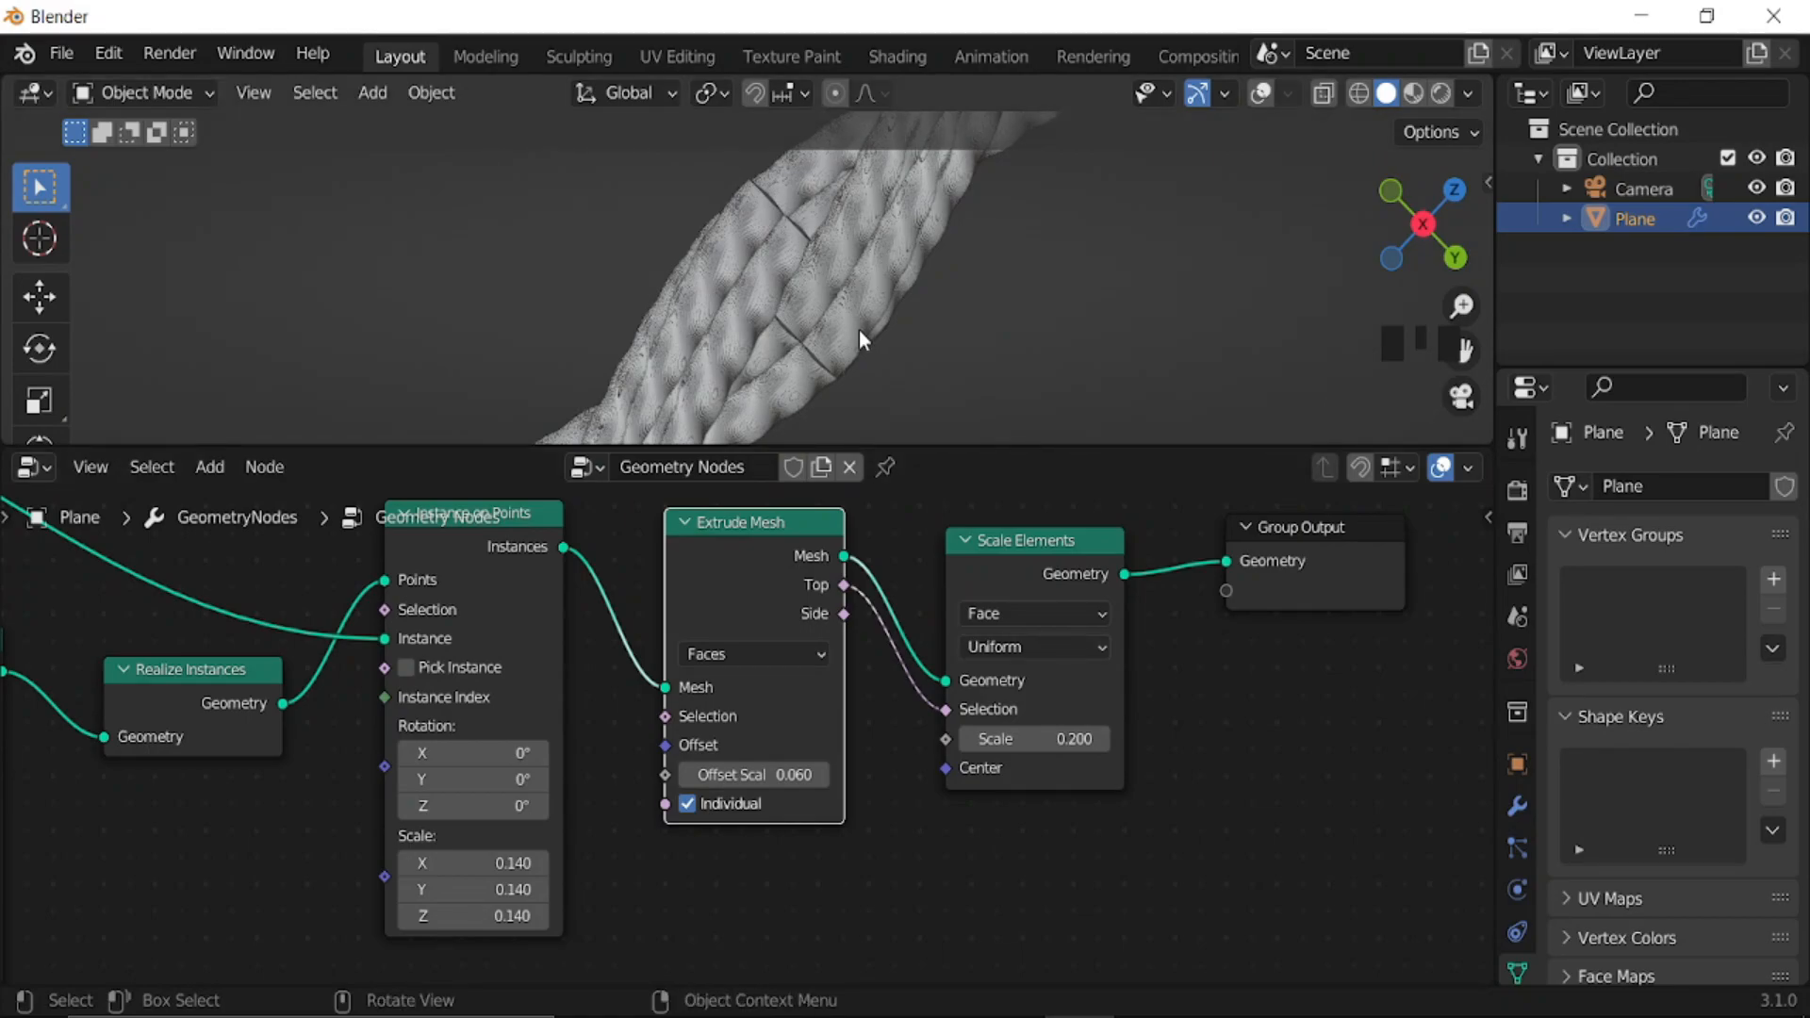
- Set the Extrude Mesh offset scale to 0.030 and the second Instance on Points node's scale to 0.120 on all axes
{"action": "scroll", "coordinate": [861, 338], "scroll_direction": "up", "scroll_amount": 3}
{"action": "middle_click_drag", "start_coordinate": [785, 813], "coordinate": [1016, 767]}
{"action": "scroll", "coordinate": [1016, 768], "scroll_direction": "up", "scroll_amount": 2}
{"action": "mouse_move", "coordinate": [992, 724]}
{"action": "left_mouse_down", "text": "shift"}
{"action": "mouse_move", "coordinate": [933, 724]}
{"action": "mouse_move", "coordinate": [967, 724]}
{"action": "left_mouse_up", "text": "shift"}
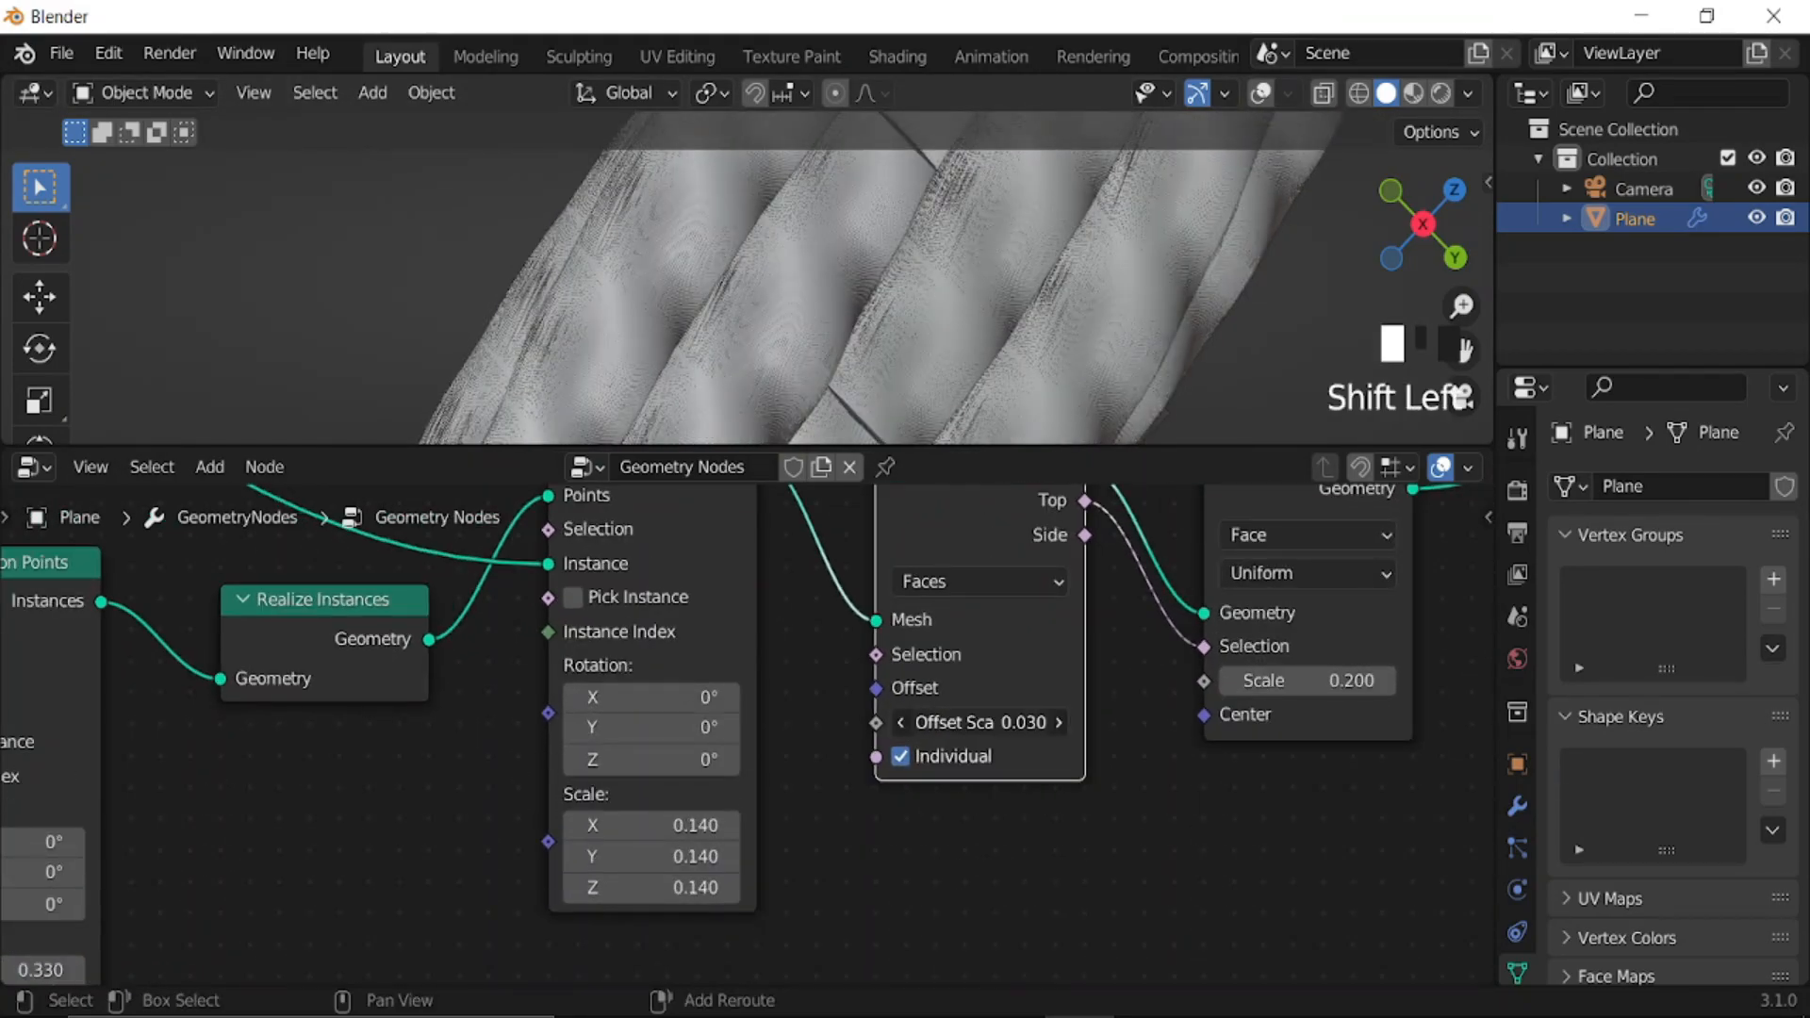
{"action": "middle_click_drag", "start_coordinate": [539, 862], "coordinate": [637, 775]}
{"action": "mouse_move", "coordinate": [816, 758]}
{"action": "left_mouse_down"}
{"action": "mouse_move", "coordinate": [915, 758]}
{"action": "mouse_move", "coordinate": [785, 759]}
{"action": "mouse_move", "coordinate": [813, 758]}
{"action": "left_mouse_up"}
- Try a Y translation of 0.71 m on the lower Transform node fed by the Curve Circle
{"action": "scroll", "coordinate": [758, 297], "scroll_direction": "down", "scroll_amount": 2}
{"action": "middle_click_drag", "start_coordinate": [525, 790], "coordinate": [1155, 629]}
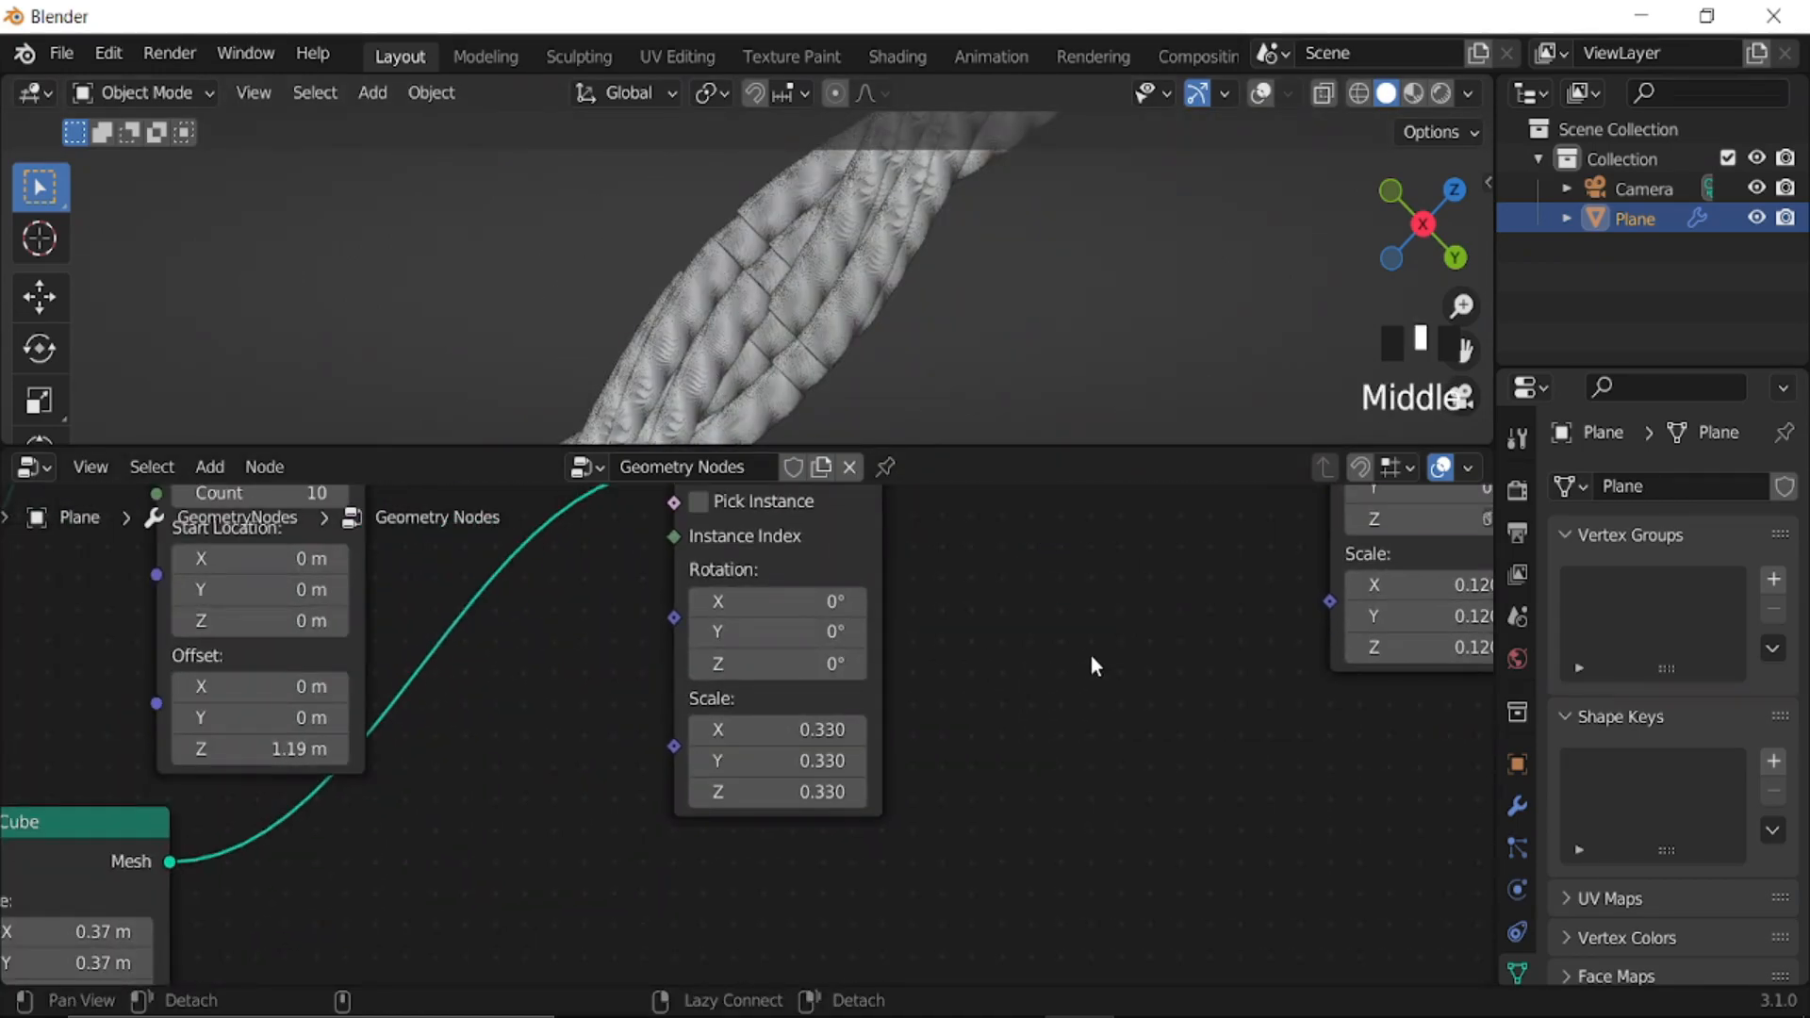
{"action": "middle_click_drag", "start_coordinate": [609, 783], "coordinate": [1151, 590]}
{"action": "middle_click_drag", "start_coordinate": [887, 745], "coordinate": [1047, 695]}
{"action": "middle_click_drag", "start_coordinate": [713, 799], "coordinate": [870, 741]}
{"action": "middle_click_drag", "start_coordinate": [606, 783], "coordinate": [893, 747]}
{"action": "mouse_move", "coordinate": [755, 700]}
{"action": "left_mouse_down", "text": "shift"}
{"action": "mouse_move", "coordinate": [253, 700]}
{"action": "mouse_move", "coordinate": [849, 699]}
{"action": "mouse_move", "coordinate": [721, 699]}
{"action": "mouse_move", "coordinate": [763, 699]}
{"action": "left_mouse_up", "text": "shift"}
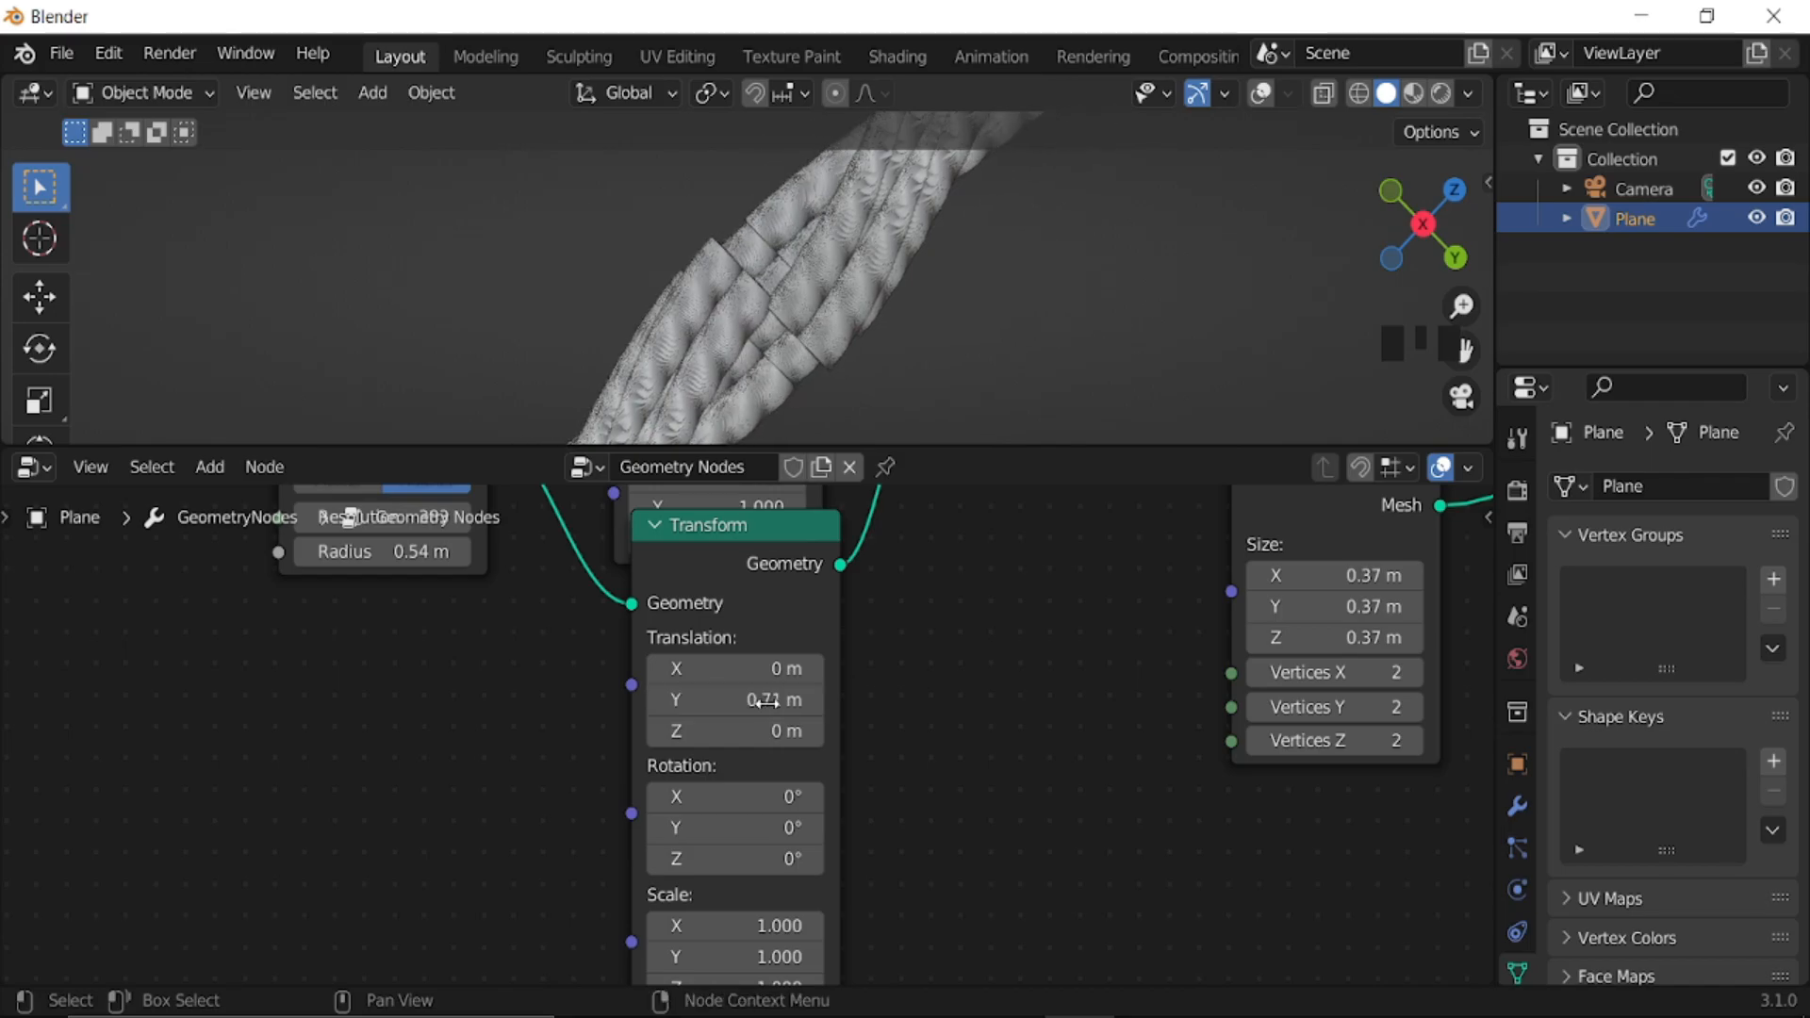
- Restore the lower Transform node's Y translation to 1 m
{"action": "scroll", "coordinate": [921, 774], "scroll_direction": "down", "scroll_amount": 2}
{"action": "scroll", "coordinate": [875, 784], "scroll_direction": "down", "scroll_amount": 2}
{"action": "scroll", "coordinate": [875, 785], "scroll_direction": "up", "scroll_amount": 4}
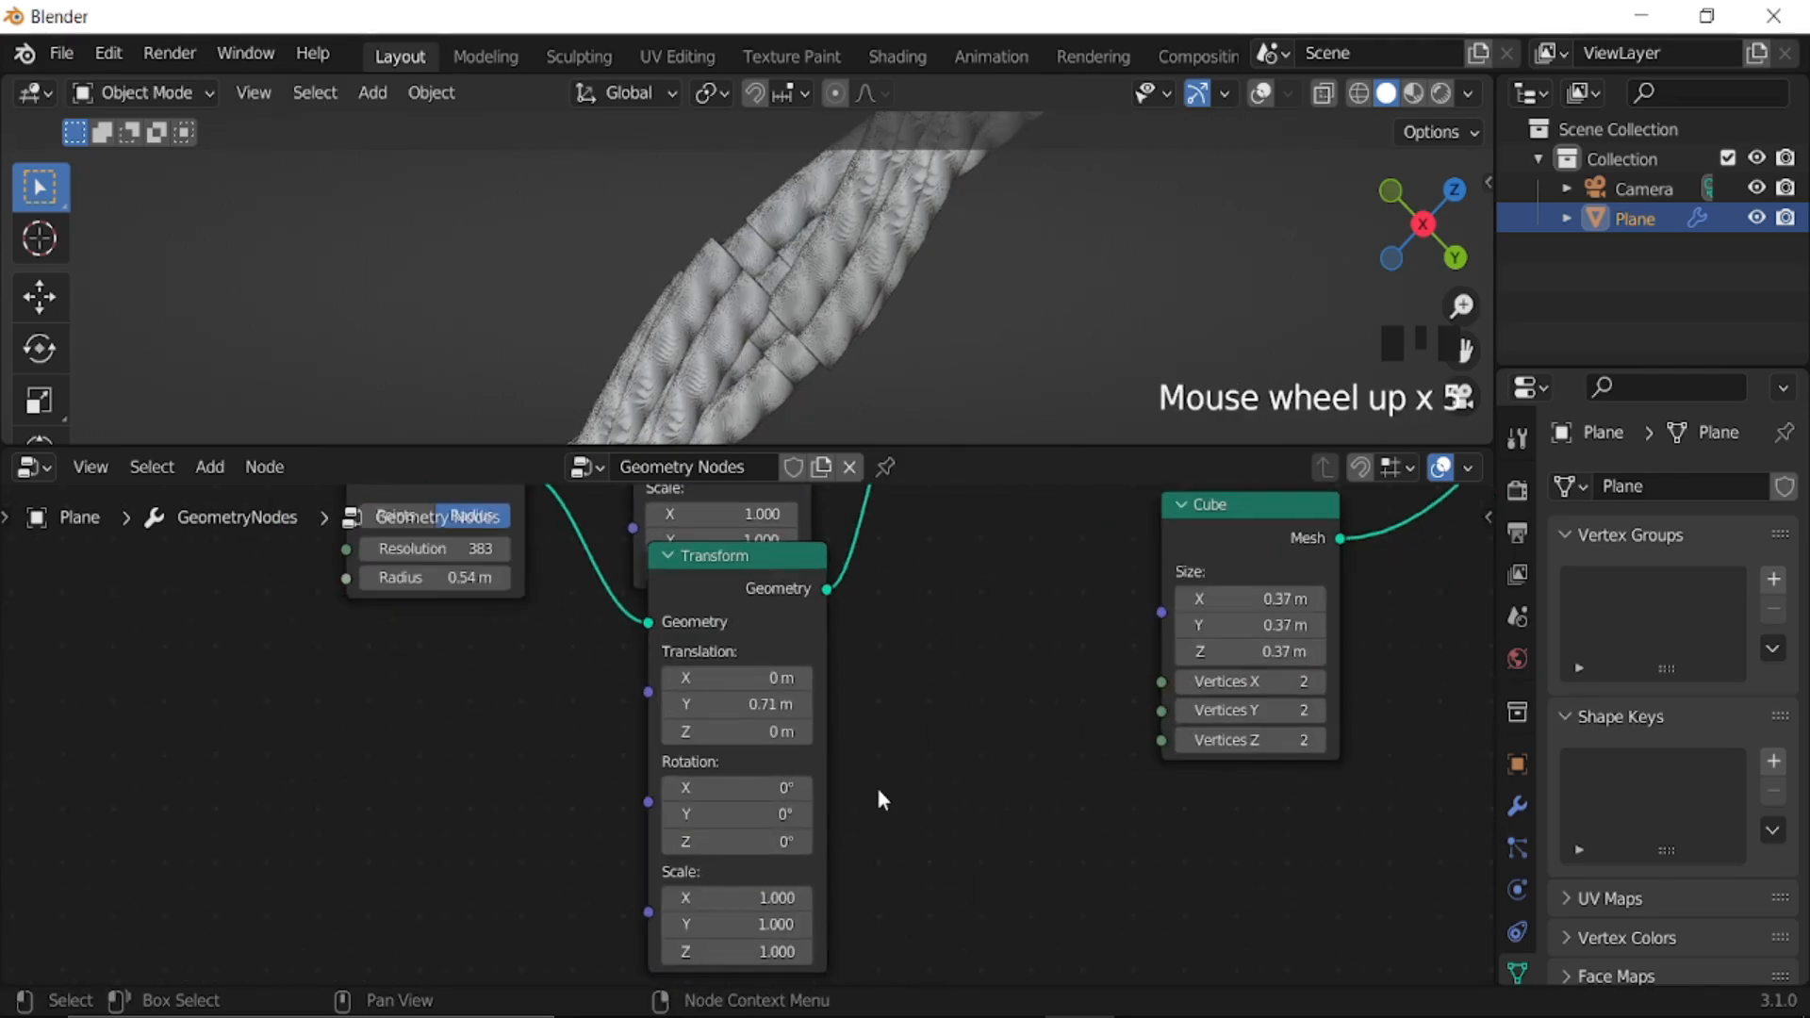
{"action": "middle_click_drag", "start_coordinate": [875, 784], "coordinate": [881, 755]}
{"action": "scroll", "coordinate": [881, 756], "scroll_direction": "down", "scroll_amount": 1}
{"action": "scroll", "coordinate": [962, 670], "scroll_direction": "up", "scroll_amount": 1}
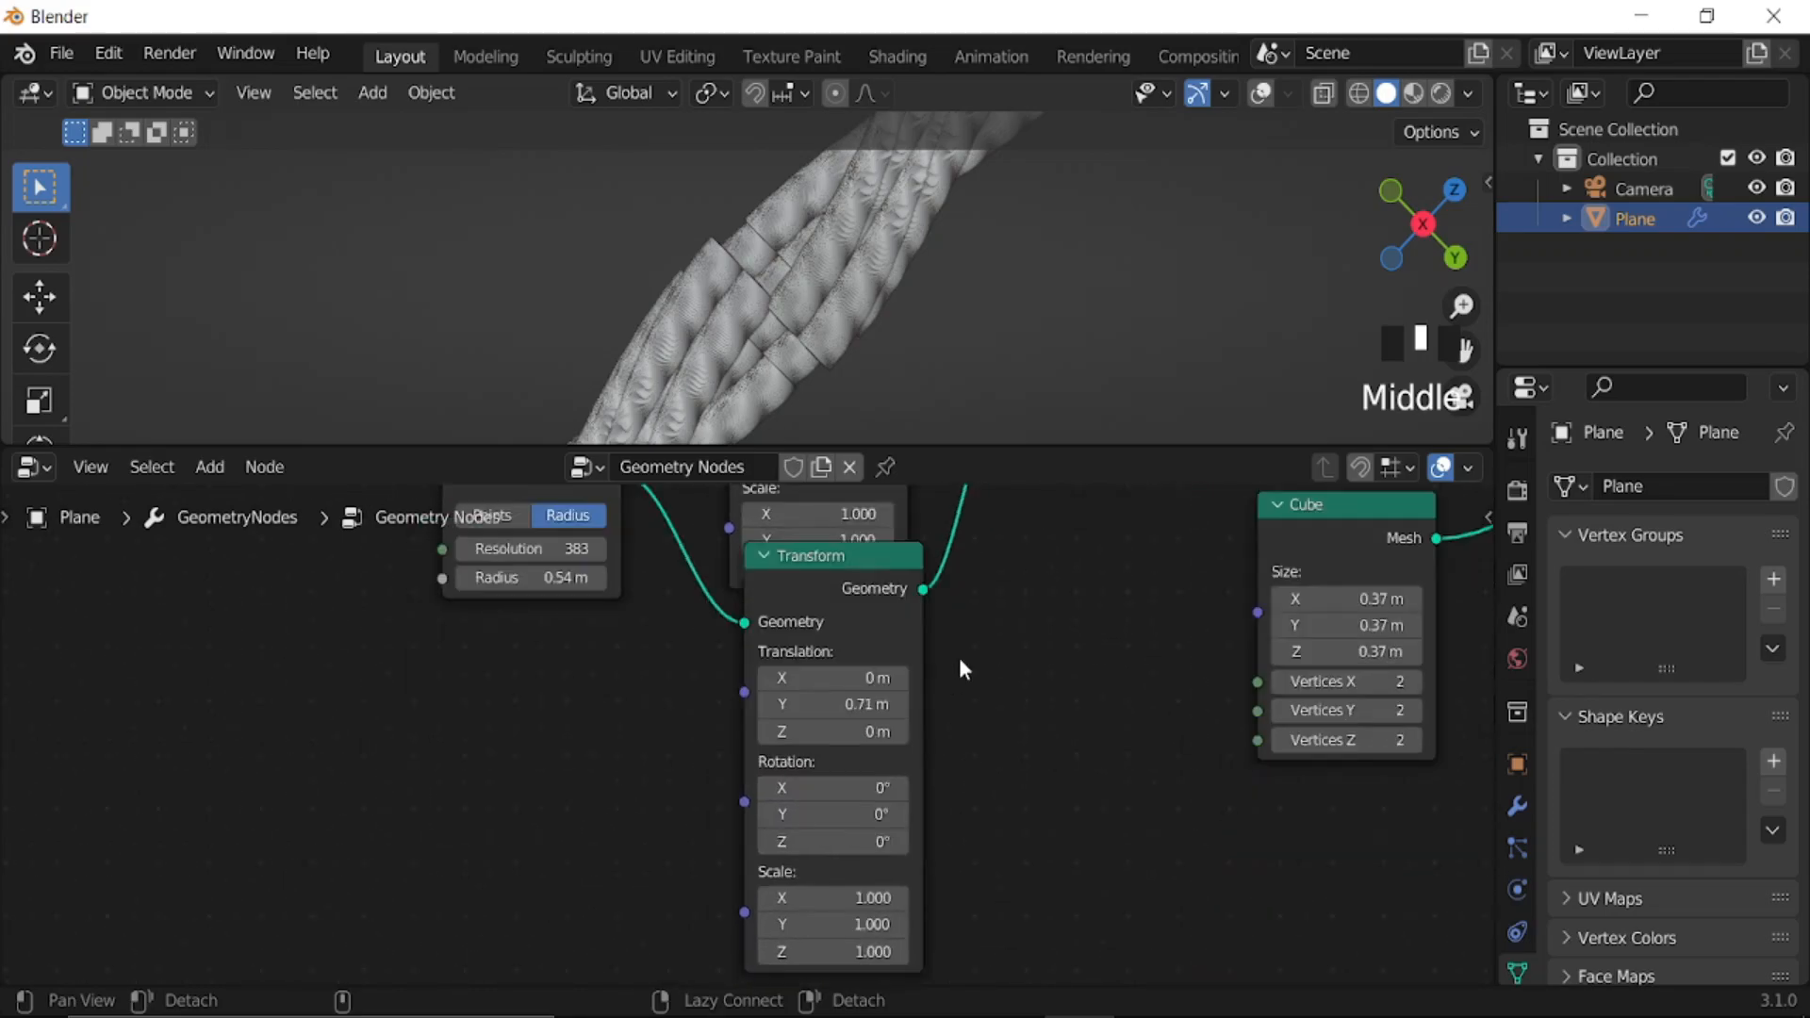
{"action": "left_click", "coordinate": [844, 704]}
{"action": "type", "text": "1"}
{"action": "key", "text": "Return"}
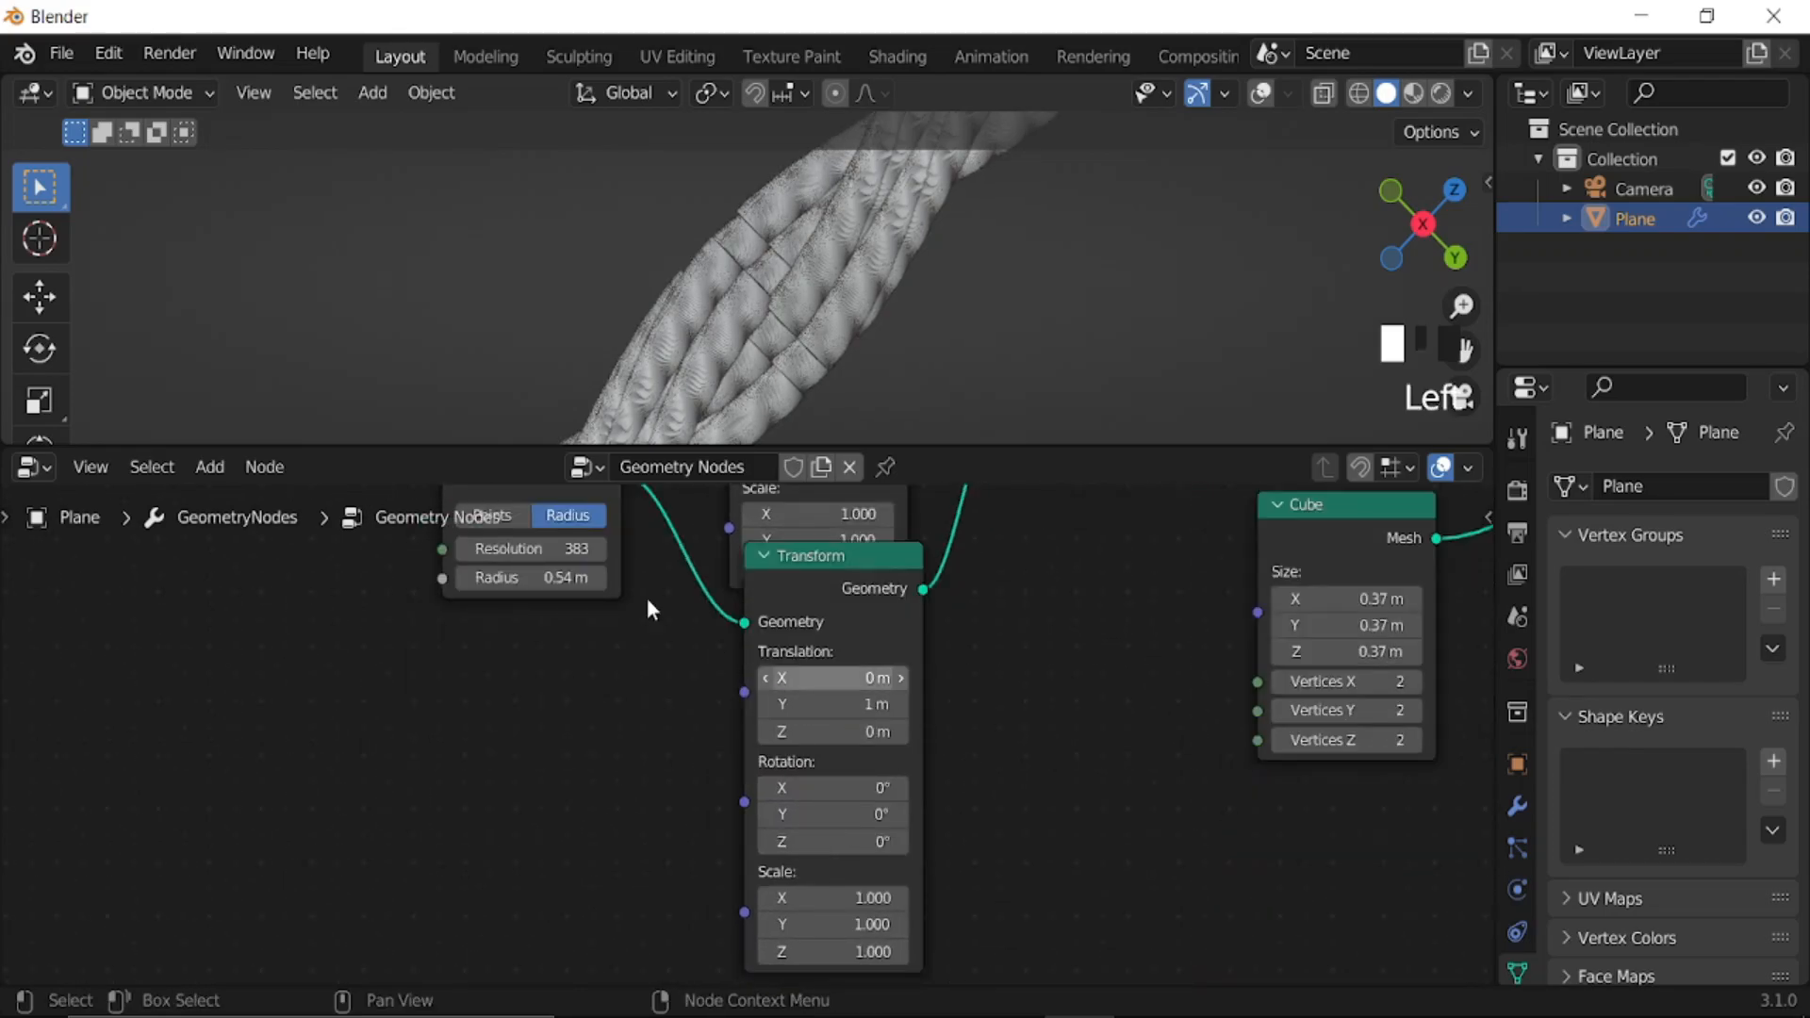
- Set the Curve Circle node's resolution to 29 and its radius to 0.61 m
{"action": "middle_click_drag", "start_coordinate": [711, 644], "coordinate": [969, 843]}
{"action": "scroll", "coordinate": [919, 773], "scroll_direction": "up", "scroll_amount": 3}
{"action": "left_click_drag", "start_coordinate": [891, 767], "coordinate": [736, 767], "text": "shift"}
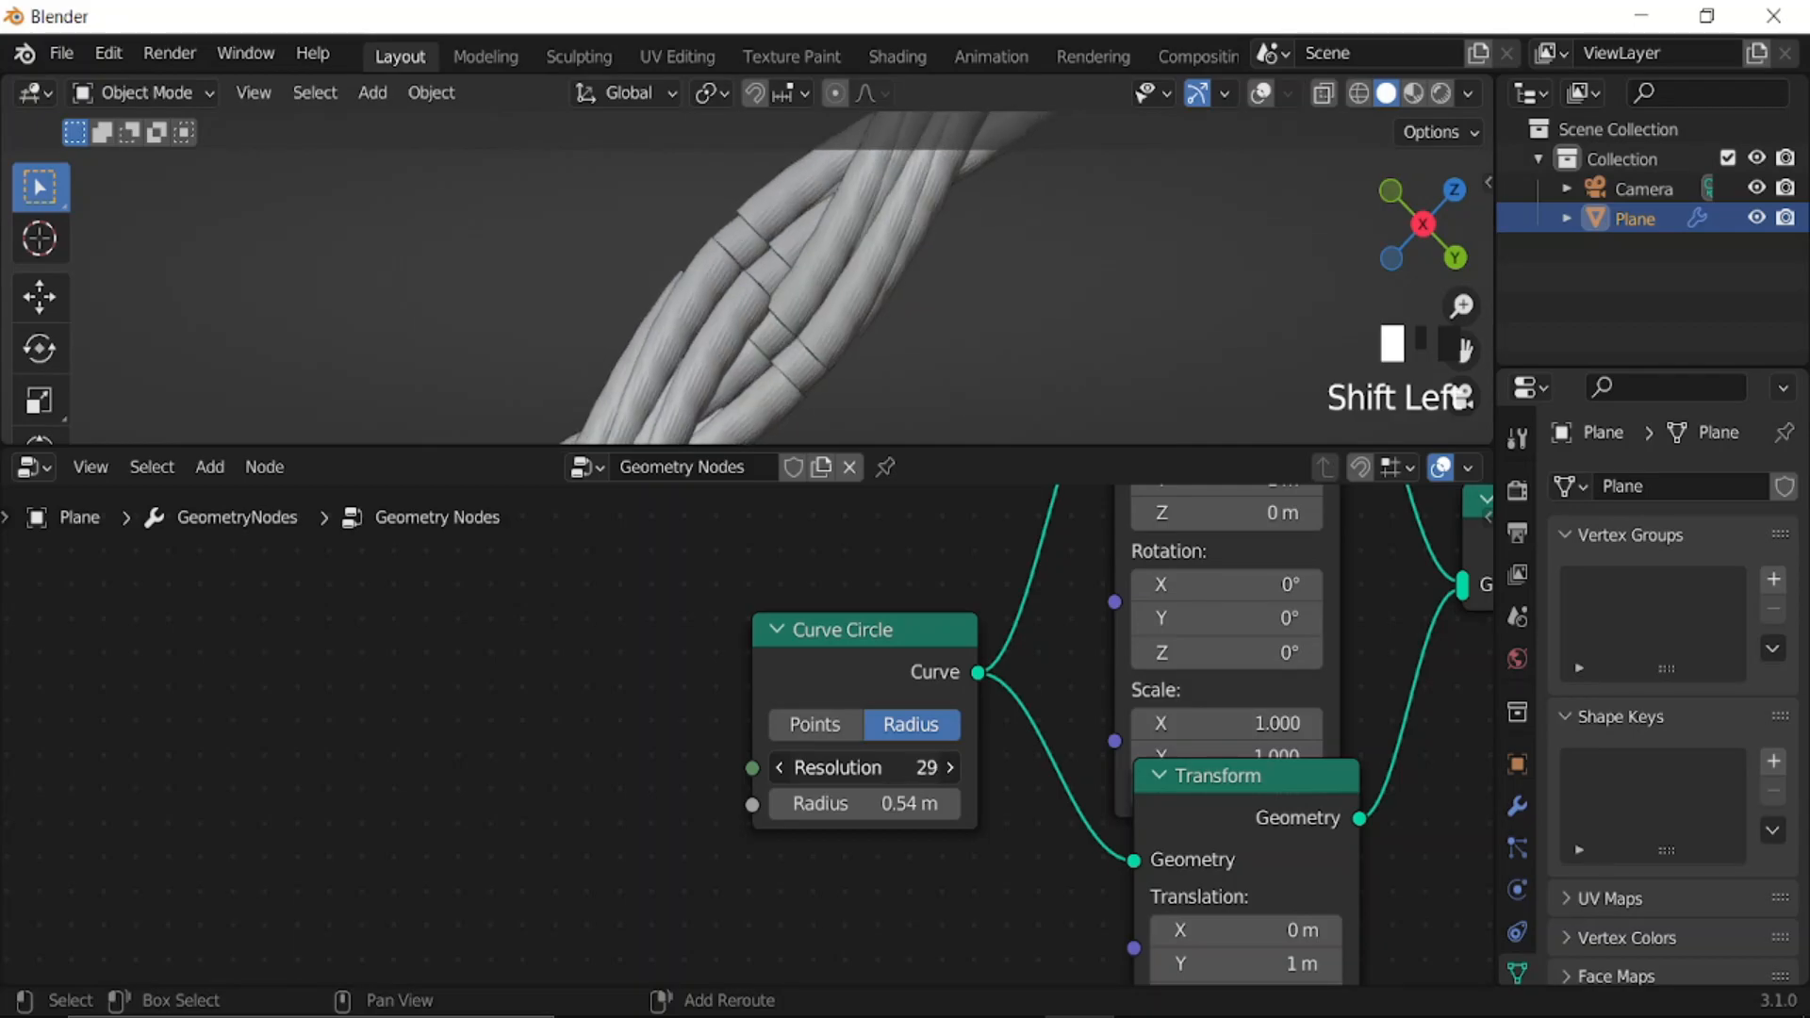
{"action": "scroll", "coordinate": [811, 354], "scroll_direction": "up", "scroll_amount": 3}
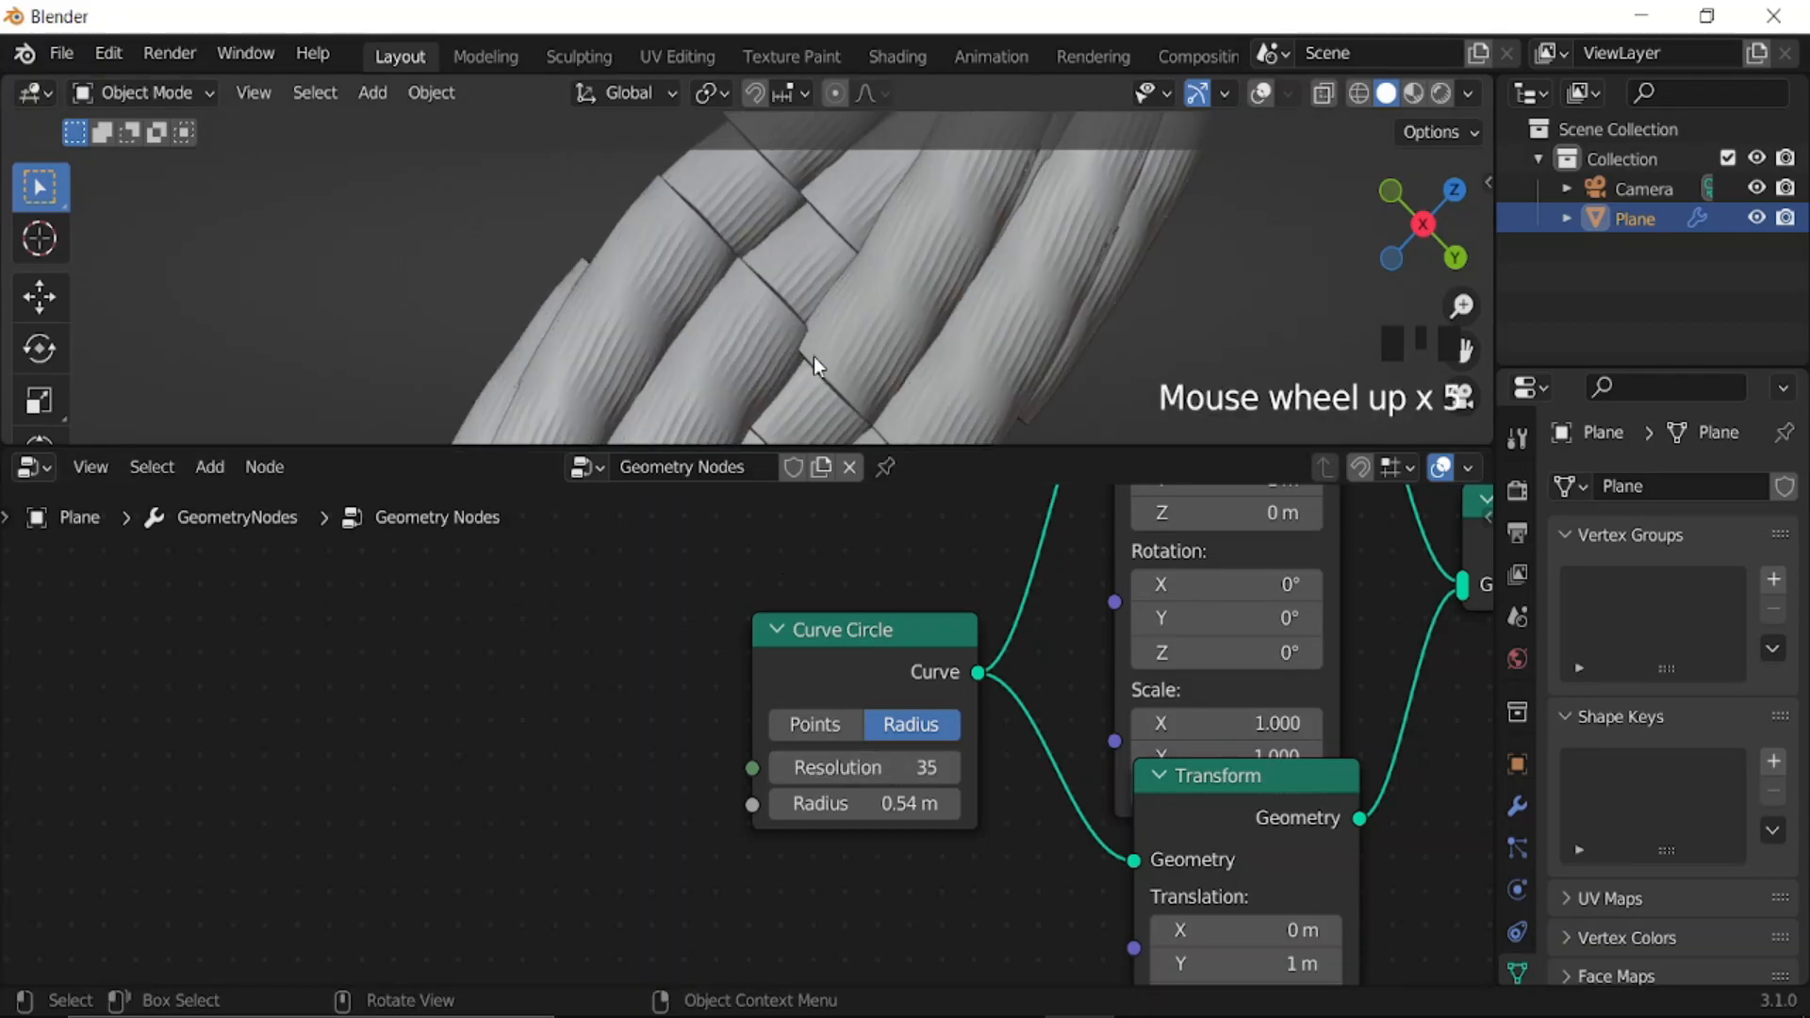
{"action": "scroll", "coordinate": [804, 342], "scroll_direction": "down", "scroll_amount": 3}
{"action": "scroll", "coordinate": [804, 351], "scroll_direction": "up", "scroll_amount": 3}
{"action": "left_click_drag", "start_coordinate": [881, 767], "coordinate": [862, 803], "text": "shift"}
{"action": "scroll", "coordinate": [824, 315], "scroll_direction": "down", "scroll_amount": 3}
- Preview the animation playback and set the Multiply node's value to 53.210
{"action": "key", "text": "space"}
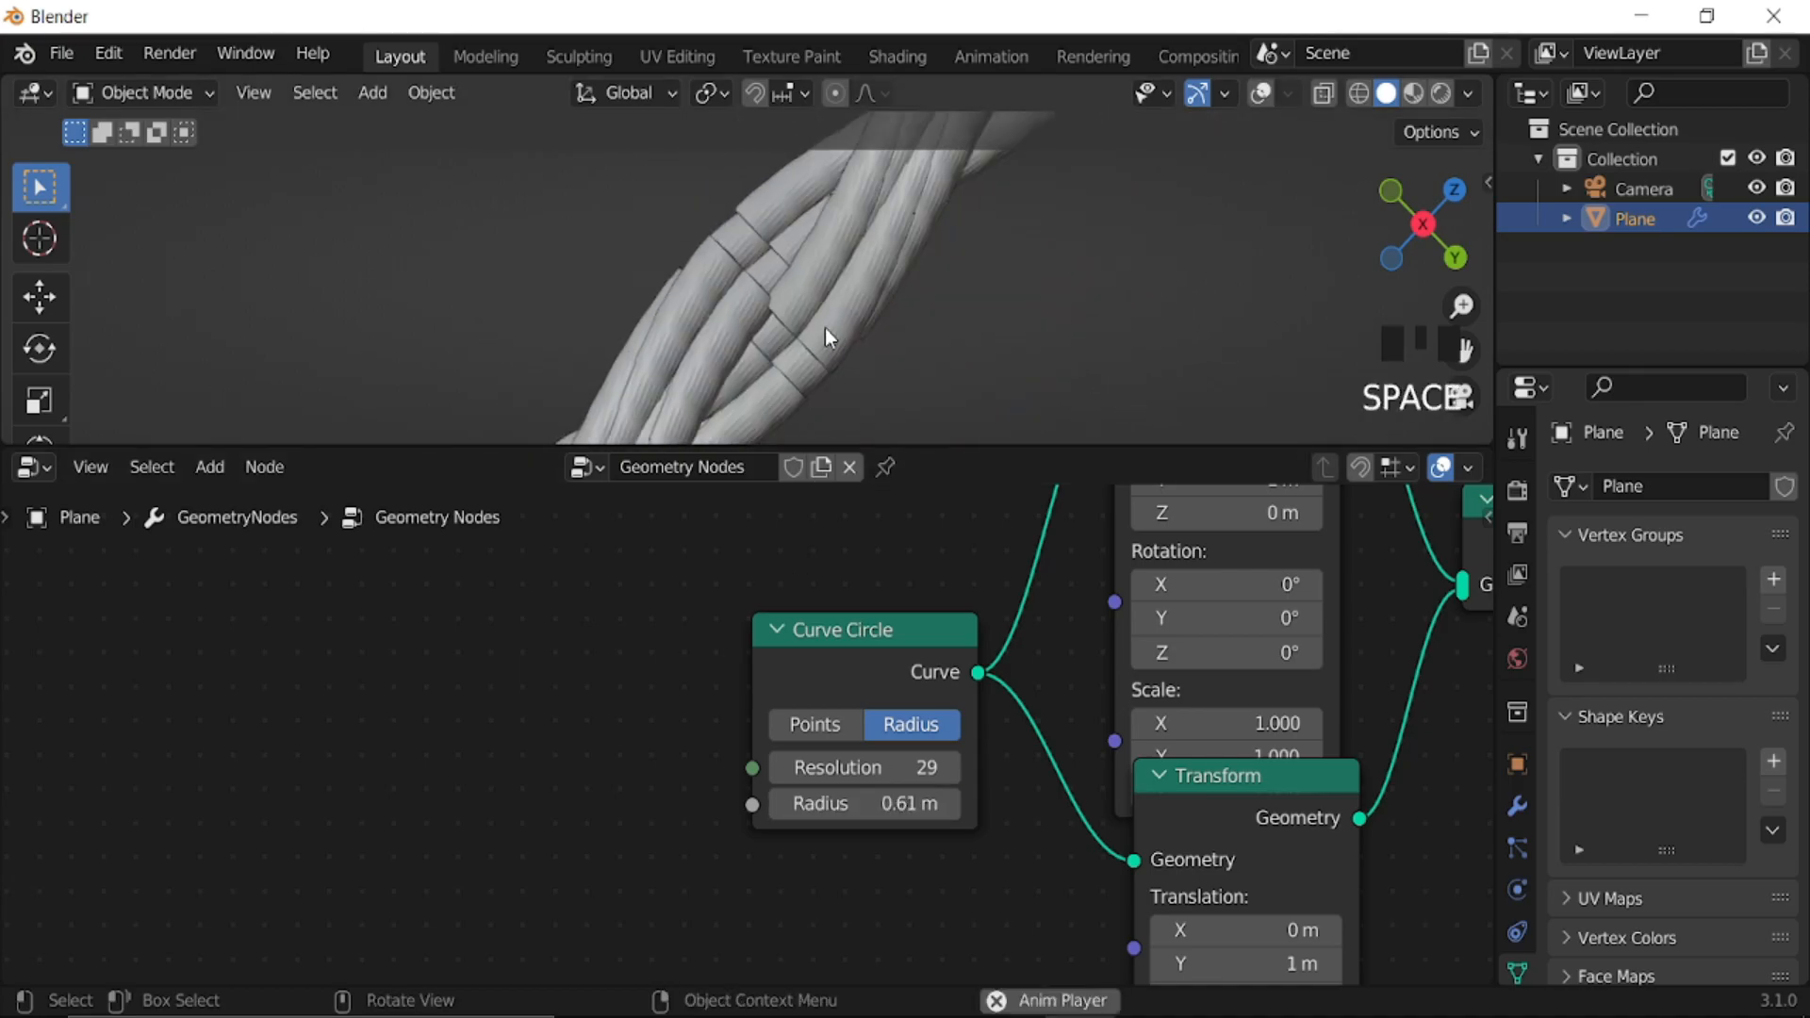
{"action": "scroll", "coordinate": [845, 325], "scroll_direction": "down", "scroll_amount": 6}
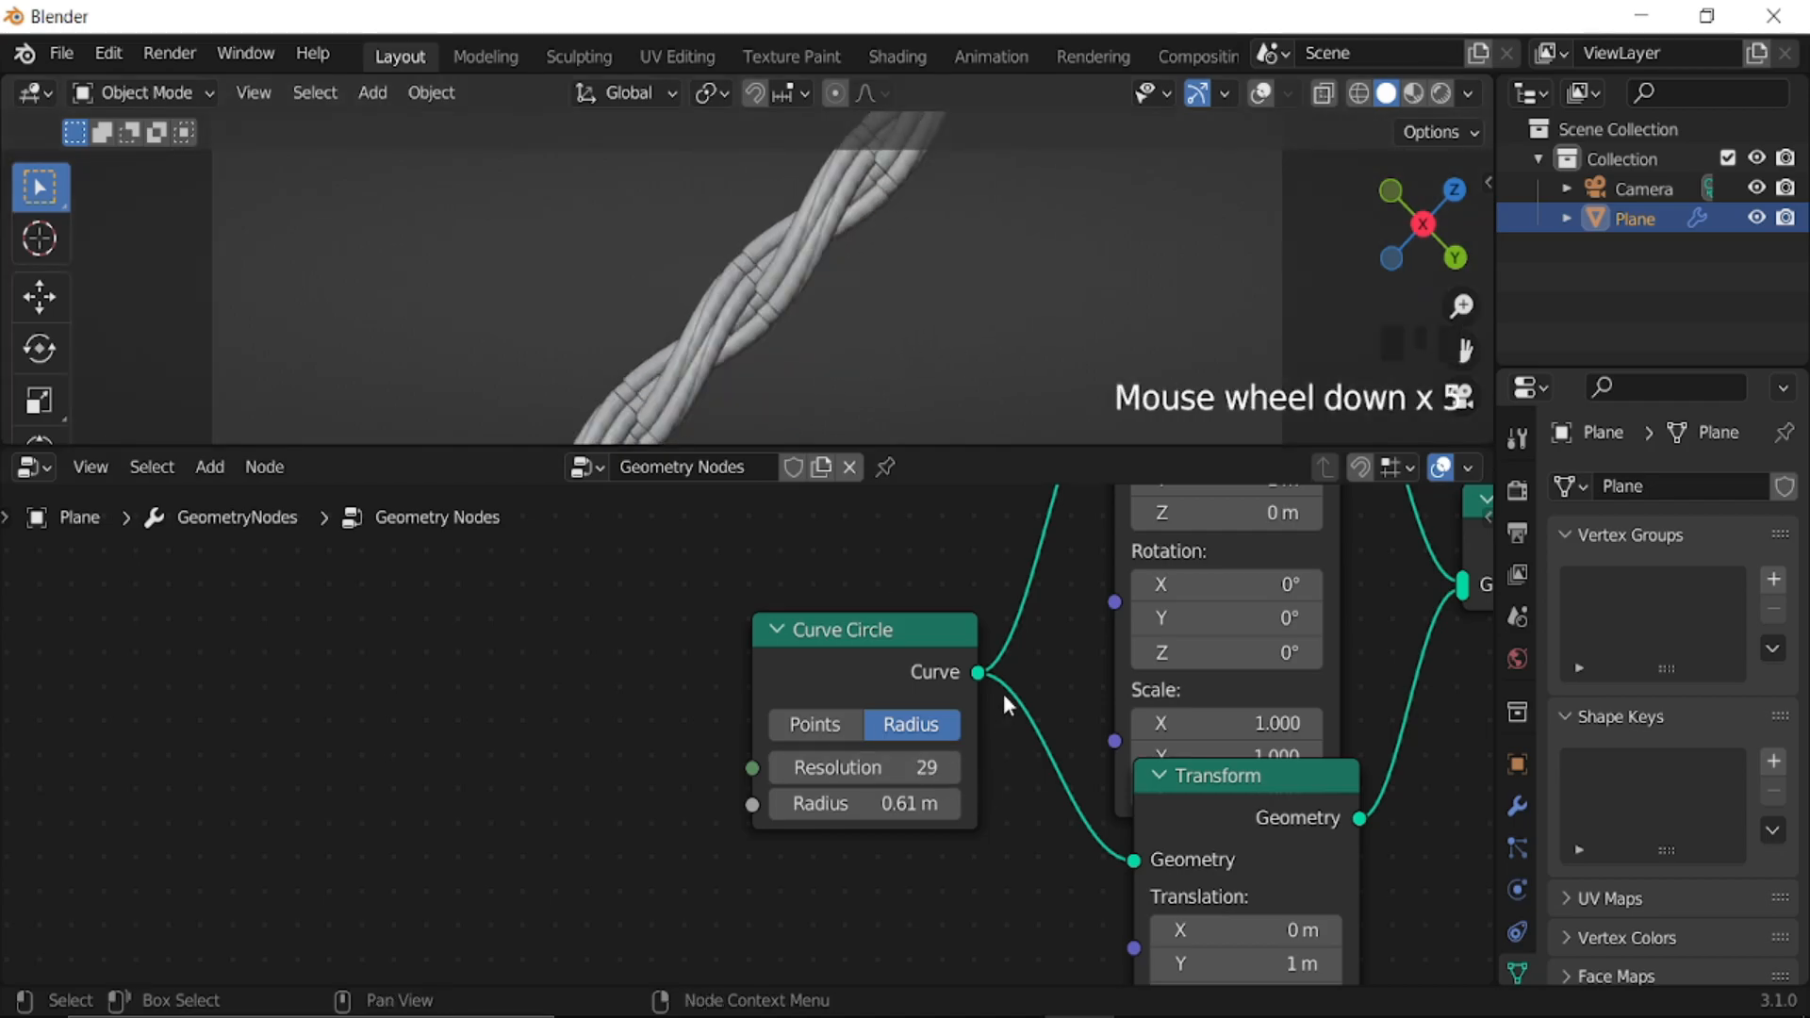
{"action": "scroll", "coordinate": [1056, 634], "scroll_direction": "down", "scroll_amount": 6}
{"action": "middle_click_drag", "start_coordinate": [1056, 634], "coordinate": [962, 901]}
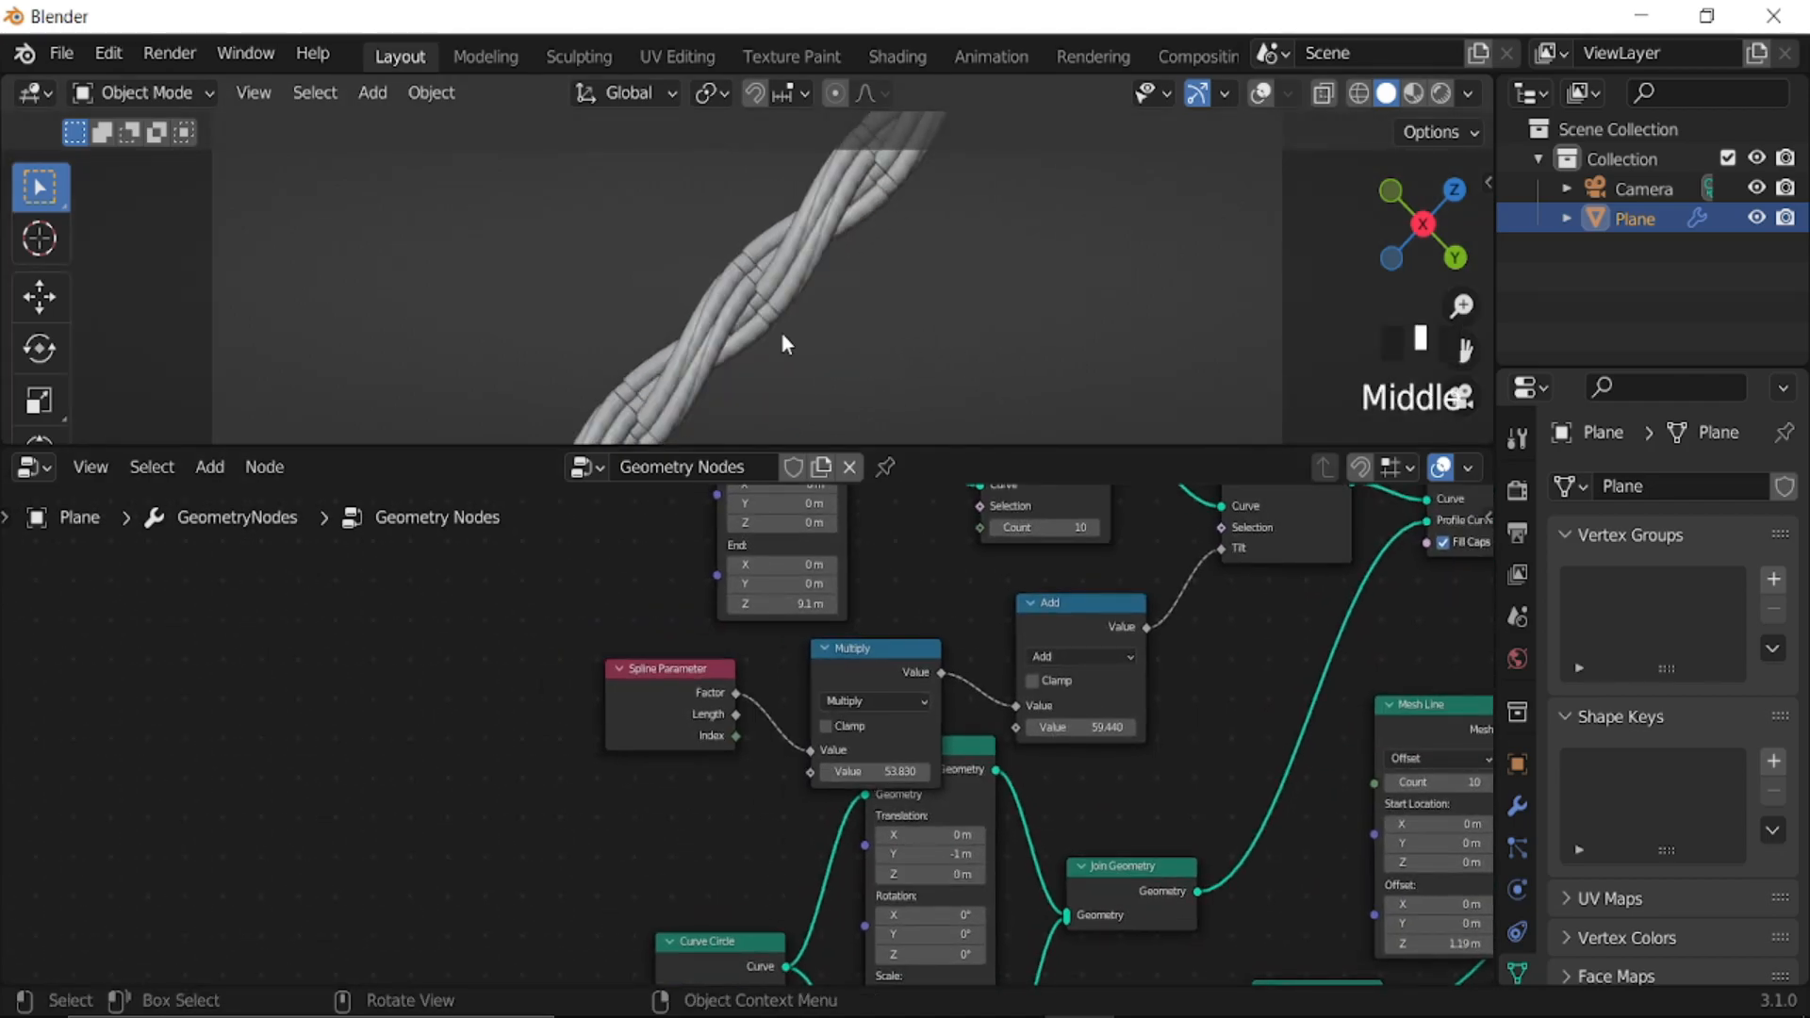
{"action": "scroll", "coordinate": [792, 340], "scroll_direction": "up", "scroll_amount": 6}
{"action": "left_click_drag", "start_coordinate": [886, 771], "coordinate": [943, 771], "text": "shift"}
{"action": "scroll", "coordinate": [807, 720], "scroll_direction": "down", "scroll_amount": 4}
{"action": "middle_click_drag", "start_coordinate": [797, 766], "coordinate": [880, 737]}
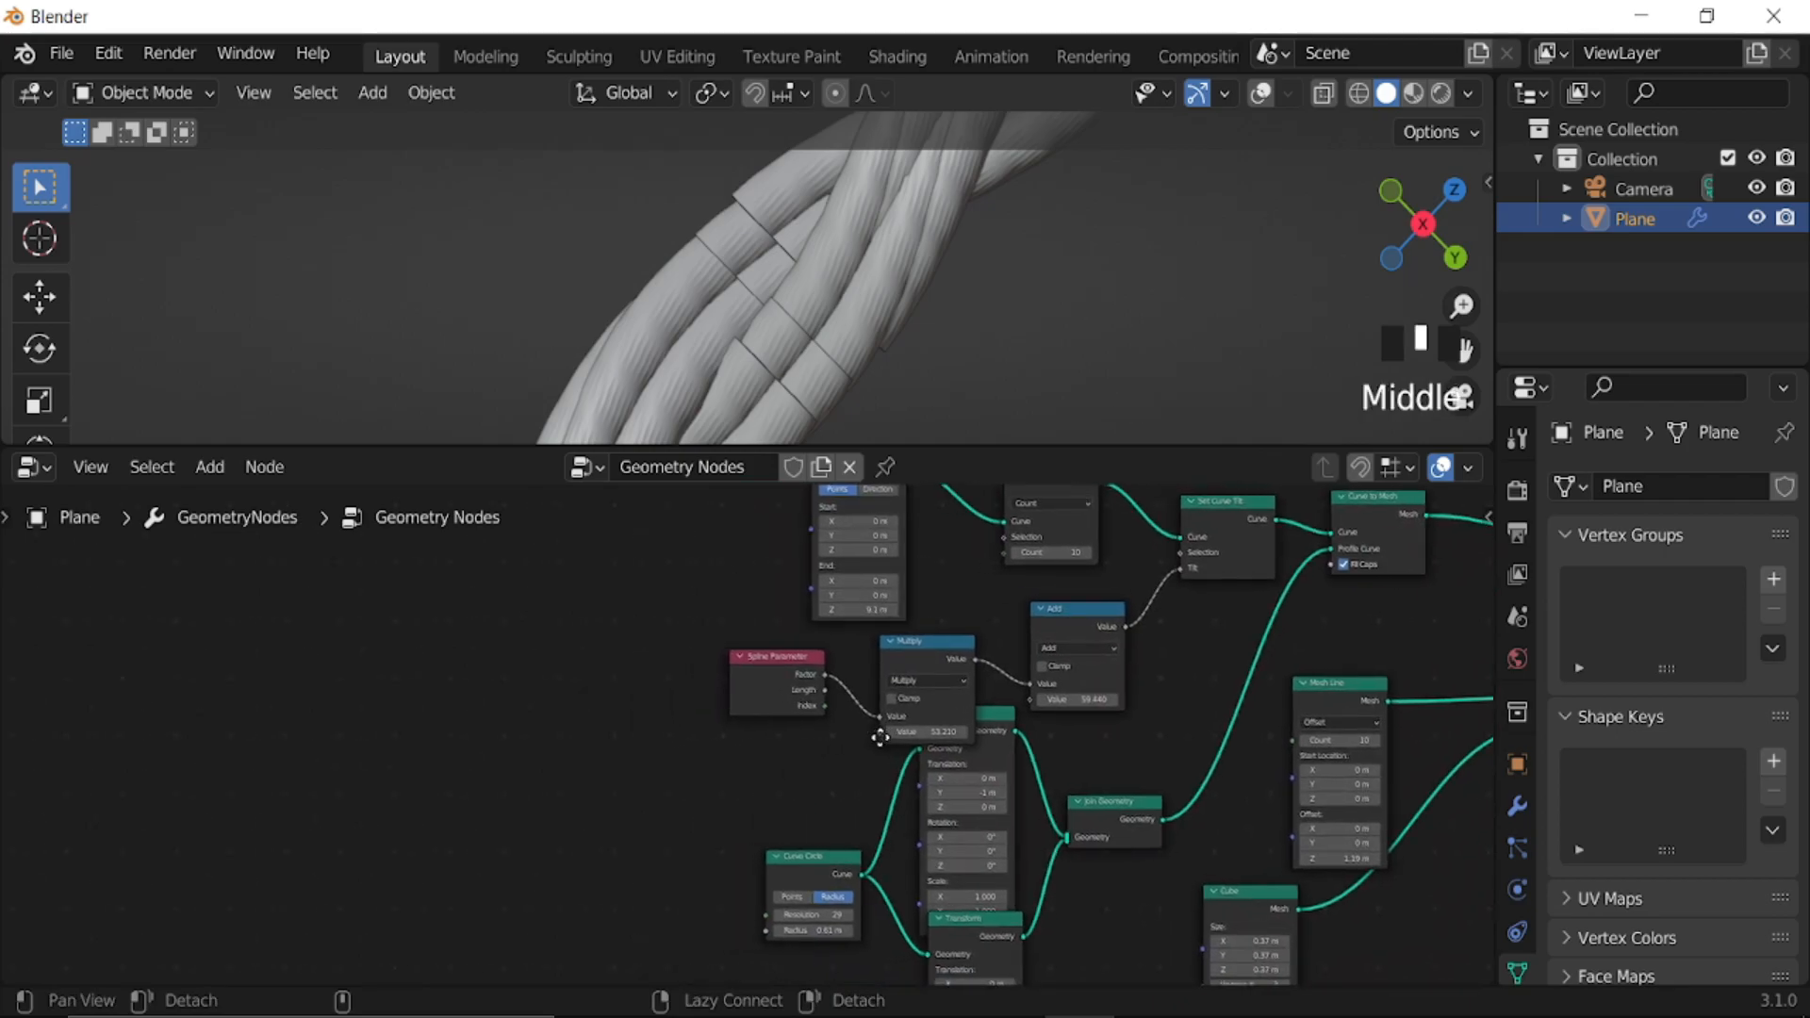
- Add a Scene Time node and connect its Seconds output to the Add node's second value
{"action": "scroll", "coordinate": [1109, 776], "scroll_direction": "up", "scroll_amount": 3}
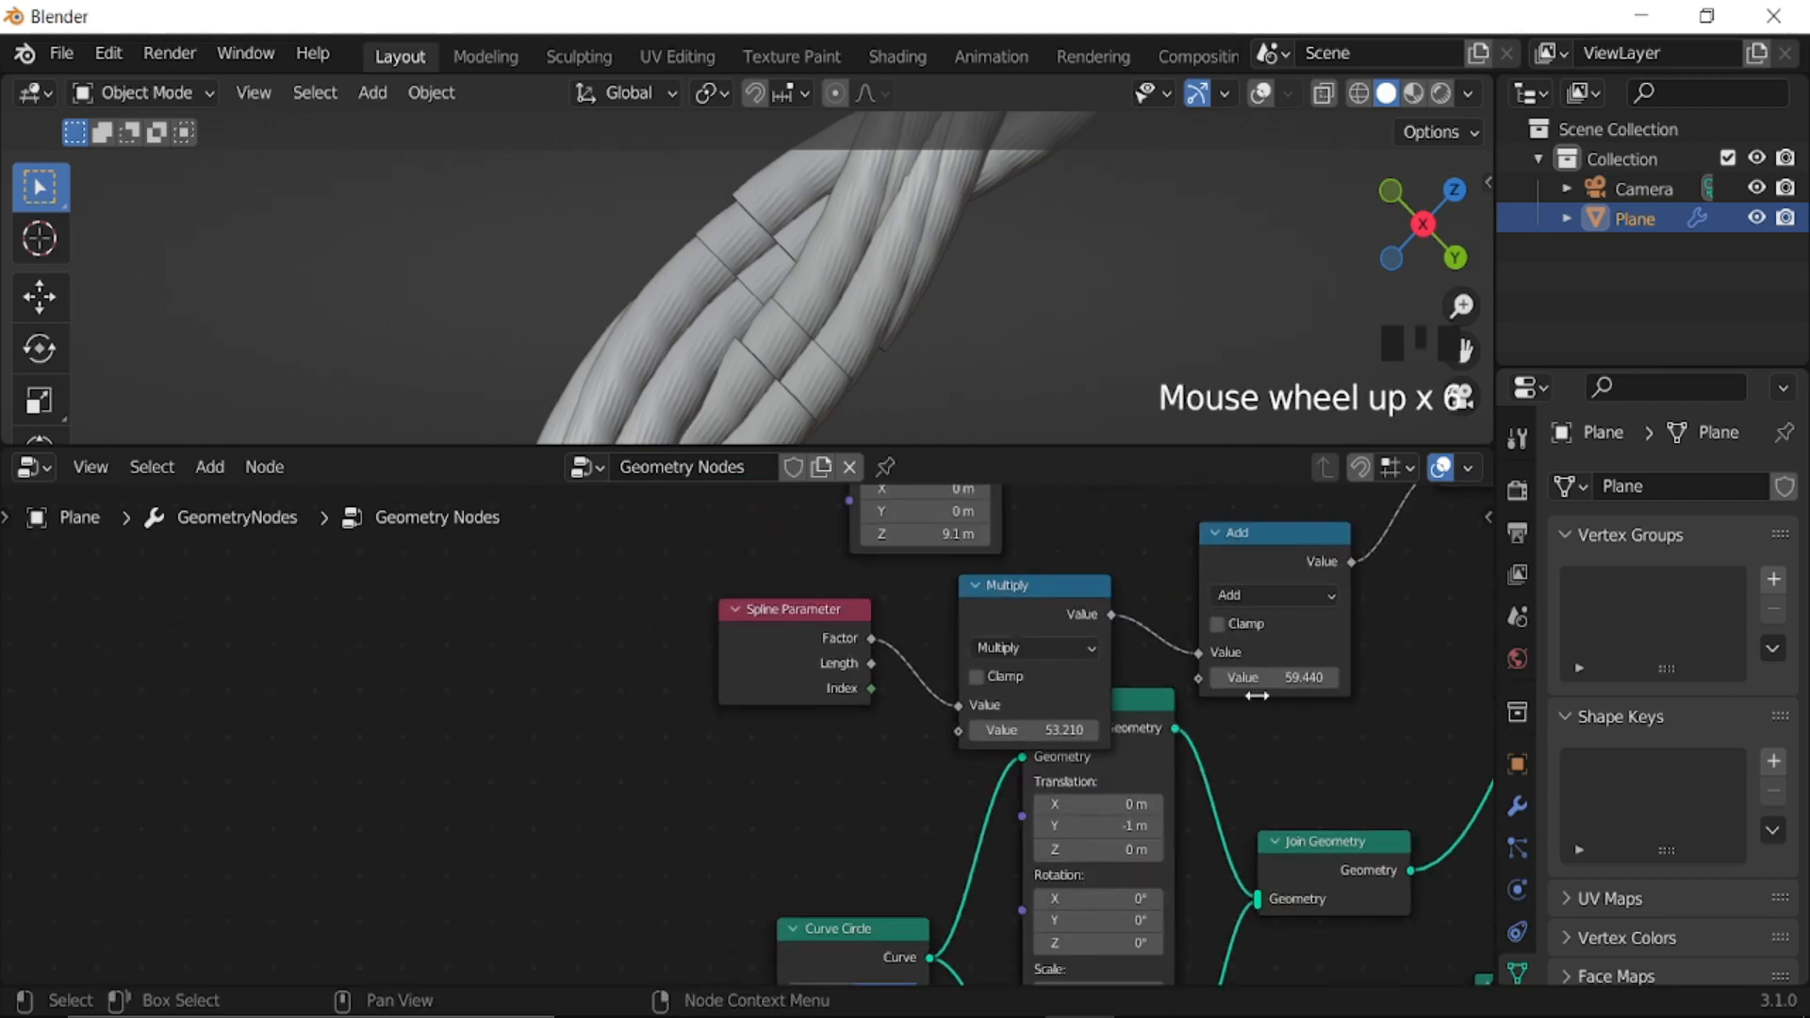
{"action": "key", "text": "shift+a"}
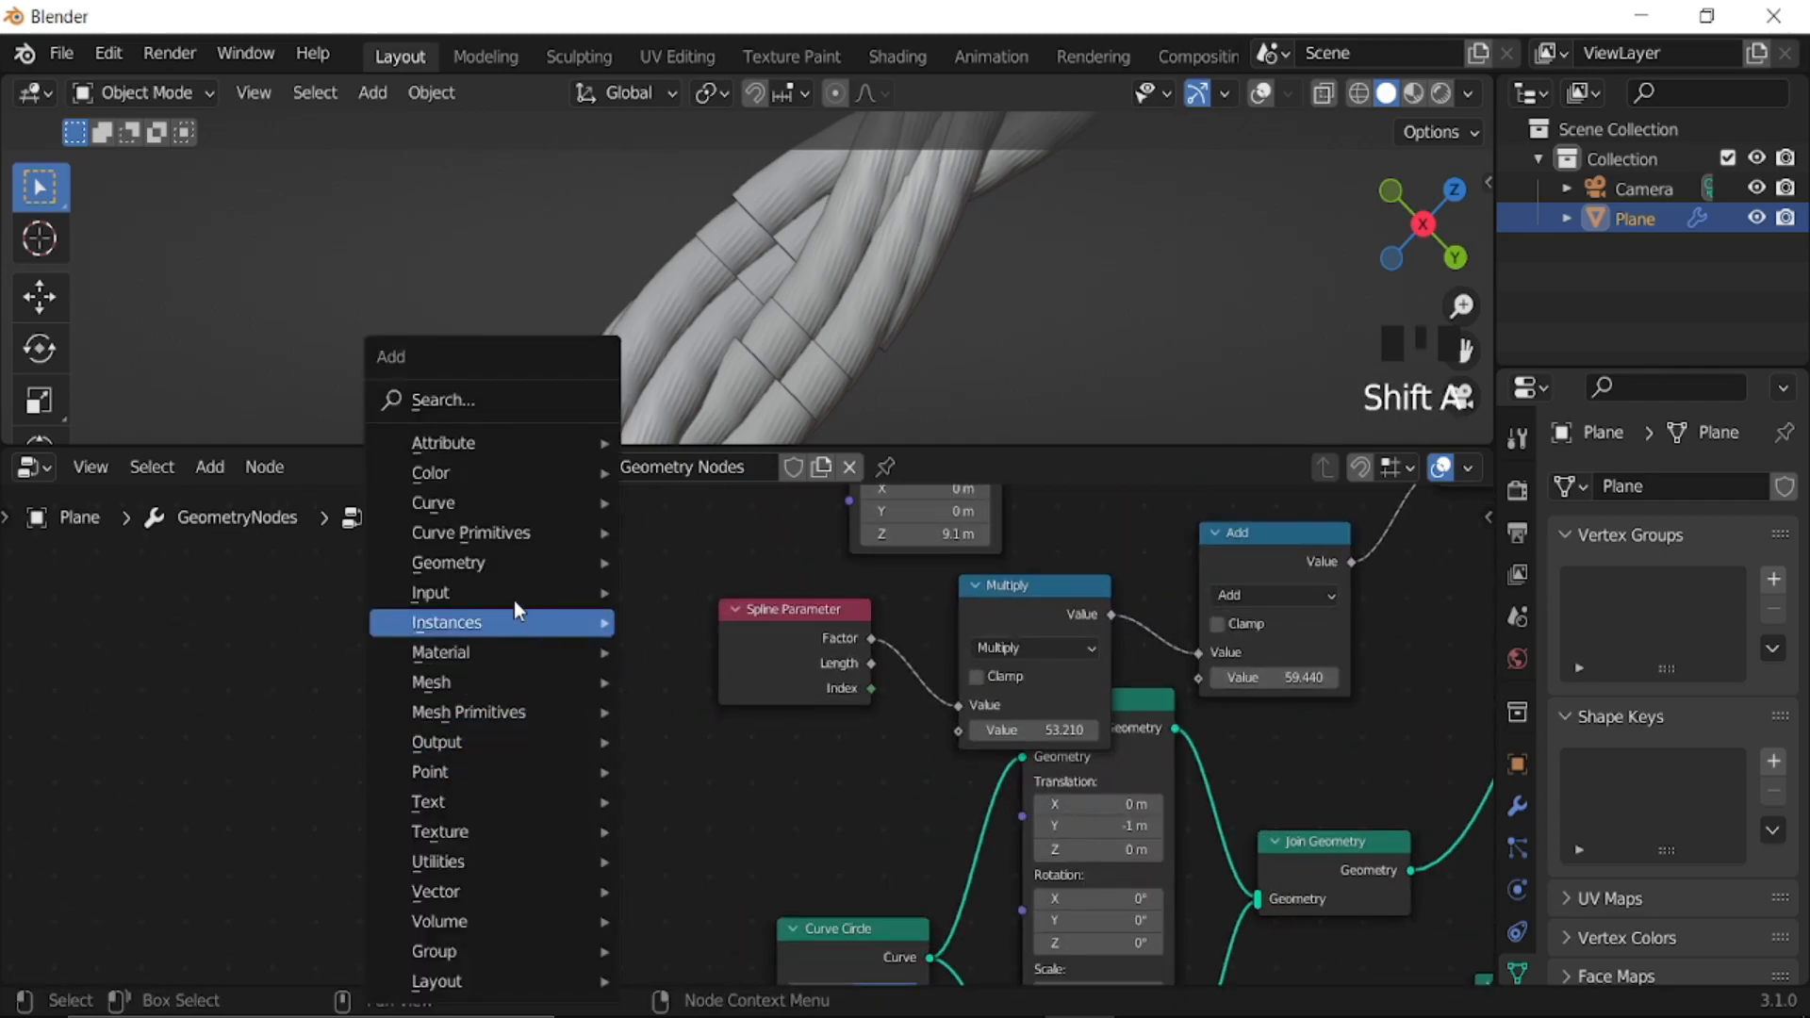
{"action": "mouse_move", "coordinate": [522, 594]}
{"action": "left_click", "coordinate": [709, 590]}
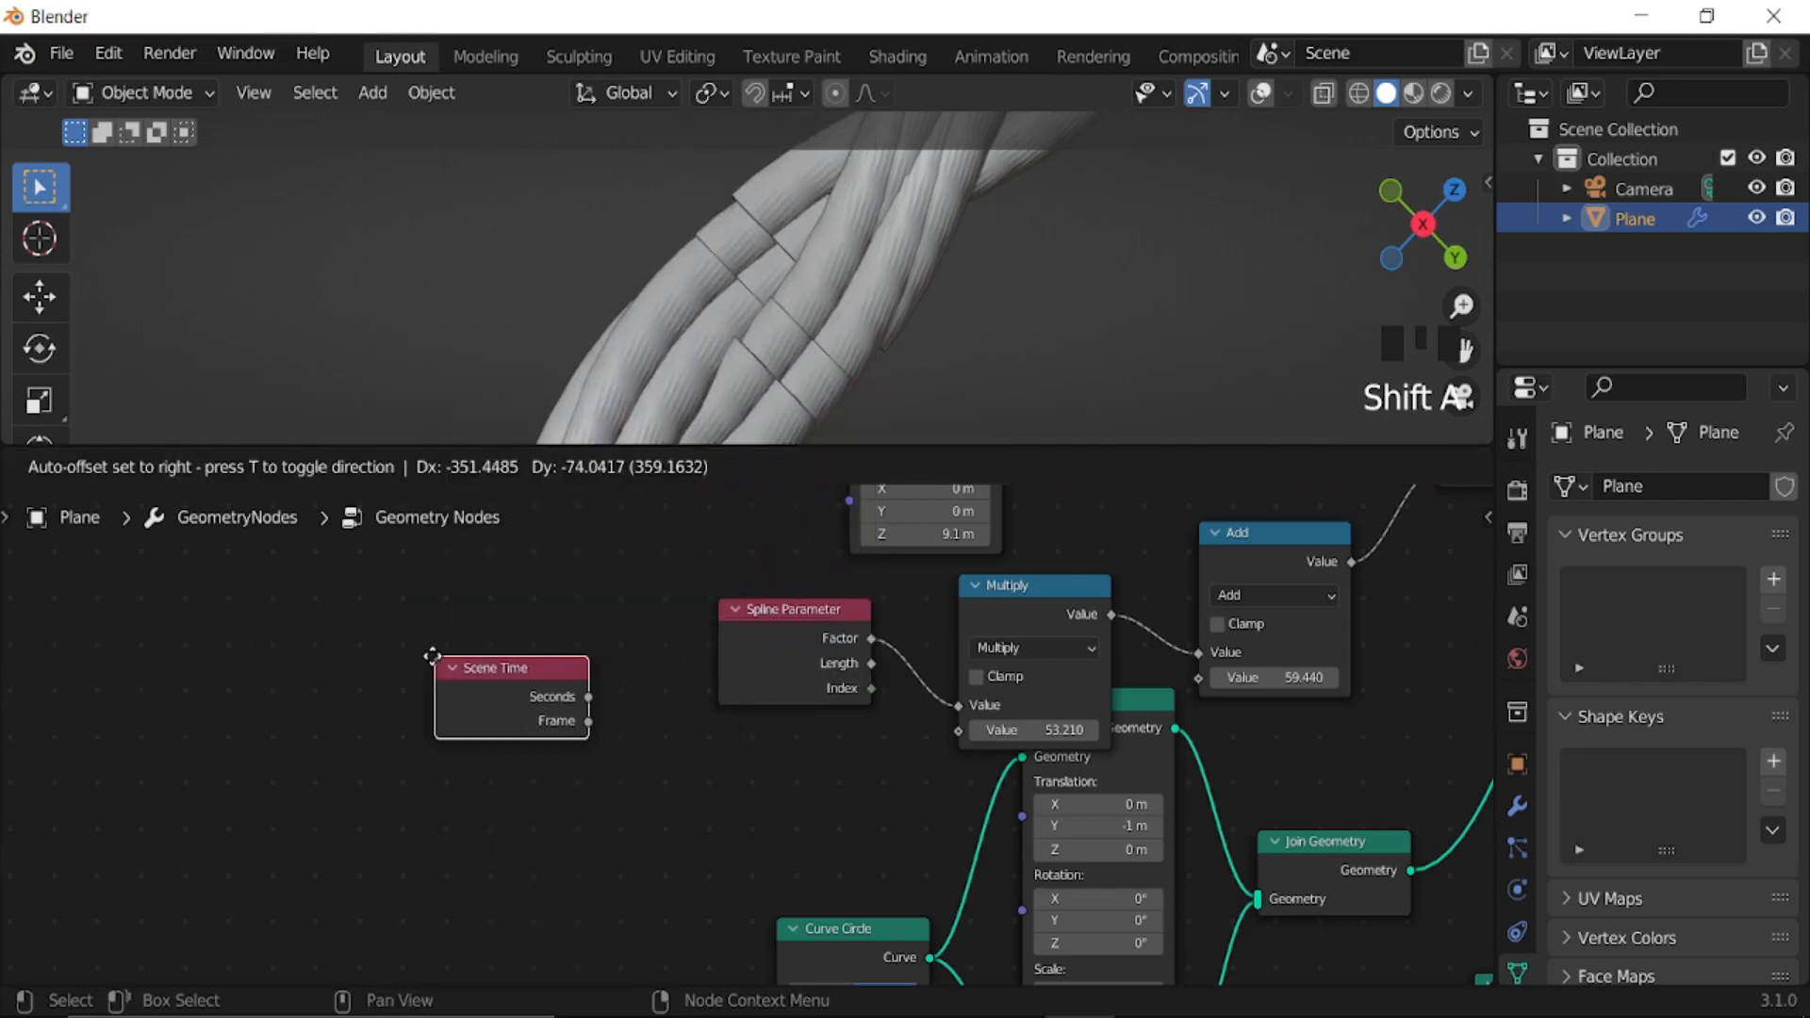
{"action": "left_click", "coordinate": [581, 709]}
{"action": "left_click_drag", "start_coordinate": [585, 697], "coordinate": [1186, 678]}
{"action": "scroll", "coordinate": [764, 302], "scroll_direction": "down", "scroll_amount": 3}
- Play the animation, set the Multiply node's value to 53.440 during playback, and stop it
{"action": "key", "text": "space"}
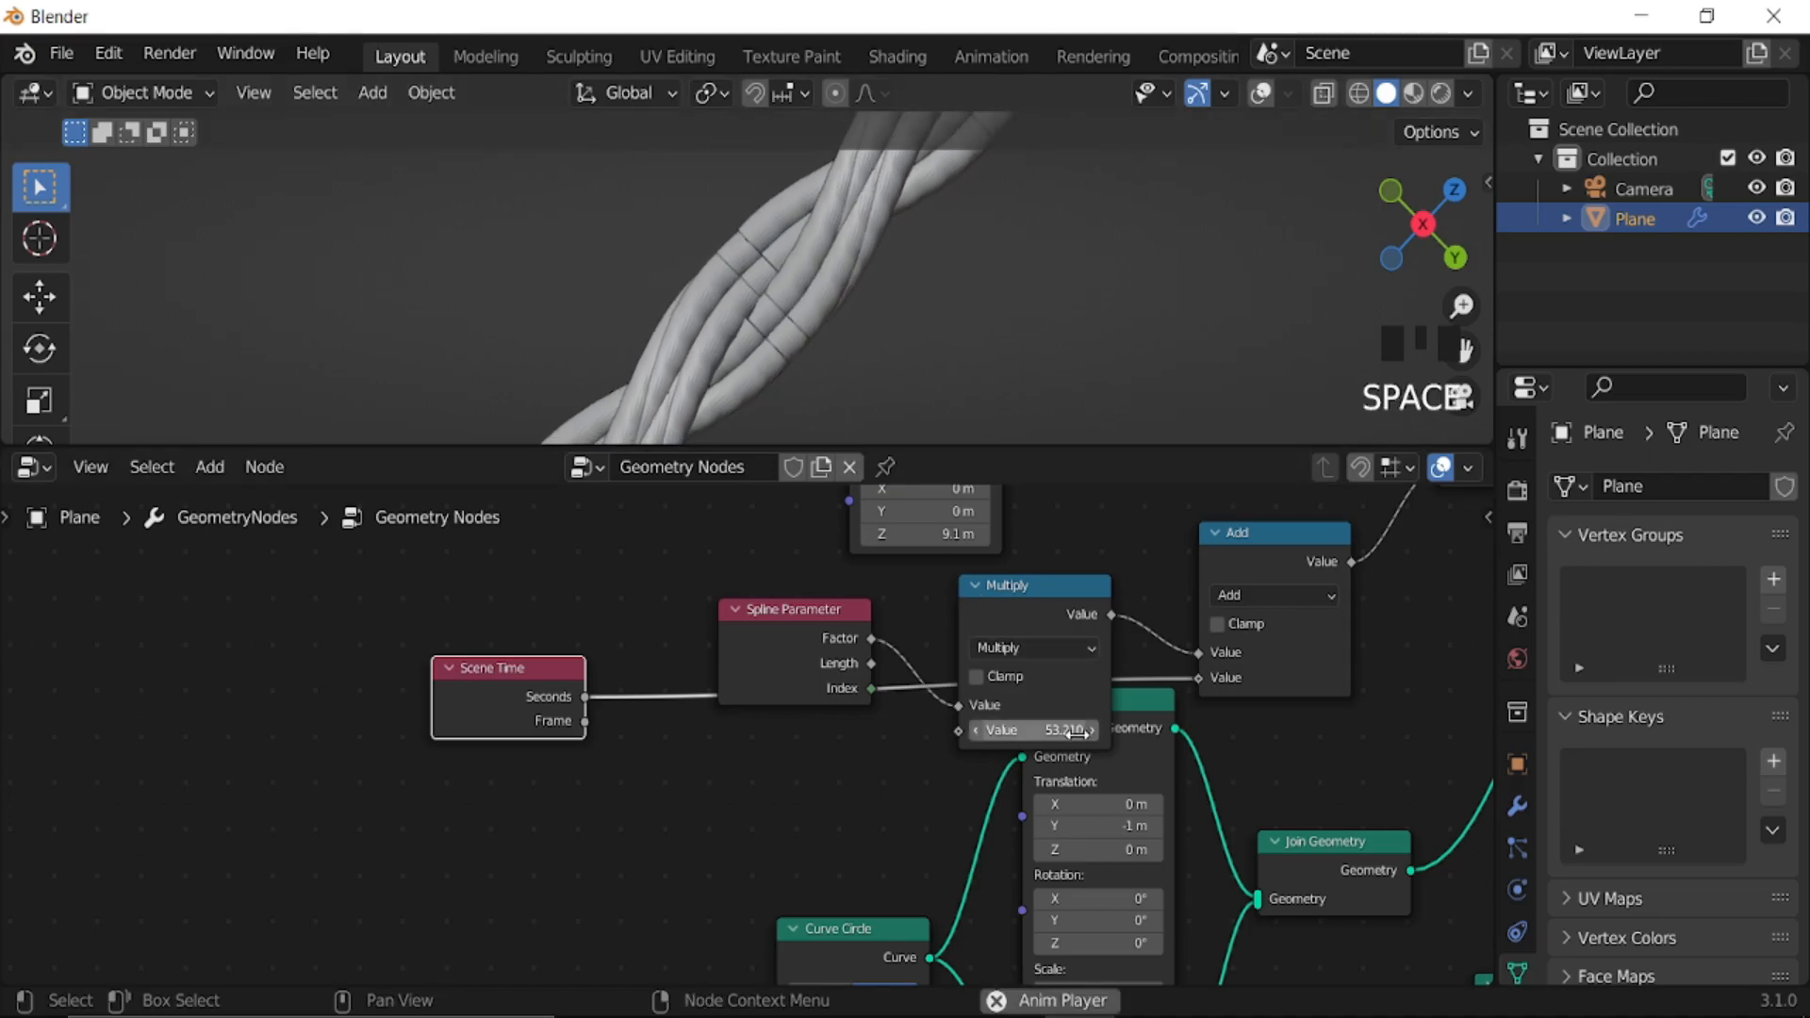
{"action": "left_click_drag", "start_coordinate": [1076, 734], "coordinate": [1110, 733], "text": "shift"}
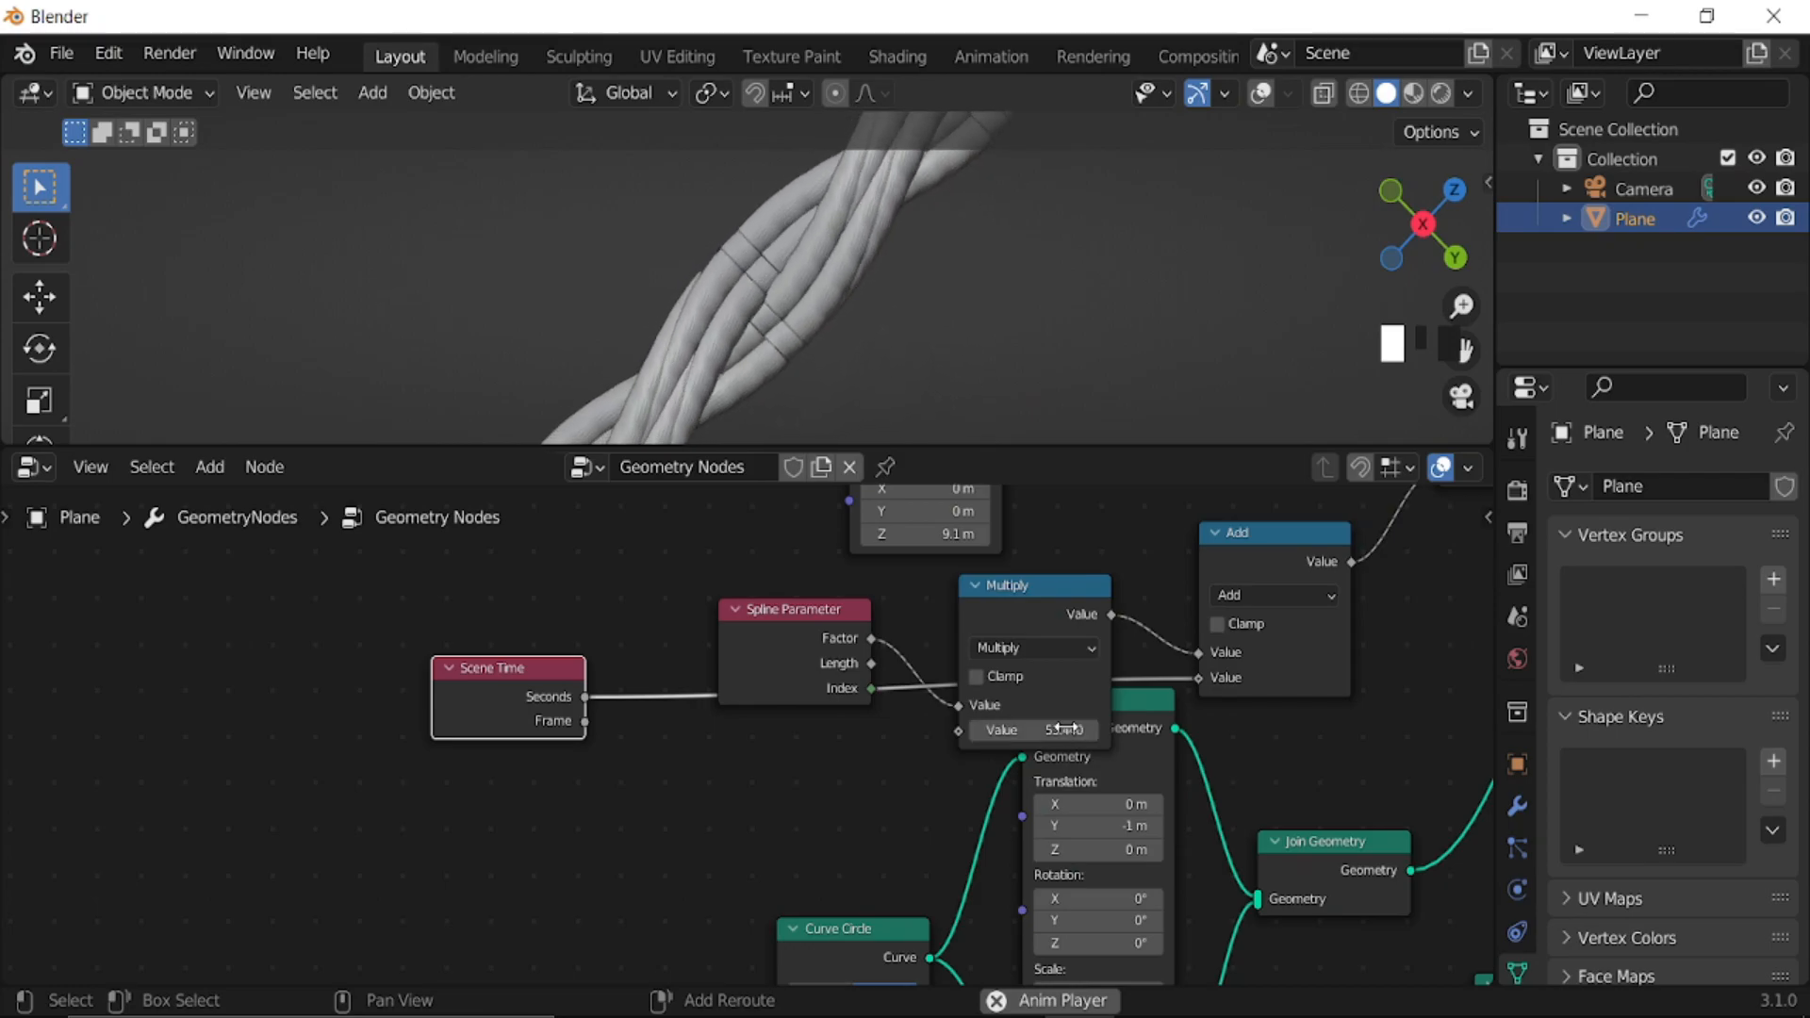
{"action": "scroll", "coordinate": [782, 332], "scroll_direction": "down", "scroll_amount": 3}
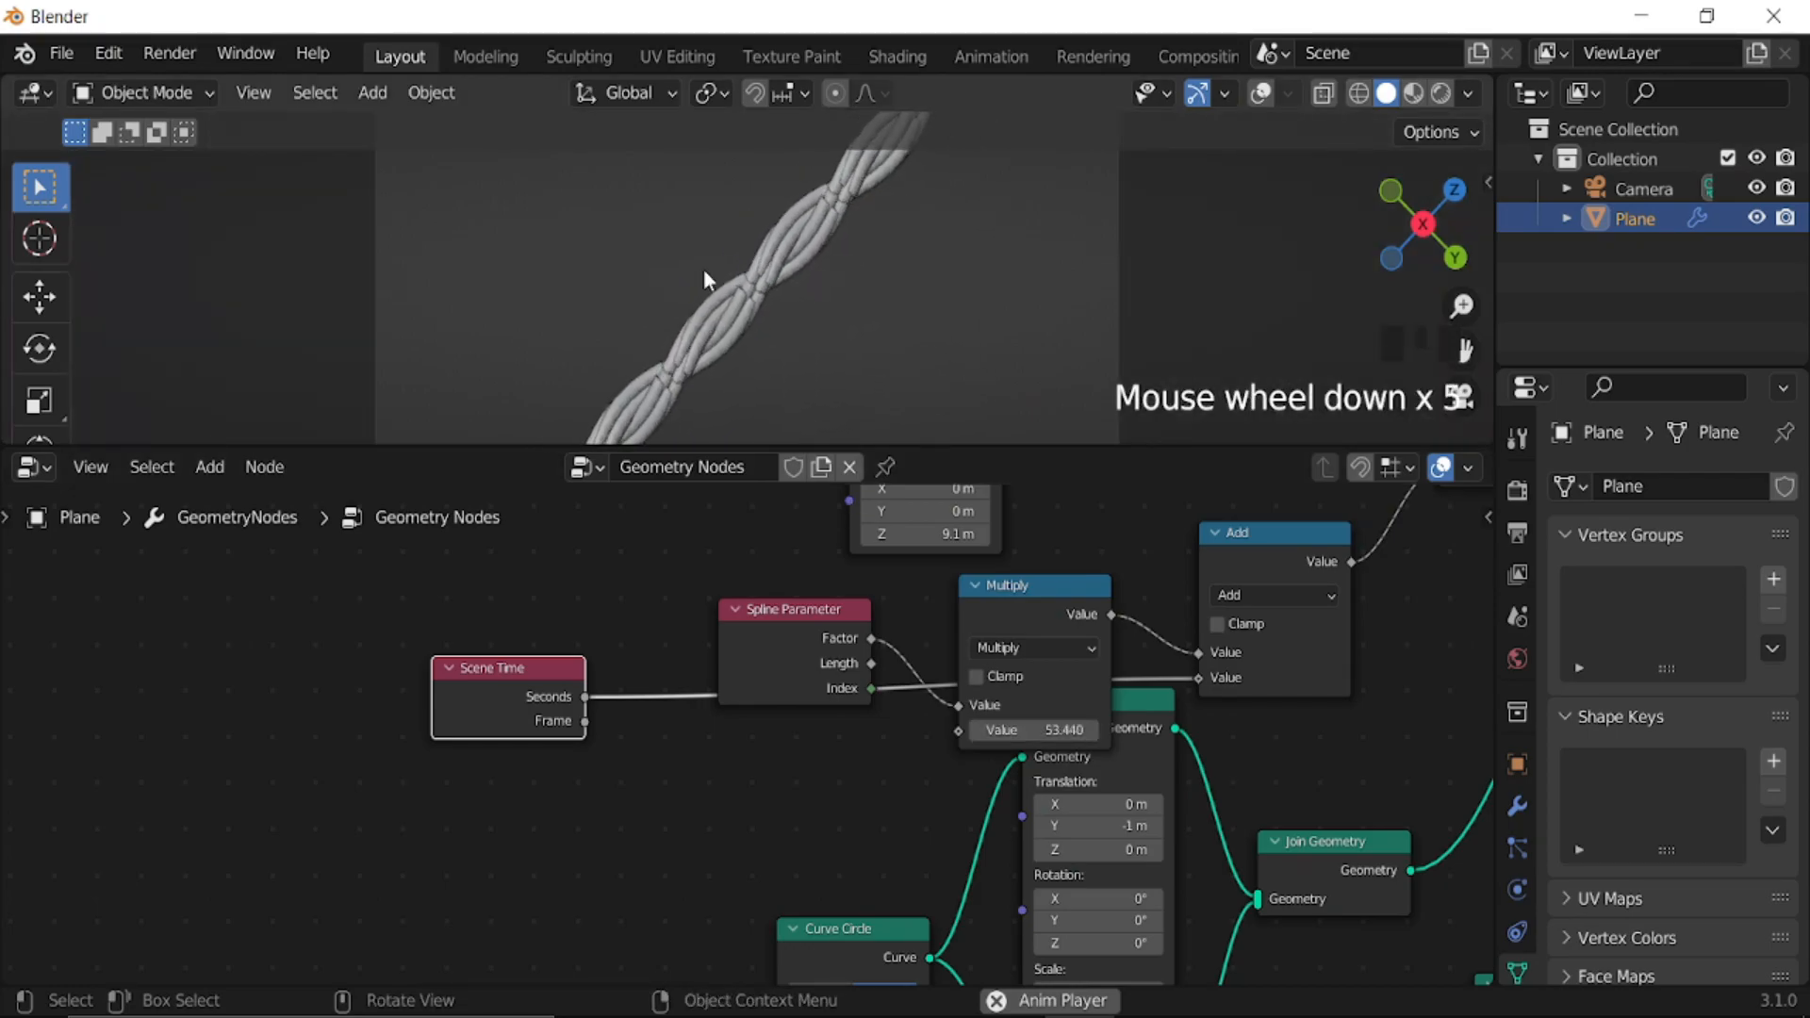
{"action": "key", "text": "space"}
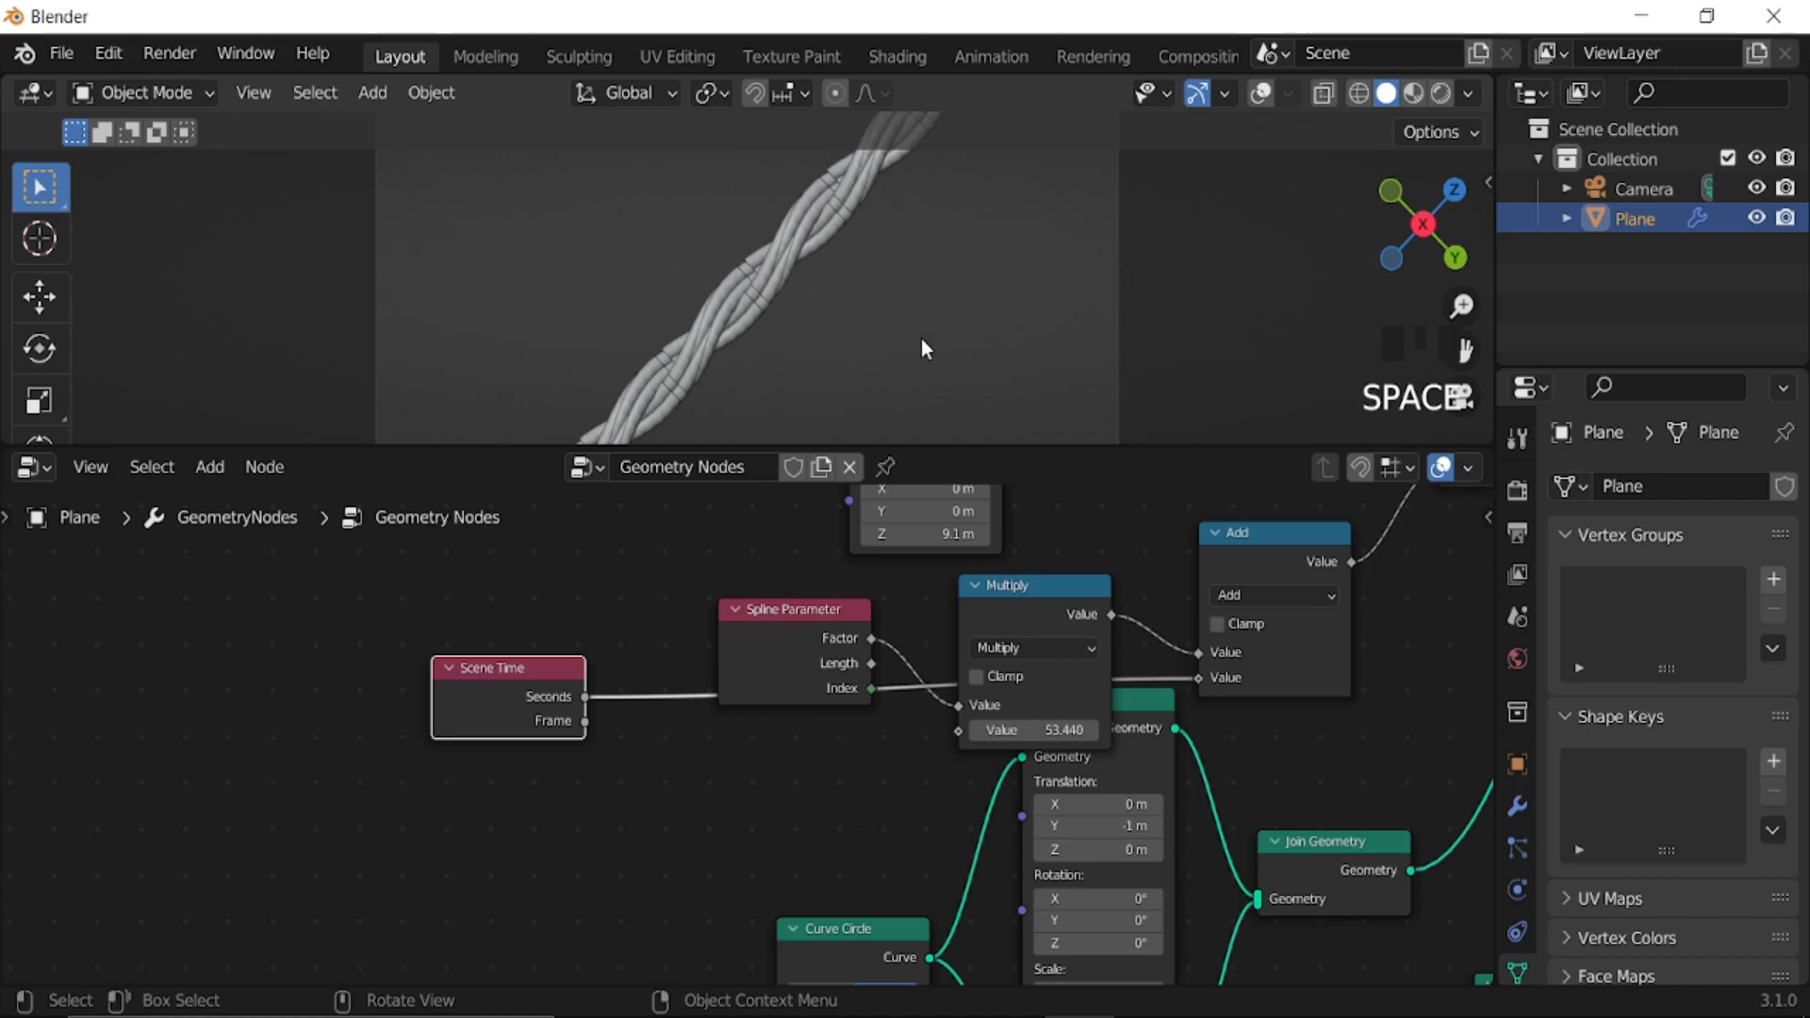
- Add a plane mesh, turn the viewport overlays back on, and rotate the plane 90° so it stands upright facing the camera
{"action": "scroll", "coordinate": [920, 358], "scroll_direction": "down", "scroll_amount": 3}
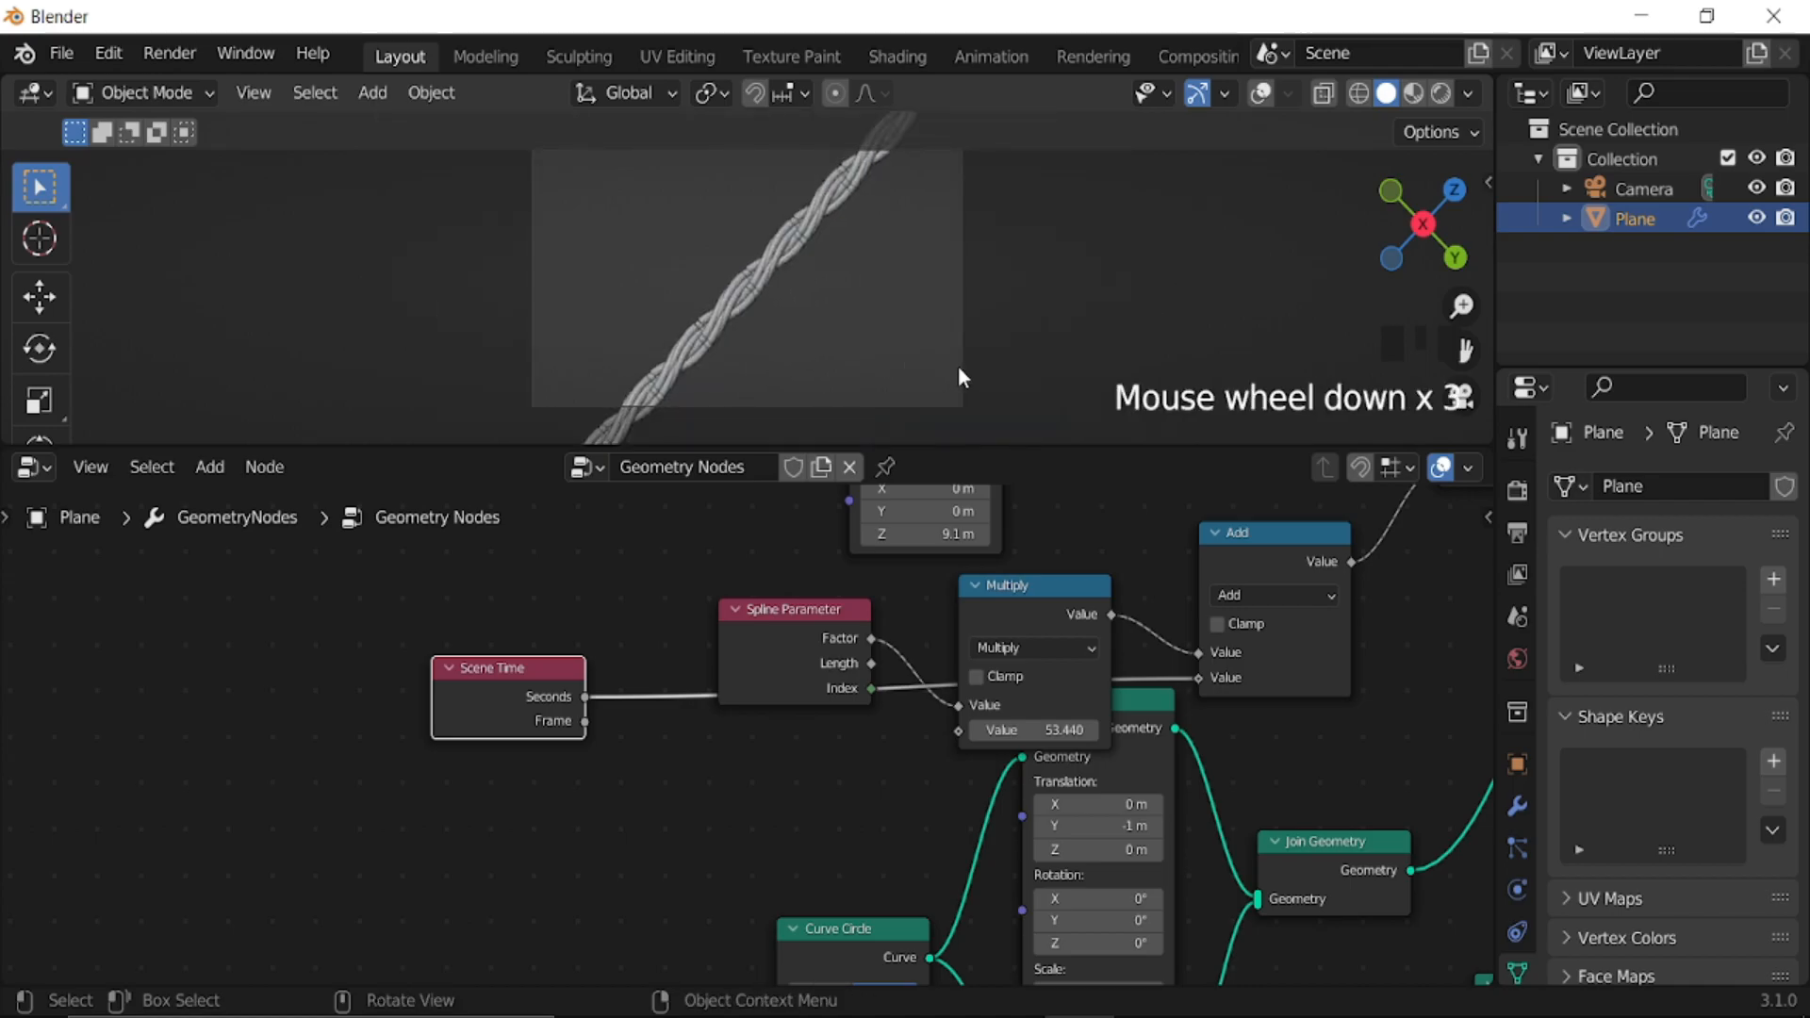
{"action": "key", "text": "shift+a"}
{"action": "left_click", "coordinate": [1084, 366]}
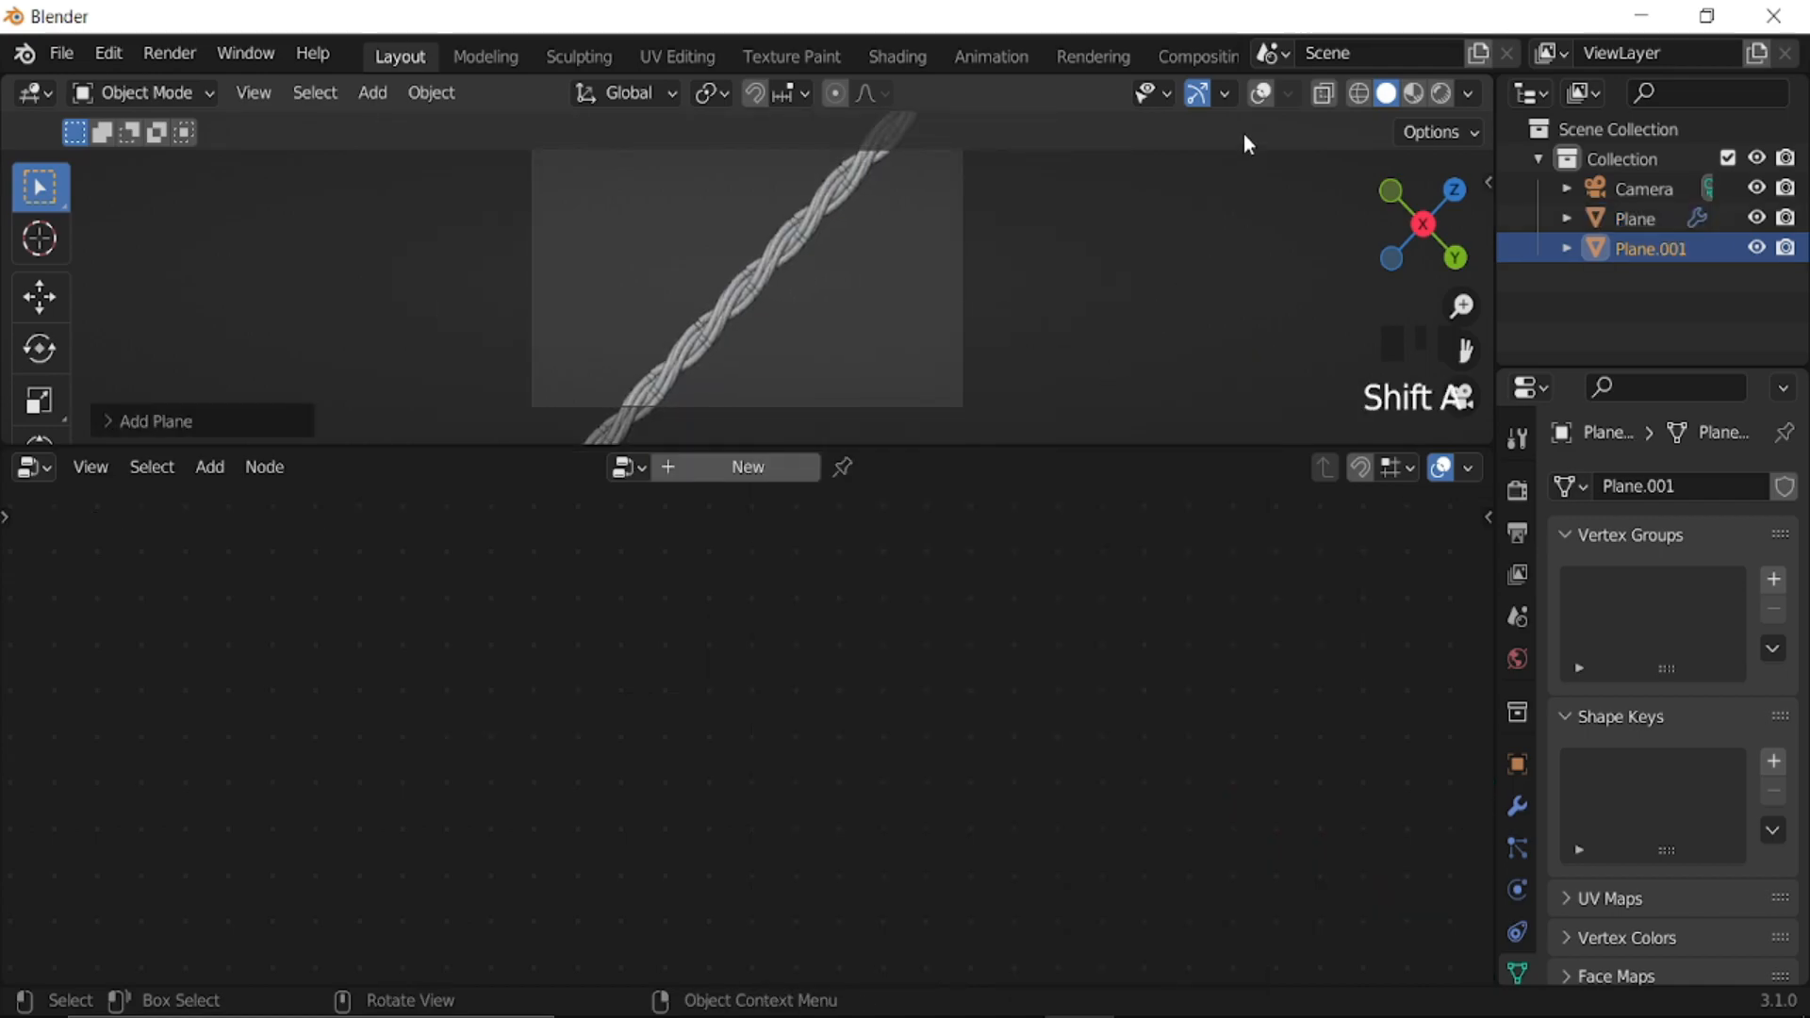
{"action": "left_click", "coordinate": [1263, 94]}
{"action": "scroll", "coordinate": [938, 370], "scroll_direction": "down", "scroll_amount": 3}
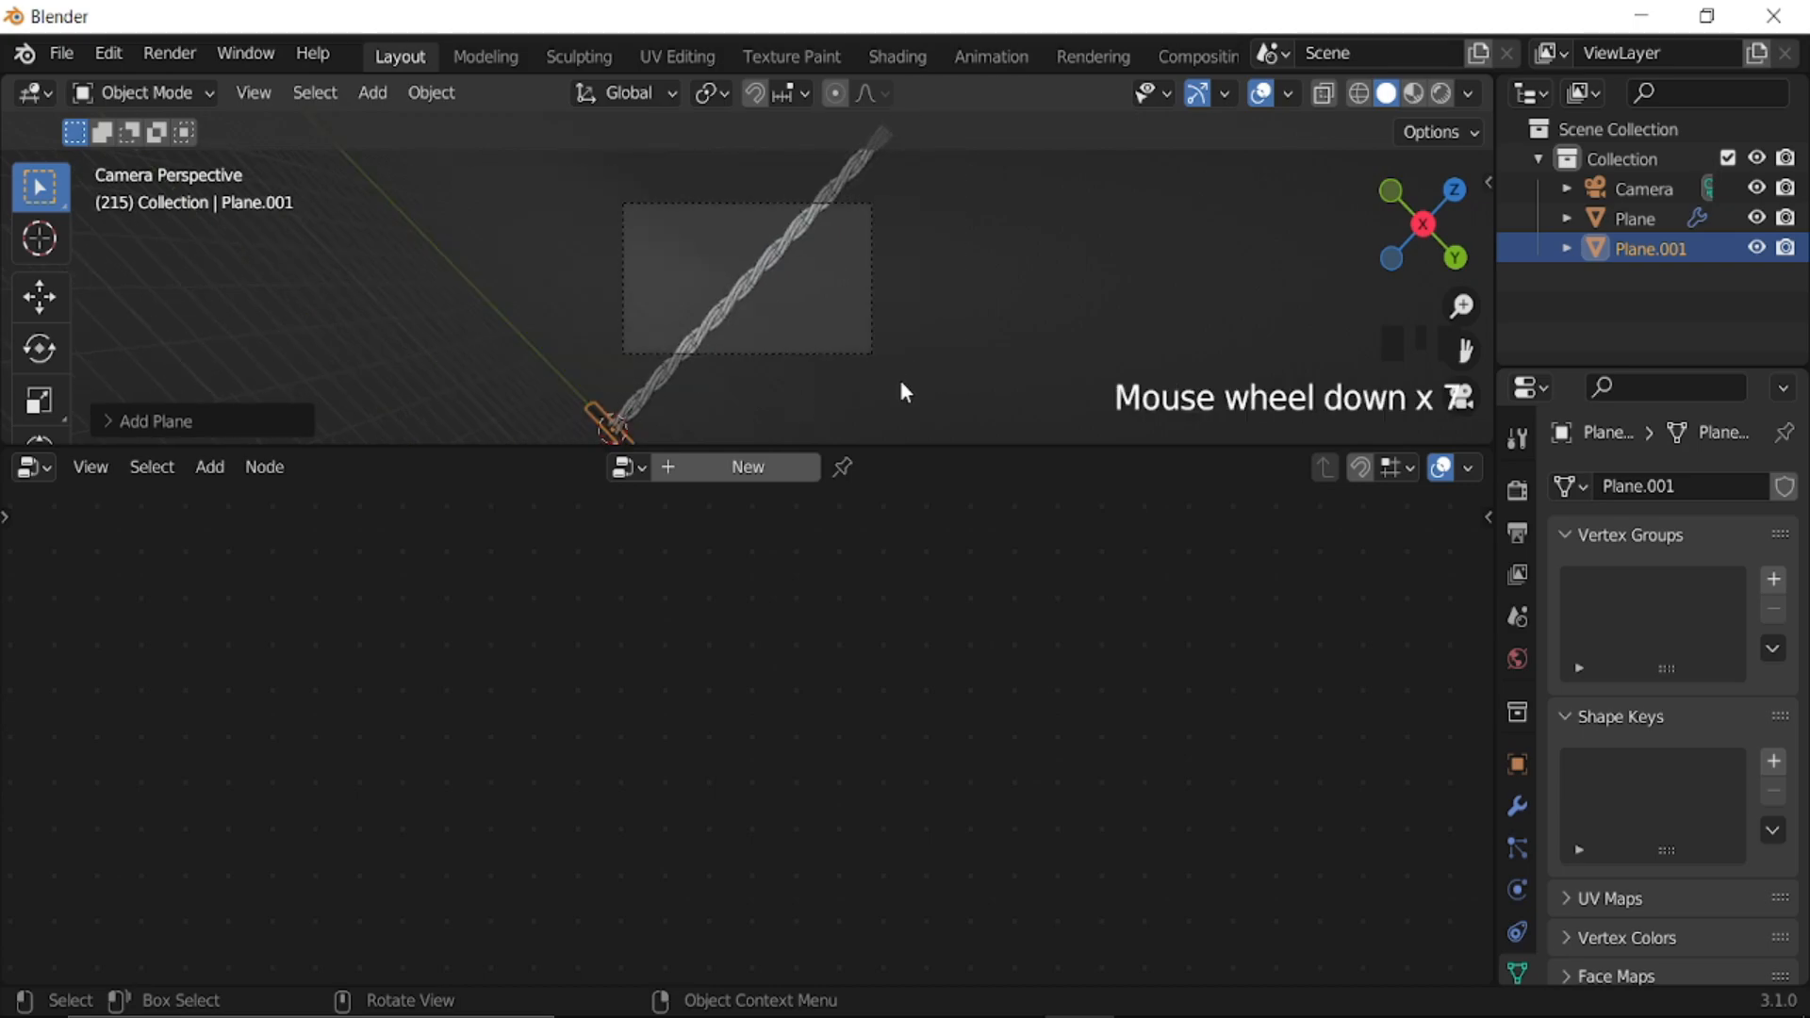
{"action": "key", "text": "KP_3"}
{"action": "type", "text": "r"}
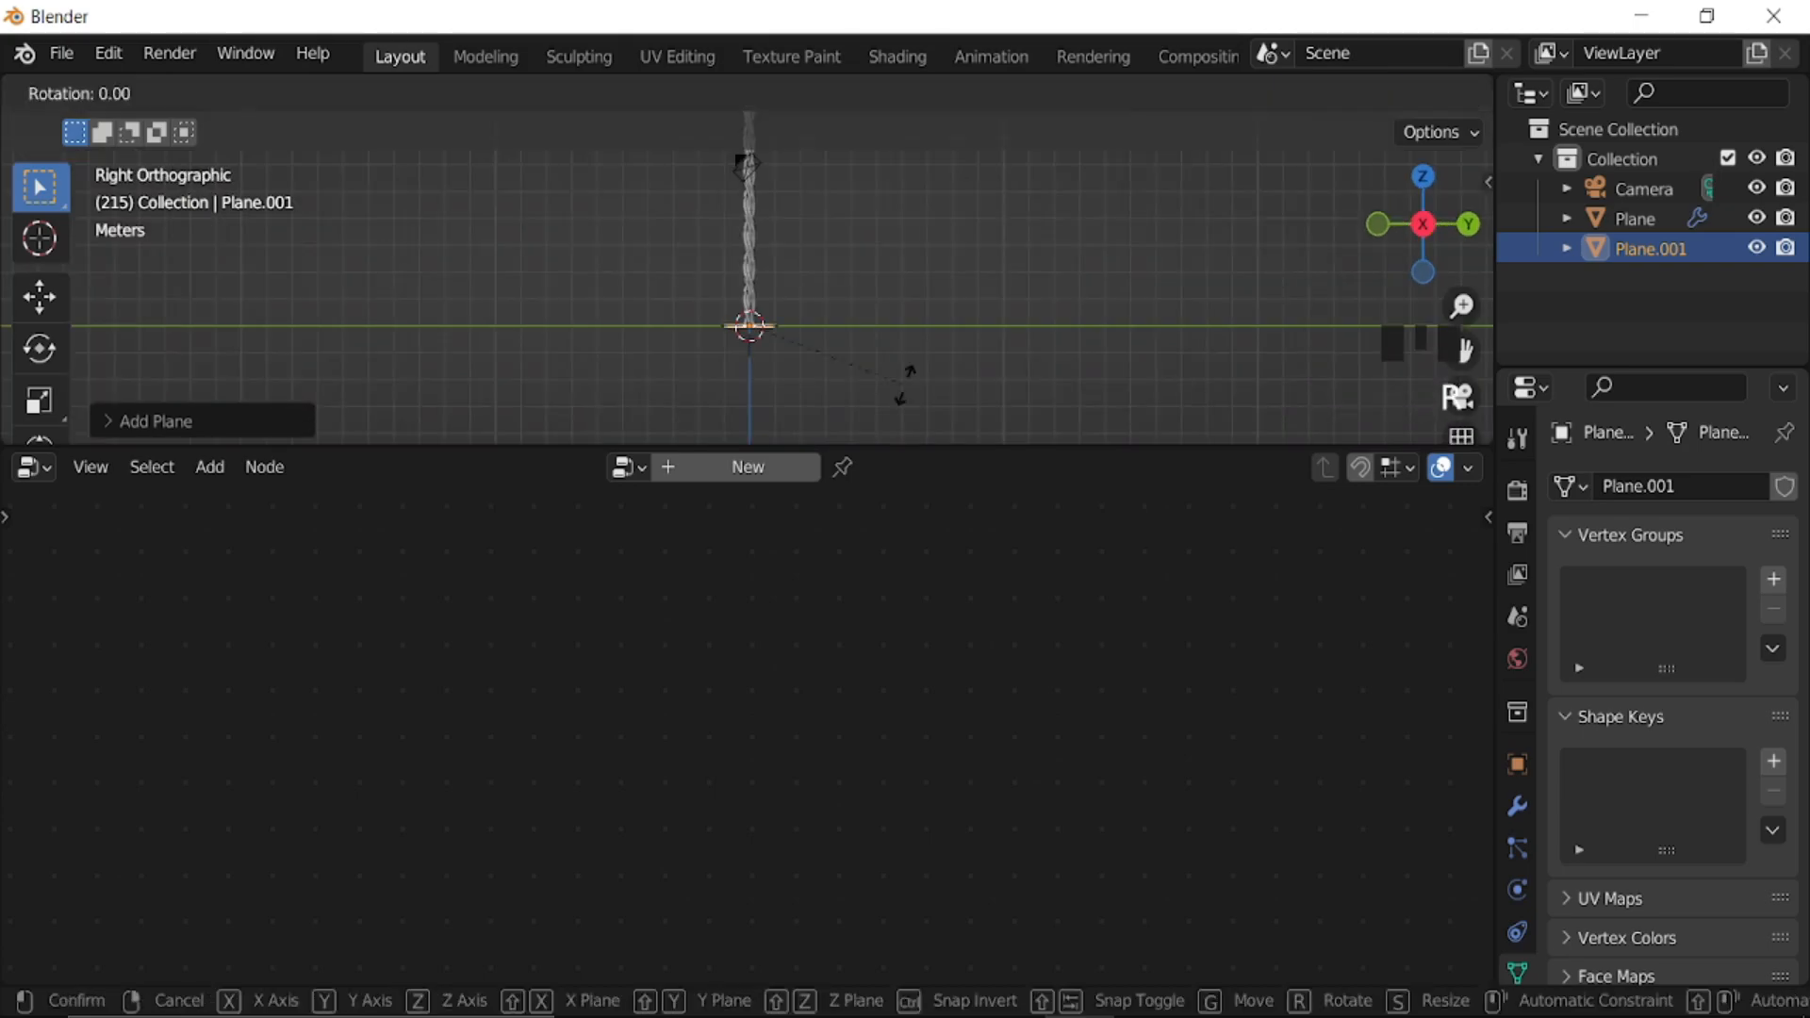
{"action": "type", "text": "90"}
{"action": "key", "text": "Return"}
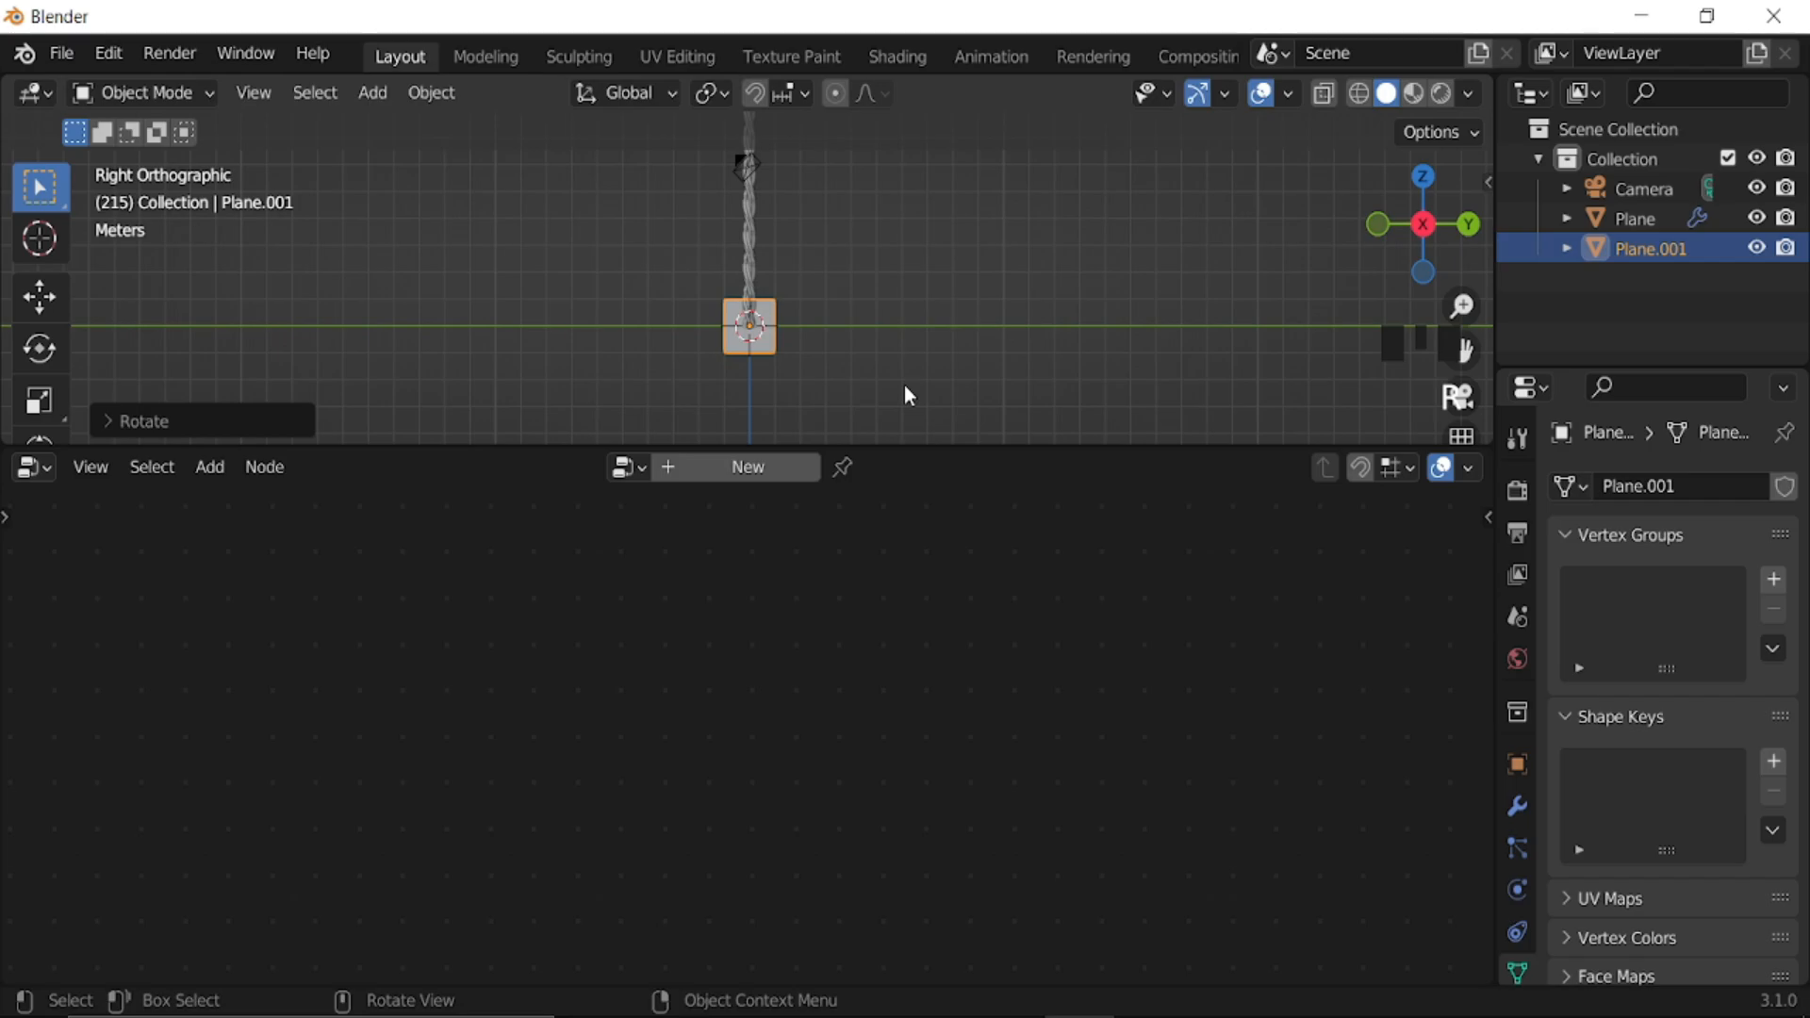
- Raise the new plane about 5.8 m along the Z axis and scale it up to fill the area behind the rope
{"action": "scroll", "coordinate": [903, 386], "scroll_direction": "down", "scroll_amount": 2}
{"action": "key", "text": "g"}
{"action": "key", "text": "z"}
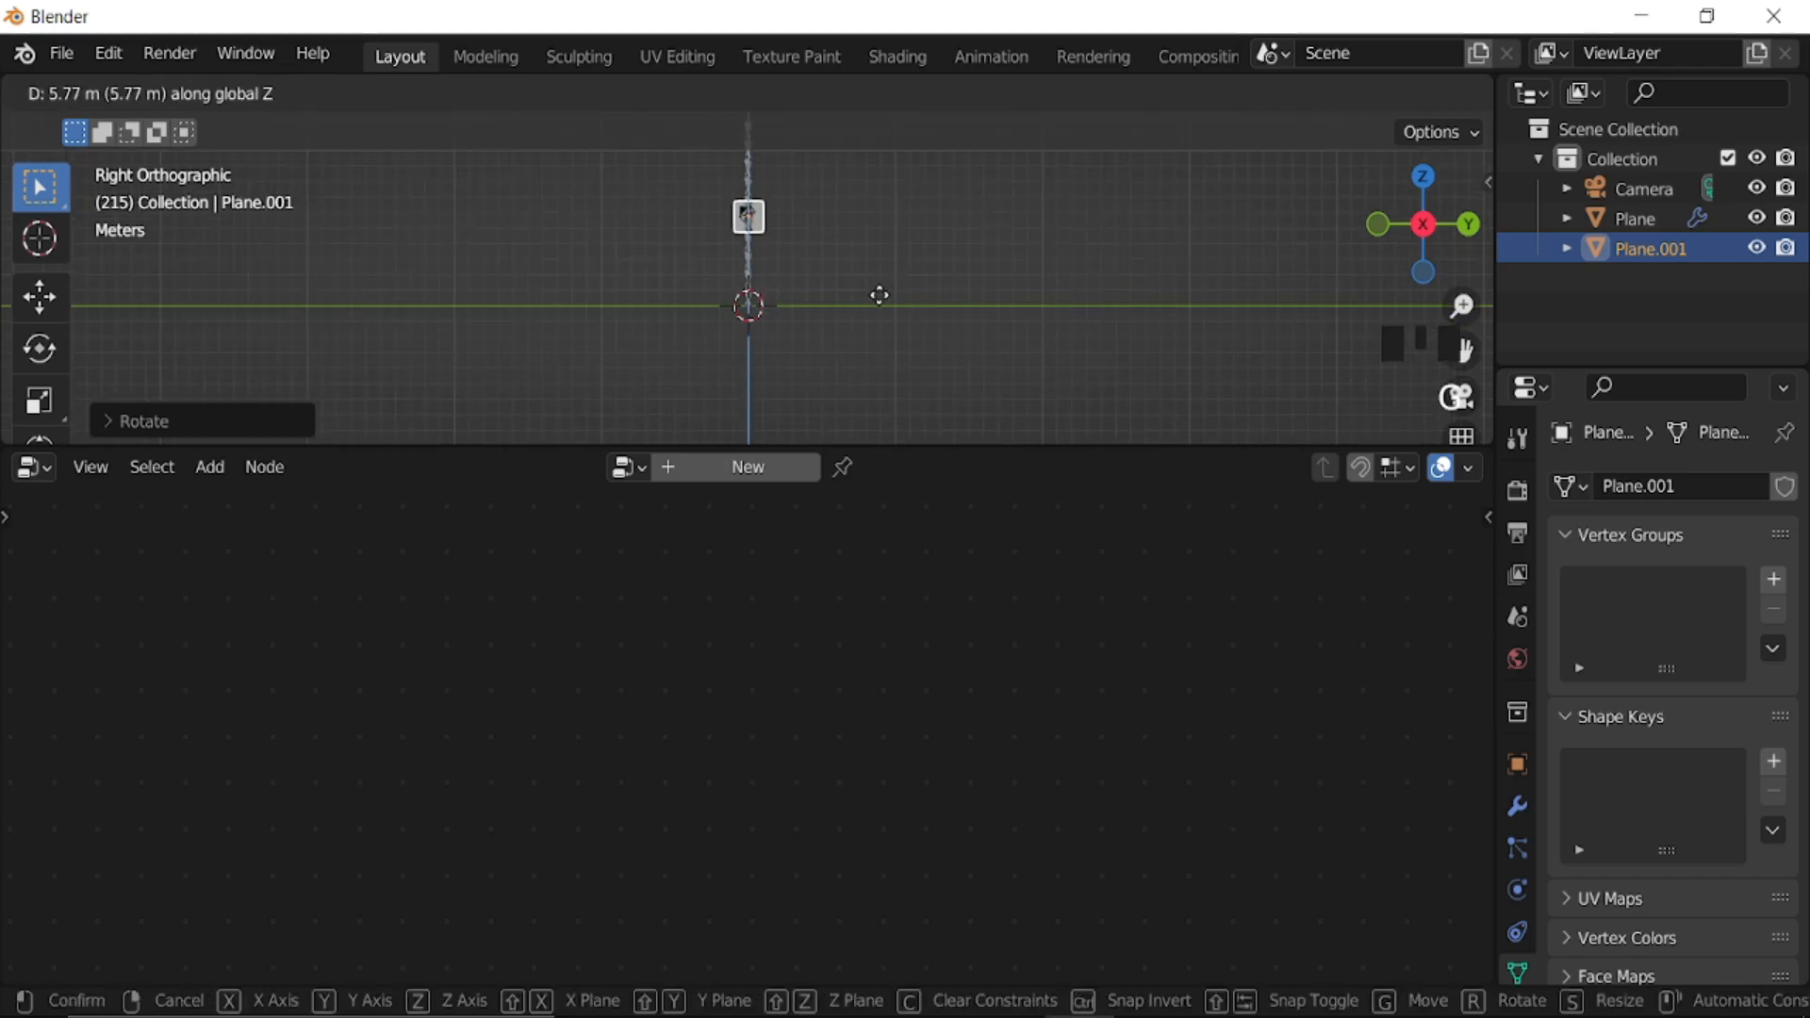
{"action": "left_click", "coordinate": [879, 295]}
{"action": "key", "text": "s"}
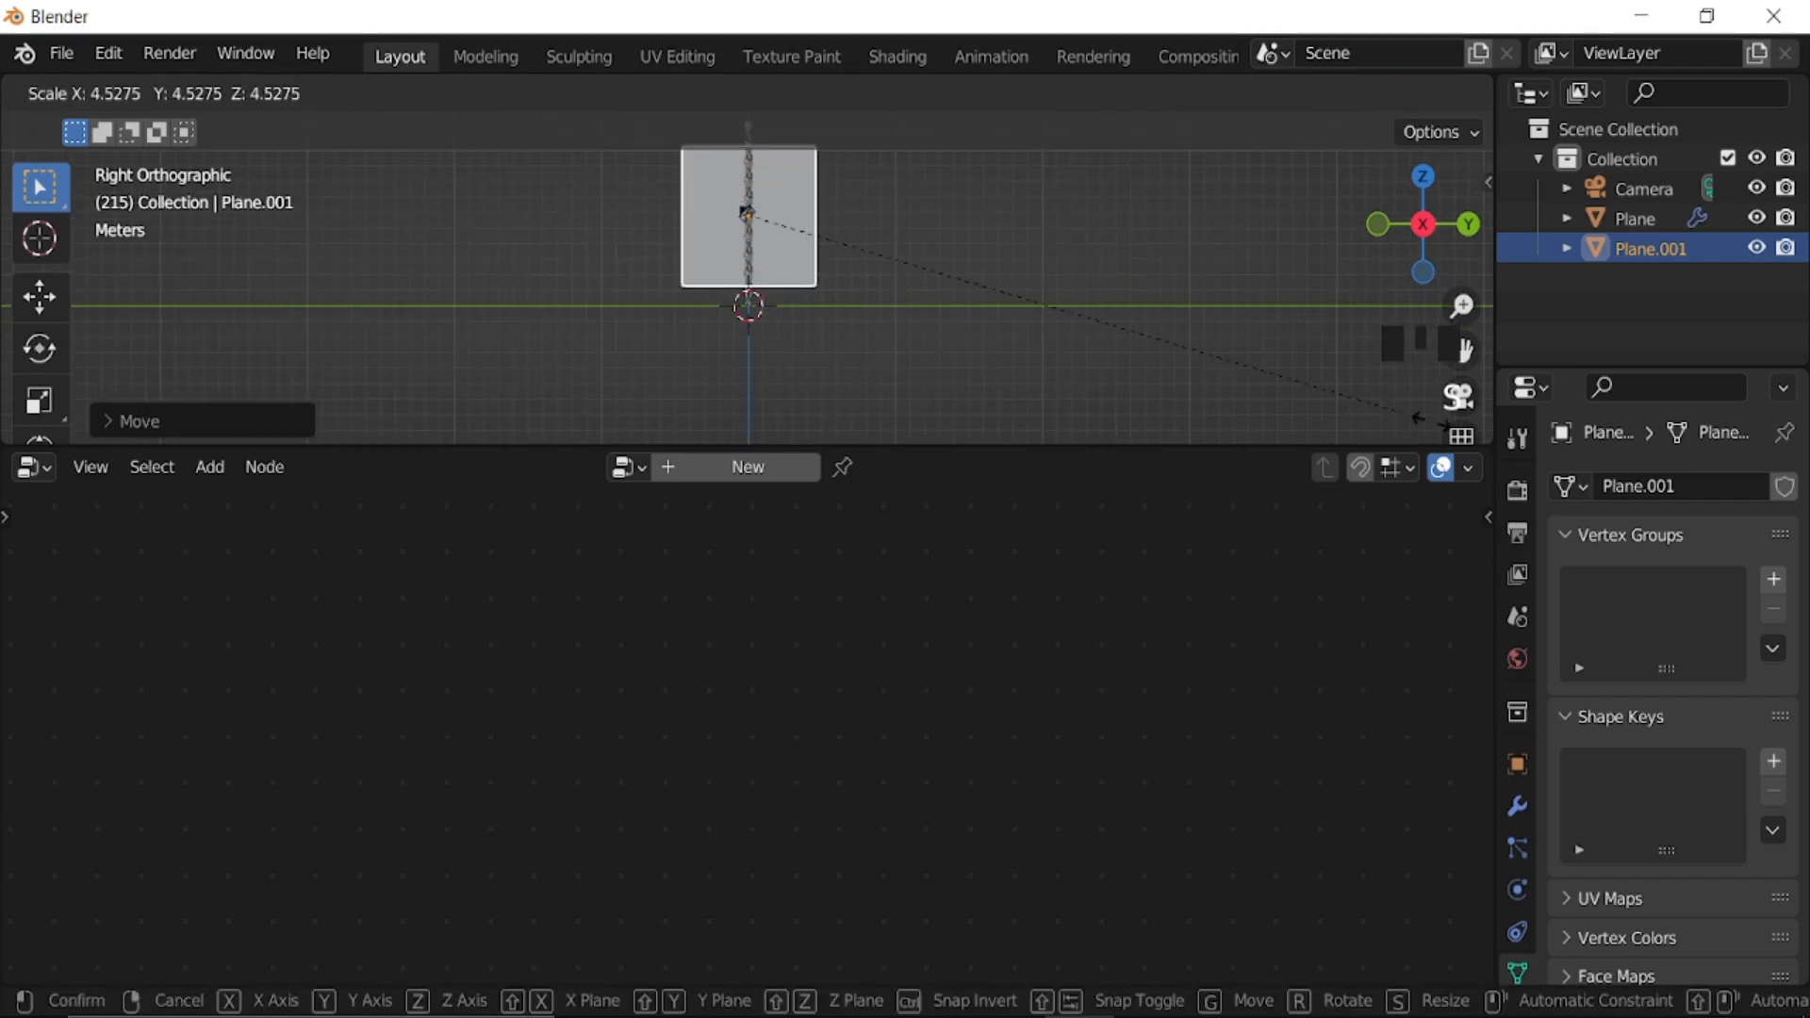
{"action": "left_click", "coordinate": [118, 407]}
- Move the upright plane along the X axis so it sits behind the rope as a backdrop
{"action": "middle_click_drag", "start_coordinate": [1107, 321], "coordinate": [803, 328]}
{"action": "key", "text": "g"}
{"action": "key", "text": "x"}
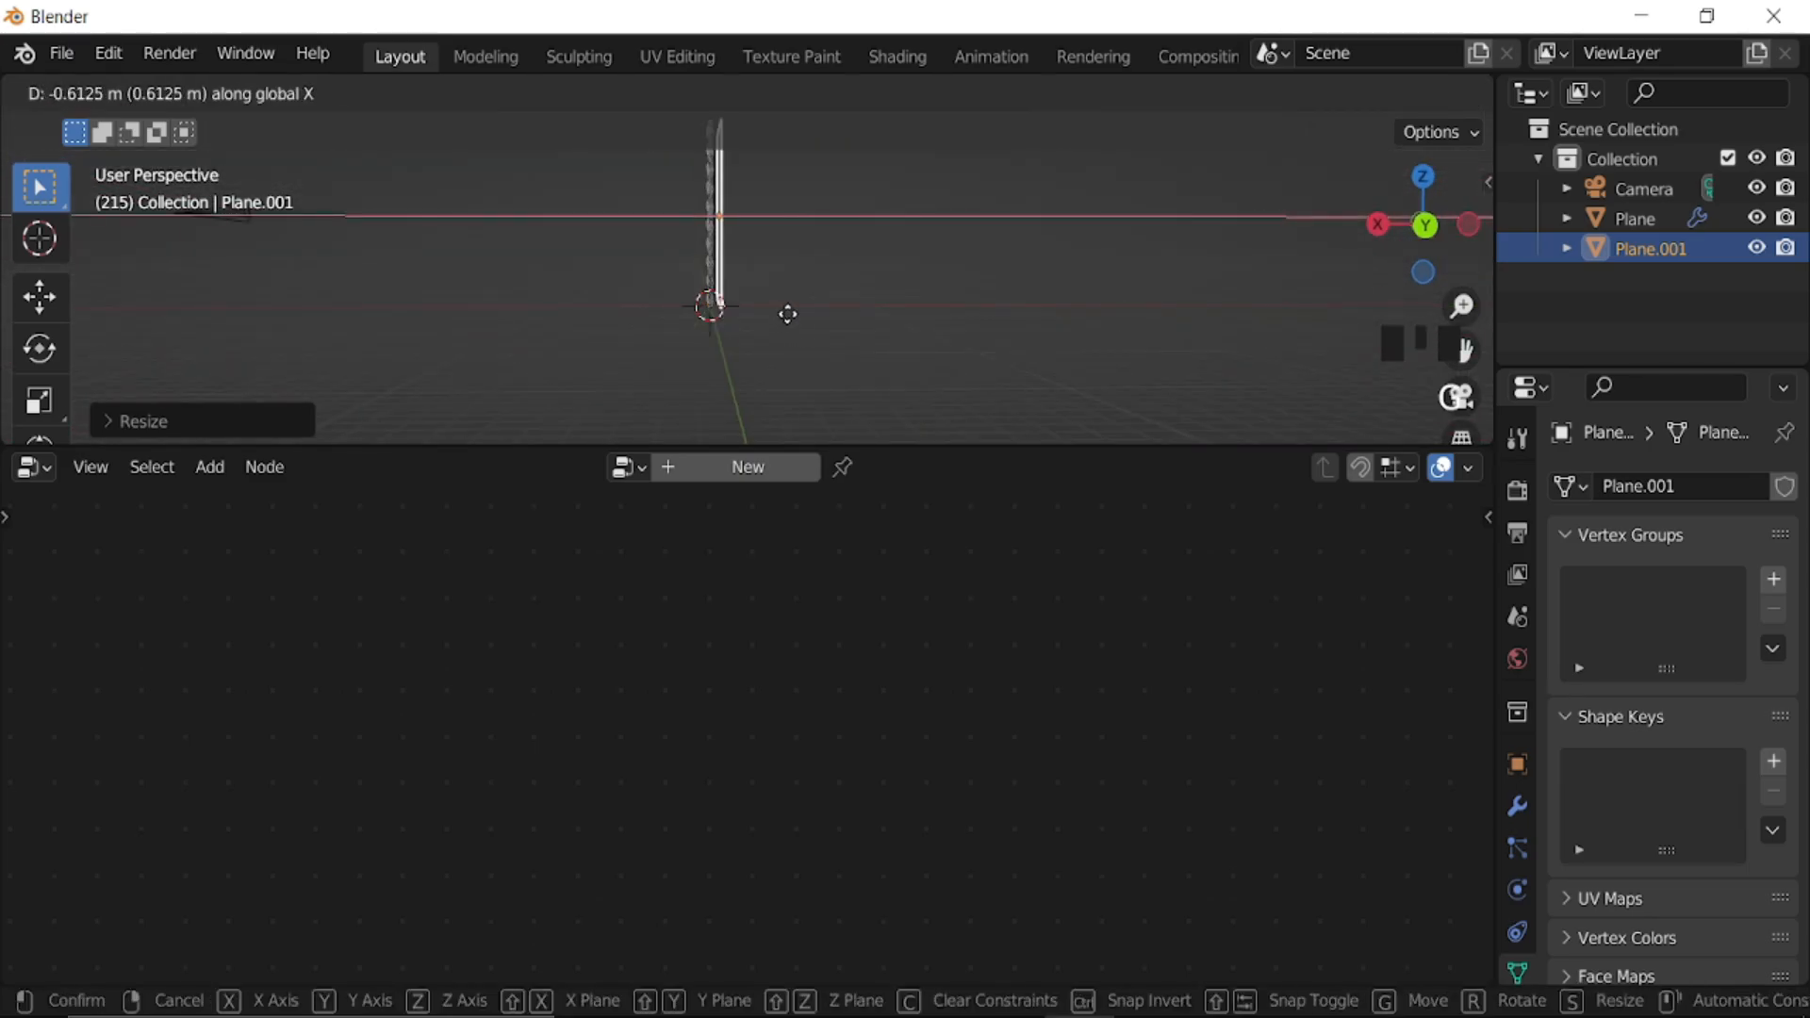
{"action": "left_click", "coordinate": [818, 323]}
- Add an area light, raise it along Z, and move it along X to the camera side of the rope
{"action": "key", "text": "shift+a"}
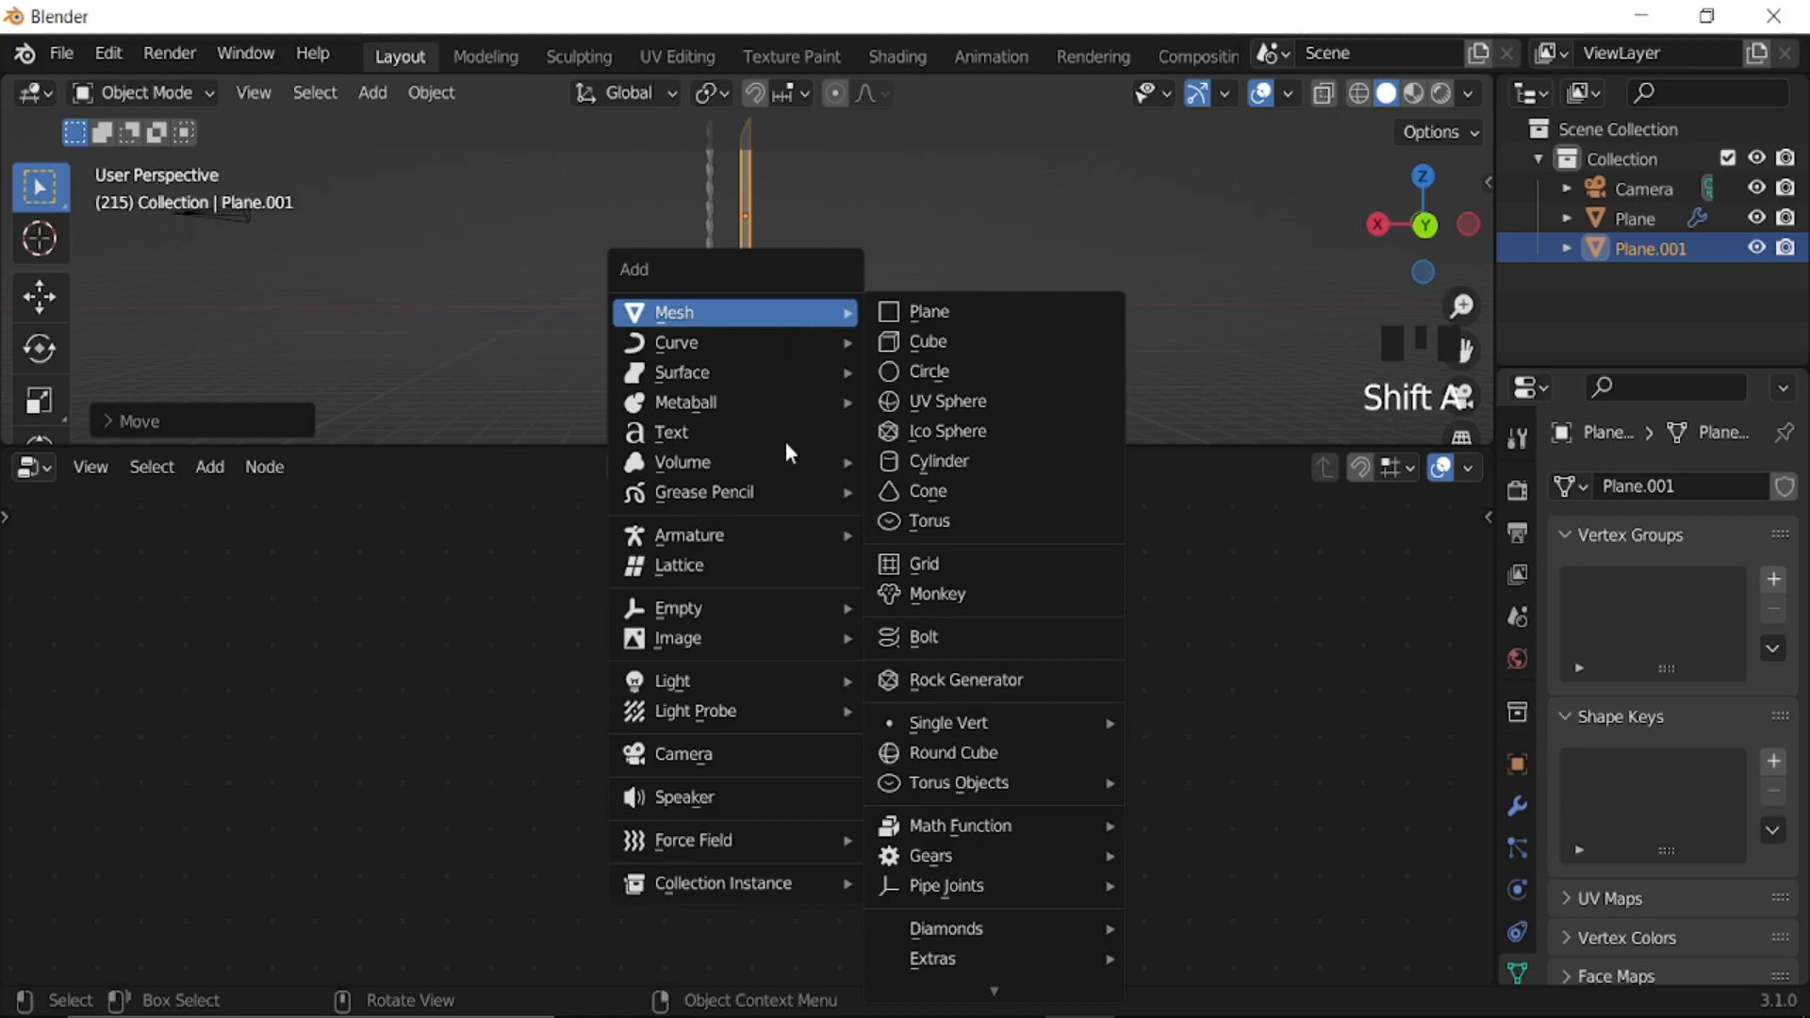
{"action": "mouse_move", "coordinate": [728, 682]}
{"action": "left_click", "coordinate": [943, 781]}
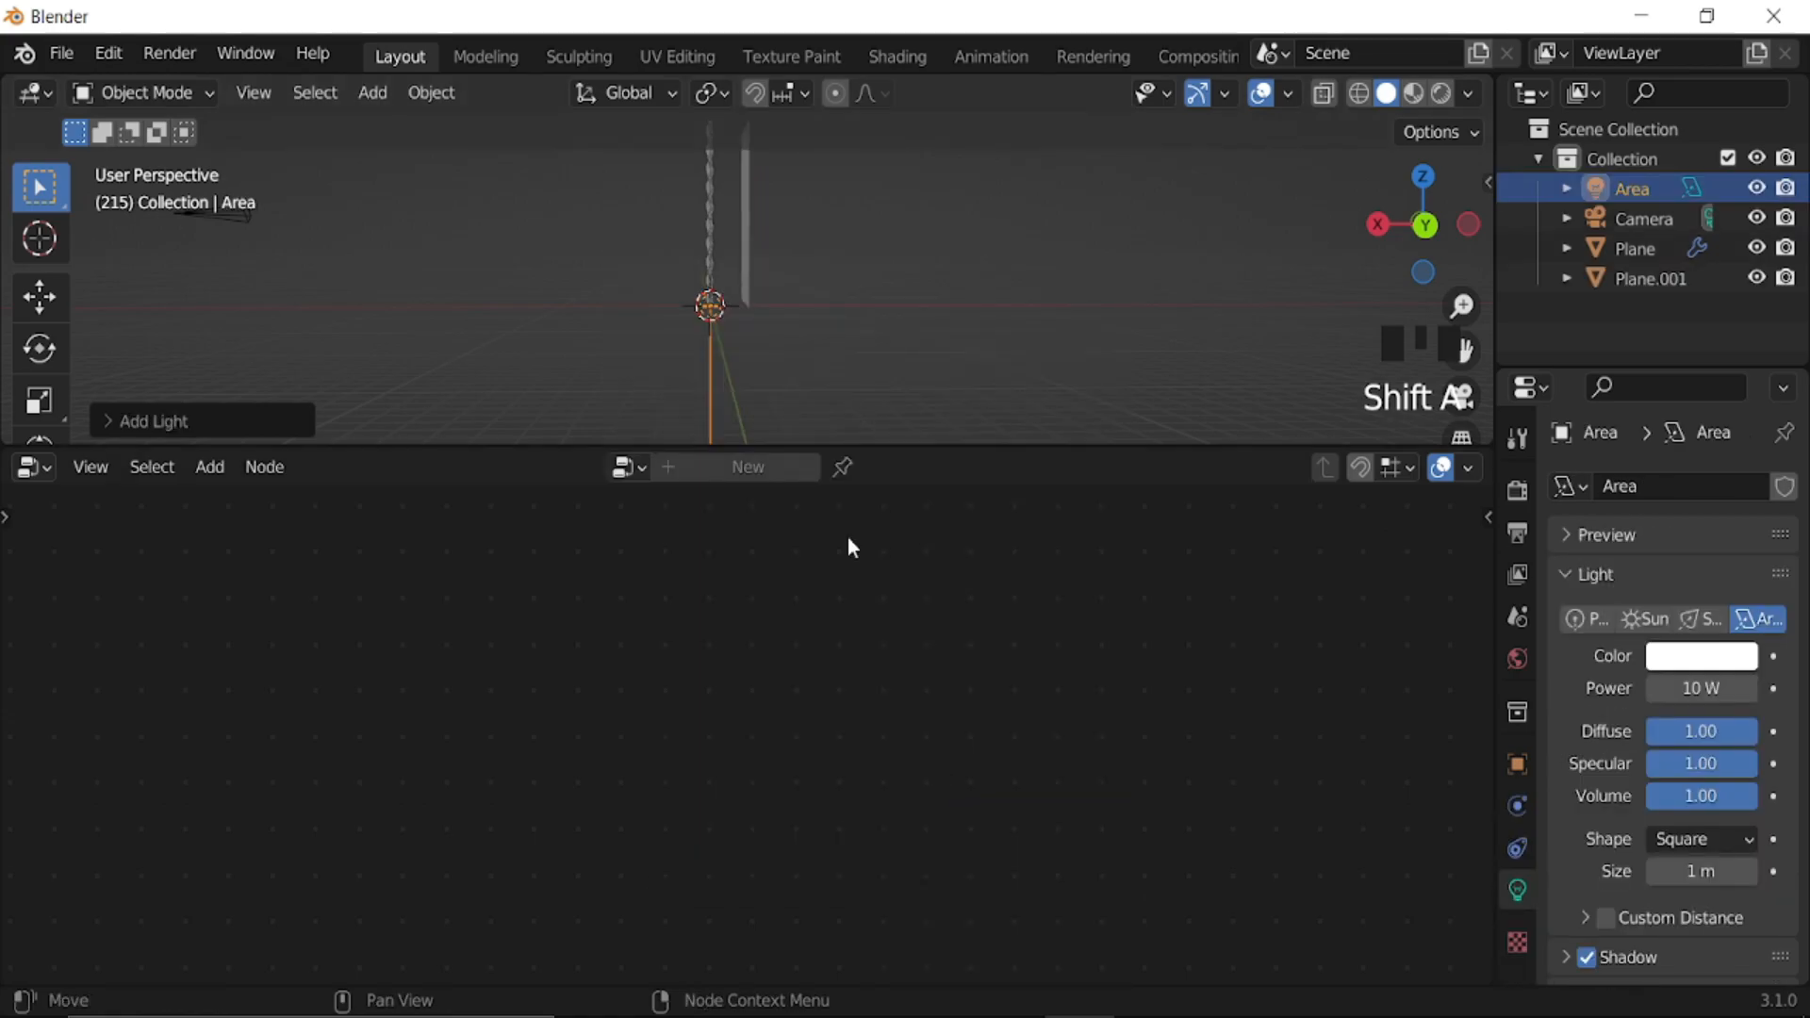
{"action": "key", "text": "g"}
{"action": "key", "text": "z"}
{"action": "left_click", "coordinate": [844, 277]}
{"action": "key", "text": "g"}
{"action": "key", "text": "x"}
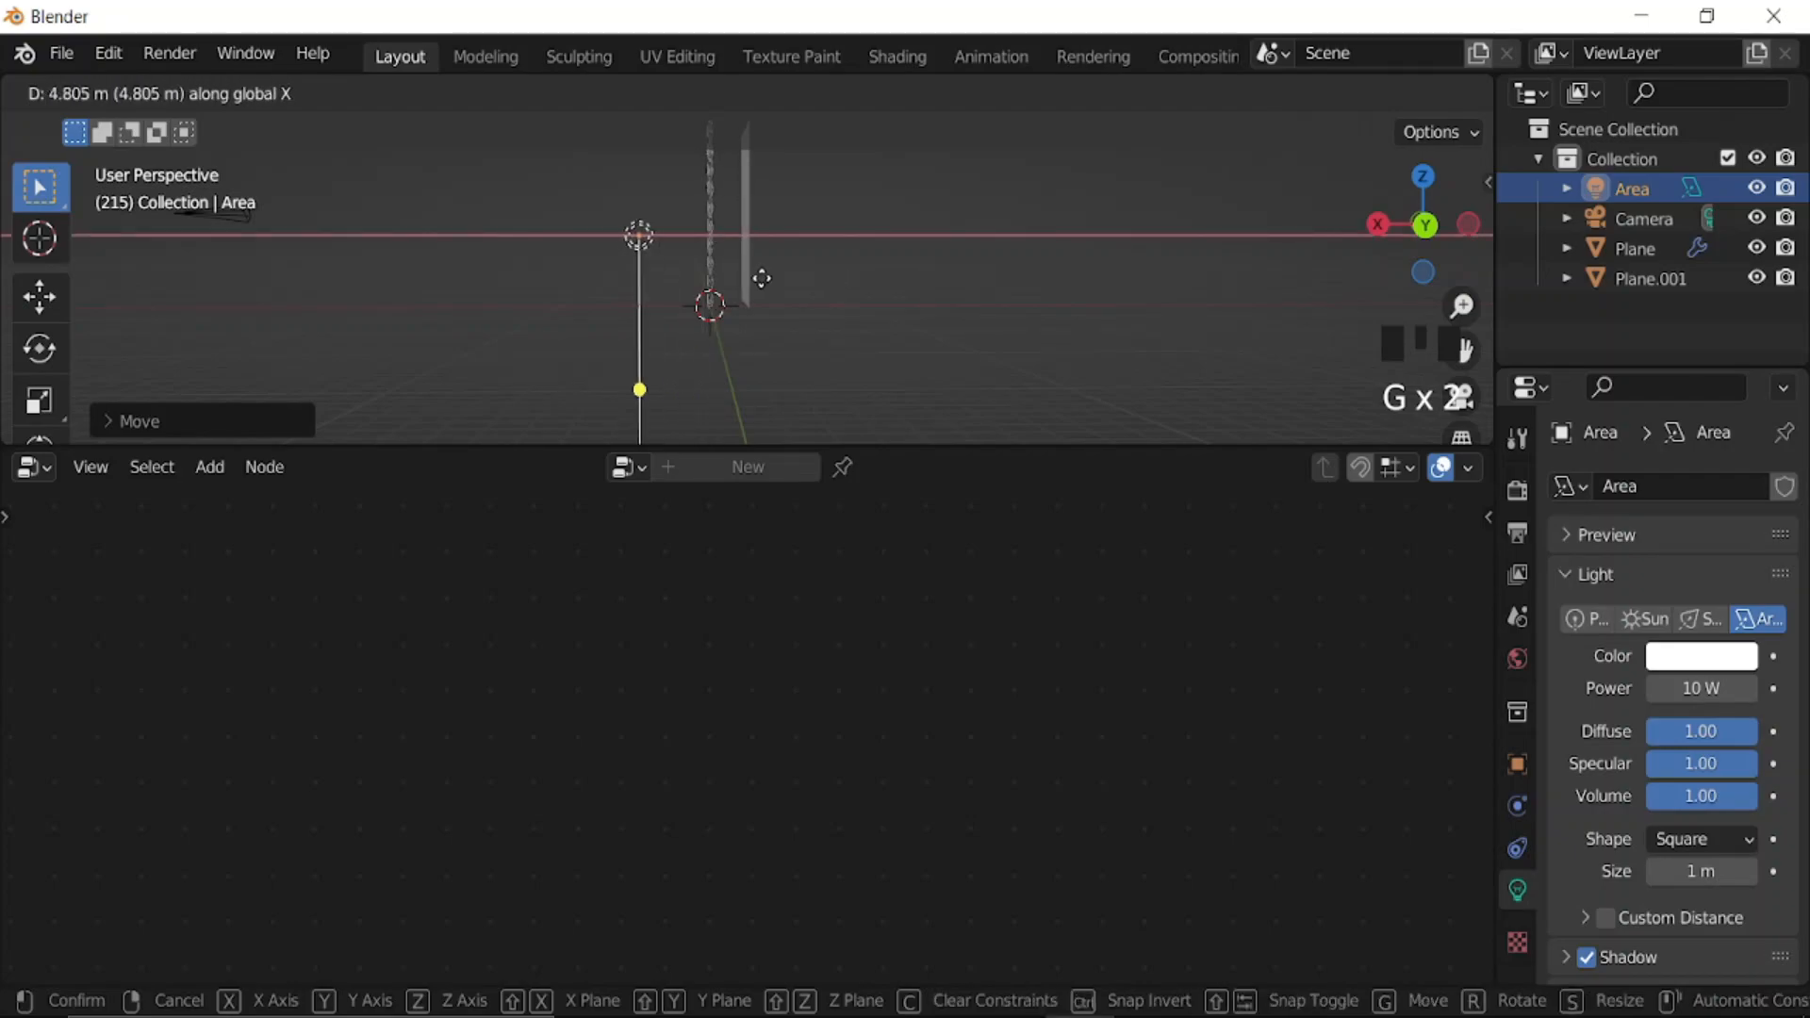
{"action": "left_click", "coordinate": [762, 276]}
- Rotate the area light 90° around the Y axis towards the backdrop and scale it up
{"action": "type", "text": "ry9"}
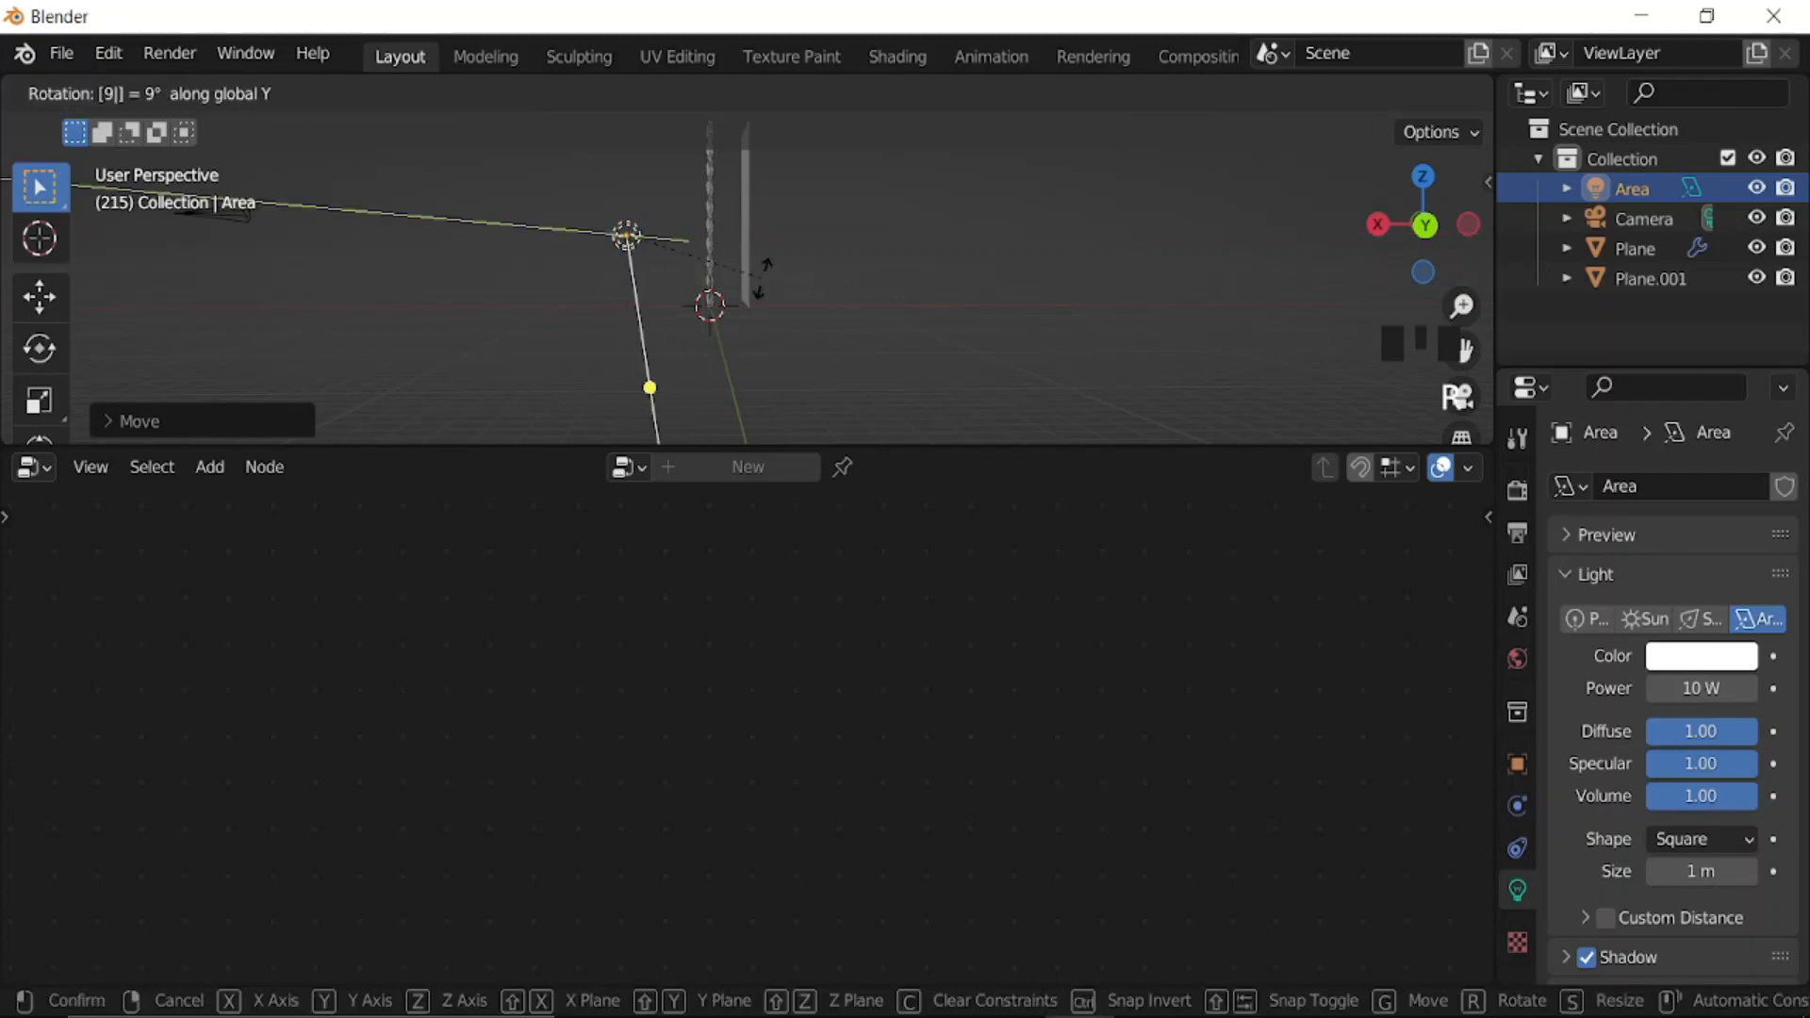
{"action": "type", "text": "0"}
{"action": "key", "text": "Return"}
{"action": "key", "text": "s"}
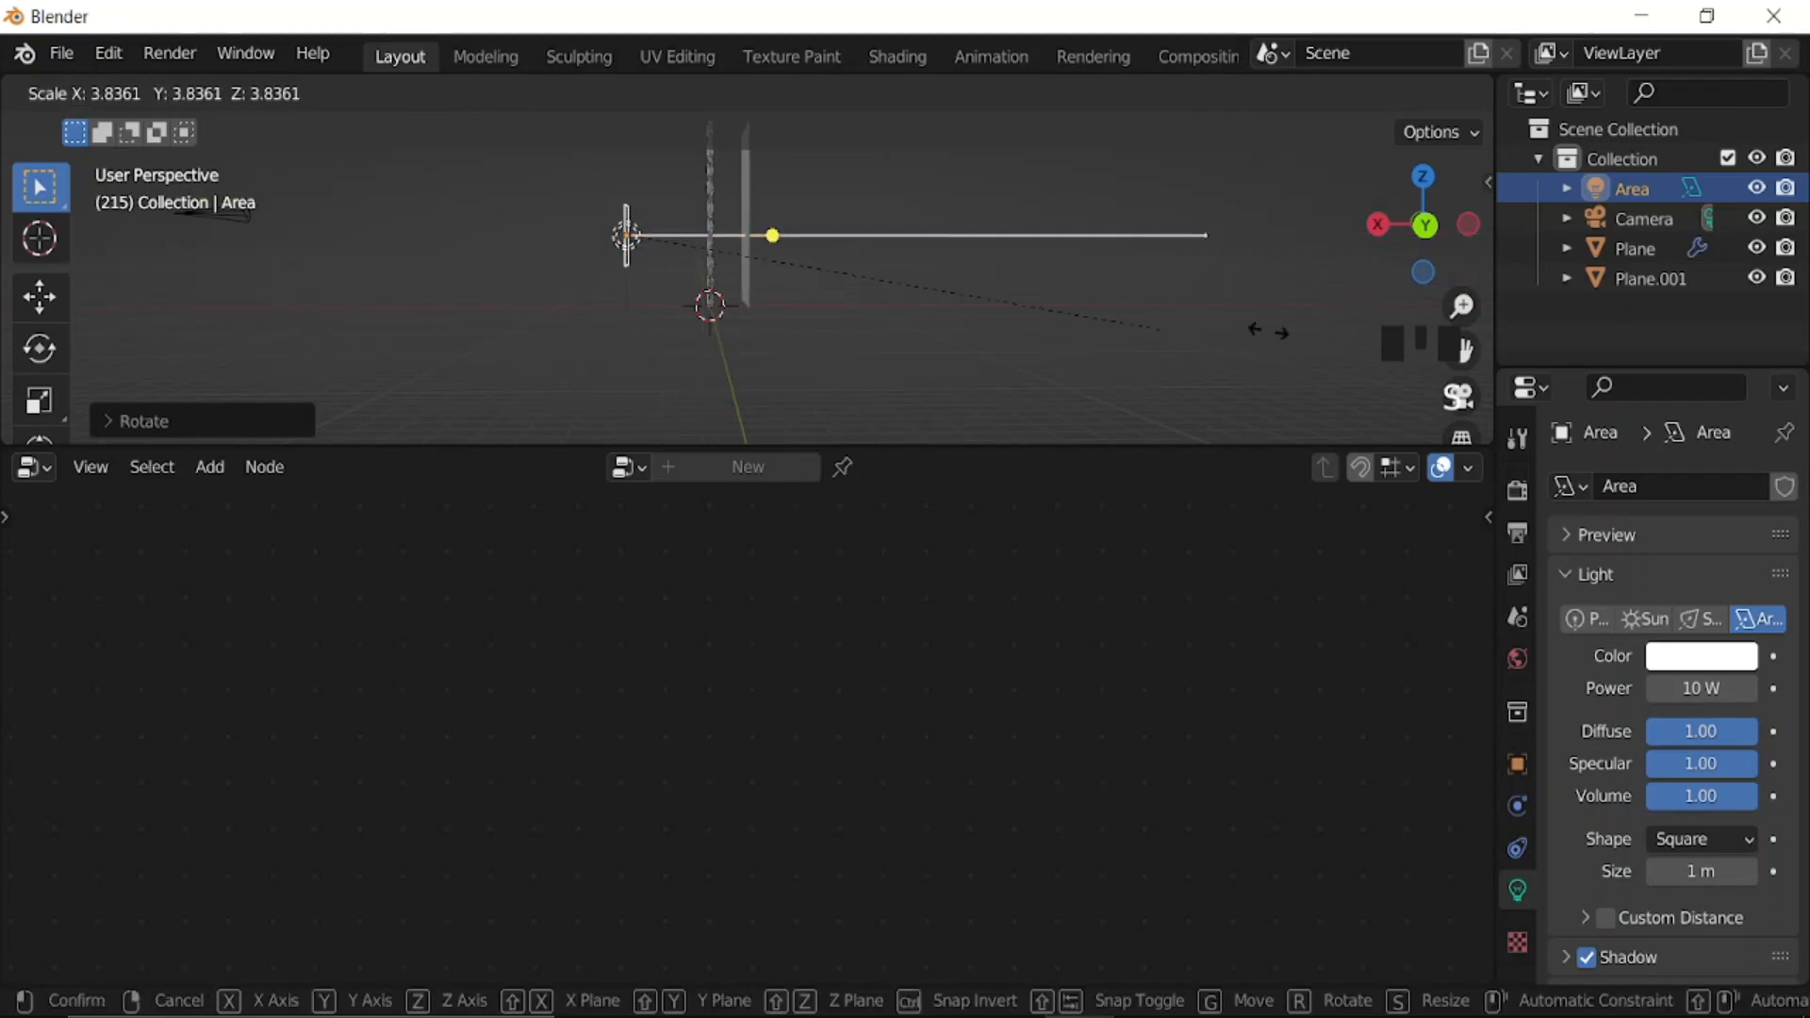
{"action": "left_click", "coordinate": [485, 264]}
- Move the area light along Z to the centre of the camera frame and set its power to 800 W
{"action": "key", "text": "KP_0"}
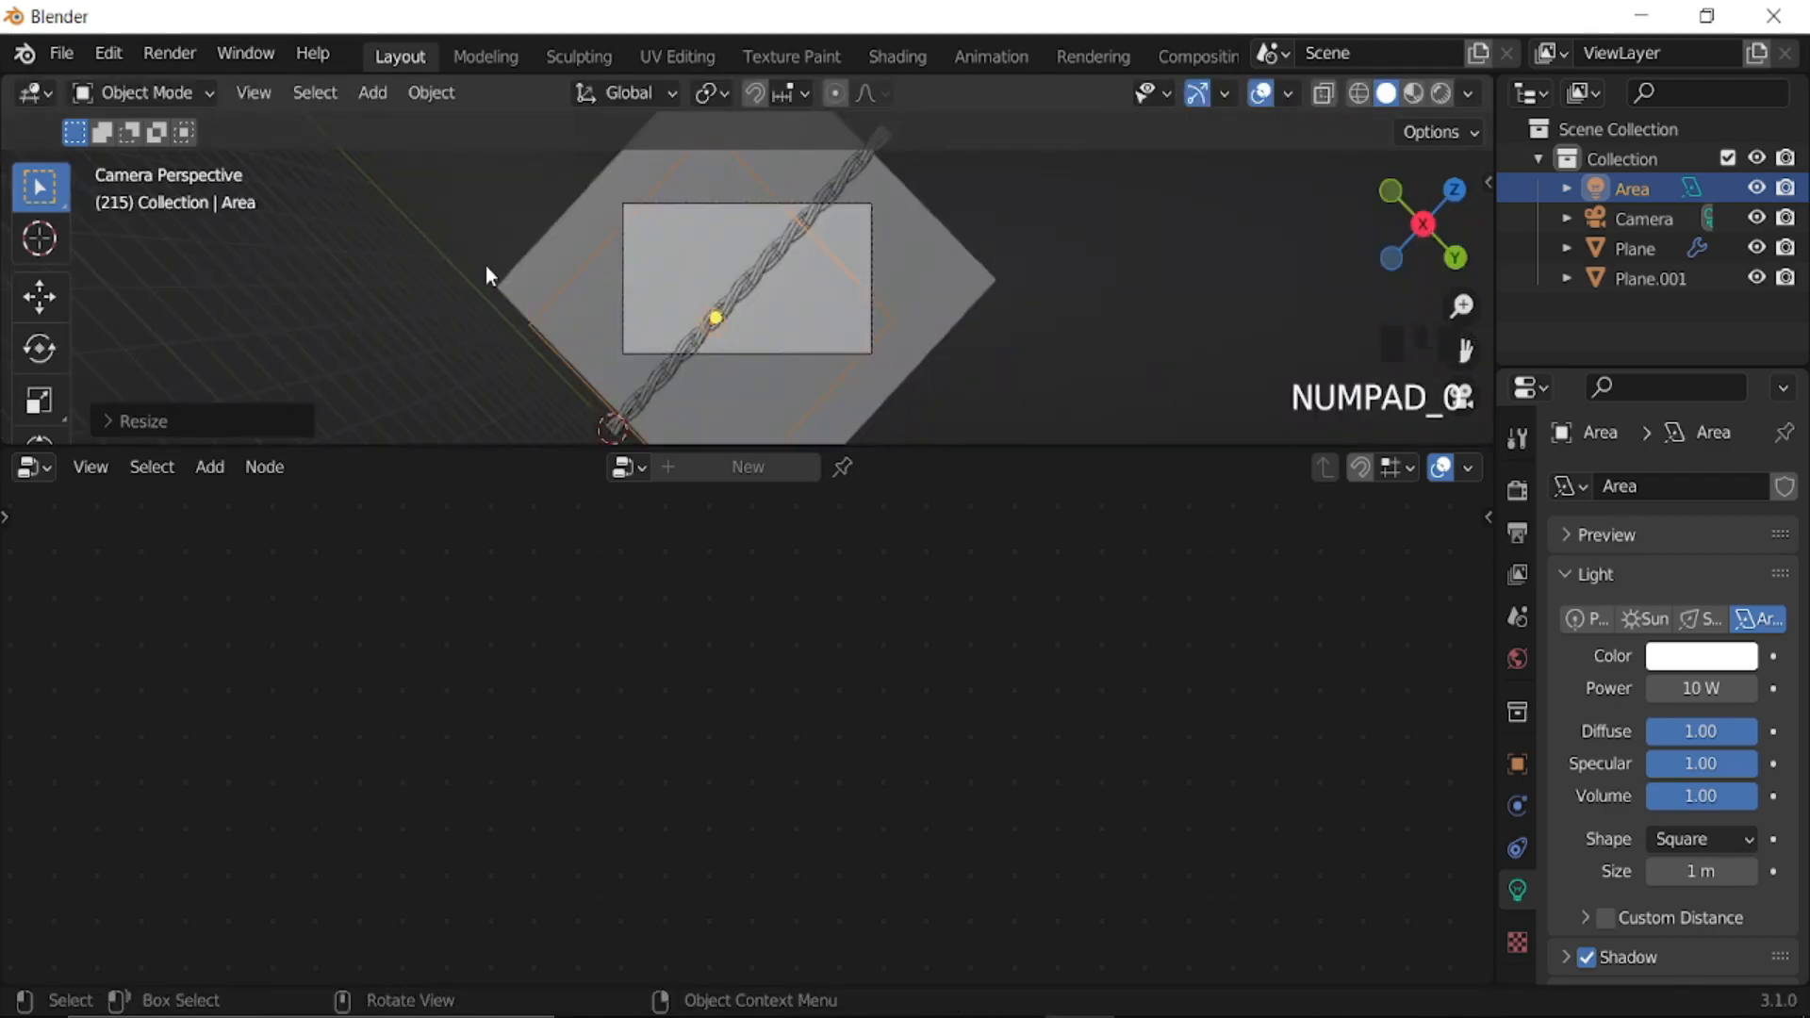
{"action": "key", "text": "g"}
{"action": "key", "text": "z"}
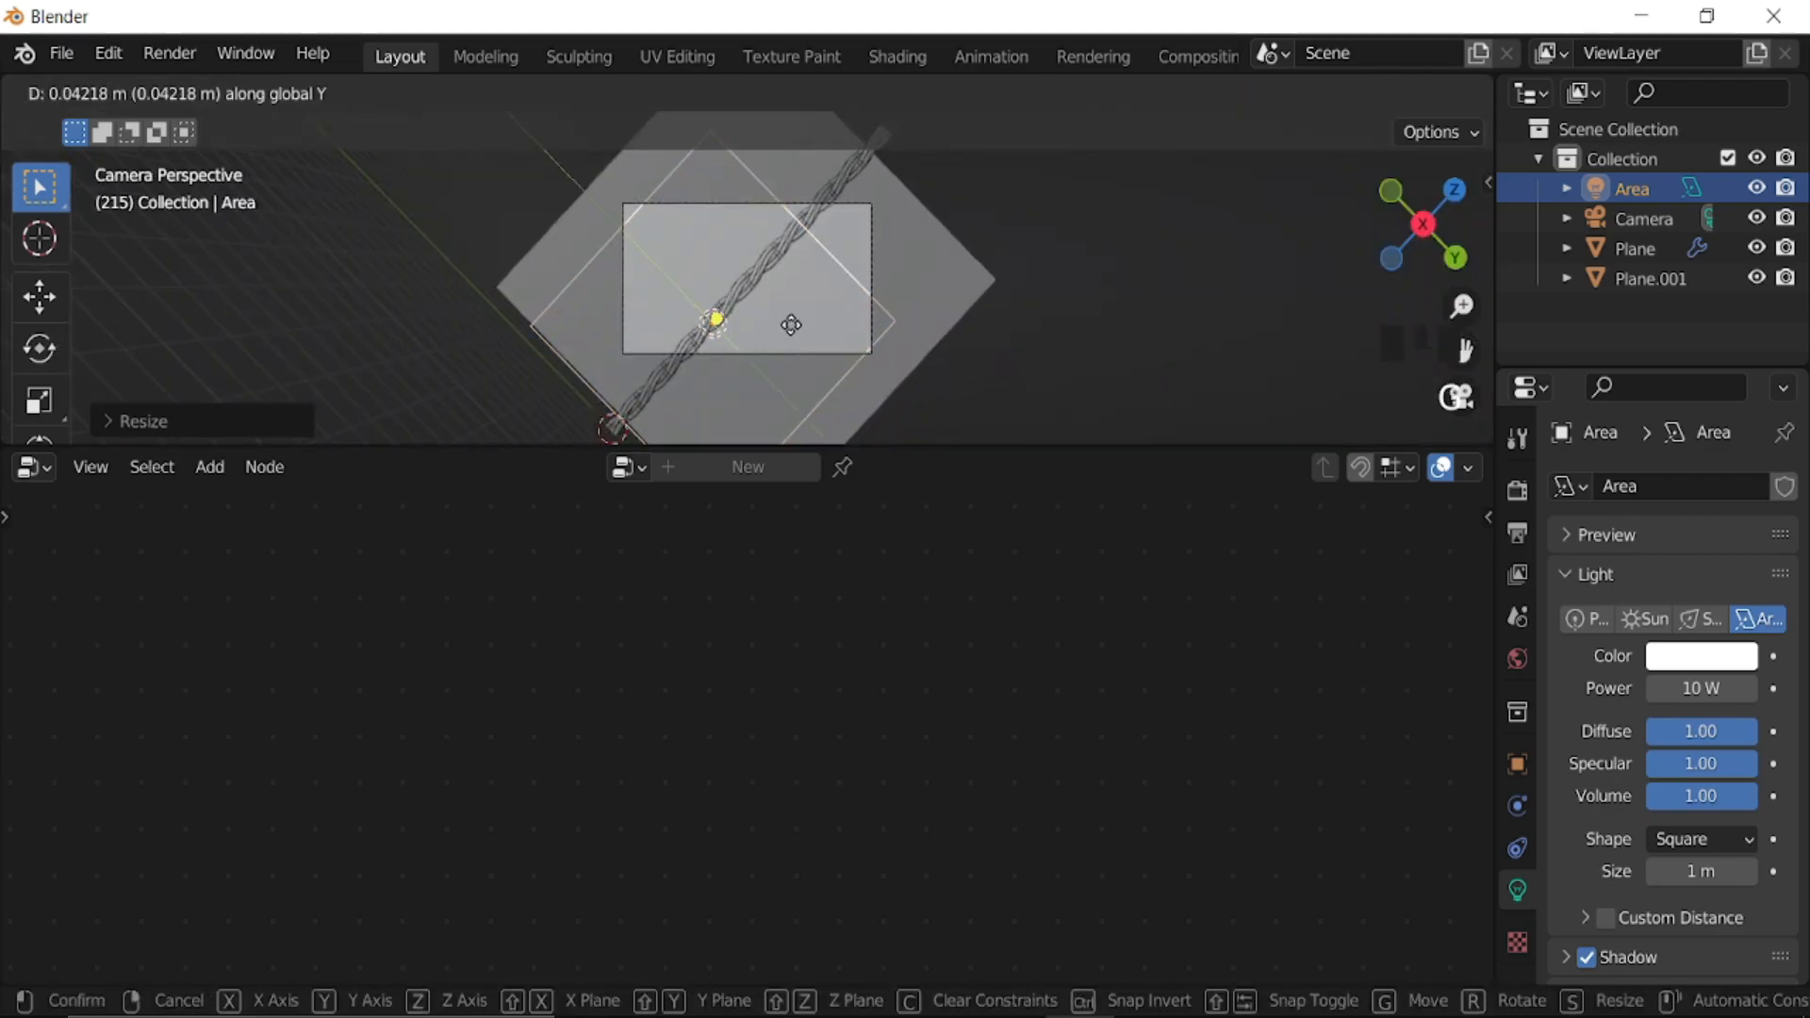
{"action": "left_click", "coordinate": [840, 302]}
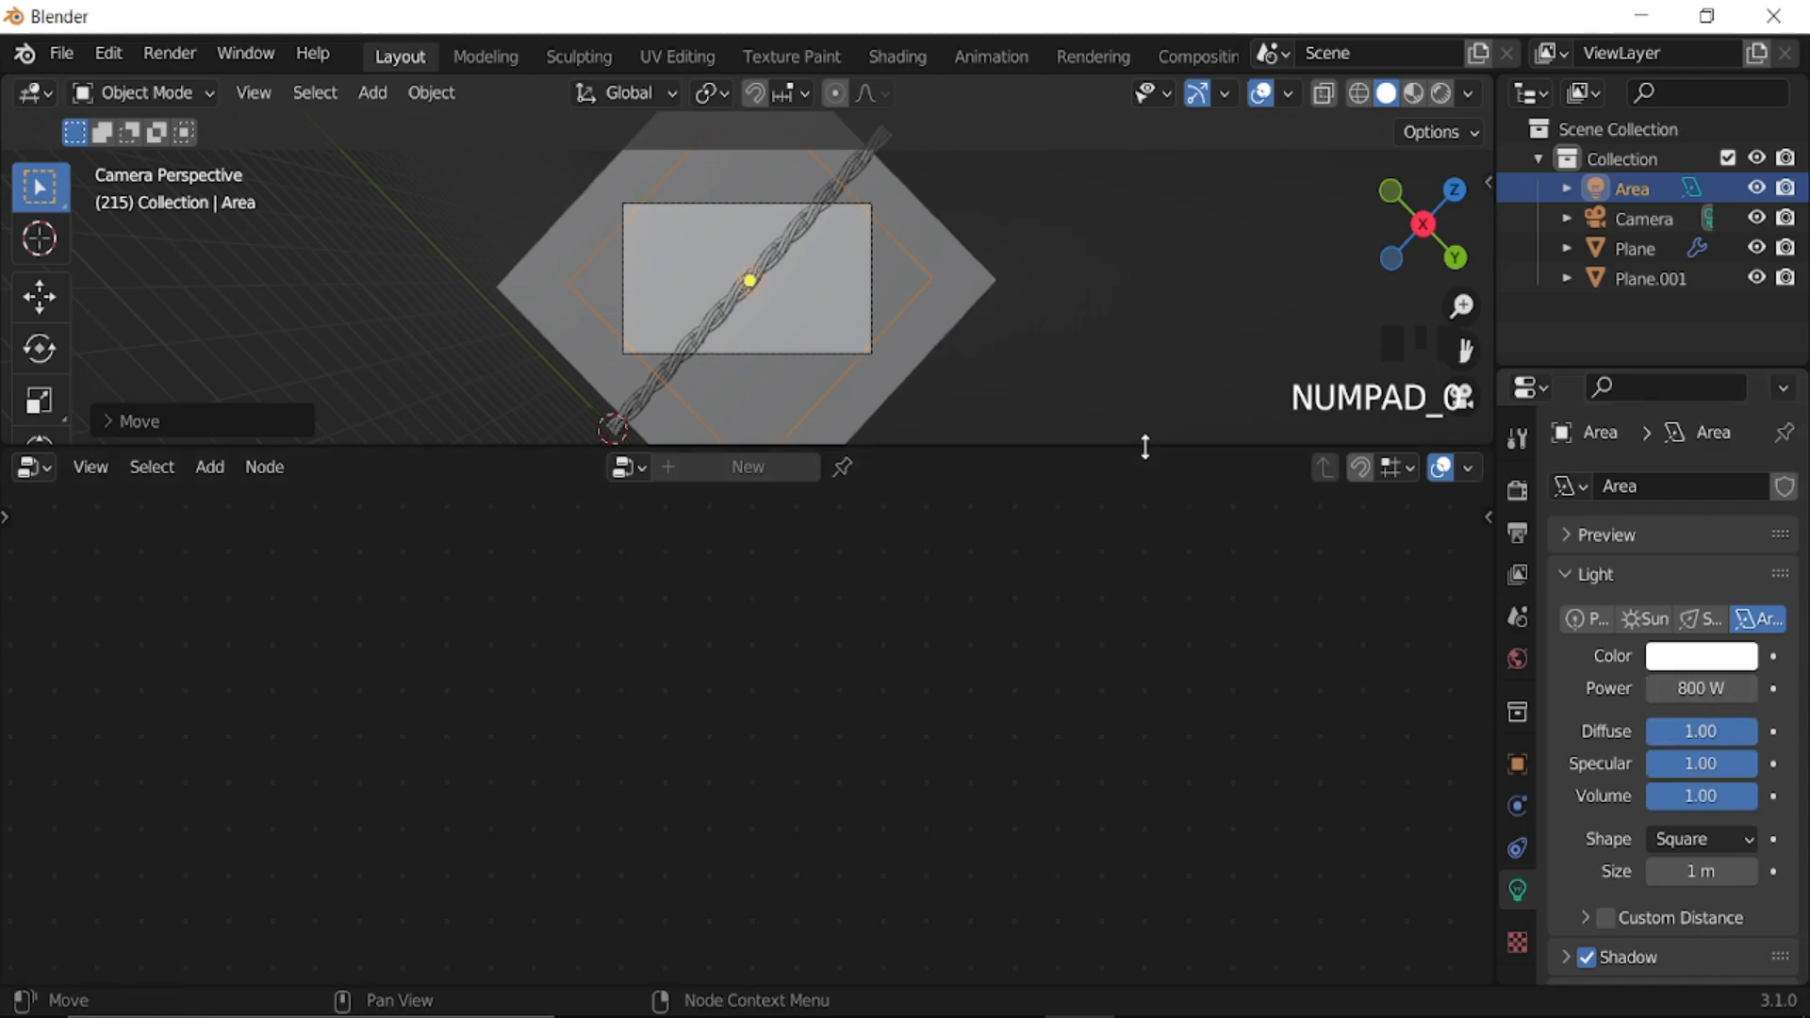
- Enlarge the 3D viewport, select the rope, and move its Group Output node away from the Scale Elements node
{"action": "left_click_drag", "start_coordinate": [1008, 444], "coordinate": [989, 615]}
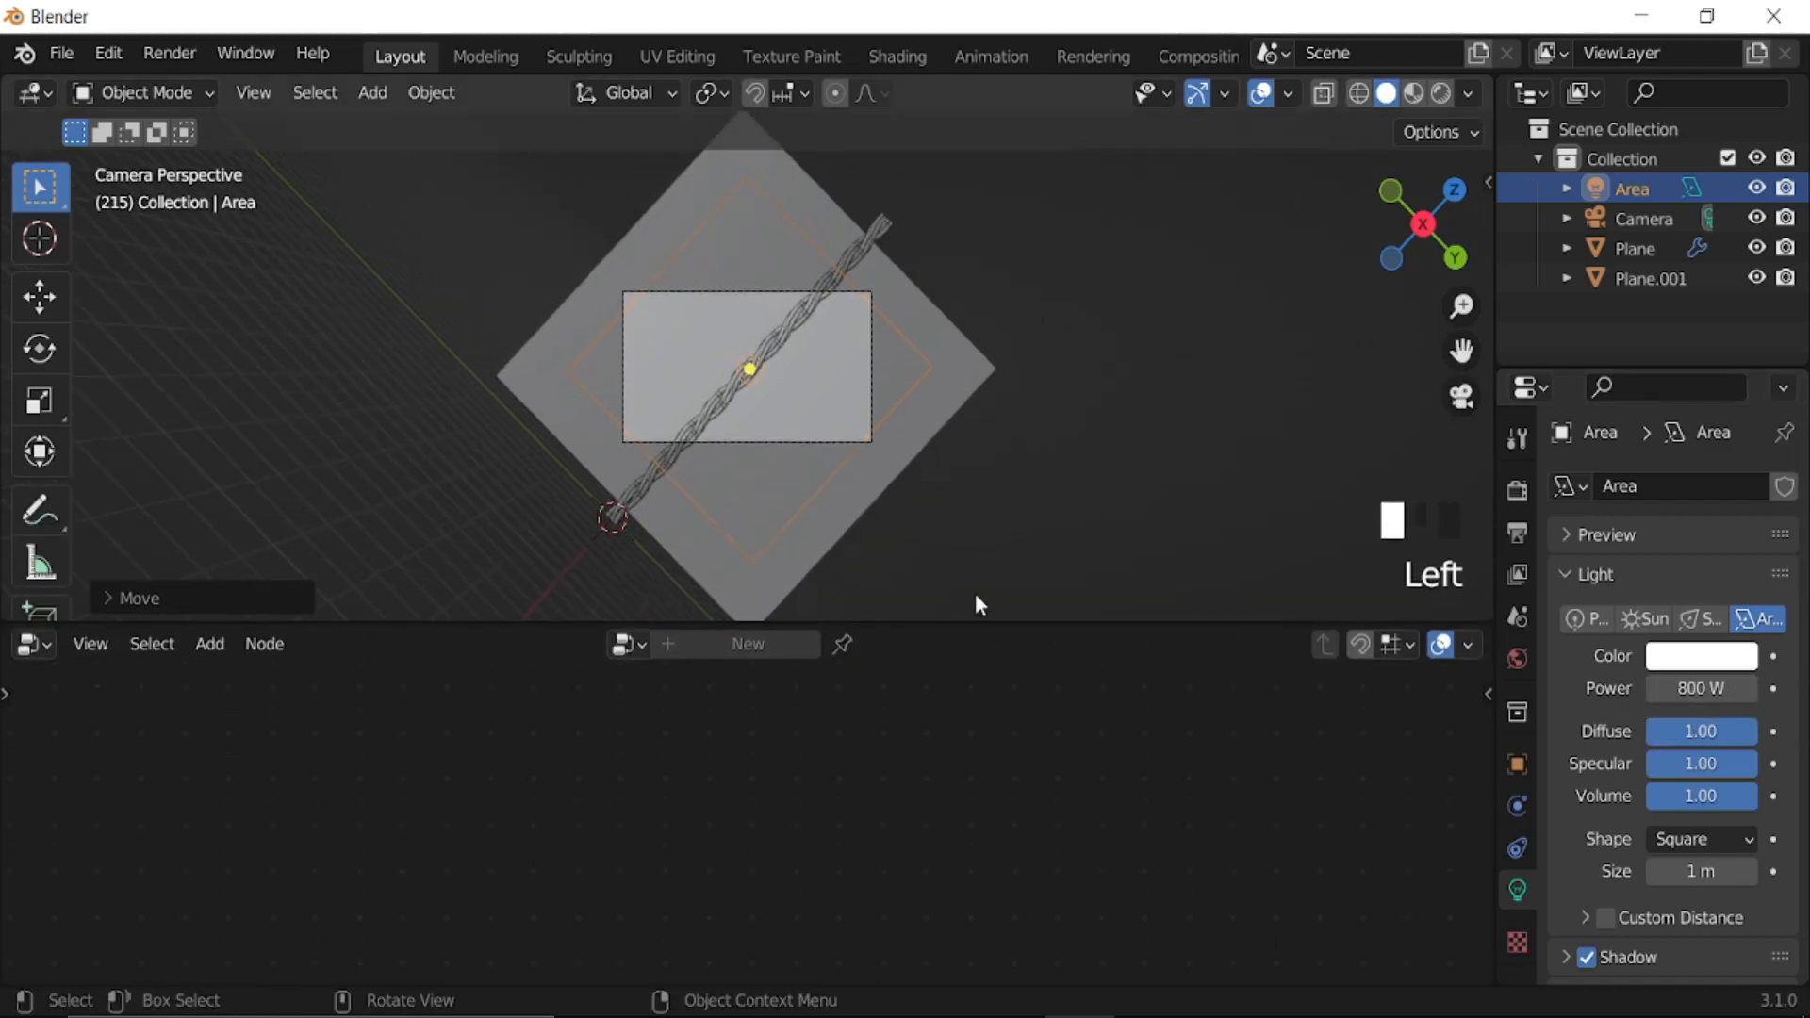
{"action": "scroll", "coordinate": [817, 438], "scroll_direction": "up", "scroll_amount": 6}
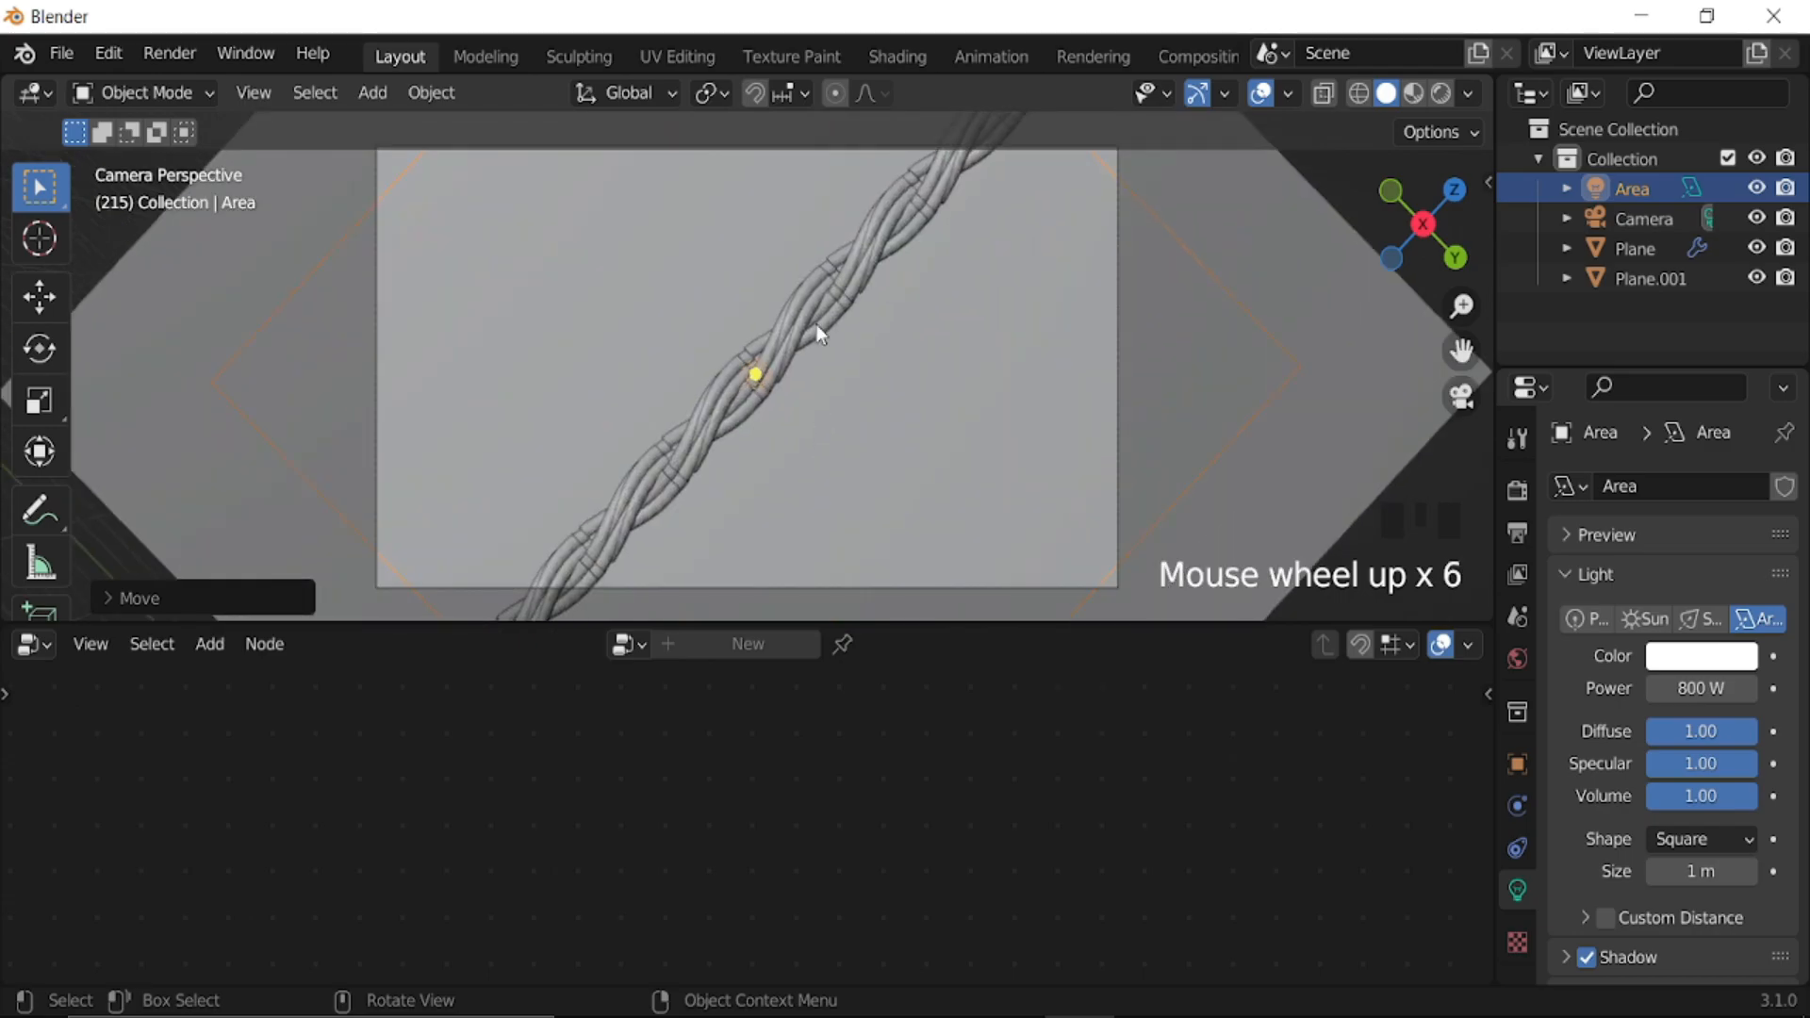
{"action": "left_click", "coordinate": [815, 328]}
{"action": "middle_click_drag", "start_coordinate": [1304, 816], "coordinate": [1004, 807]}
{"action": "middle_click_drag", "start_coordinate": [1471, 768], "coordinate": [318, 949]}
{"action": "left_click_drag", "start_coordinate": [653, 805], "coordinate": [1073, 775]}
- Insert a Set Material node between Scale Elements and Group Output and assign it the existing Material
{"action": "key", "text": "shift+a"}
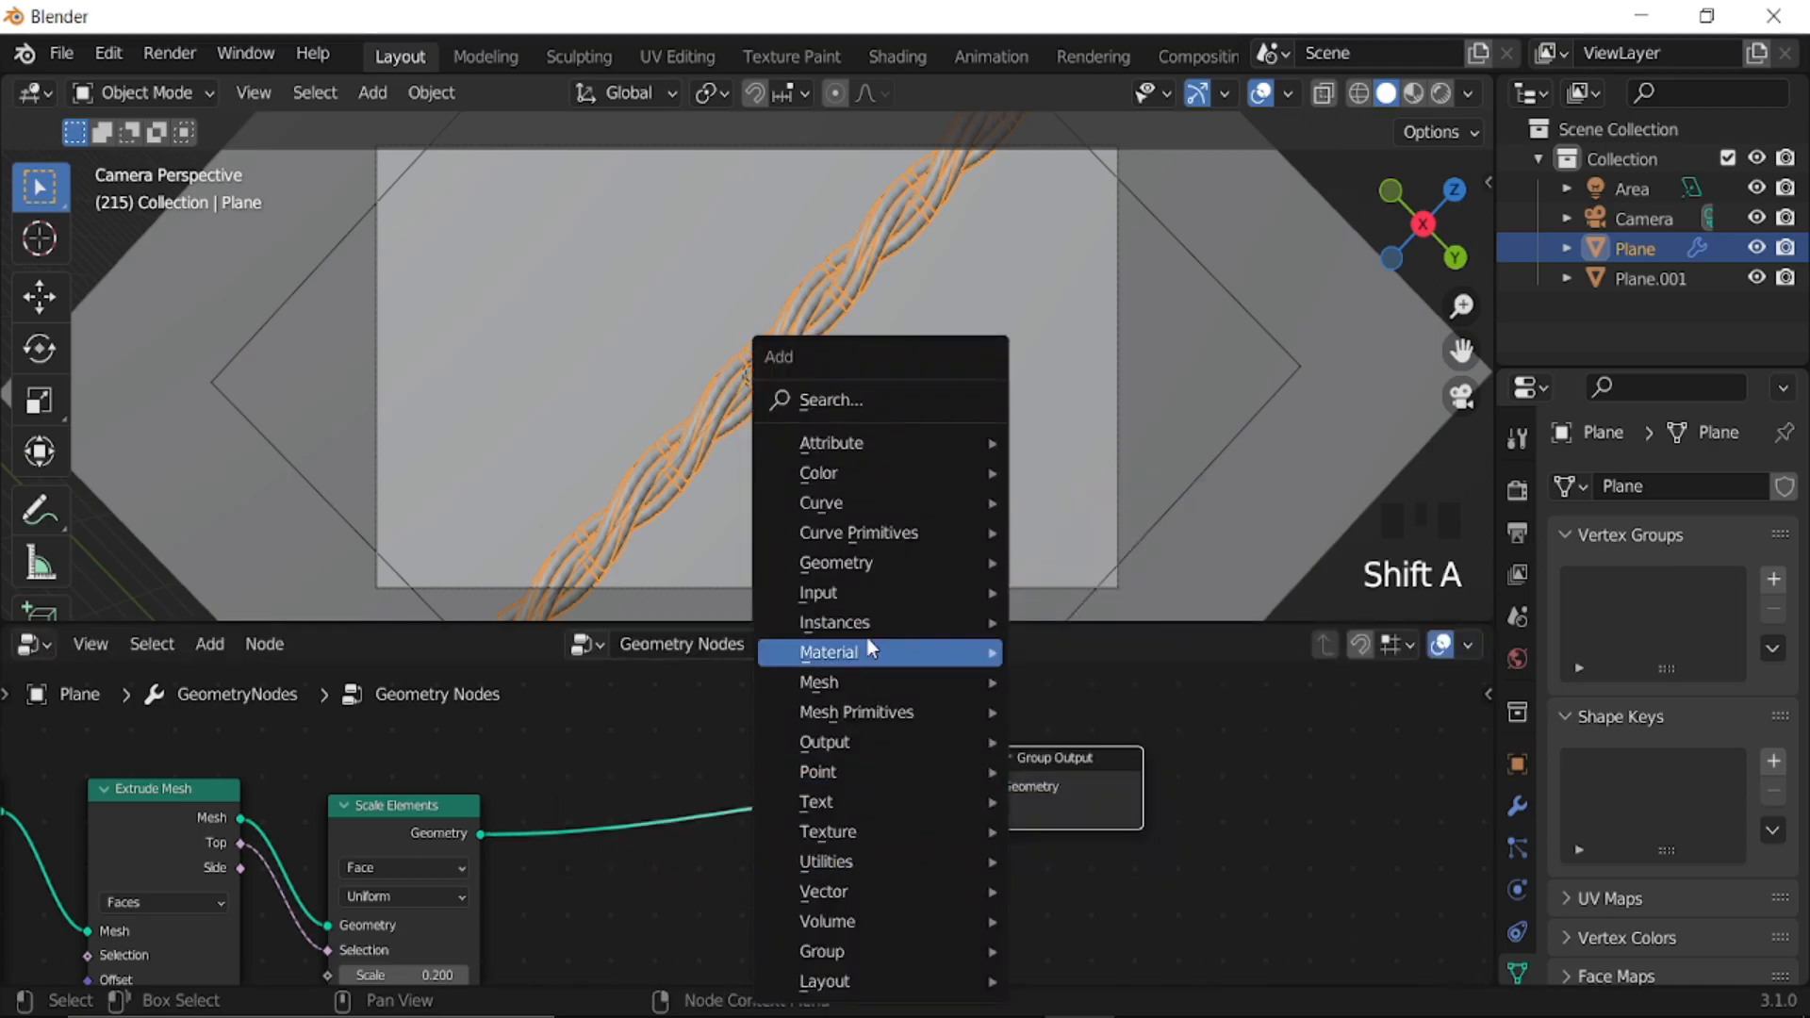
{"action": "mouse_move", "coordinate": [855, 669]}
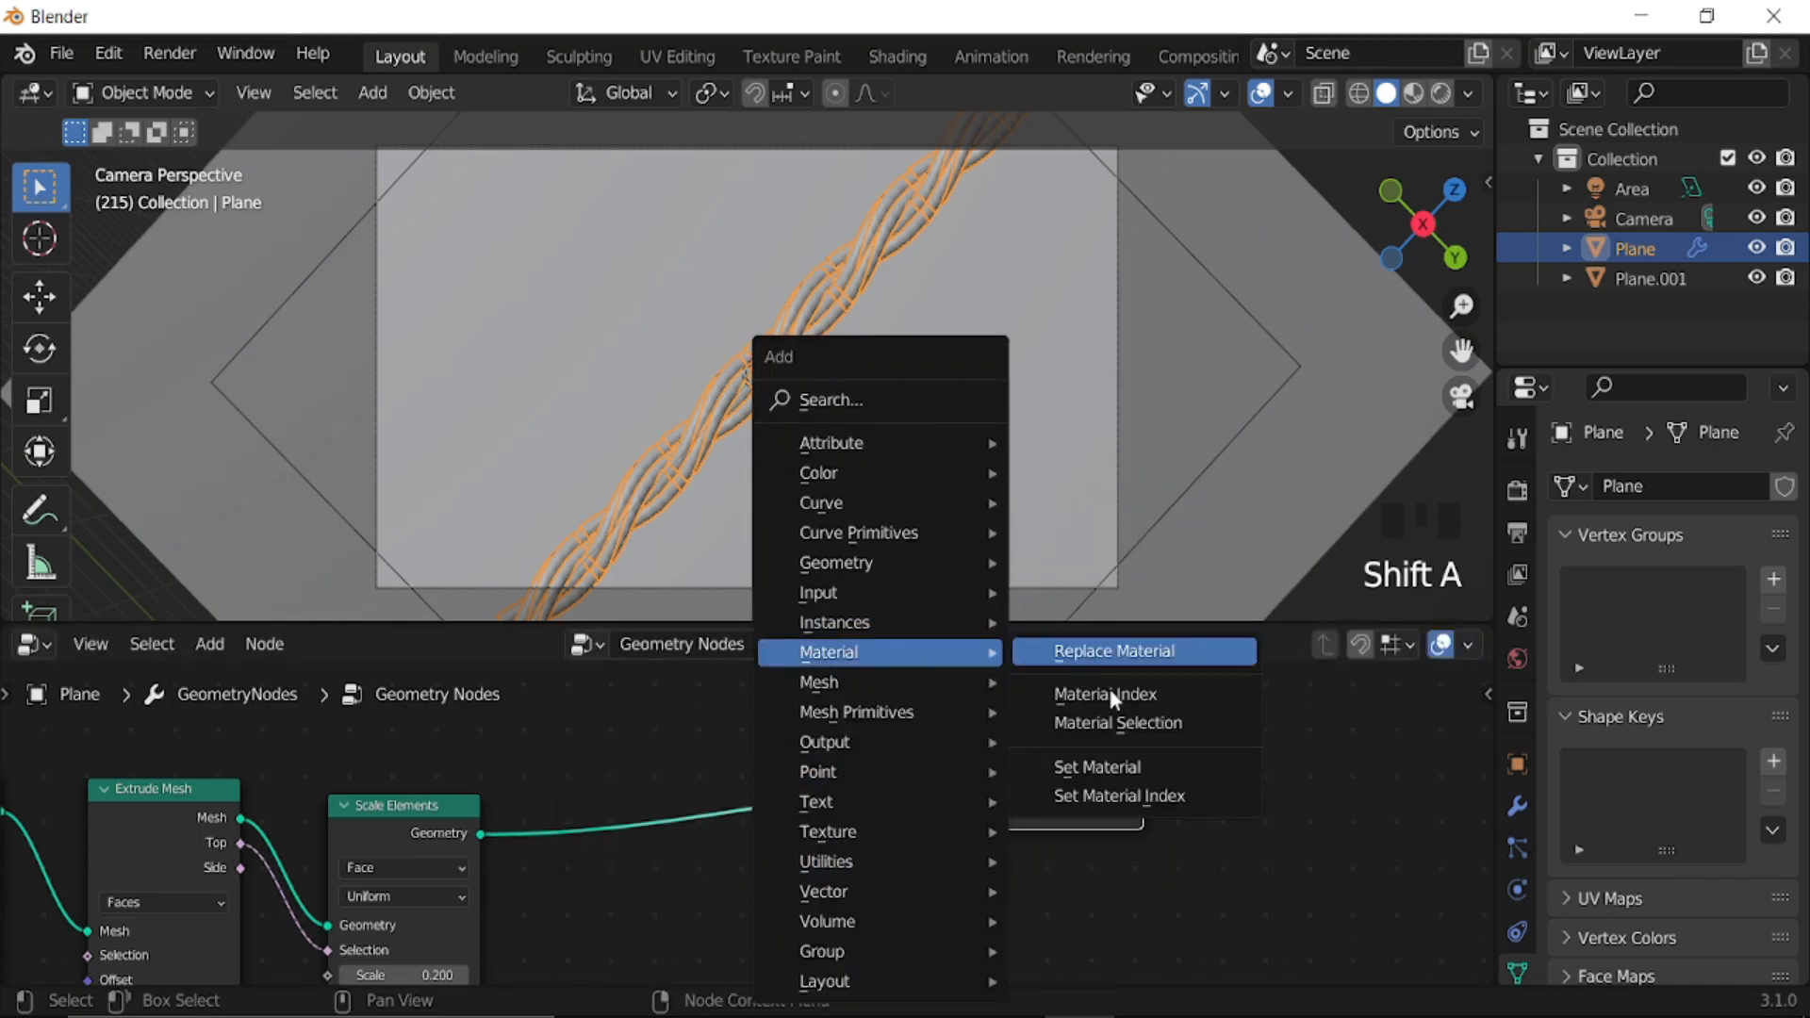
{"action": "left_click", "coordinate": [1124, 762]}
{"action": "left_click", "coordinate": [698, 762]}
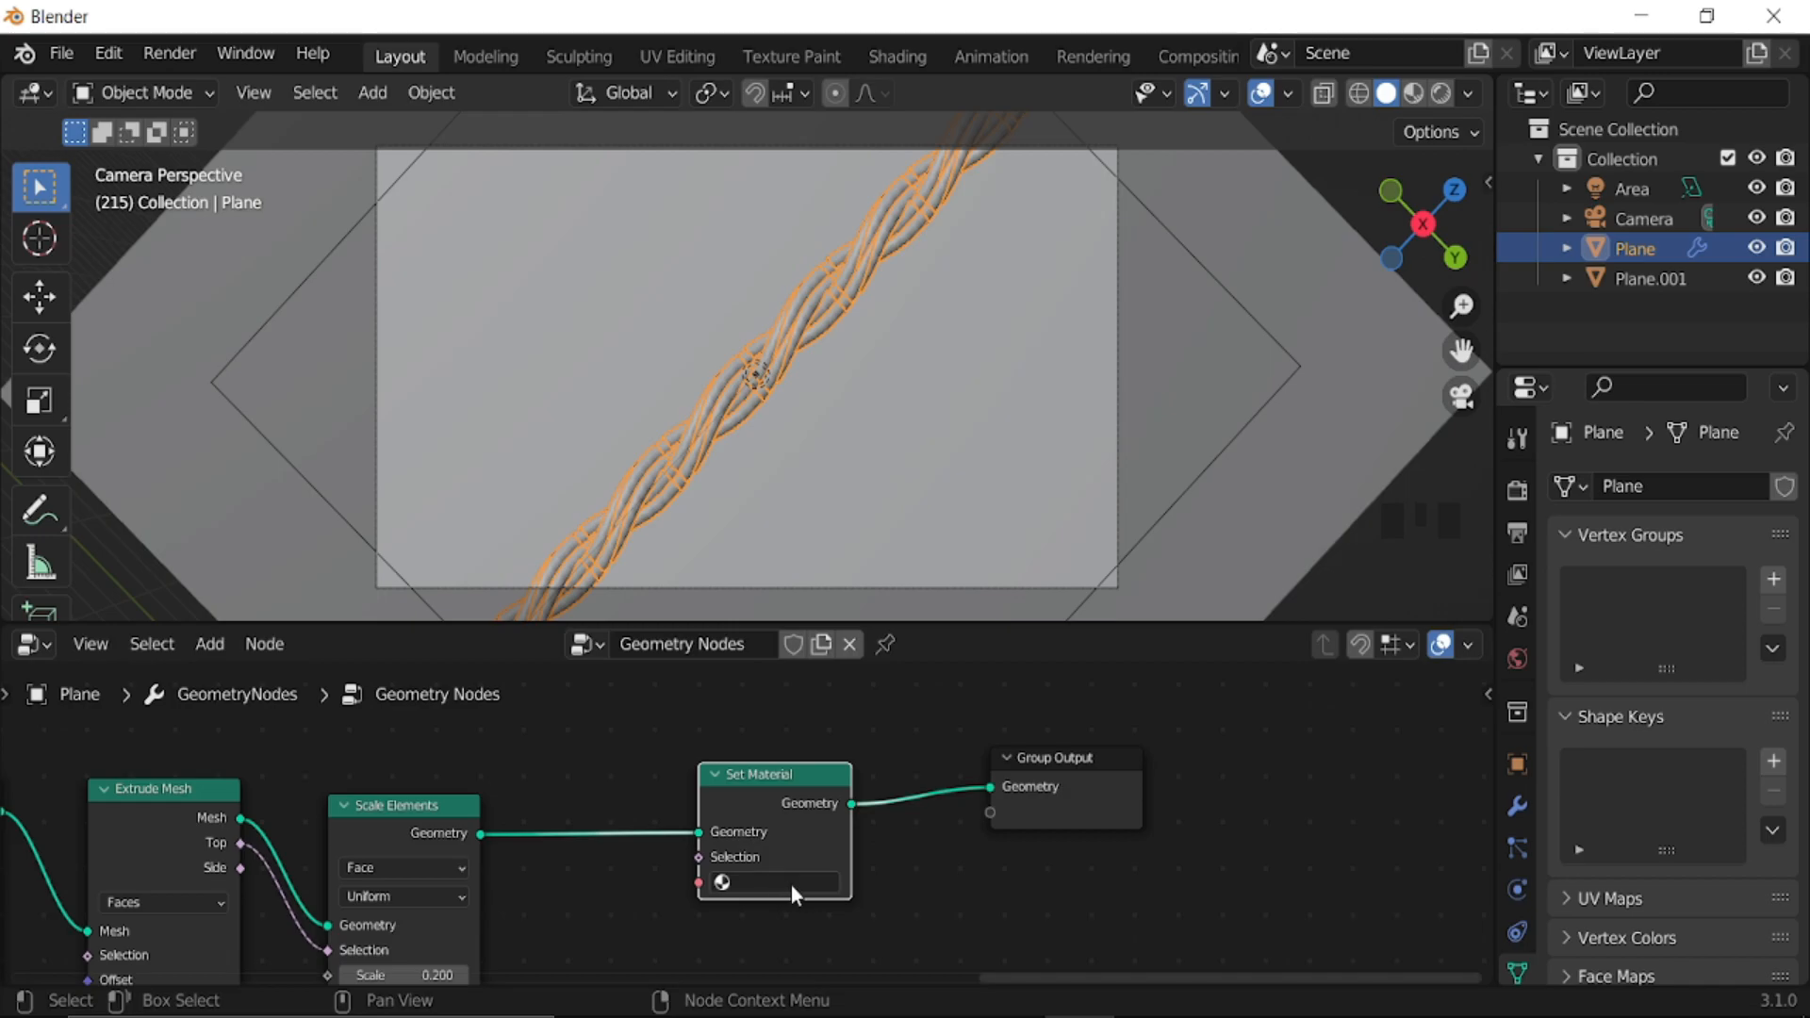
{"action": "left_click", "coordinate": [790, 885]}
{"action": "left_click", "coordinate": [790, 647]}
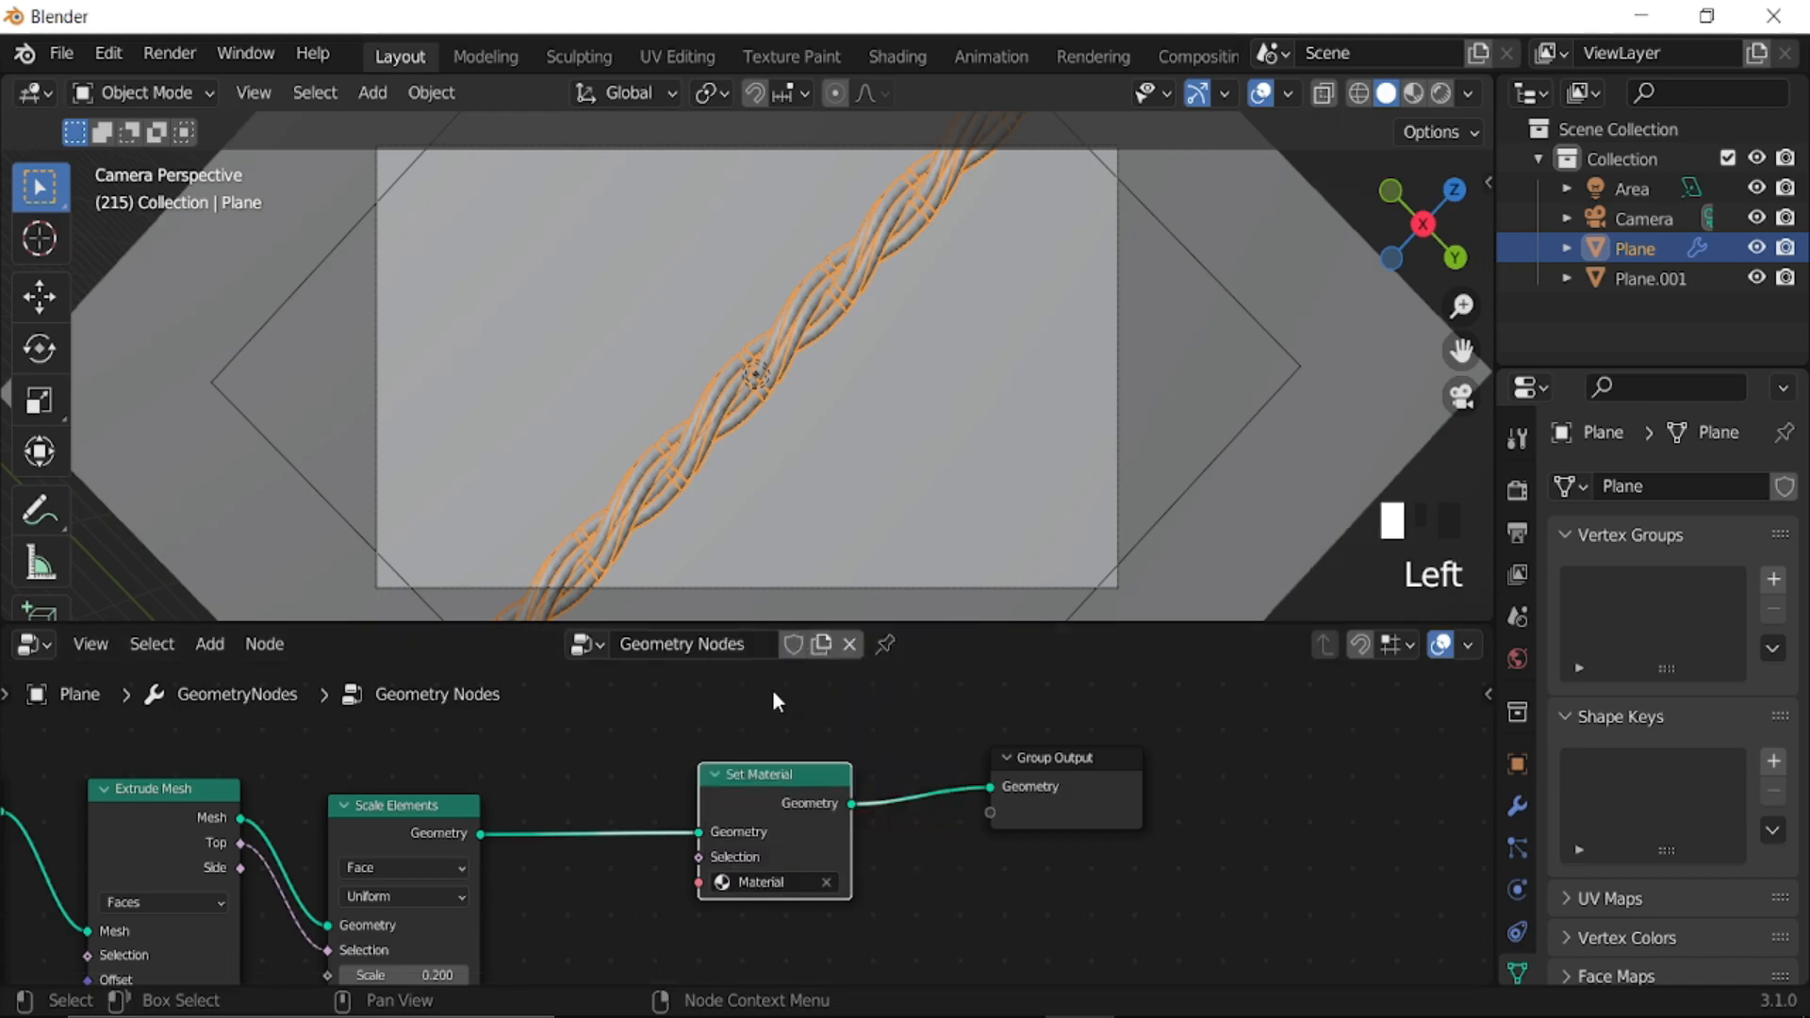
- Show the viewport in rendered shading without overlays and split off a Shader Editor beside it
{"action": "left_click", "coordinate": [1437, 98]}
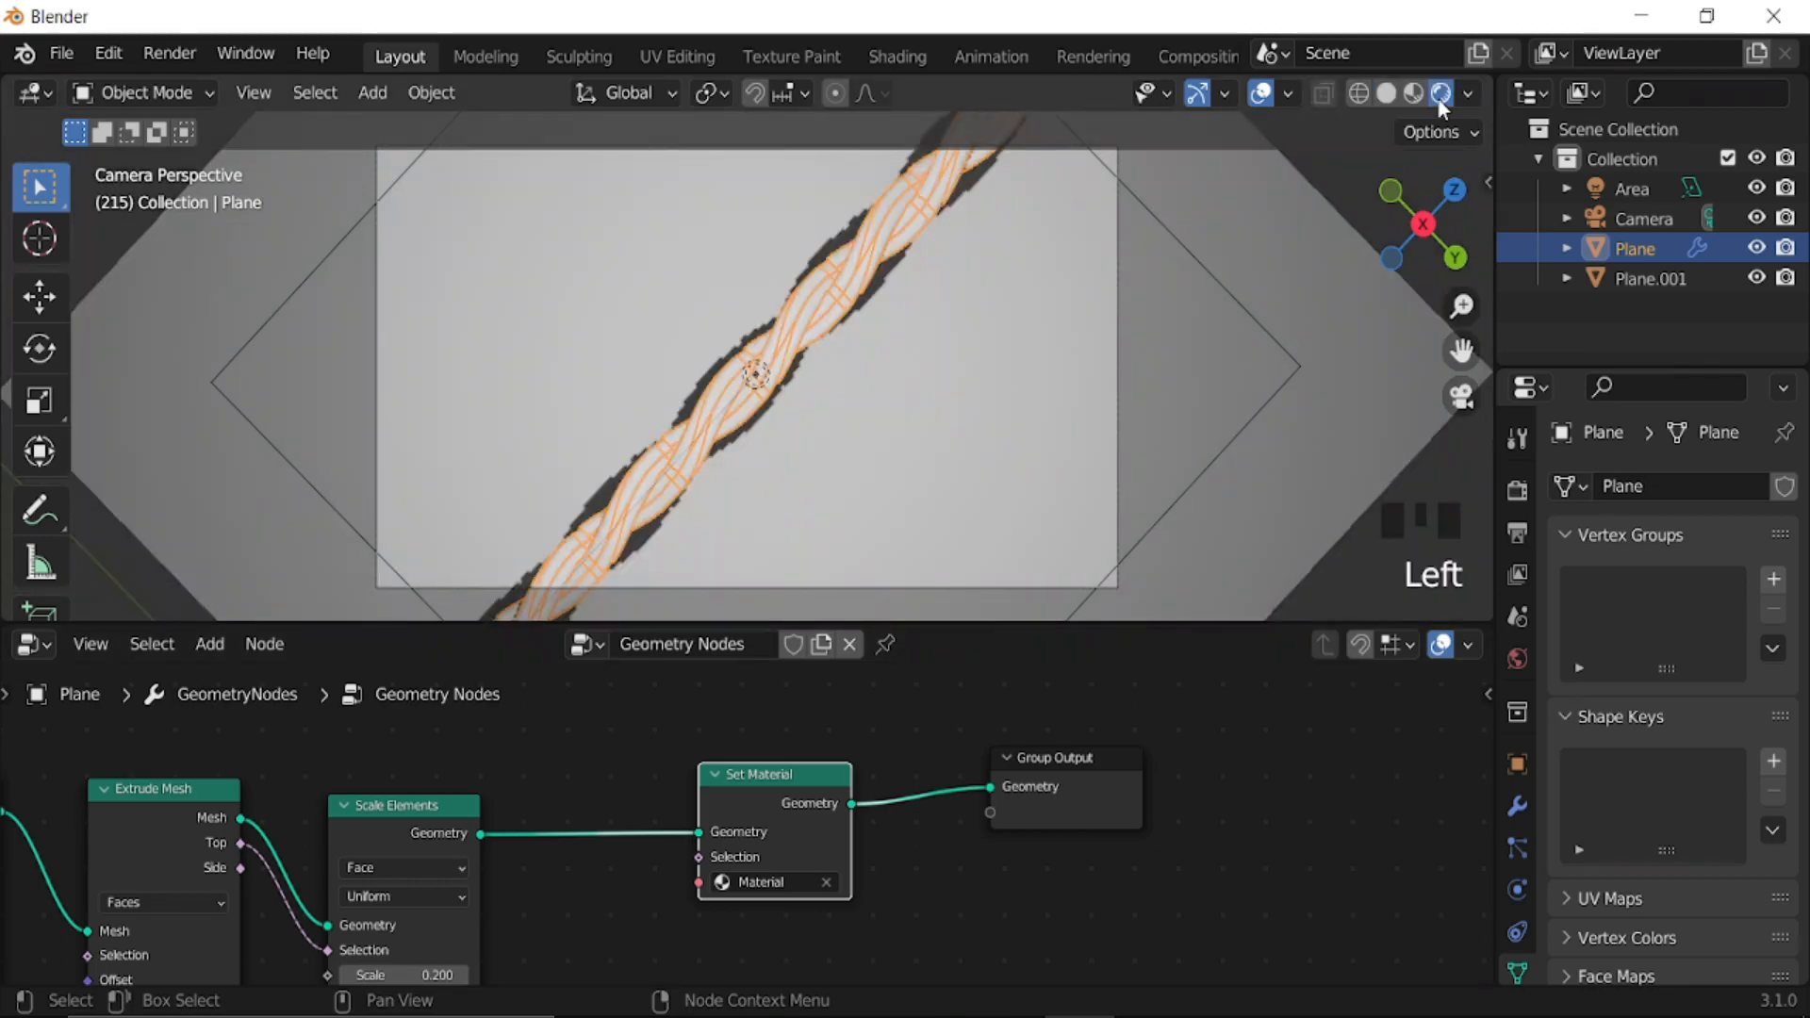
{"action": "left_click", "coordinate": [1263, 94]}
{"action": "left_click_drag", "start_coordinate": [1490, 75], "coordinate": [751, 176]}
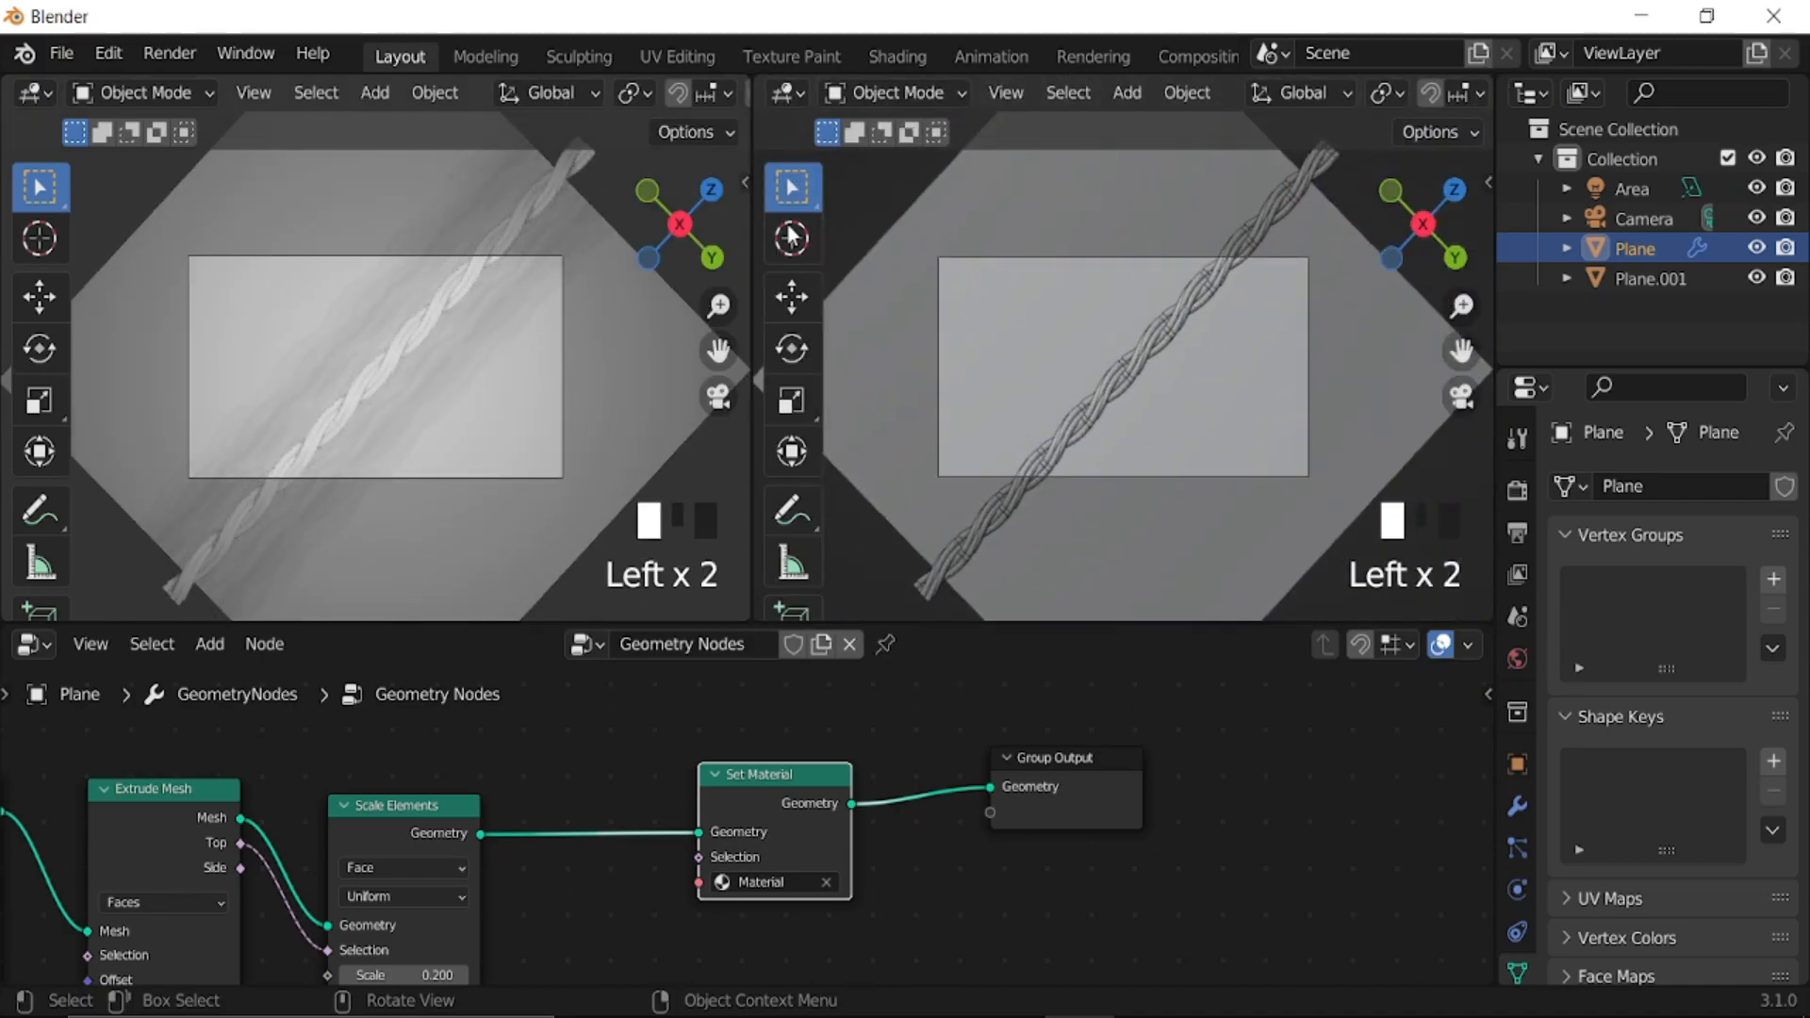
{"action": "left_click", "coordinate": [787, 92]}
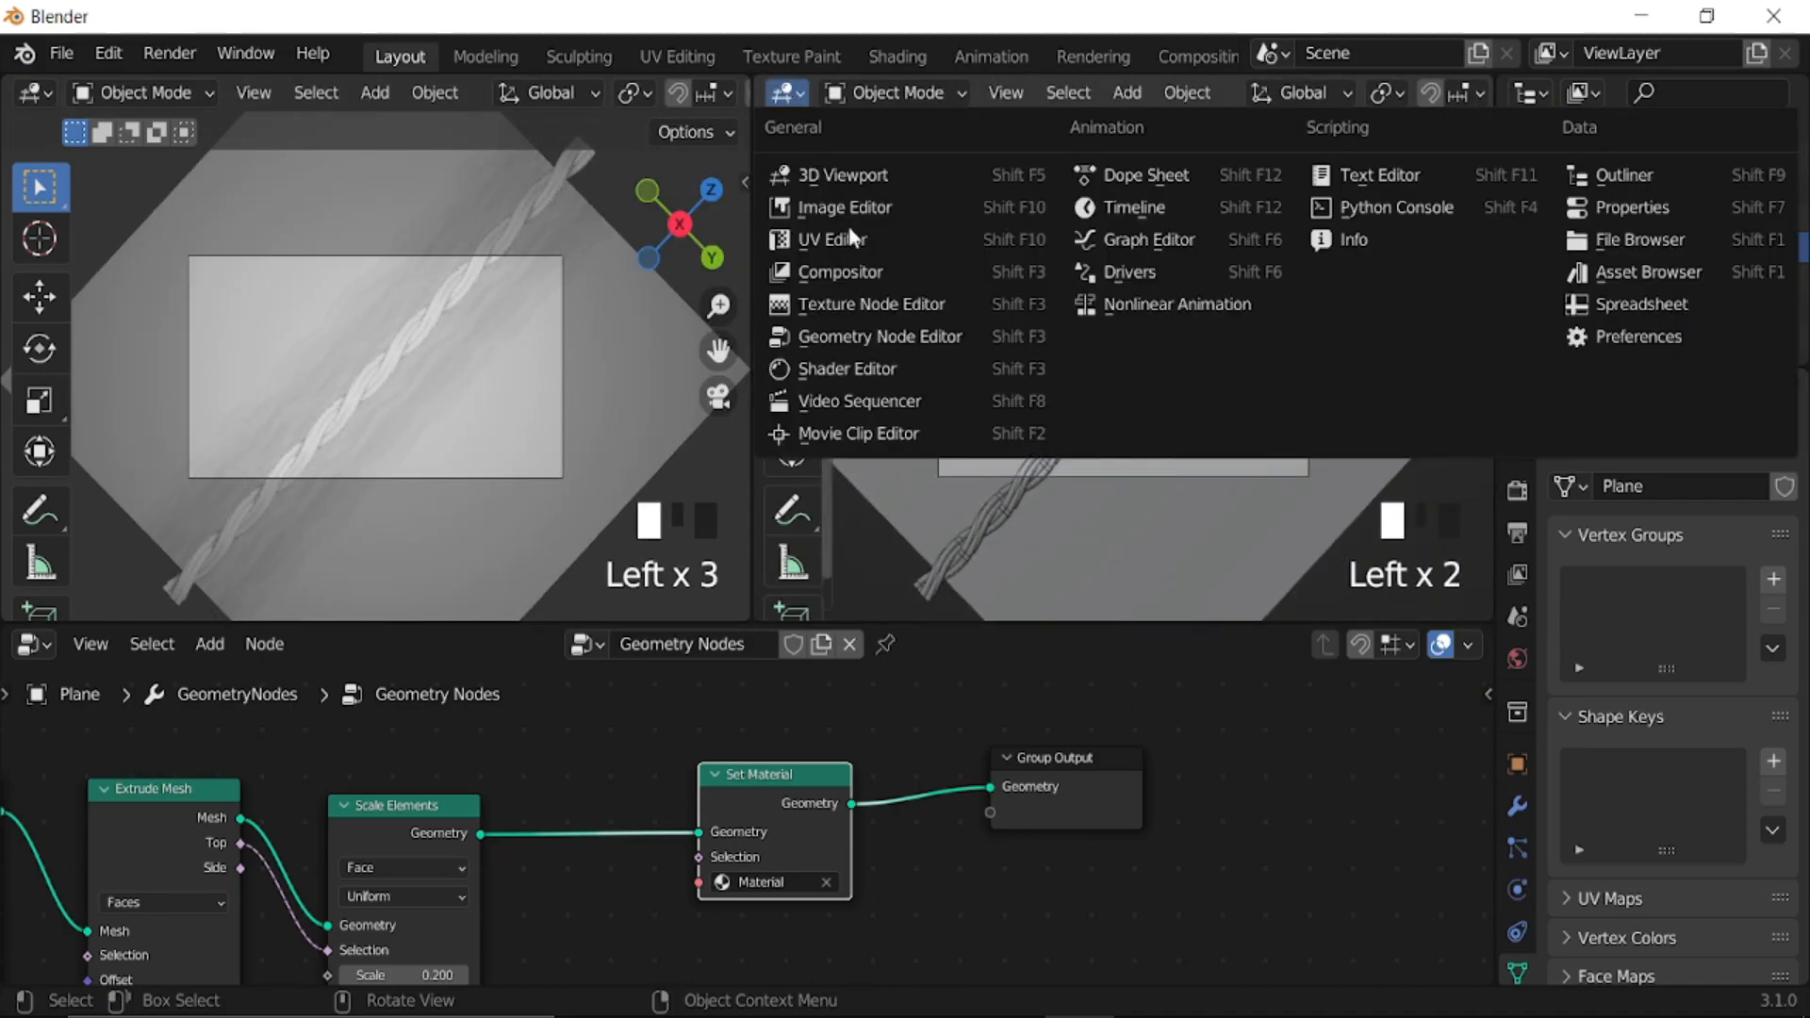
{"action": "left_click", "coordinate": [868, 370]}
{"action": "key", "text": "n"}
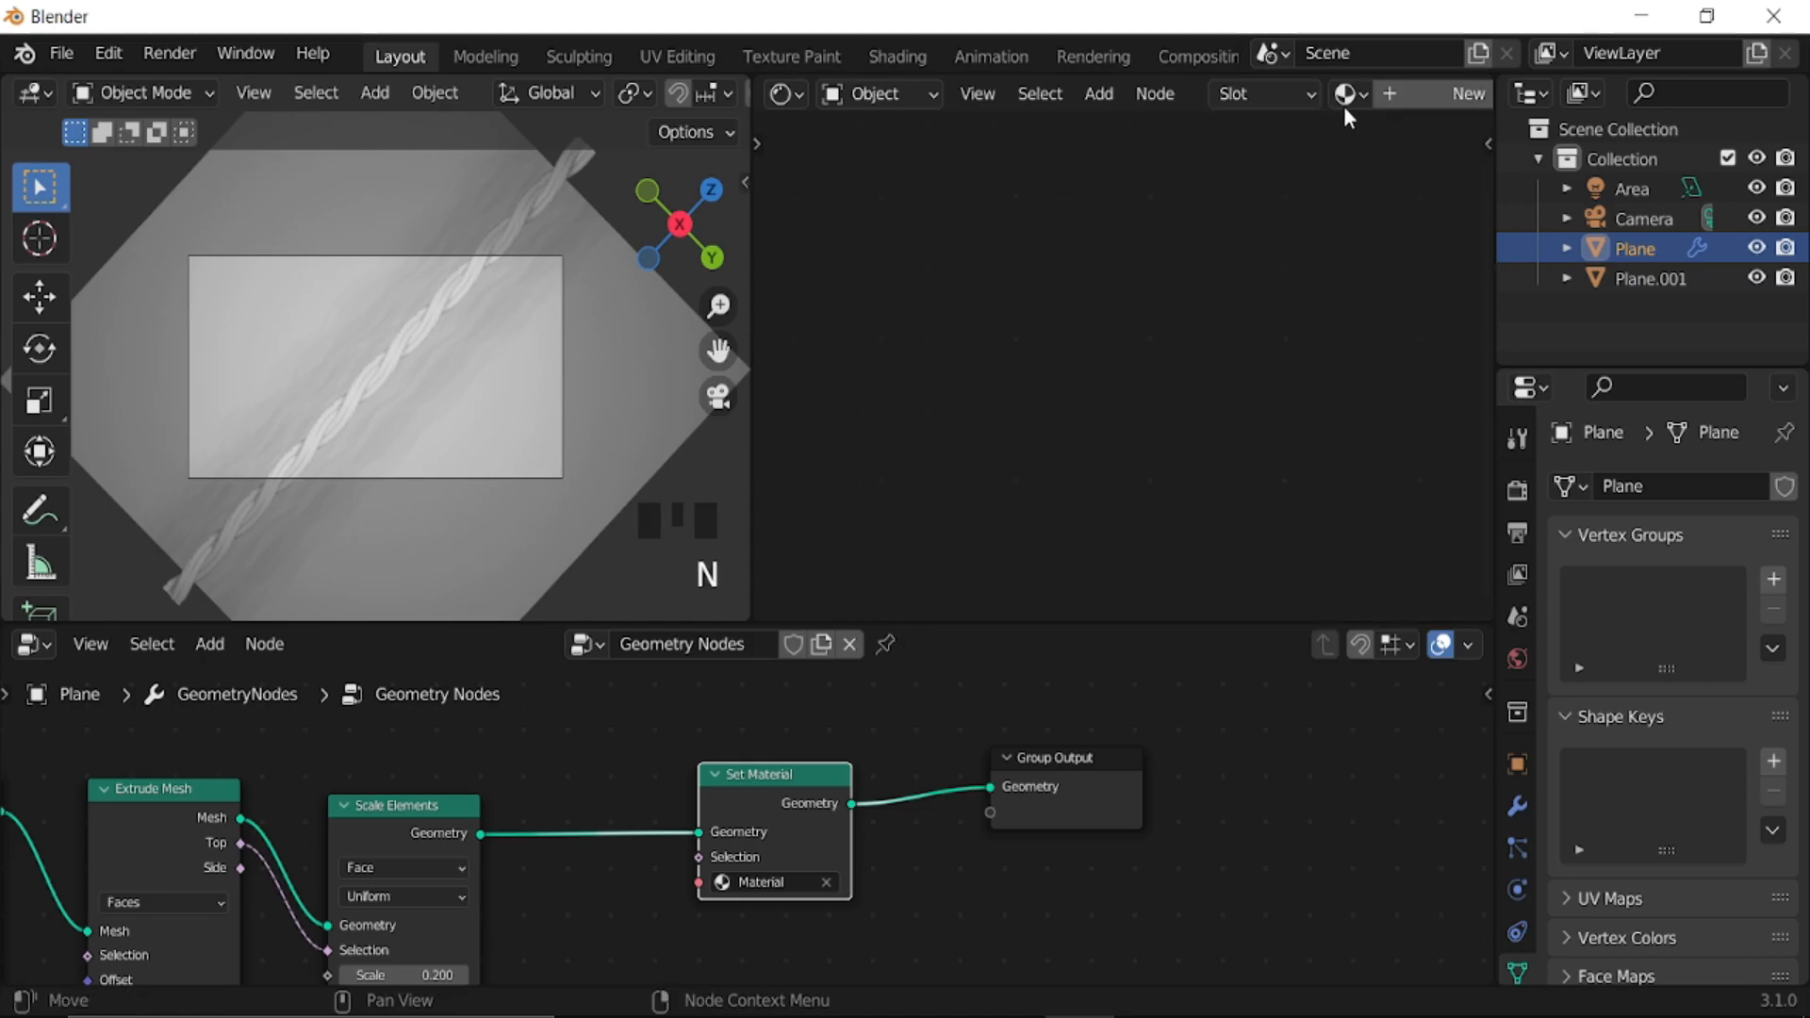
- Create a new material for the rope and replace the Set Material node's material with Material.001
{"action": "middle_click_drag", "start_coordinate": [1224, 99], "coordinate": [935, 121]}
{"action": "left_click", "coordinate": [1178, 93]}
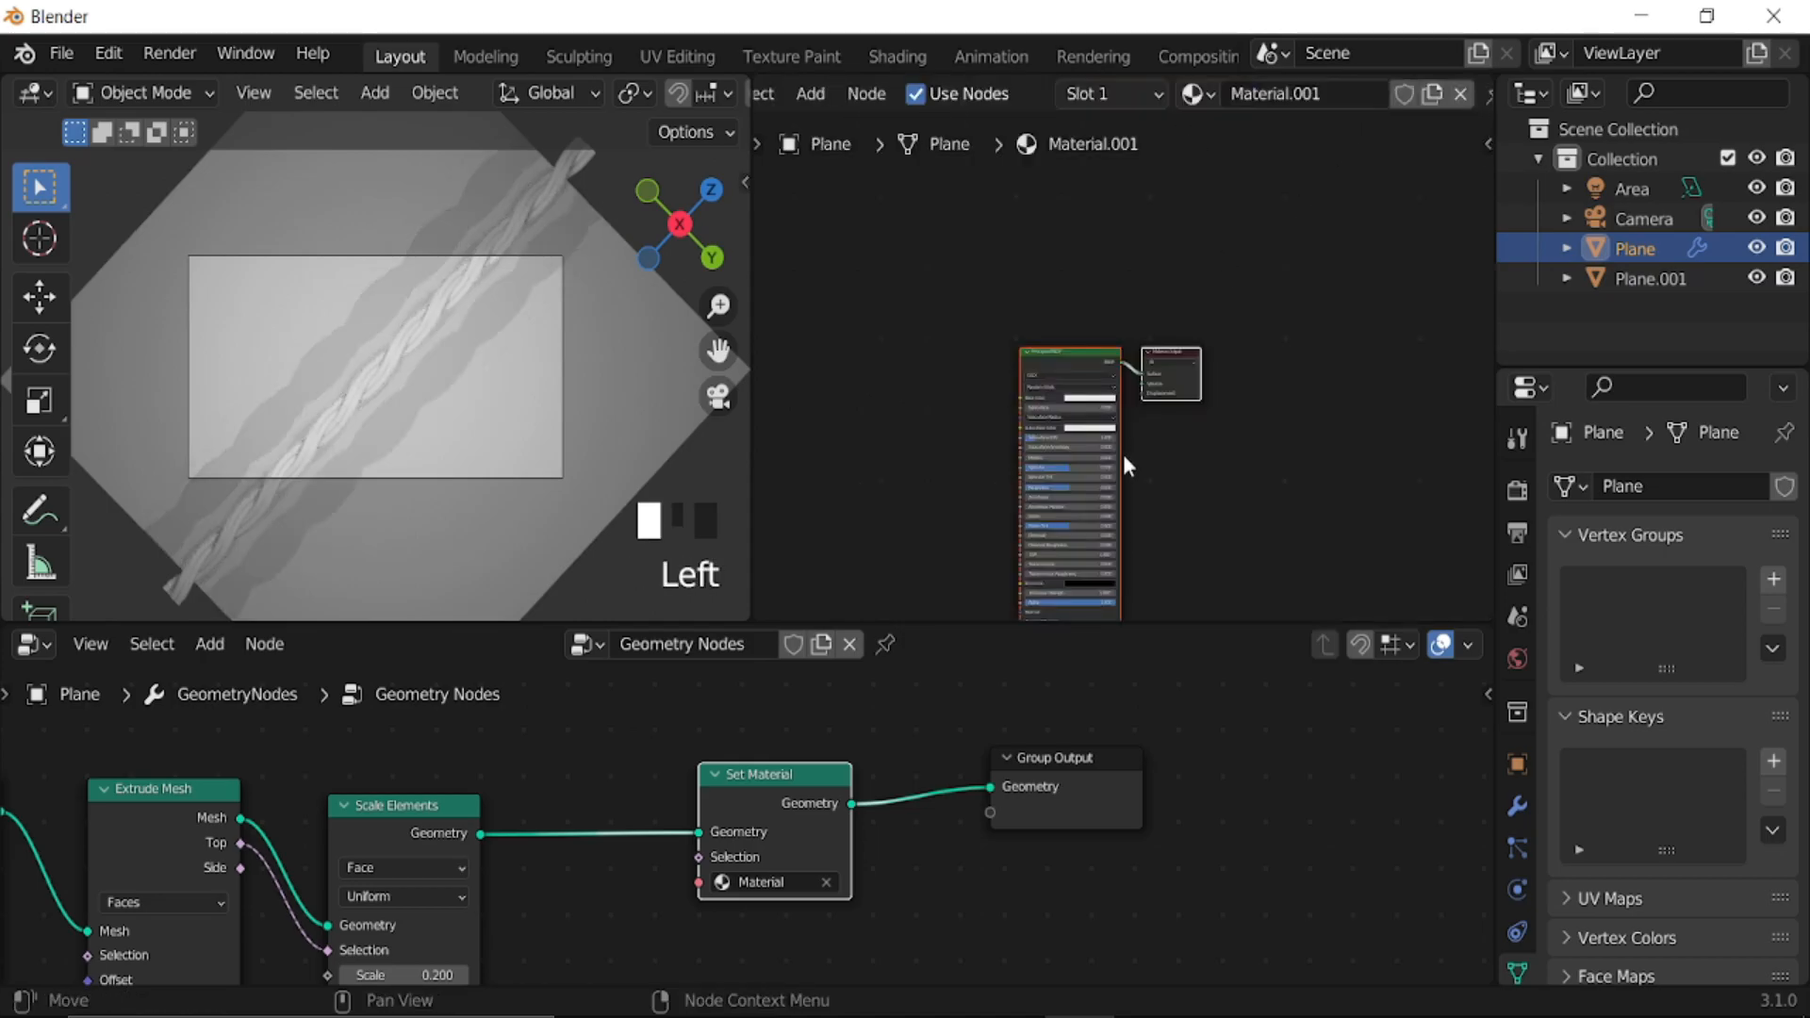
{"action": "left_click", "coordinate": [820, 883]}
{"action": "left_click", "coordinate": [797, 884]}
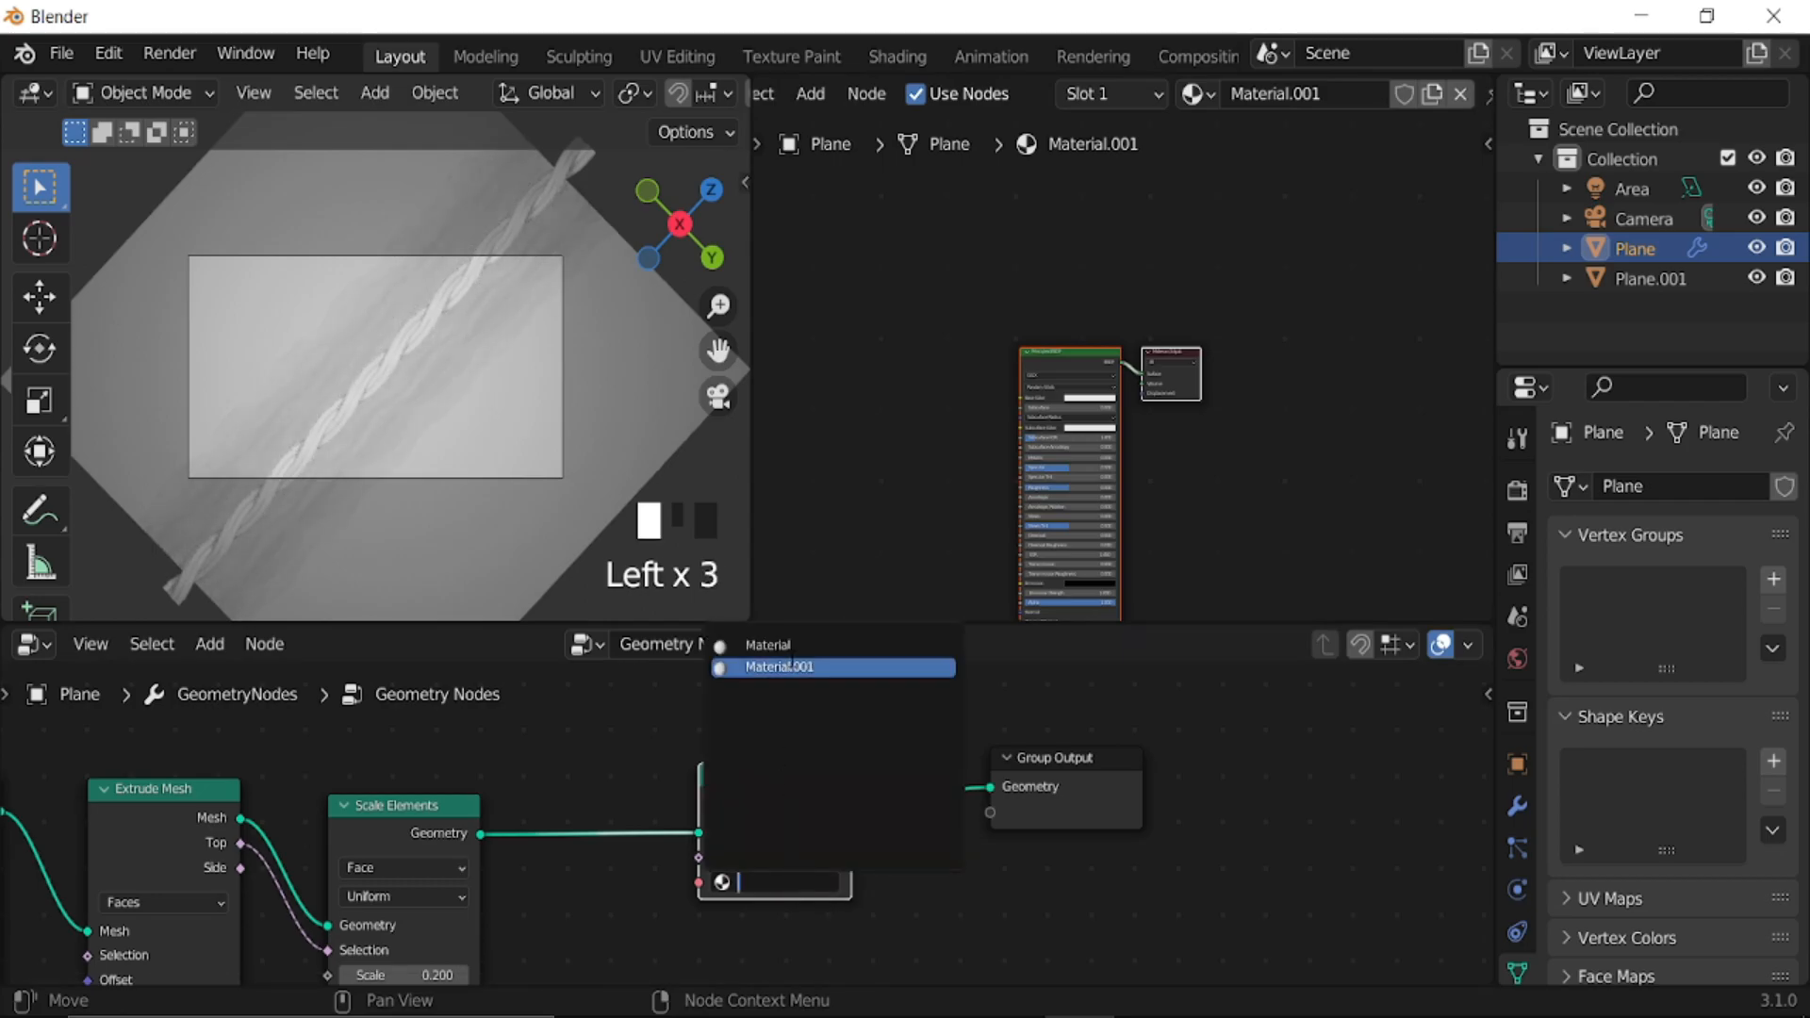
{"action": "left_click", "coordinate": [795, 667]}
- Add an Object Info node to the rope material, placed well before the Principled BSDF node
{"action": "scroll", "coordinate": [1135, 444], "scroll_direction": "up", "scroll_amount": 9}
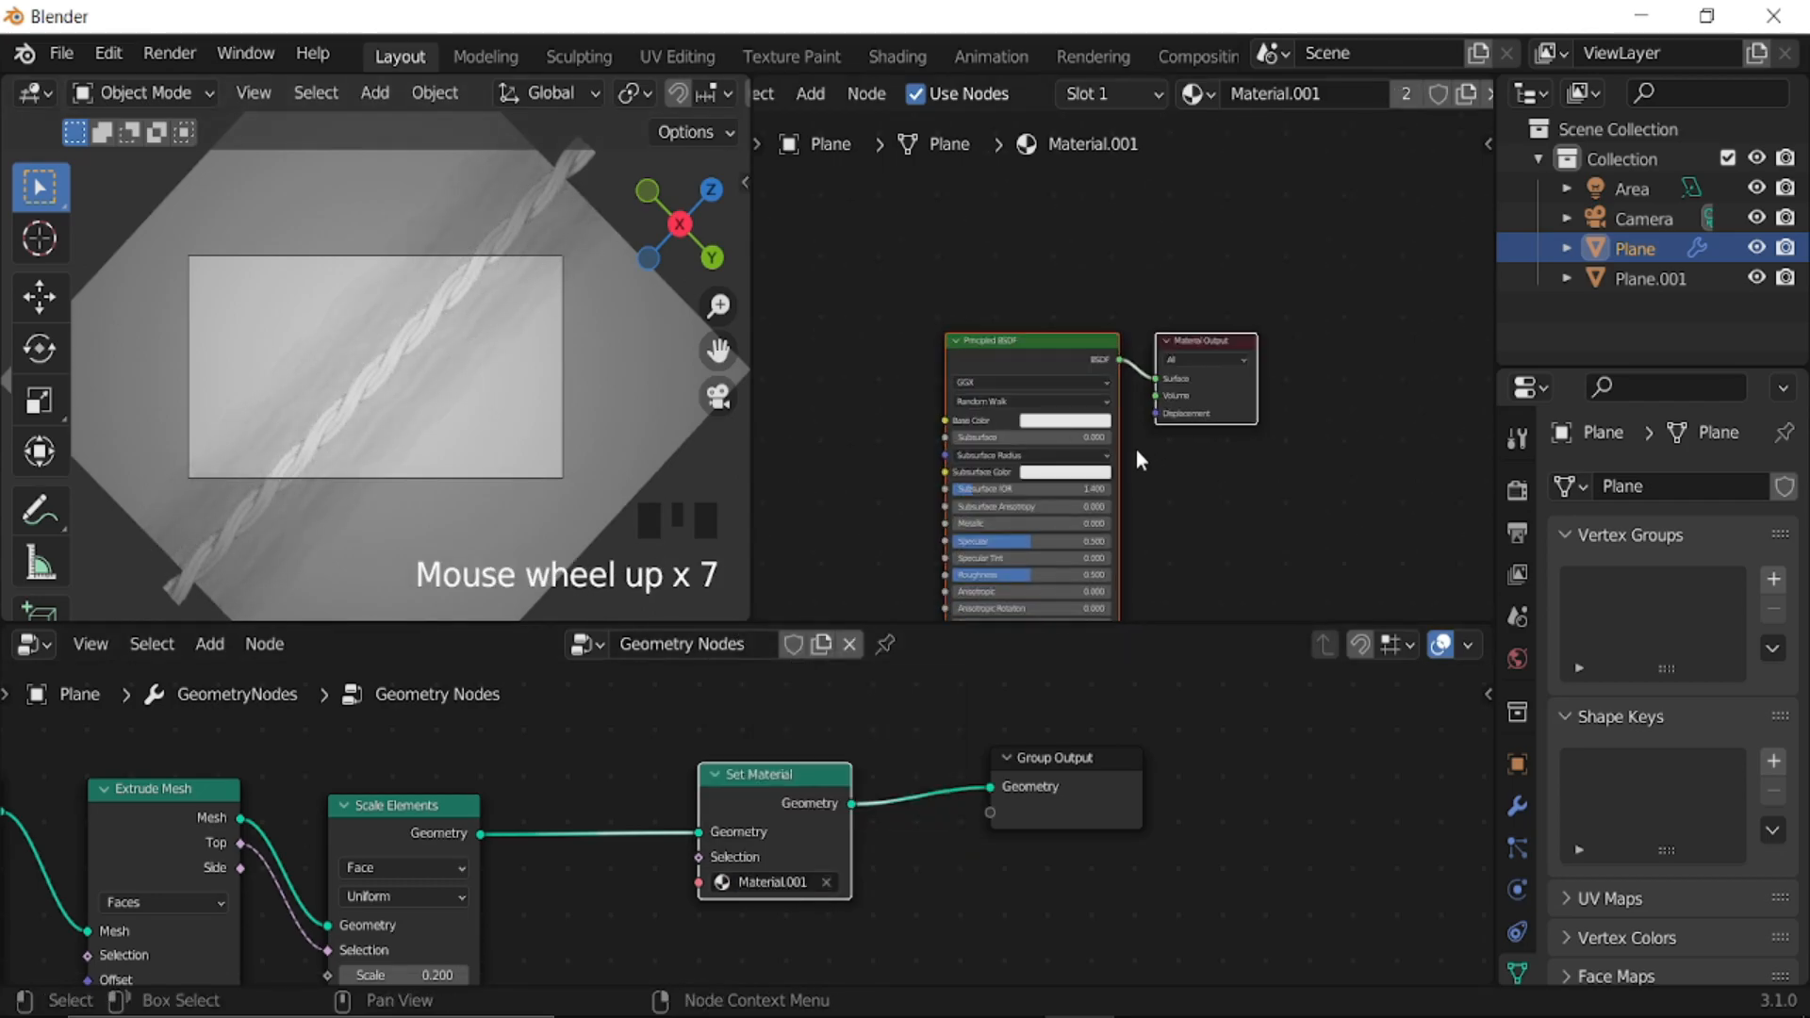
{"action": "middle_click_drag", "start_coordinate": [987, 490], "coordinate": [1279, 294]}
{"action": "key", "text": "shift+a"}
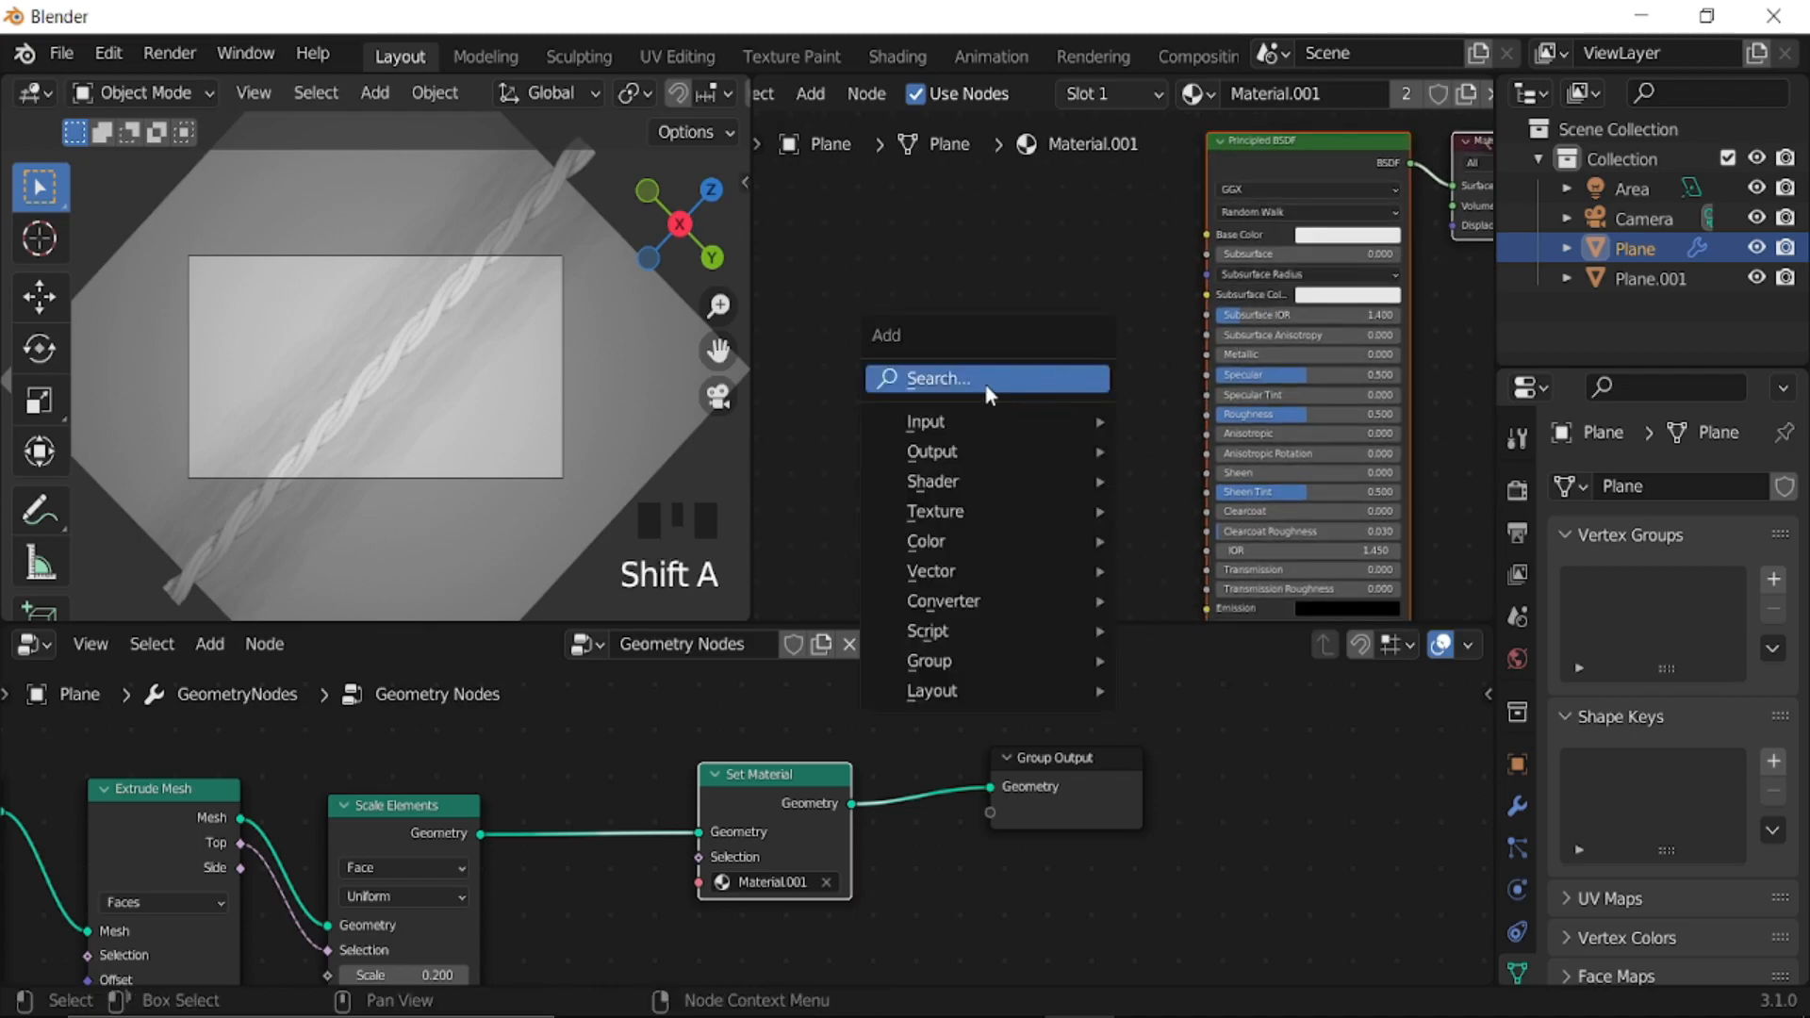
{"action": "left_click", "coordinate": [982, 383]}
{"action": "type", "text": "obj"}
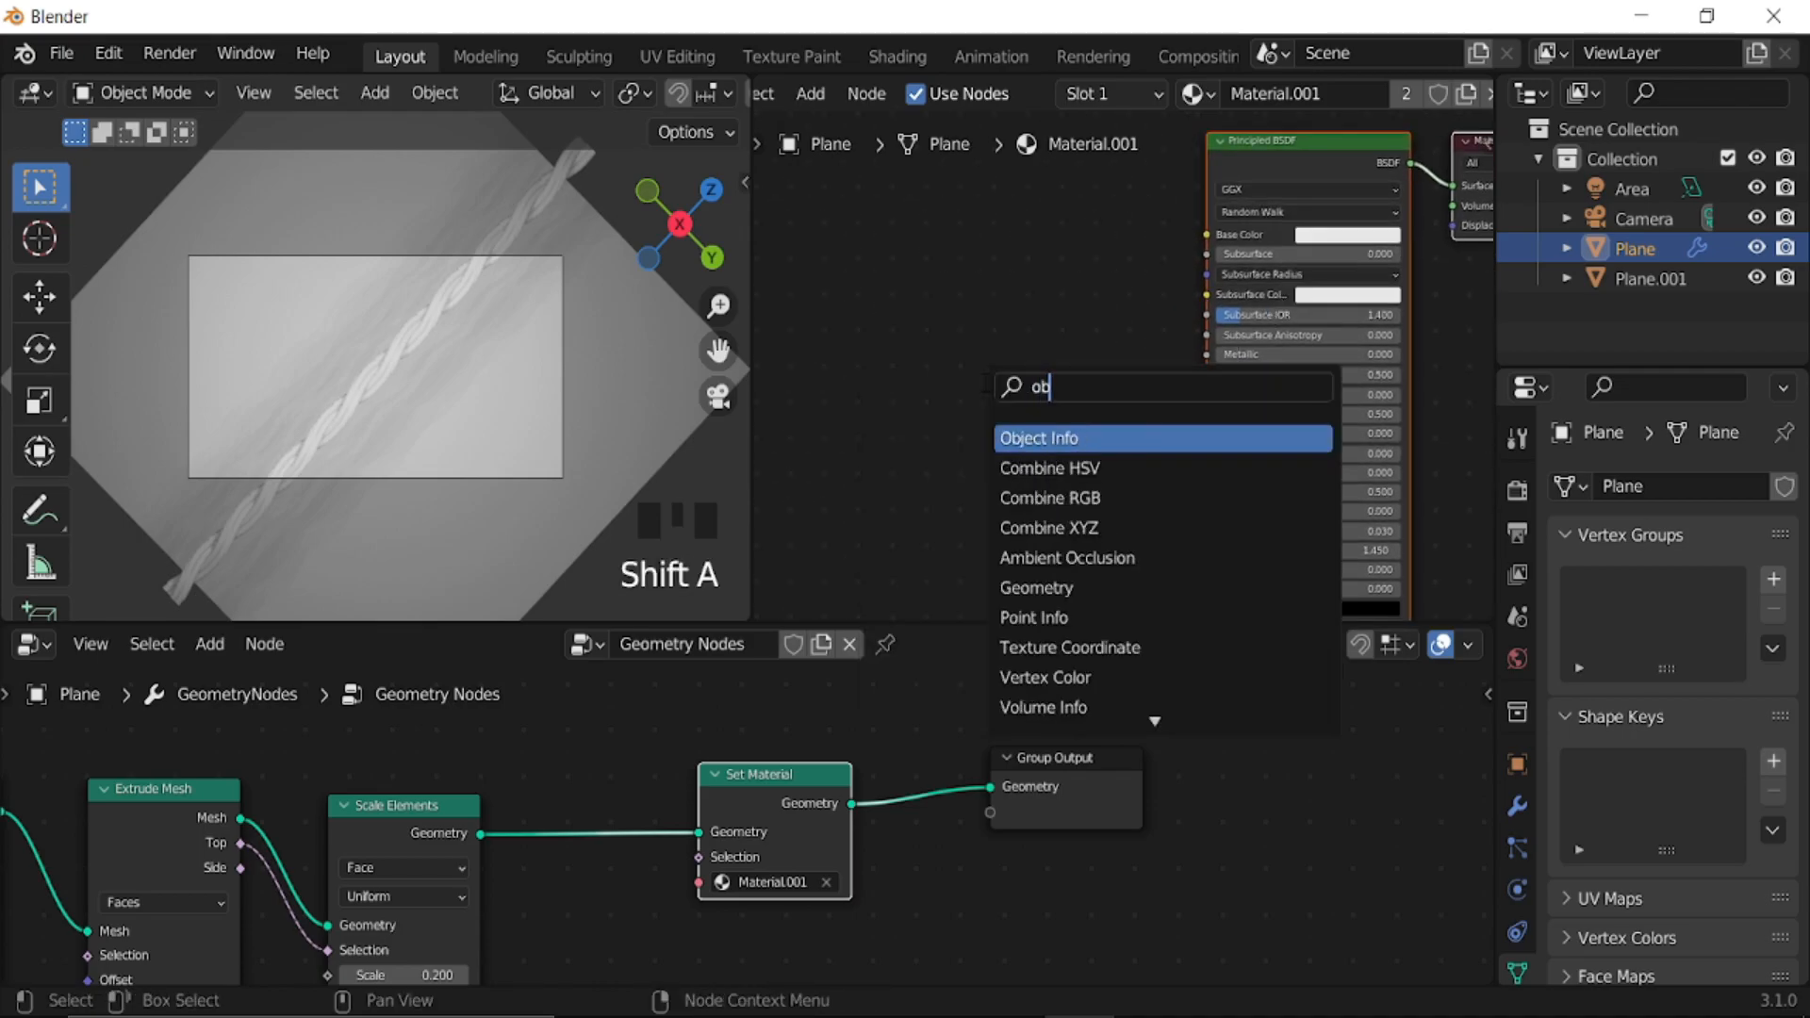
{"action": "left_click", "coordinate": [1105, 439]}
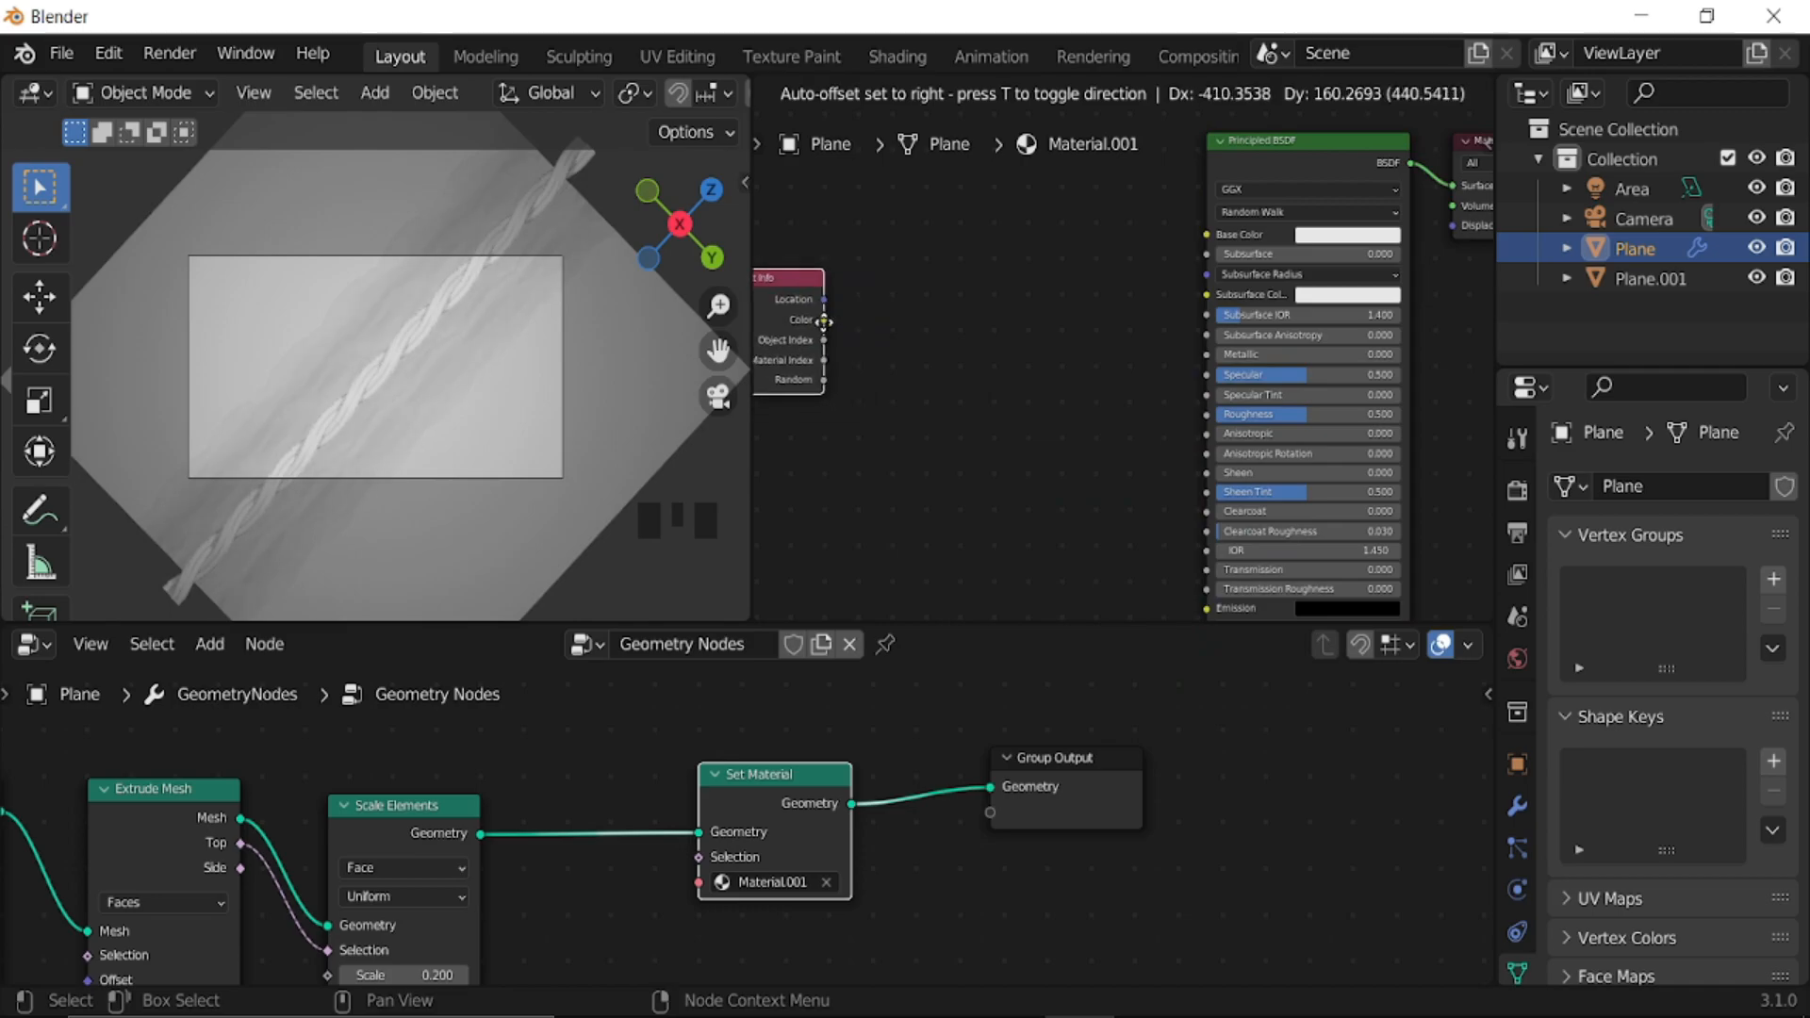
{"action": "left_click", "coordinate": [777, 318]}
- Add a ColorRamp node between the Object Info and Principled BSDF nodes
{"action": "key", "text": "shift+a"}
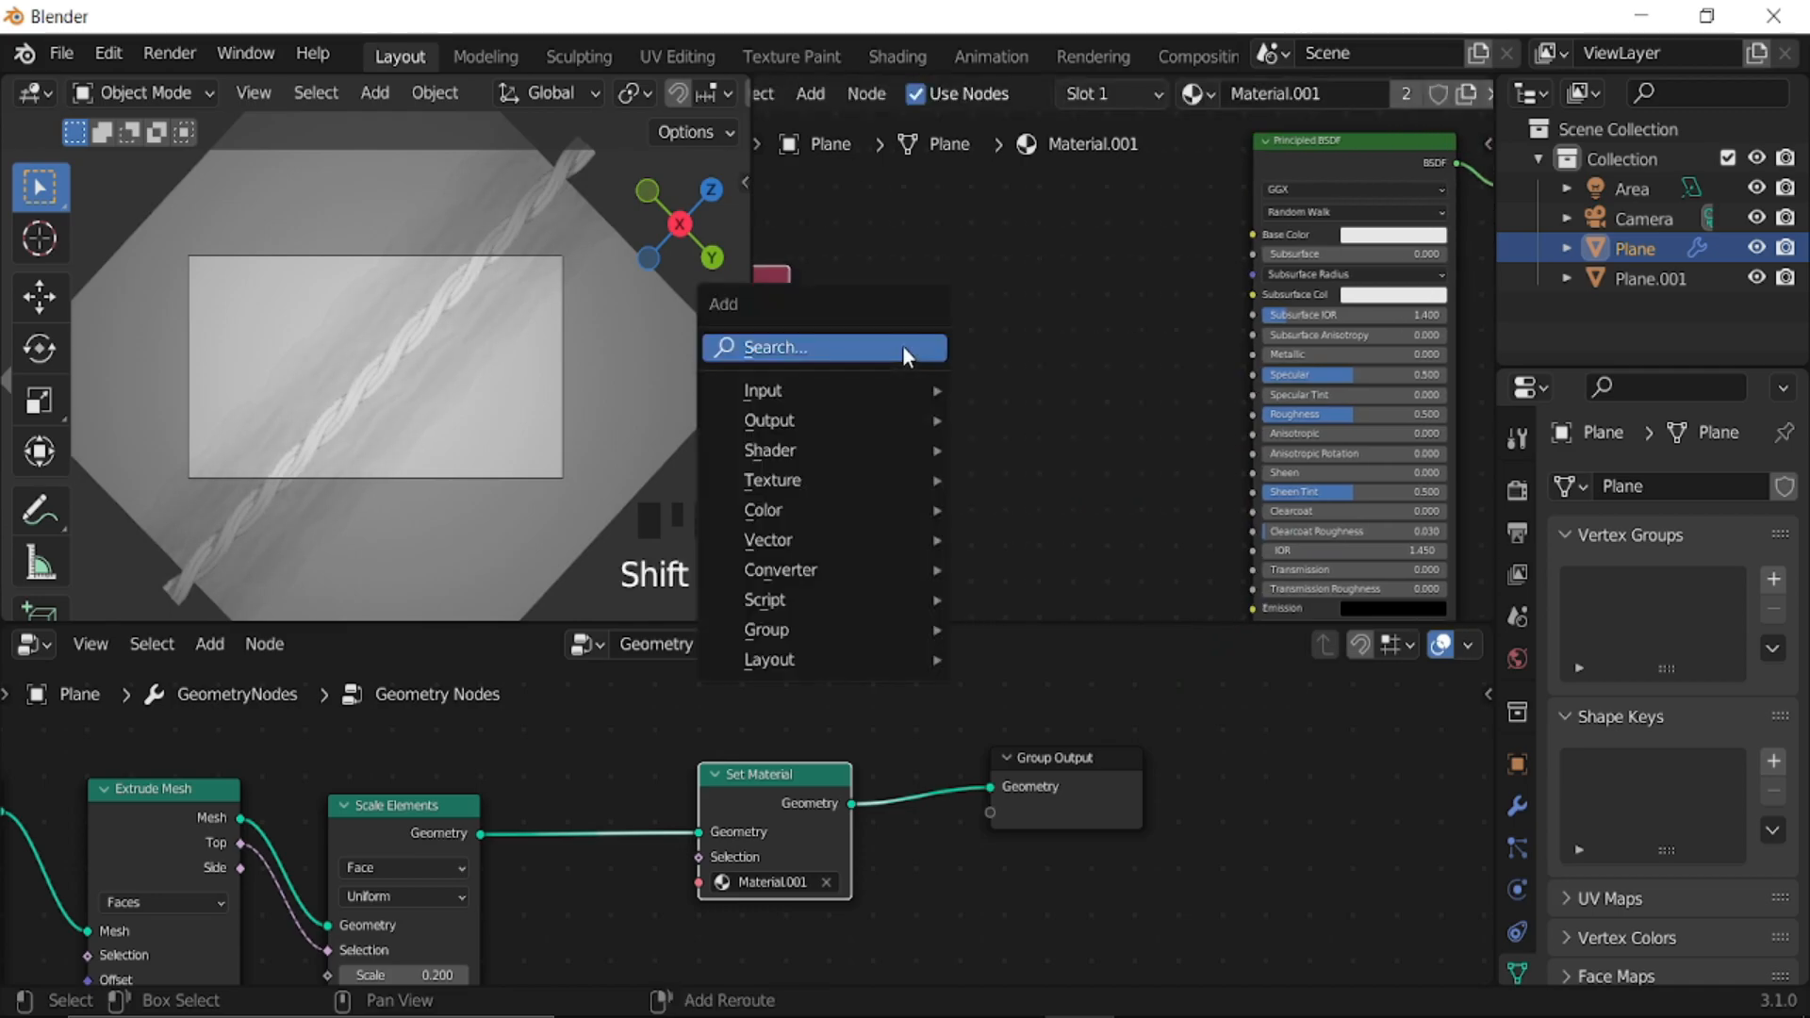
{"action": "left_click", "coordinate": [844, 347]}
{"action": "type", "text": "col"}
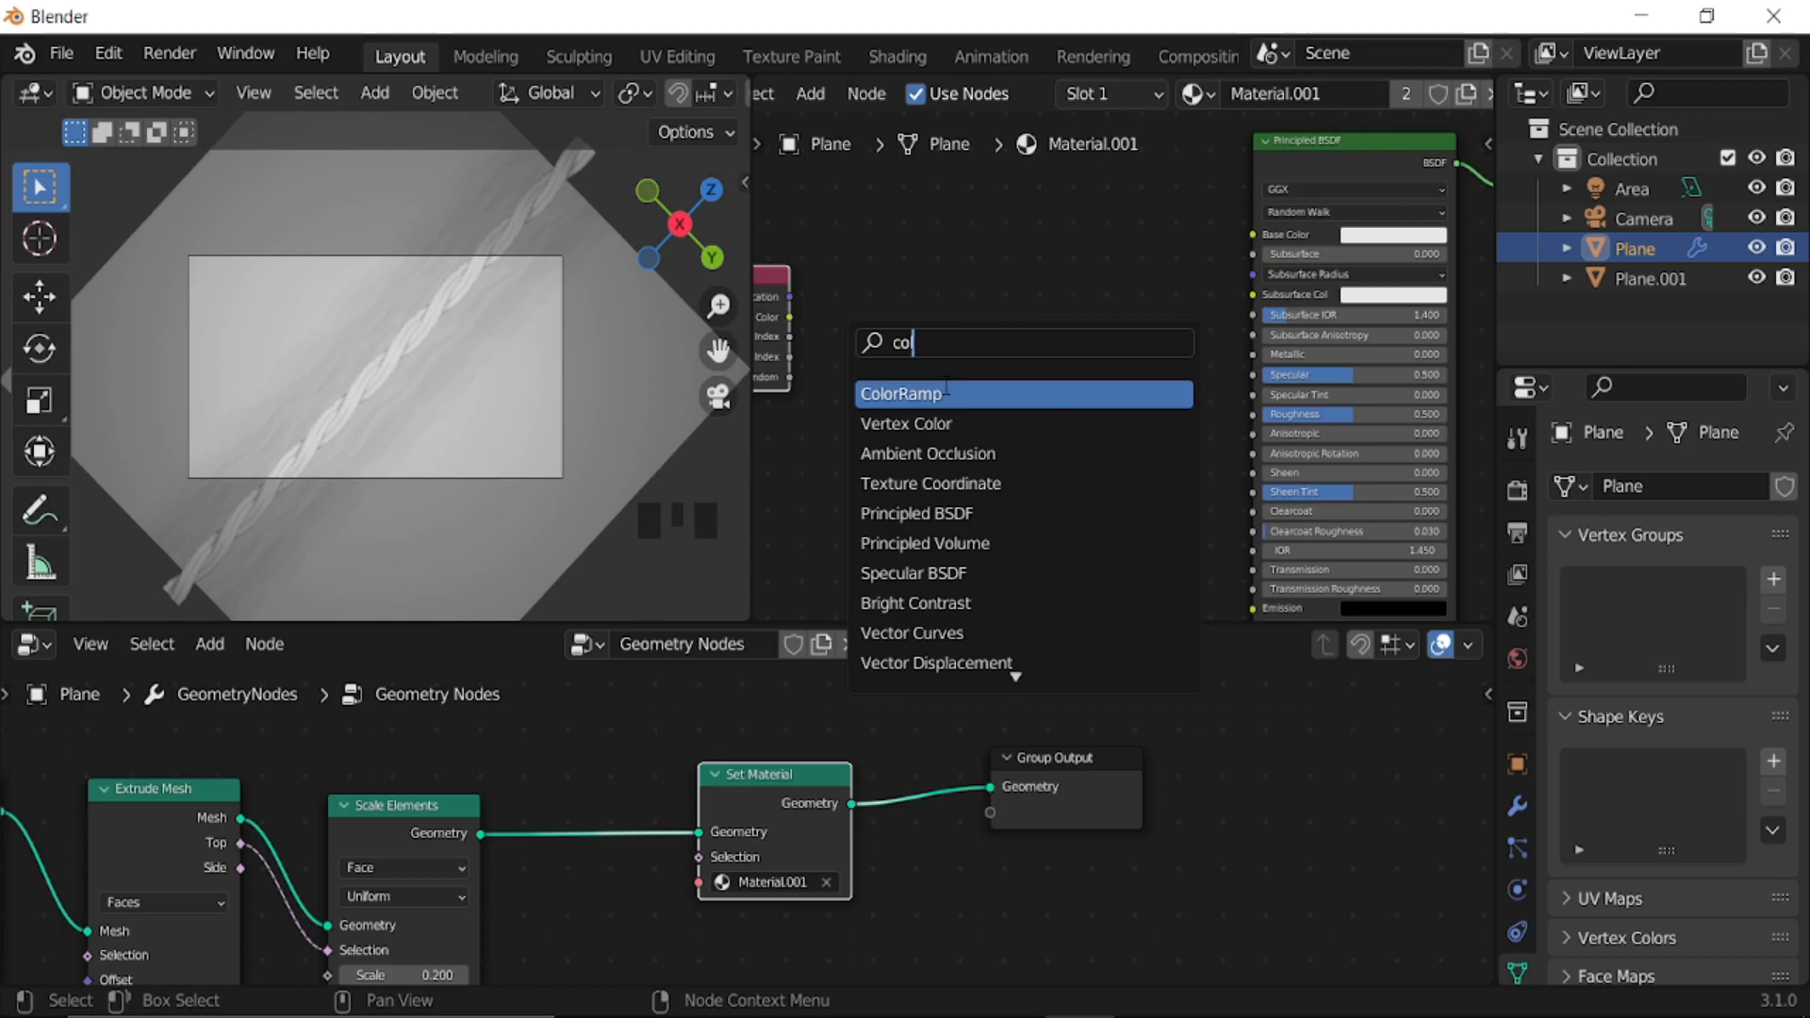
{"action": "left_click", "coordinate": [943, 393]}
{"action": "left_click", "coordinate": [973, 309]}
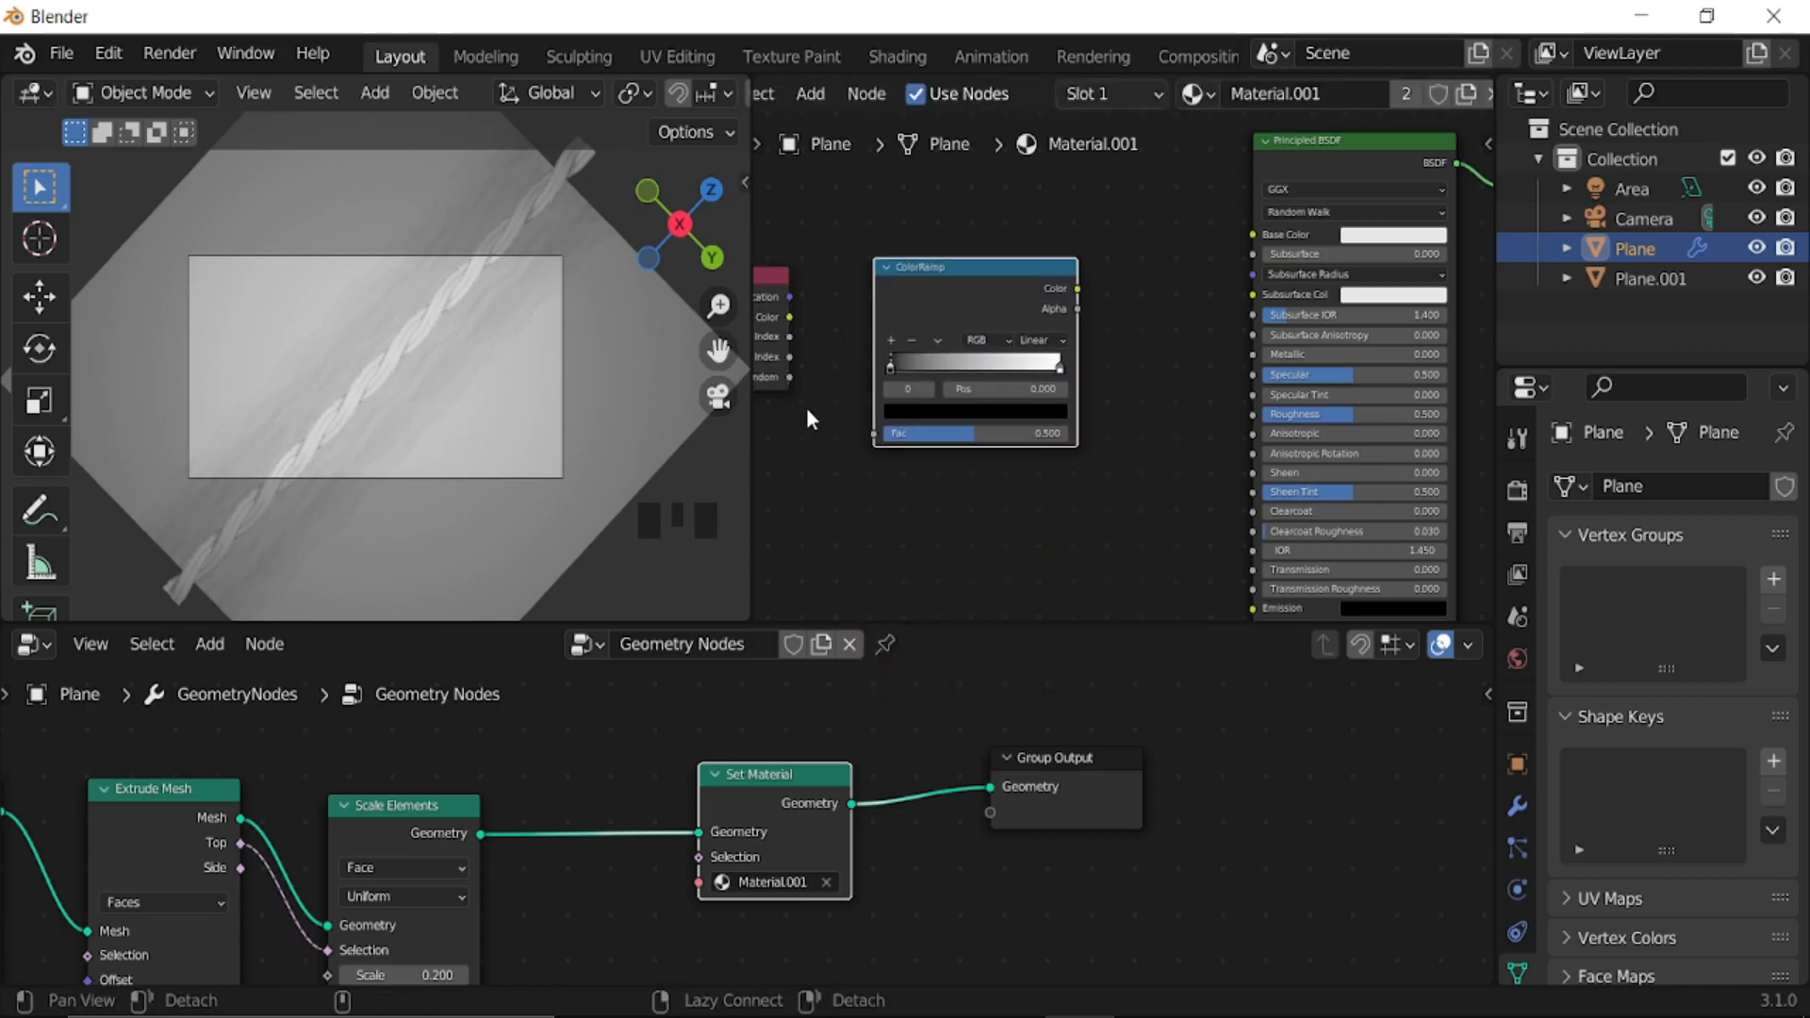
- Connect the Object Info node's Random output to the ColorRamp's Fac input
{"action": "middle_click_drag", "start_coordinate": [806, 407], "coordinate": [877, 429]}
{"action": "left_click_drag", "start_coordinate": [863, 405], "coordinate": [952, 465]}
- Add a Noise Texture node below the Object Info node in the rope material
{"action": "middle_click_drag", "start_coordinate": [1061, 541], "coordinate": [1034, 347]}
{"action": "key", "text": "shift+a"}
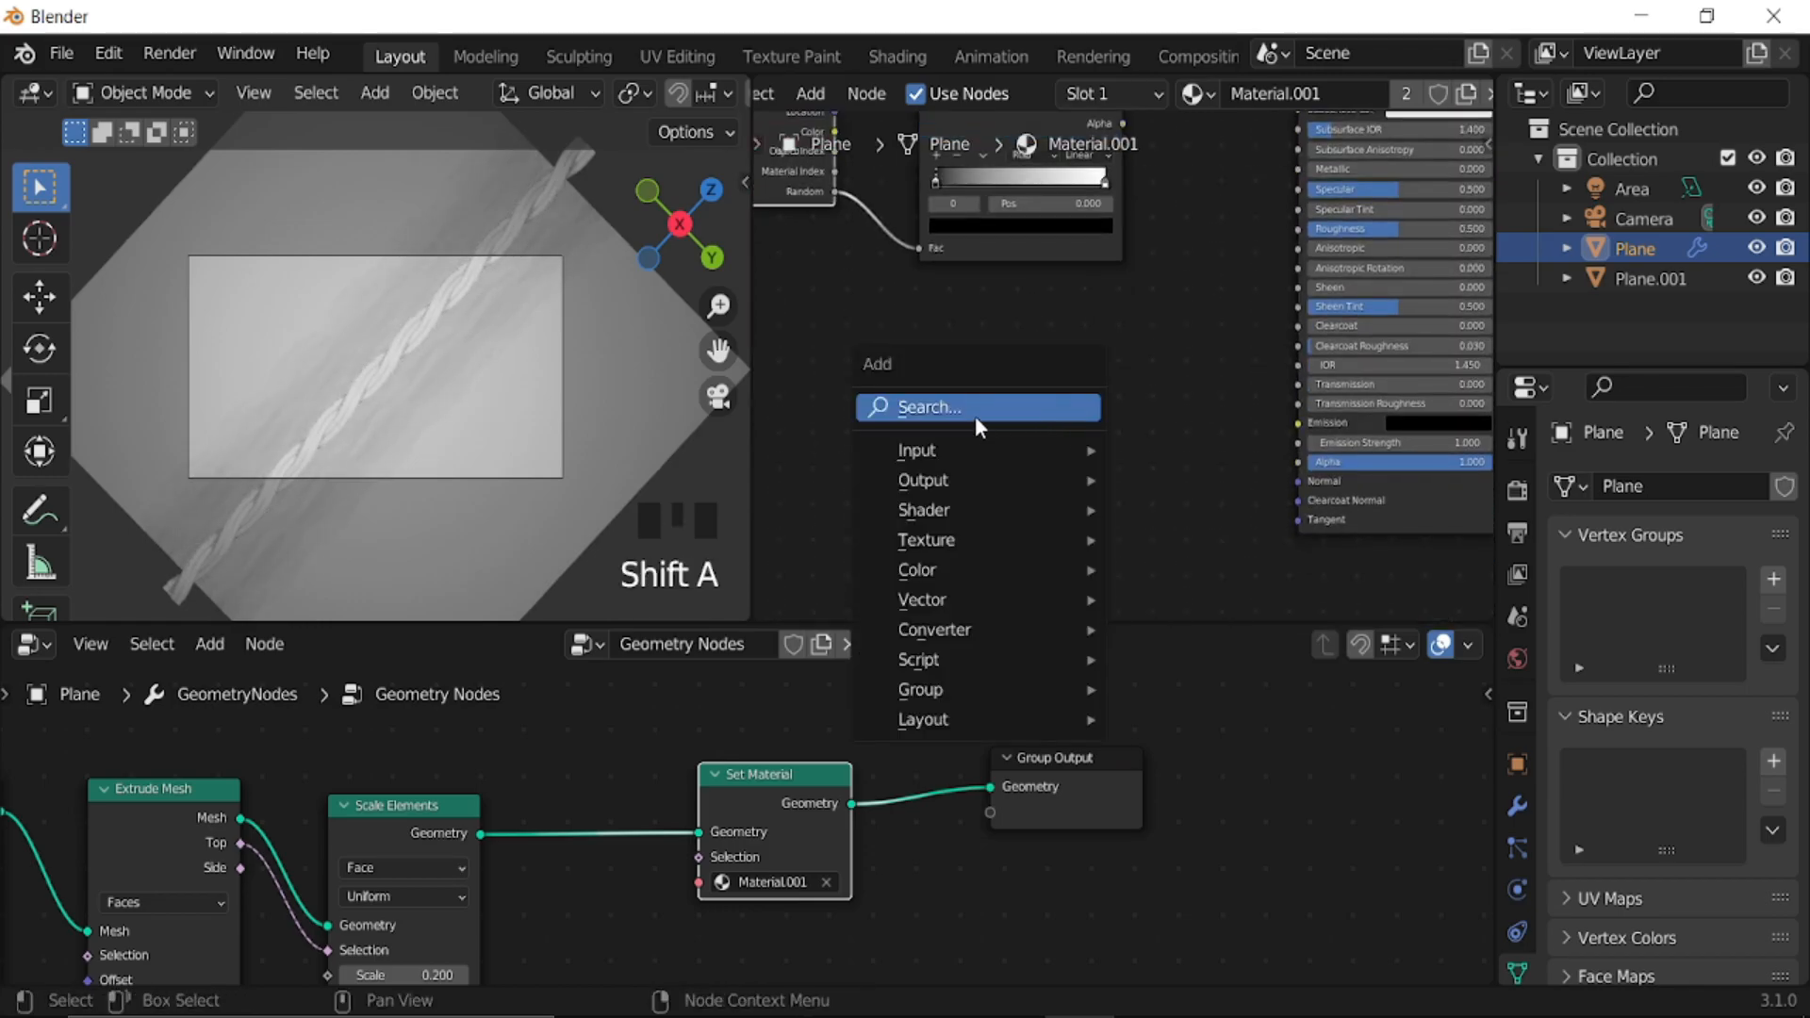
{"action": "left_click", "coordinate": [966, 407]}
{"action": "type", "text": "noi"}
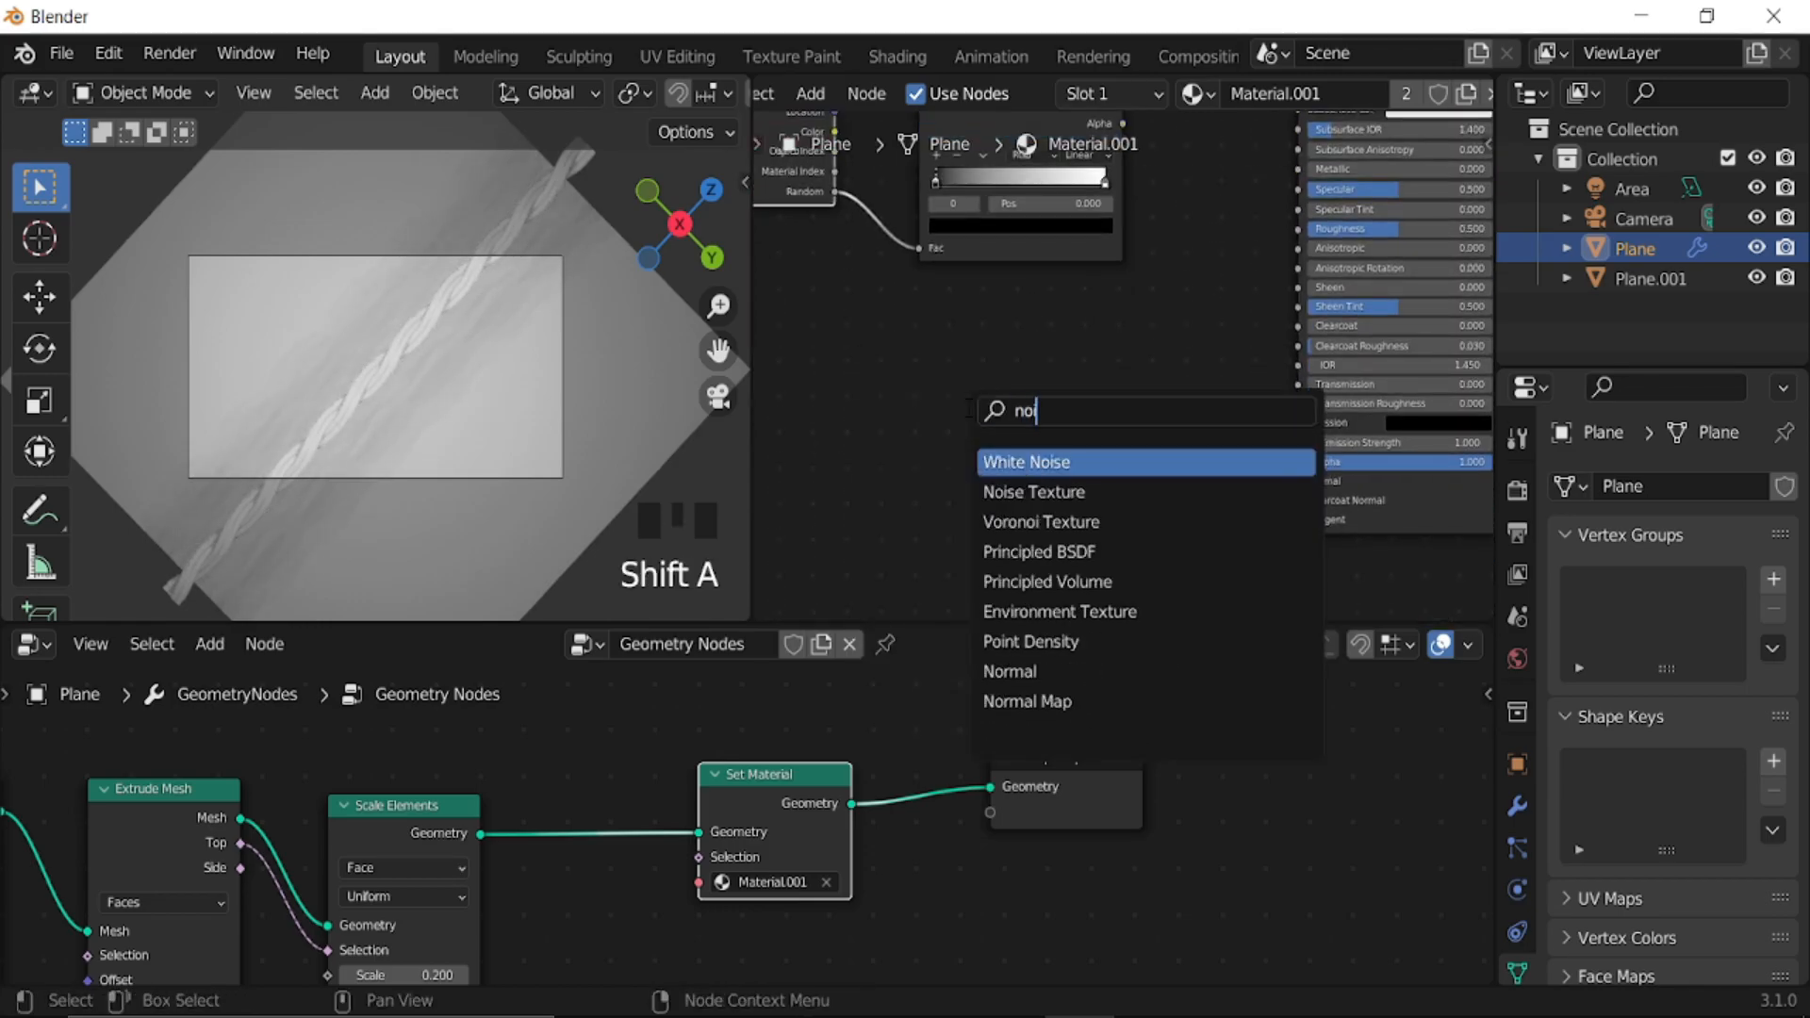
{"action": "key", "text": "Down"}
{"action": "key", "text": "Return"}
{"action": "left_click", "coordinate": [827, 461]}
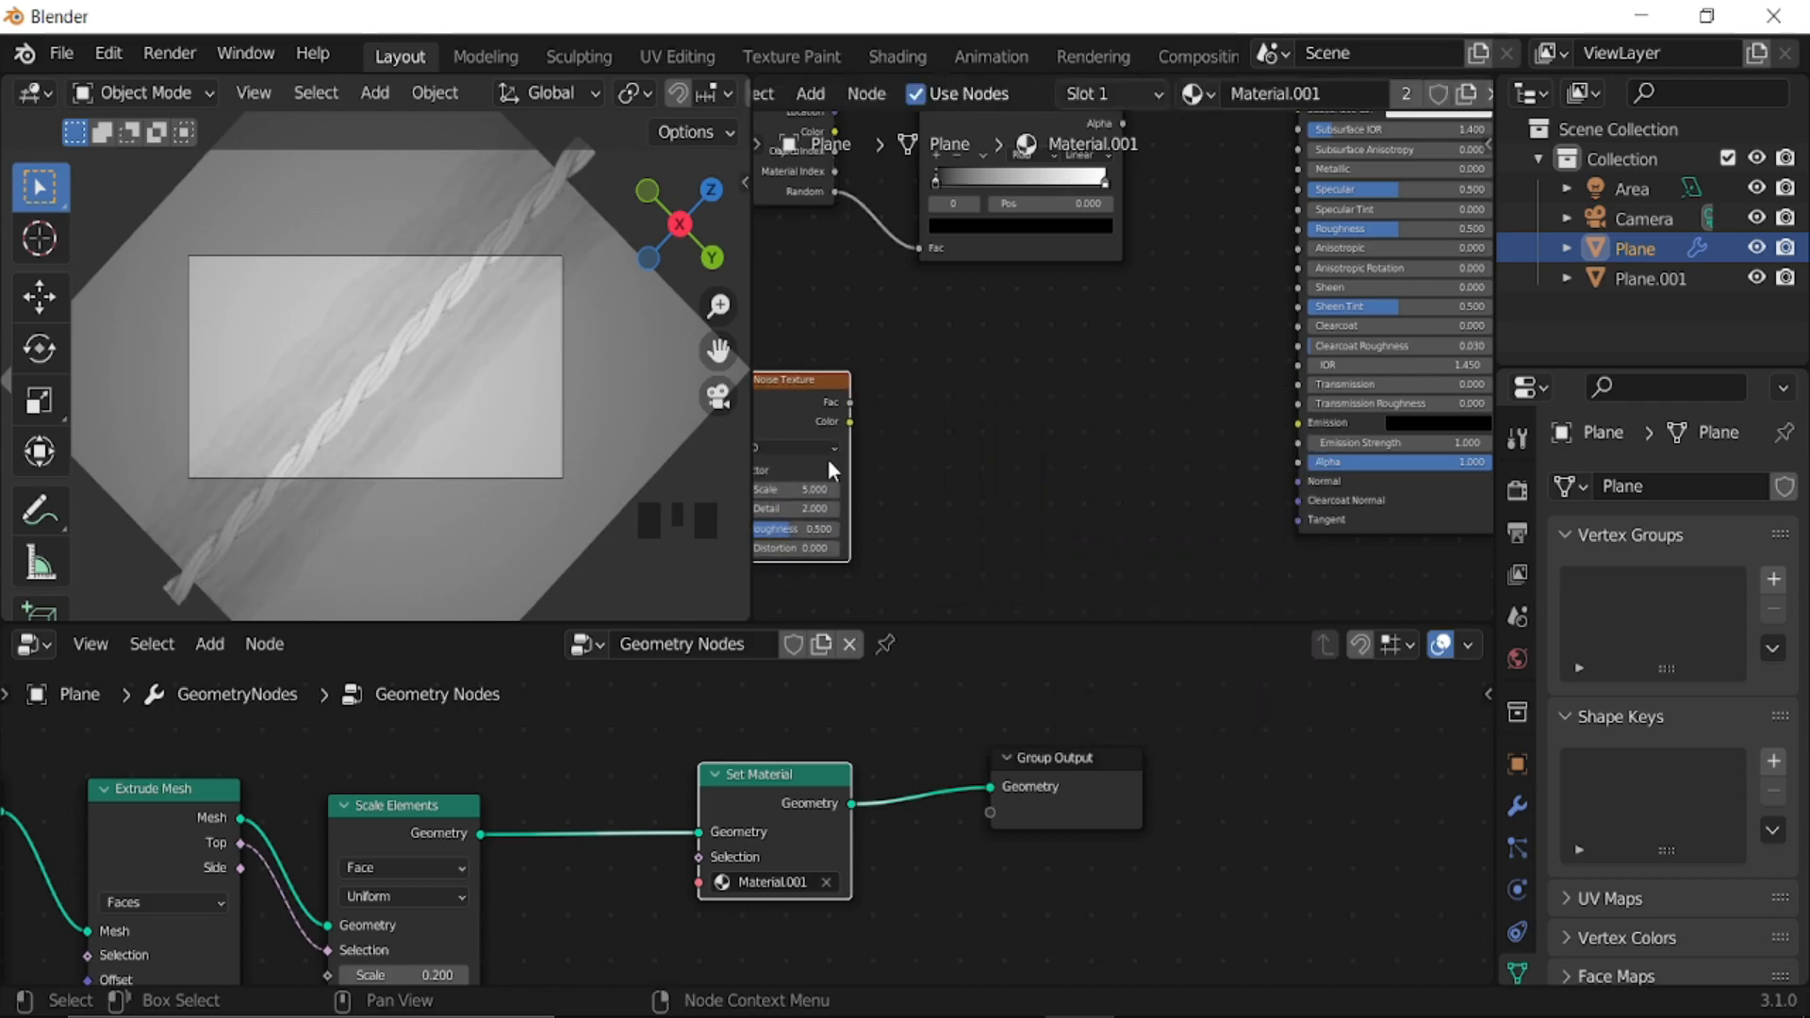
- Add a Bump node beside the Noise Texture and feed the noise Color output into its Height input
{"action": "key", "text": "shift+a"}
{"action": "left_click", "coordinate": [977, 466]}
{"action": "type", "text": "bum"}
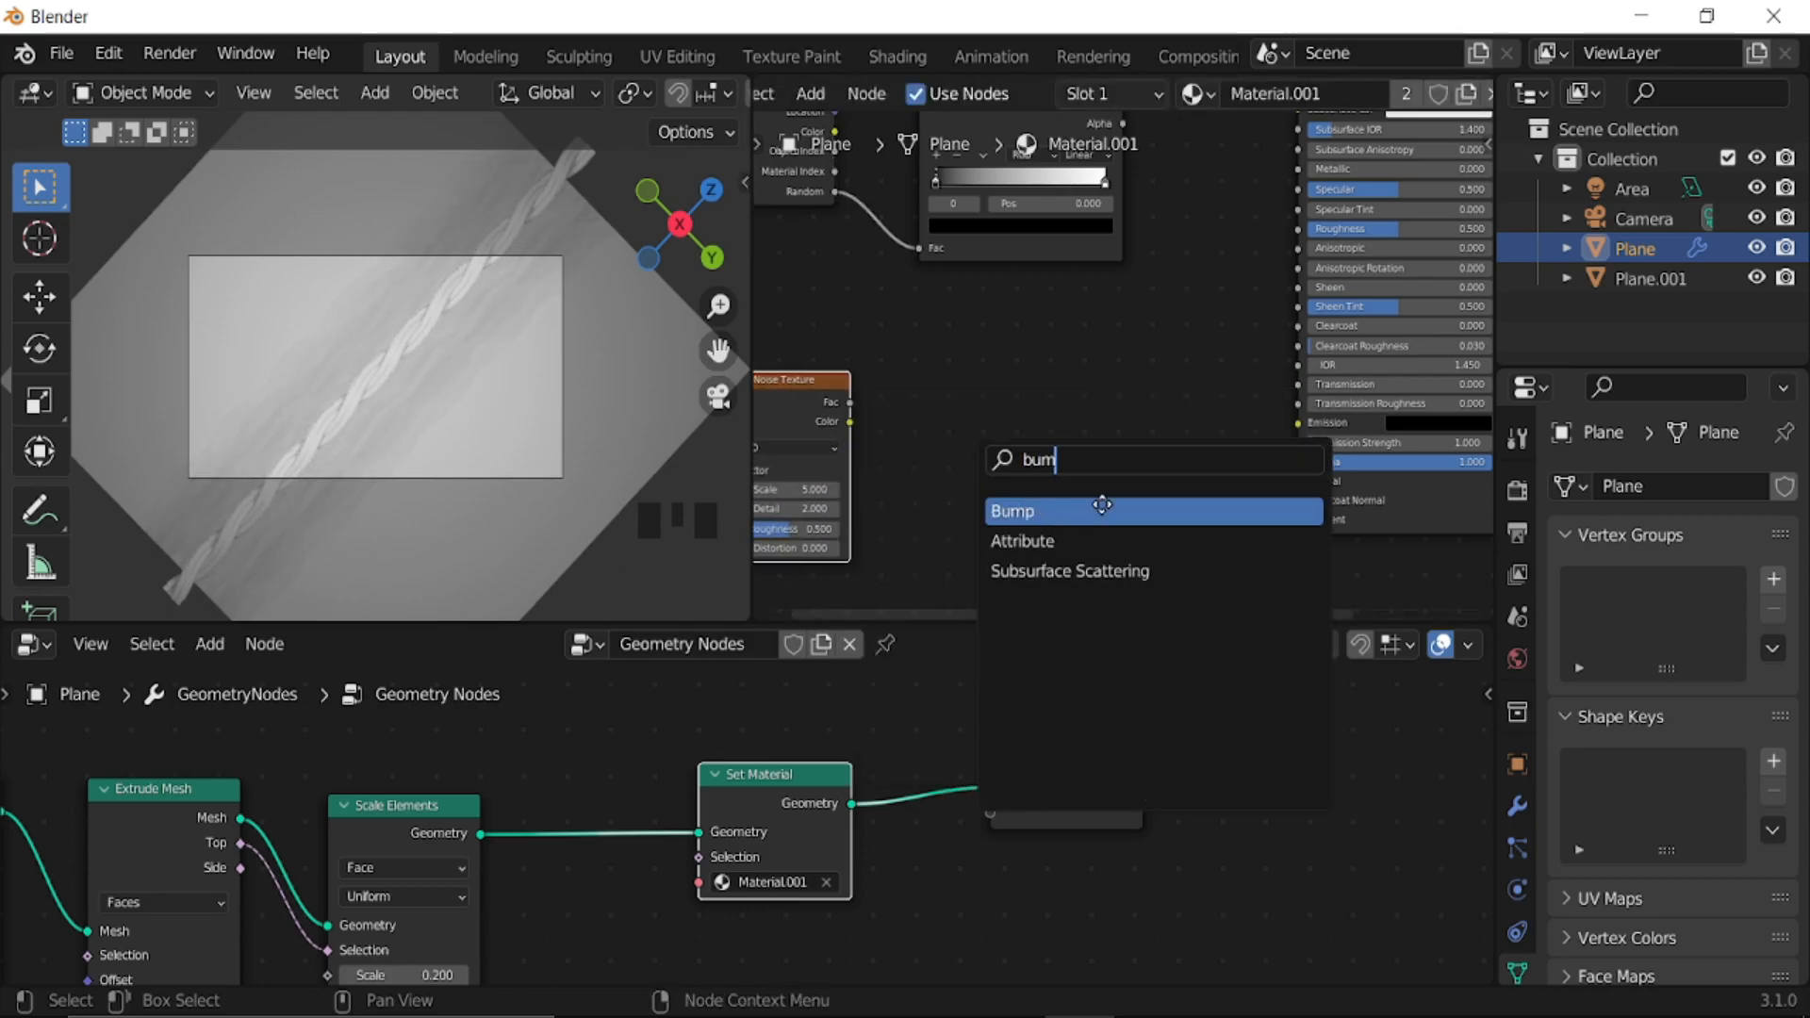
{"action": "key", "text": "Return"}
{"action": "left_click", "coordinate": [919, 373]}
{"action": "left_click_drag", "start_coordinate": [849, 422], "coordinate": [980, 499]}
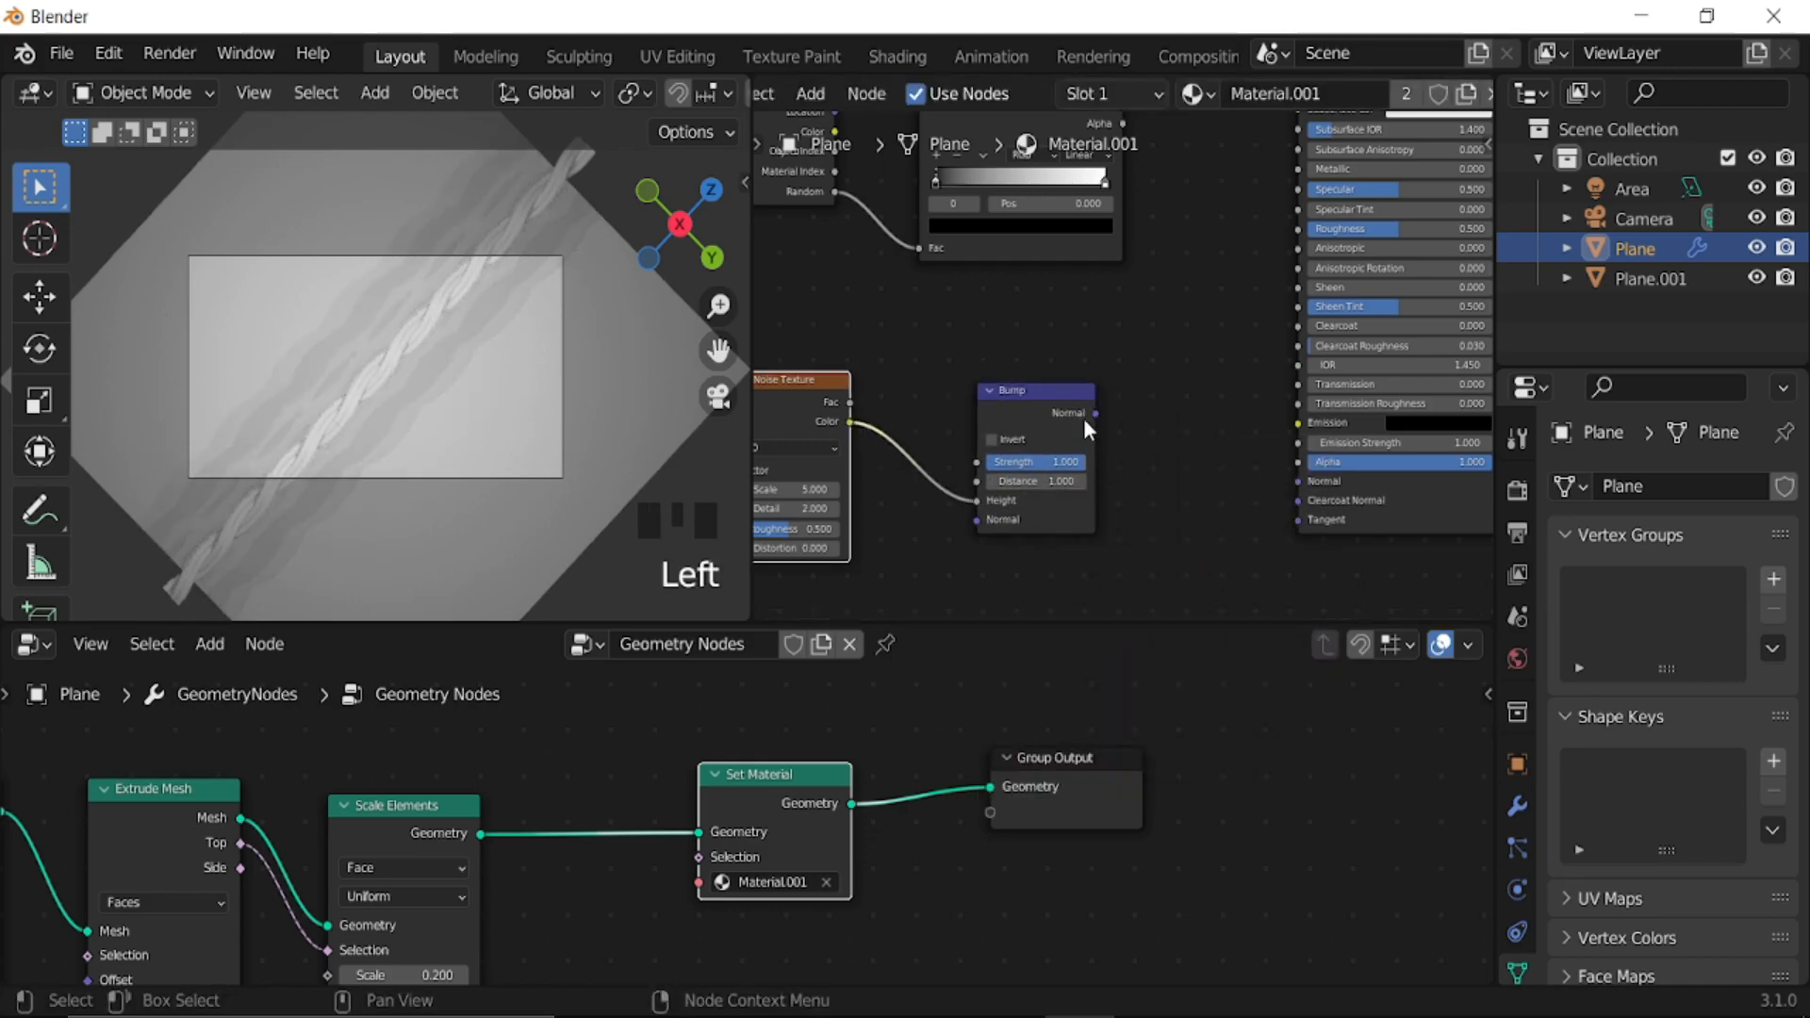
- Connect the ColorRamp's Color output to the Principled BSDF Base Color and move the black stop to about position 0.062
{"action": "middle_click_drag", "start_coordinate": [1129, 336], "coordinate": [1040, 524]}
{"action": "mouse_move", "coordinate": [1034, 338]}
{"action": "left_mouse_down"}
{"action": "mouse_move", "coordinate": [1213, 274]}
{"action": "mouse_move", "coordinate": [1215, 289]}
{"action": "left_mouse_up"}
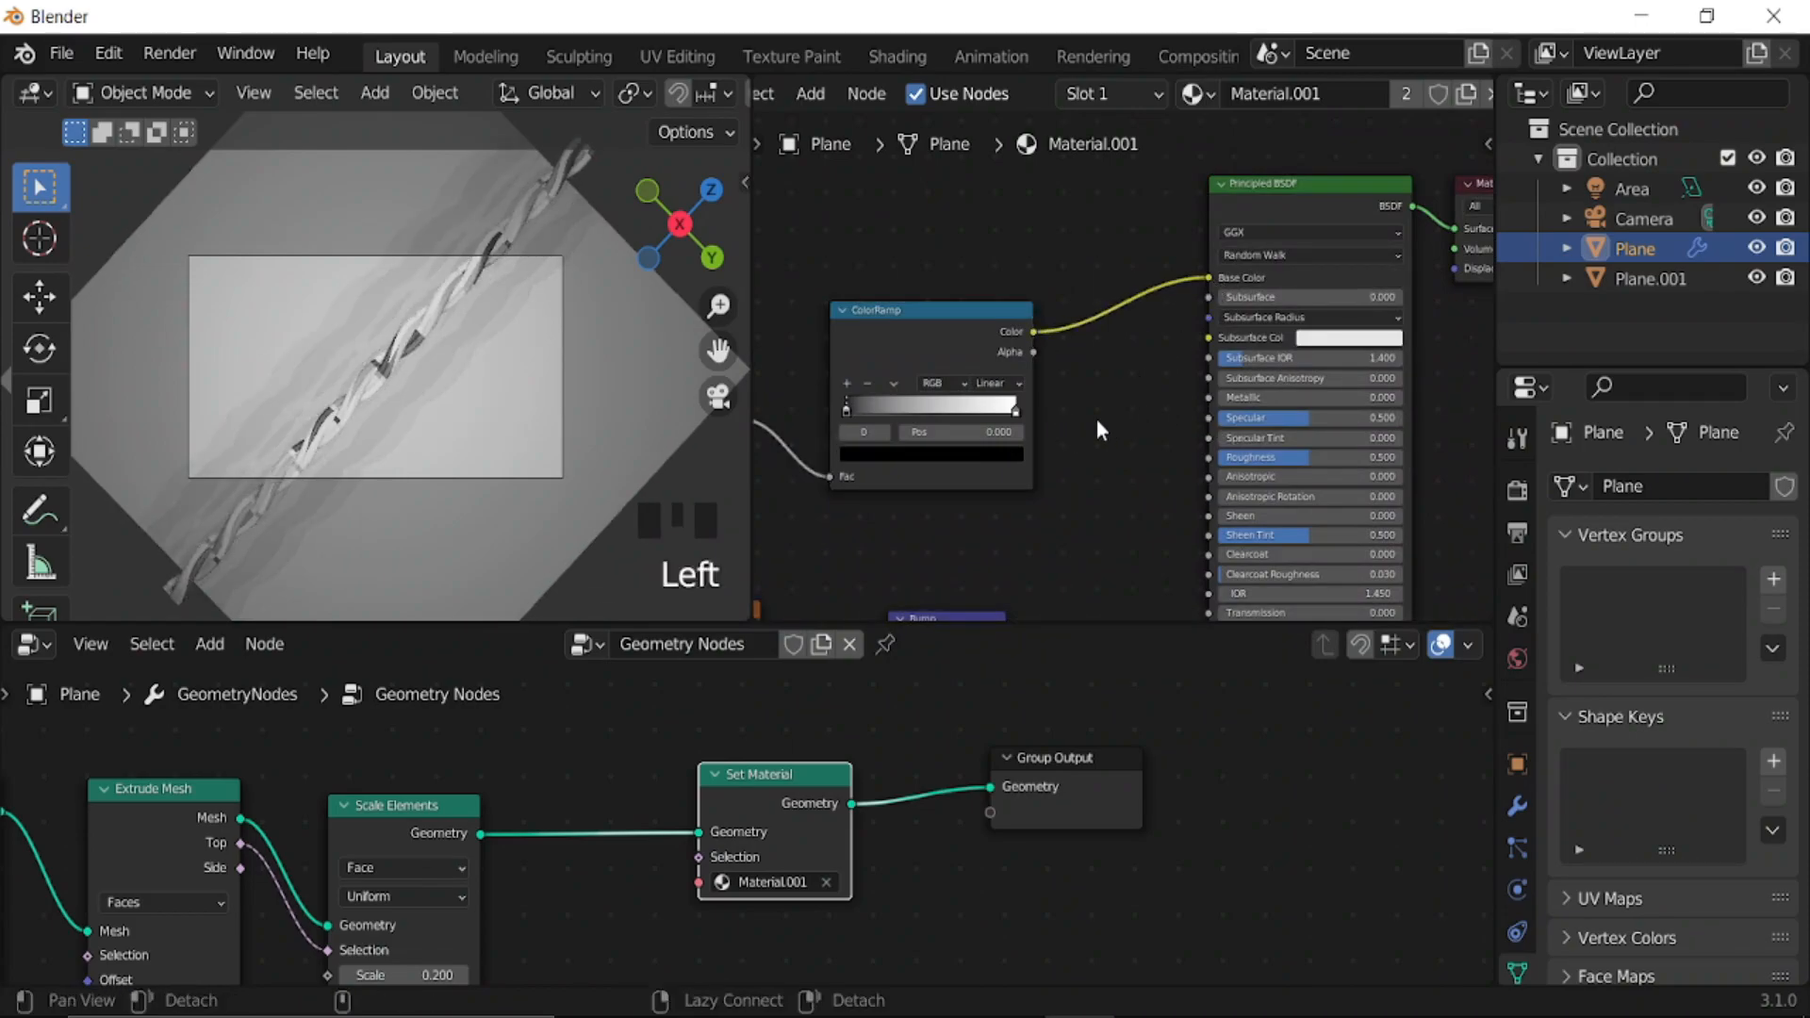
{"action": "middle_click_drag", "start_coordinate": [1096, 421], "coordinate": [1140, 435]}
{"action": "scroll", "coordinate": [374, 440], "scroll_direction": "up", "scroll_amount": 4}
{"action": "scroll", "coordinate": [373, 440], "scroll_direction": "up", "scroll_amount": 2}
{"action": "middle_click_drag", "start_coordinate": [905, 396], "coordinate": [1019, 372]}
{"action": "left_click", "coordinate": [999, 389]}
{"action": "mouse_move", "coordinate": [998, 389]}
{"action": "left_mouse_down"}
{"action": "mouse_move", "coordinate": [1071, 388]}
{"action": "mouse_move", "coordinate": [1005, 387]}
{"action": "left_mouse_up"}
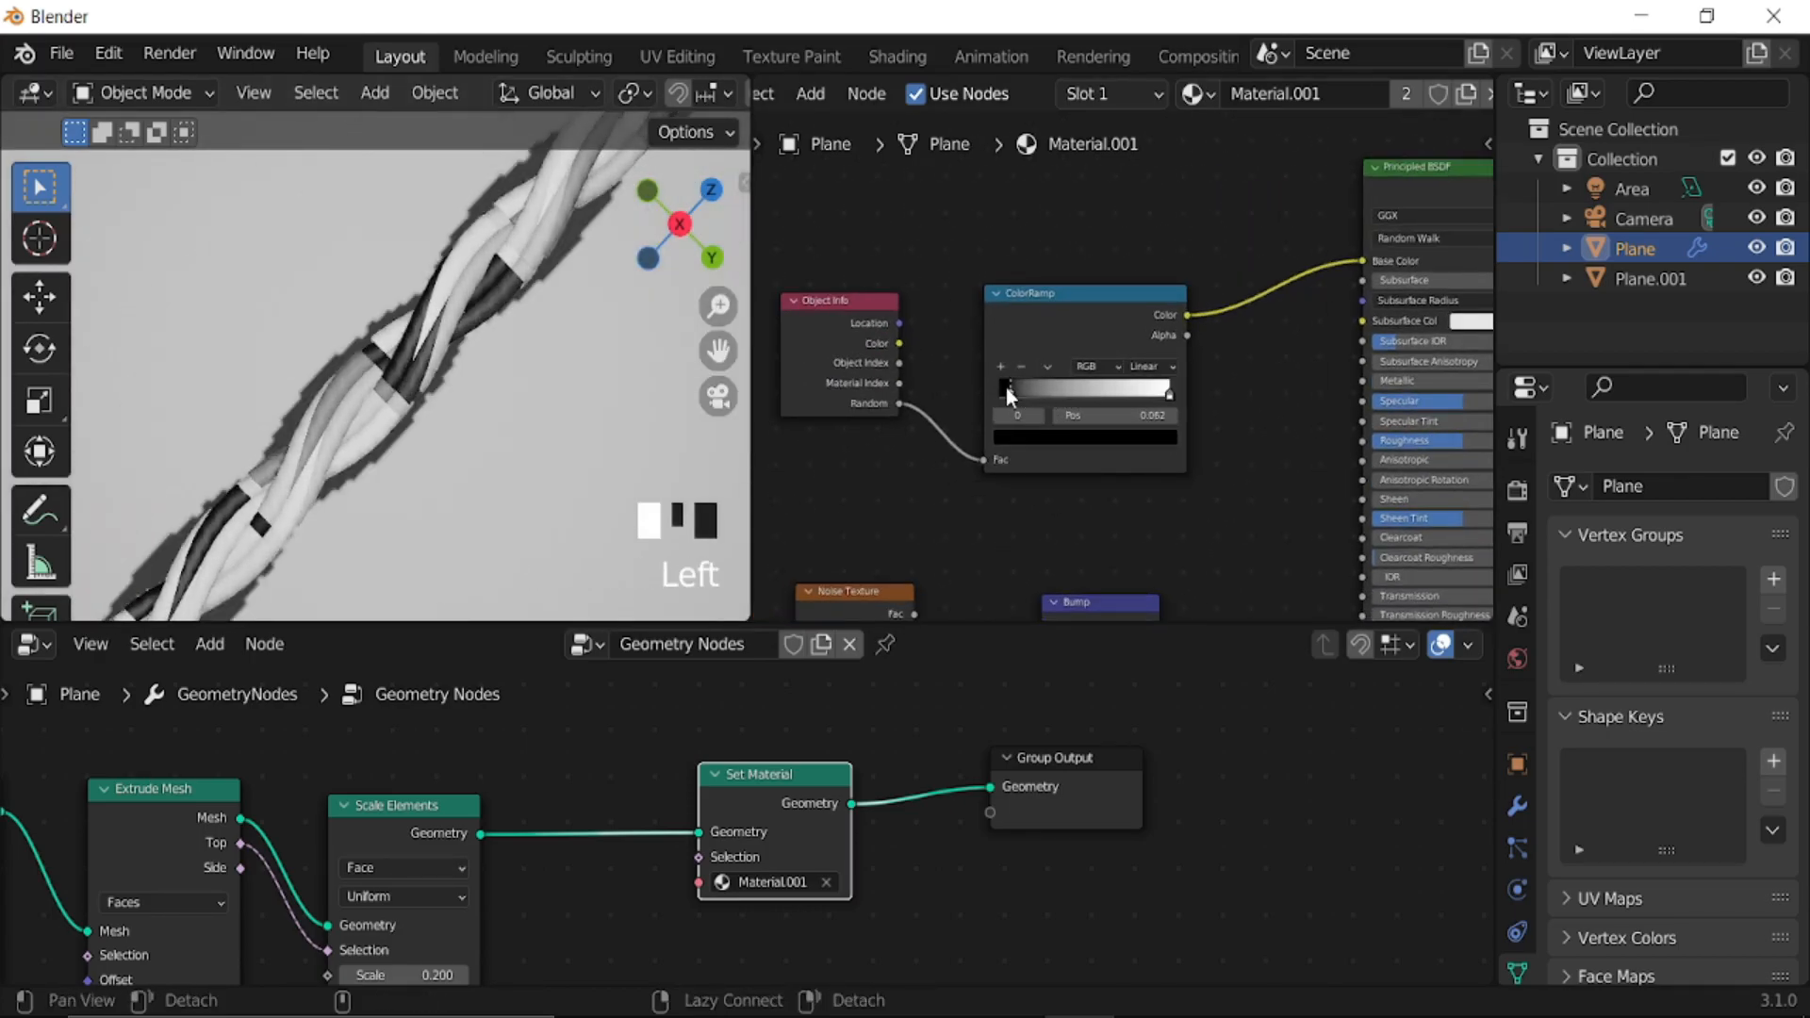
- Tint the ColorRamp's white end stop pale pink, with hue about 0.048 and saturation about 0.238
{"action": "left_click", "coordinate": [1167, 392]}
{"action": "left_click", "coordinate": [1136, 440]}
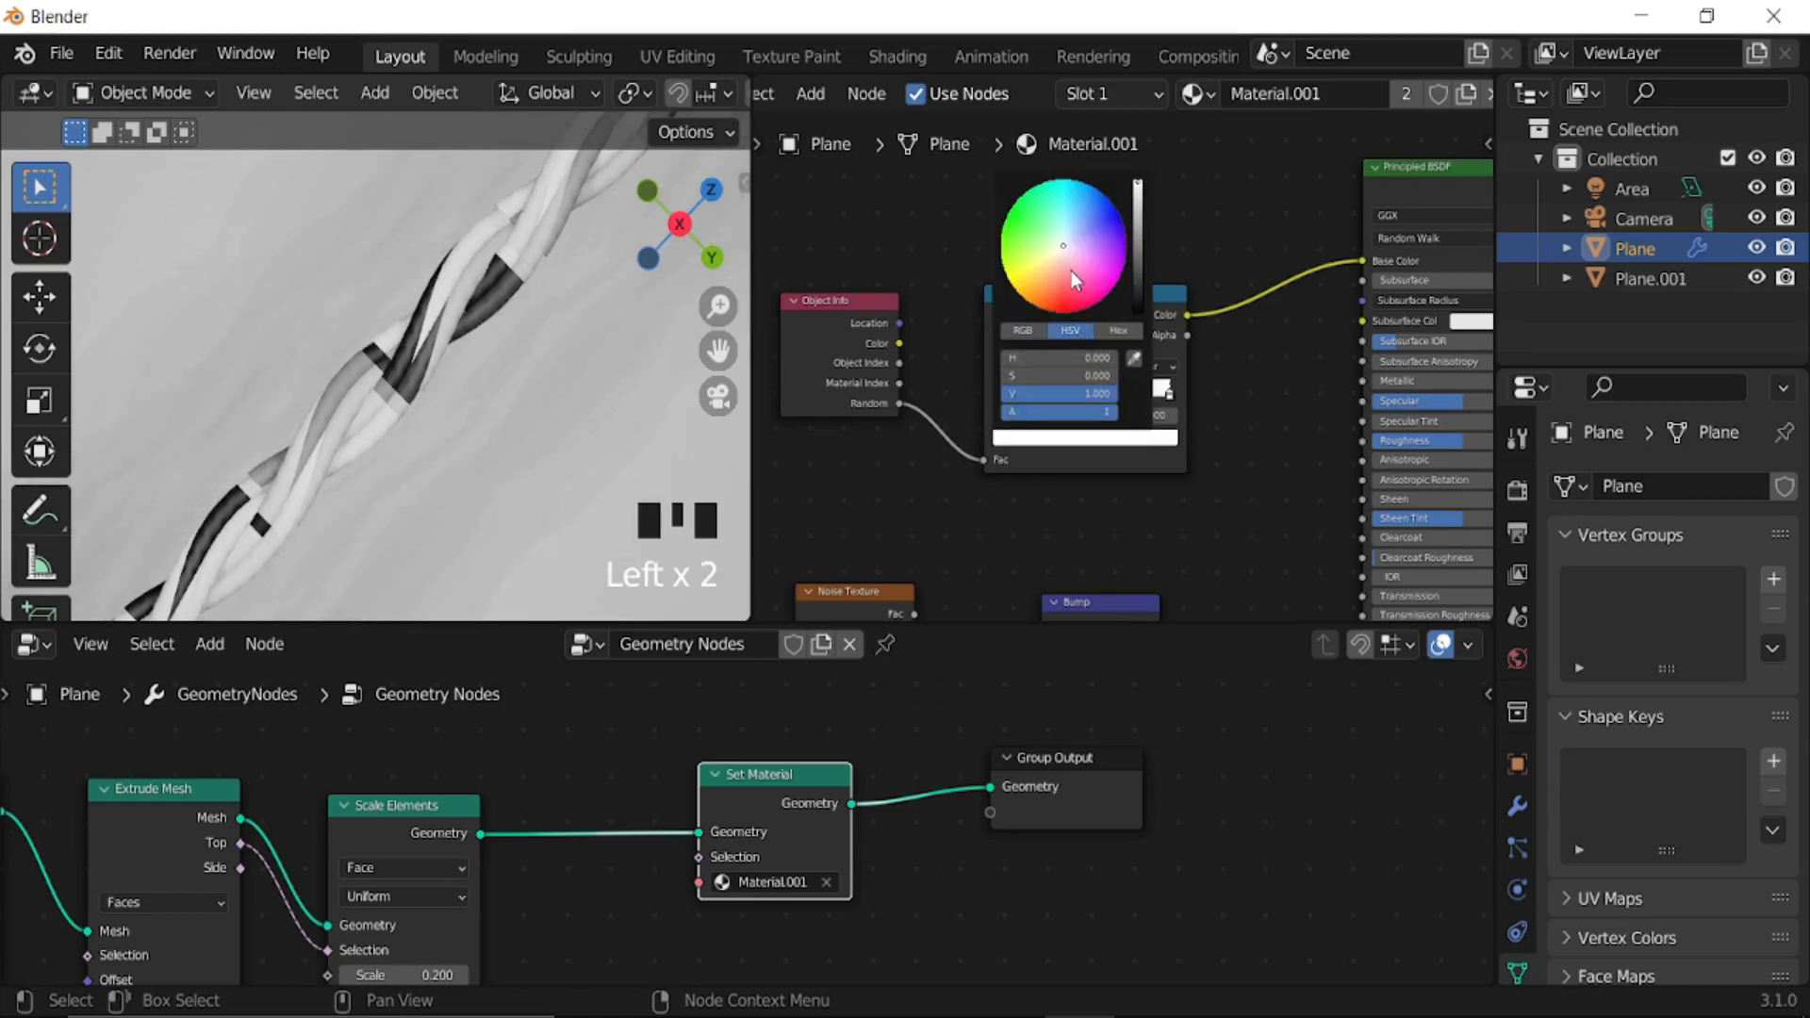
{"action": "mouse_move", "coordinate": [1063, 253]}
{"action": "left_mouse_down"}
{"action": "mouse_move", "coordinate": [1099, 278]}
{"action": "mouse_move", "coordinate": [1065, 252]}
{"action": "left_mouse_up"}
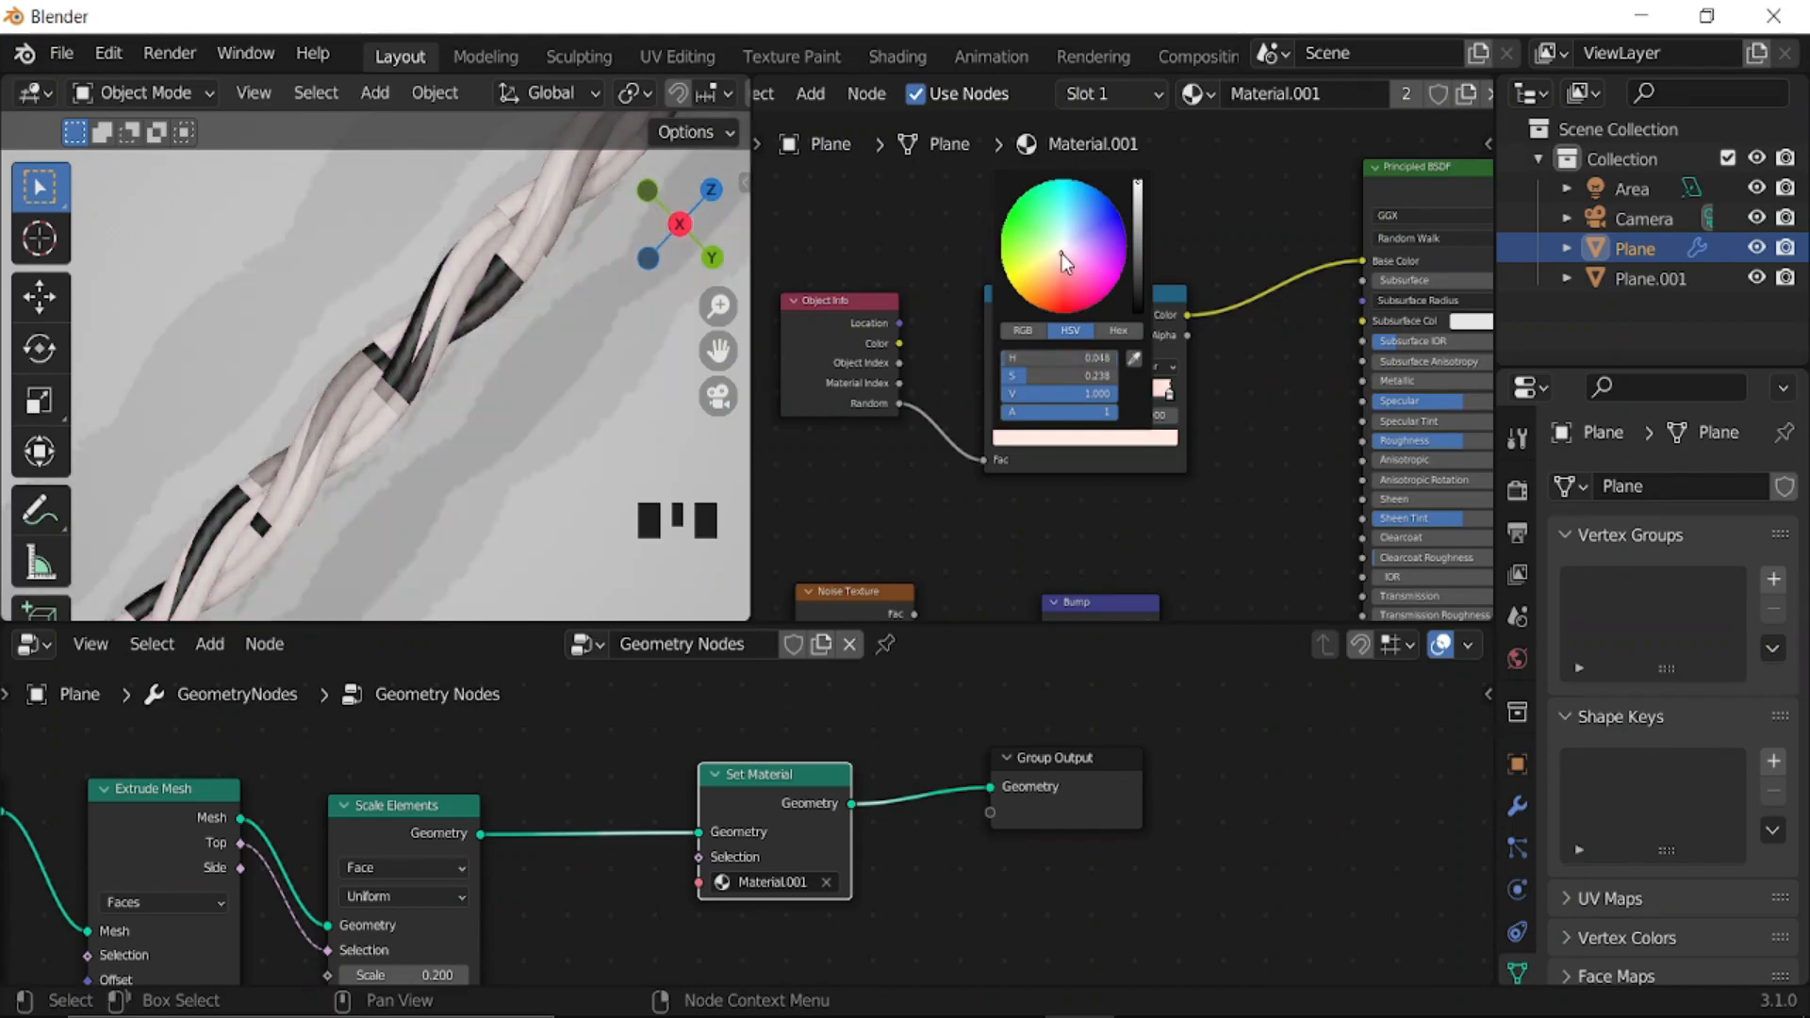
- Add a middle stop to the ColorRamp and color it magenta, with hue about 0.914 and saturation about 0.992
{"action": "left_click", "coordinate": [1002, 368]}
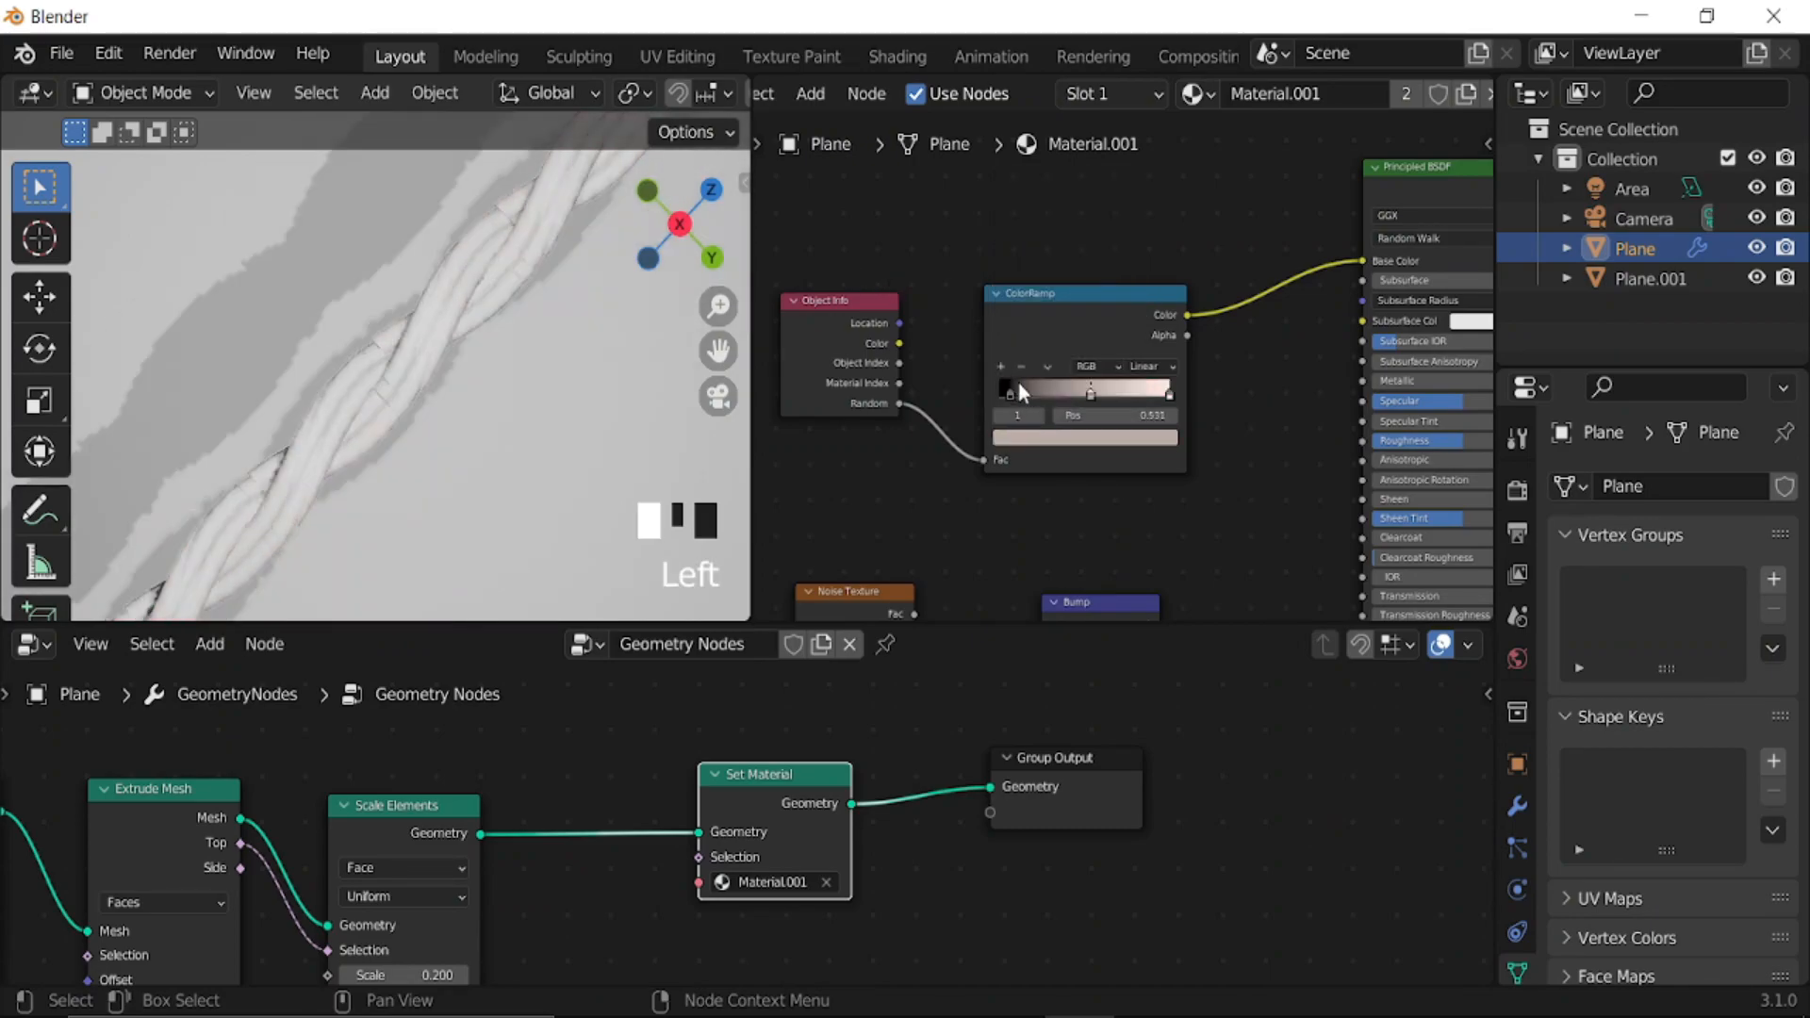
{"action": "left_click", "coordinate": [1100, 315]}
{"action": "left_click", "coordinate": [1086, 438]}
{"action": "left_click_drag", "start_coordinate": [1071, 264], "coordinate": [1099, 292]}
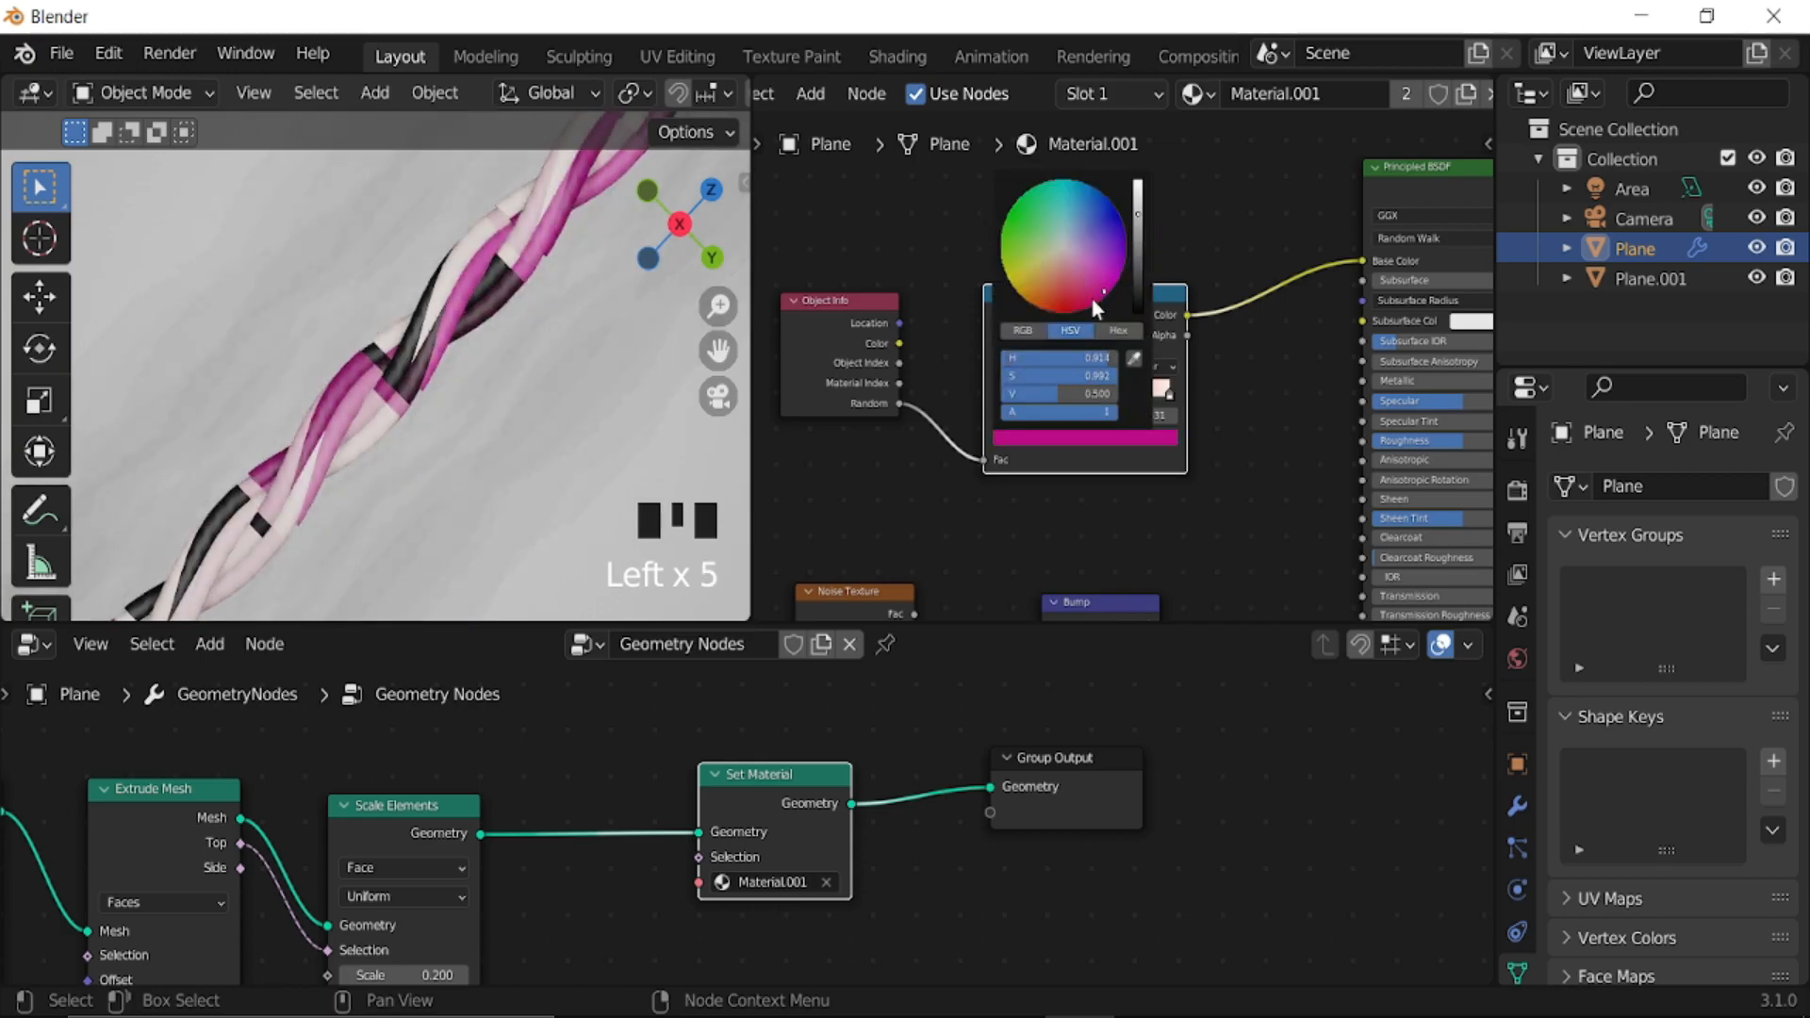
- Add another ColorRamp stop between the black and magenta ones and color it teal
{"action": "left_click", "coordinate": [1003, 366]}
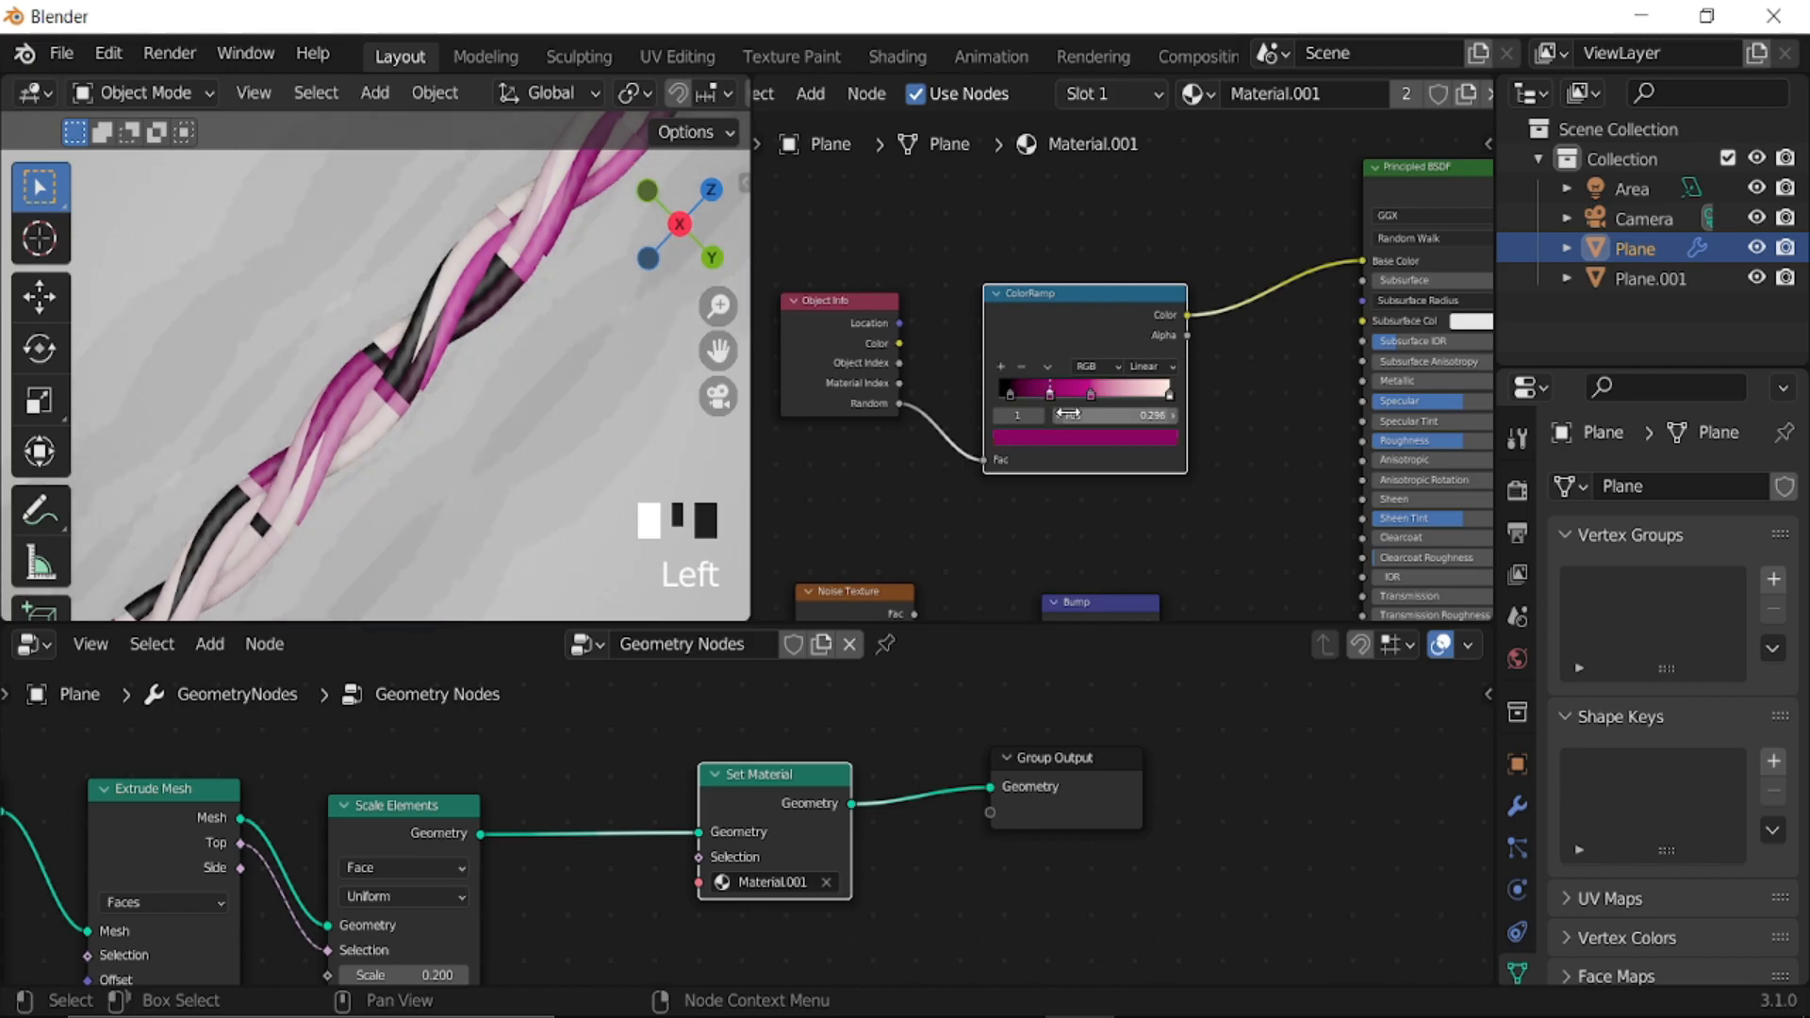
{"action": "left_click", "coordinate": [1046, 392]}
{"action": "left_click", "coordinate": [1069, 430]}
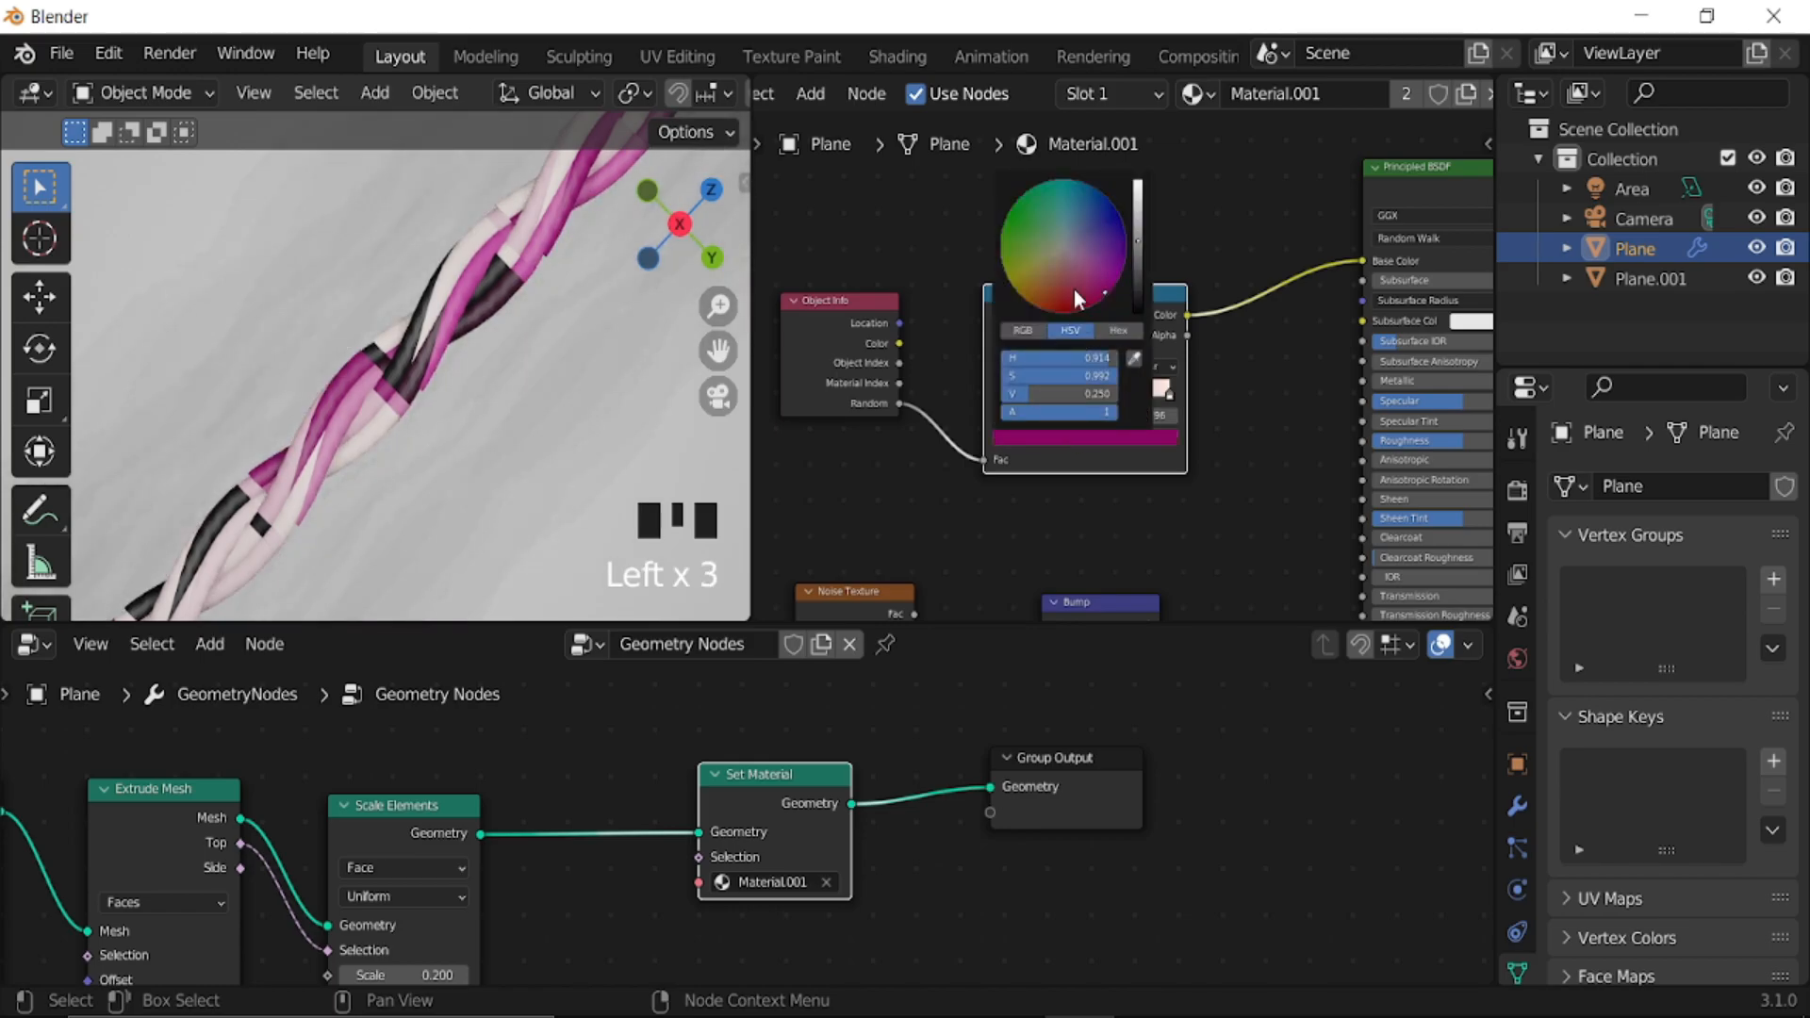
{"action": "left_click_drag", "start_coordinate": [1101, 300], "coordinate": [1053, 243]}
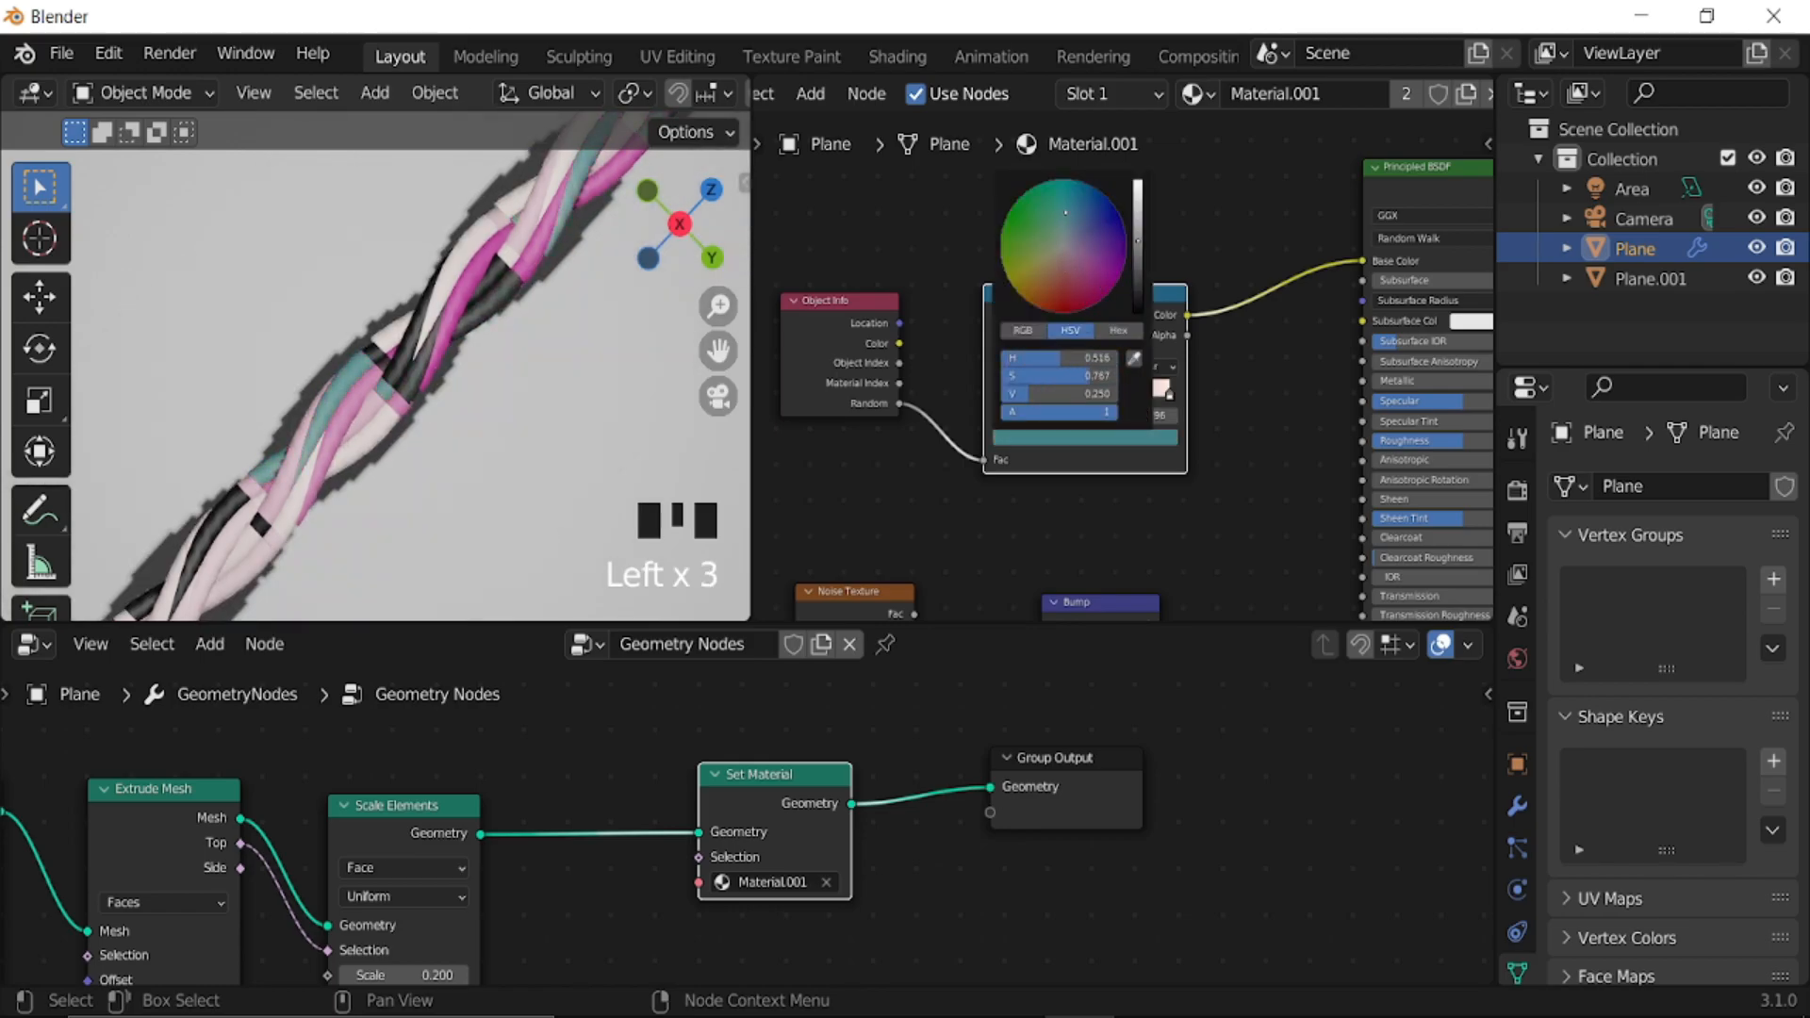
- Connect the Bump node's Normal output to the Principled BSDF Normal input
{"action": "scroll", "coordinate": [502, 444], "scroll_direction": "down", "scroll_amount": 5}
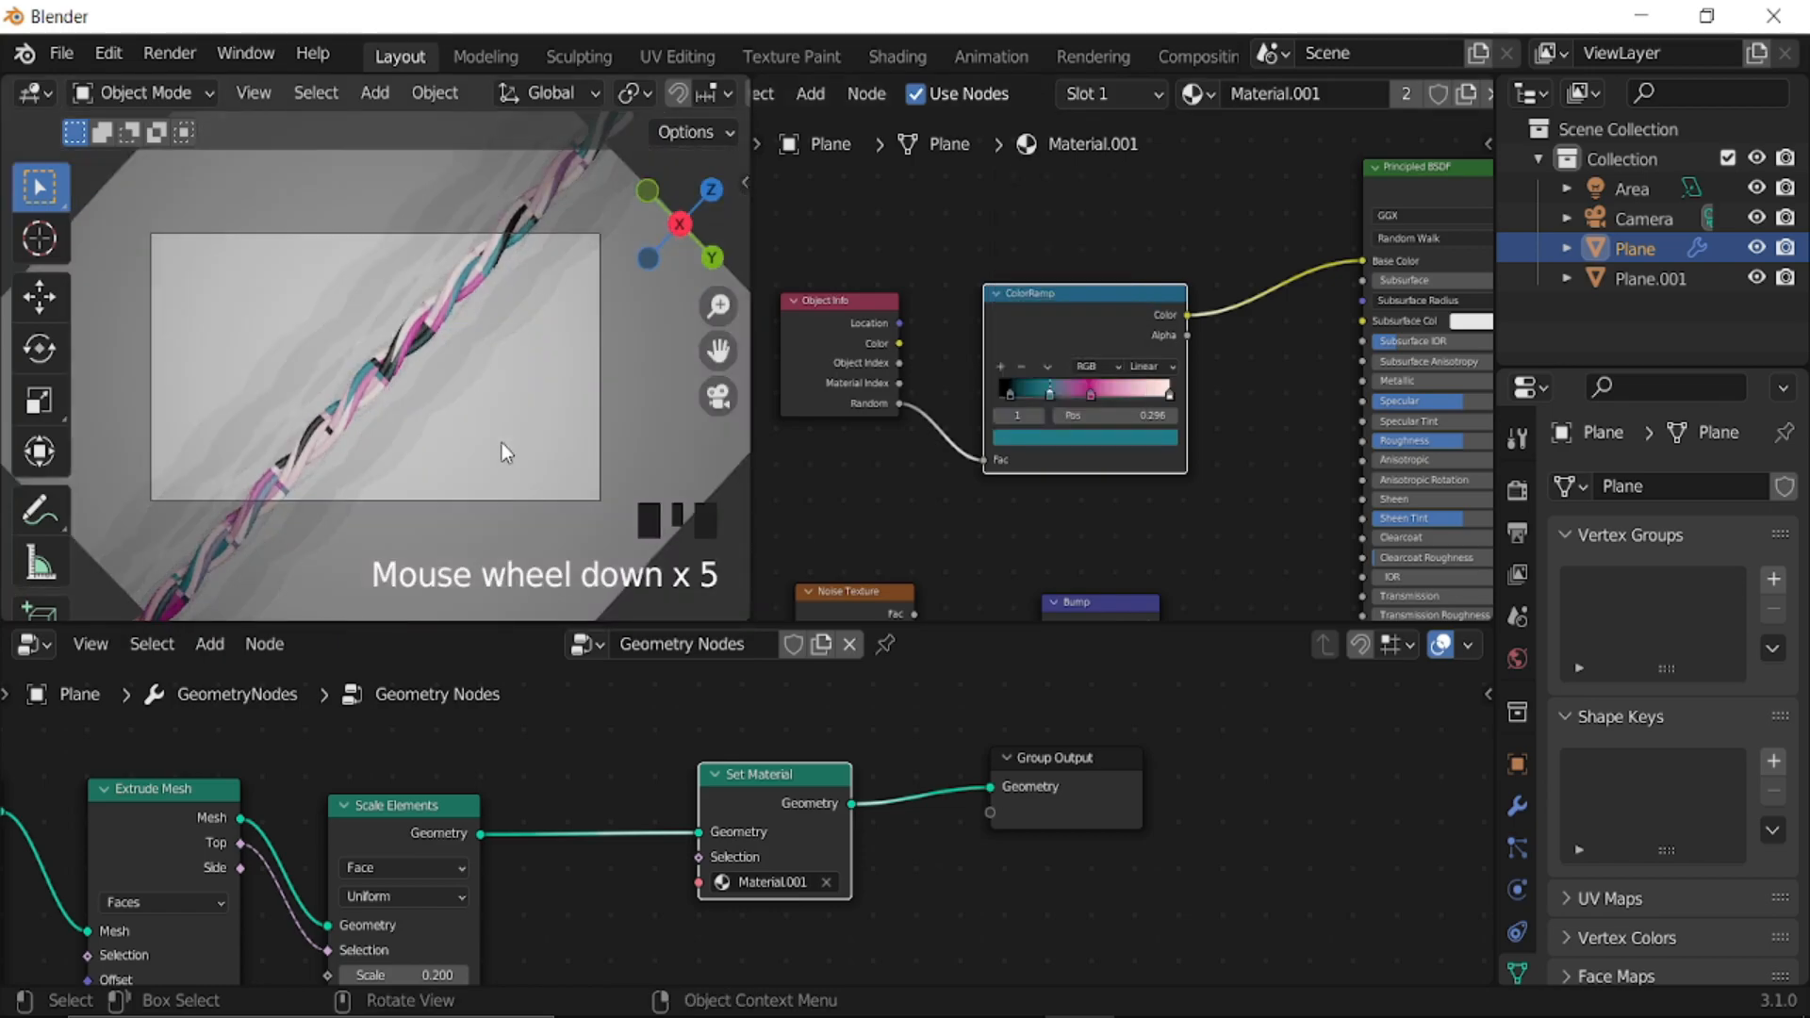
{"action": "scroll", "coordinate": [501, 444], "scroll_direction": "up", "scroll_amount": 3}
{"action": "middle_click_drag", "start_coordinate": [1311, 507], "coordinate": [1148, 514]}
{"action": "scroll", "coordinate": [1041, 479], "scroll_direction": "up", "scroll_amount": 5}
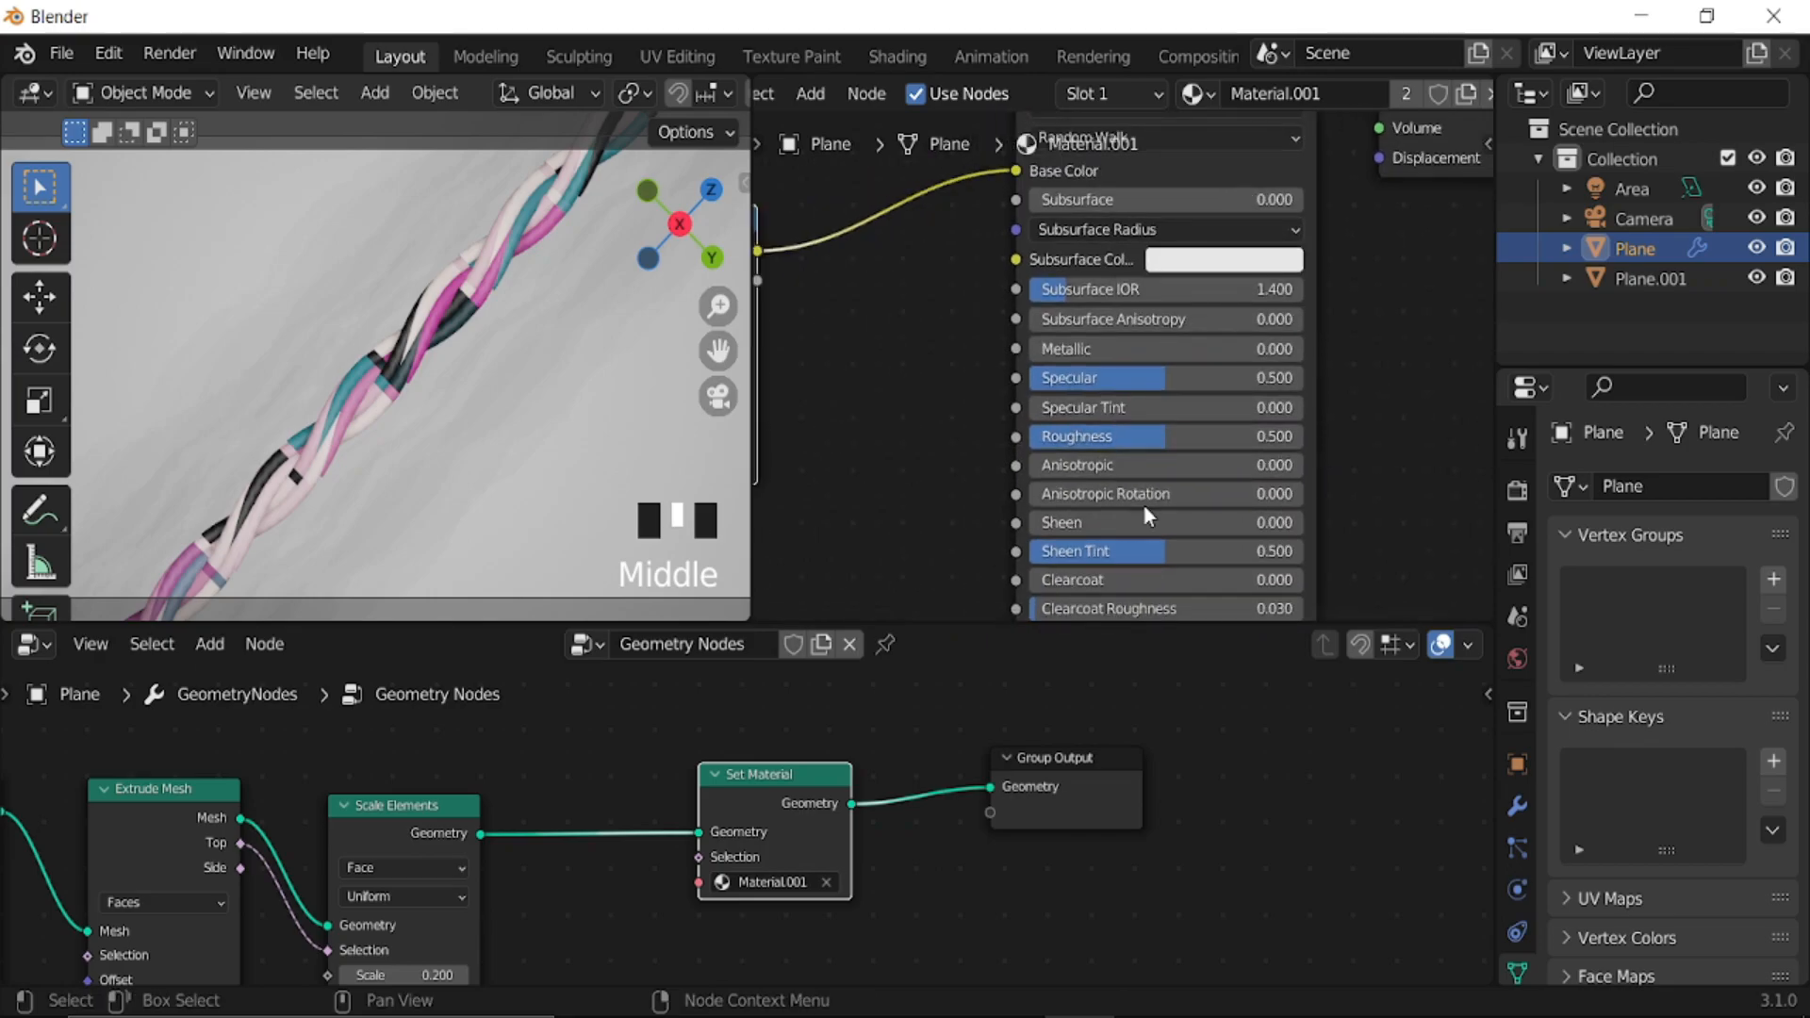
{"action": "scroll", "coordinate": [1146, 486], "scroll_direction": "up", "scroll_amount": 3}
{"action": "left_click_drag", "start_coordinate": [1148, 460], "coordinate": [981, 461]}
{"action": "middle_click_drag", "start_coordinate": [982, 461], "coordinate": [1079, 336]}
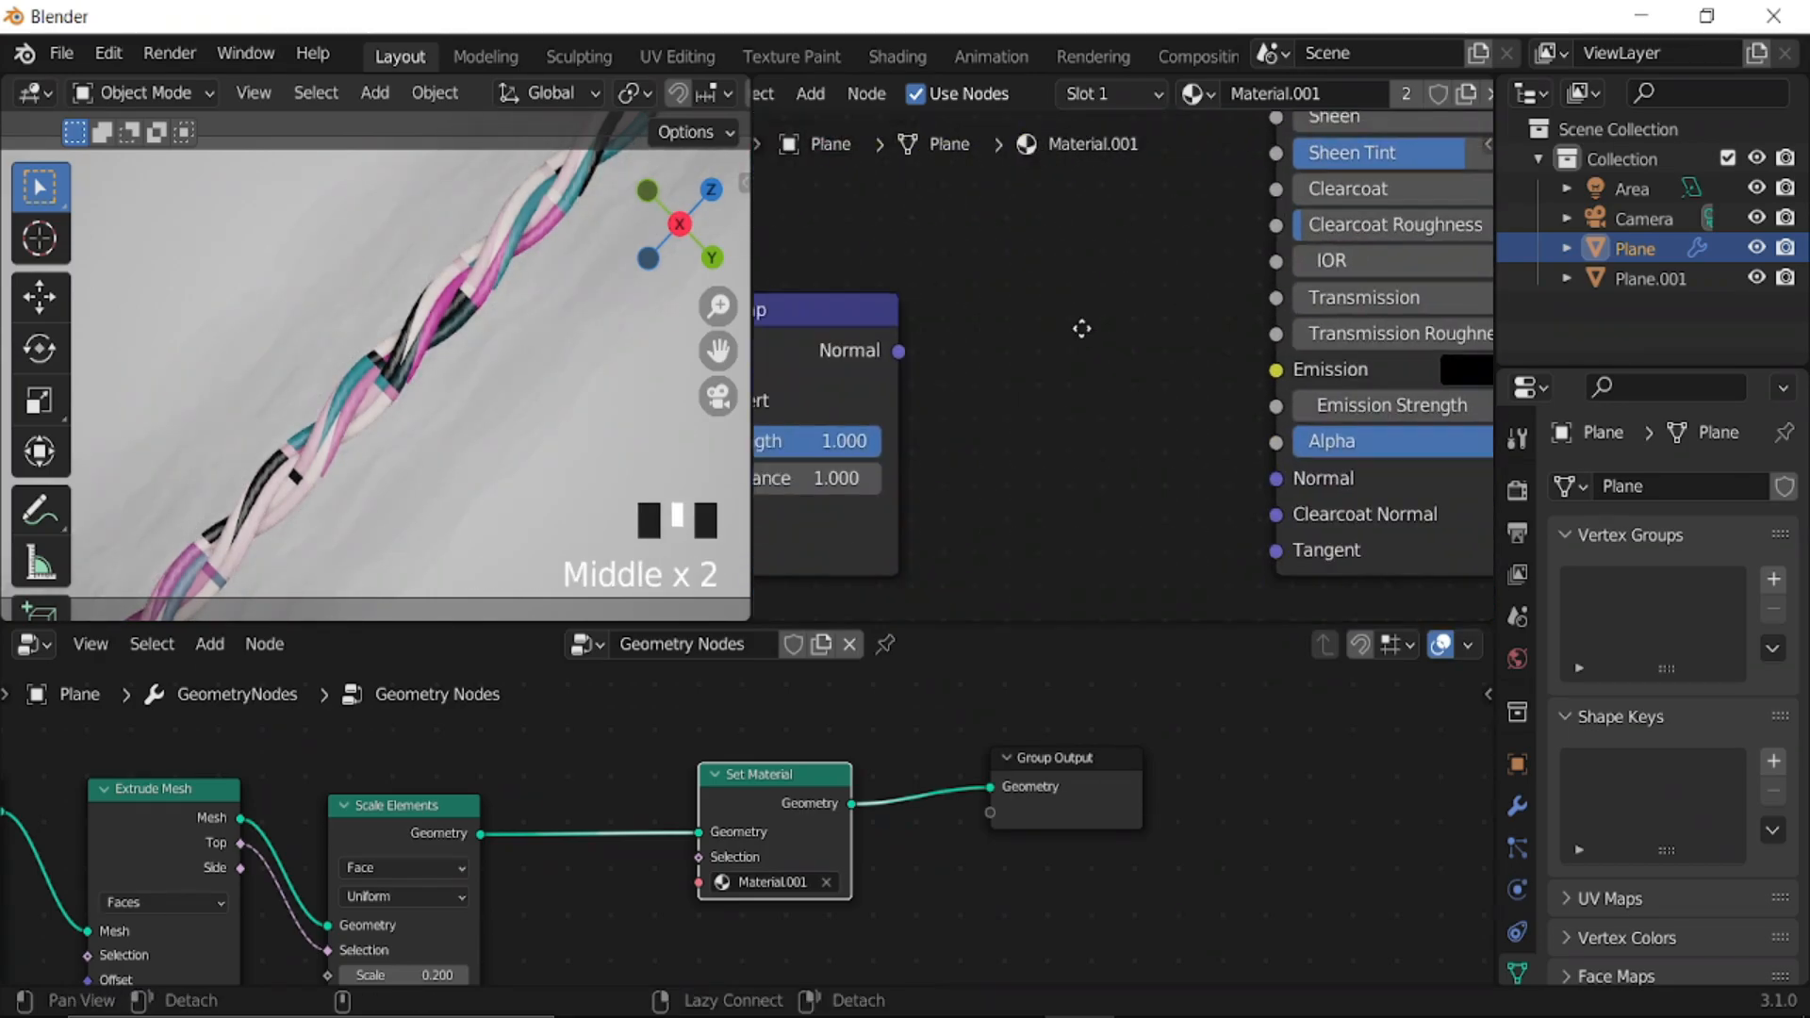
{"action": "left_click_drag", "start_coordinate": [908, 326], "coordinate": [1290, 445]}
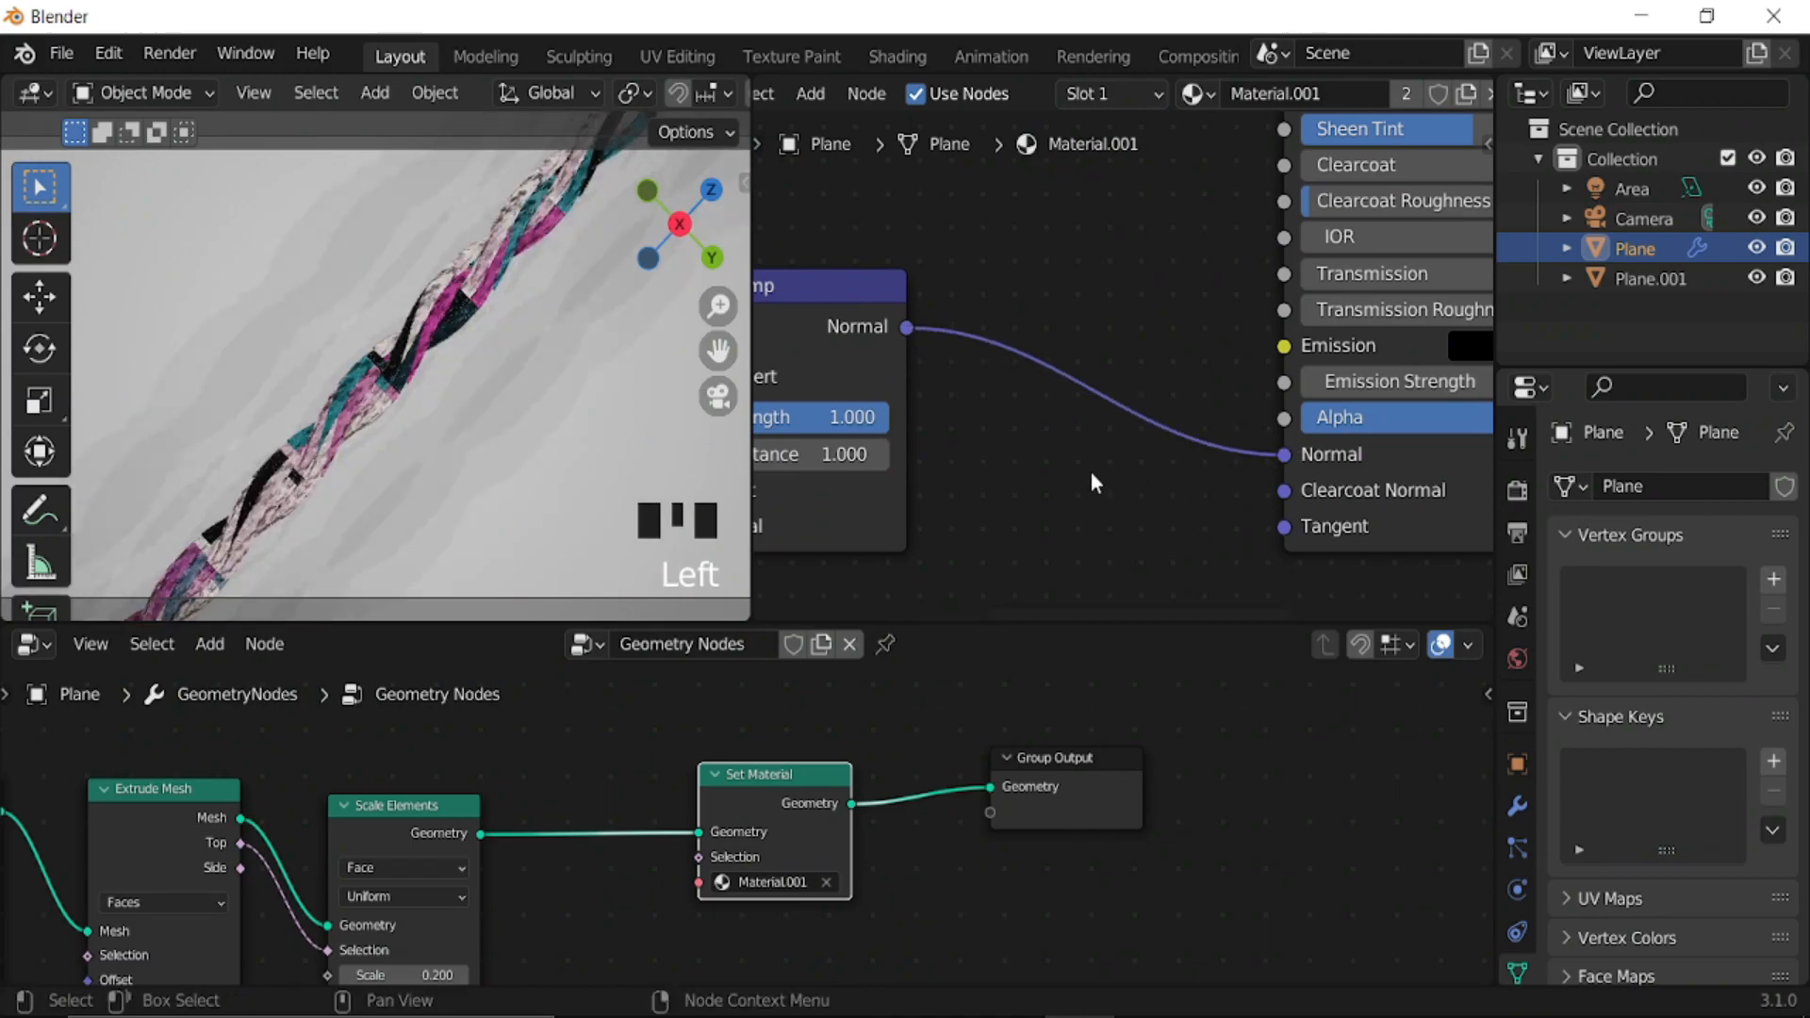
- Reduce the Bump node's Strength to about 0.327
{"action": "scroll", "coordinate": [433, 372], "scroll_direction": "up", "scroll_amount": 6}
{"action": "middle_click_drag", "start_coordinate": [1068, 401], "coordinate": [1174, 460]}
{"action": "scroll", "coordinate": [1162, 443], "scroll_direction": "up", "scroll_amount": 3}
{"action": "left_click_drag", "start_coordinate": [1155, 383], "coordinate": [991, 383]}
{"action": "scroll", "coordinate": [471, 417], "scroll_direction": "down", "scroll_amount": 7}
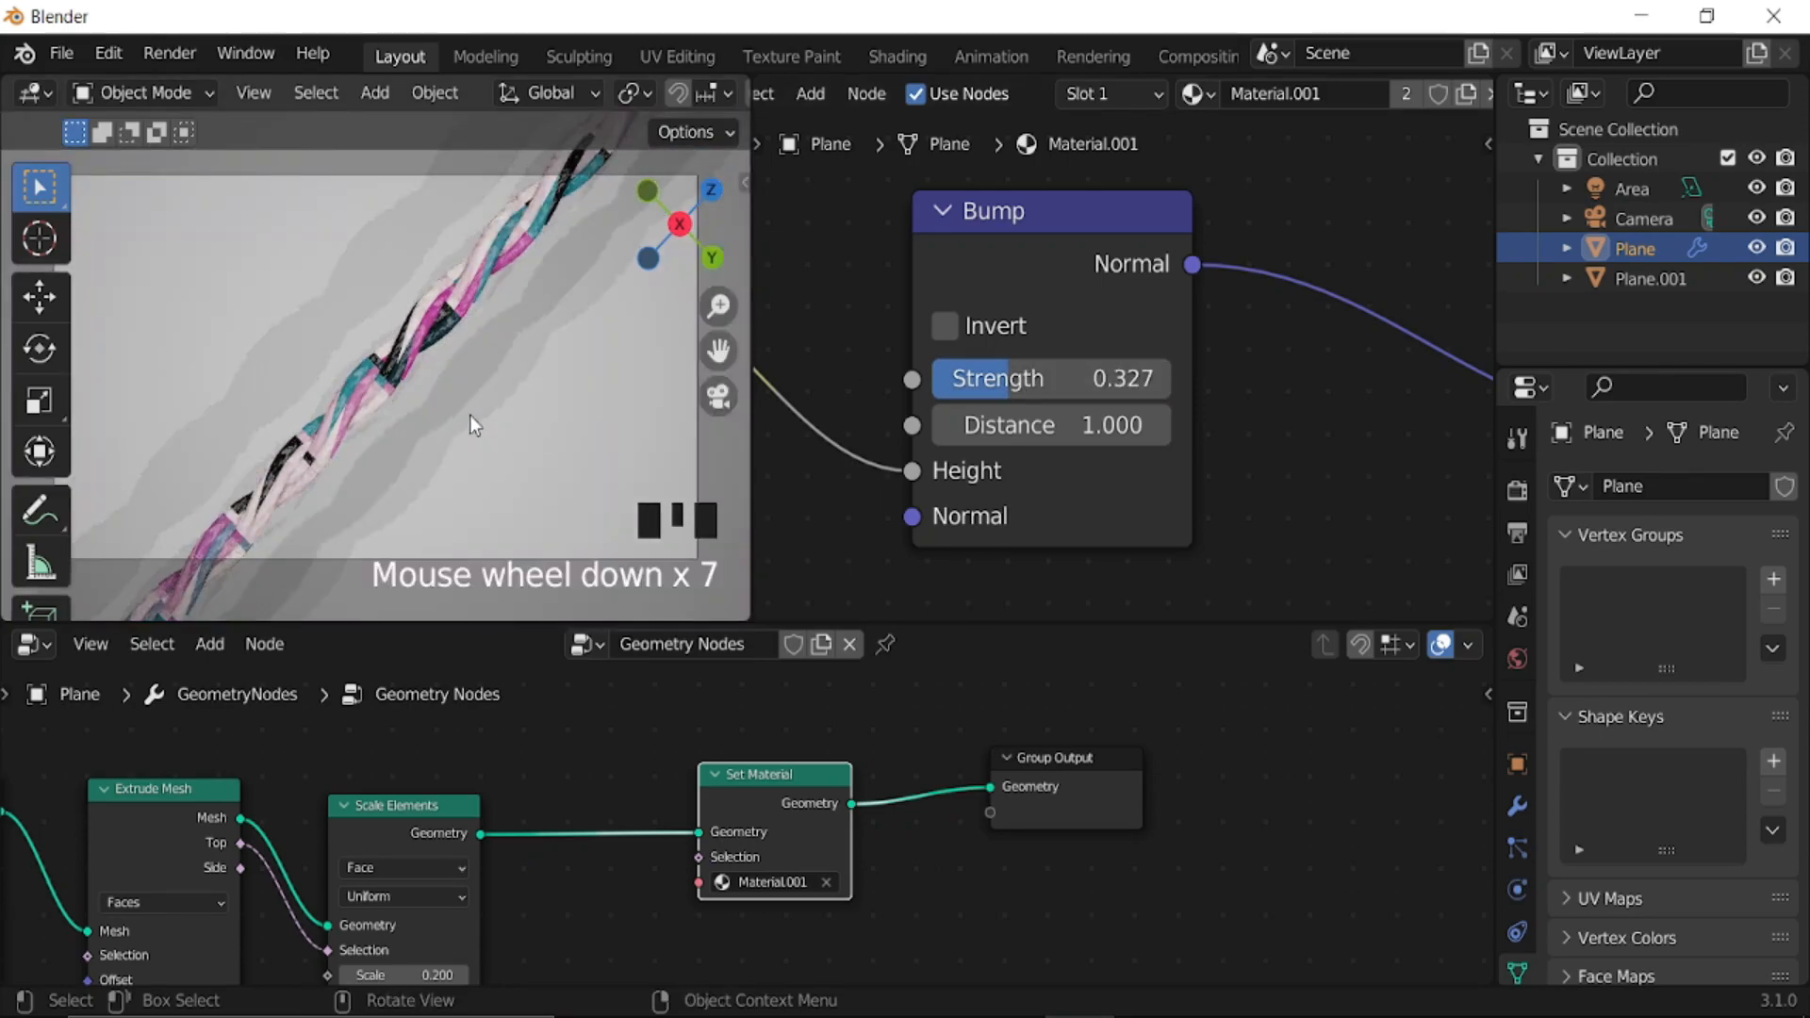
{"action": "scroll", "coordinate": [471, 417], "scroll_direction": "up", "scroll_amount": 2}
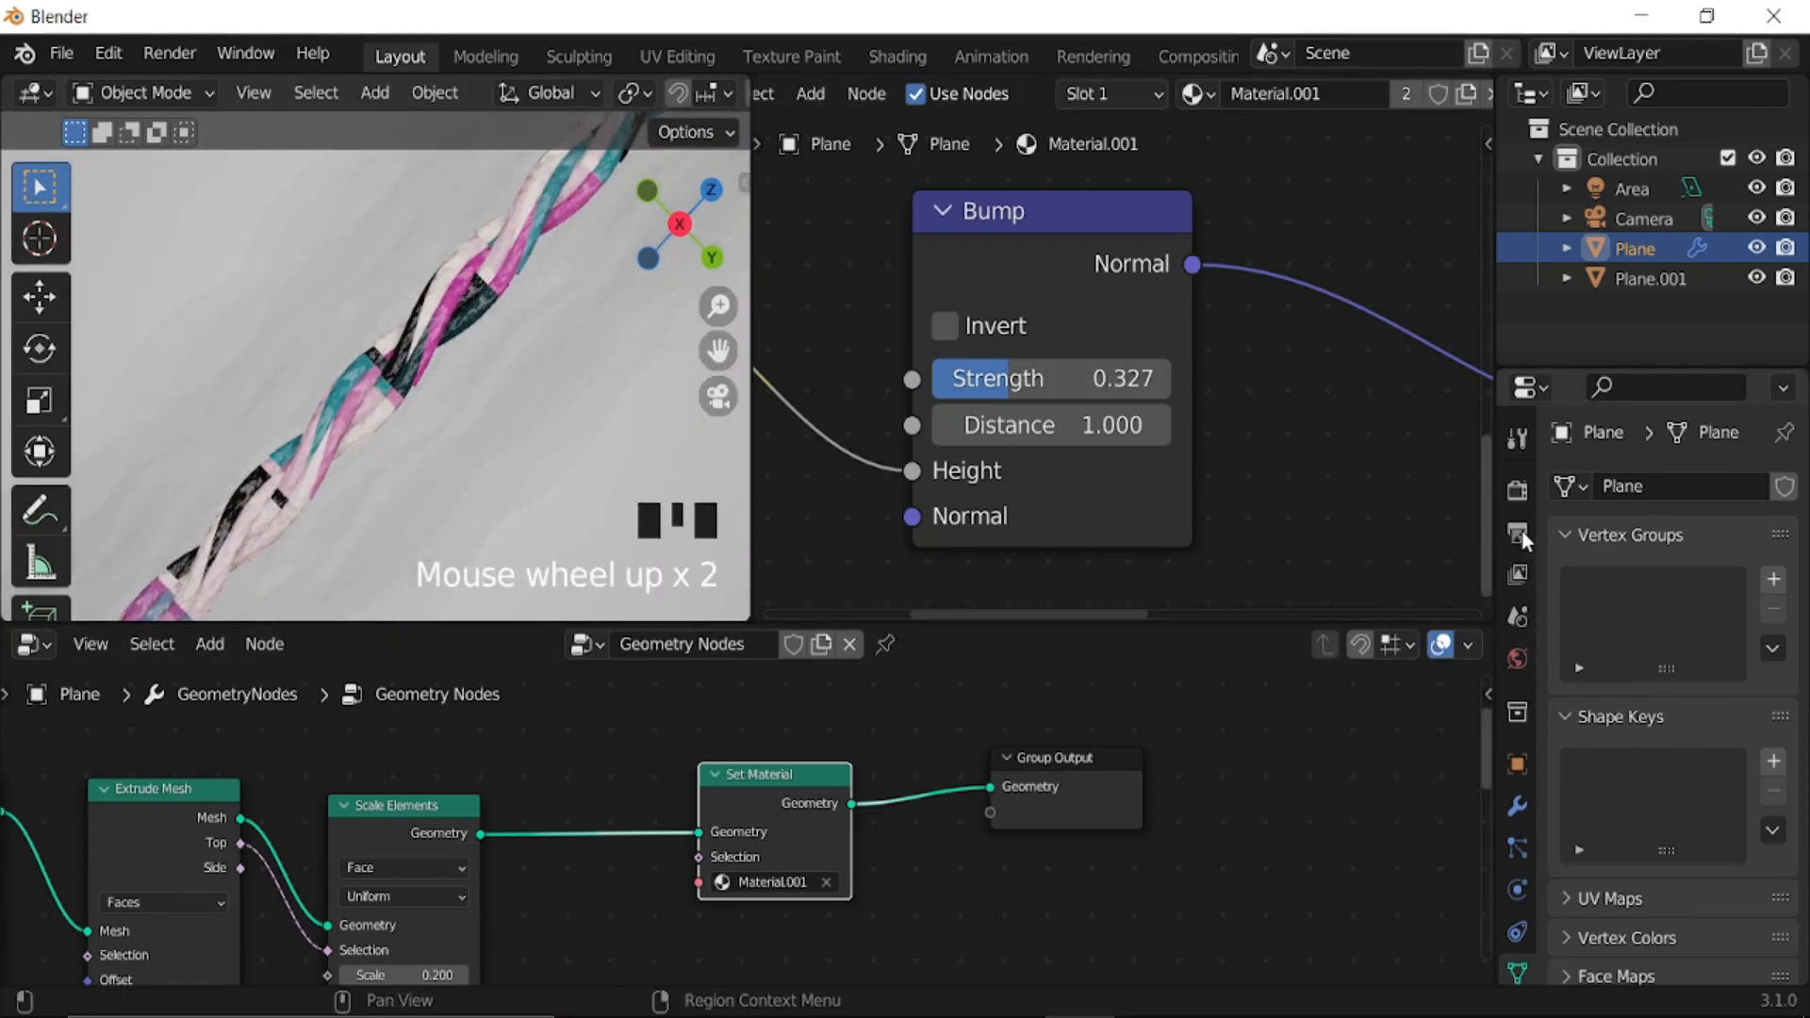
- Enable Ambient Occlusion and Bloom in the Eevee render settings
{"action": "left_click", "coordinate": [1518, 492]}
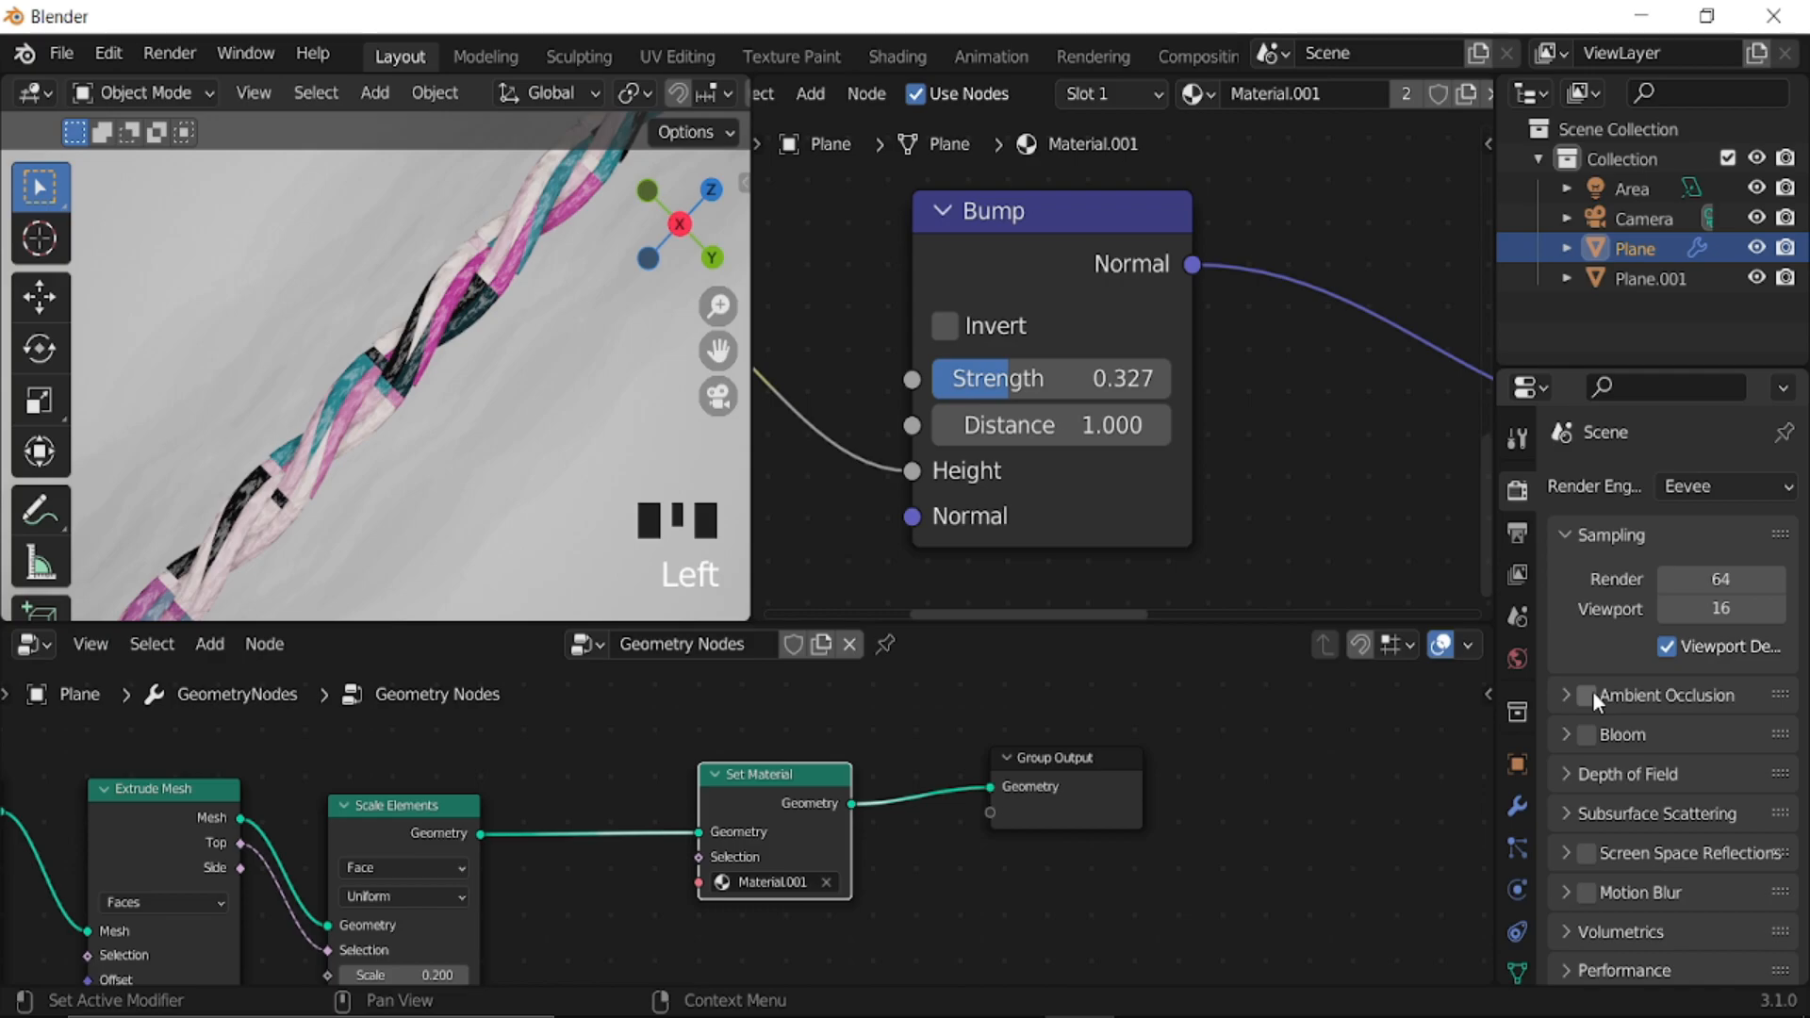
{"action": "left_click", "coordinate": [1590, 695]}
{"action": "left_click", "coordinate": [1611, 738]}
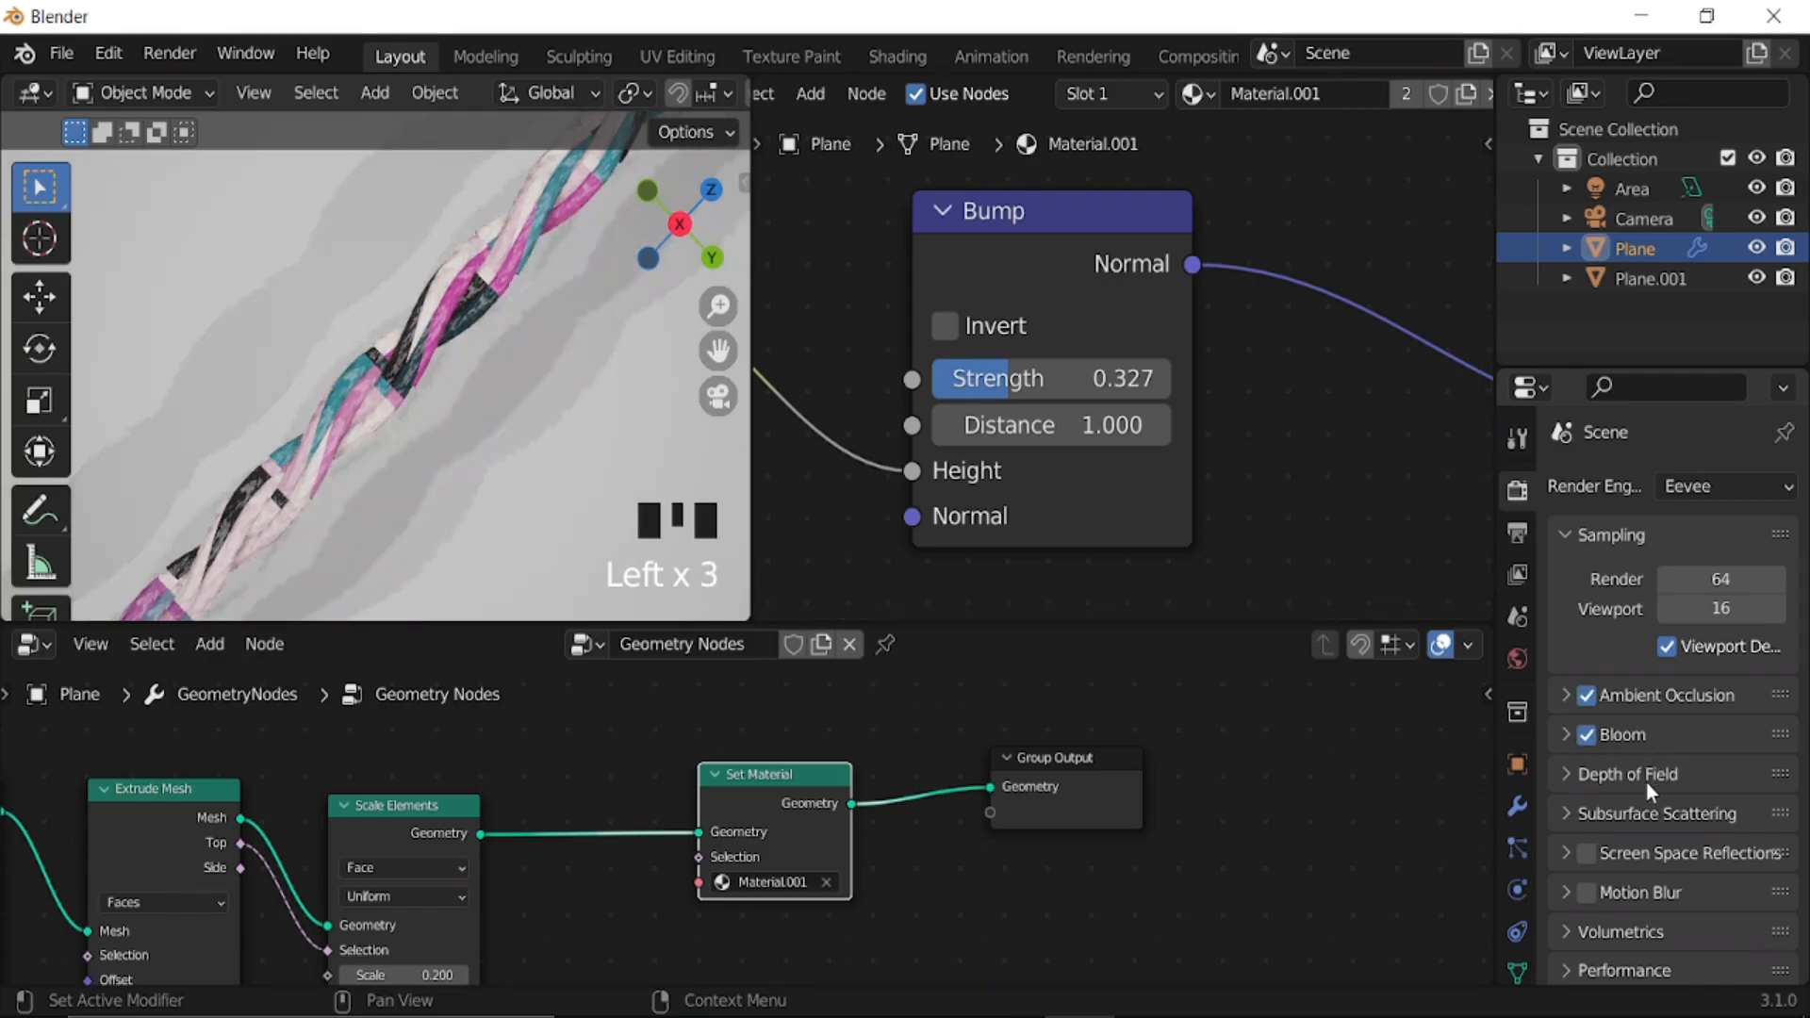
- Set the Color Management look to High Contrast
{"action": "scroll", "coordinate": [1575, 830], "scroll_direction": "down", "scroll_amount": 8}
{"action": "left_click", "coordinate": [1576, 972]}
{"action": "scroll", "coordinate": [1603, 934], "scroll_direction": "down", "scroll_amount": 6}
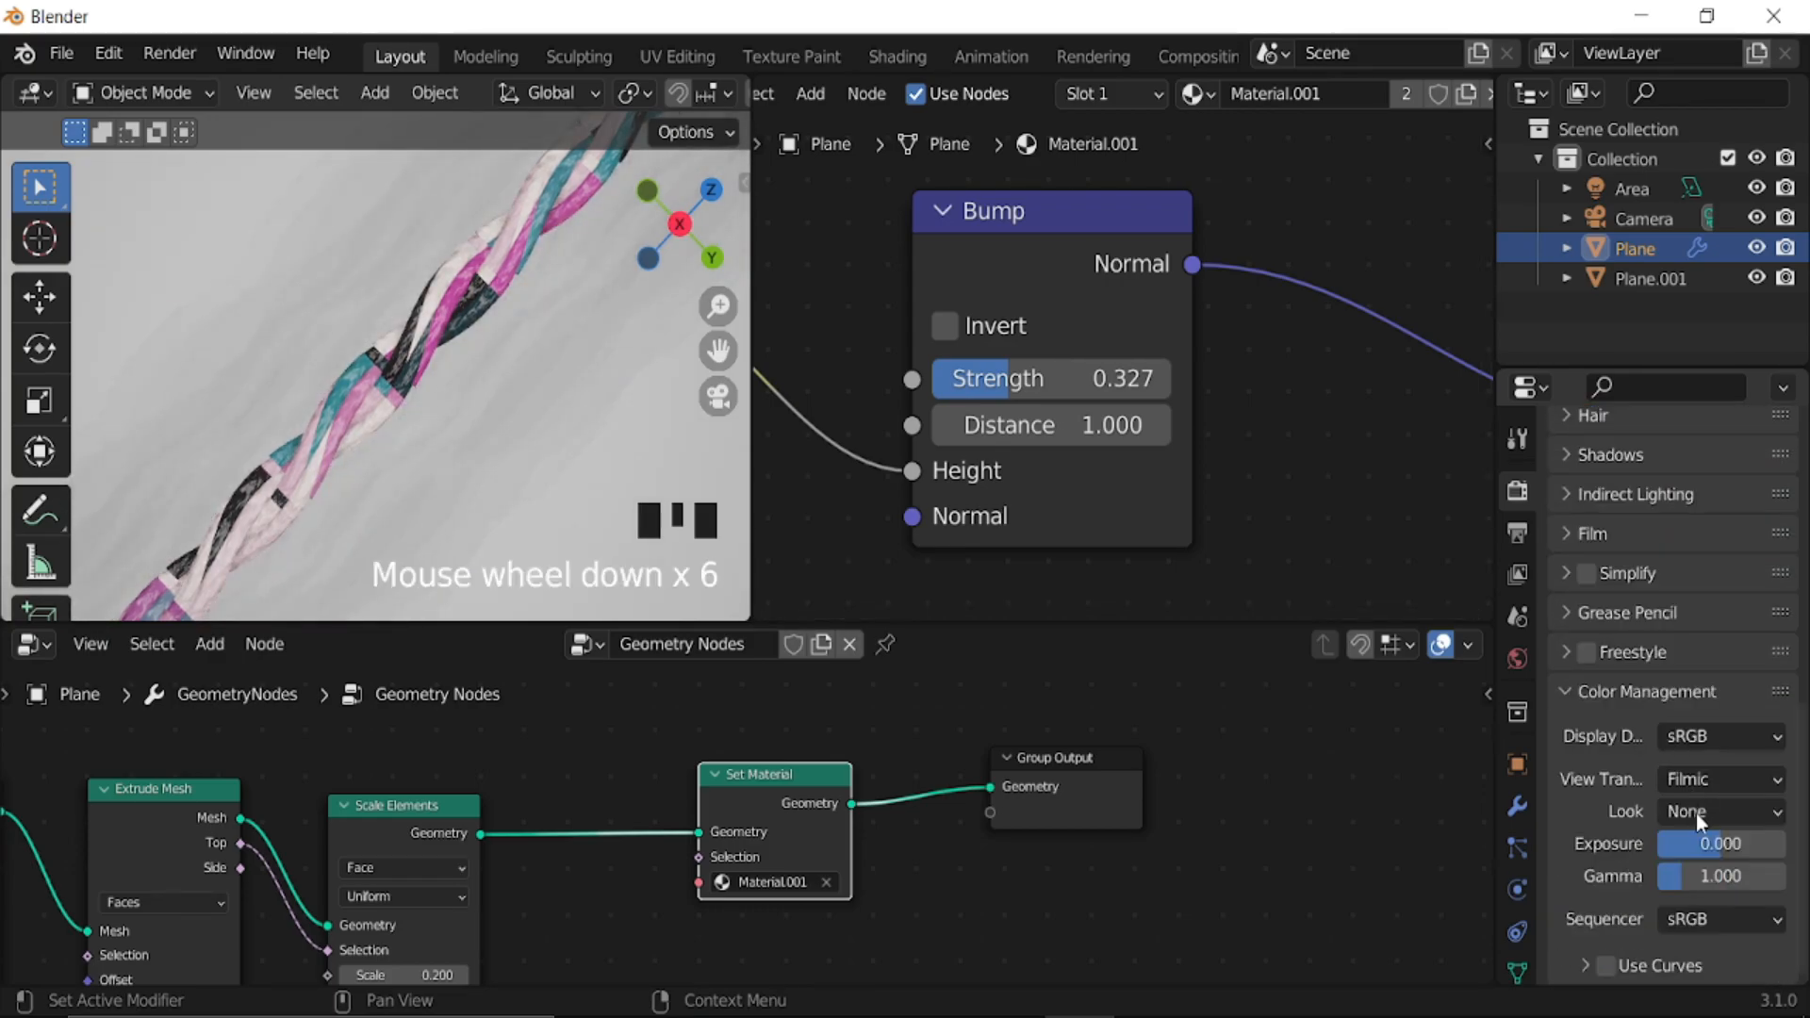
{"action": "left_click", "coordinate": [1713, 813]}
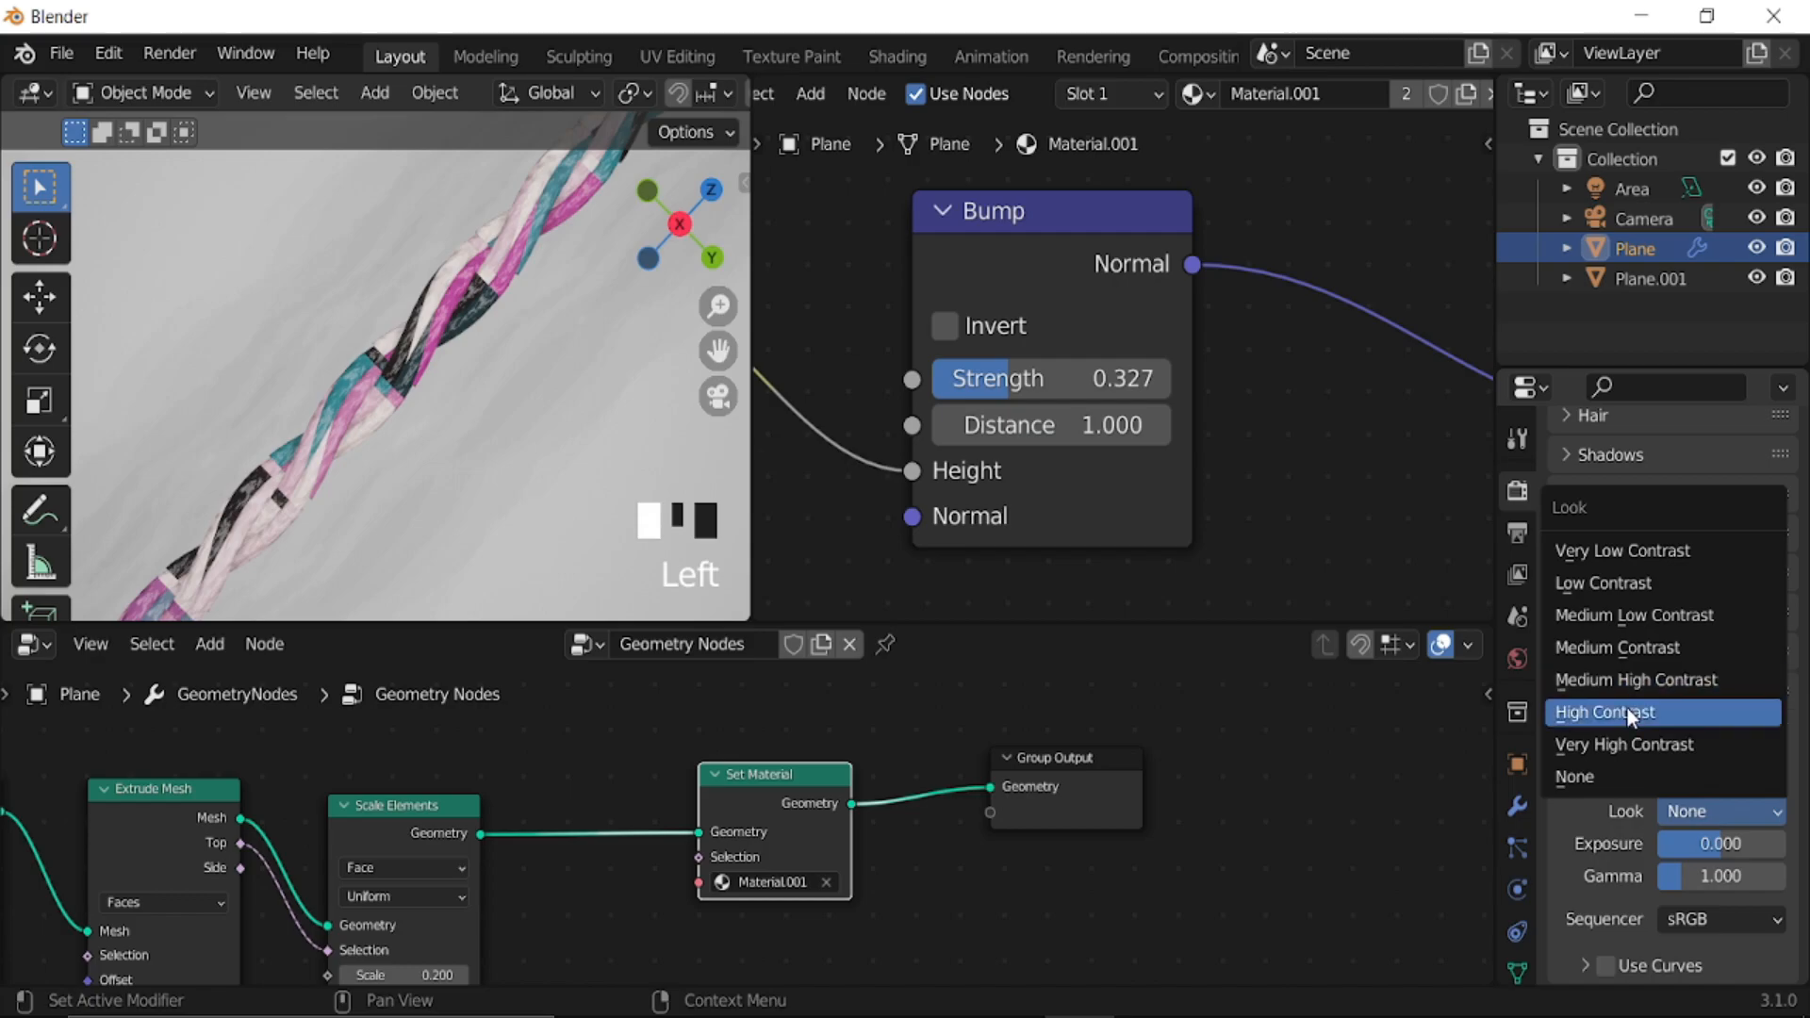
{"action": "left_click", "coordinate": [1628, 711]}
- Set the output frame rate to 30 fps
{"action": "scroll", "coordinate": [1636, 721], "scroll_direction": "up", "scroll_amount": 7}
{"action": "scroll", "coordinate": [1634, 716], "scroll_direction": "up", "scroll_amount": 5}
{"action": "left_click", "coordinate": [1517, 534]}
{"action": "left_click", "coordinate": [1745, 738]}
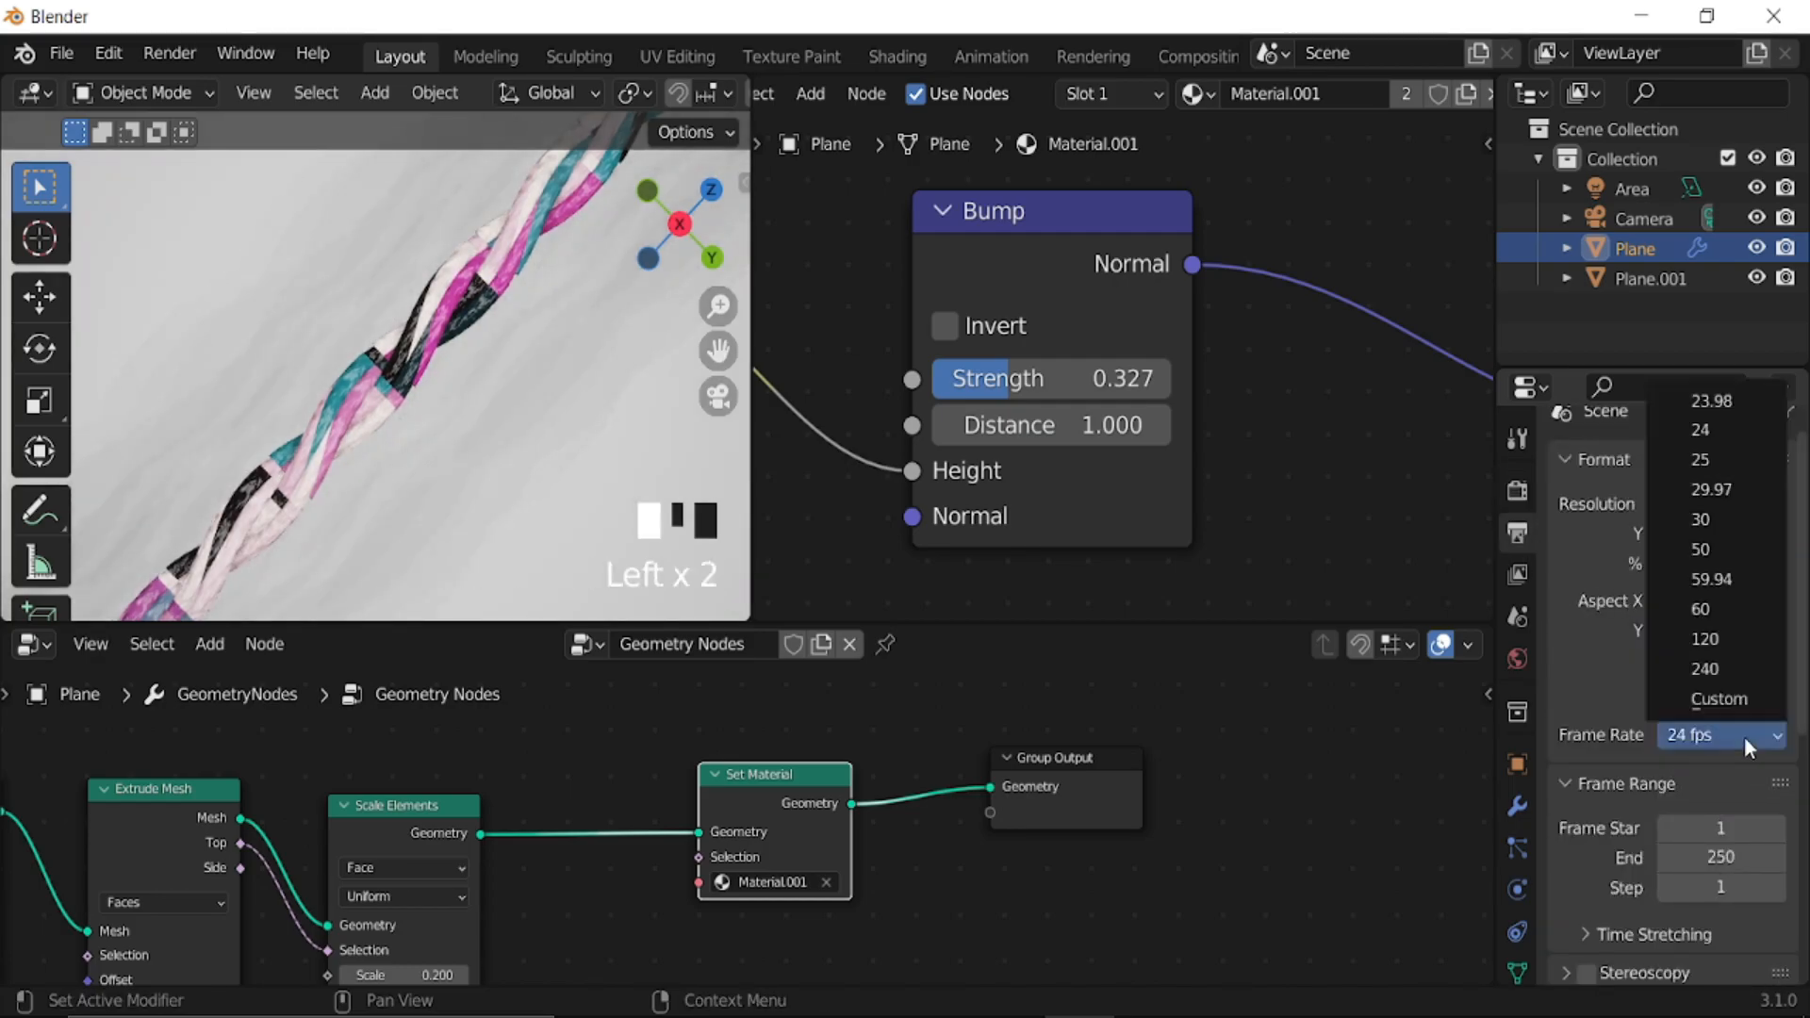
{"action": "left_click", "coordinate": [1646, 522]}
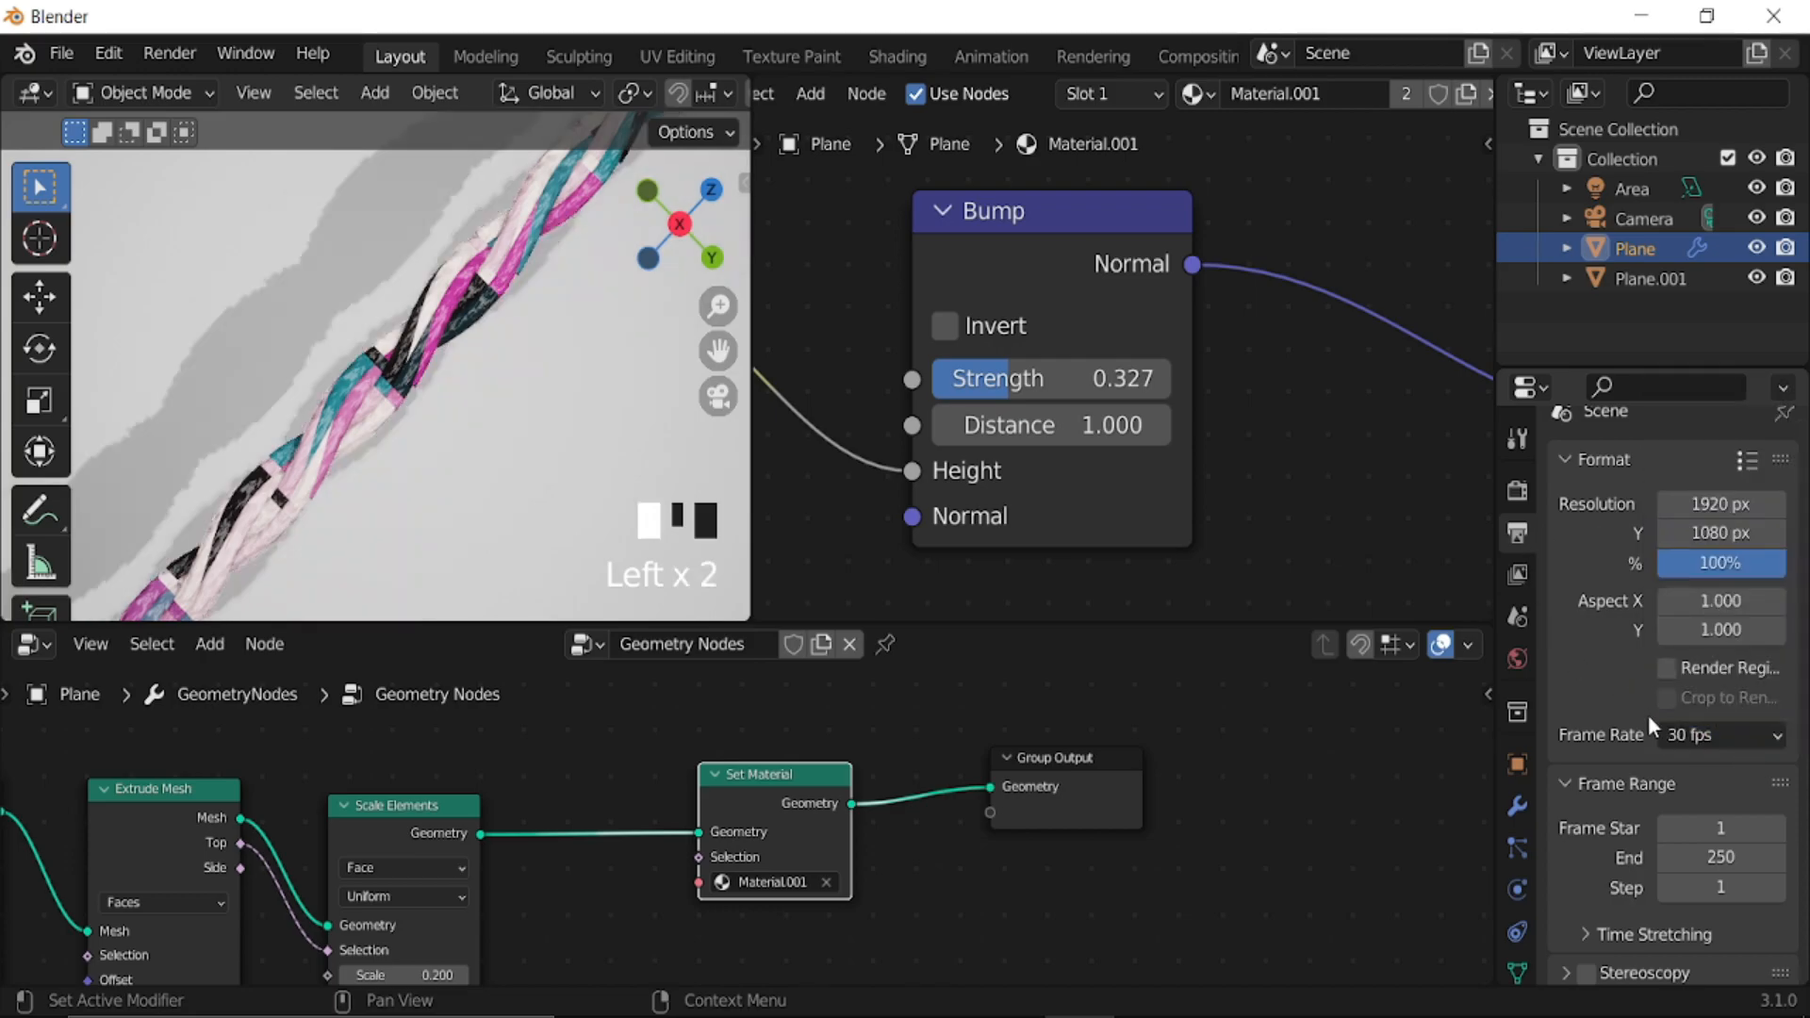
- Set the output file format to FFmpeg Video with an MPEG-4 container
{"action": "scroll", "coordinate": [1649, 746], "scroll_direction": "down", "scroll_amount": 11}
{"action": "left_click", "coordinate": [1723, 709]}
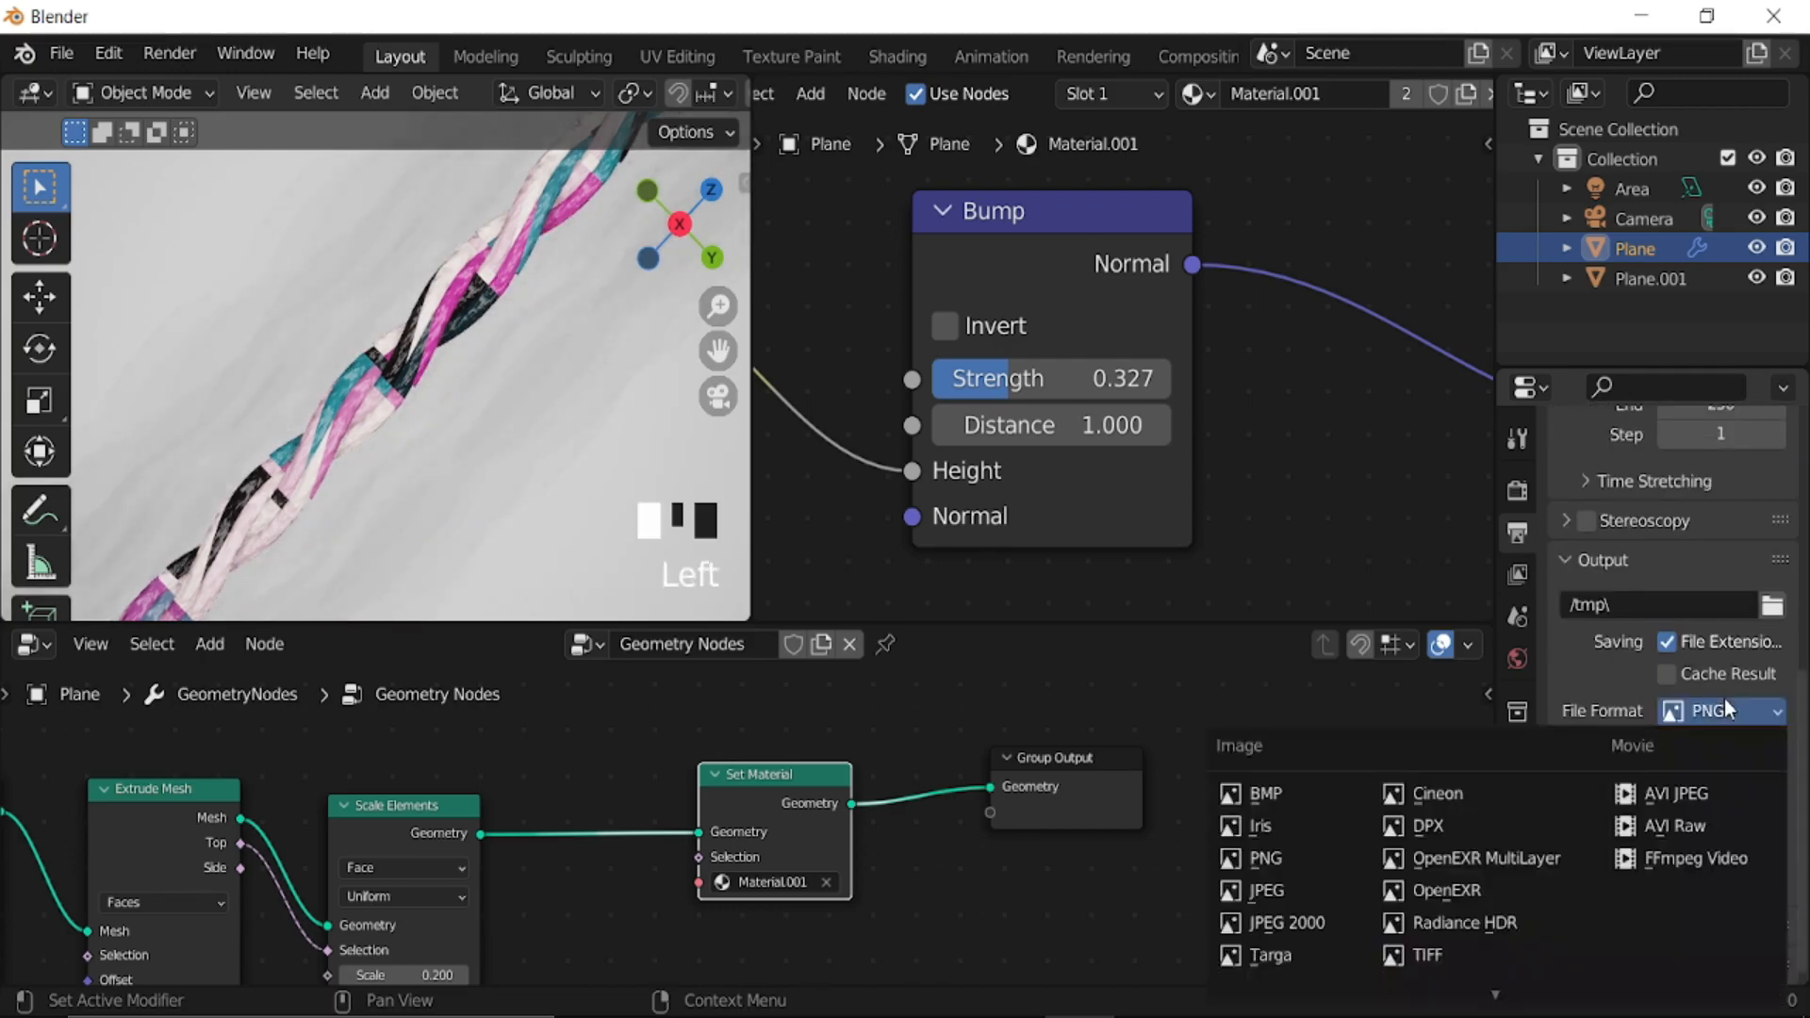
{"action": "left_click", "coordinate": [1627, 853]}
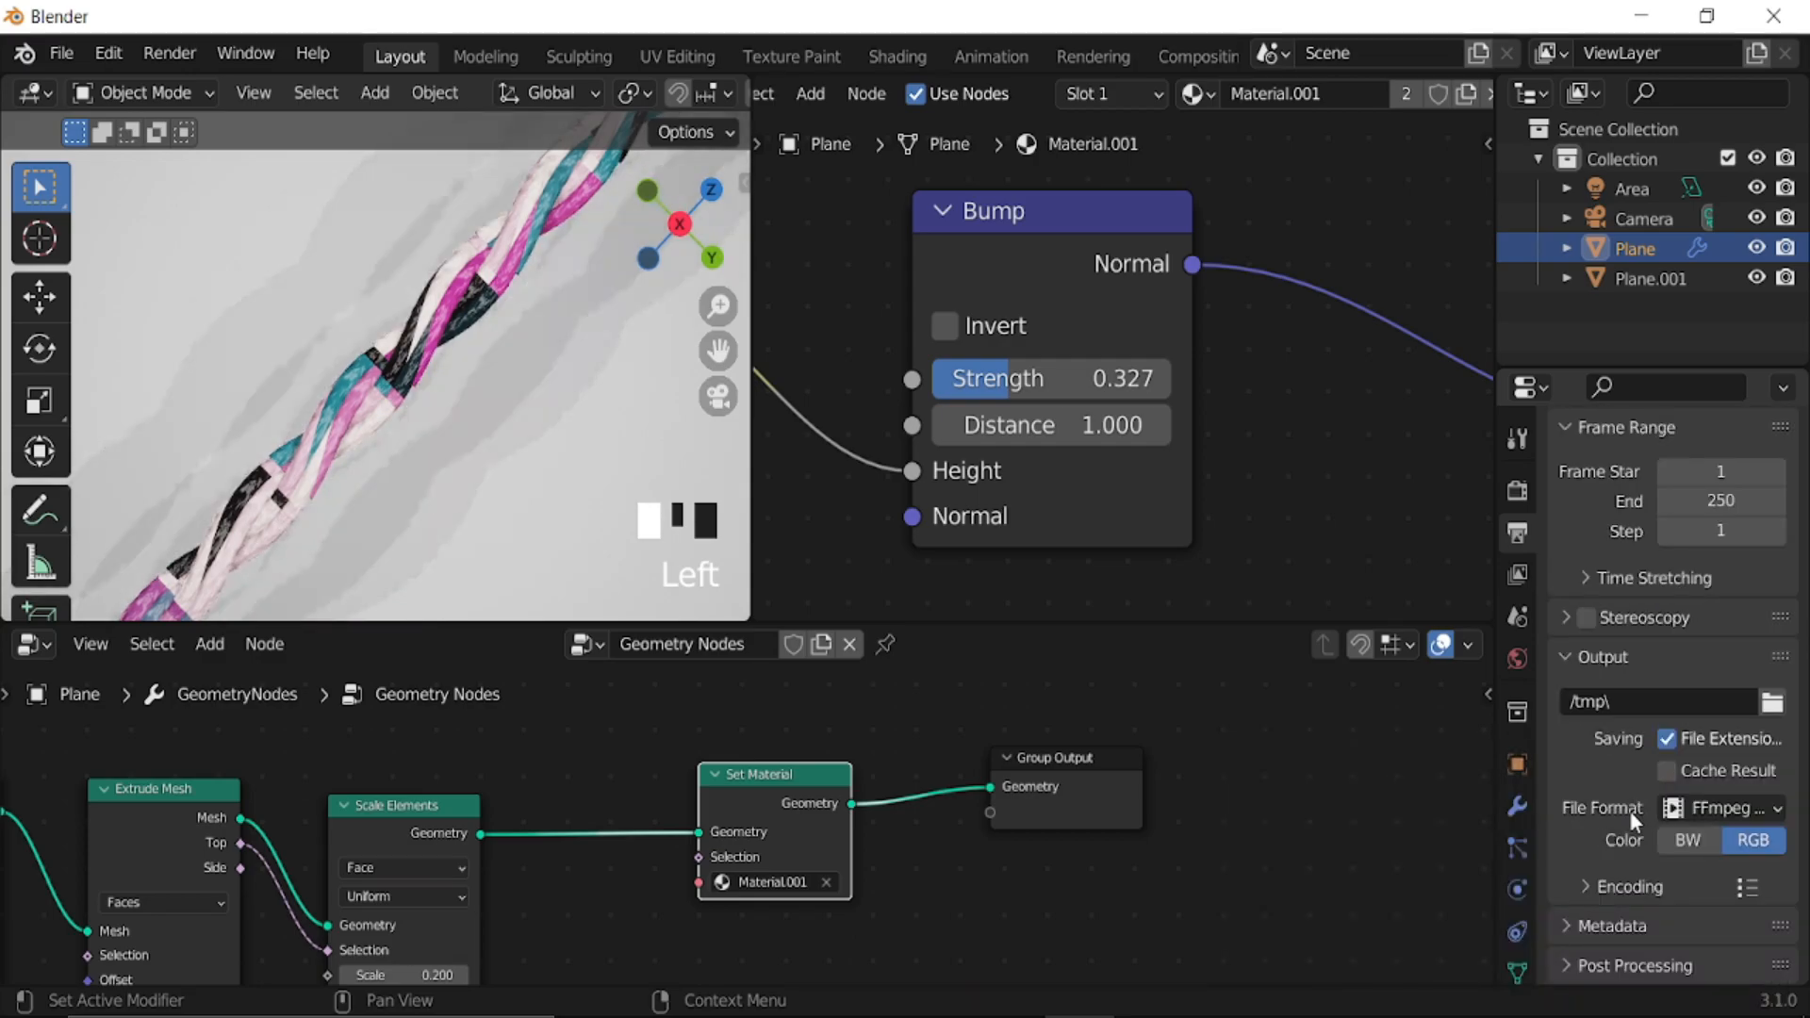
{"action": "scroll", "coordinate": [1594, 884], "scroll_direction": "down", "scroll_amount": 3}
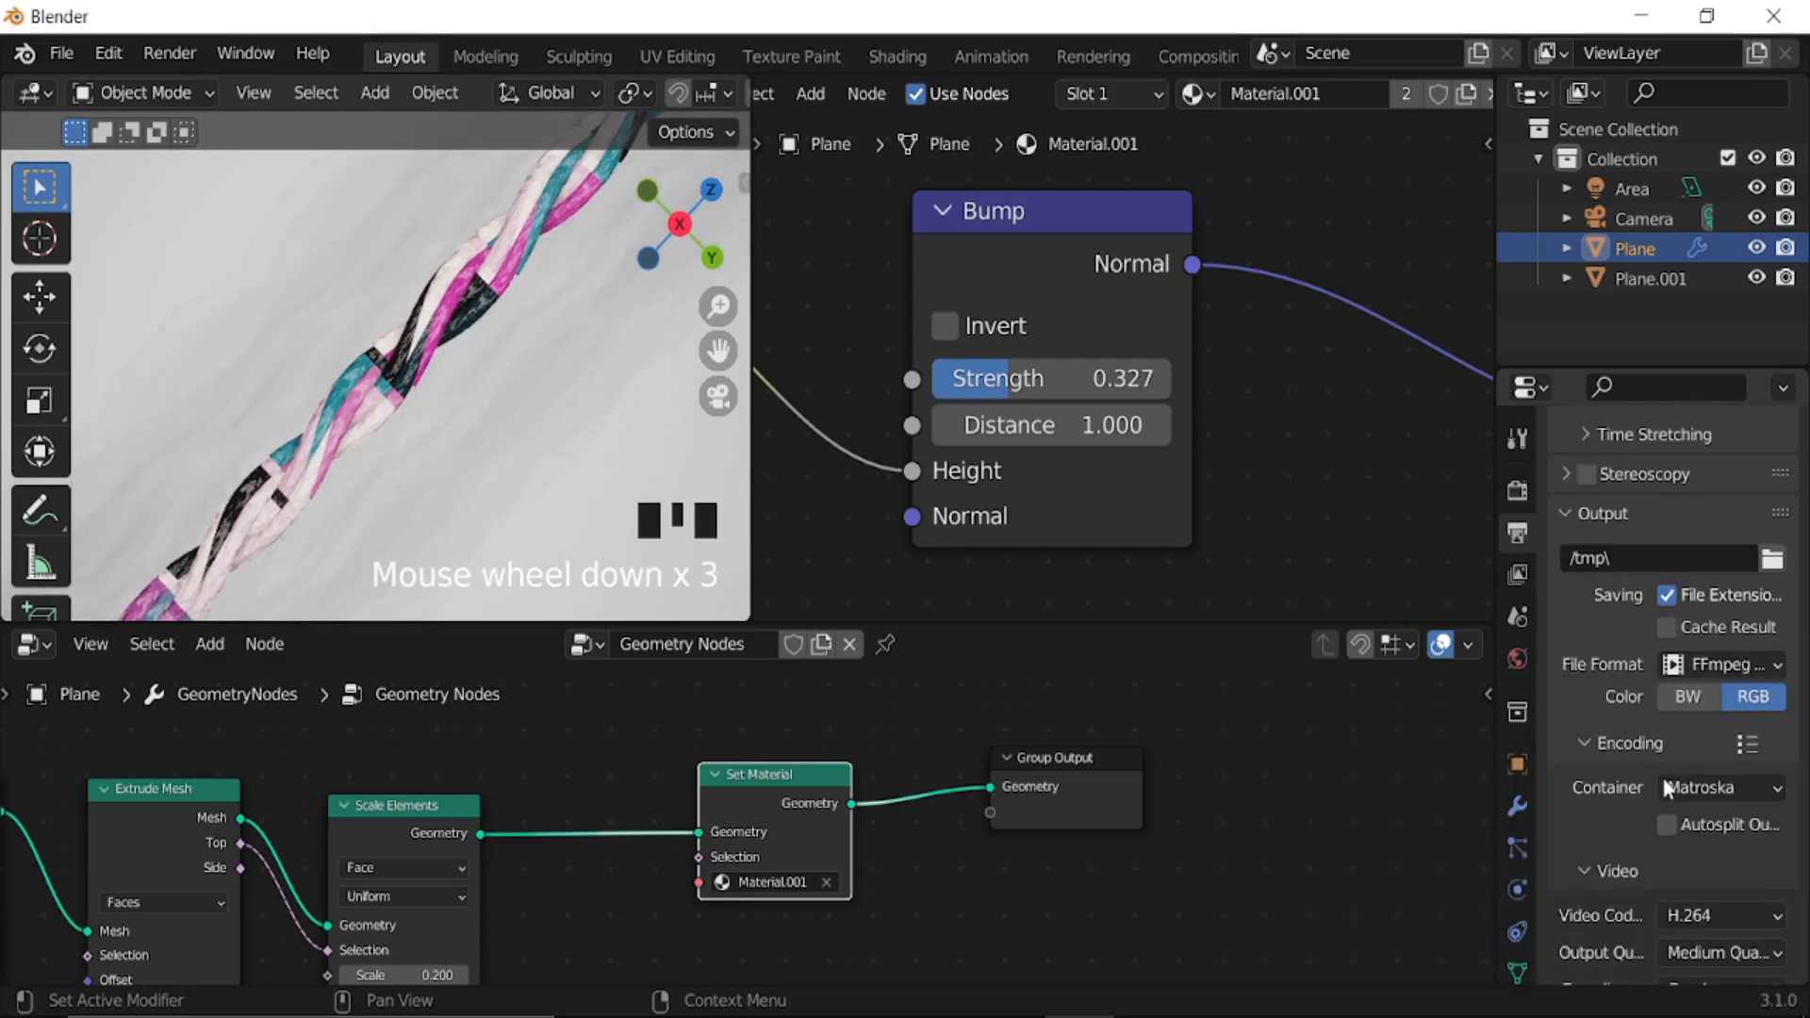
{"action": "left_click", "coordinate": [1711, 794]}
{"action": "left_click", "coordinate": [1677, 681]}
- Set the video output quality to Perceptually Lossless
{"action": "scroll", "coordinate": [1664, 806], "scroll_direction": "down", "scroll_amount": 4}
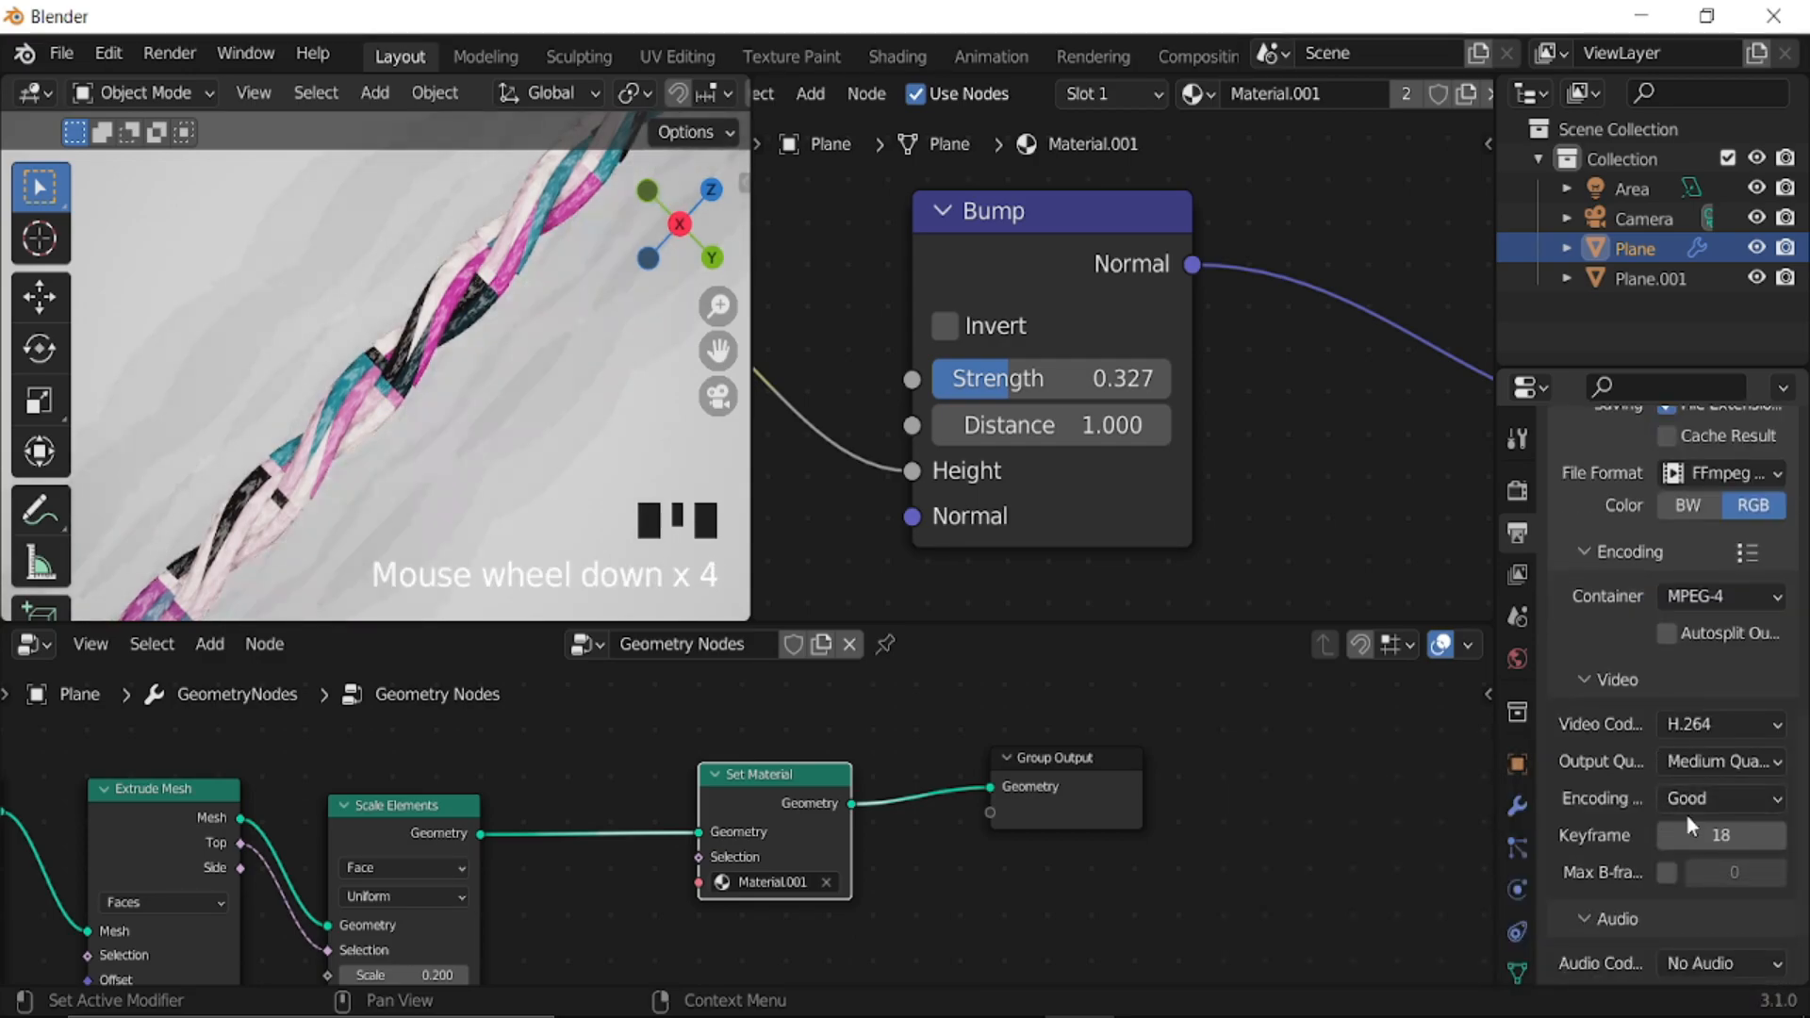
{"action": "left_click", "coordinate": [1700, 758]}
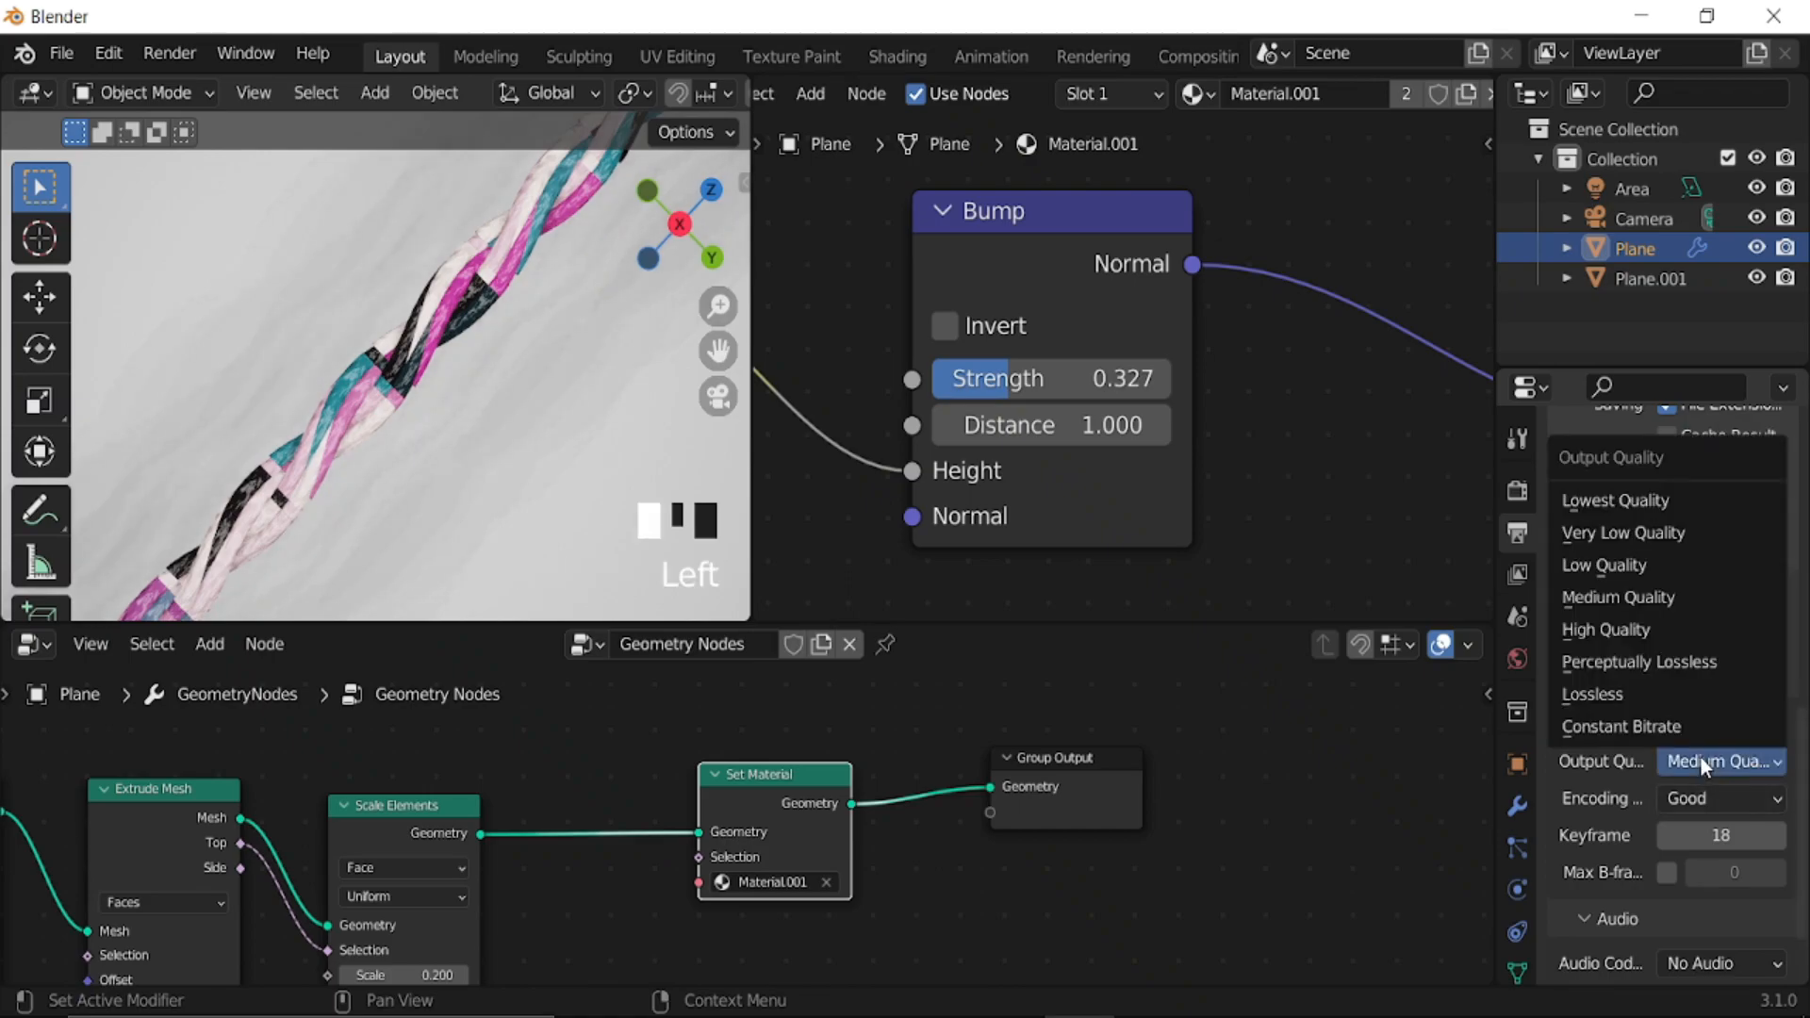
{"action": "left_click", "coordinate": [1616, 662]}
{"action": "scroll", "coordinate": [1644, 626], "scroll_direction": "up", "scroll_amount": 5}
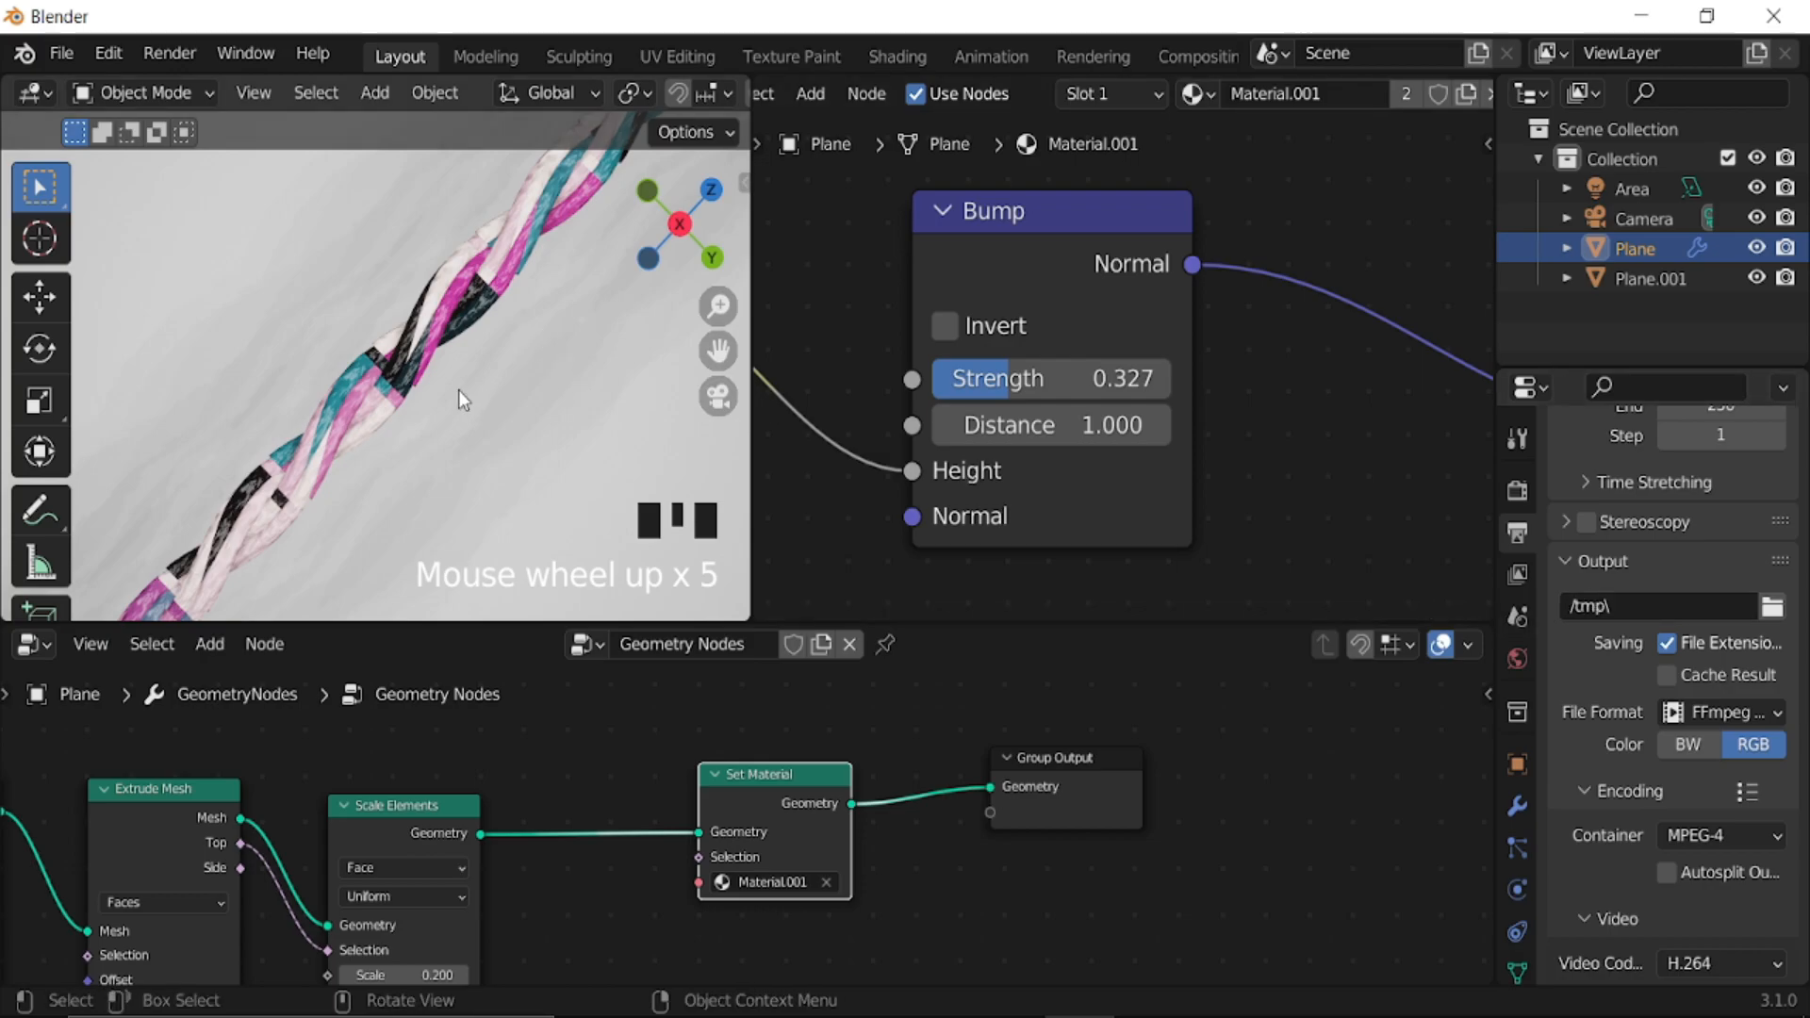
- Select the backdrop plane behind the rope and create a new material for it
{"action": "scroll", "coordinate": [458, 389], "scroll_direction": "down", "scroll_amount": 3}
{"action": "left_click", "coordinate": [560, 376]}
{"action": "left_click", "coordinate": [560, 375]}
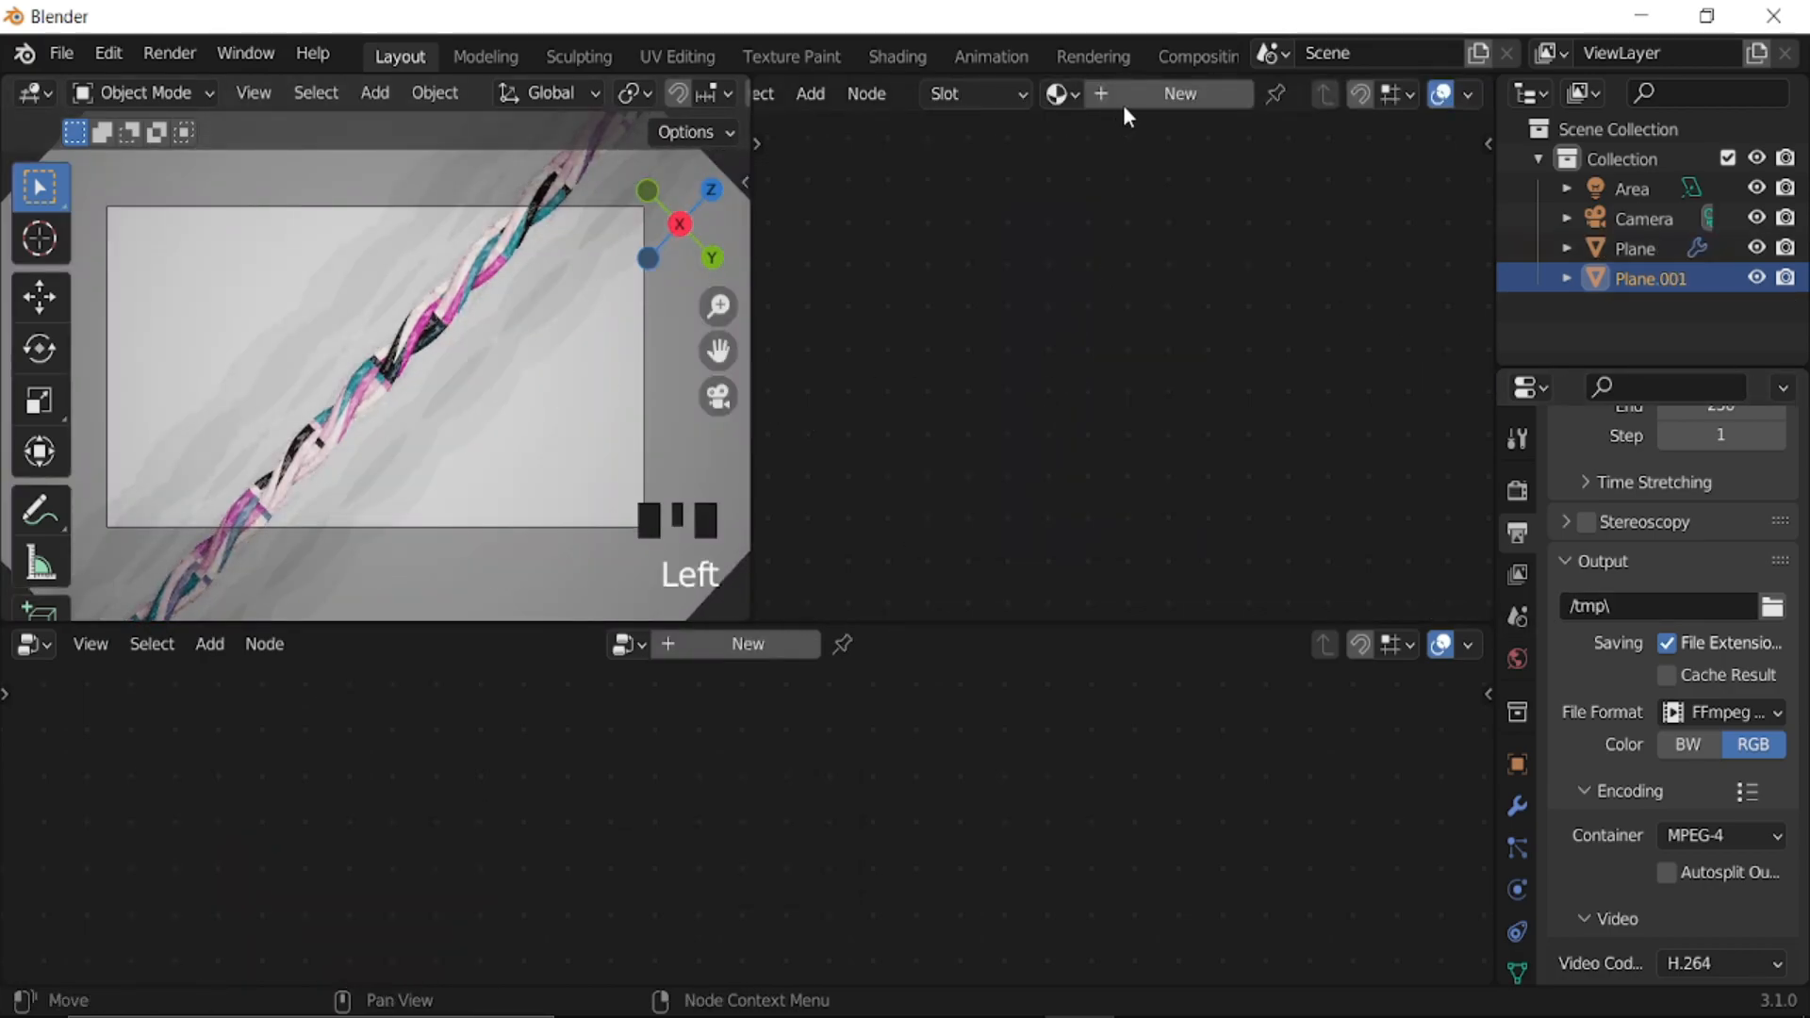
{"action": "left_click", "coordinate": [1149, 104]}
{"action": "scroll", "coordinate": [1233, 340], "scroll_direction": "down", "scroll_amount": 7}
- Change the backdrop material's Base Color to a vivid magenta pink
{"action": "middle_click_drag", "start_coordinate": [1231, 337], "coordinate": [896, 554]}
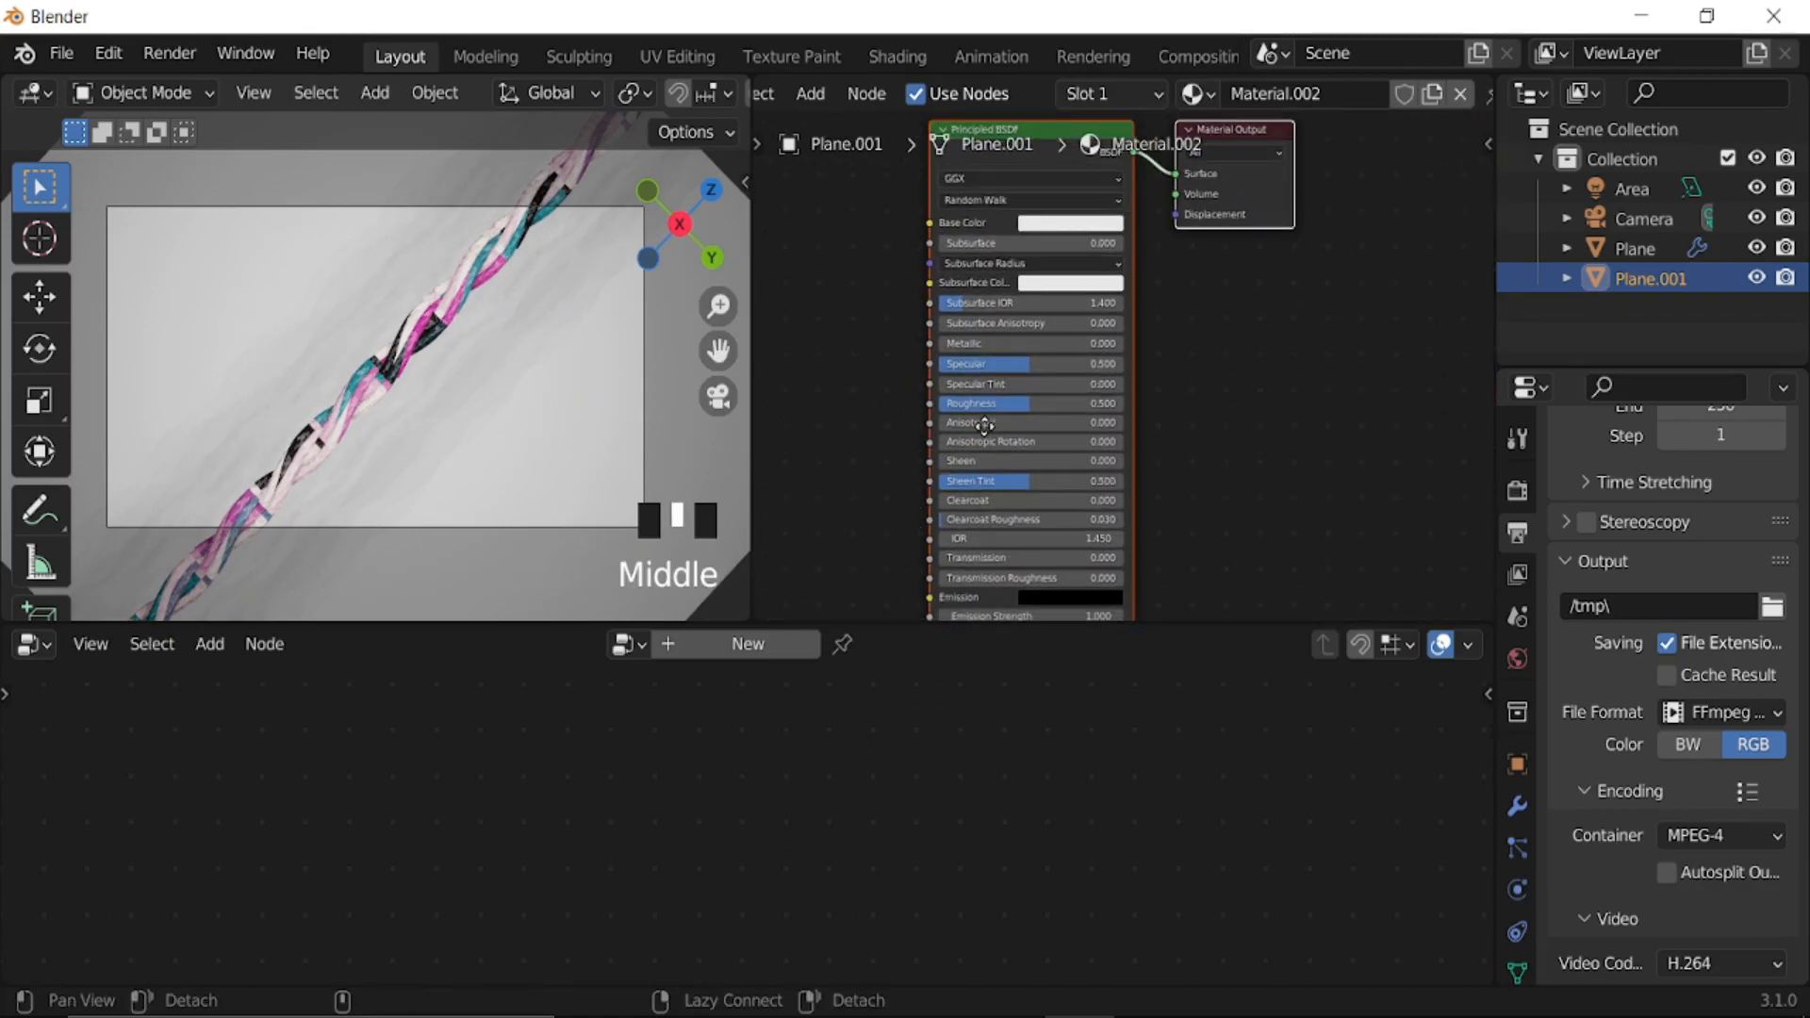
{"action": "middle_click_drag", "start_coordinate": [982, 405], "coordinate": [1032, 438]}
{"action": "scroll", "coordinate": [1047, 377], "scroll_direction": "up", "scroll_amount": 5}
{"action": "left_click", "coordinate": [1082, 303]}
{"action": "left_click_drag", "start_coordinate": [1083, 427], "coordinate": [1121, 491]}
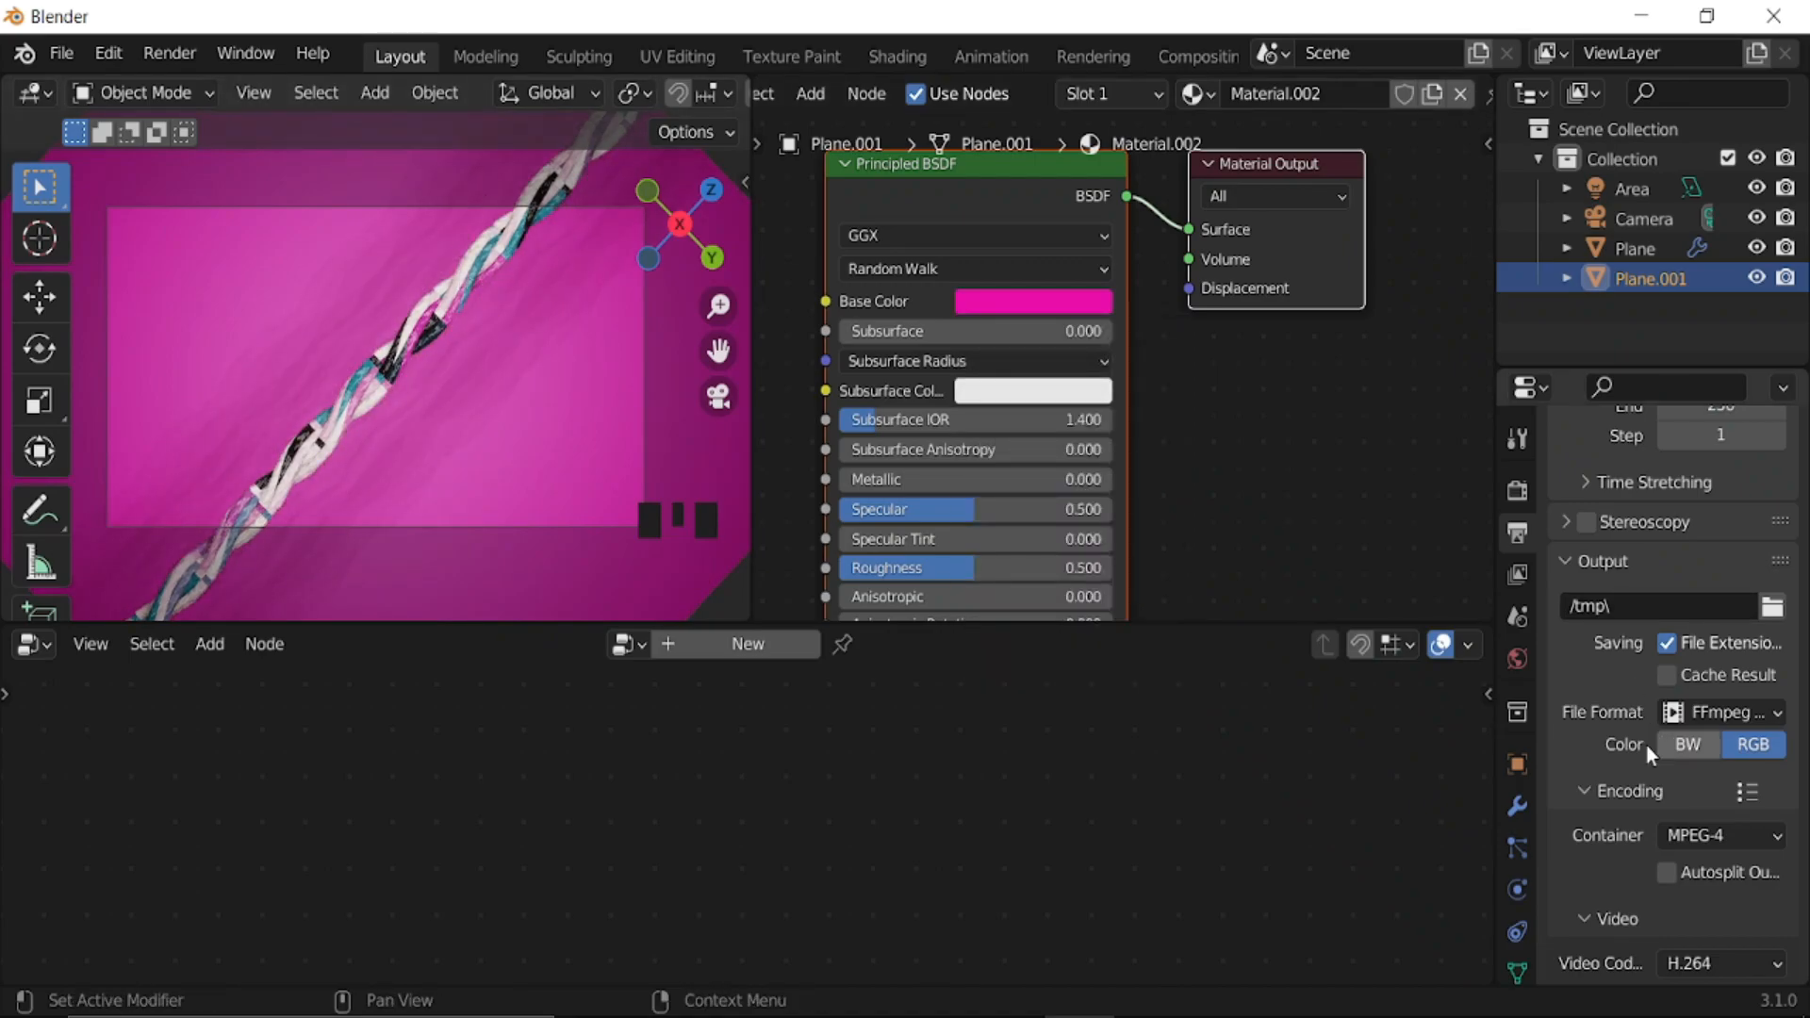
- Set the world background's Strength to 0
{"action": "left_click", "coordinate": [1516, 660]}
{"action": "double_click", "coordinate": [1714, 721]}
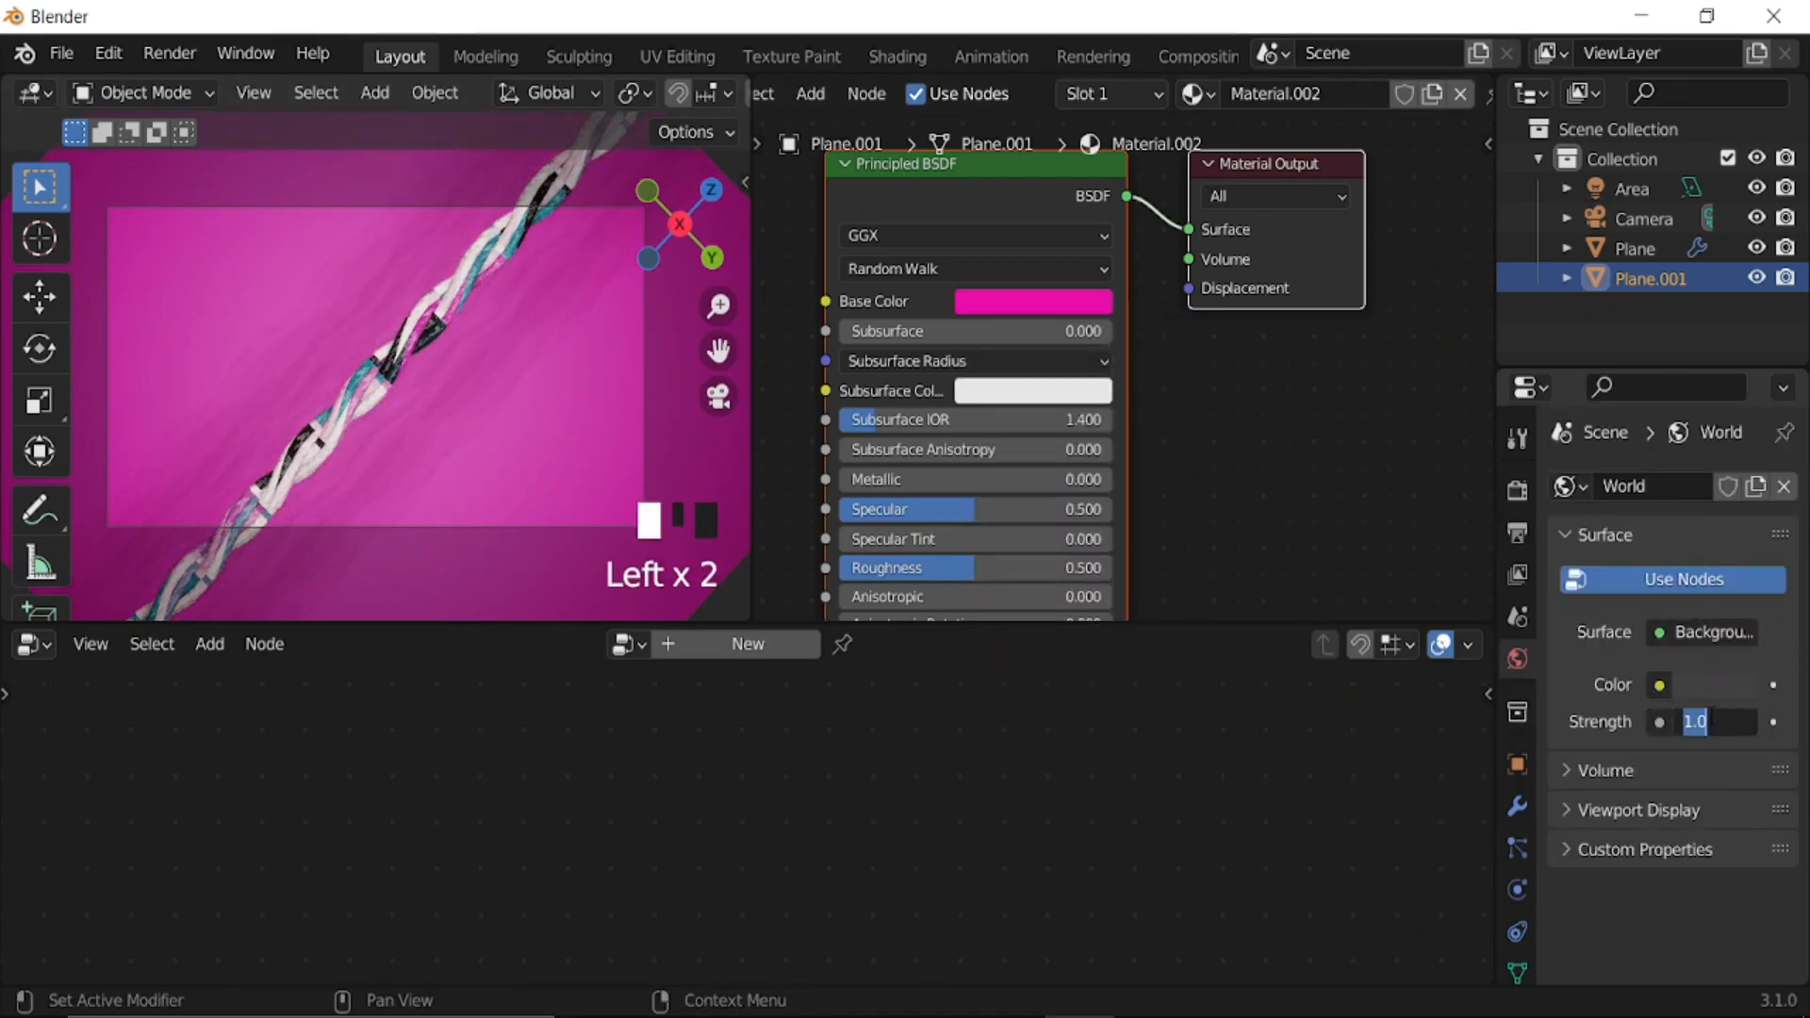
{"action": "type", "text": "0"}
{"action": "key", "text": "Return"}
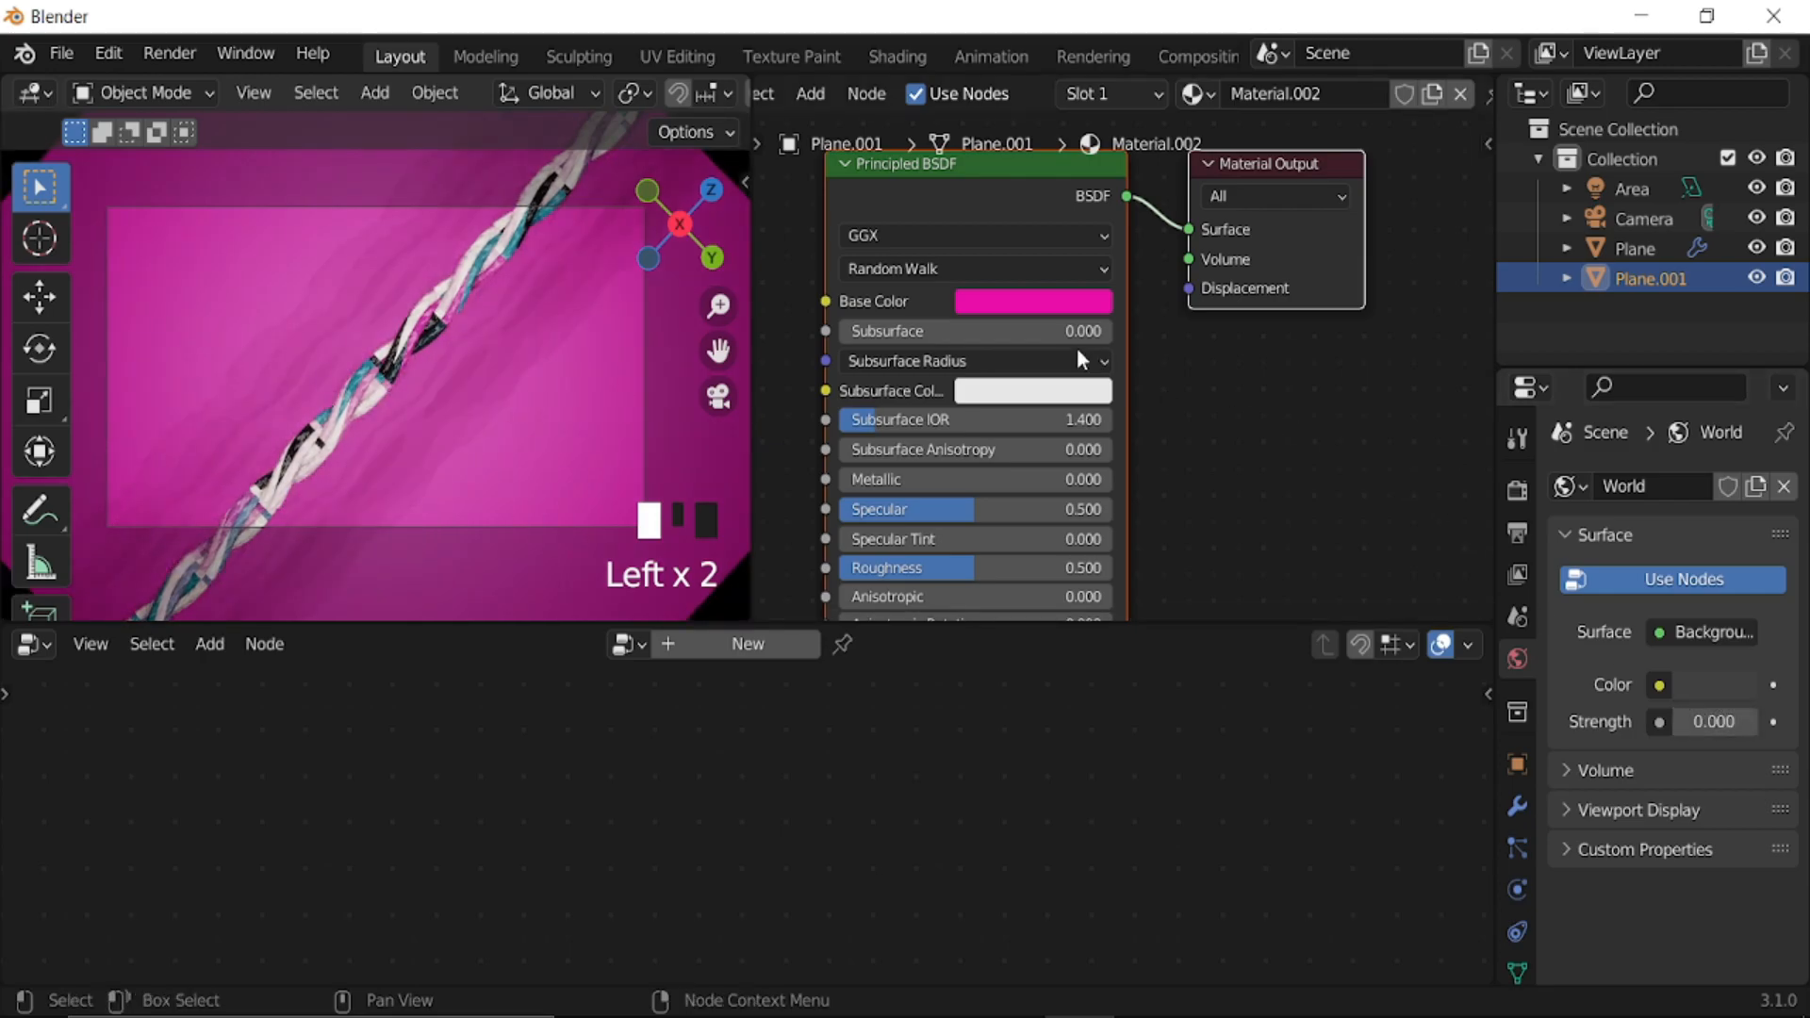
- Darken the backdrop material's Base Color to near black by lowering its Value to about 0.007
{"action": "left_click", "coordinate": [1009, 297]}
{"action": "left_click_drag", "start_coordinate": [1170, 346], "coordinate": [1170, 511]}
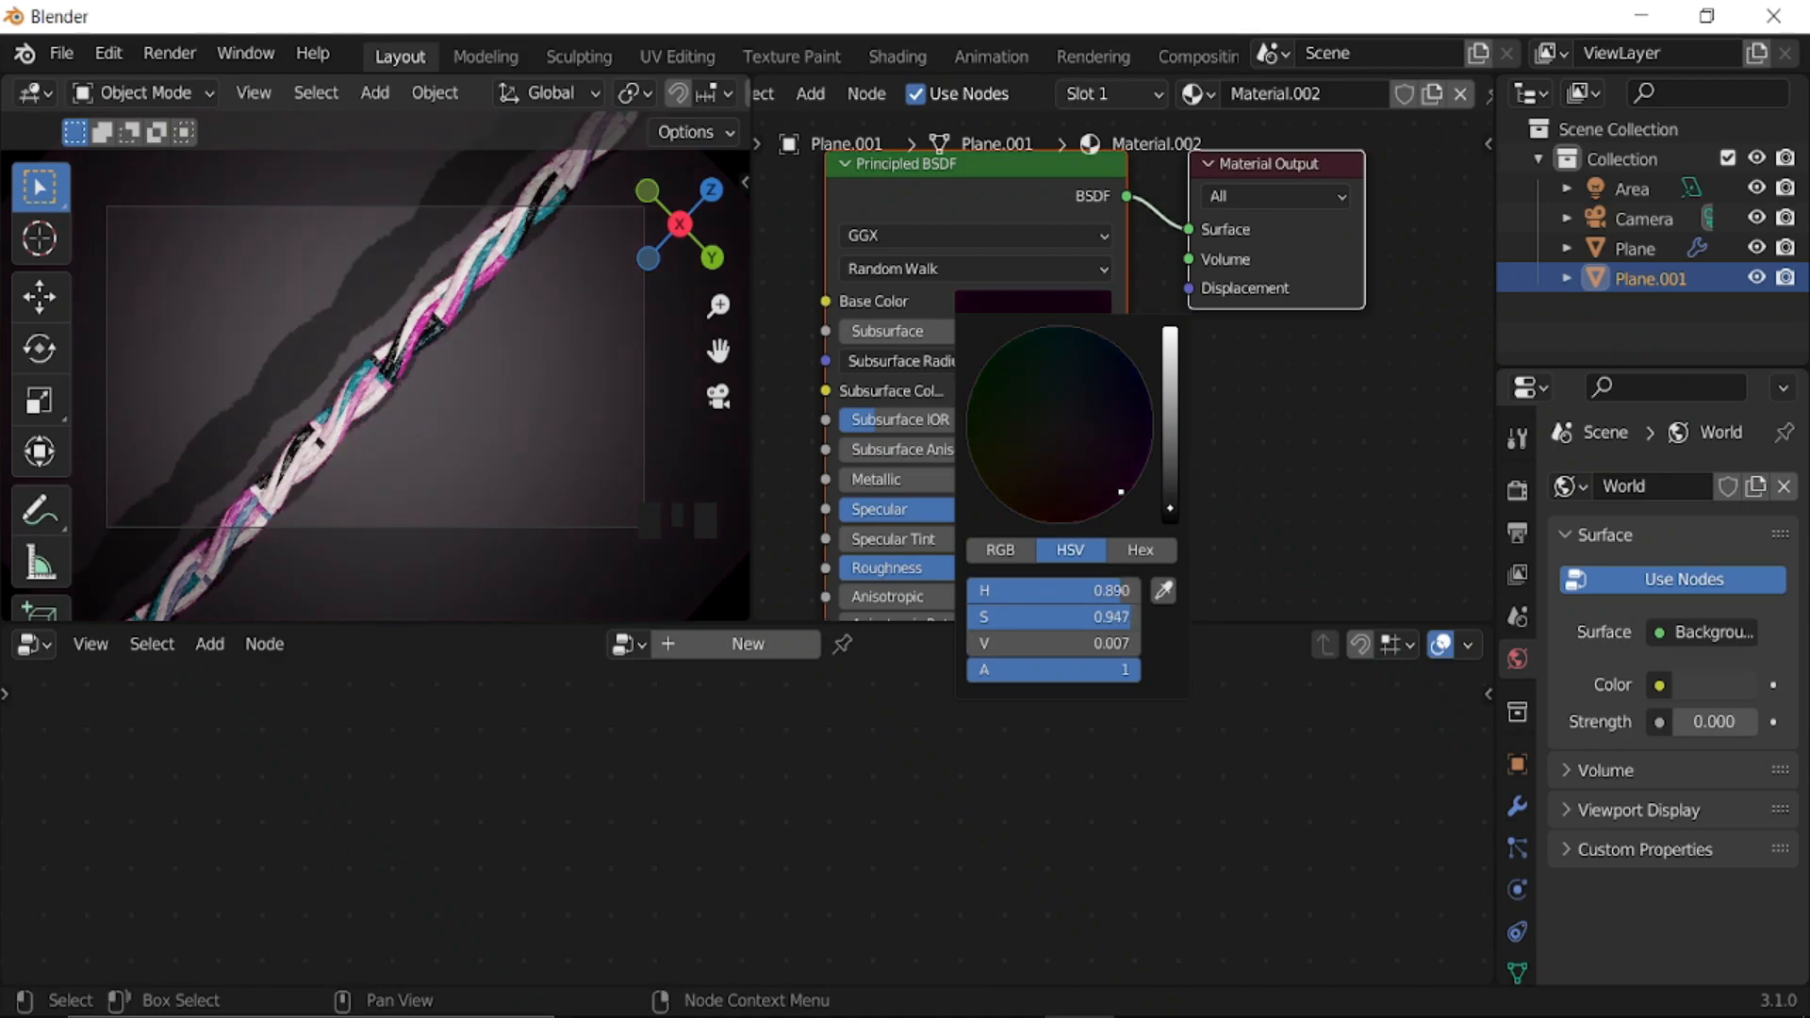
{"action": "scroll", "coordinate": [416, 426], "scroll_direction": "up", "scroll_amount": 4}
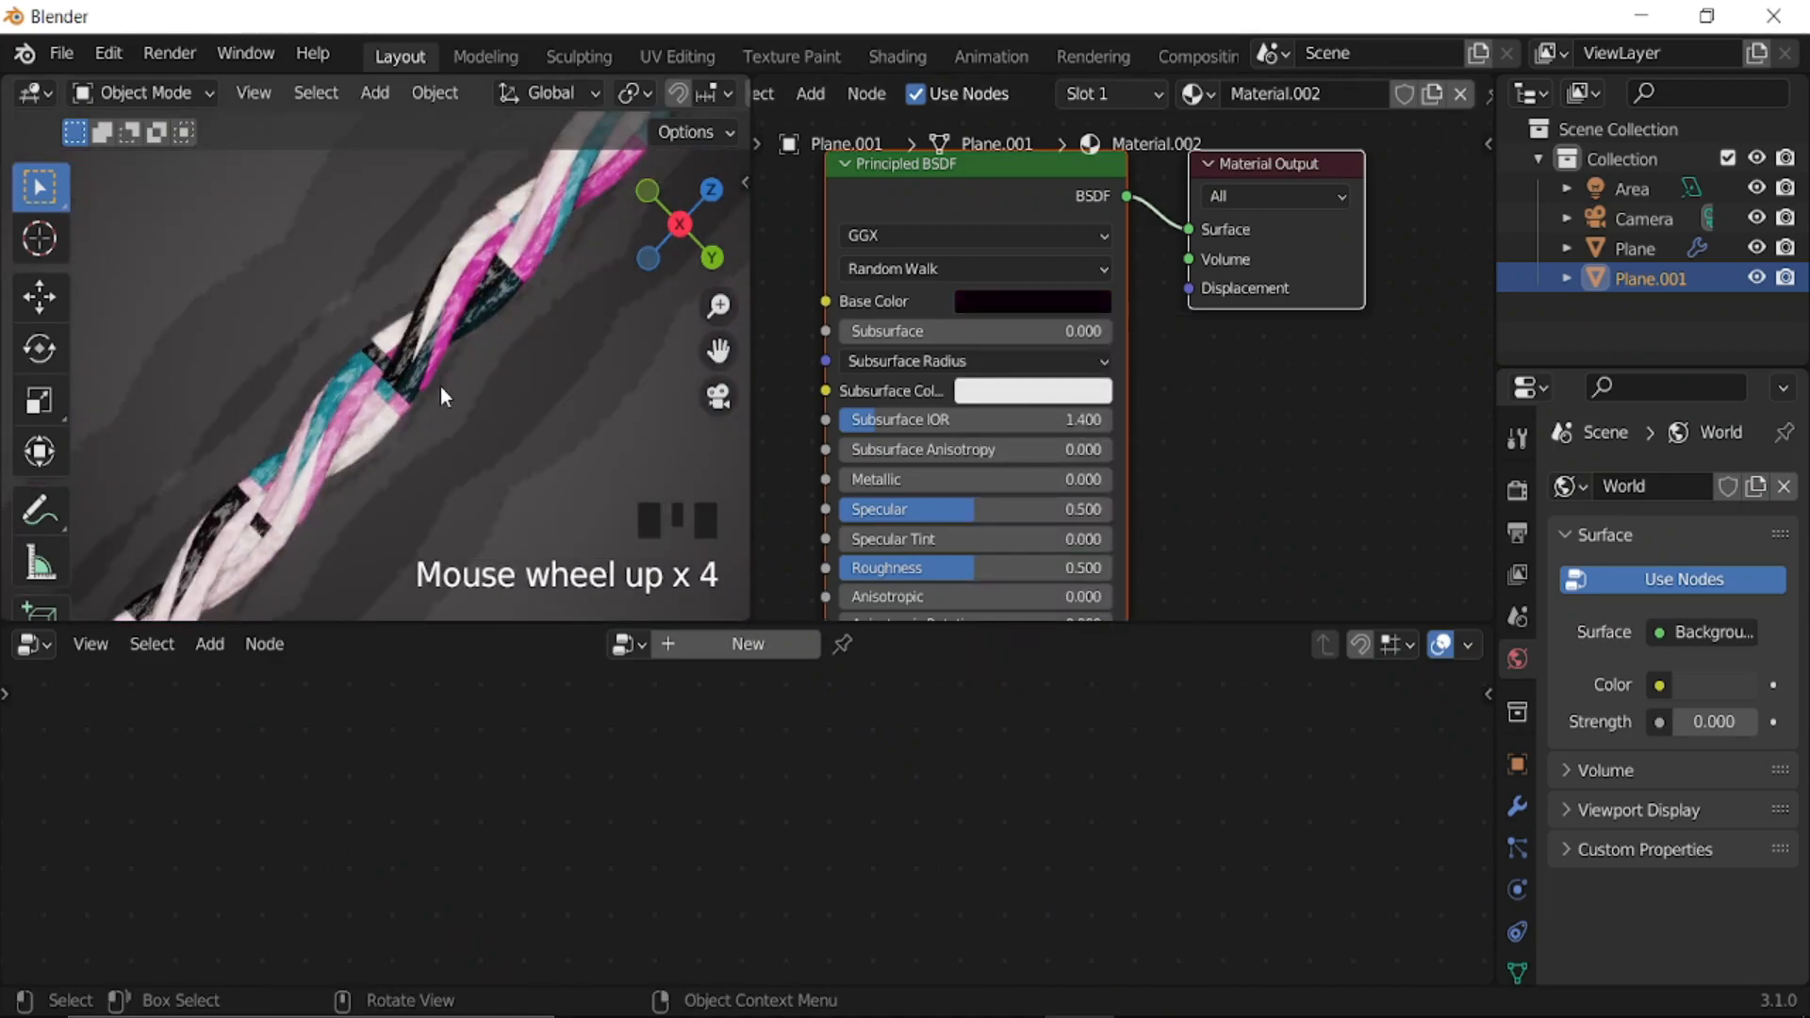
{"action": "scroll", "coordinate": [440, 386], "scroll_direction": "down", "scroll_amount": 4}
{"action": "middle_click_drag", "start_coordinate": [615, 77], "coordinate": [532, 95]}
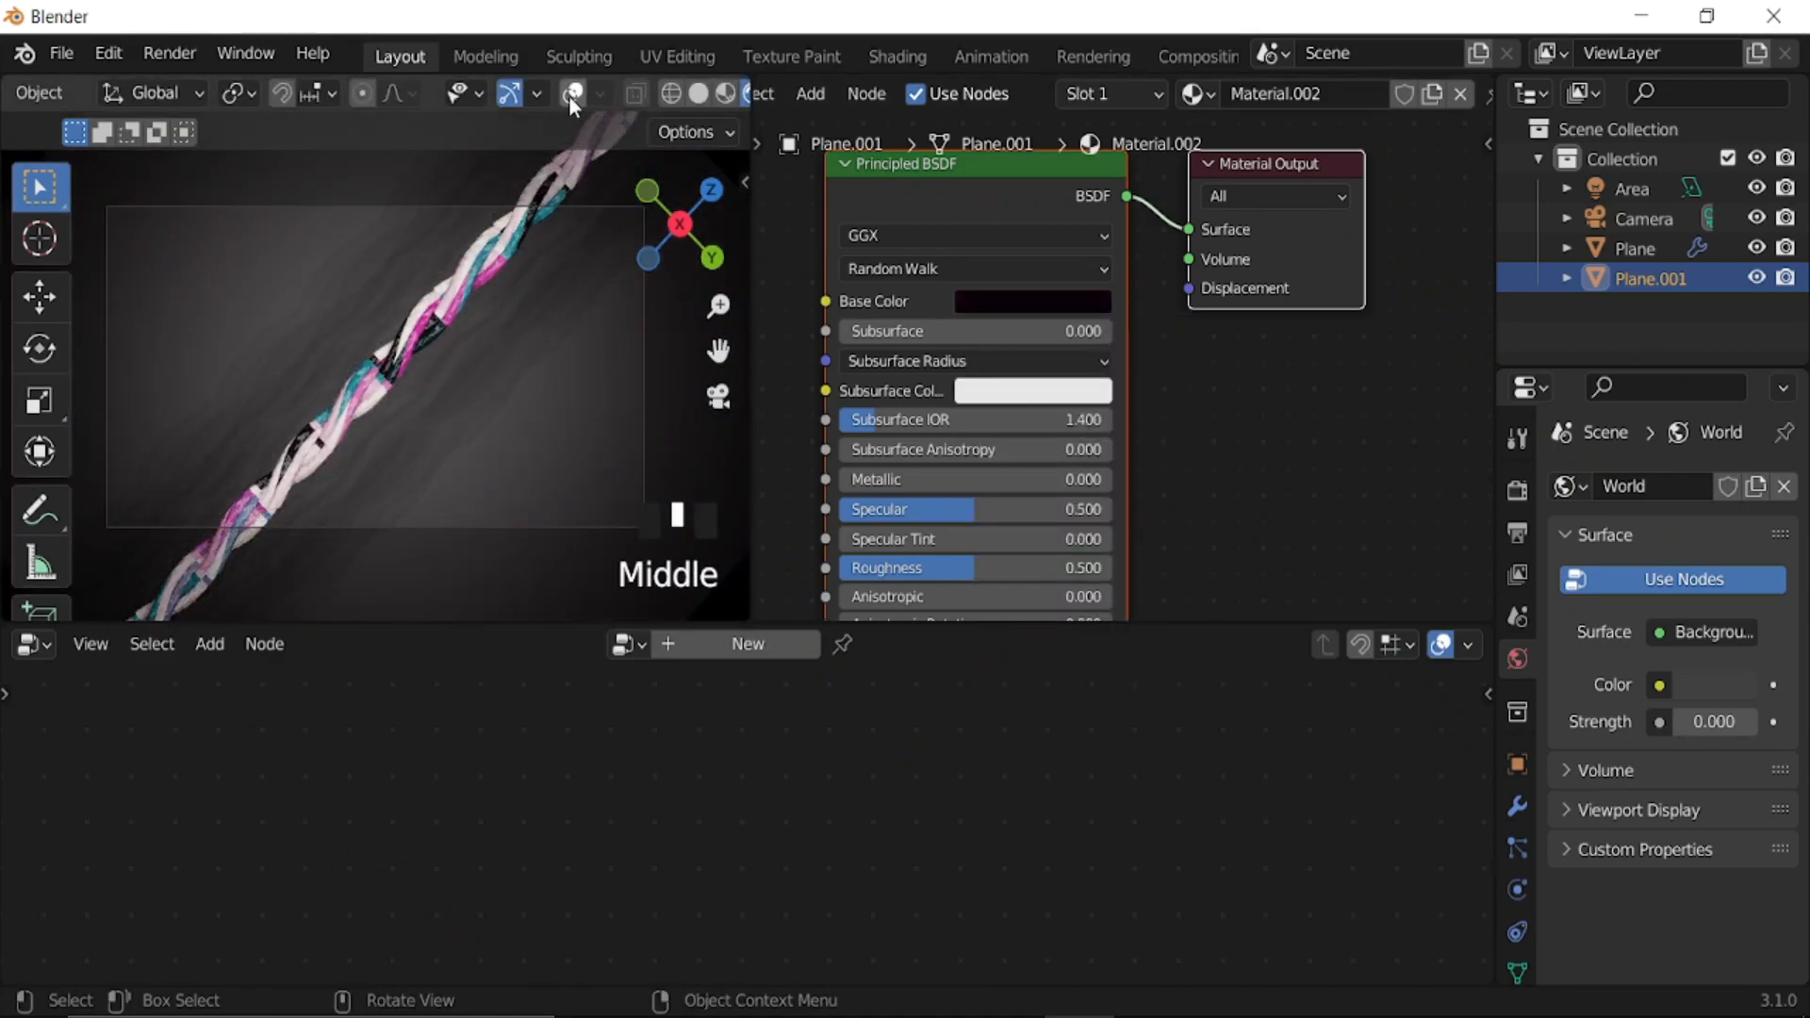
- Show the viewport overlays and move the rope object into a new collection named Collection 2
{"action": "left_click", "coordinate": [570, 93]}
{"action": "left_click", "coordinate": [454, 310]}
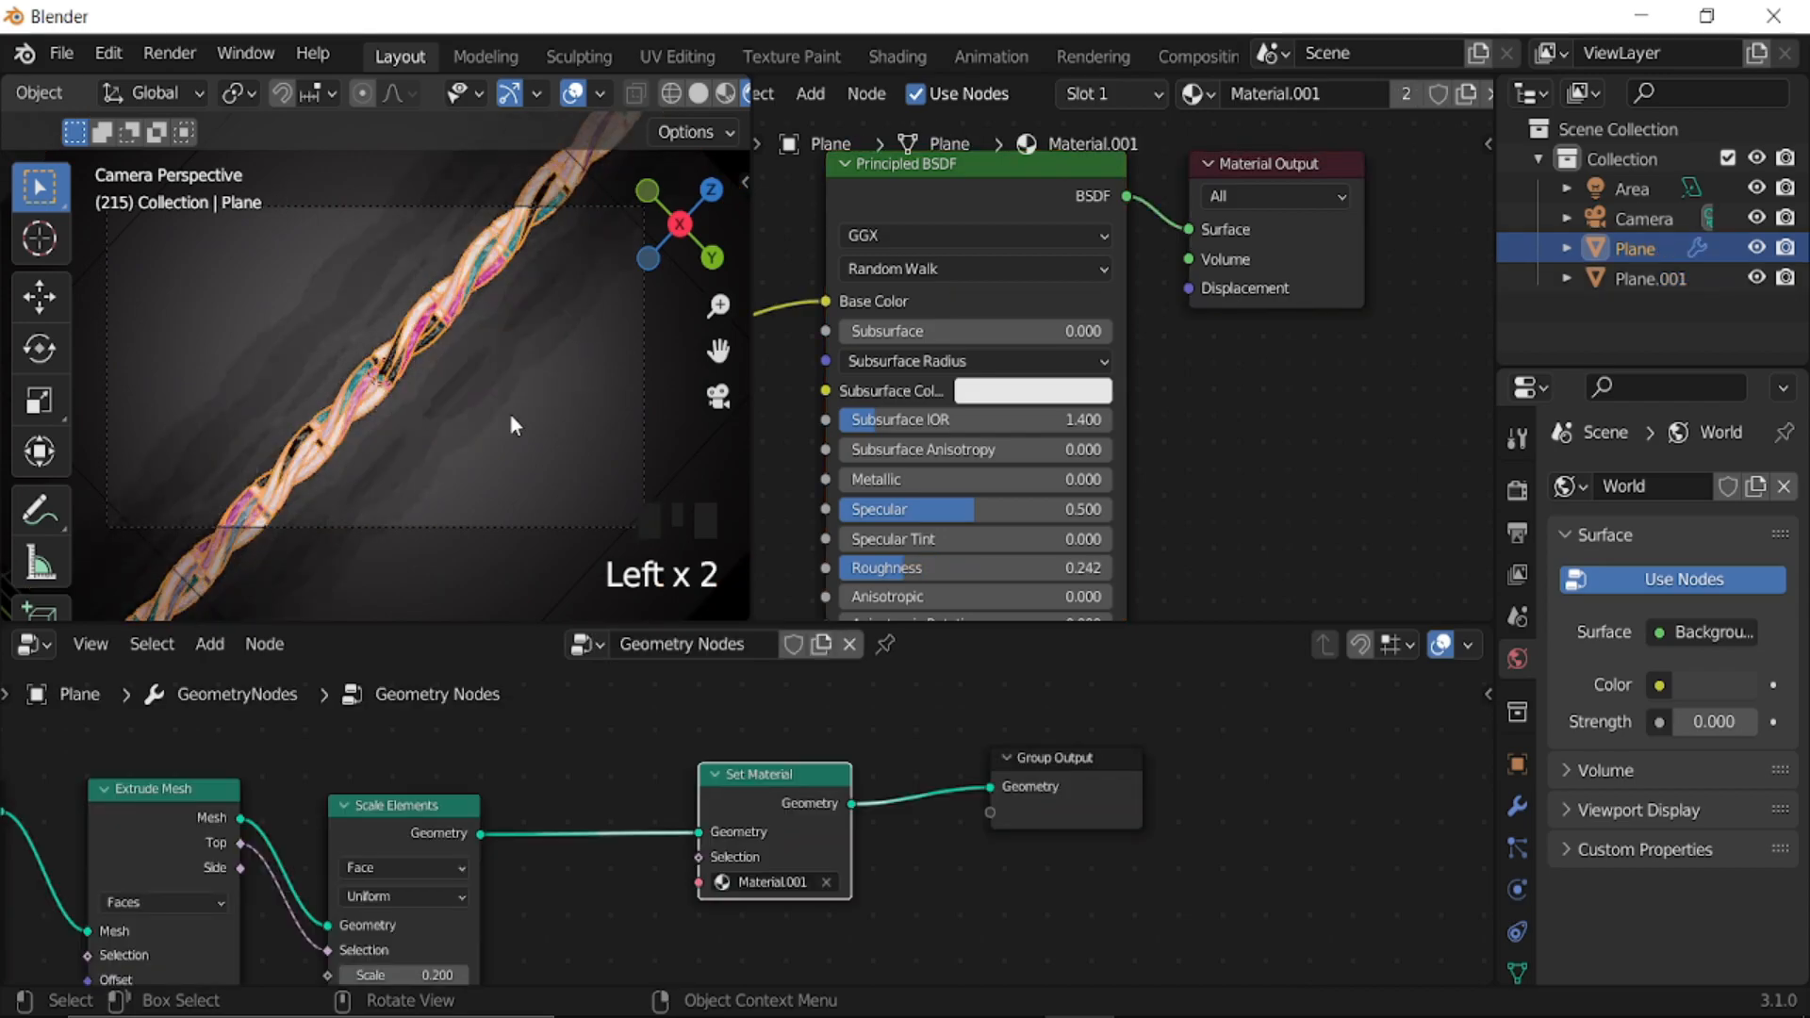
{"action": "key", "text": "m"}
{"action": "left_click", "coordinate": [434, 415]}
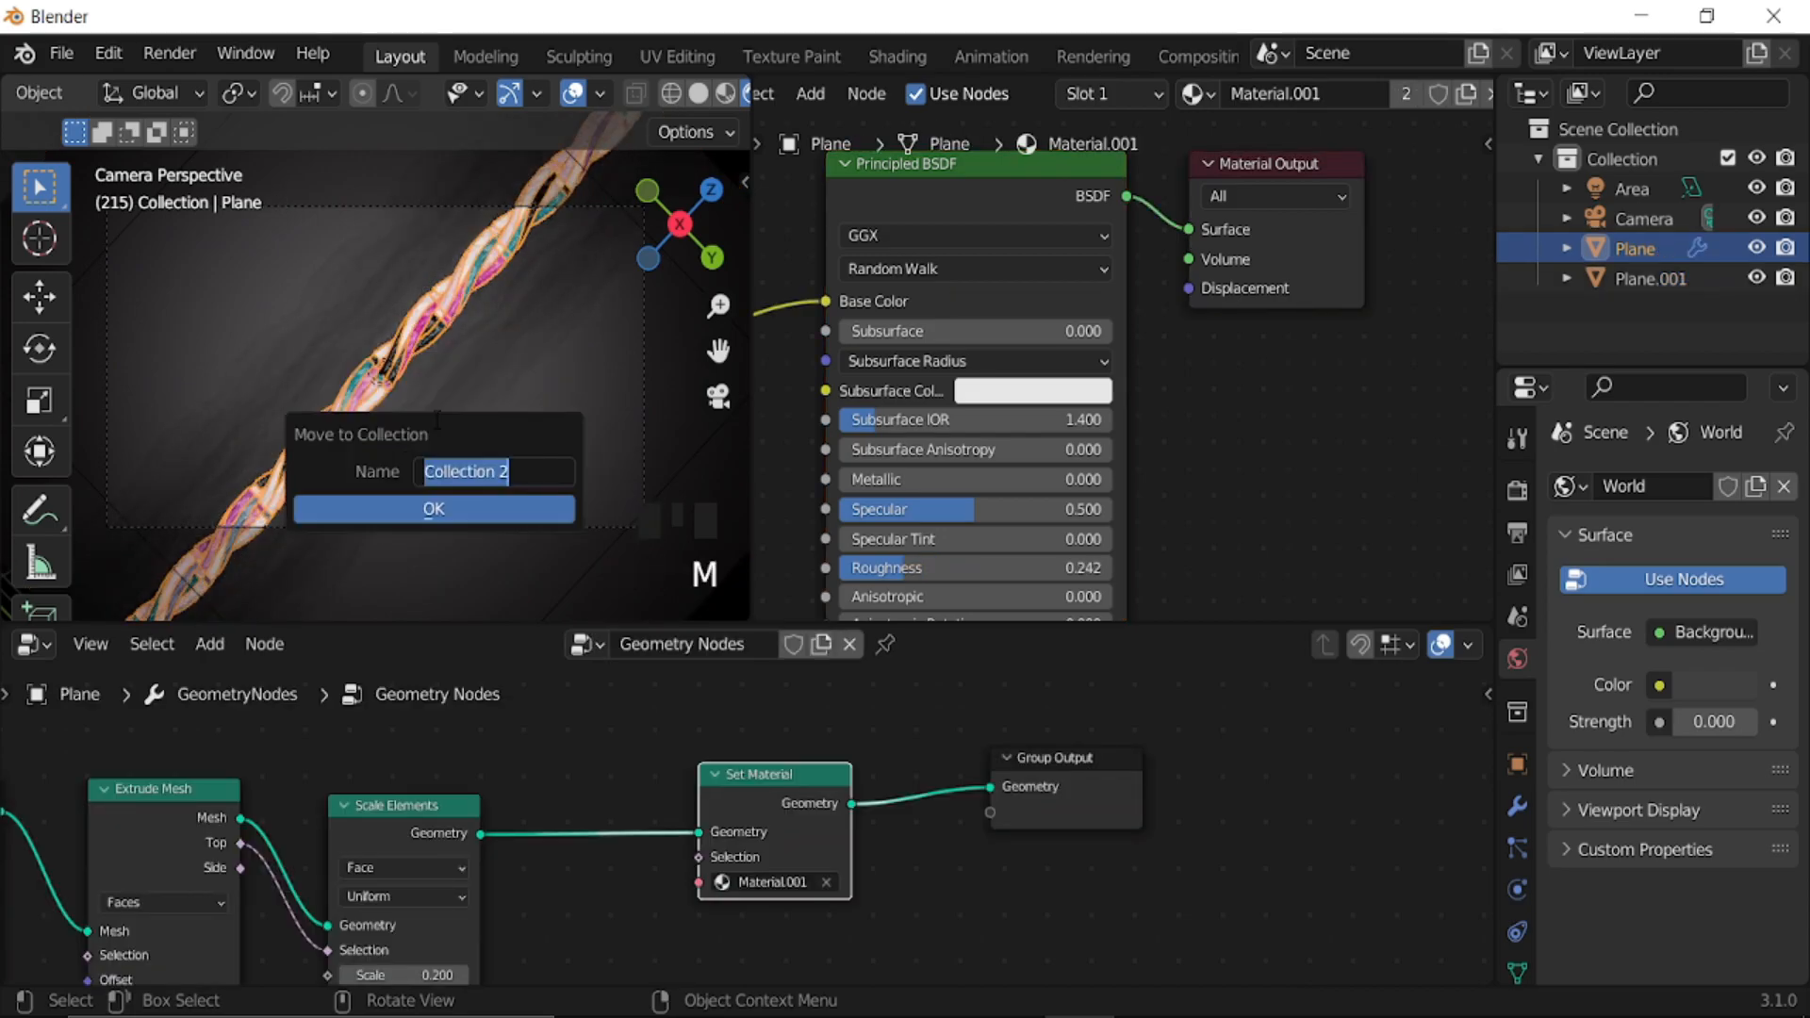
{"action": "left_click", "coordinate": [455, 517]}
{"action": "left_click", "coordinate": [454, 513]}
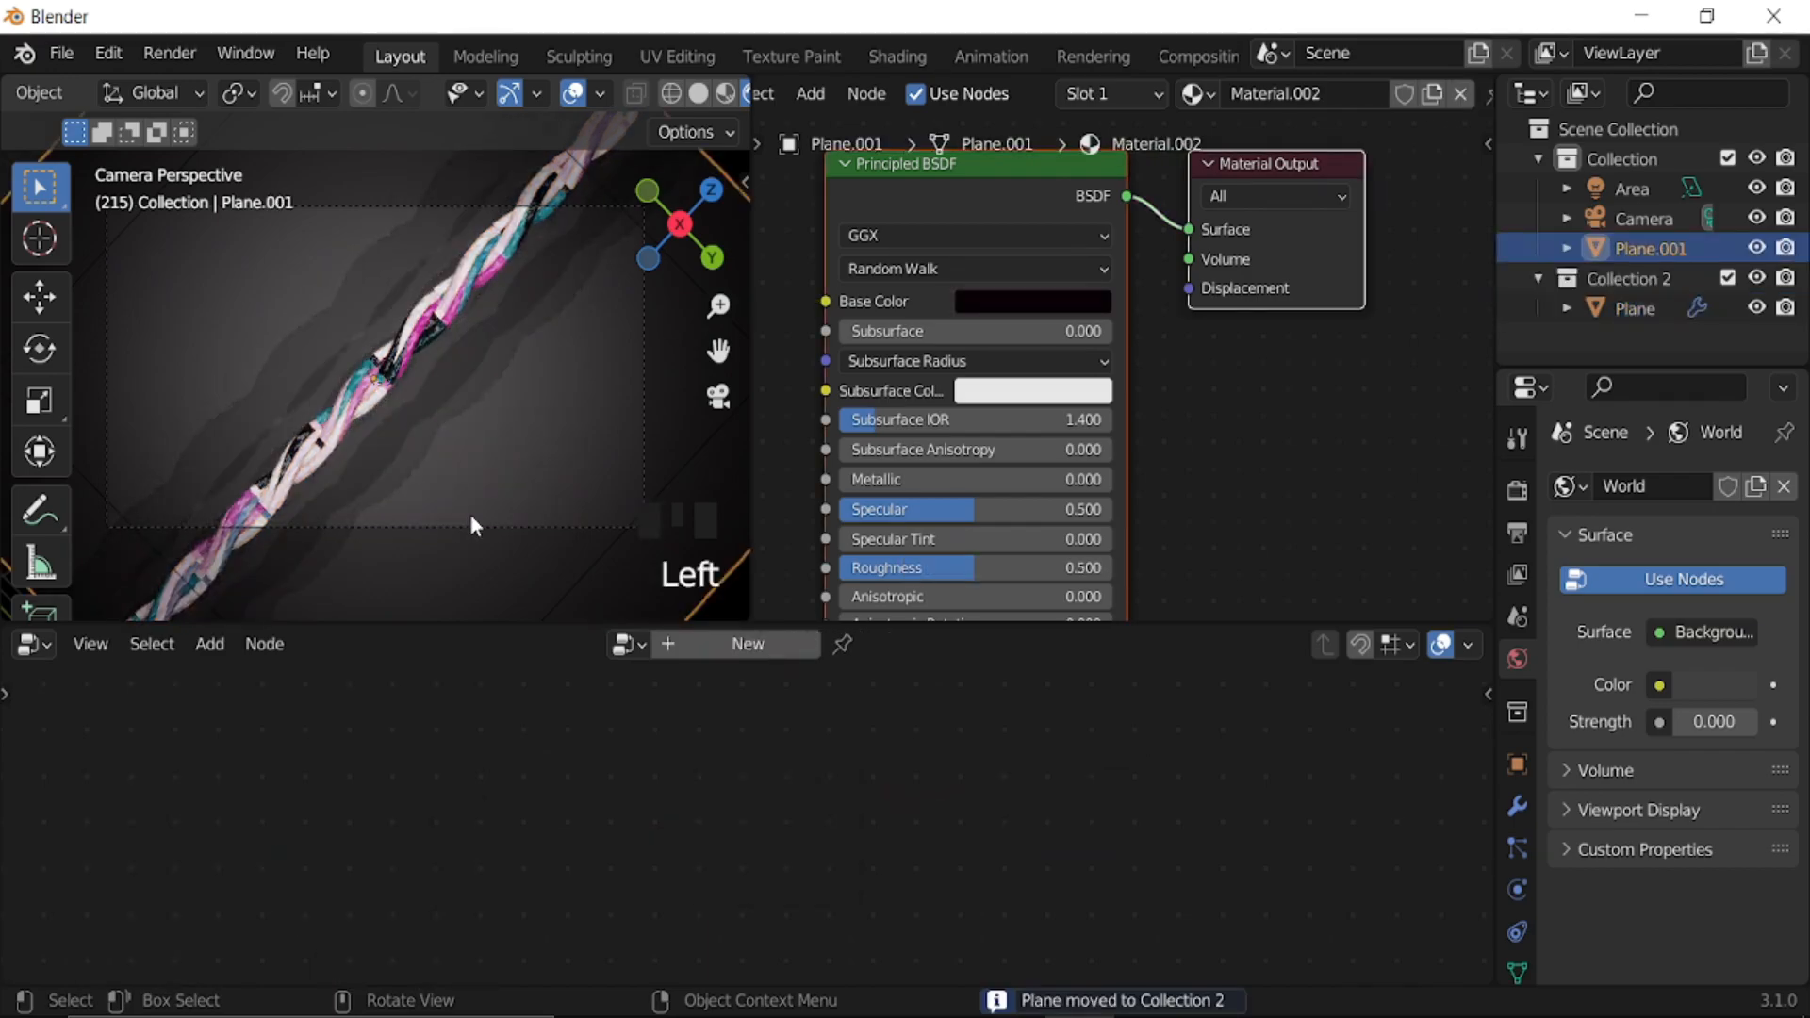
- Add a collection instance of Collection 2 to the scene
{"action": "left_click", "coordinate": [1618, 275]}
{"action": "left_click", "coordinate": [320, 370]}
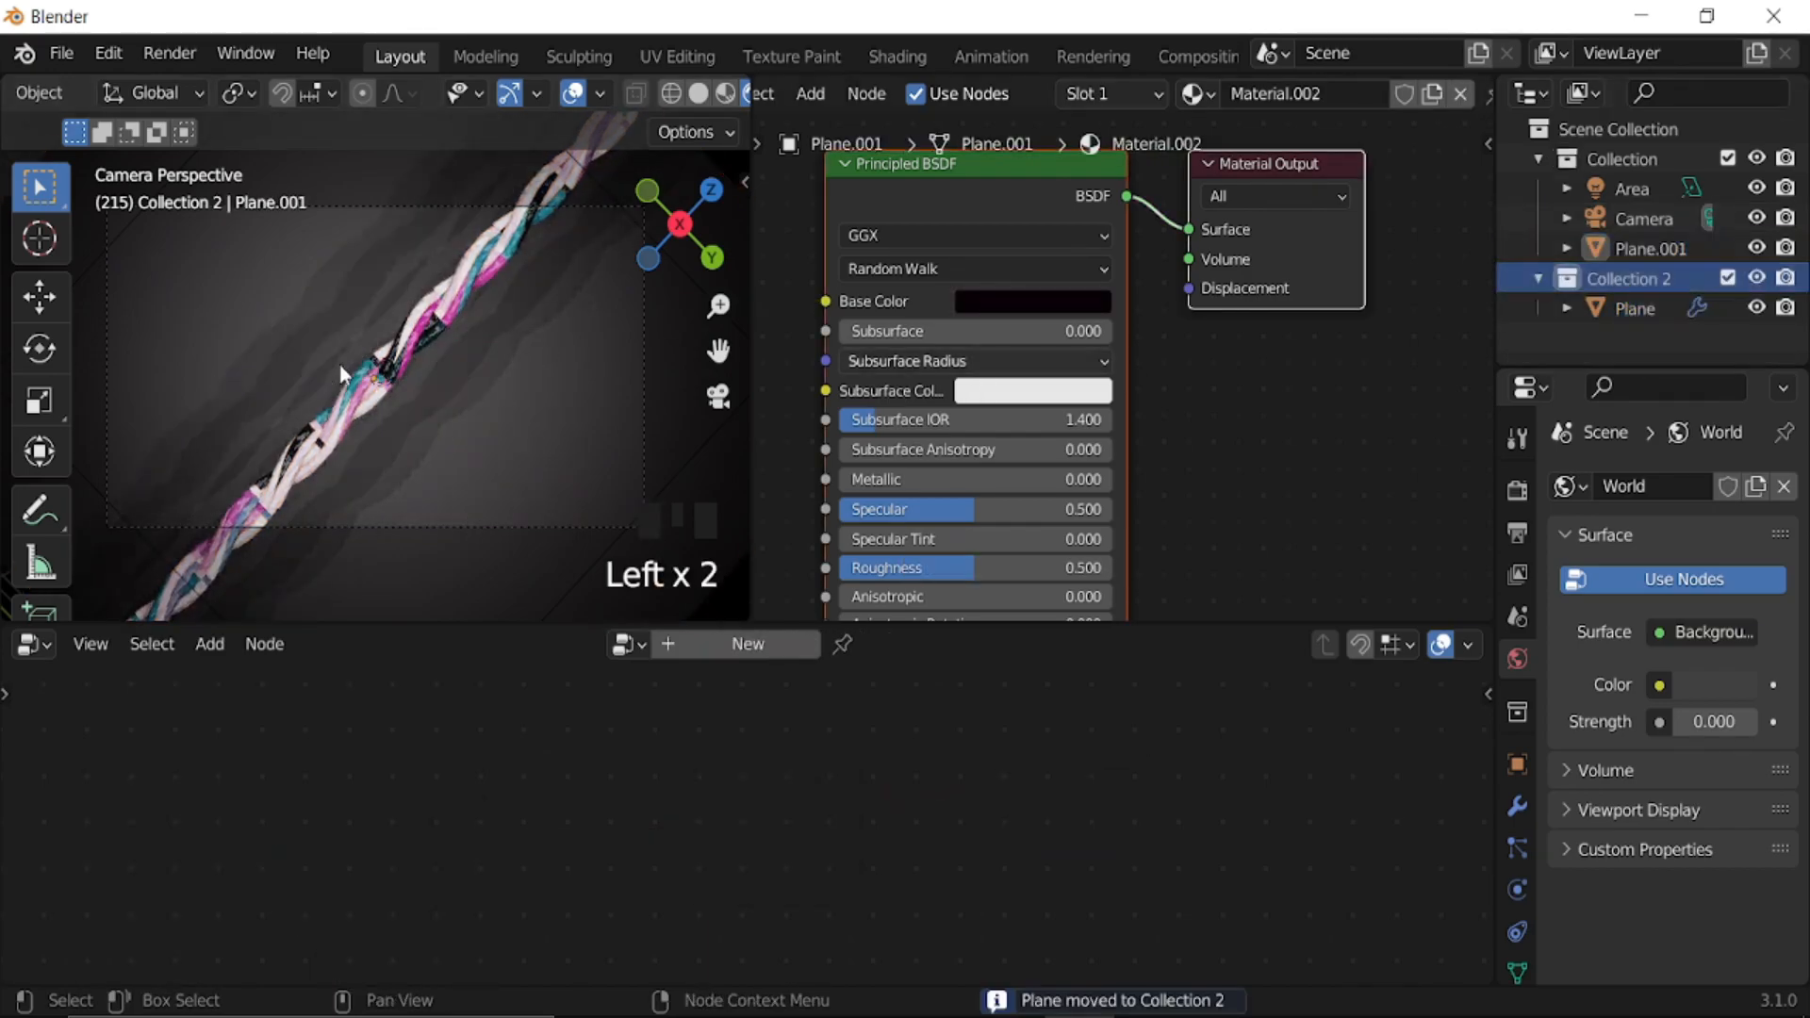
{"action": "left_click", "coordinate": [391, 371]}
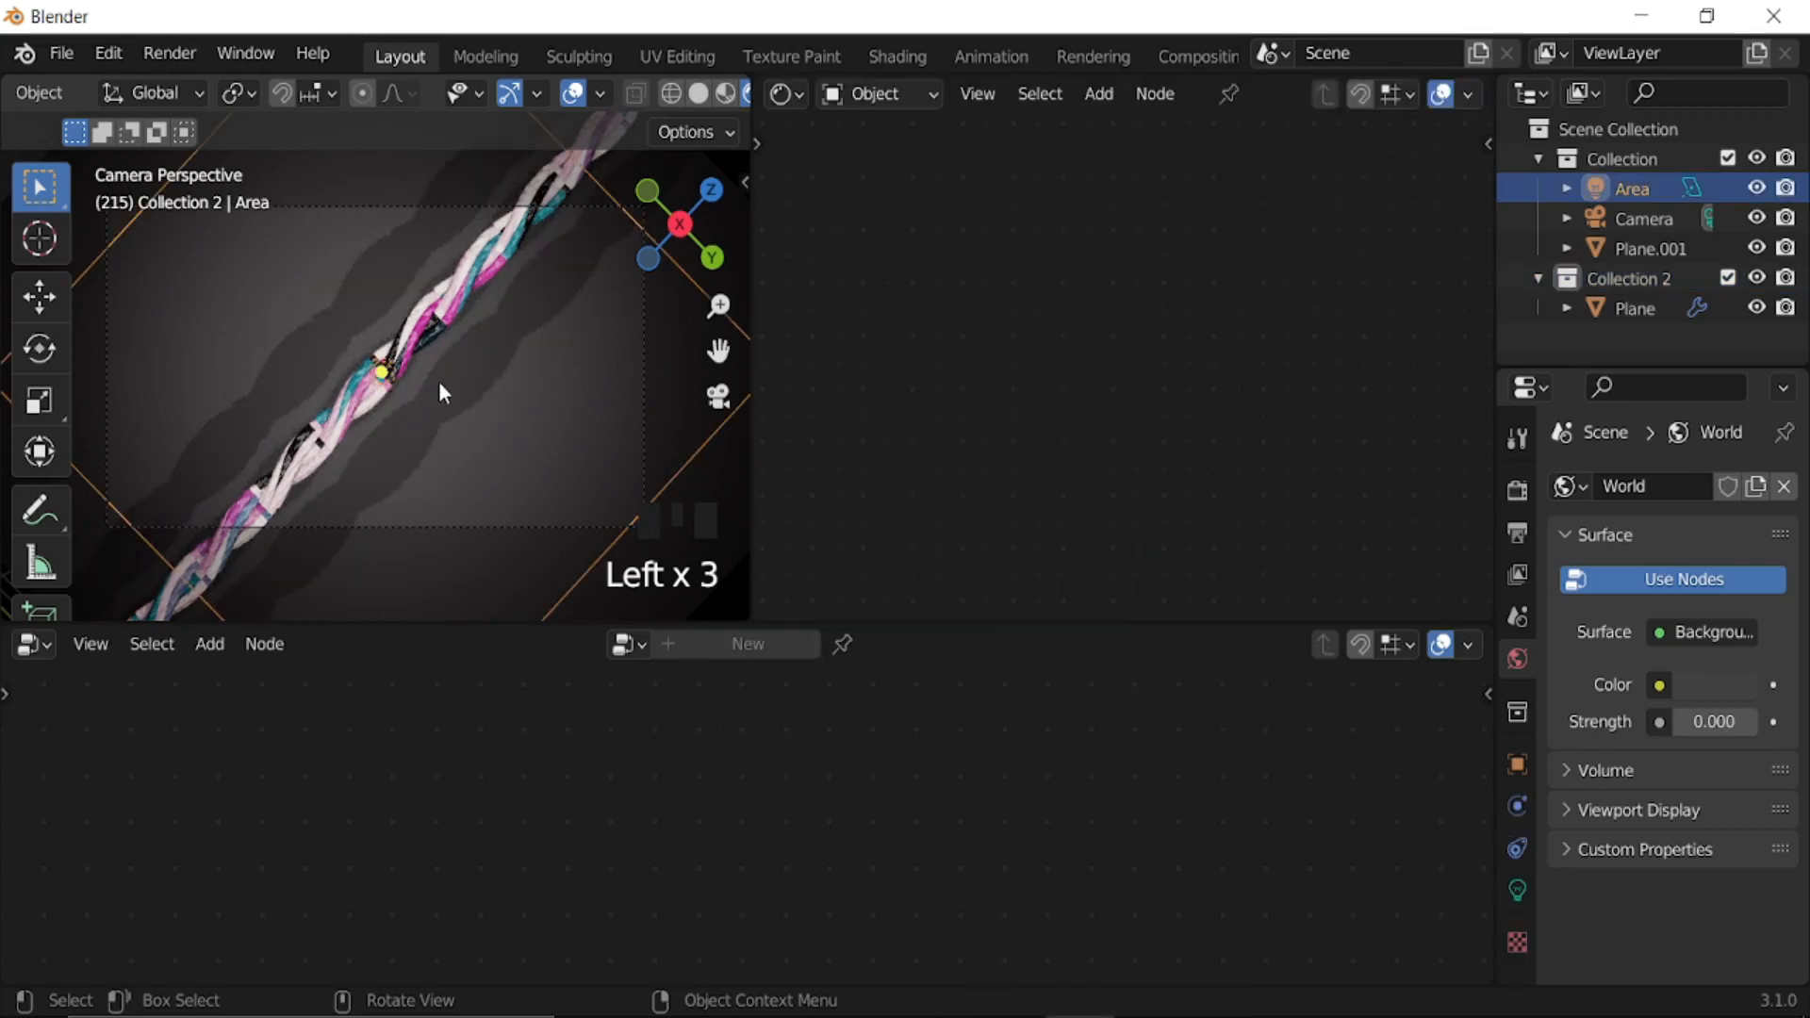
{"action": "left_click", "coordinate": [432, 321]}
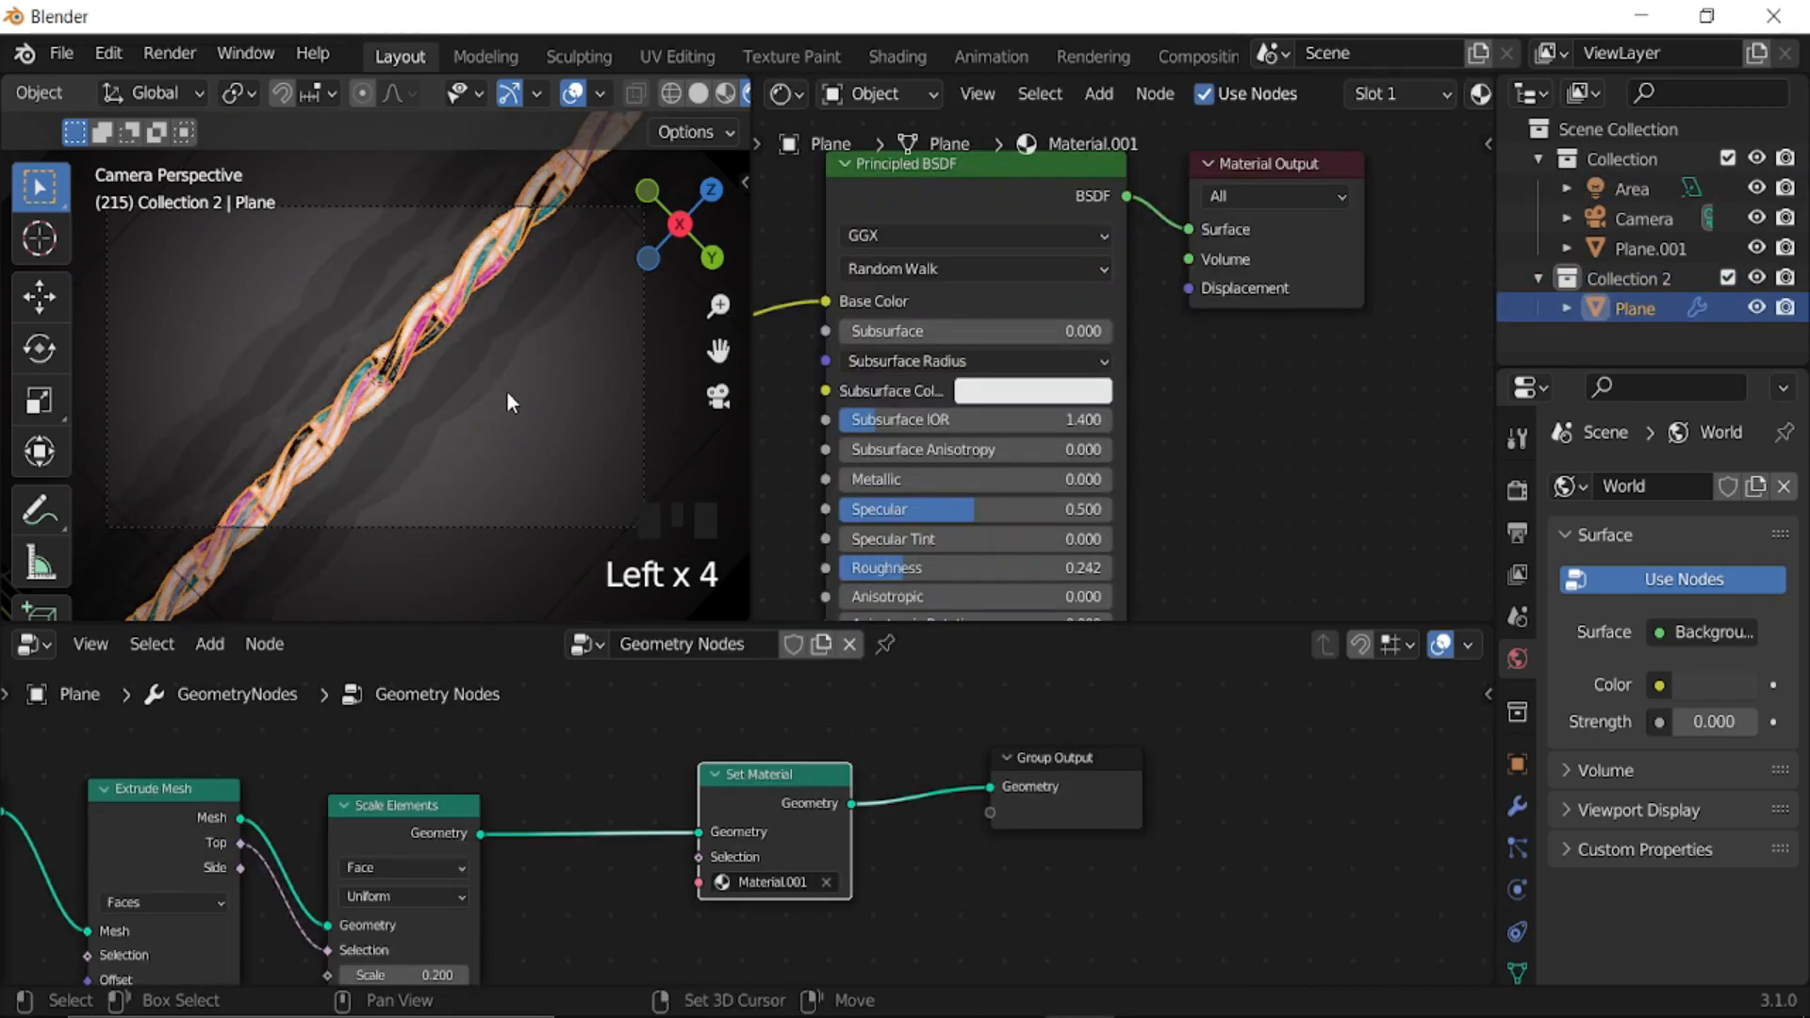
{"action": "key", "text": "shift+a"}
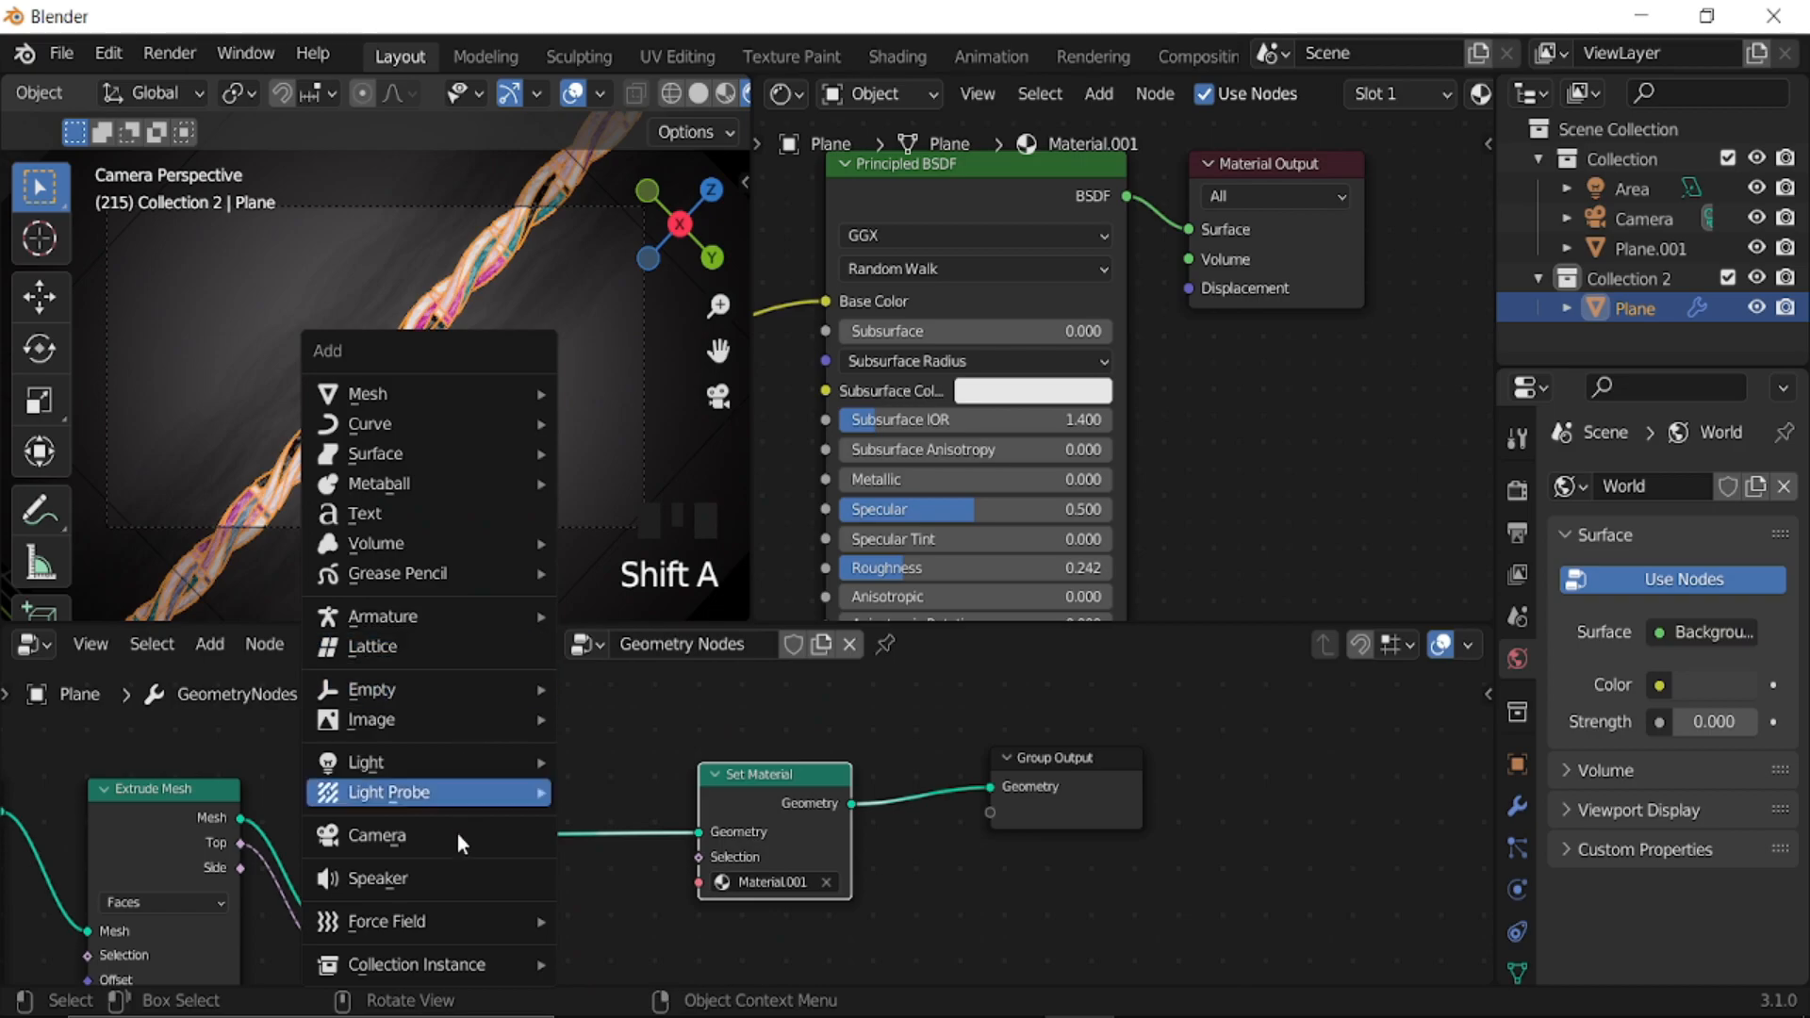
{"action": "mouse_move", "coordinate": [456, 975]}
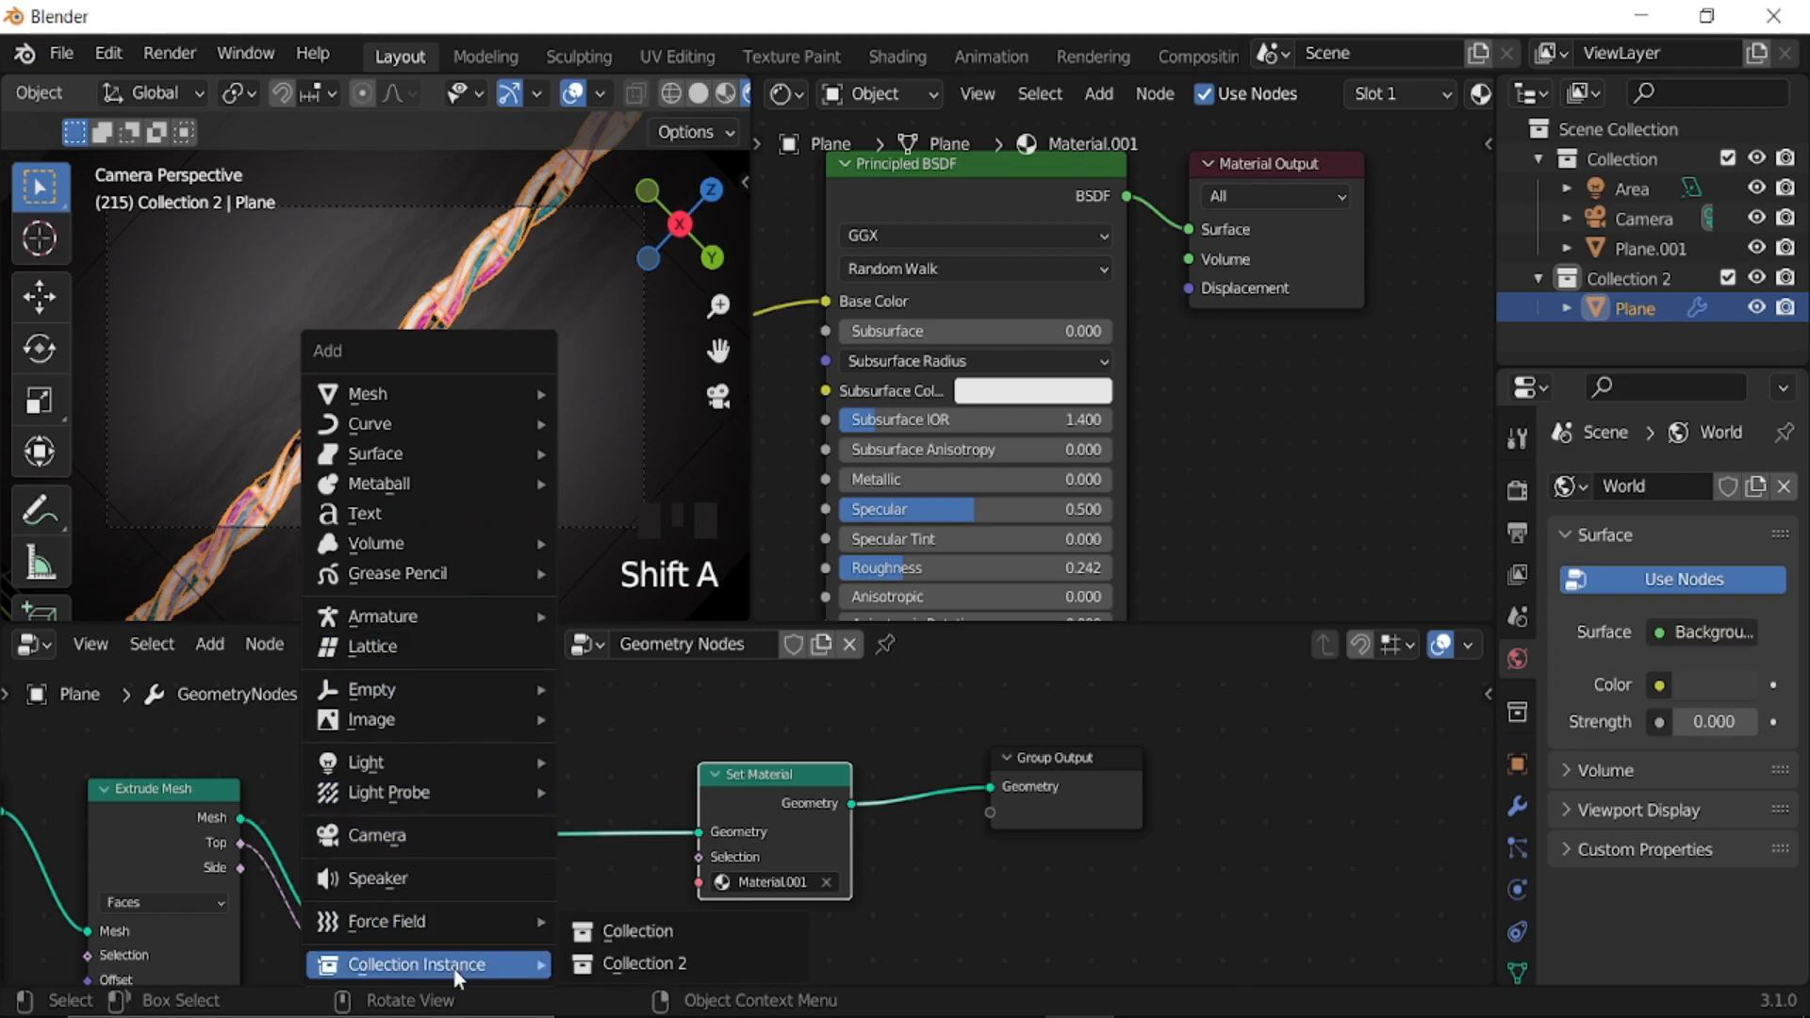
{"action": "left_click", "coordinate": [634, 957]}
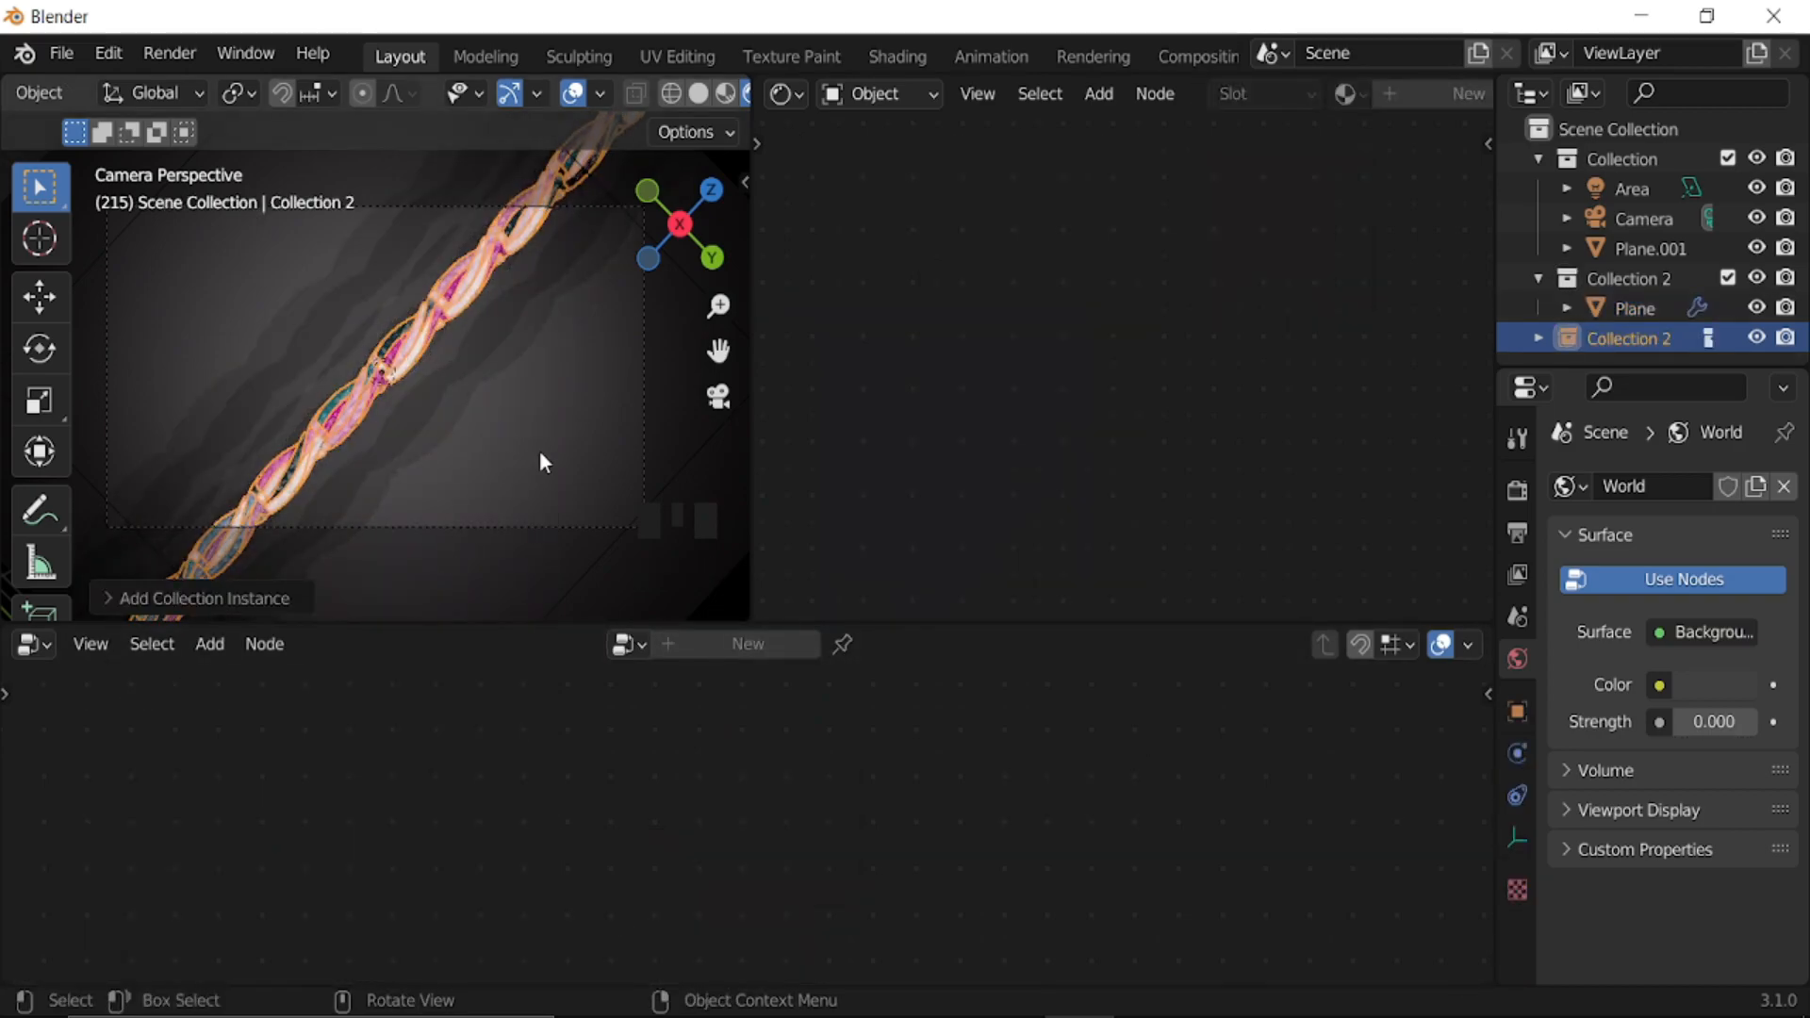
- Move the rope instance about -1.6 m along the Y axis and try rotating it about the Z axis
{"action": "key", "text": "g"}
{"action": "key", "text": "y"}
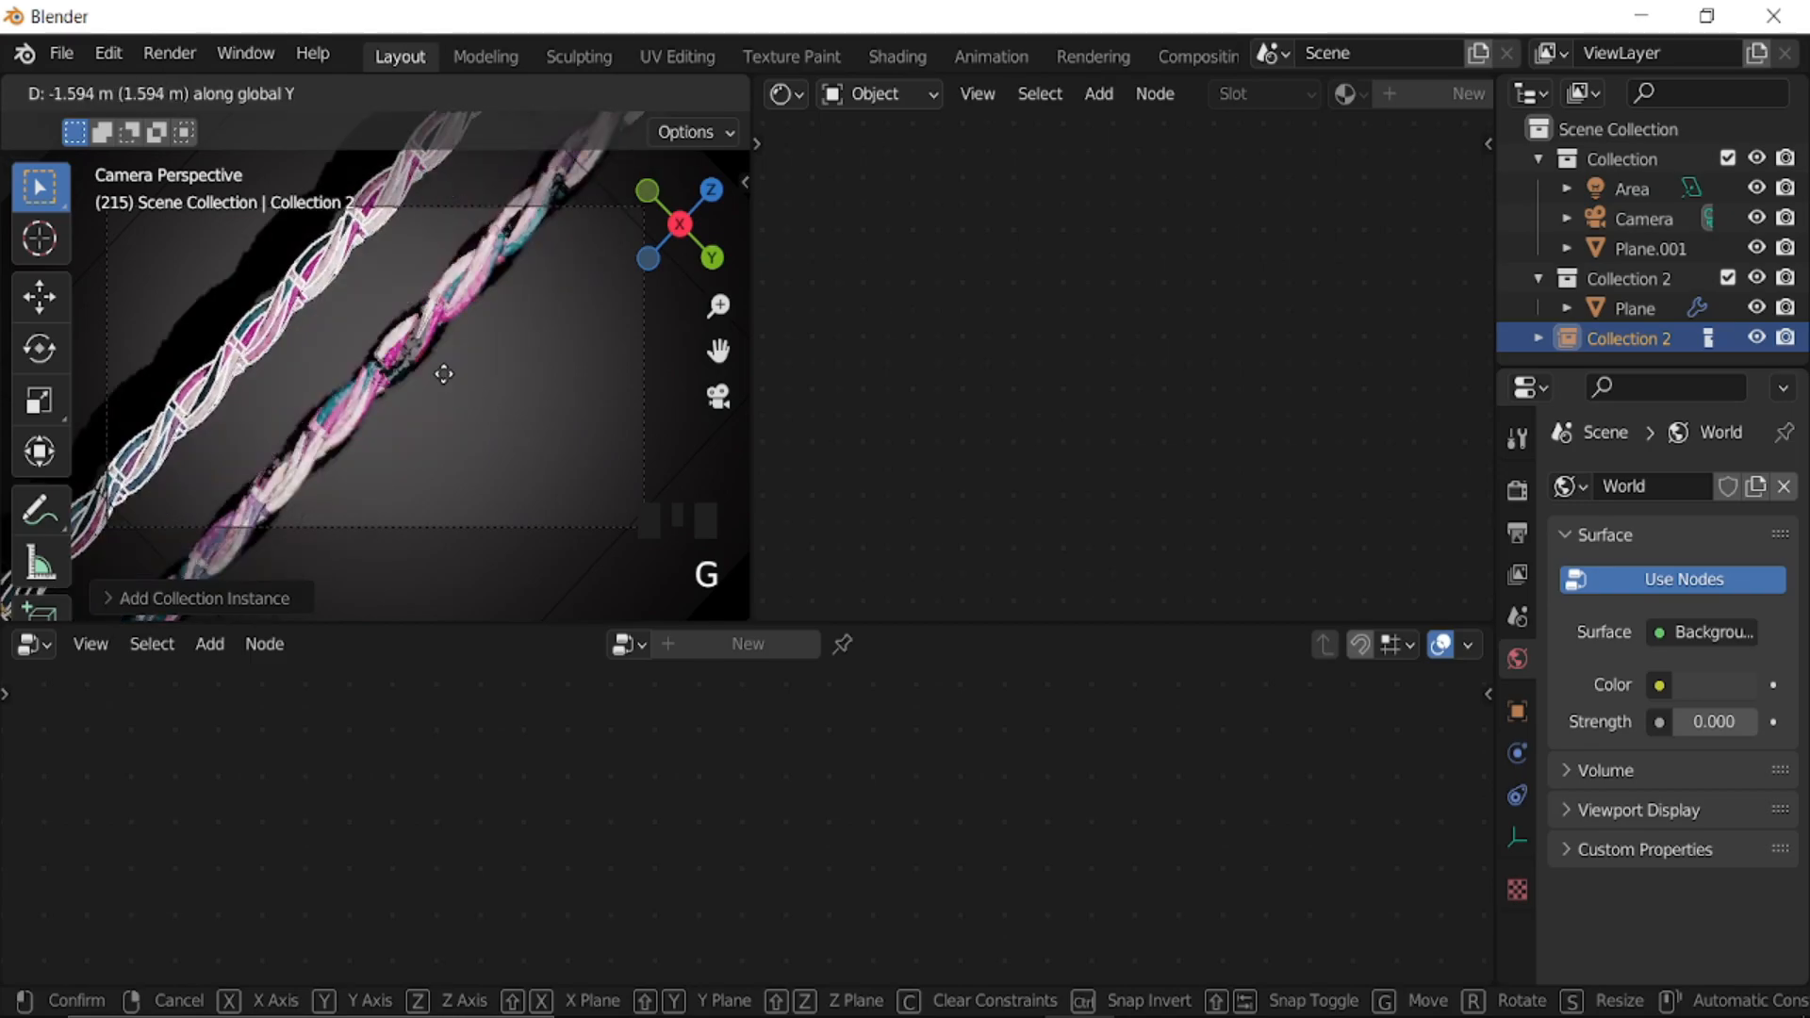
{"action": "left_click", "coordinate": [446, 389]}
{"action": "key", "text": "r"}
{"action": "key", "text": "z"}
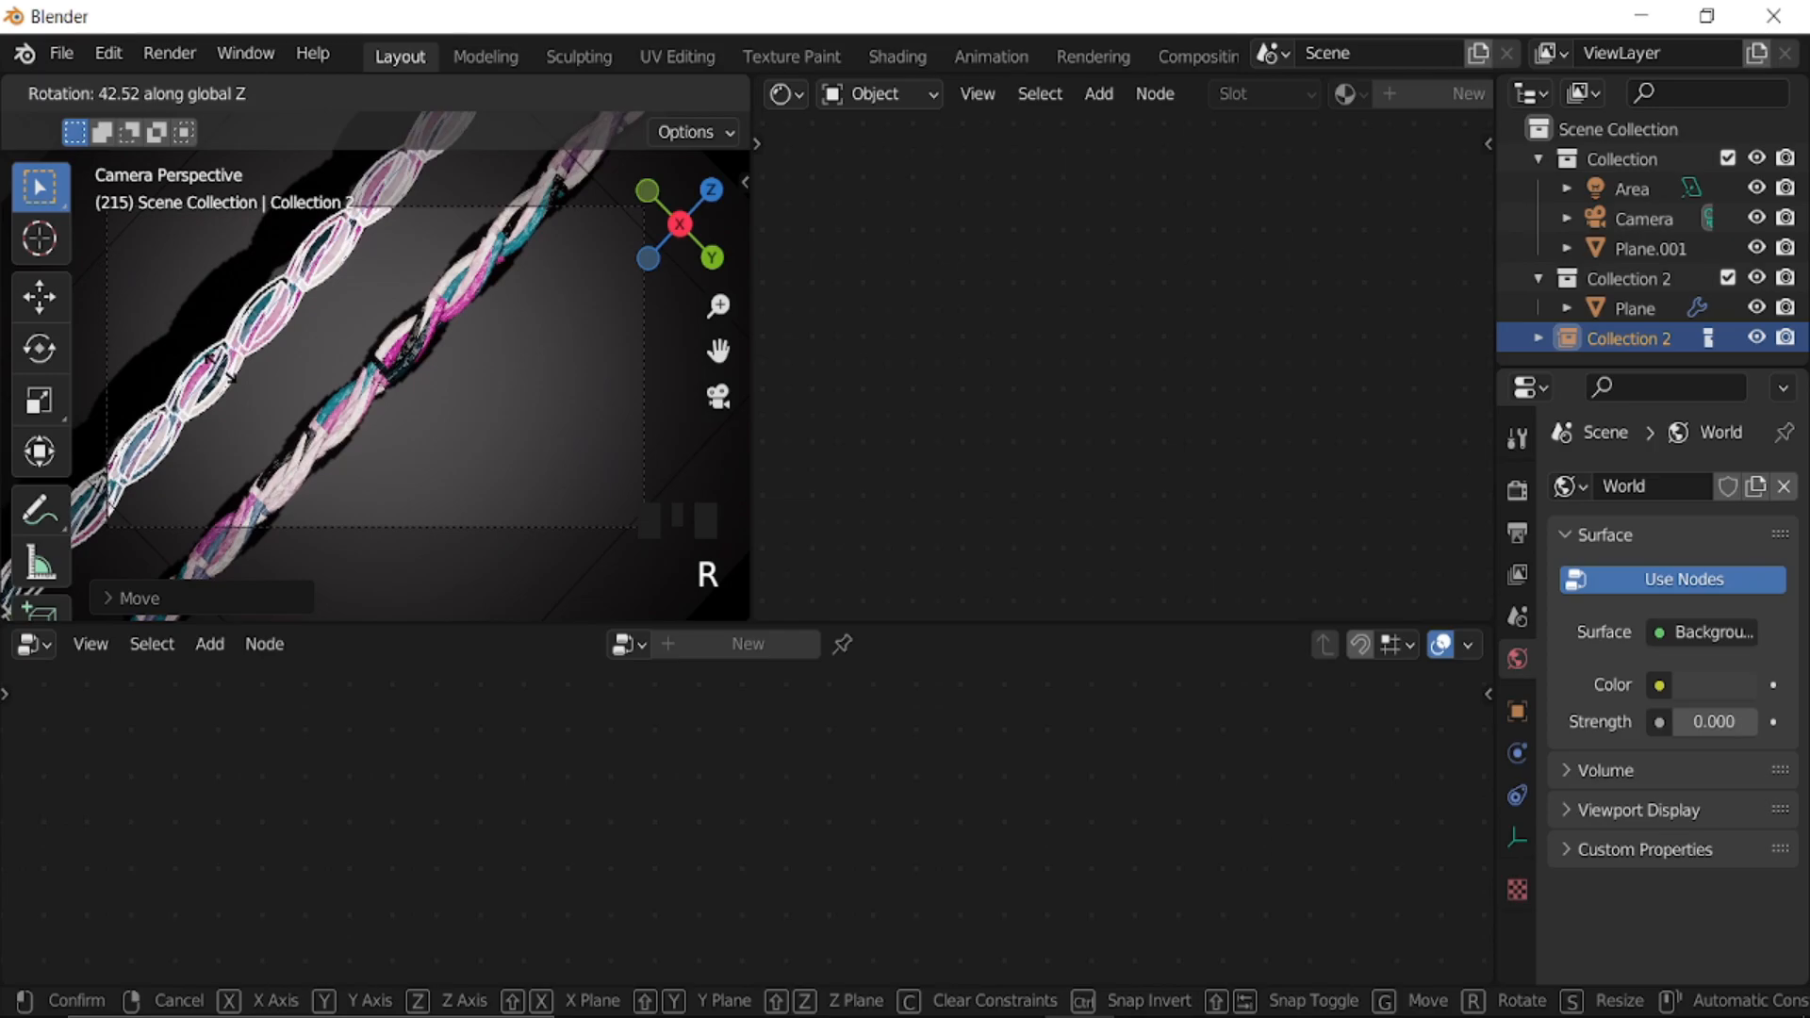
{"action": "left_click", "coordinate": [313, 394]}
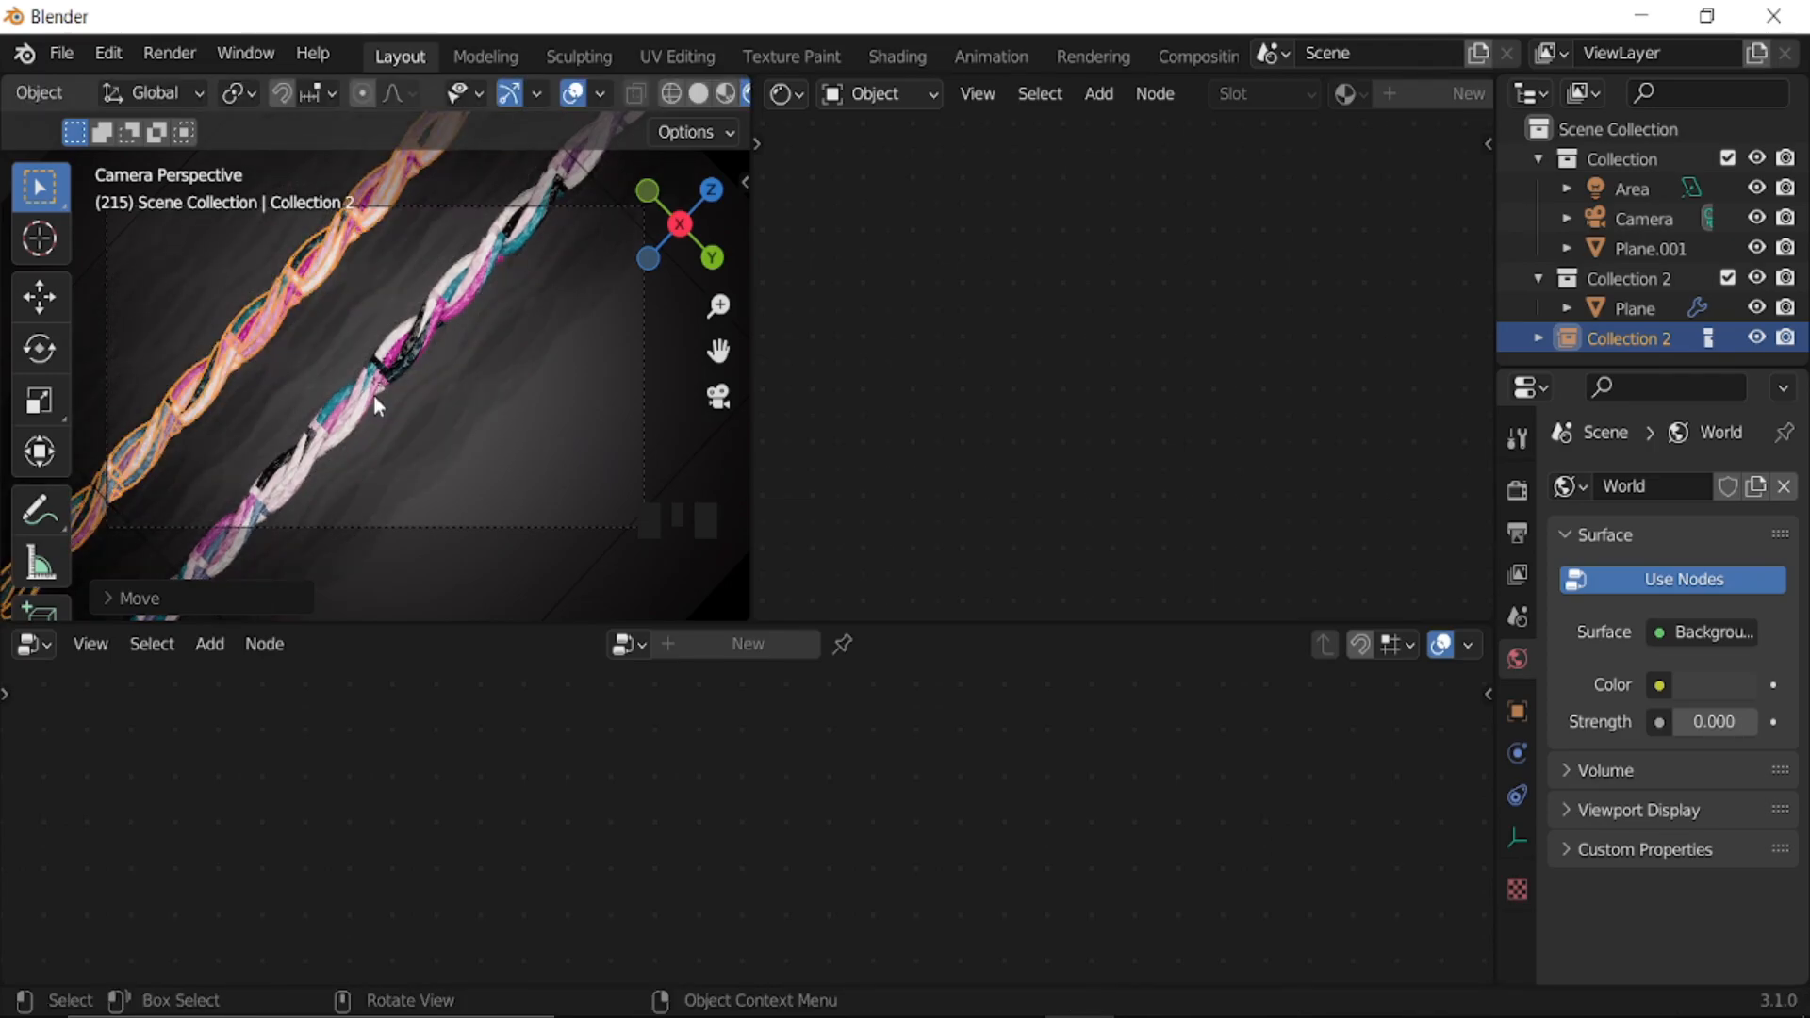
- Move the rope instance about 4.9 m along the X axis, closer to the camera
{"action": "scroll", "coordinate": [403, 403], "scroll_direction": "down", "scroll_amount": 4}
{"action": "key", "text": "g"}
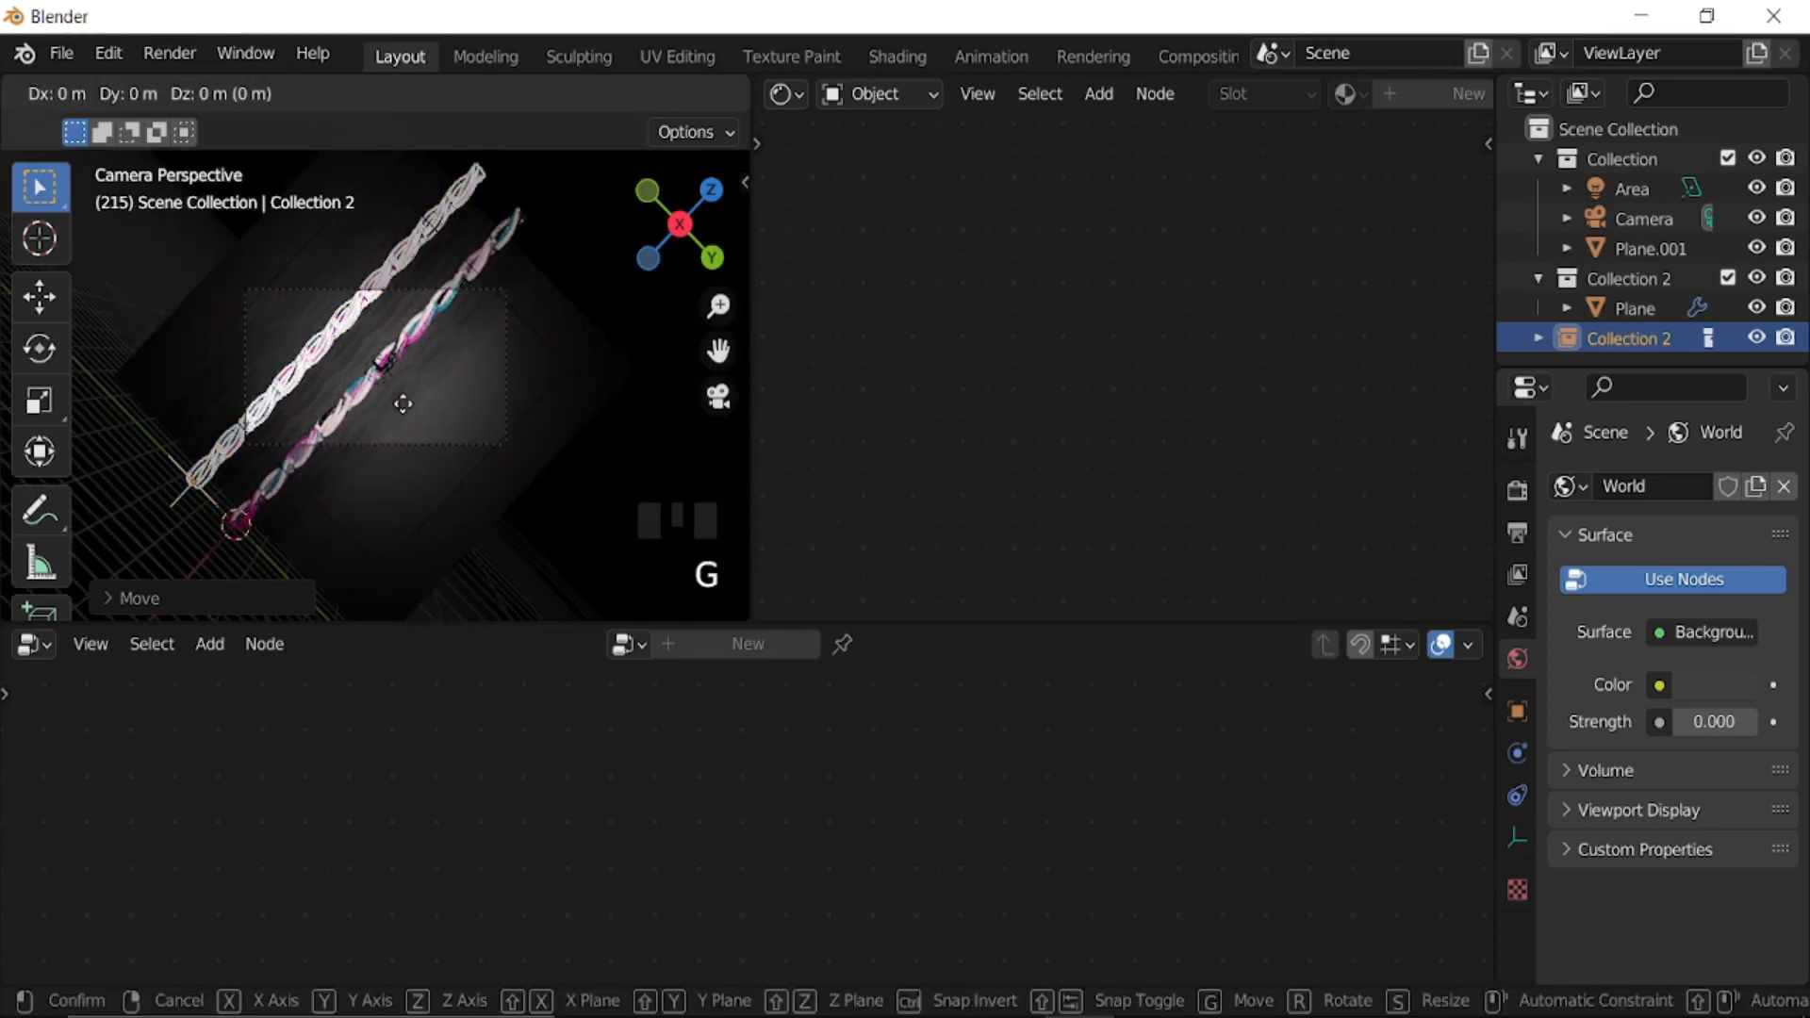
{"action": "key", "text": "x"}
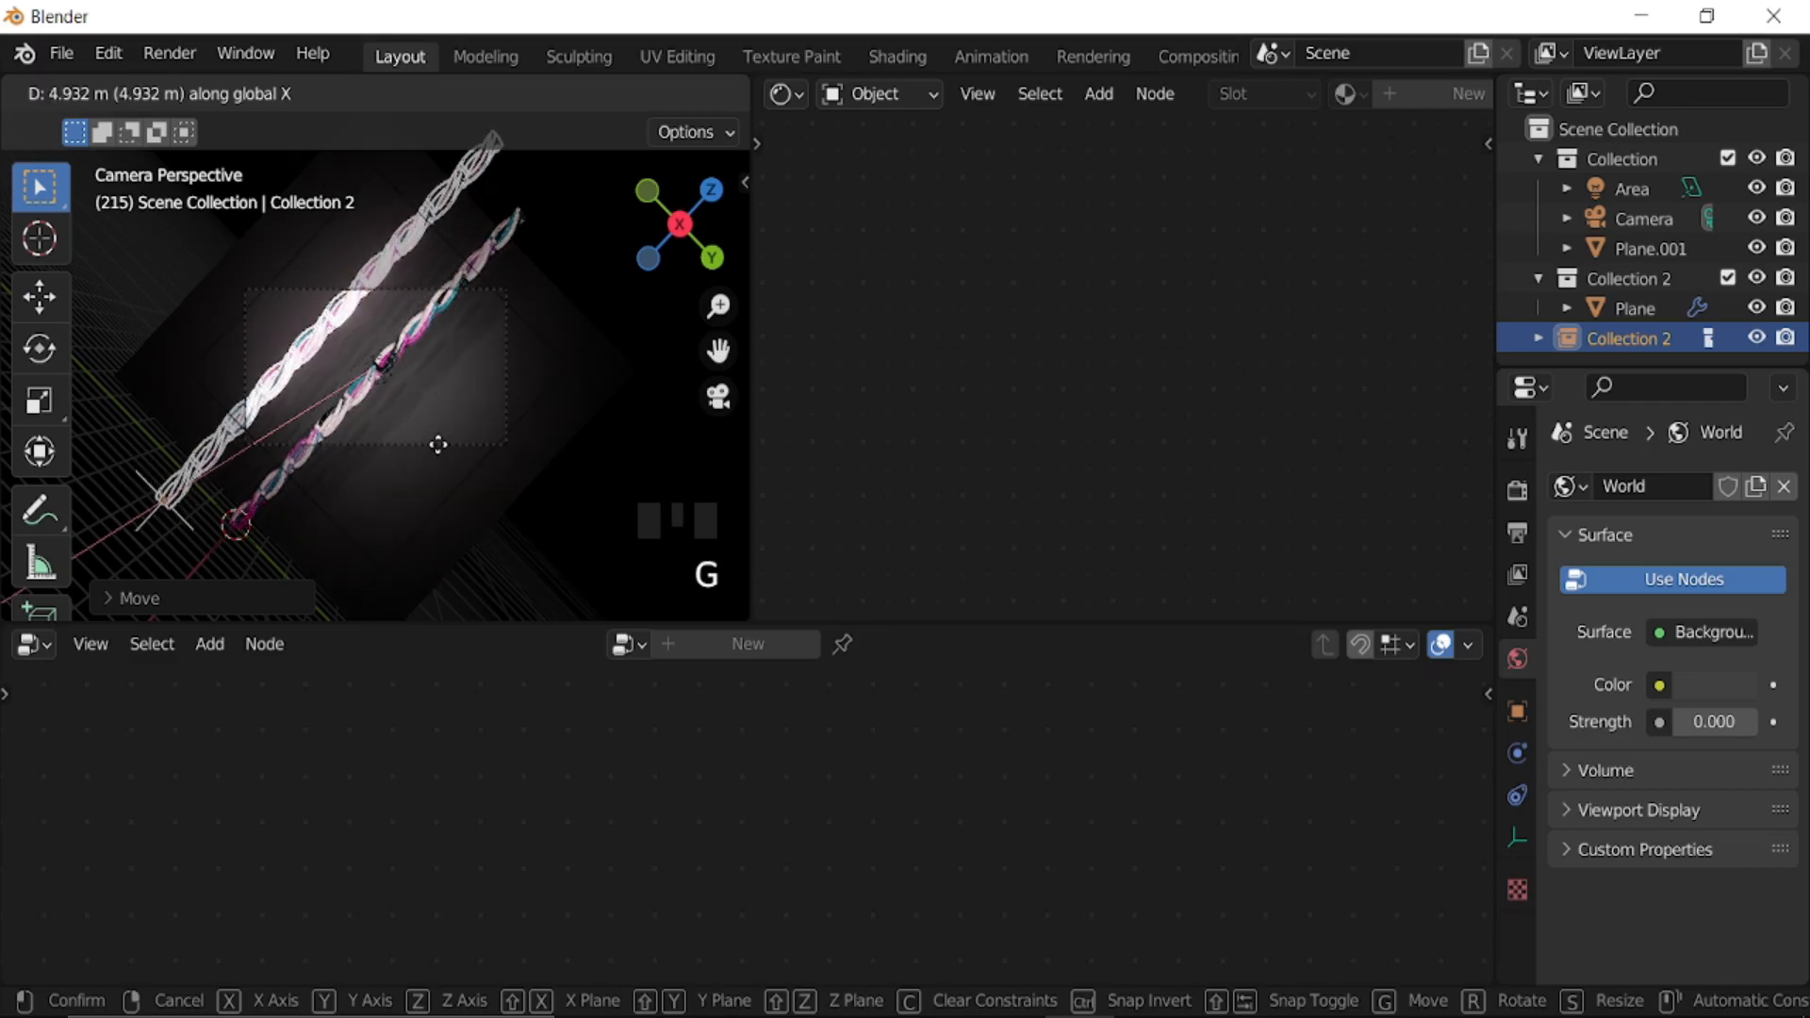
{"action": "left_click", "coordinate": [439, 444]}
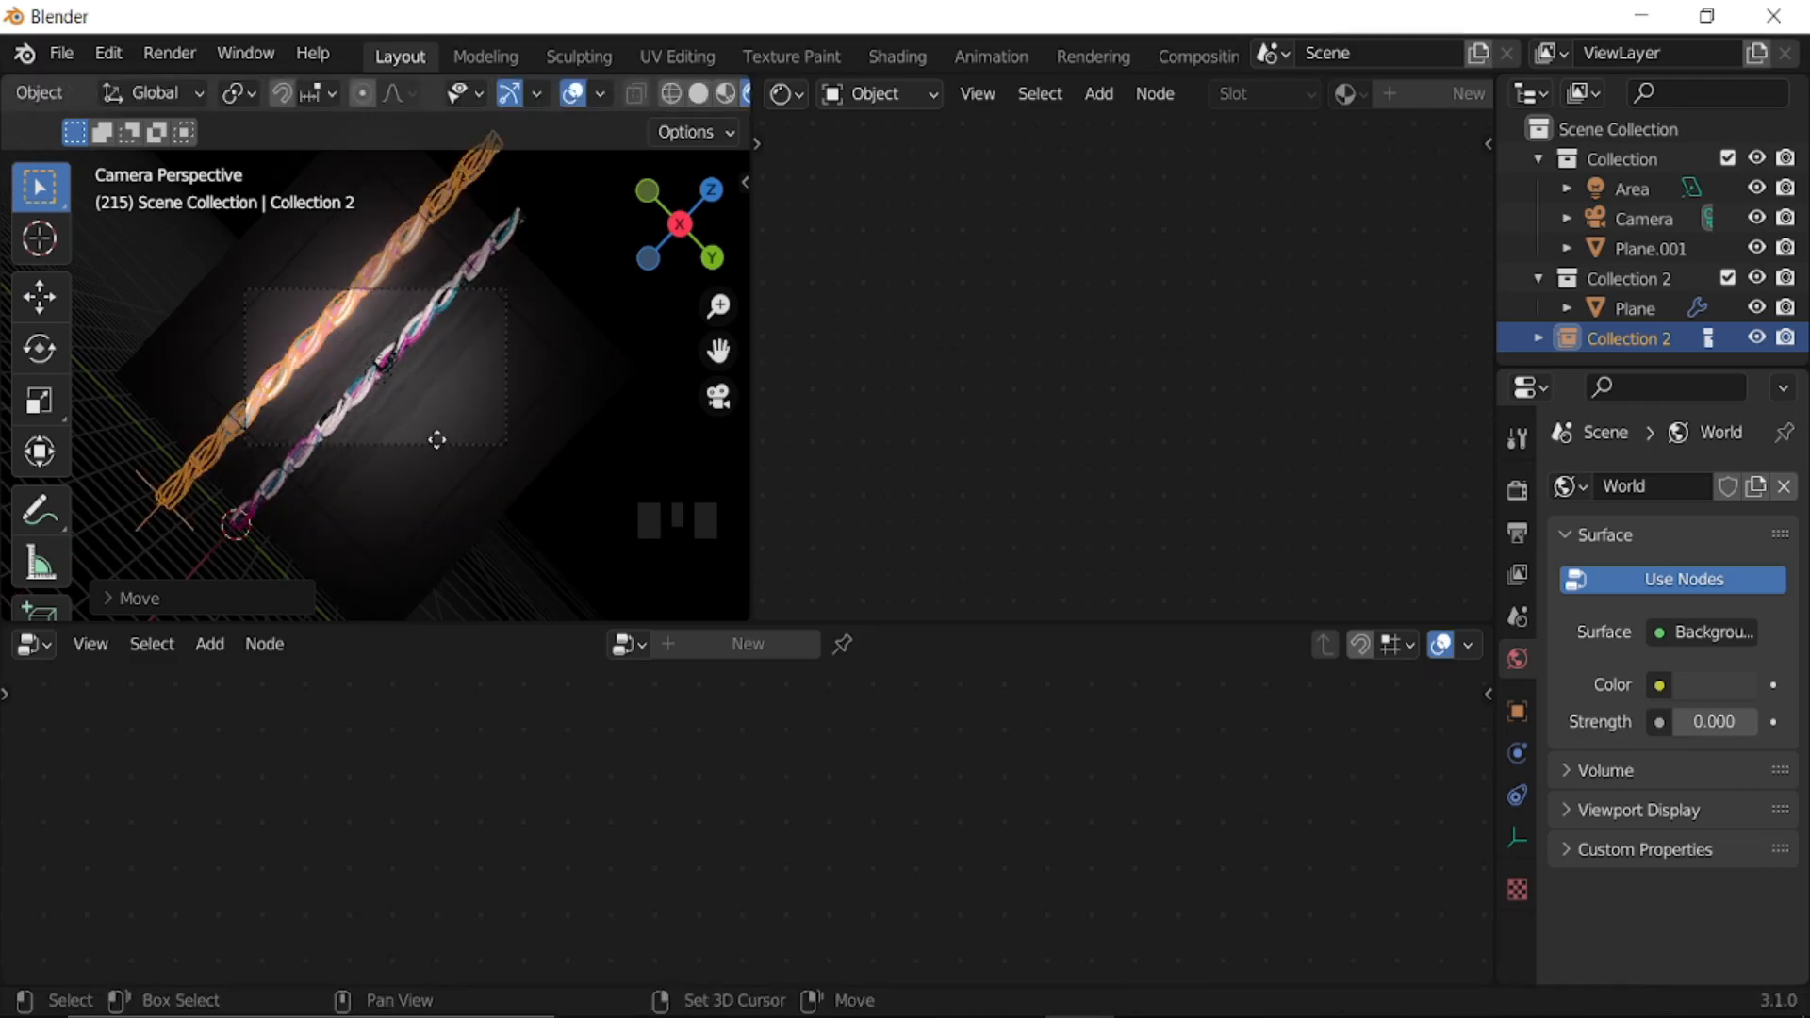
- Duplicate the rope instance along the Y axis to the other side of the original rope, and hide the viewport overlays
{"action": "key", "text": "shift+d"}
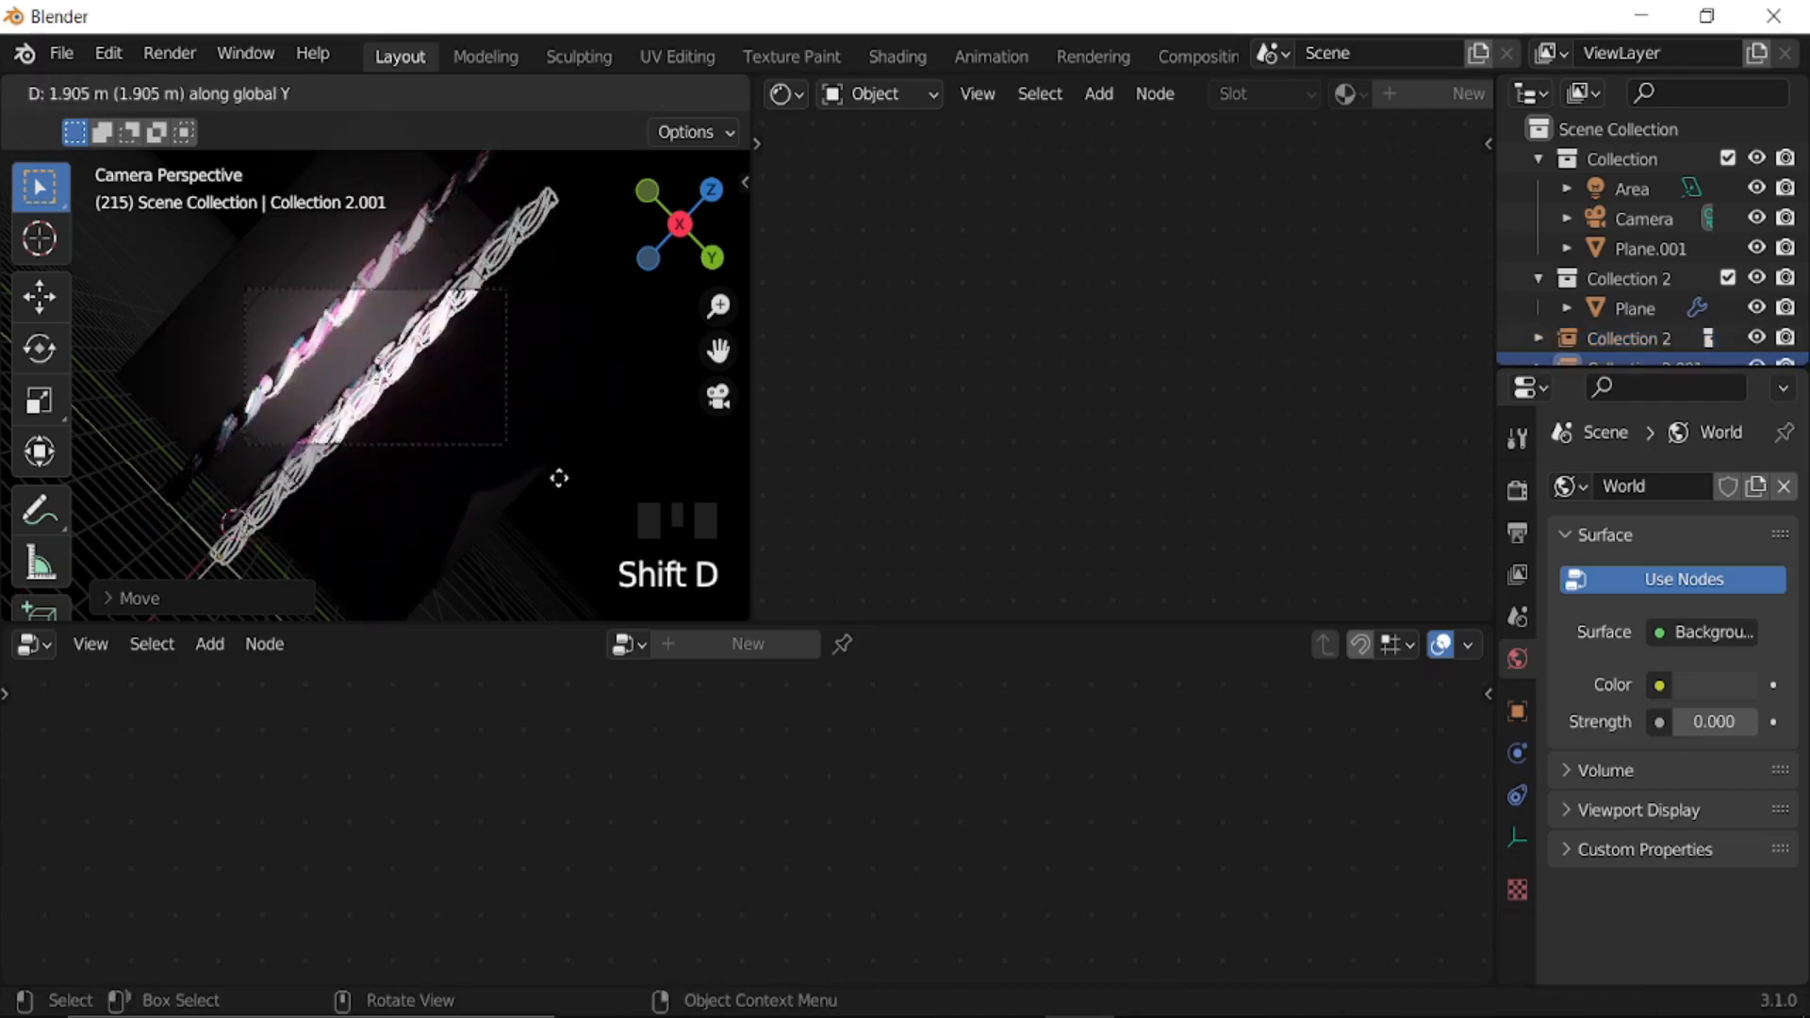
{"action": "left_click", "coordinate": [557, 475]}
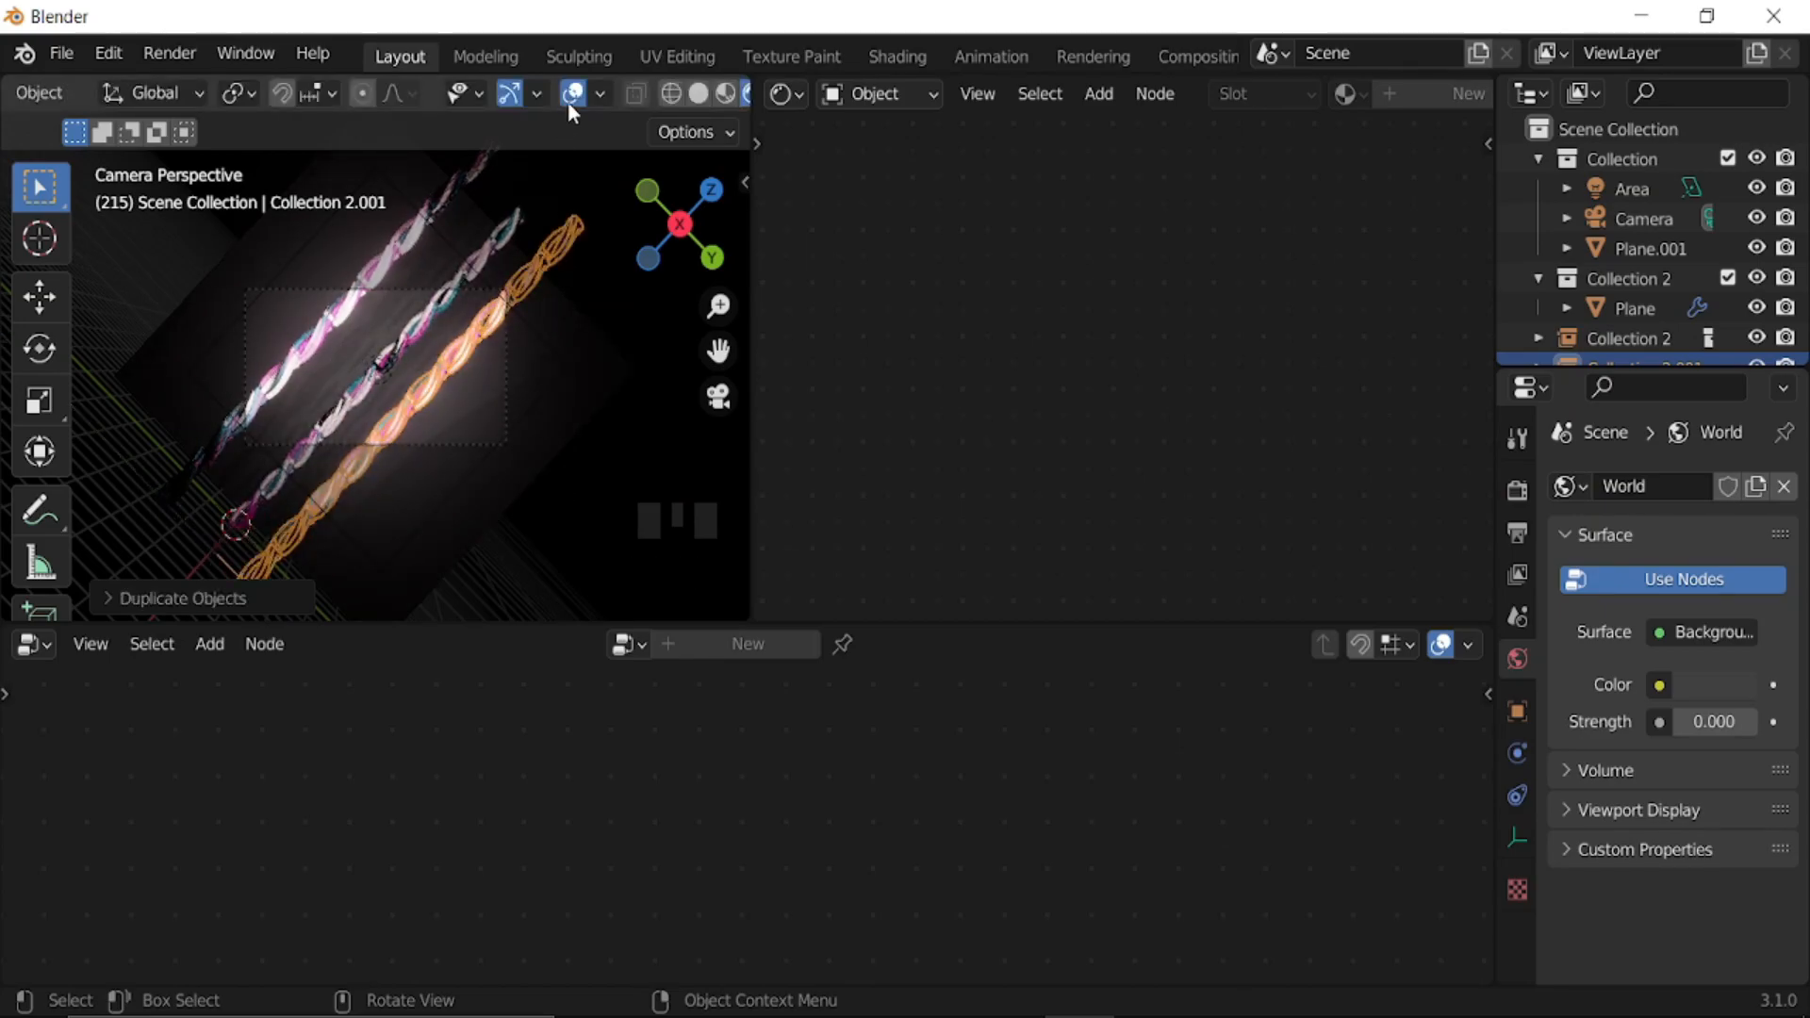
{"action": "left_click", "coordinate": [570, 195]}
{"action": "scroll", "coordinate": [453, 420], "scroll_direction": "up", "scroll_amount": 7}
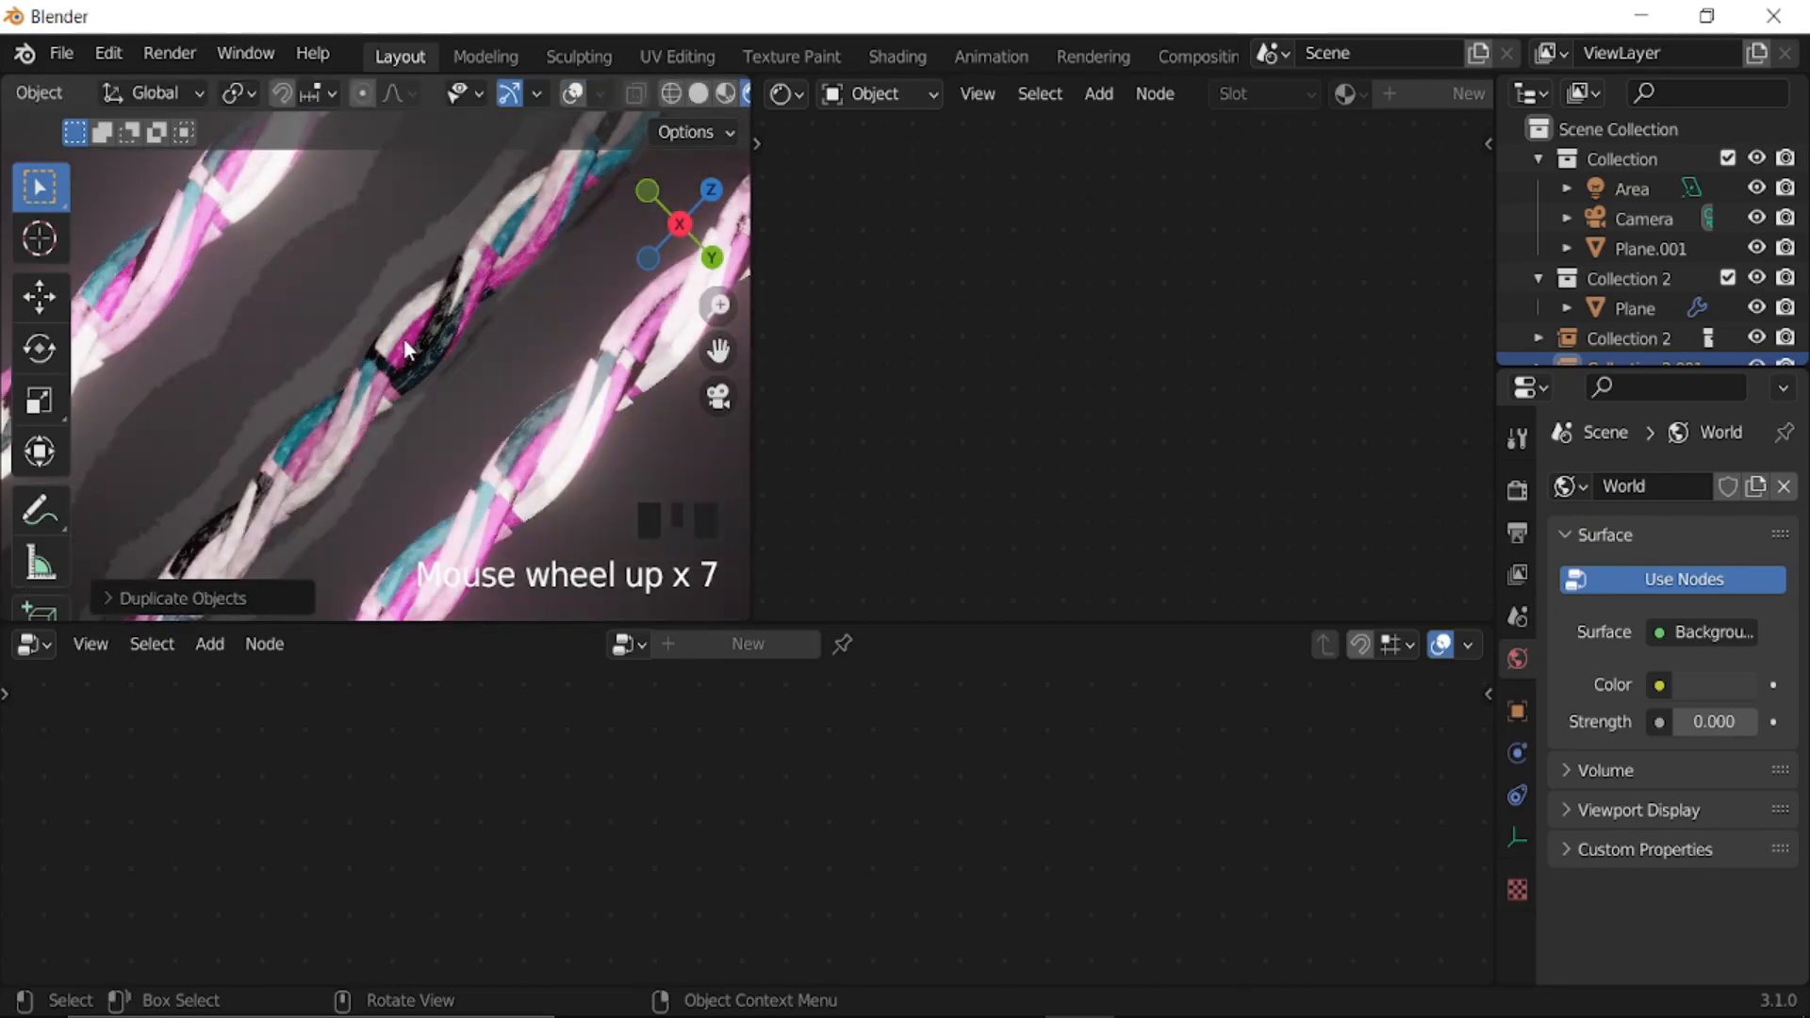
- Look up the Render Animation command, and play the animation in the viewport to preview the three ropes
{"action": "left_click", "coordinate": [161, 49]}
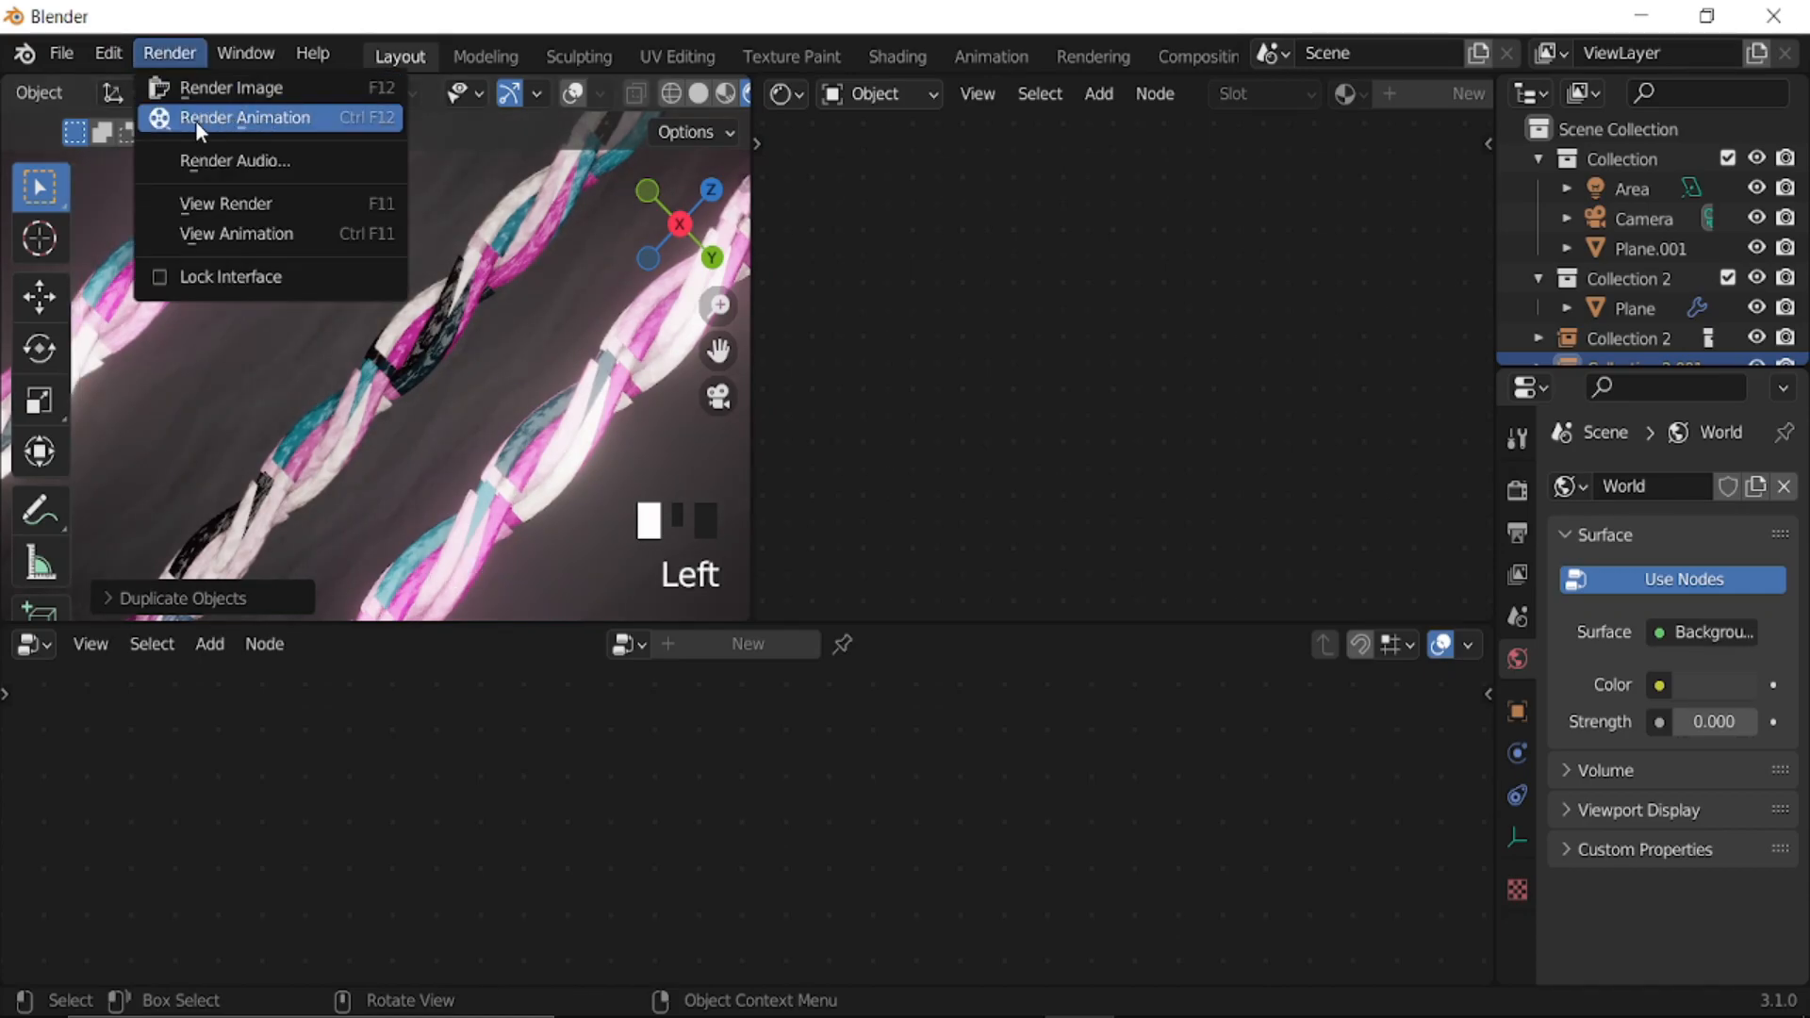
{"action": "scroll", "coordinate": [462, 450], "scroll_direction": "down", "scroll_amount": 4}
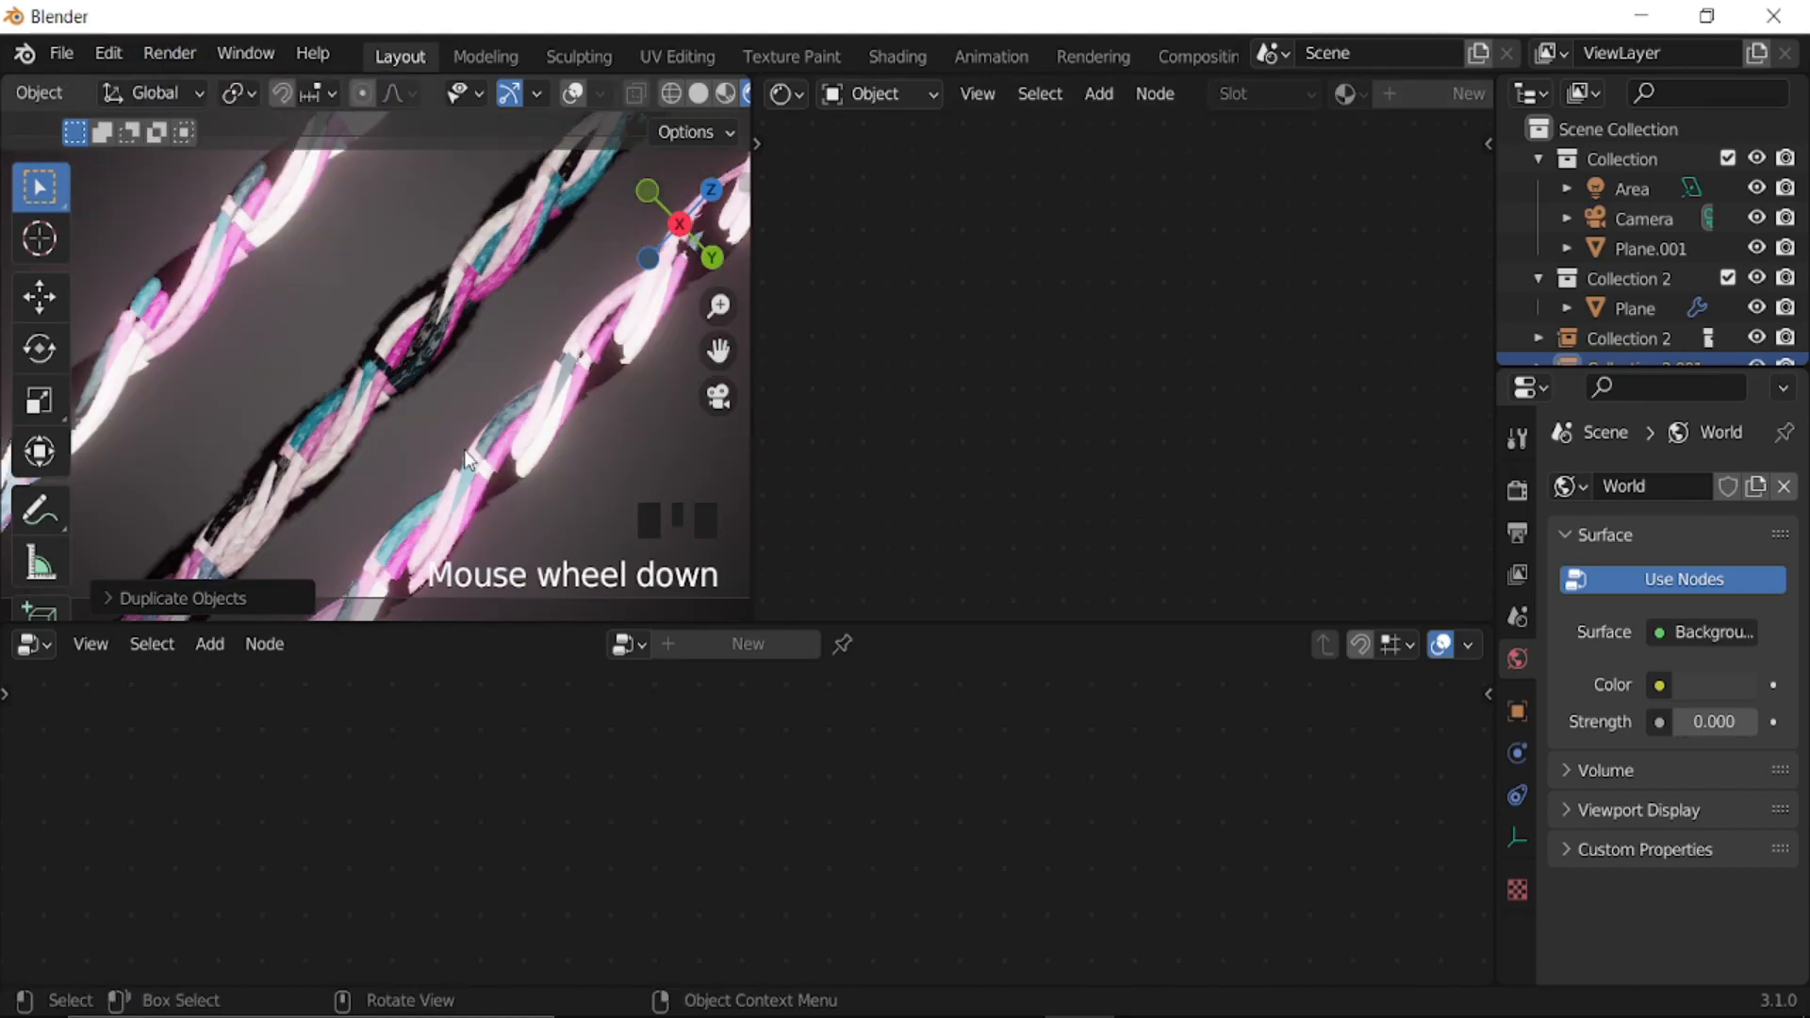
{"action": "key", "text": "space"}
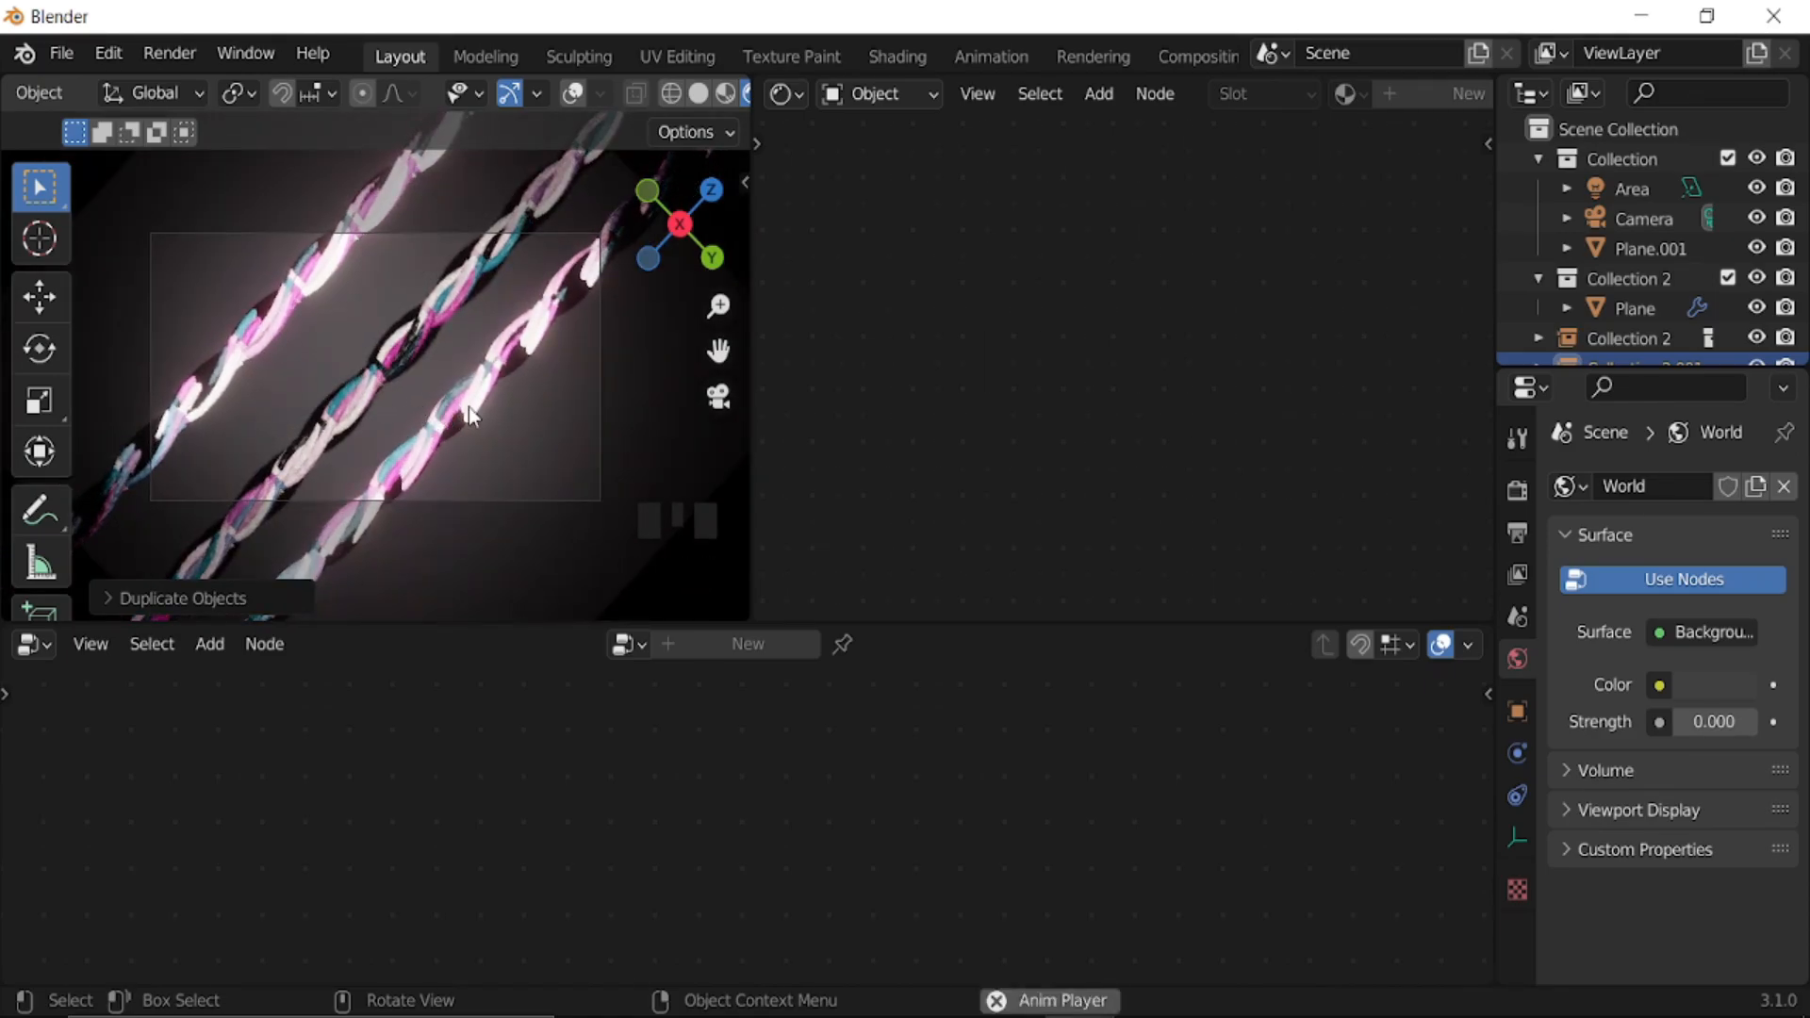
{"action": "key", "text": "space"}
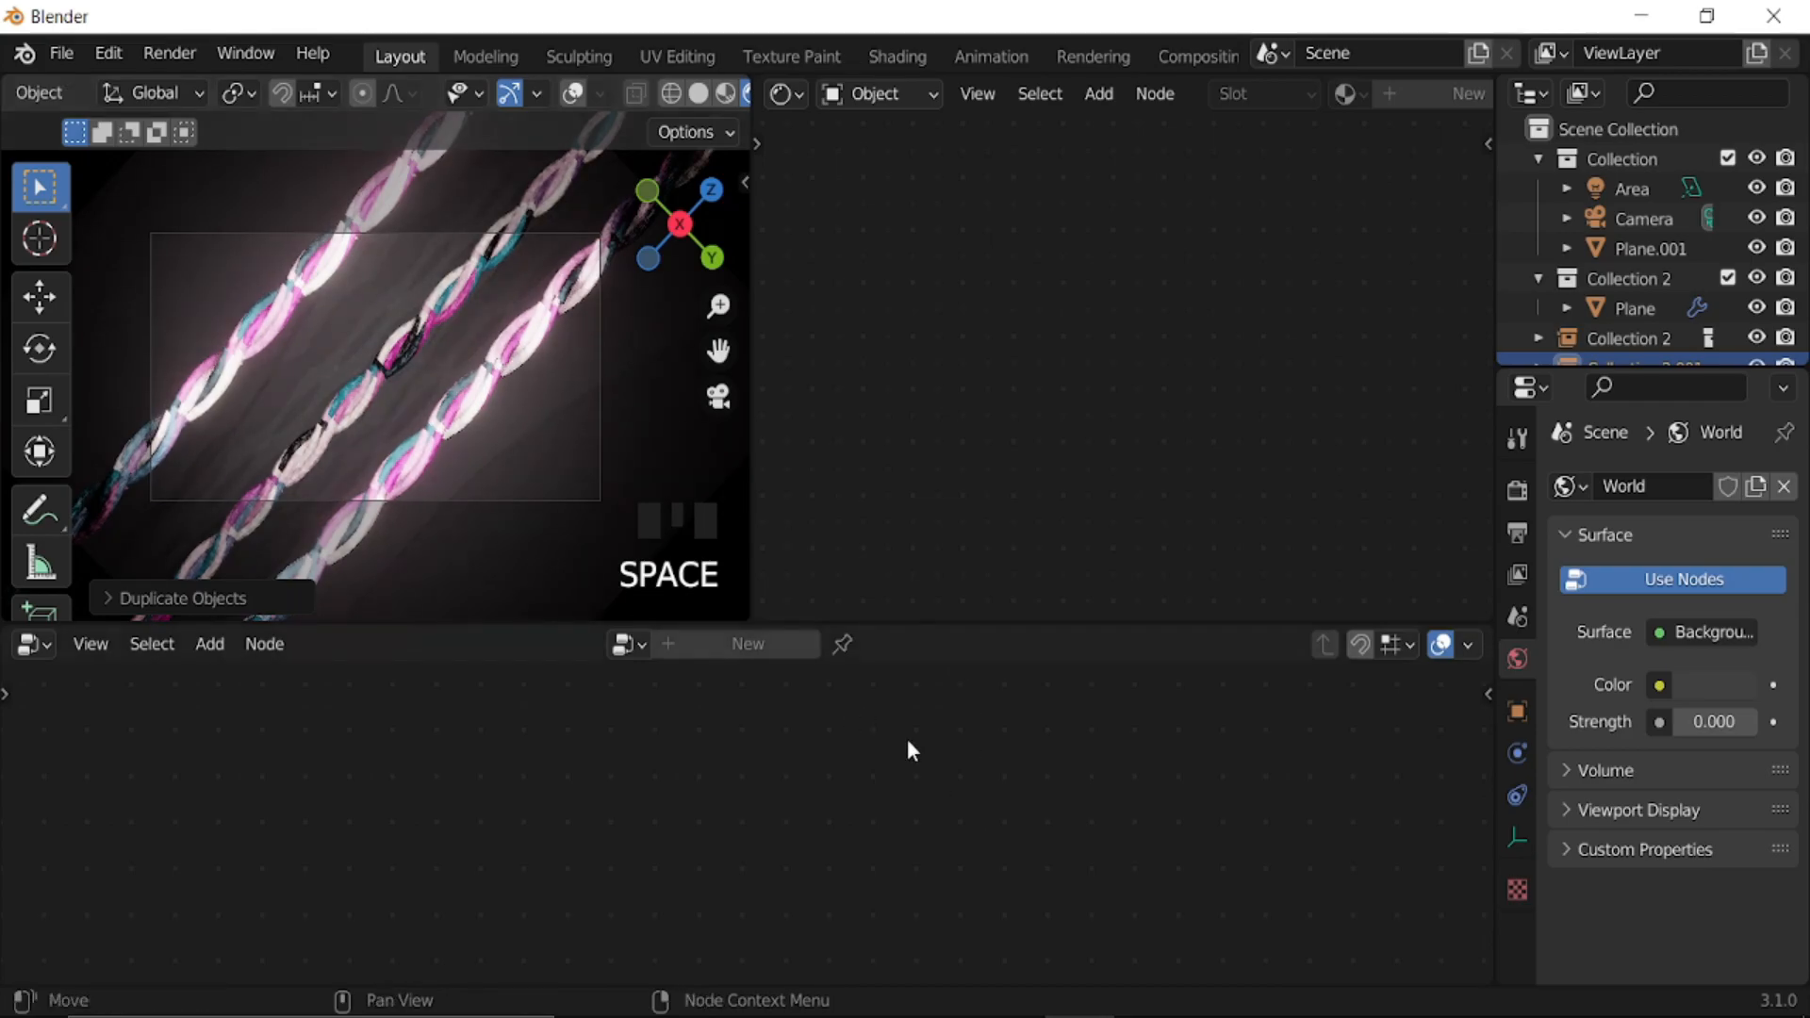